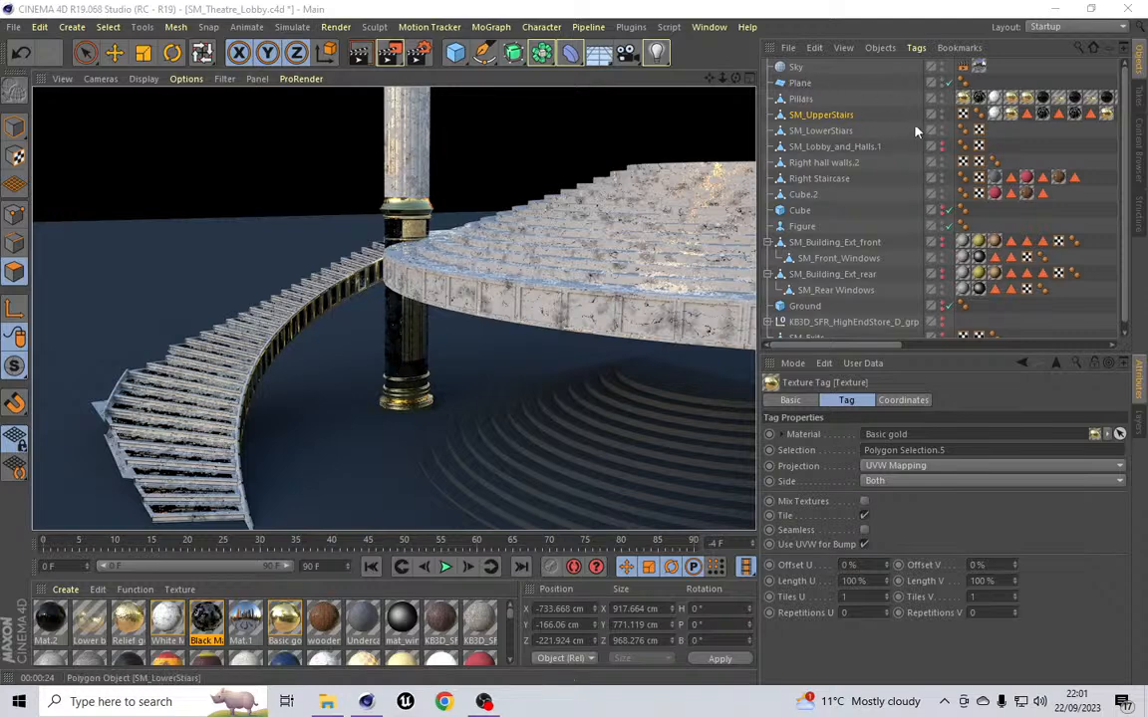
Step: Move SM_Lobby_and_Halls.1 to the top of the object list
left_click_drag(736, 78, 736, 79)
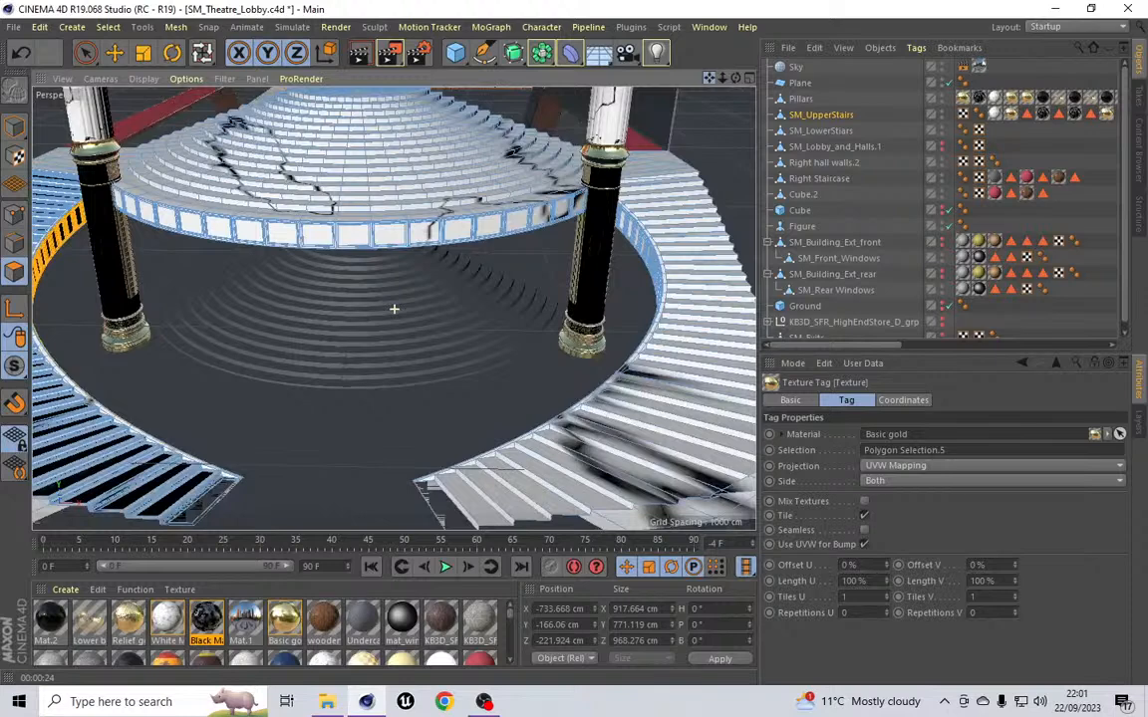
left_click_drag(709, 79, 714, 79)
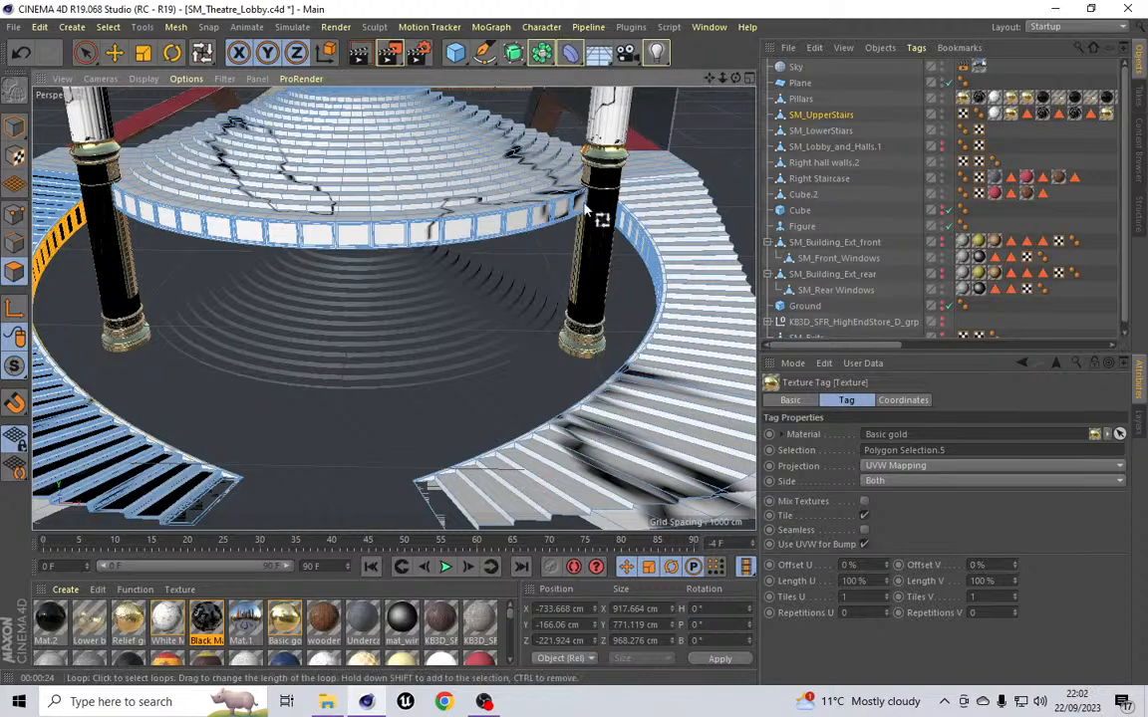
left_click_drag(712, 78, 735, 249)
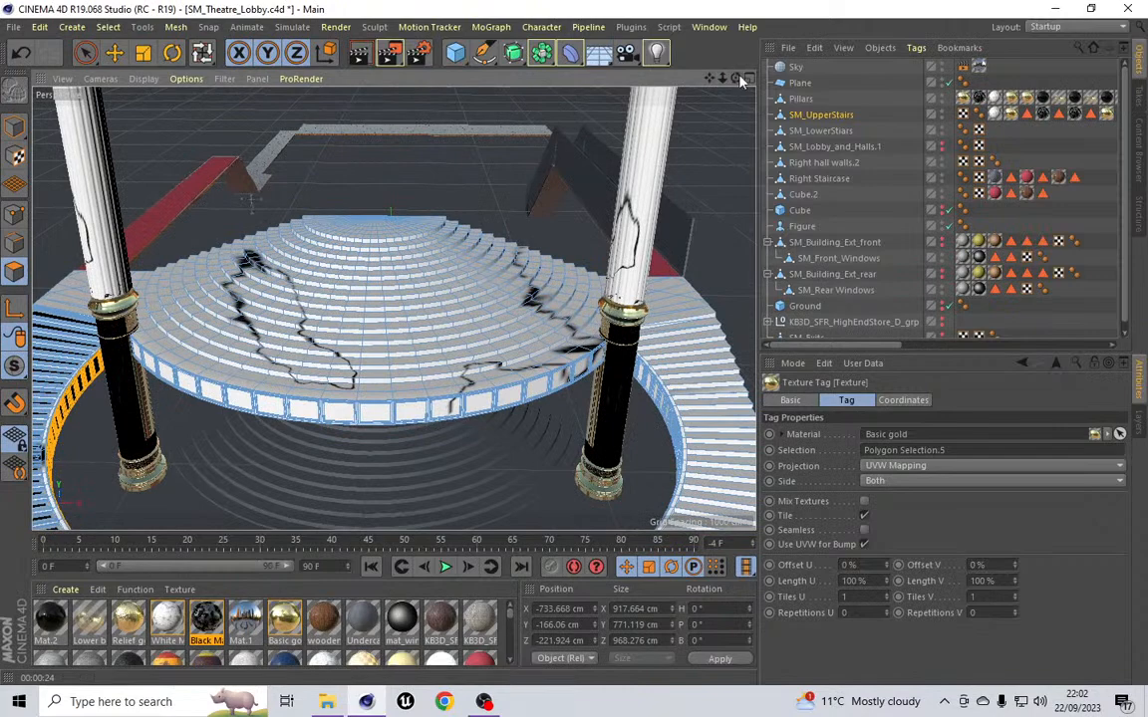
left_click_drag(735, 79, 737, 52)
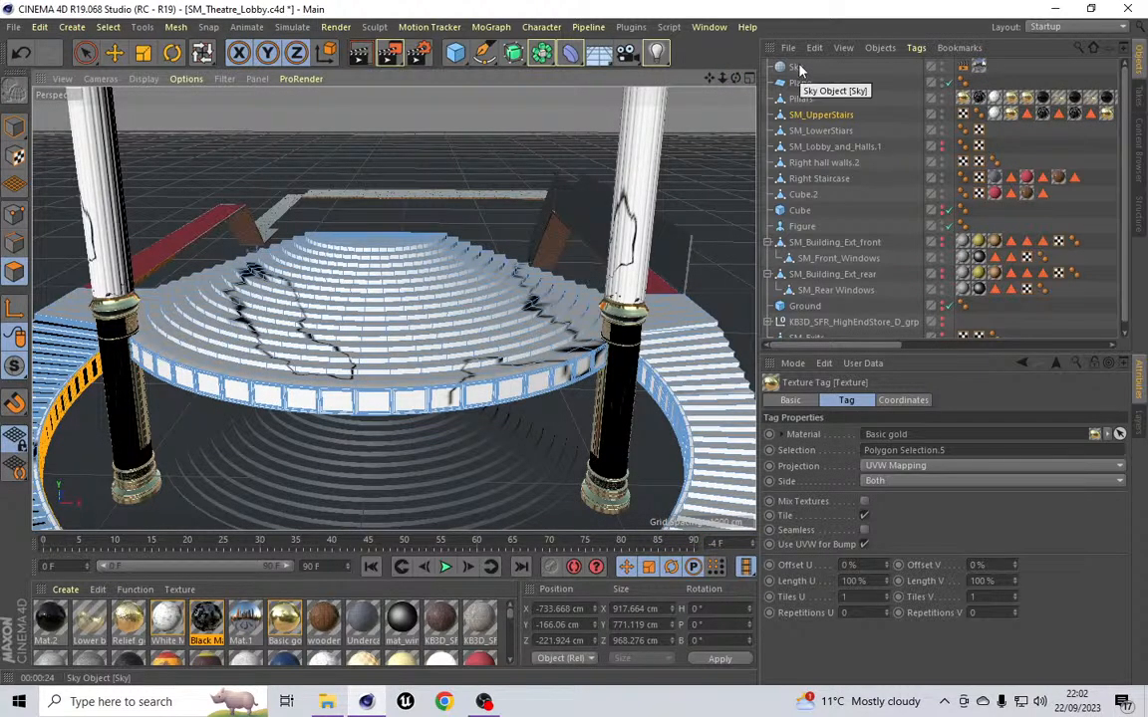
scroll(822, 153, "down", 1)
left_click(827, 140)
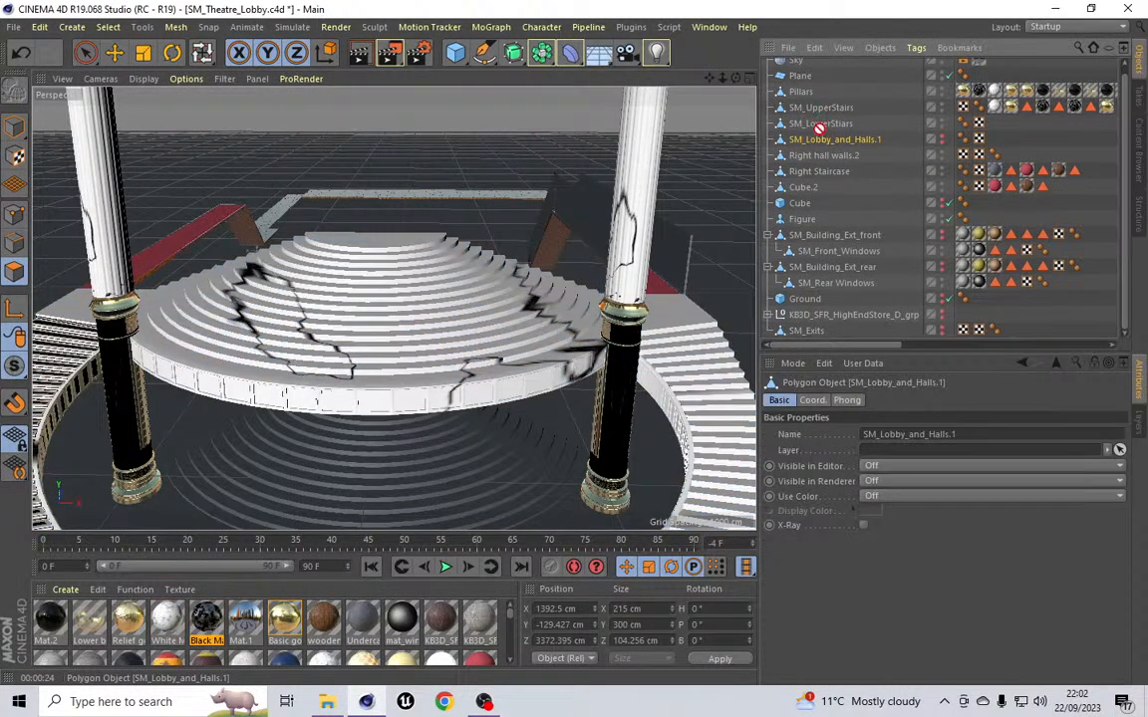
left_click_drag(835, 75, 809, 62)
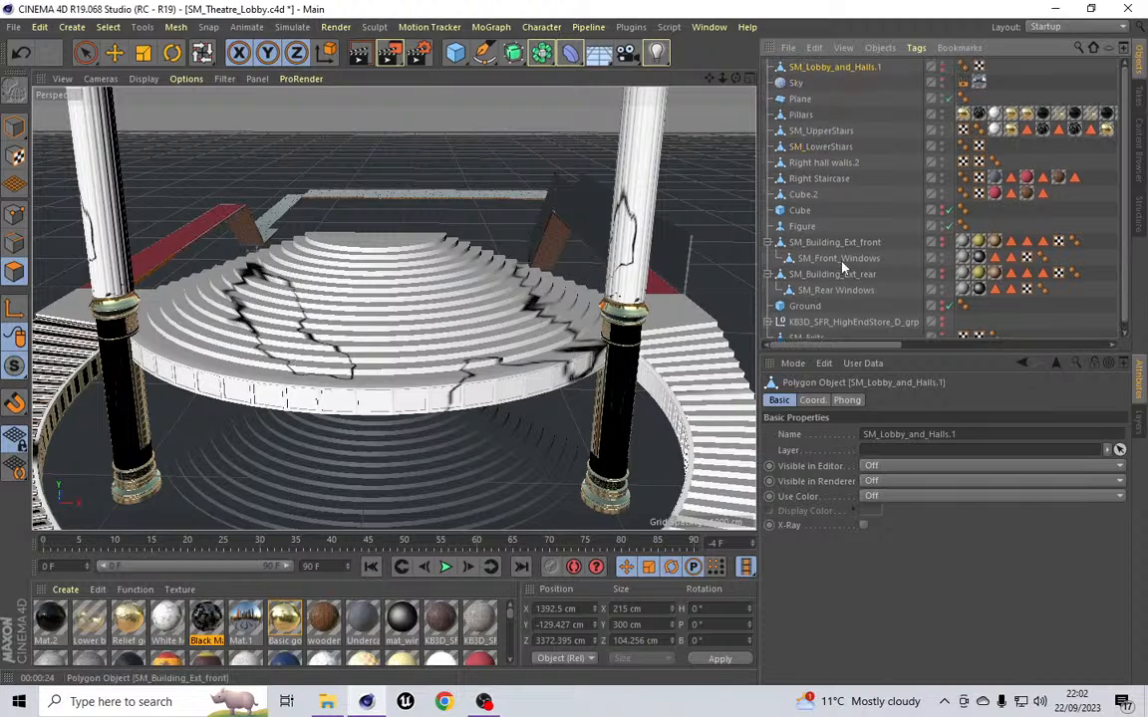
Step: Select SM_Building_Ext_front and SM_Building_Ext_rear with their windows and move them to the top of the object list
scroll(847, 305, "down", 1)
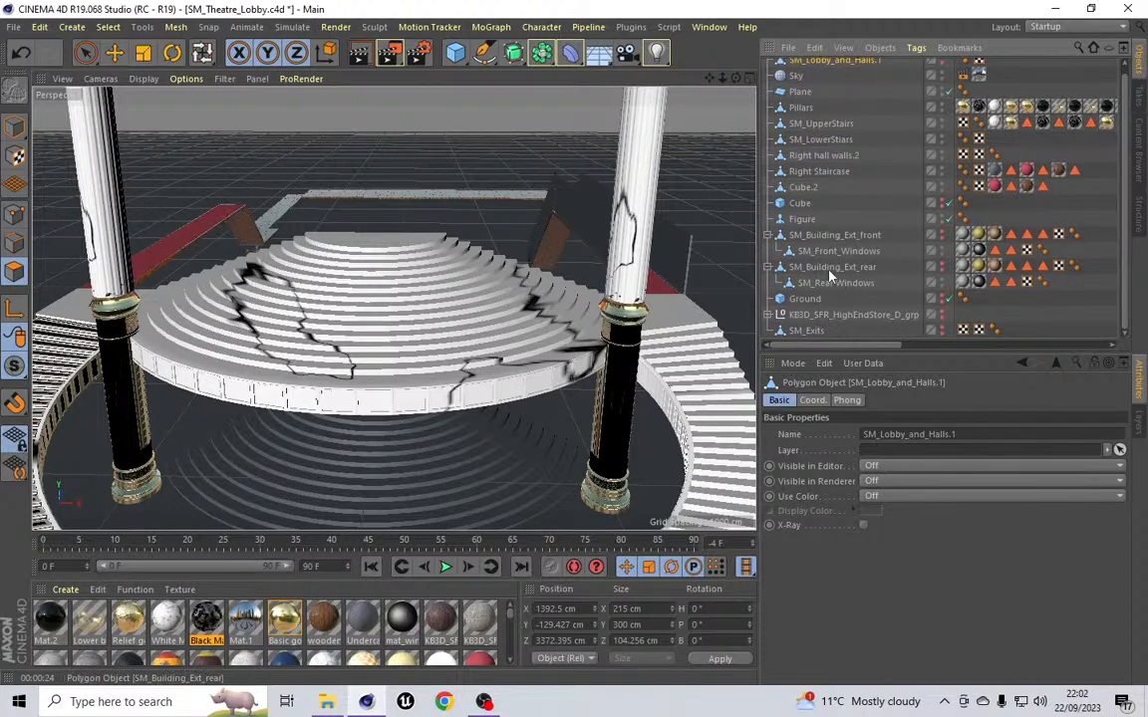
left_click(845, 236)
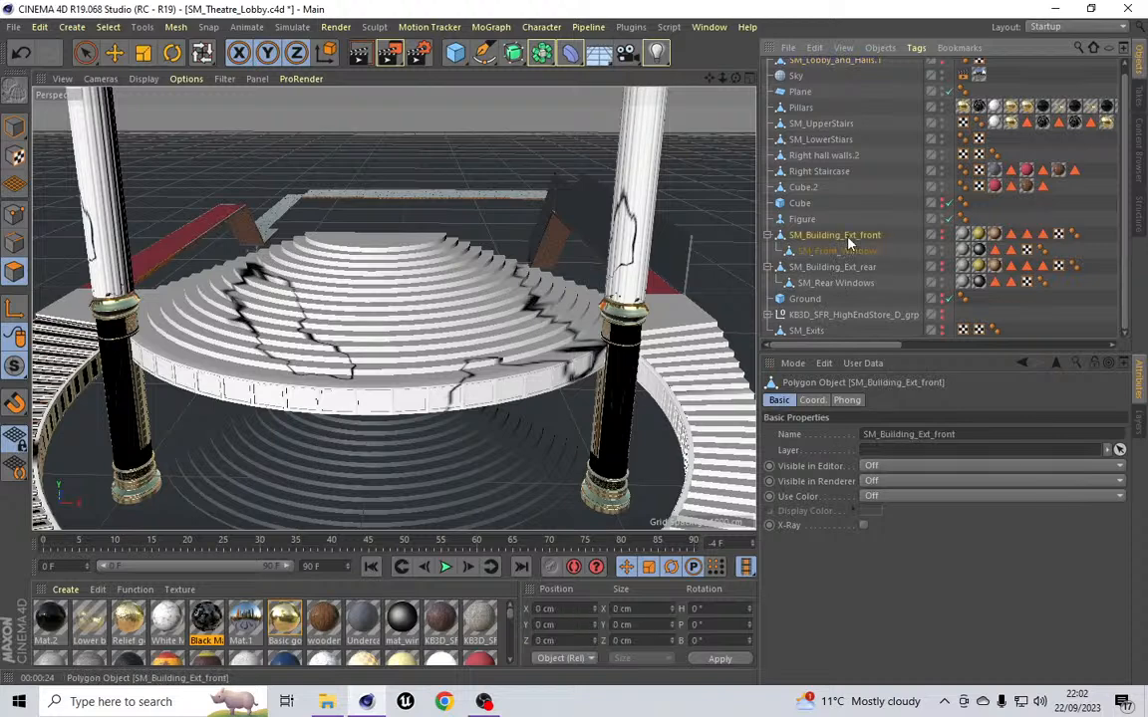
left_click(832, 267, "shift")
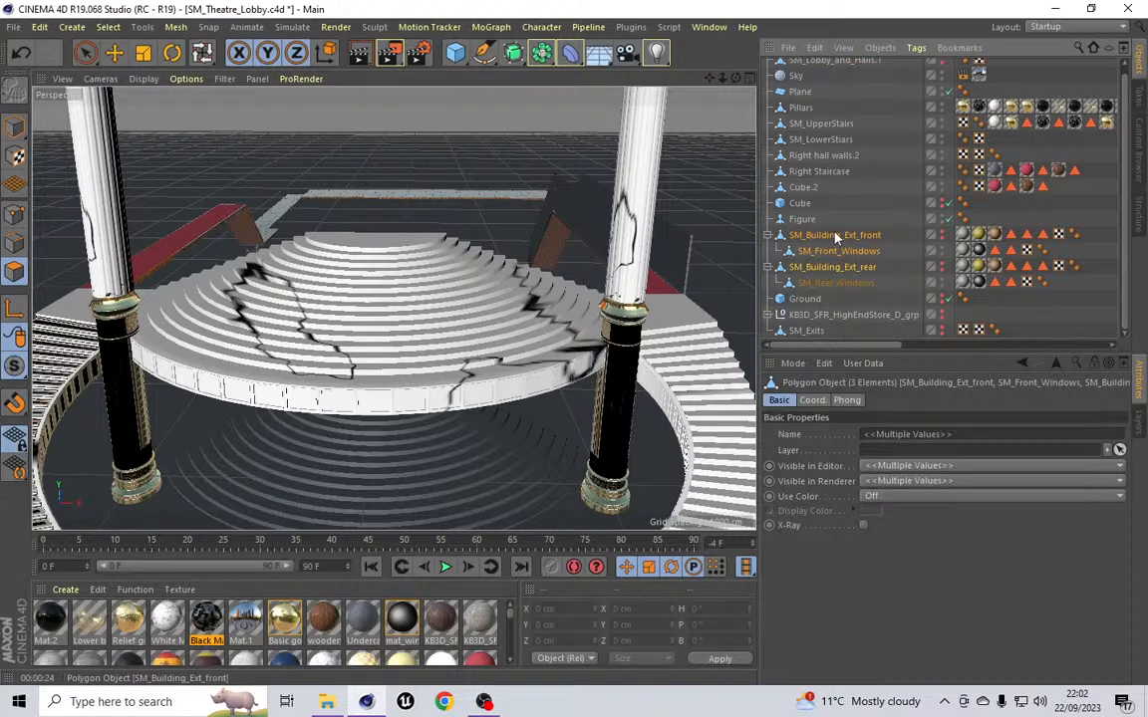
left_click_drag(815, 84, 803, 72)
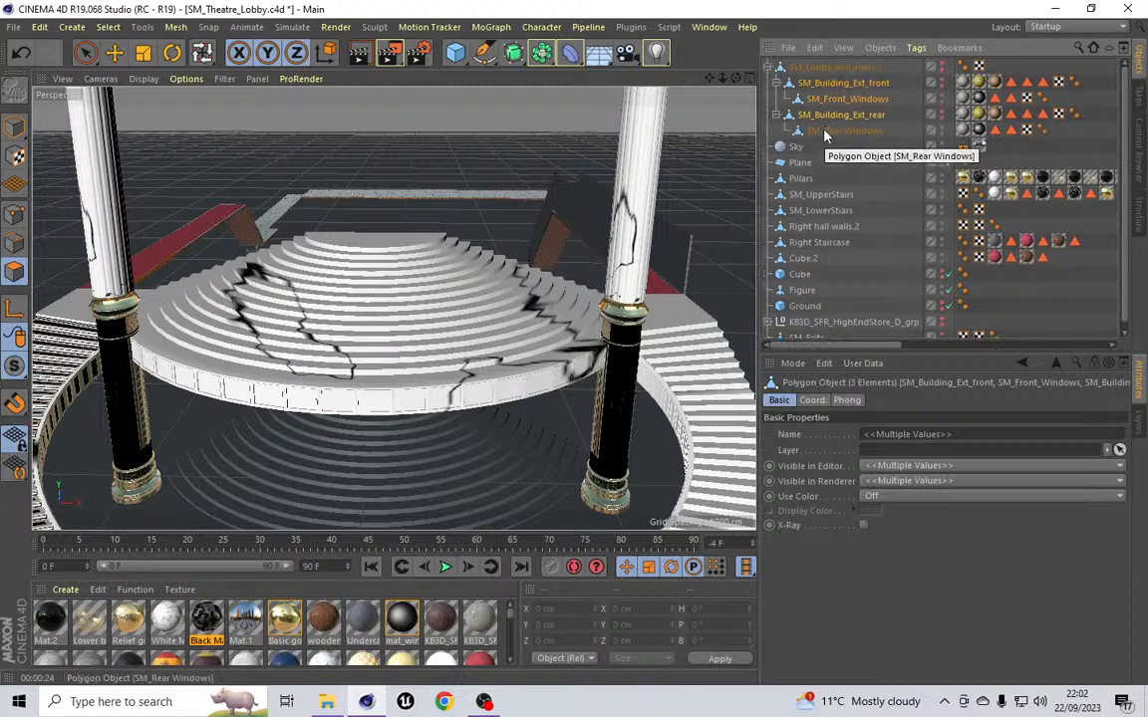
left_click_drag(821, 90, 811, 63)
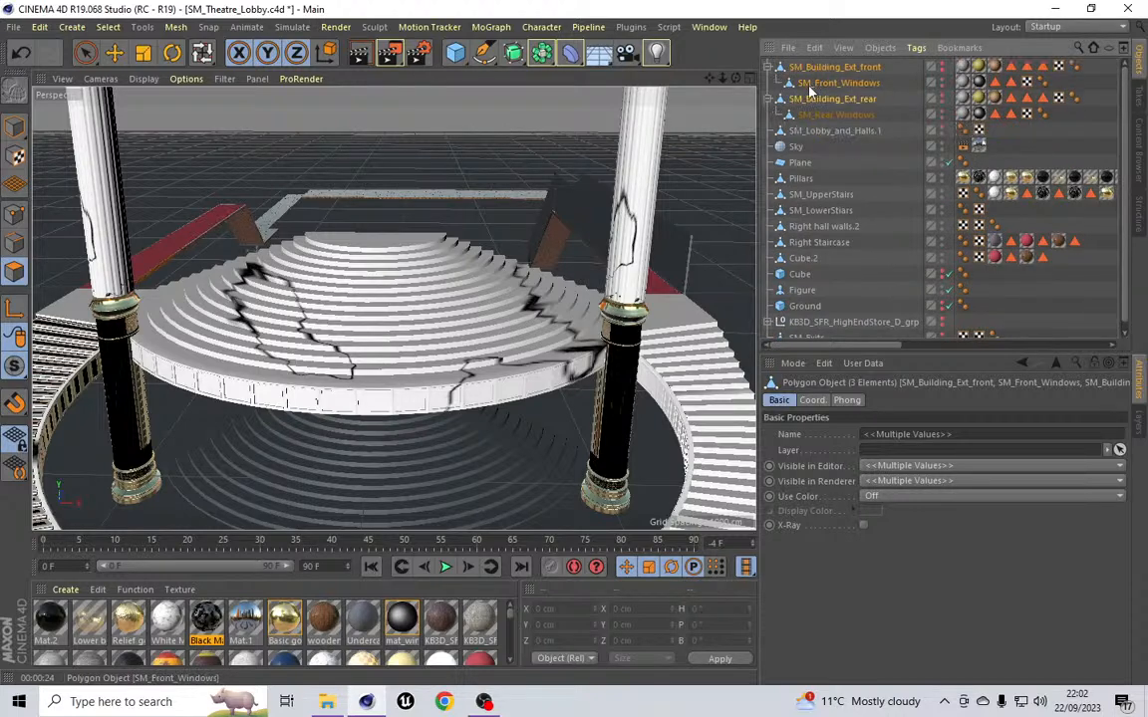
Step: Select both building exteriors and SM_Lobby_and_Halls.1 and isolate them with MagicSolo
left_click(833, 67)
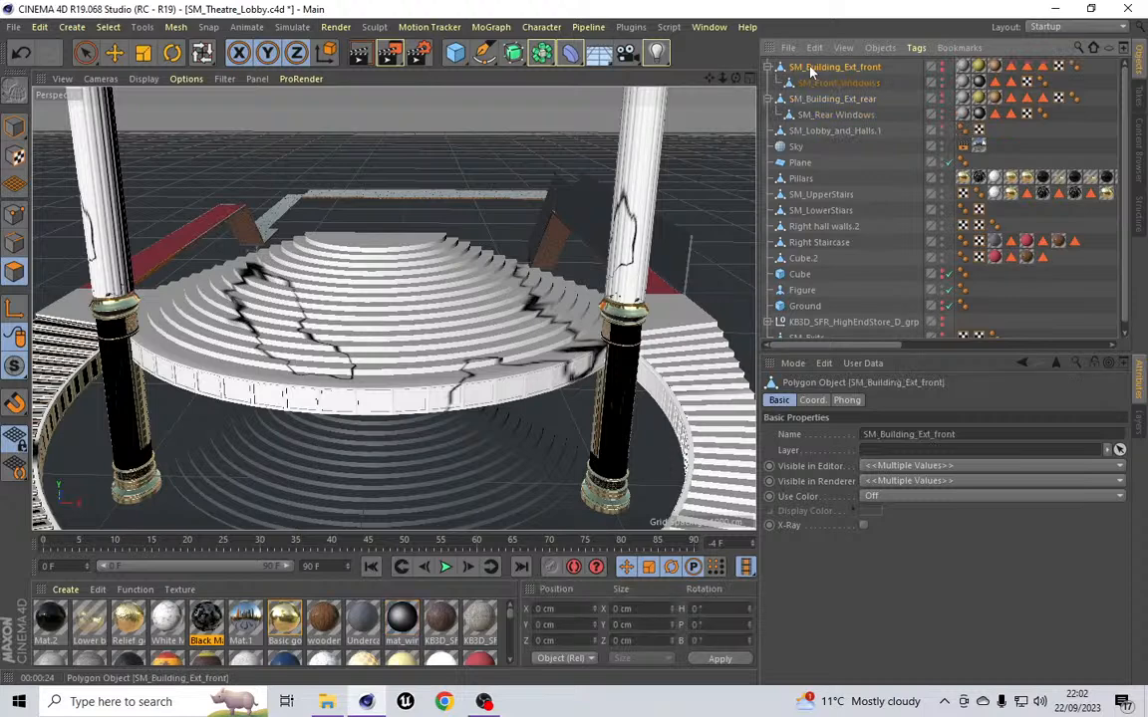
left_click(836, 133, "shift")
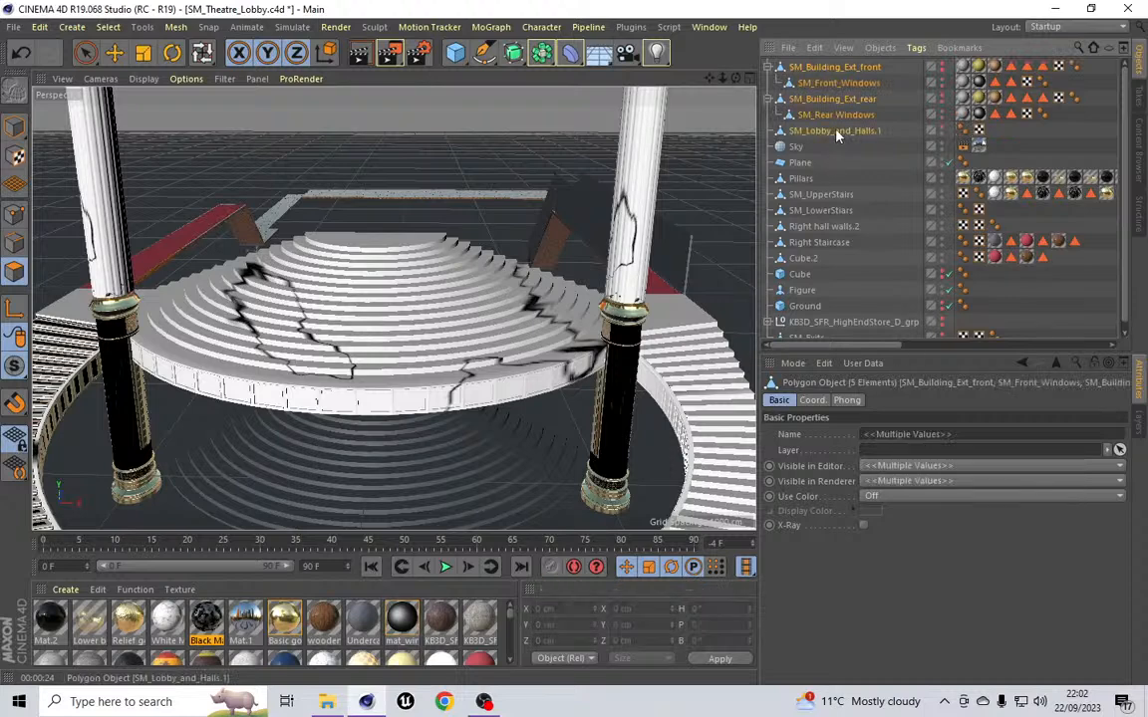
left_click(630, 28)
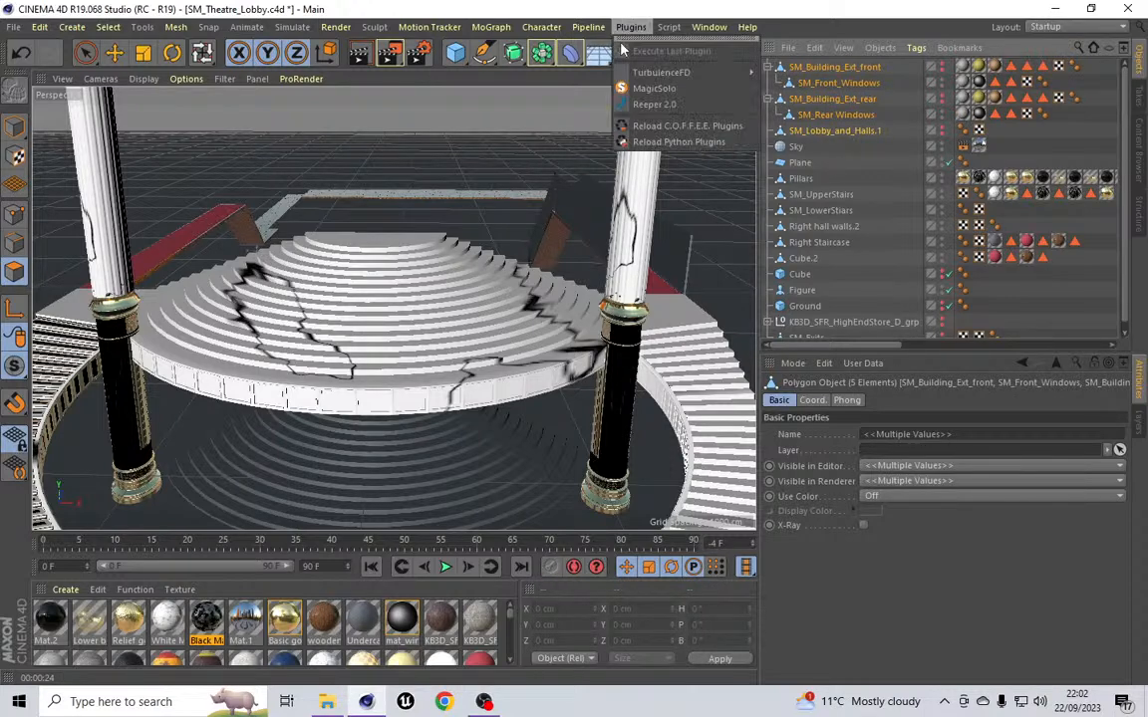
left_click(658, 92)
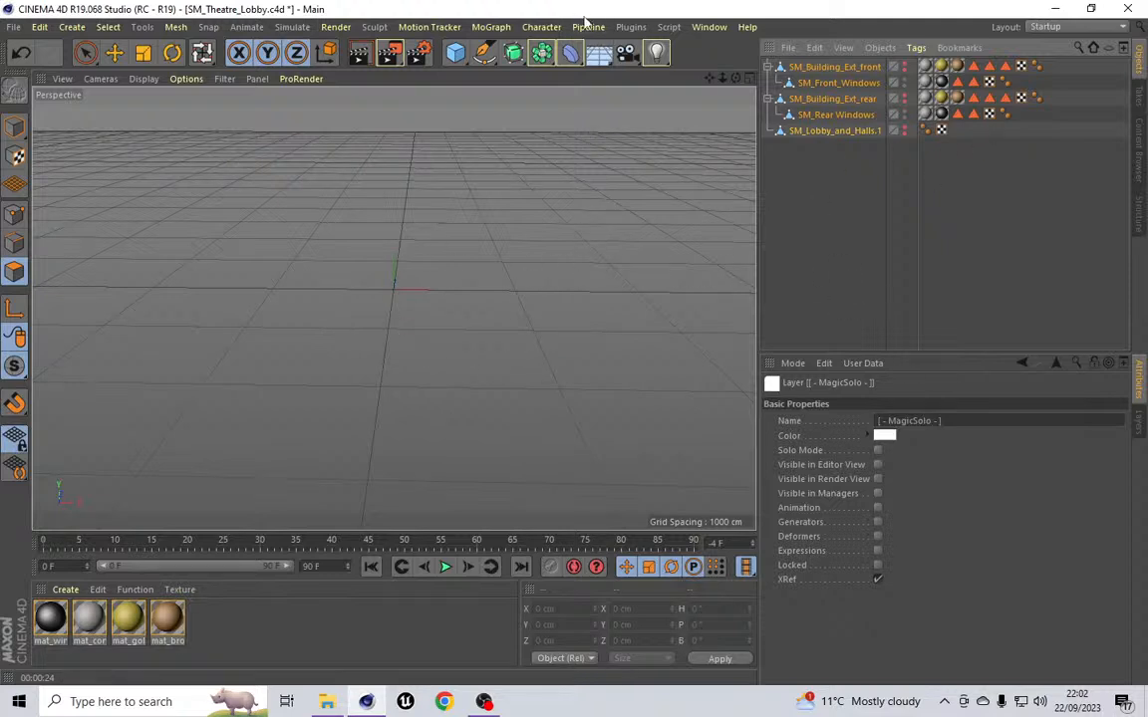
left_click(630, 28)
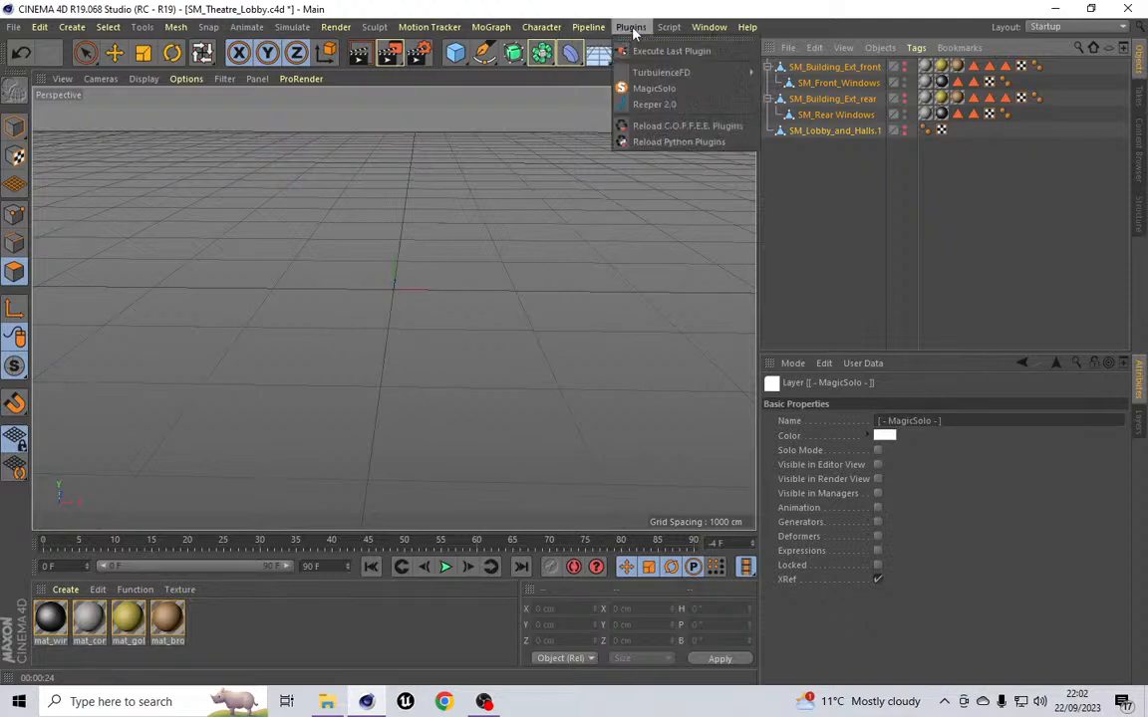
left_click(686, 89)
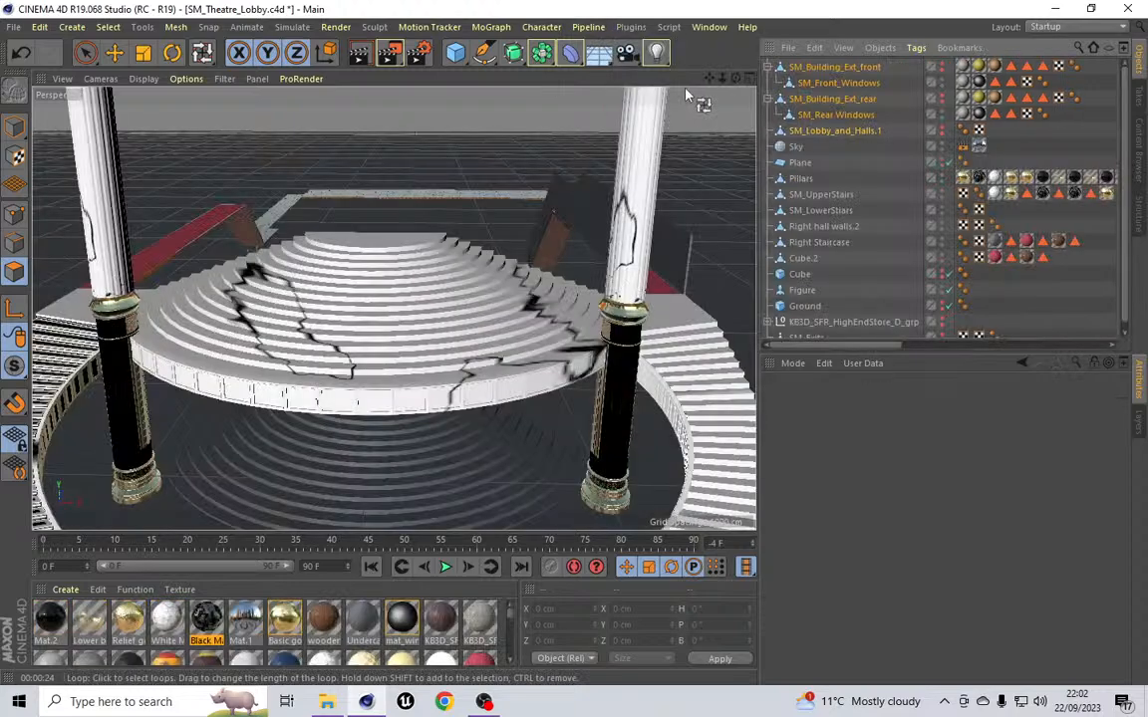
left_click(630, 28)
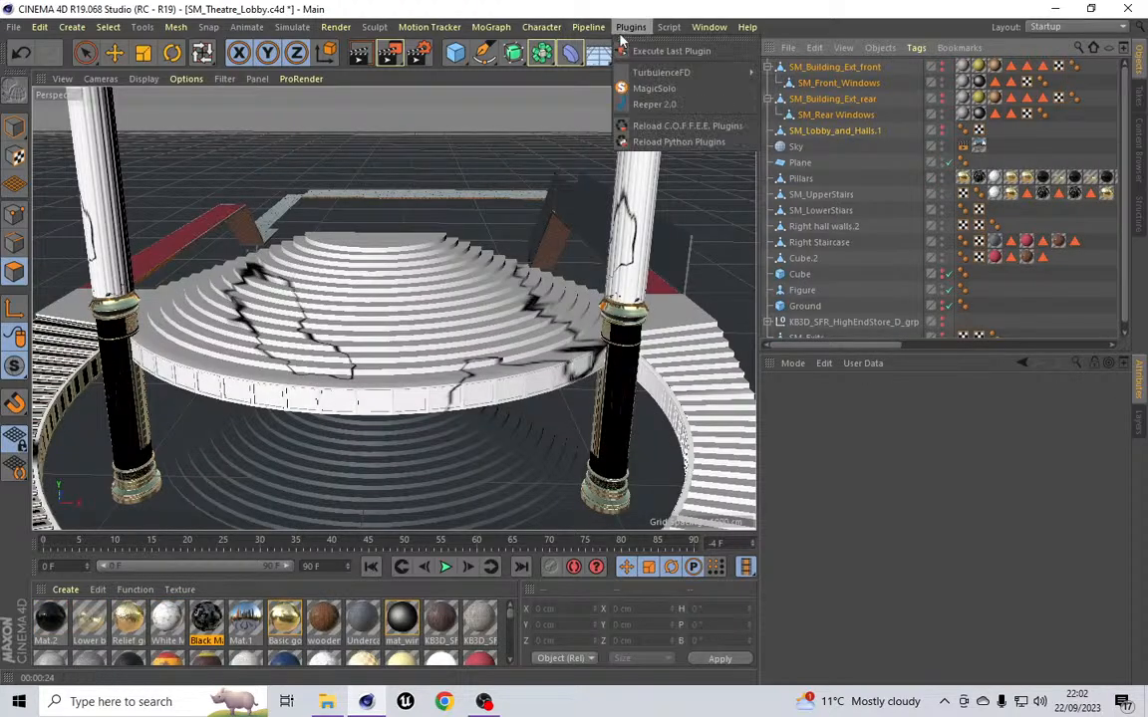
left_click(653, 90)
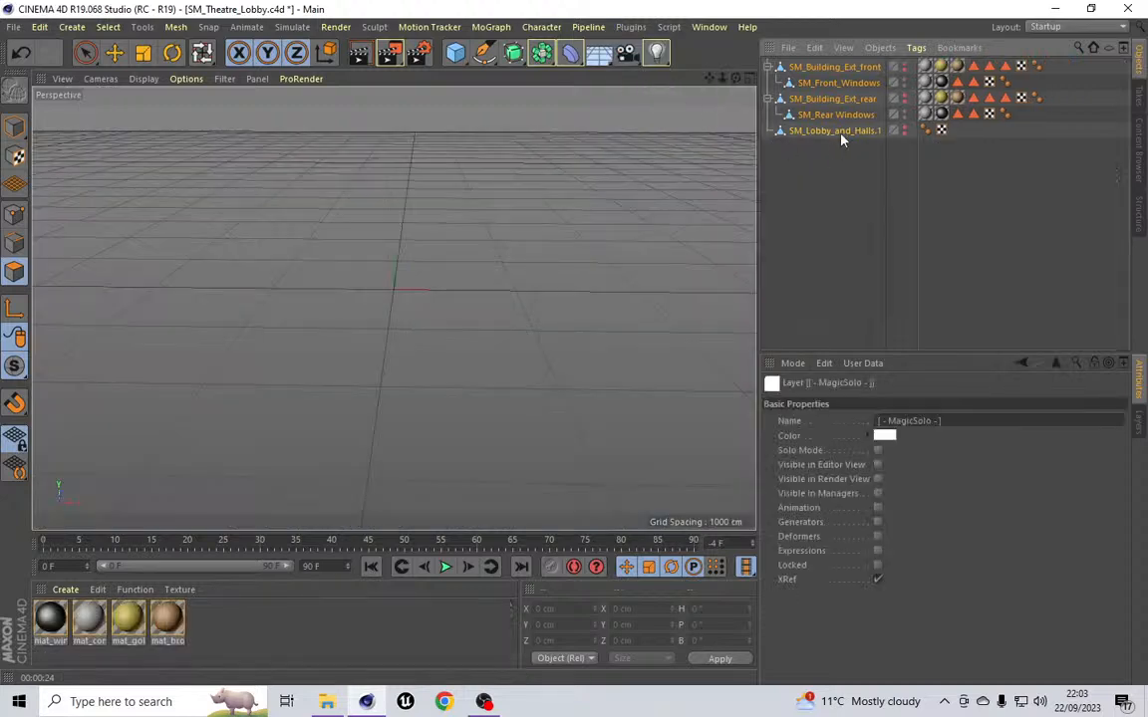
Step: Switch SM_Lobby_and_Halls.1 and SM_Building_Ext_front to visible in the editor
left_click(904, 134)
left_click(903, 127)
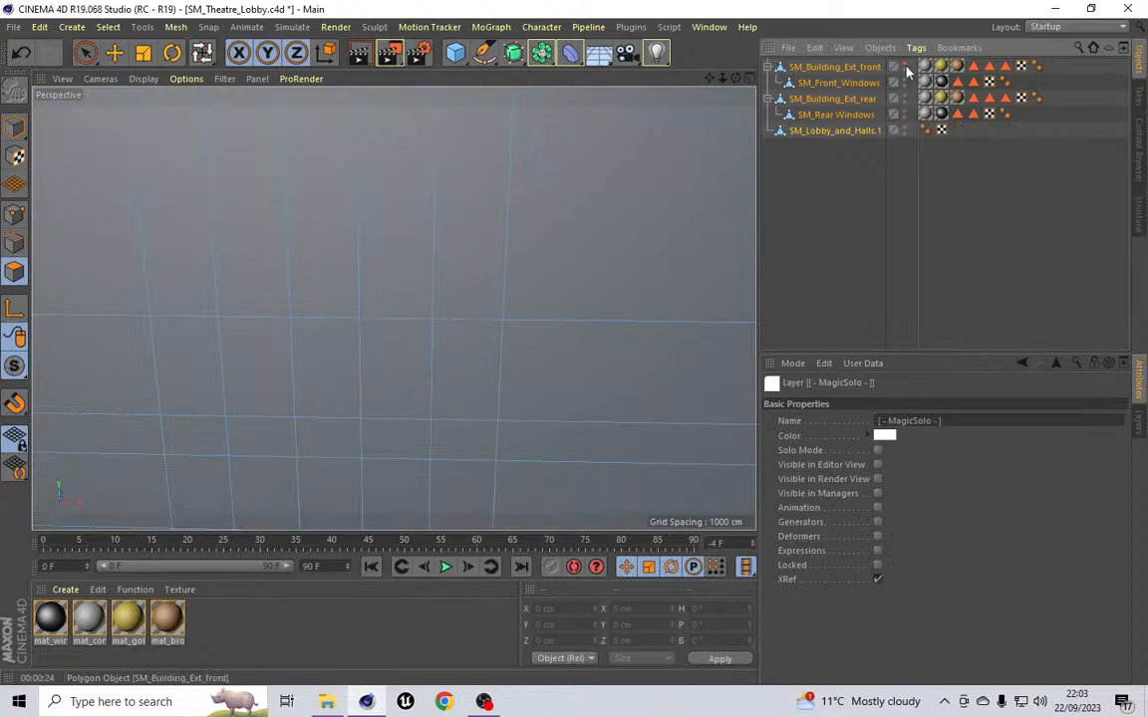
left_click(904, 65)
scroll(454, 314, "up", 3)
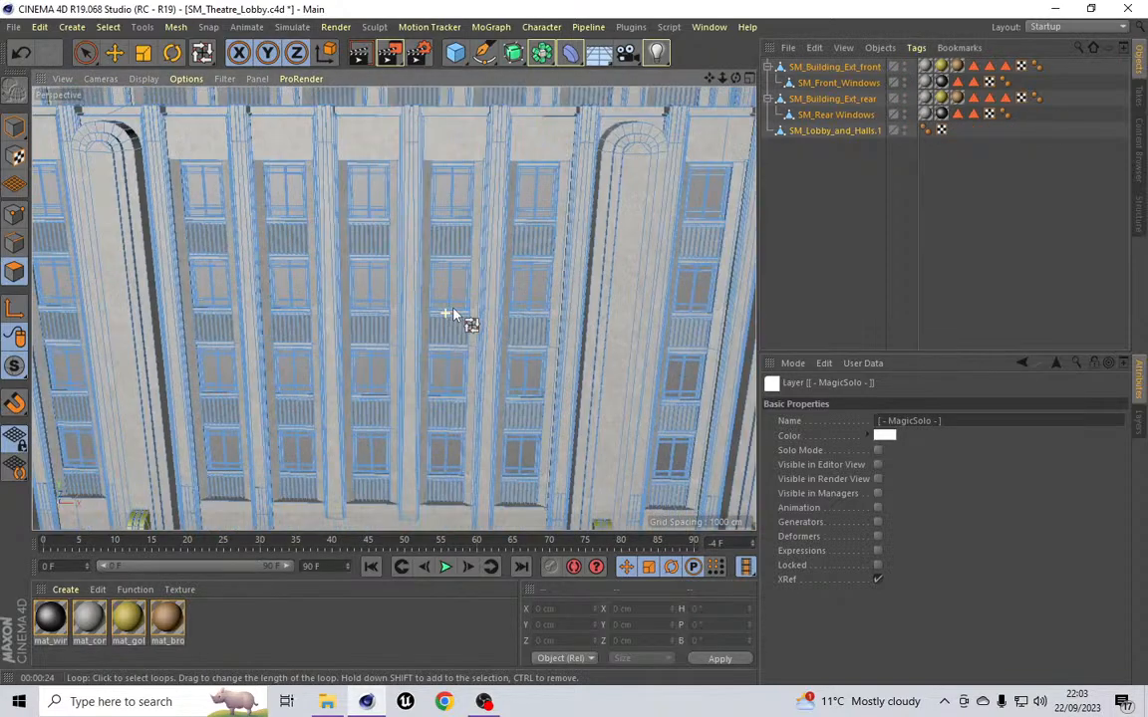
scroll(454, 315, "down", 8)
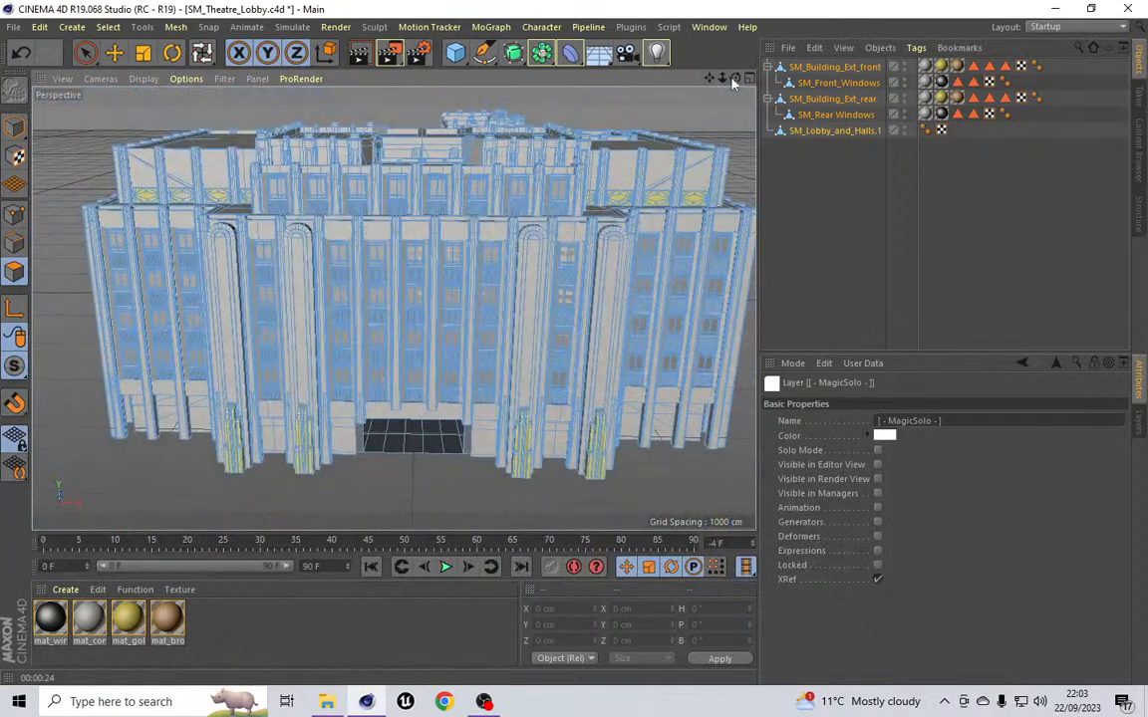
Step: Create a cube primitive
mouse_move(734, 78)
left_mouse_down()
mouse_move(673, 211)
mouse_move(687, 190)
mouse_move(717, 180)
mouse_move(692, 171)
mouse_move(716, 174)
mouse_move(693, 159)
mouse_move(697, 125)
mouse_move(667, 84)
left_mouse_up()
left_click(108, 27)
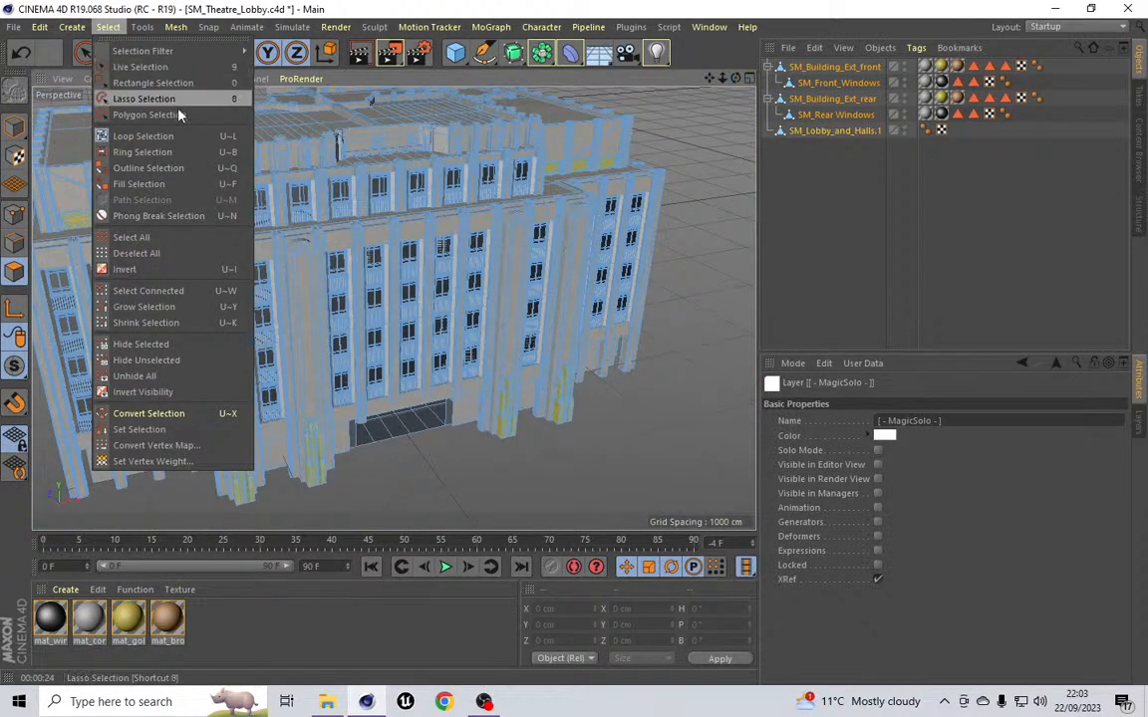
mouse_move(72, 27)
mouse_move(81, 54)
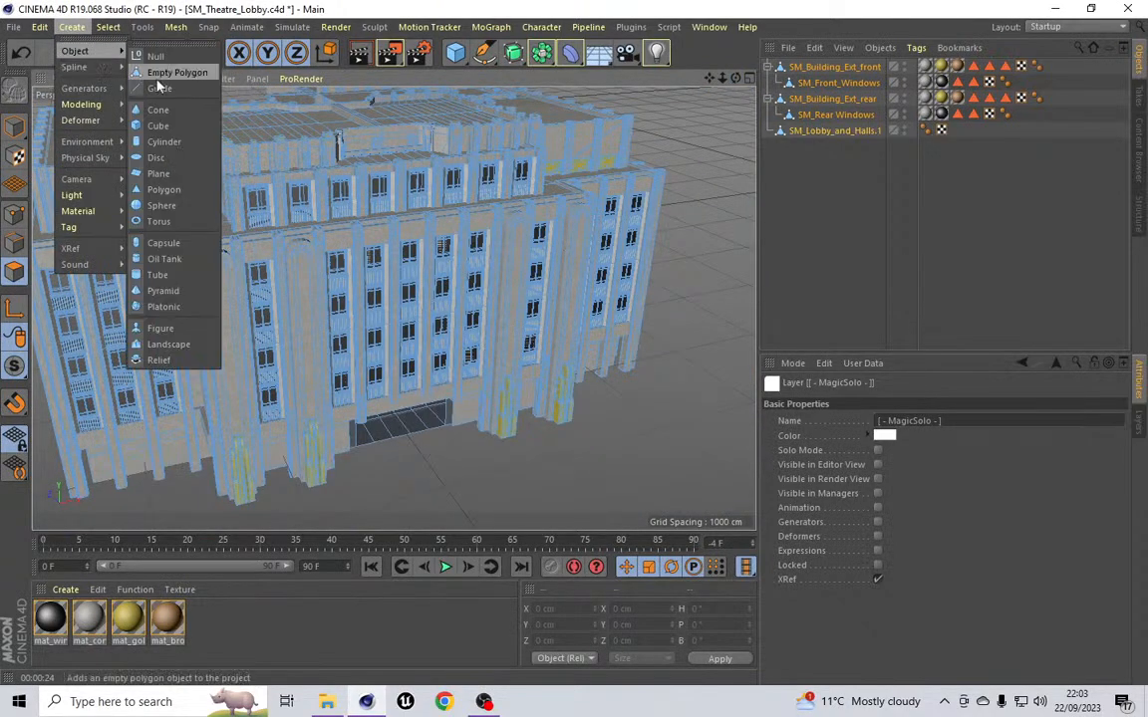
left_click(156, 125)
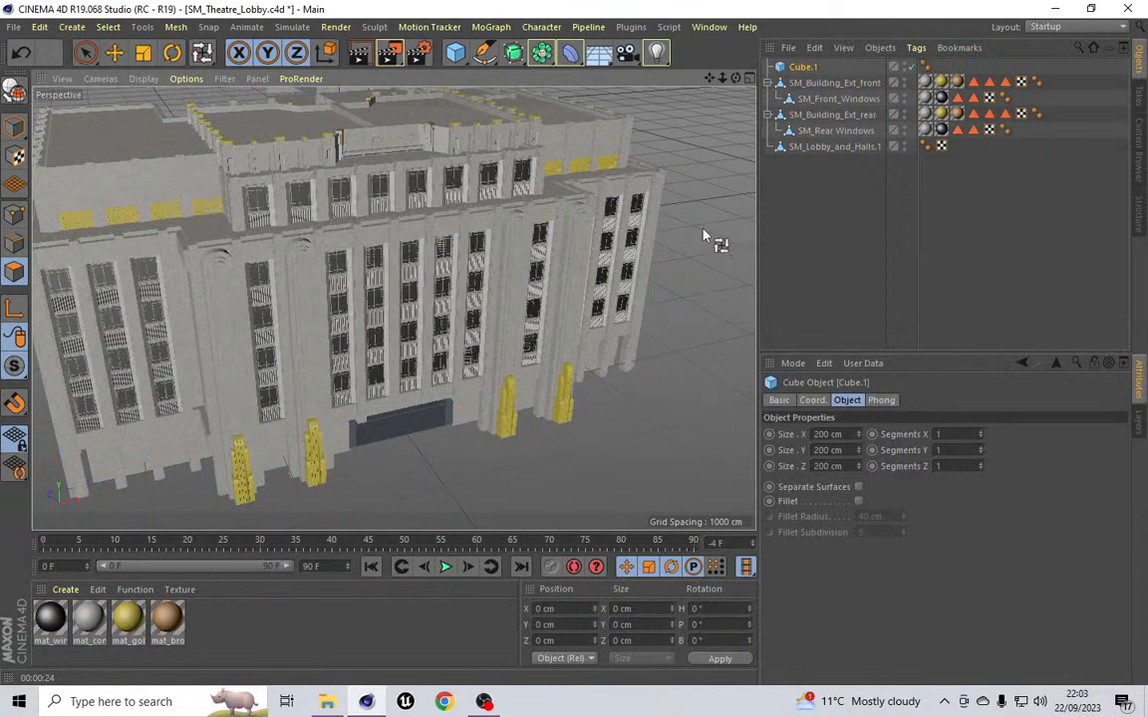
Step: Set the cube's size to 2000 cm in X and Z and 20 cm in Y
left_click_drag(378, 298, 394, 309, "alt")
left_click_drag(735, 79, 74, 406)
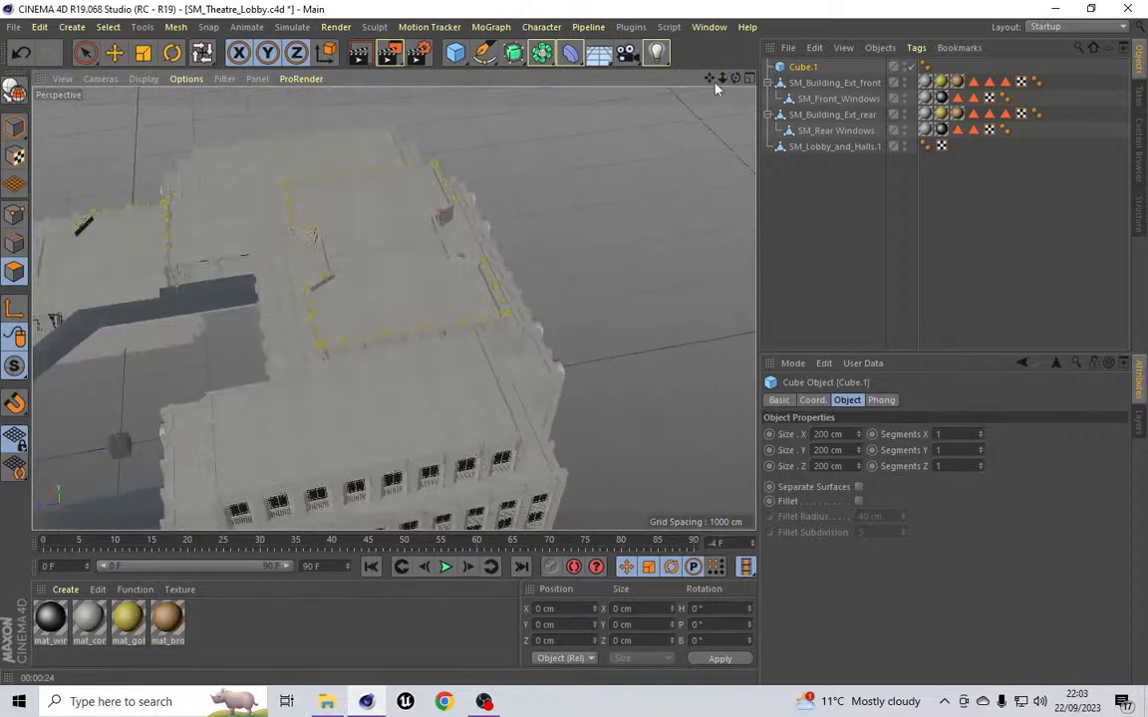
left_click_drag(708, 77, 812, 5)
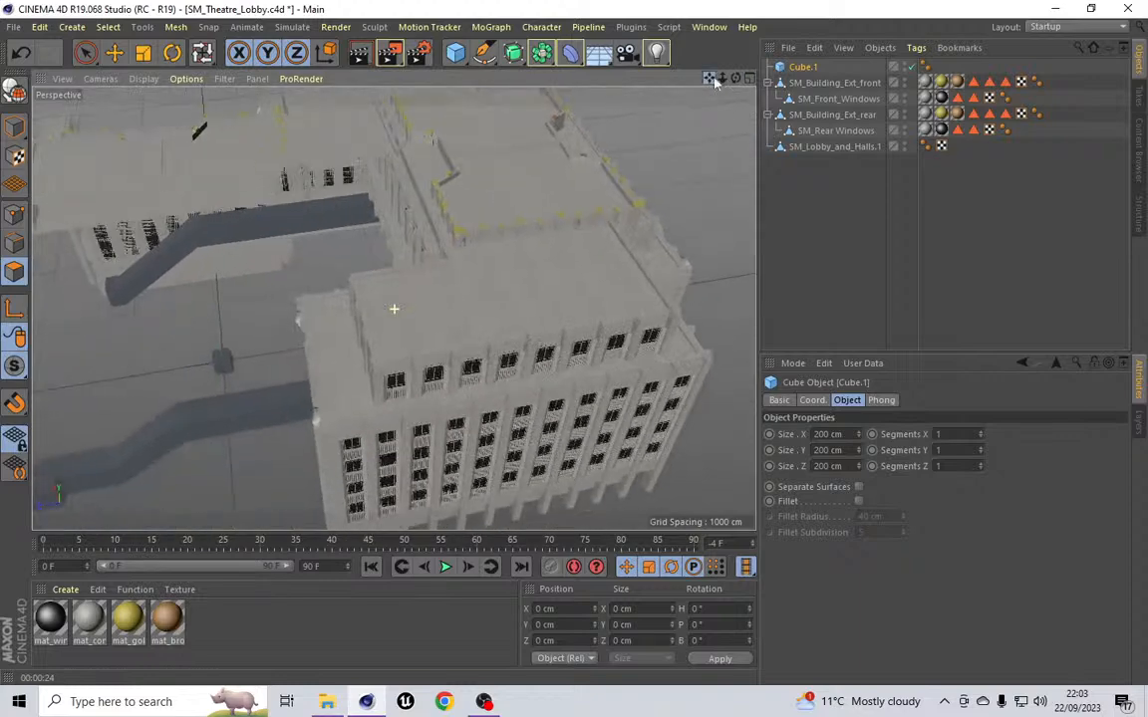
left_click(115, 53)
left_click_drag(214, 339, 488, 175)
left_click_drag(735, 78, 498, 50)
left_click_drag(706, 83, 463, 70)
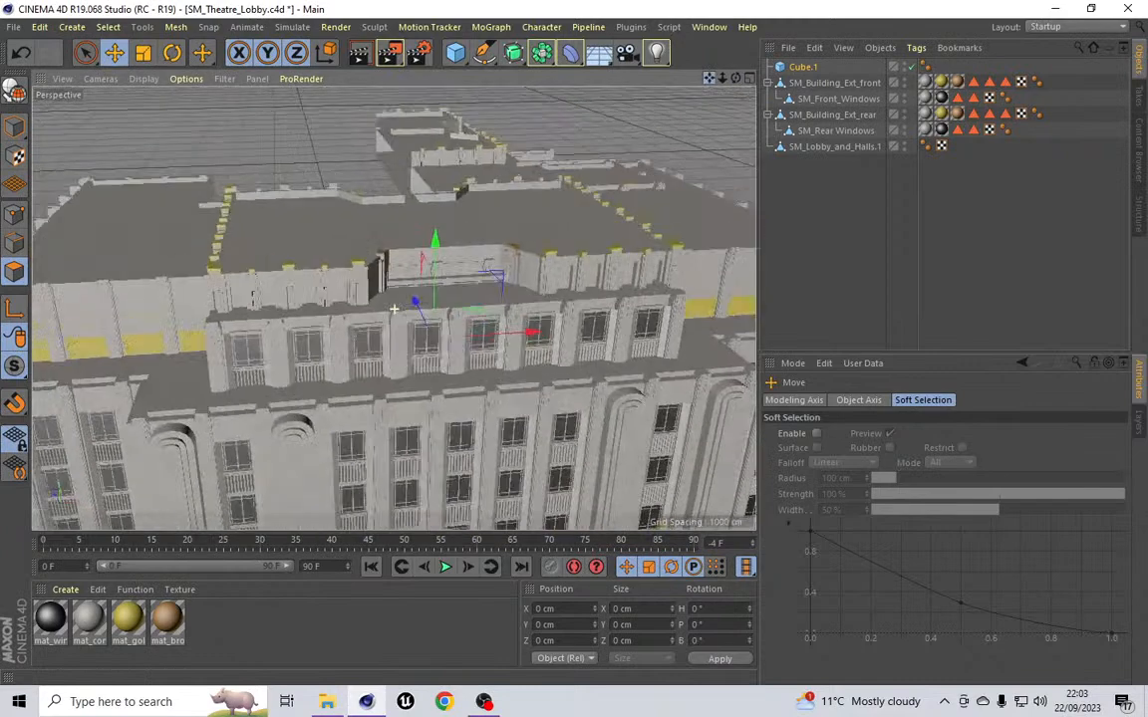
left_click(809, 68)
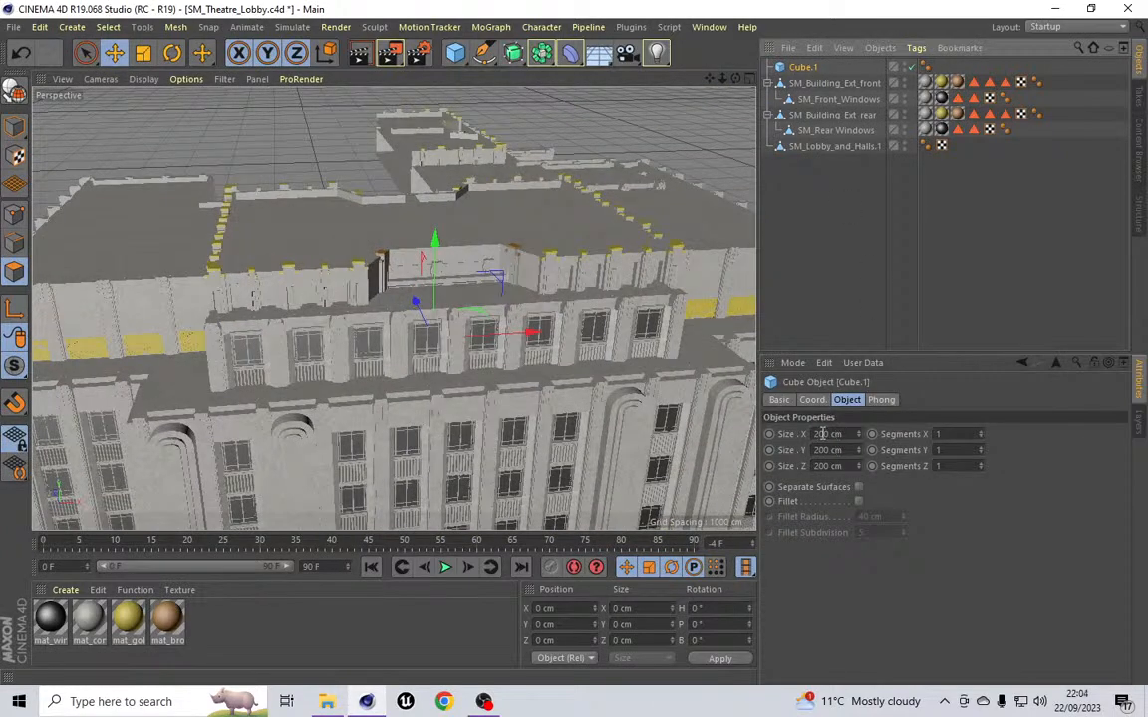
left_click(822, 434)
type("0")
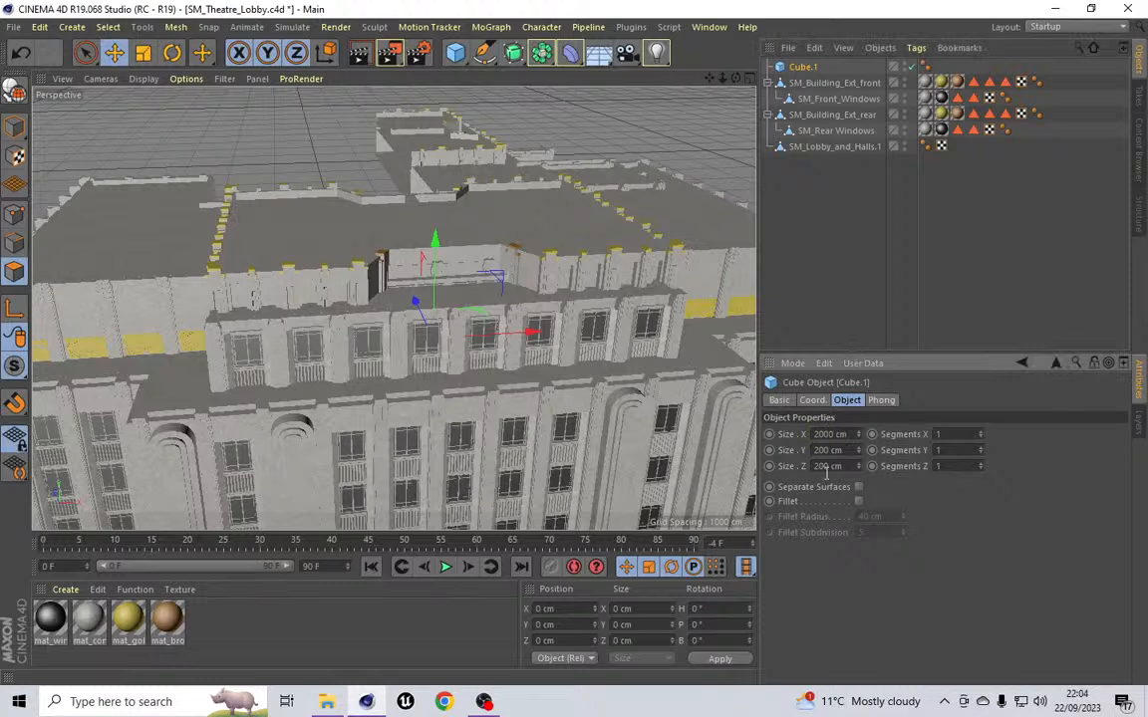
left_click(825, 466)
type("0")
key("Return")
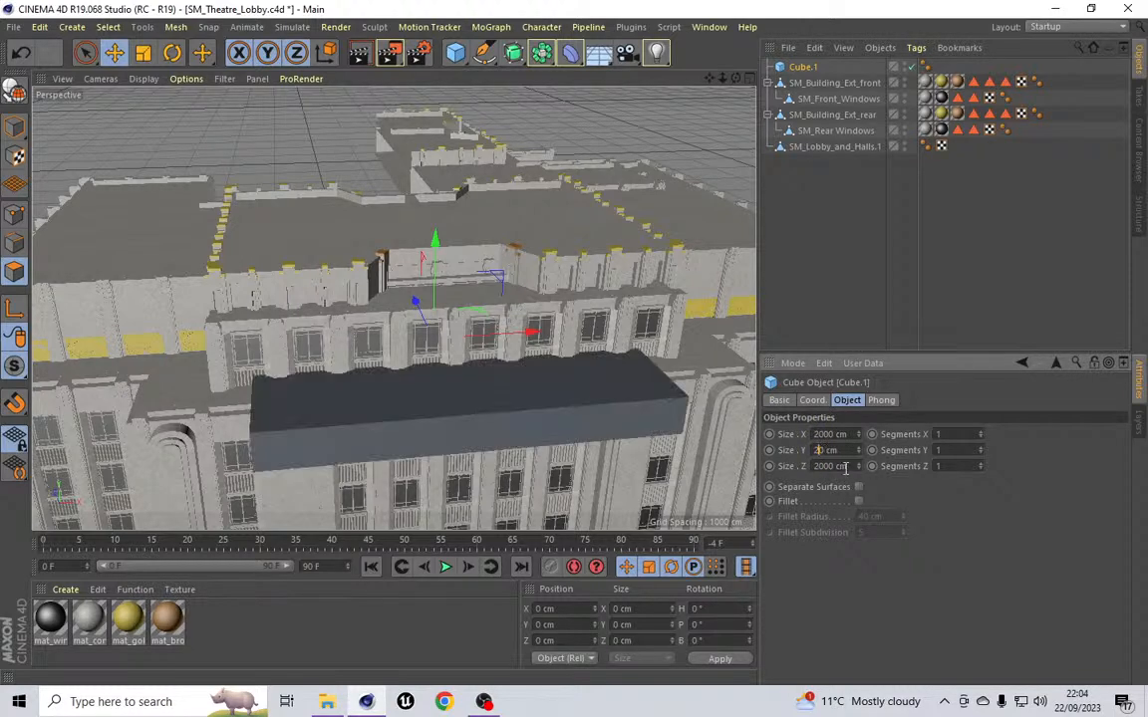
key("Return")
Step: Toggle the editor visibility of SM_Building_Ext_front to see the cube
left_click_drag(736, 78, 392, 309)
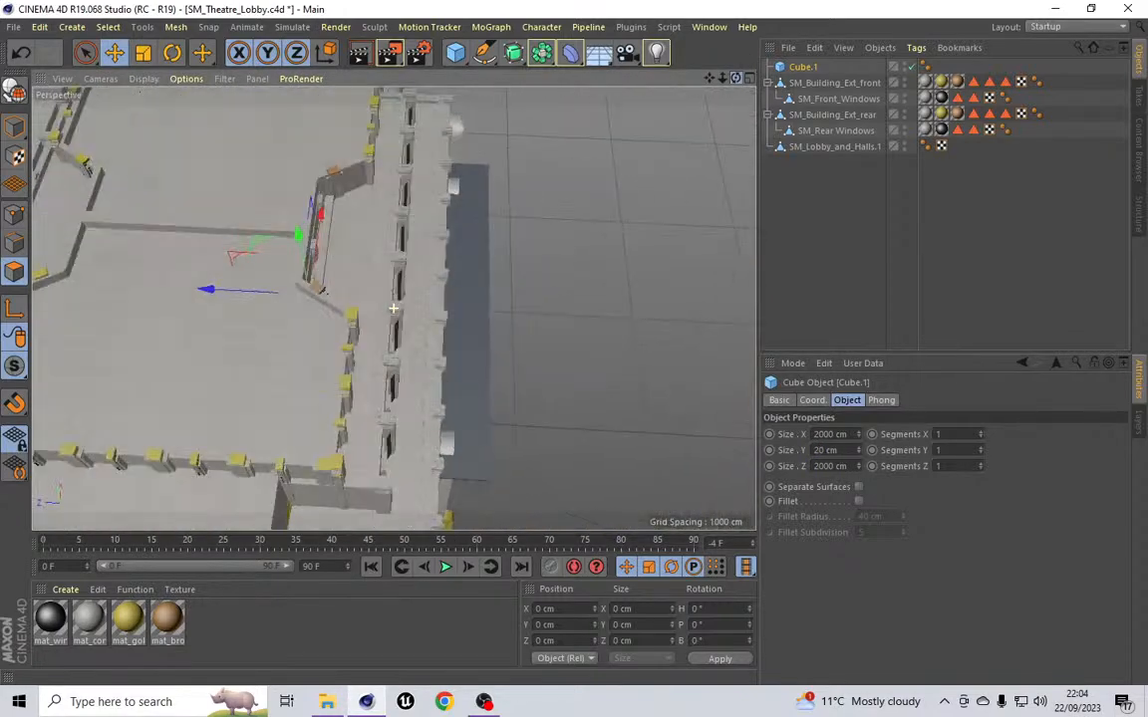
left_click_drag(709, 78, 357, 275)
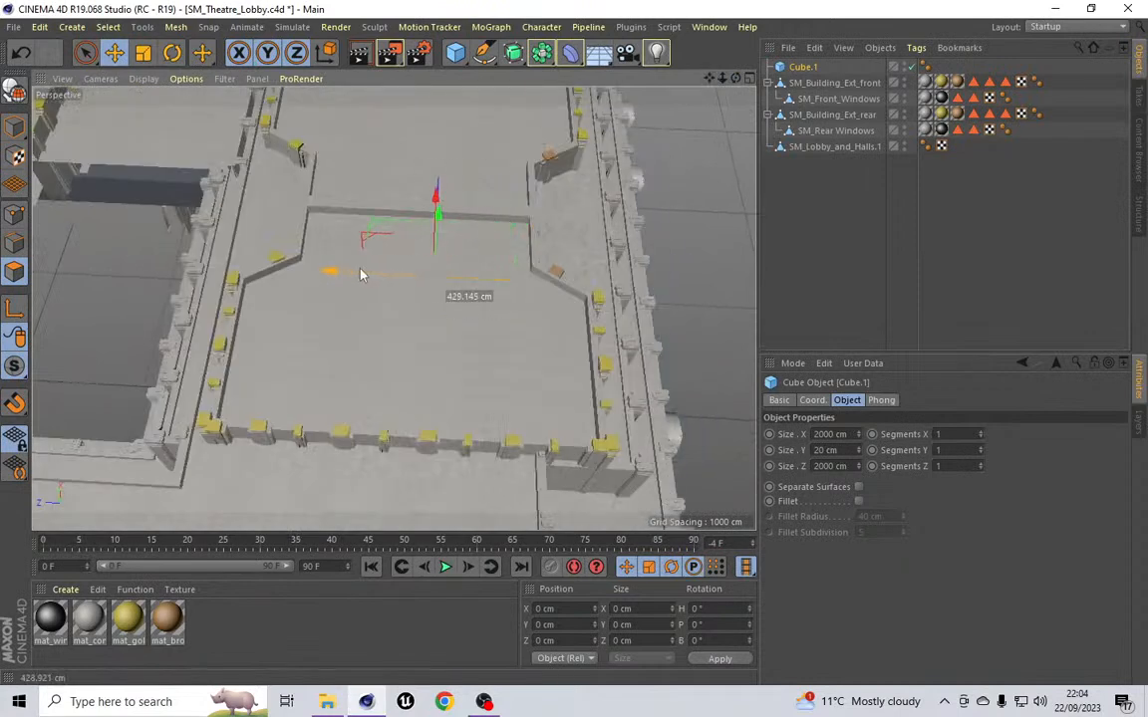
left_click(905, 81)
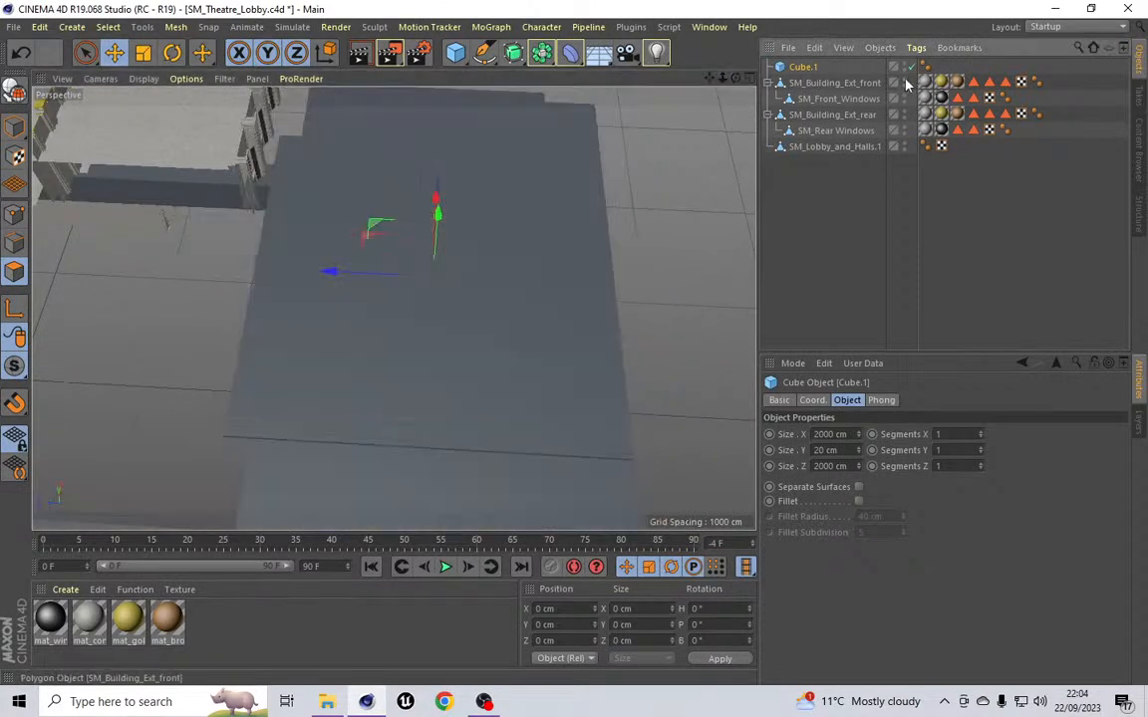
left_click_drag(736, 77, 392, 308)
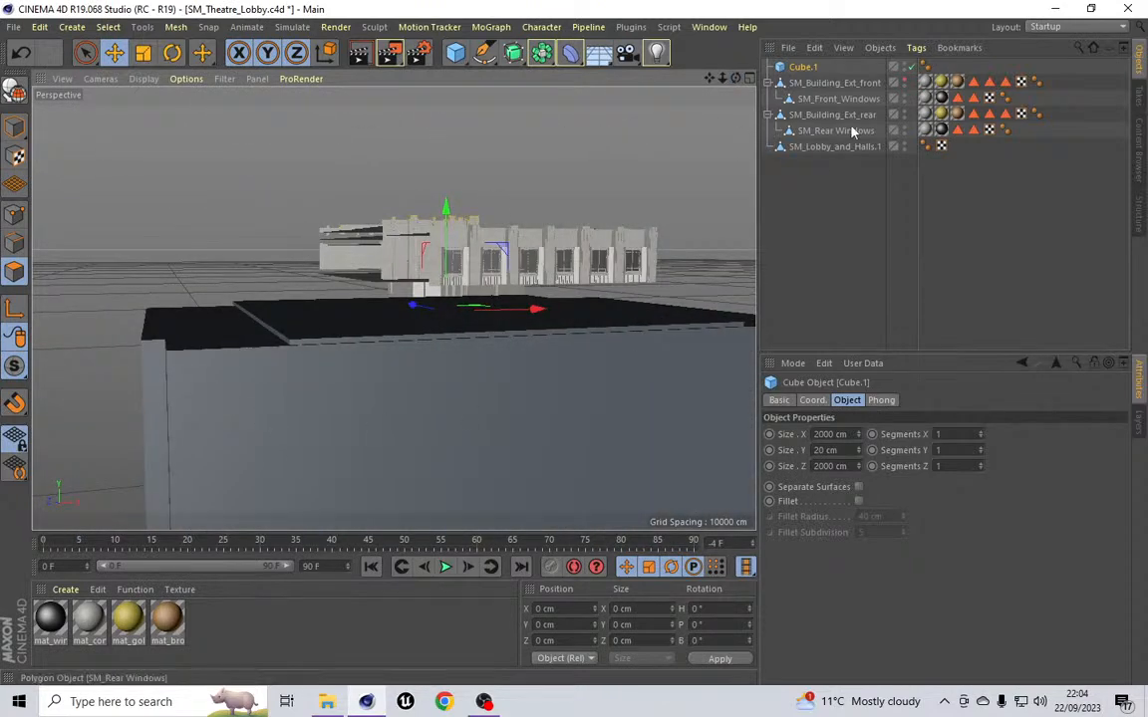
Step: Hide SM_Building_Ext_front and SM_Building_Ext_rear in the editor so only the lobby and slab remain visible
left_click(904, 81)
mouse_move(737, 78)
left_mouse_down()
mouse_move(392, 308)
mouse_move(740, 84)
left_mouse_up()
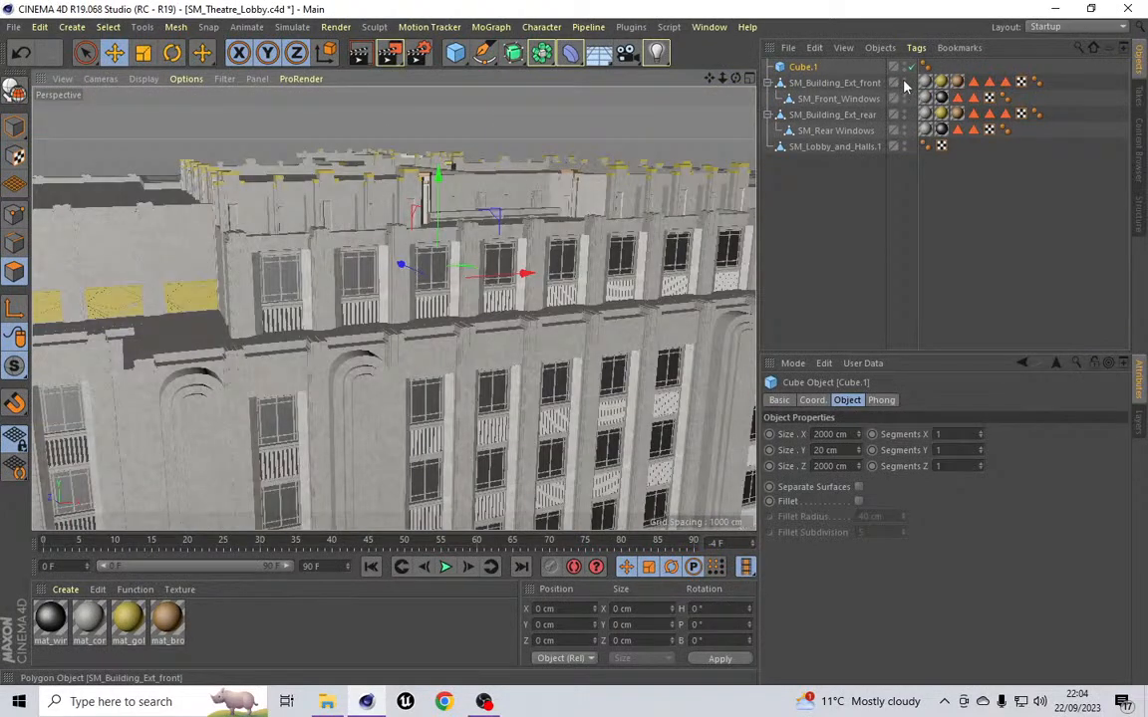
double_click(904, 81)
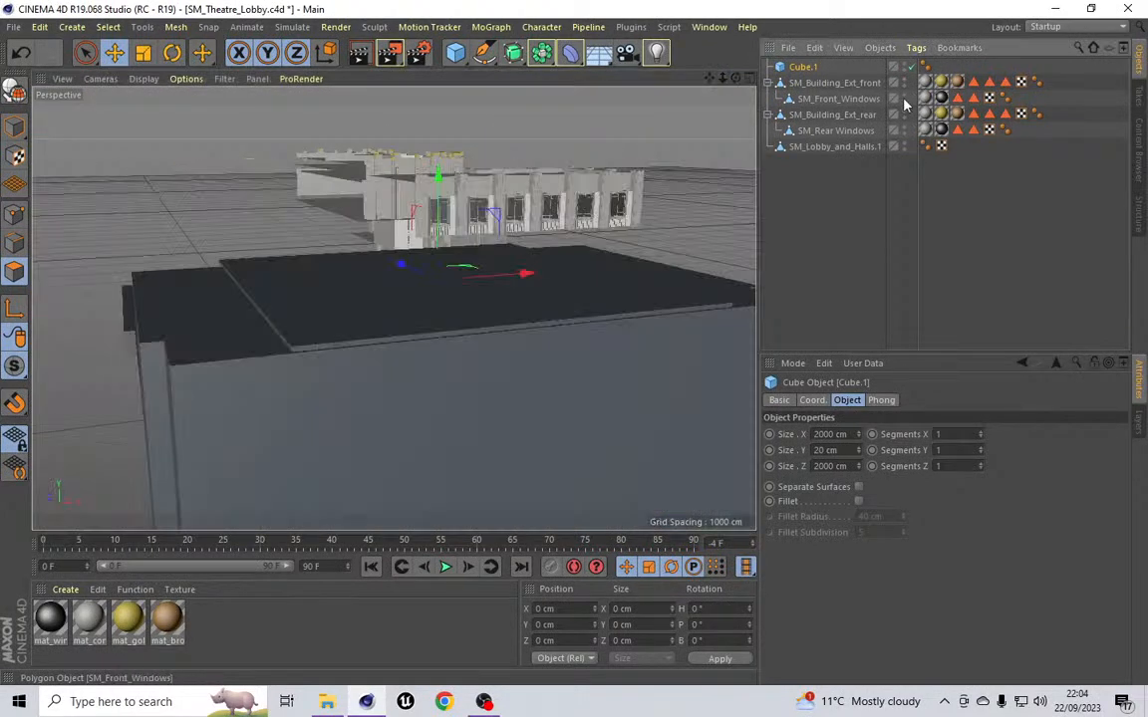
double_click(904, 114)
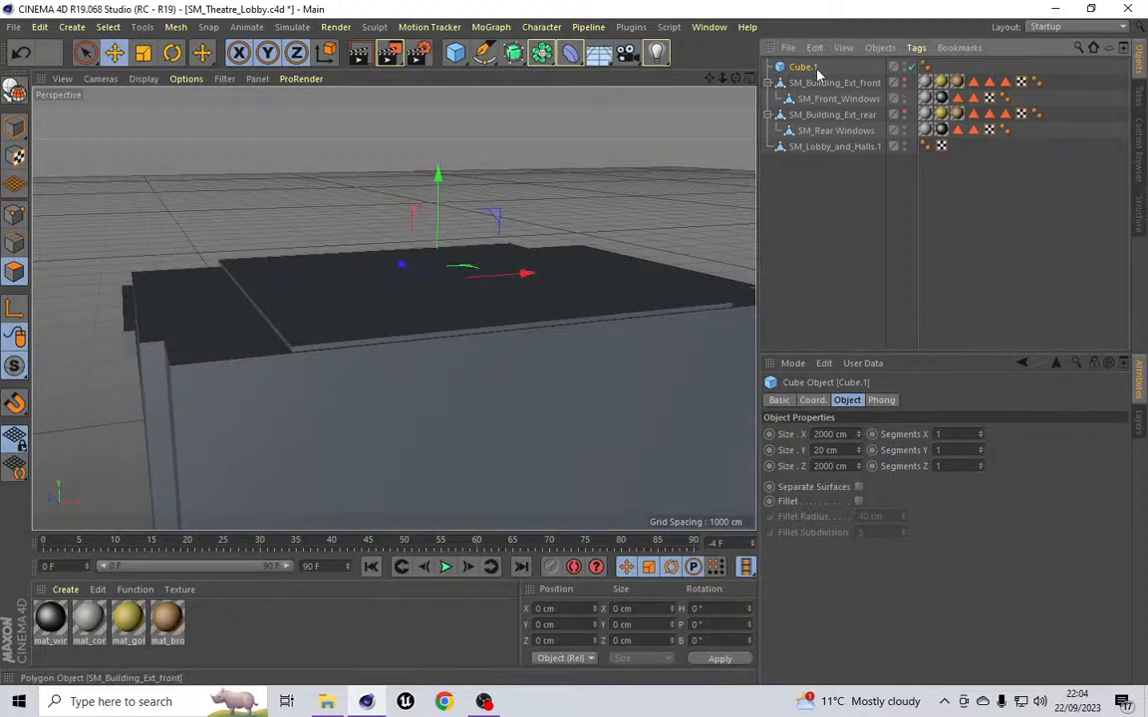
Step: Delete the flat cube slab
left_click_drag(736, 78, 392, 308)
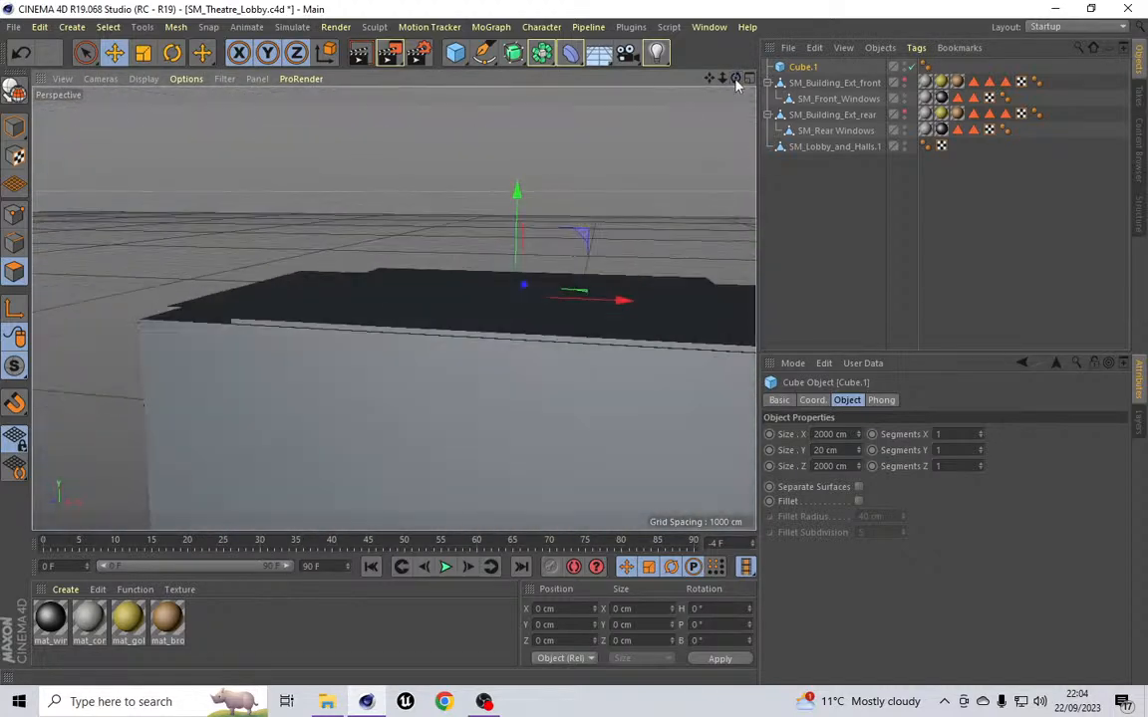
left_click_drag(736, 78, 393, 308)
left_click_drag(394, 309, 394, 308)
left_click_drag(734, 79, 392, 308)
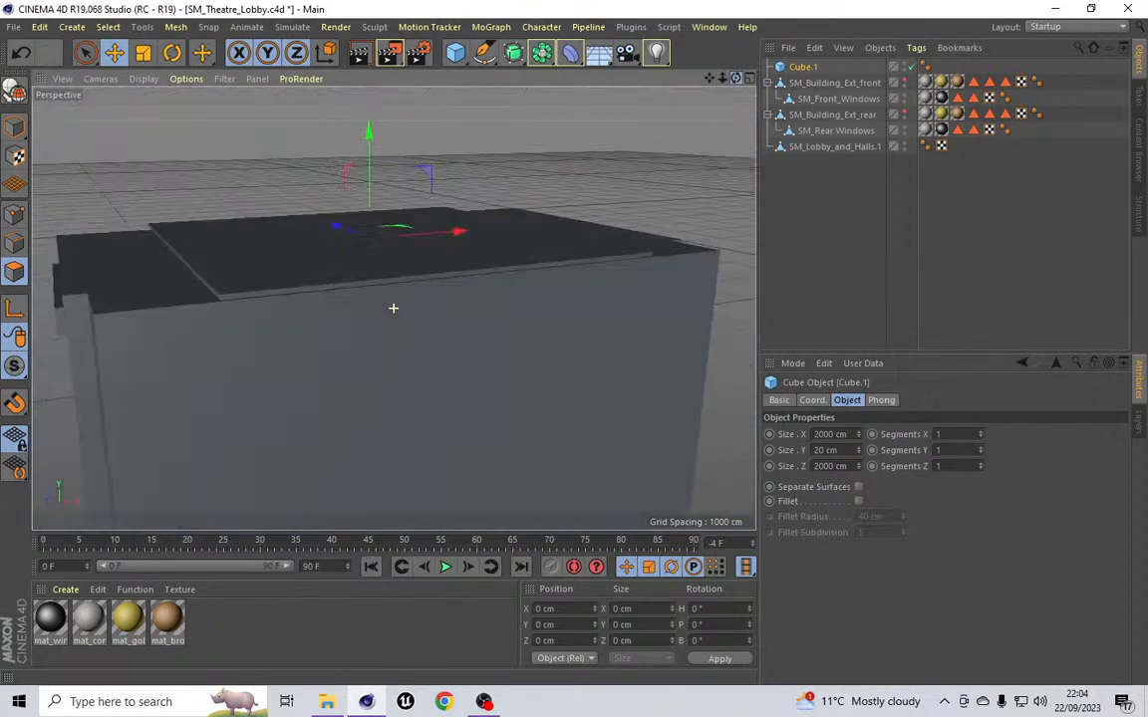
left_click_drag(392, 308, 393, 308)
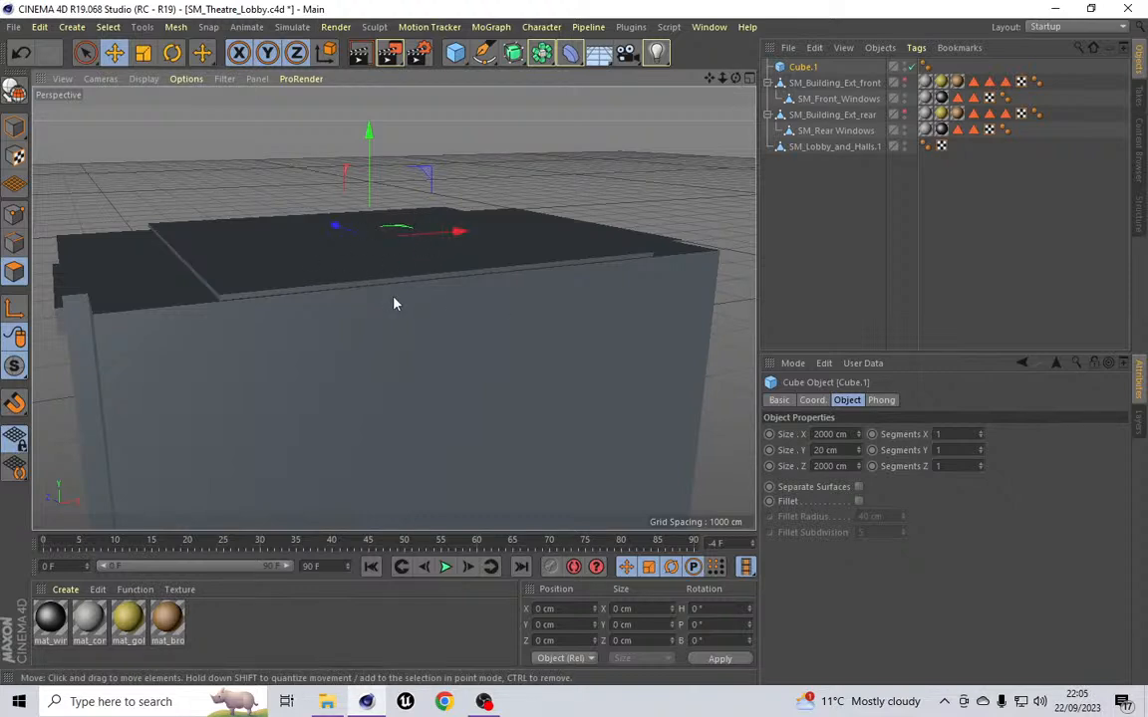
scroll(394, 305, "up", 3)
left_click_drag(735, 78, 654, 132)
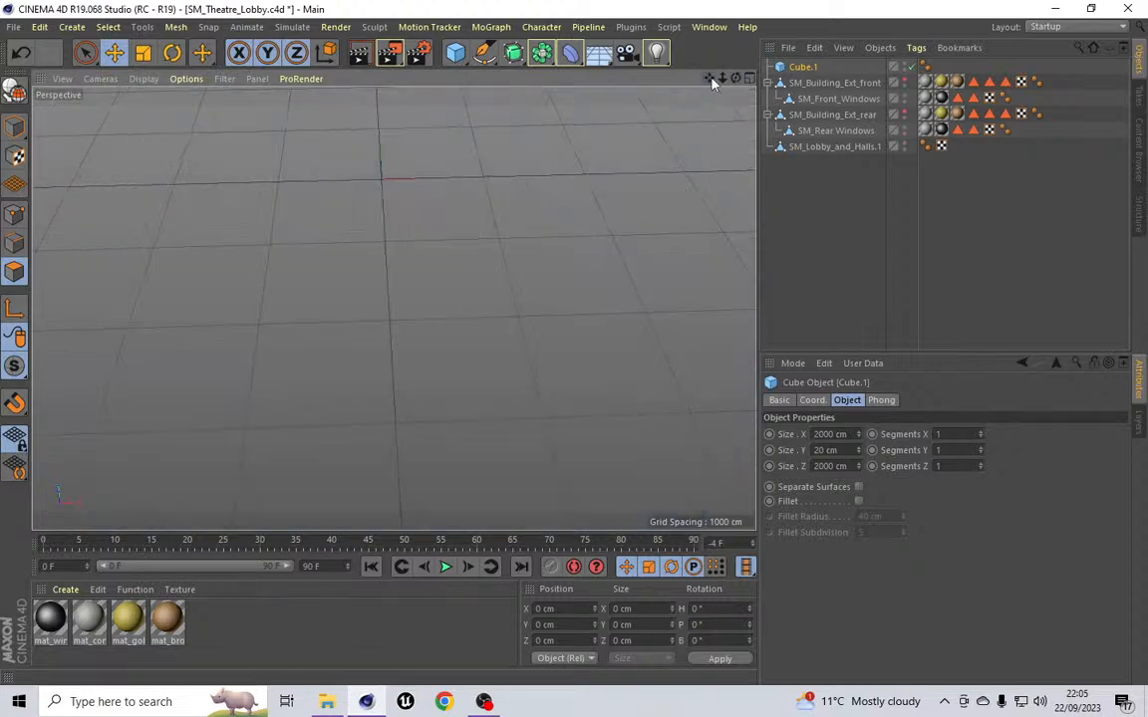
key("Delete")
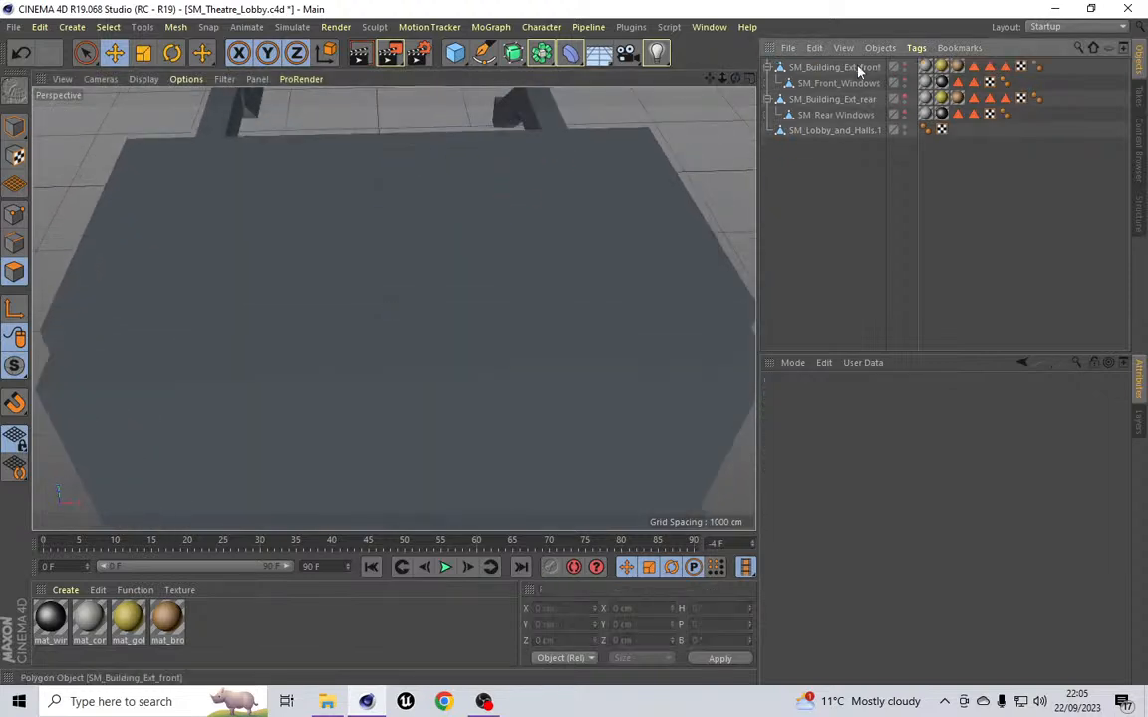
Step: Create a cylinder primitive
left_click(72, 27)
mouse_move(81, 66)
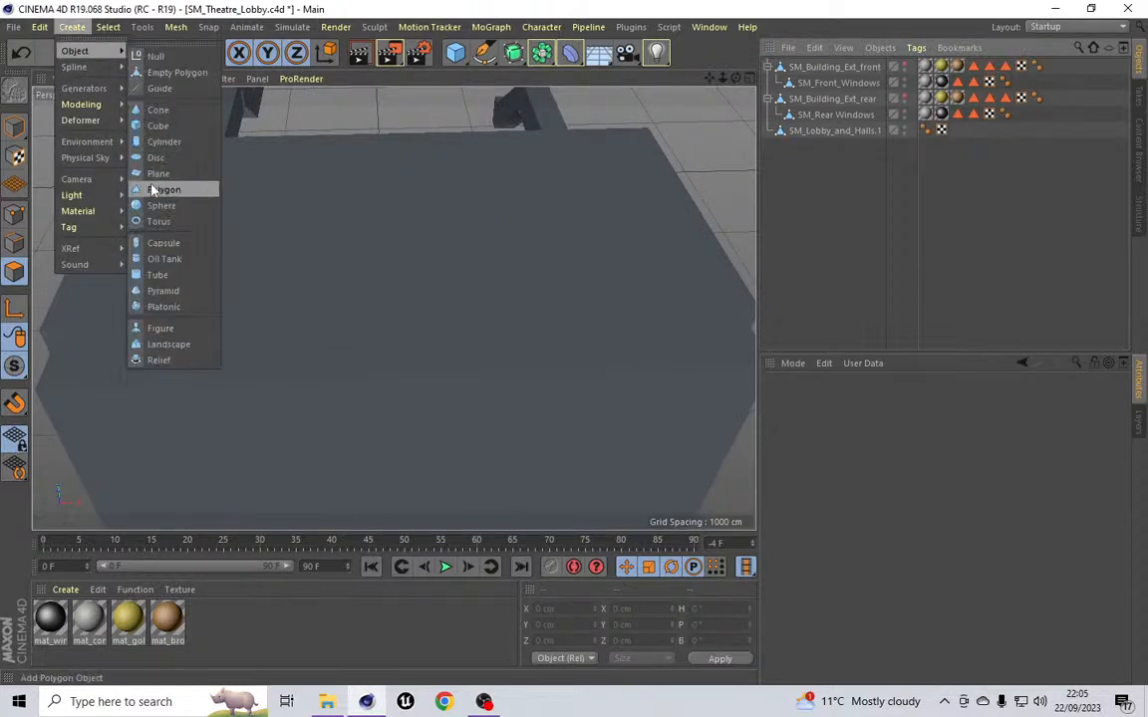
left_click(159, 141)
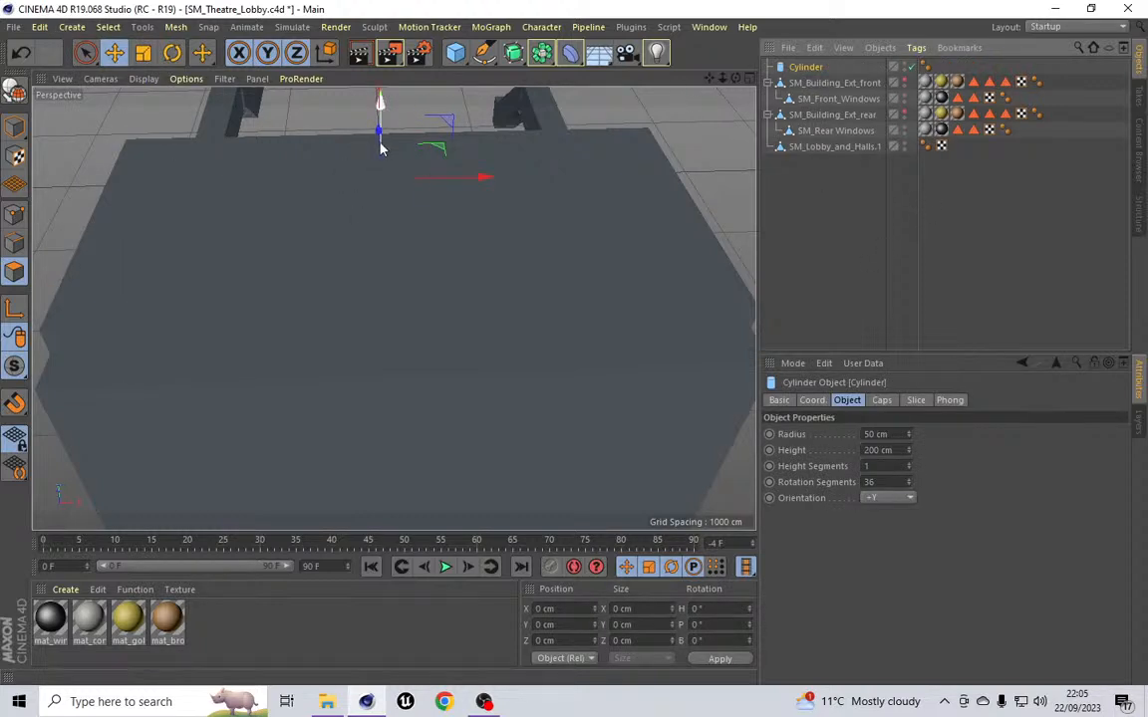
Step: Move the cylinder upward and back so it sits above the lobby roof
left_click_drag(380, 149, 380, 174)
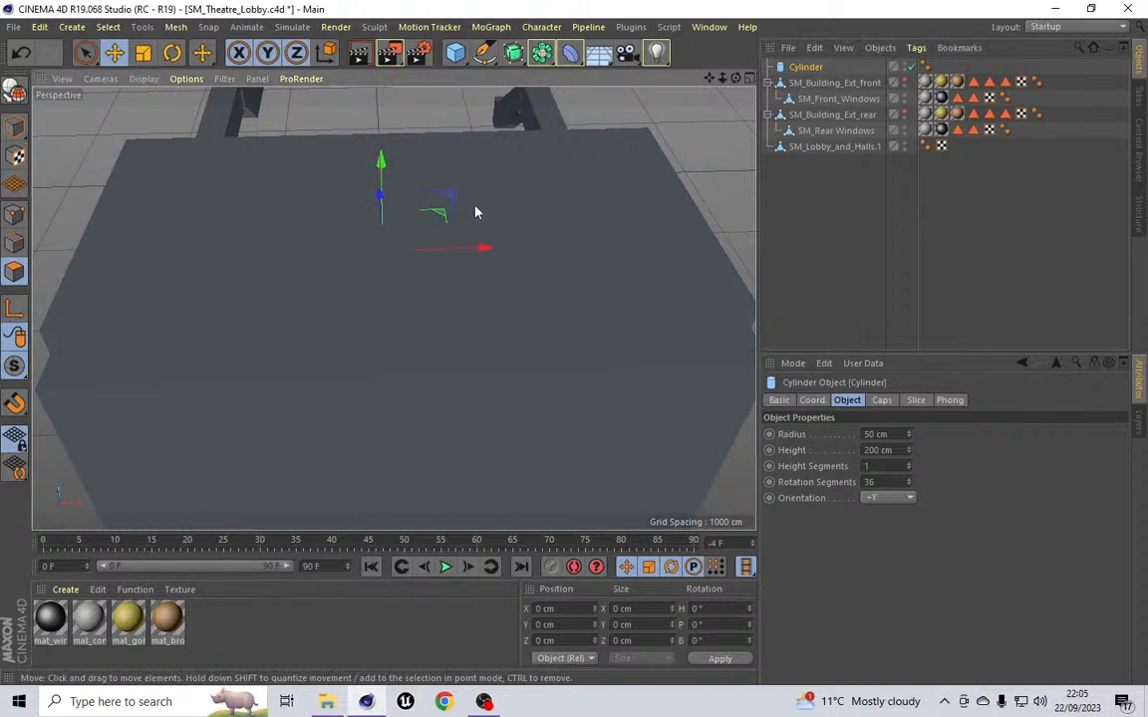
left_click_drag(709, 78, 781, 84)
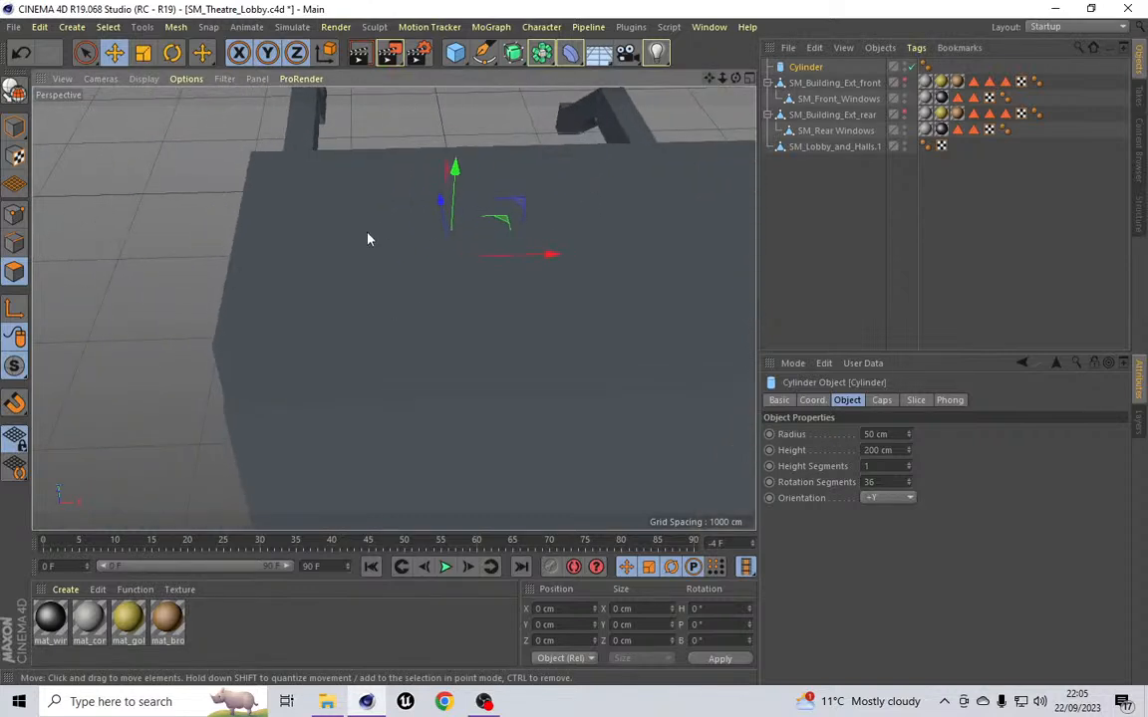
left_click_drag(440, 199, 478, 346)
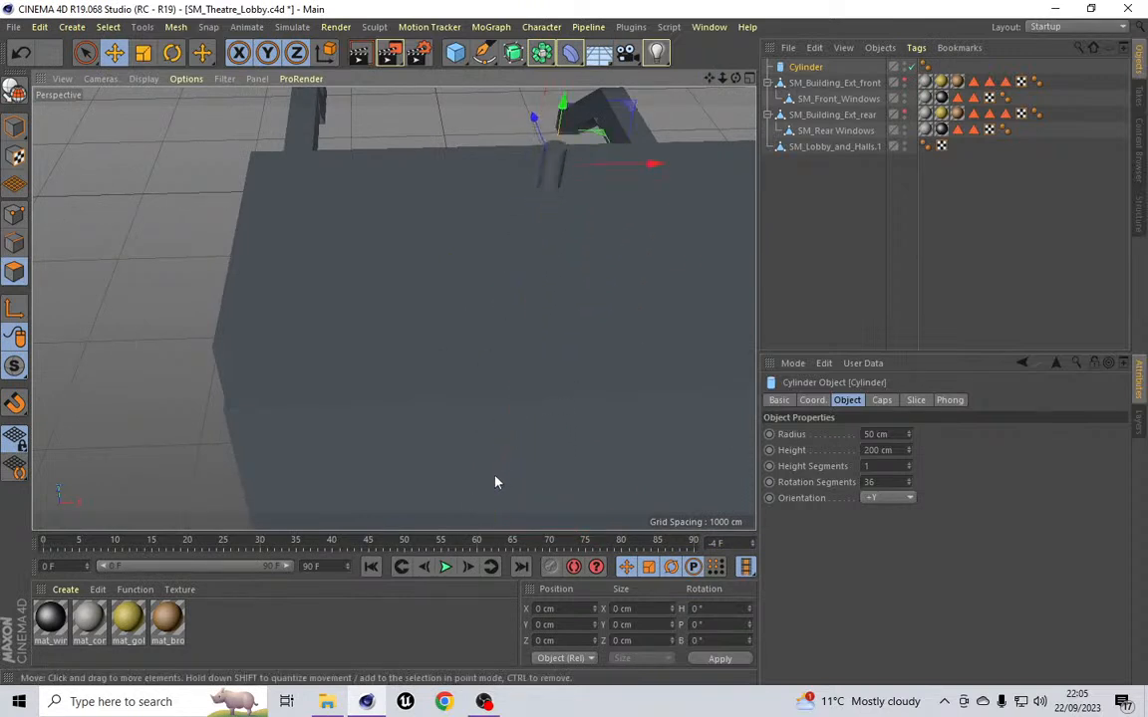
left_click_drag(559, 118, 560, 172)
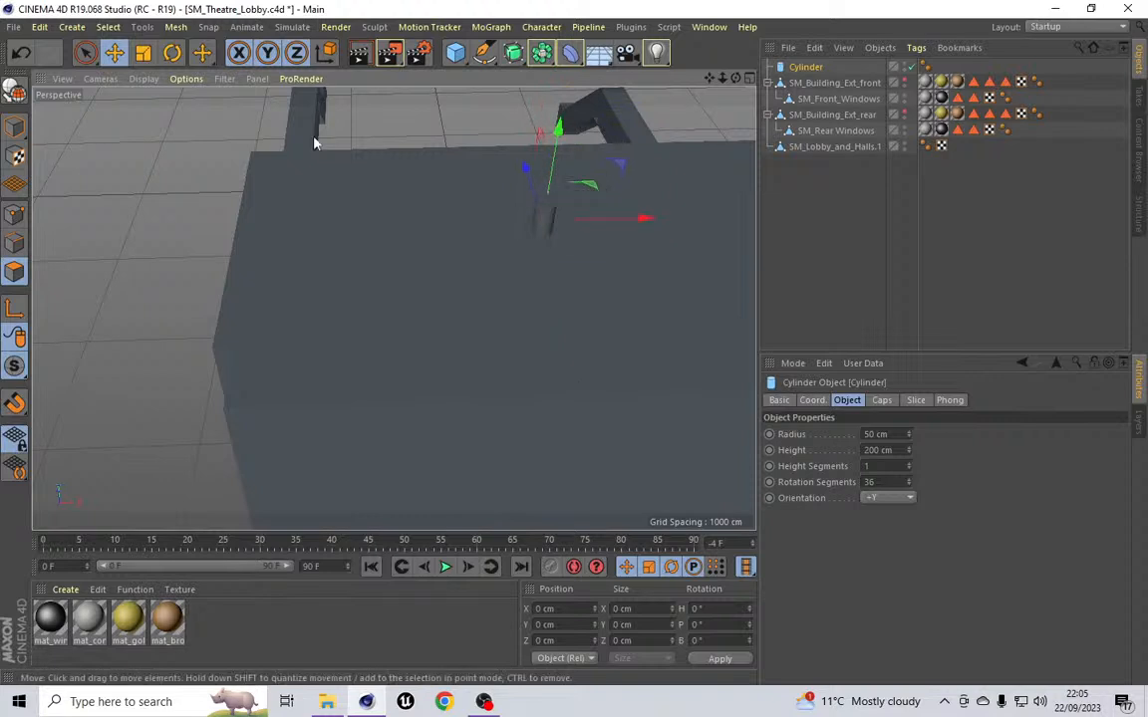
Step: Switch the viewport to the Top camera and nudge the cylinder's position slightly
left_click(100, 79)
left_click(110, 268)
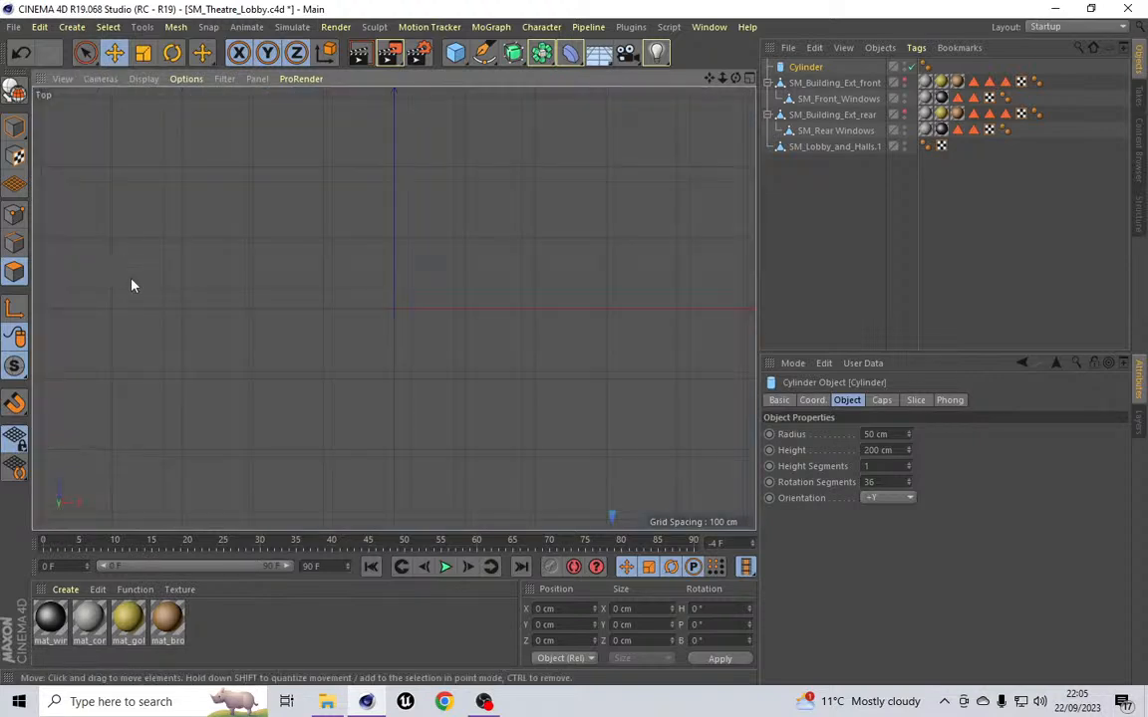
scroll(593, 377, "down", 10)
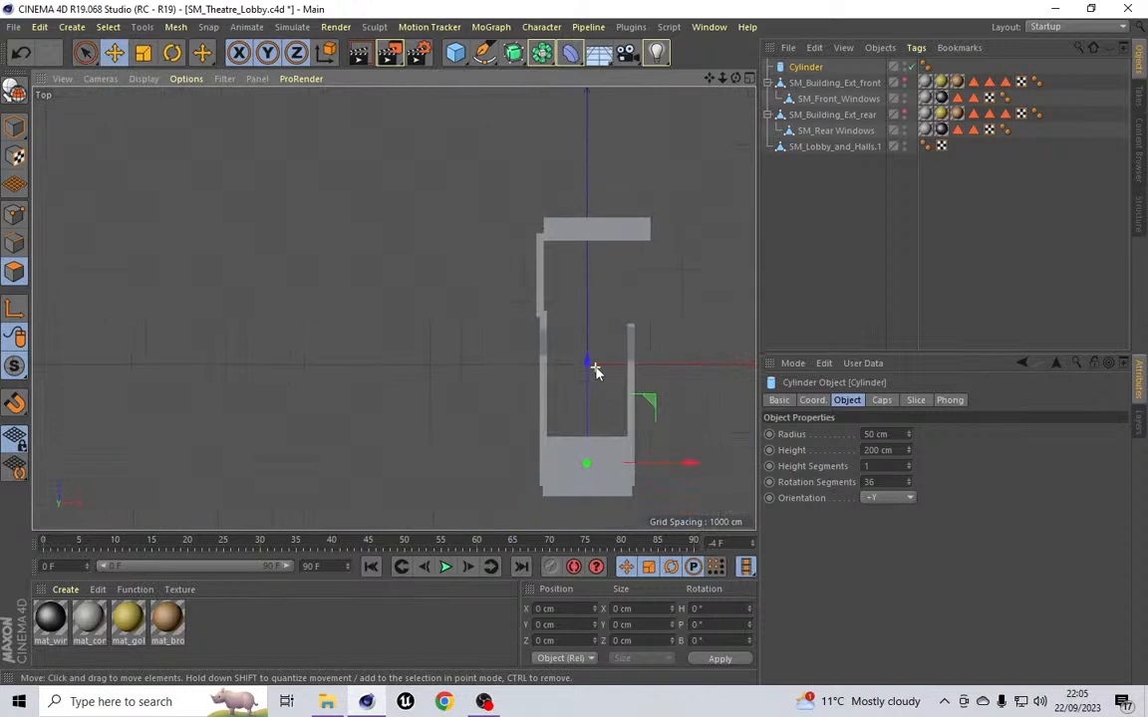
scroll(614, 510, "up", 10)
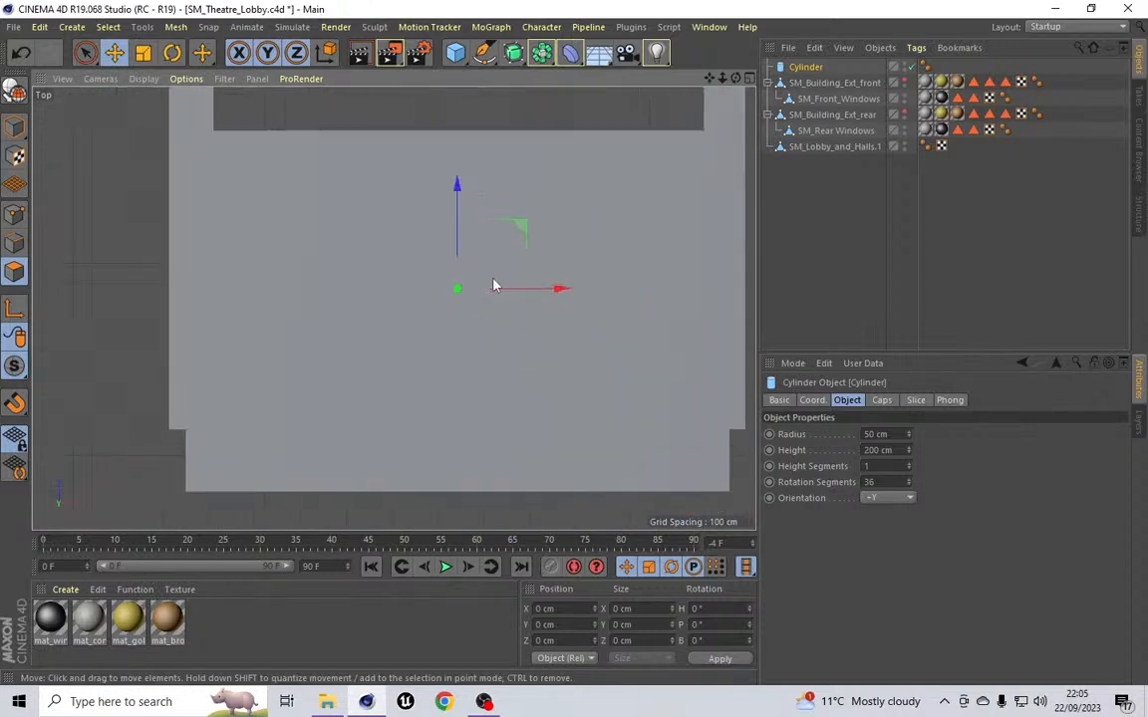
left_click_drag(459, 230, 460, 236)
left_click(100, 79)
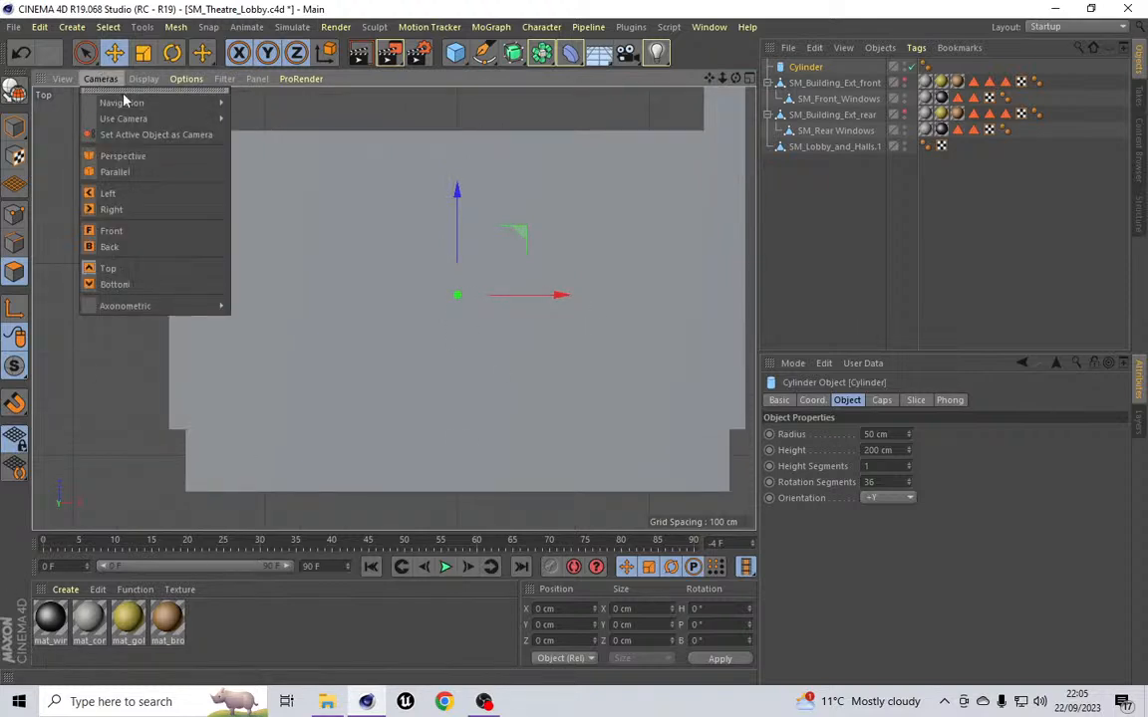
Step: Create a new standard material
left_click(71, 590)
left_click(68, 593)
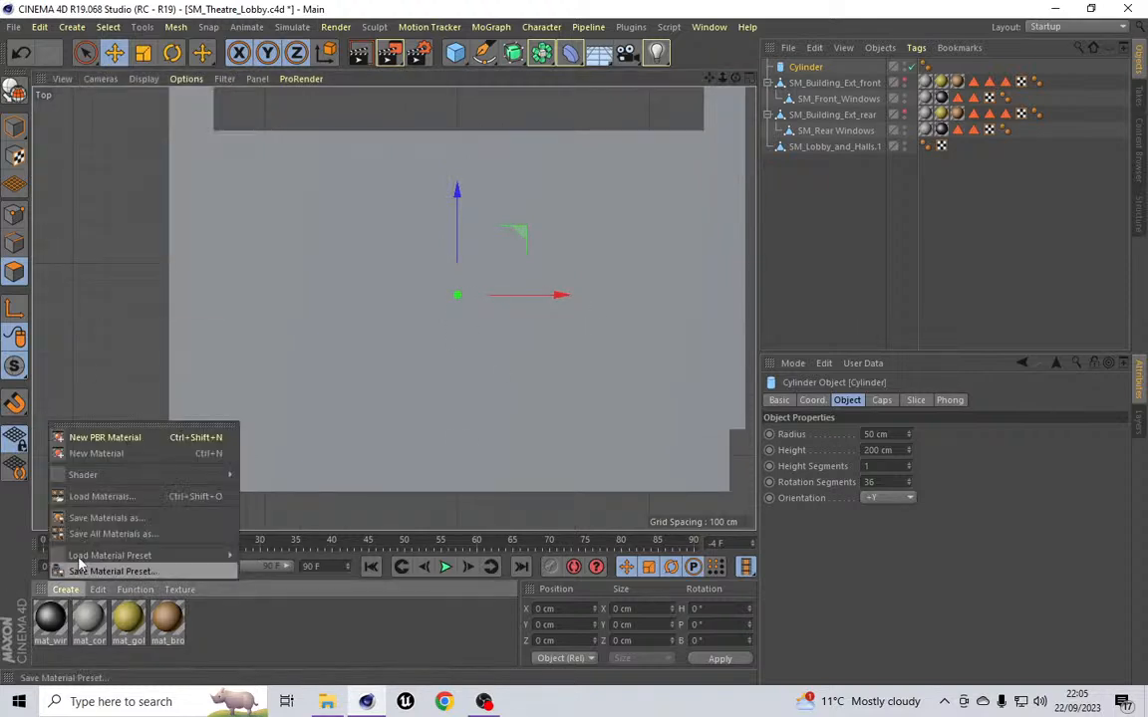
left_click(90, 453)
Step: In the new material, disable the Color channel and enable Luminance
double_click(50, 621)
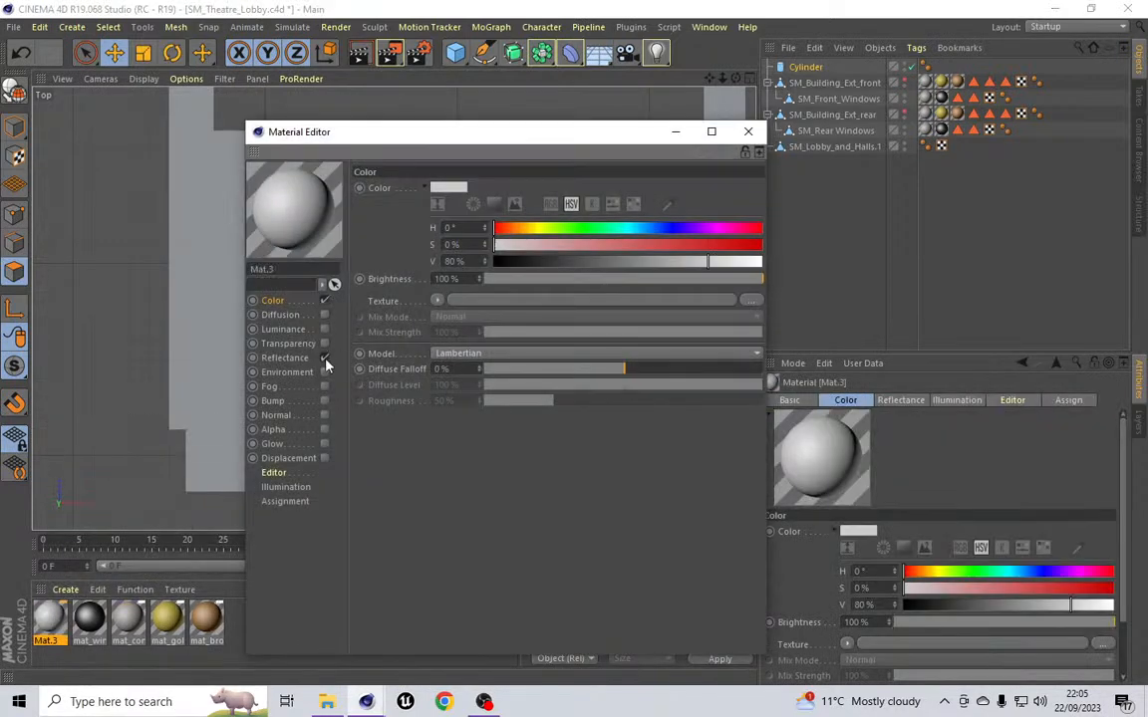
left_click(323, 300)
left_click(323, 330)
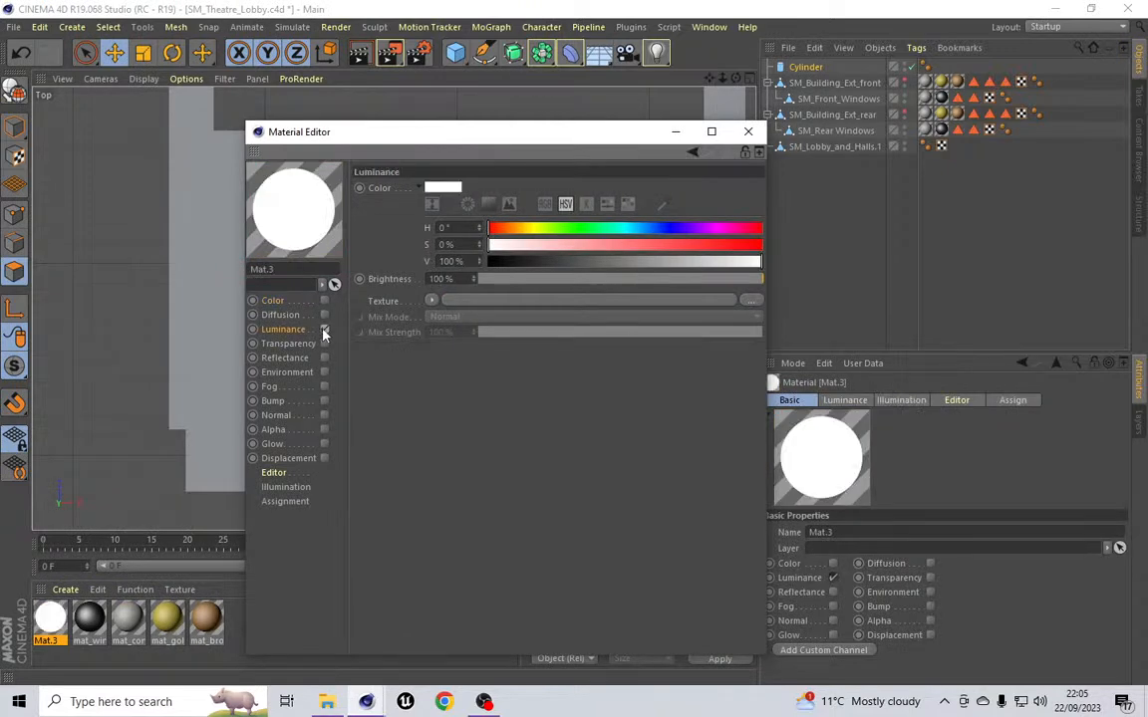
left_click(747, 132)
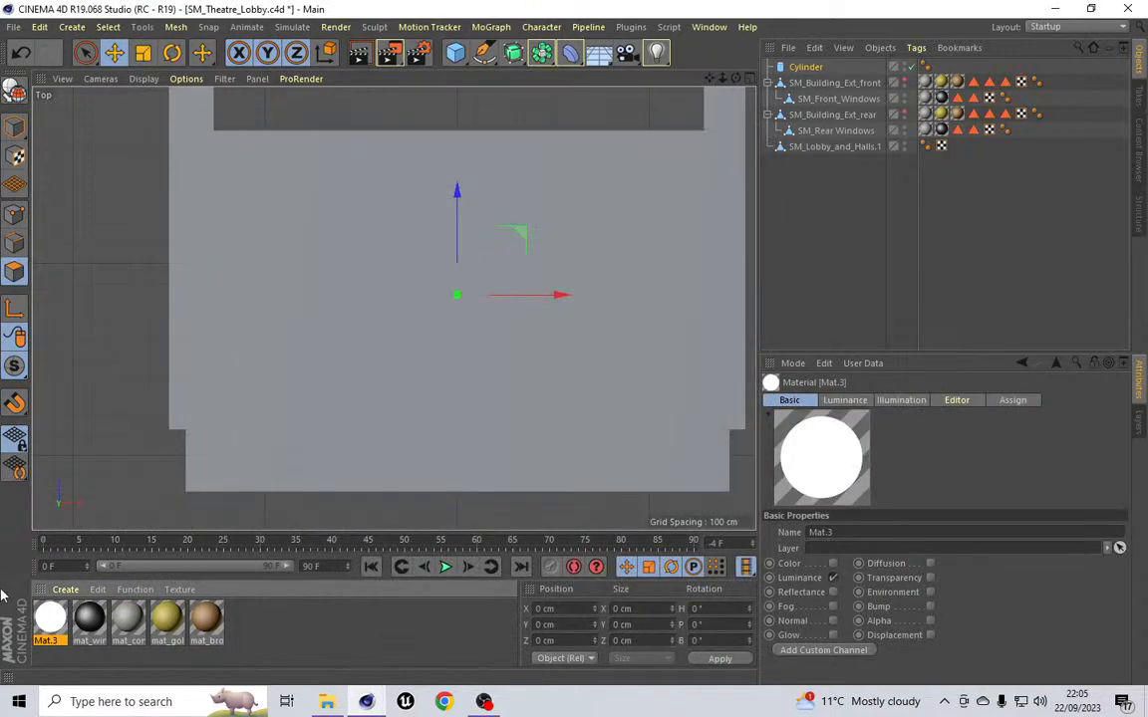
Step: Apply the new material to the cylinder and set the cylinder's radius to about 334 cm
left_click_drag(808, 103, 801, 68)
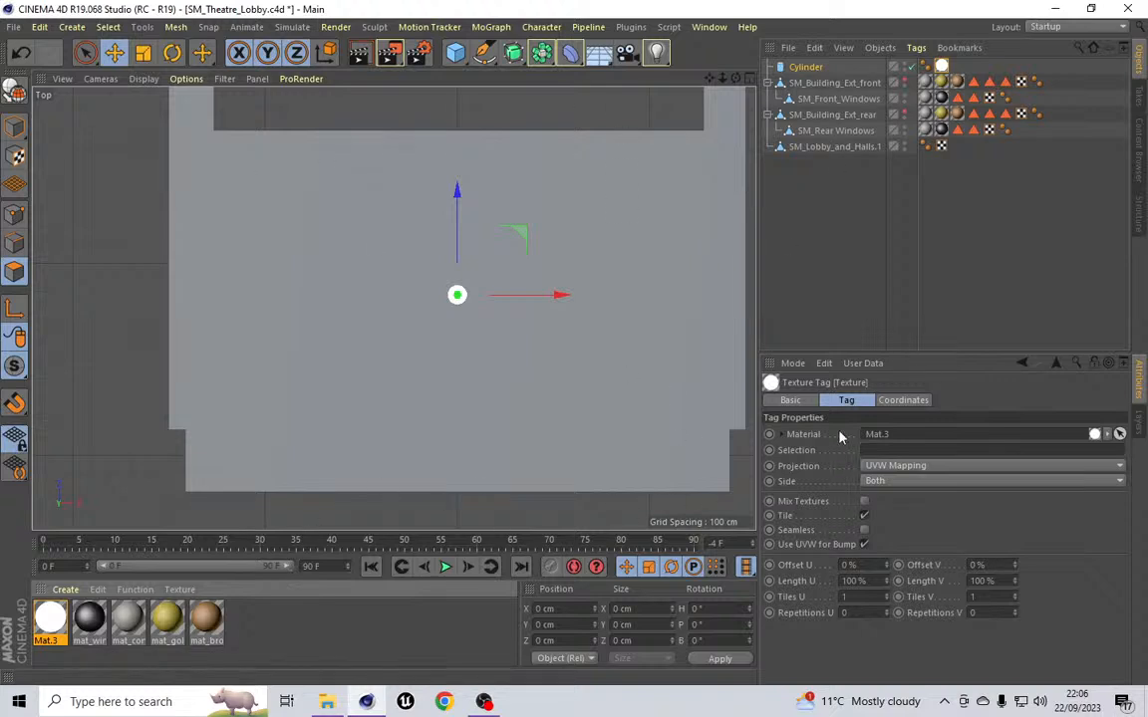
left_click(805, 67)
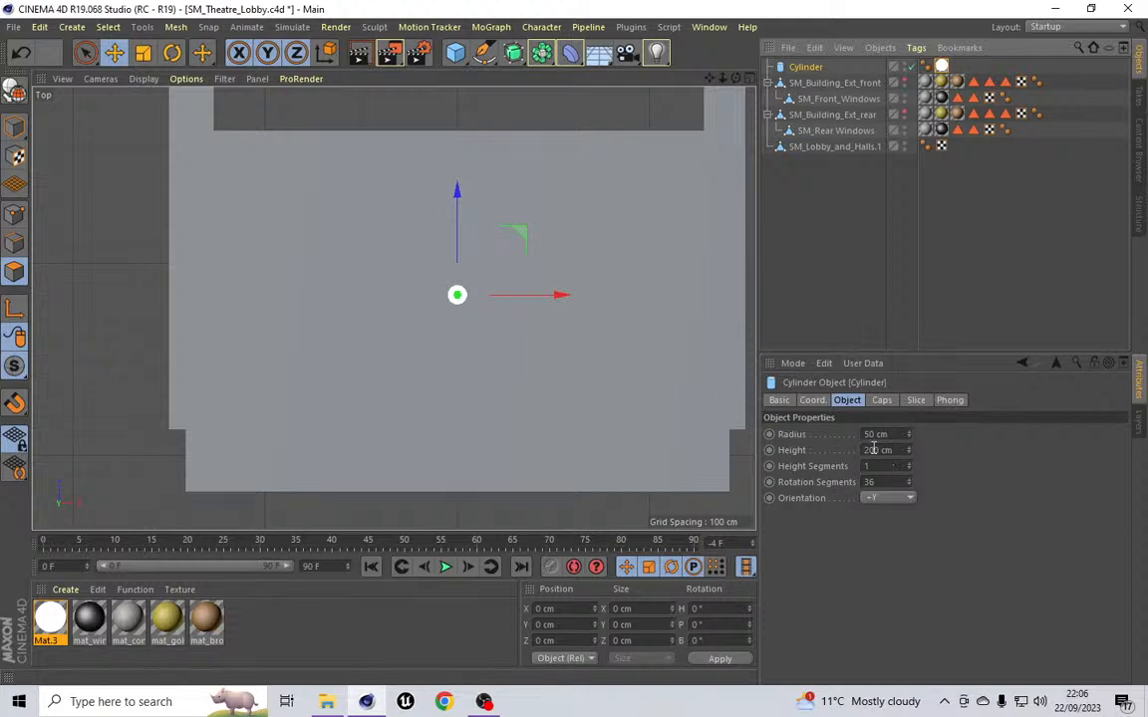
left_click_drag(912, 436, 912, 436)
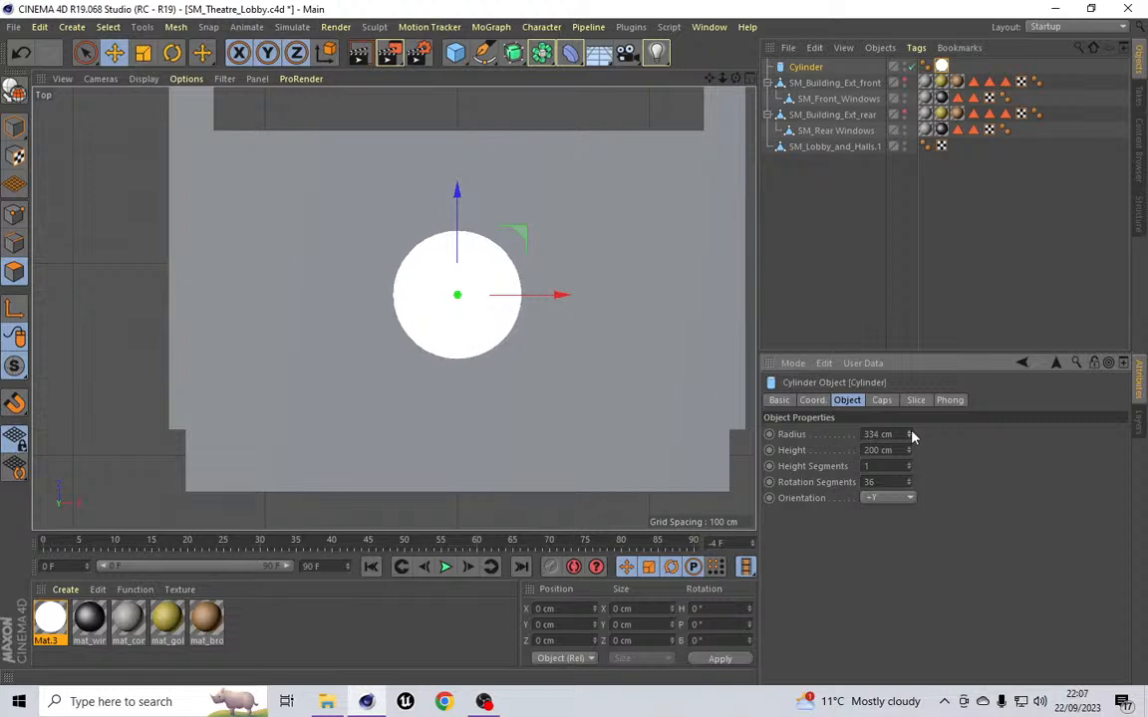
left_click(911, 435)
Step: Set the cylinder's position to Y 1830 cm and Z -3160 cm
left_click(812, 400)
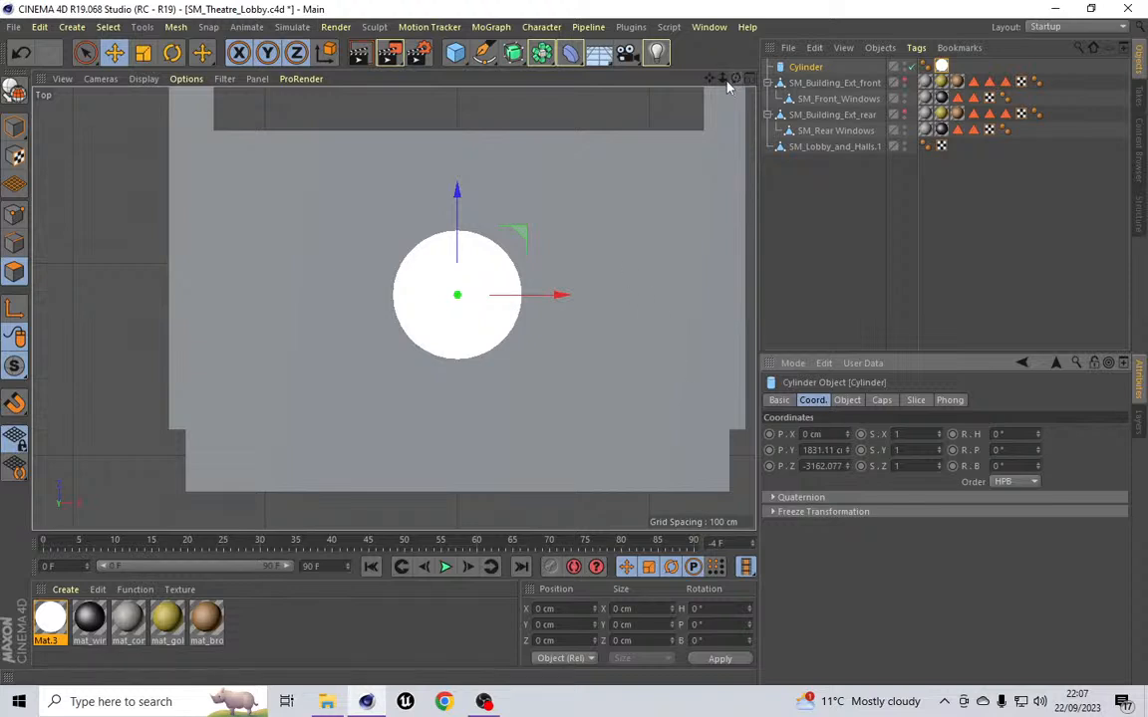
left_click_drag(714, 83, 647, 74)
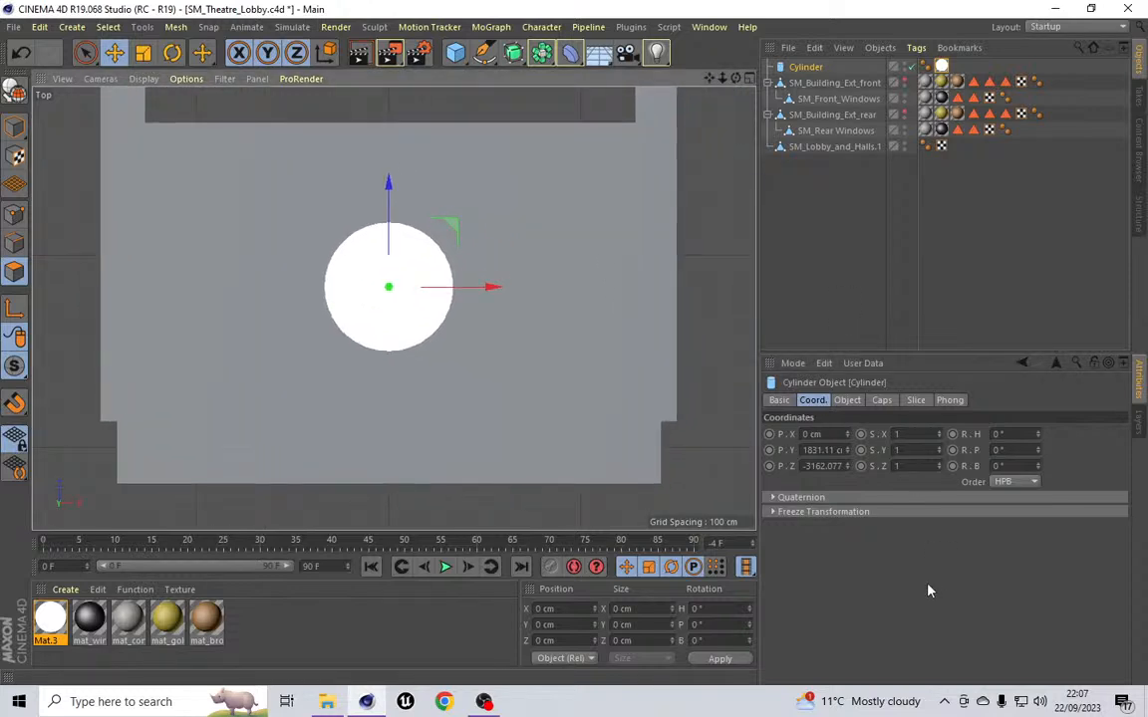
left_click_drag(834, 450, 823, 451)
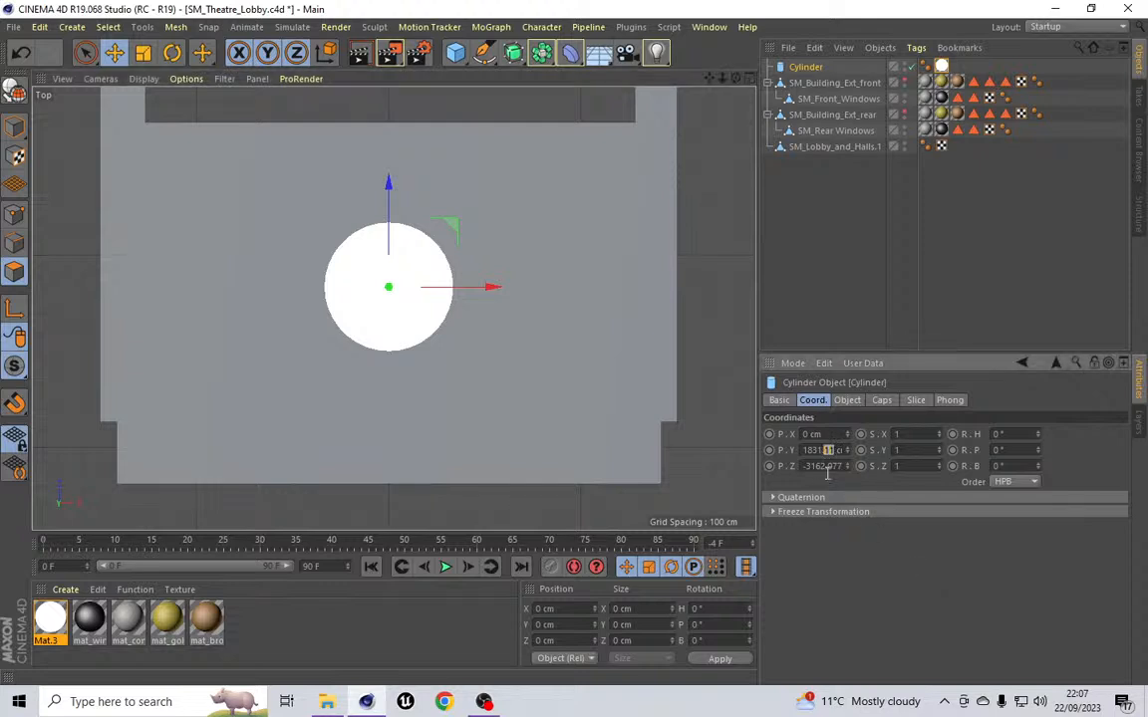
key("BackSpace")
key("BackSpace")
key("BackSpace")
type("0")
left_click_drag(844, 465, 817, 495)
Step: Turn on polygon lines in the viewport shading and set the cylinder's cap segments to 2
left_click(147, 80)
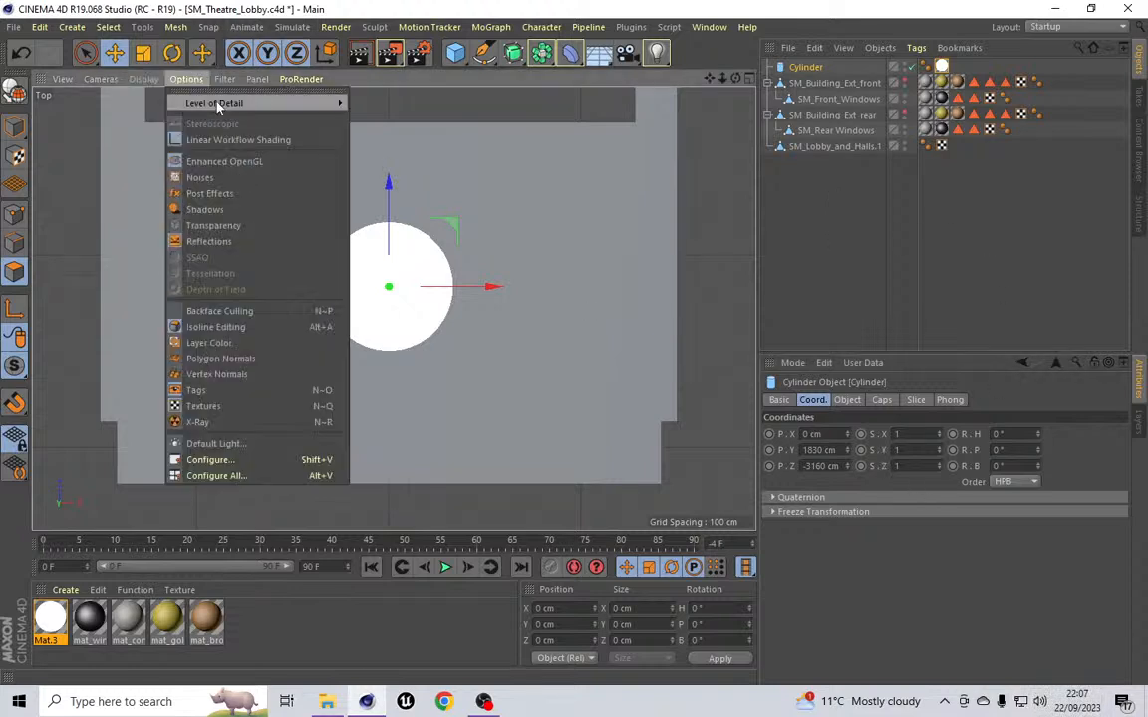
left_click(160, 118)
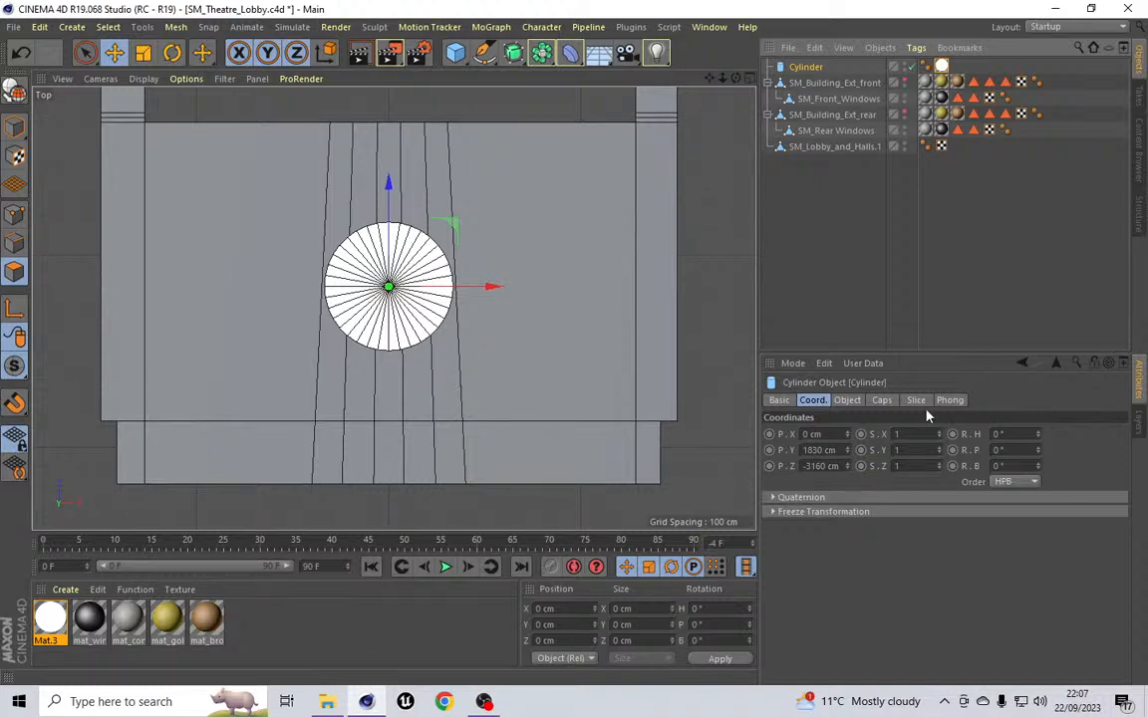
left_click(882, 401)
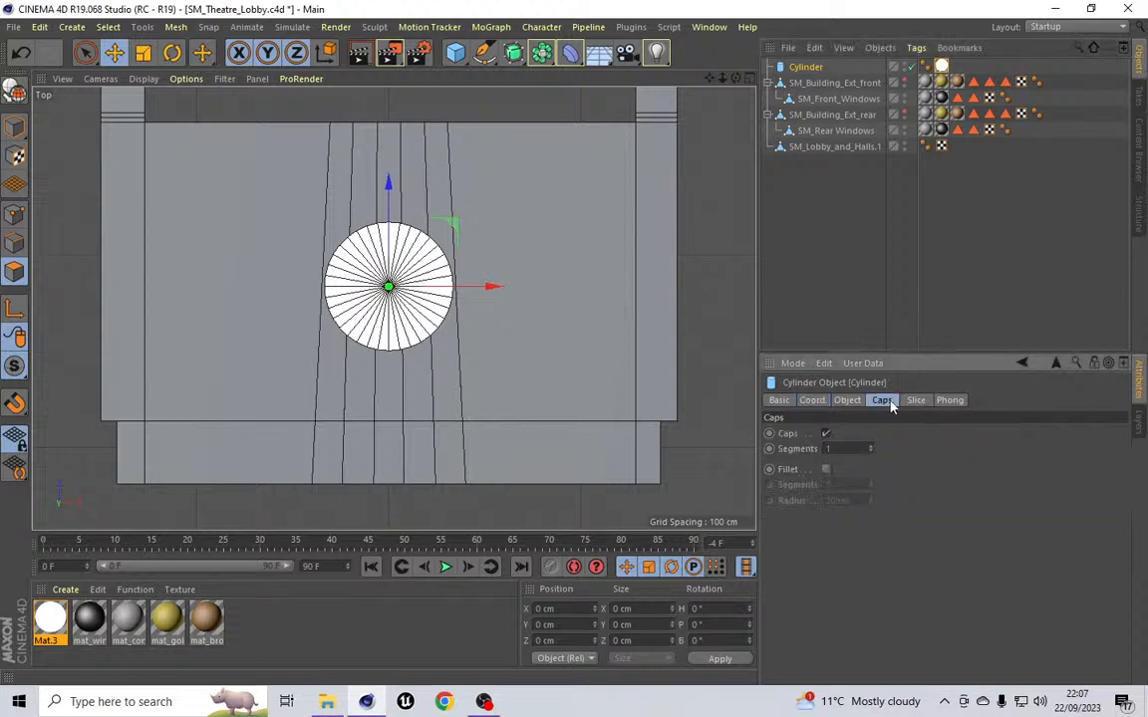
left_click(869, 449)
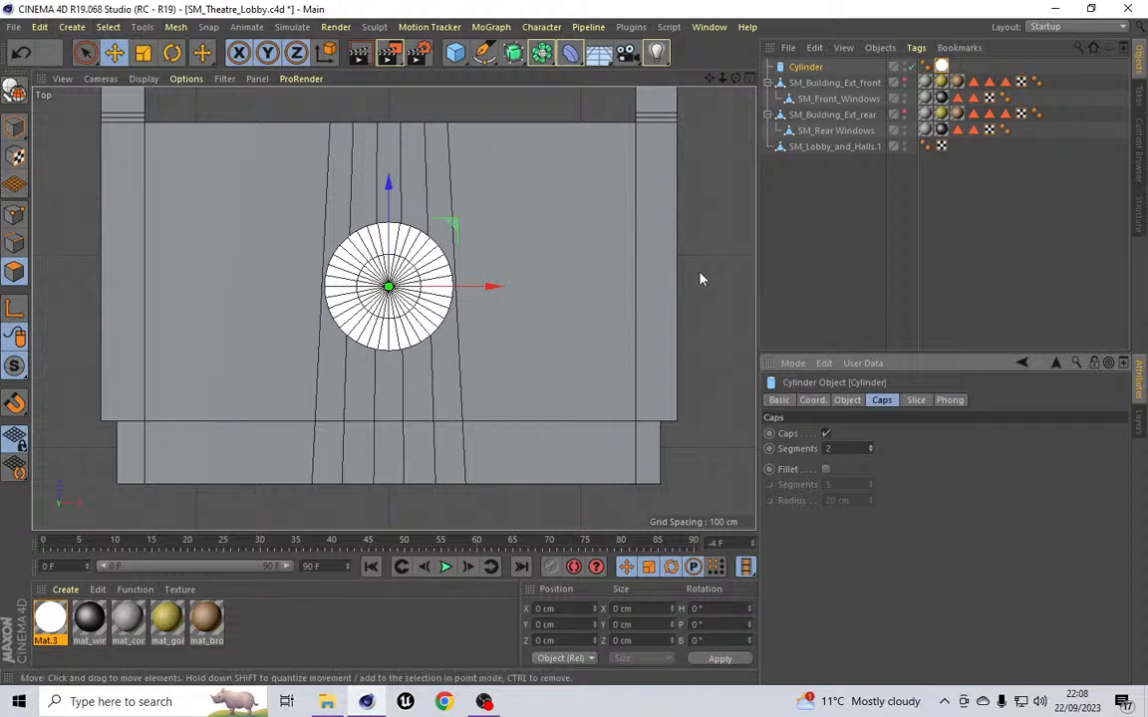
Step: Create a disc primitive and make it a child of the cylinder
left_click(72, 26)
mouse_move(104, 59)
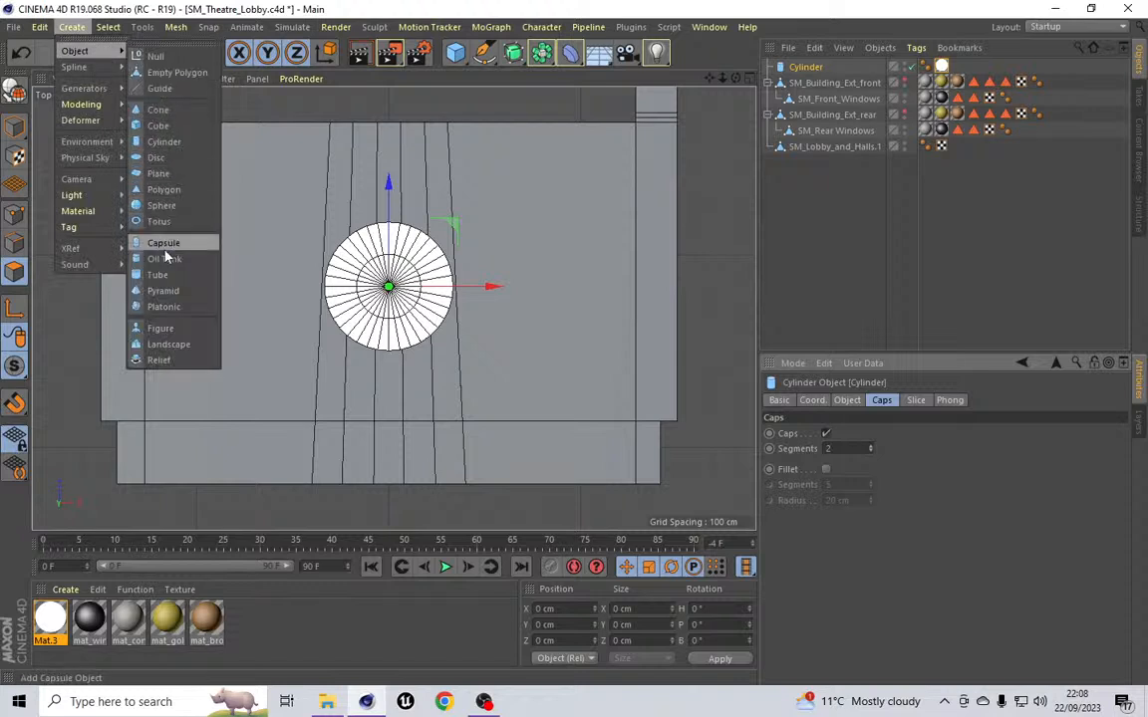
left_click(156, 157)
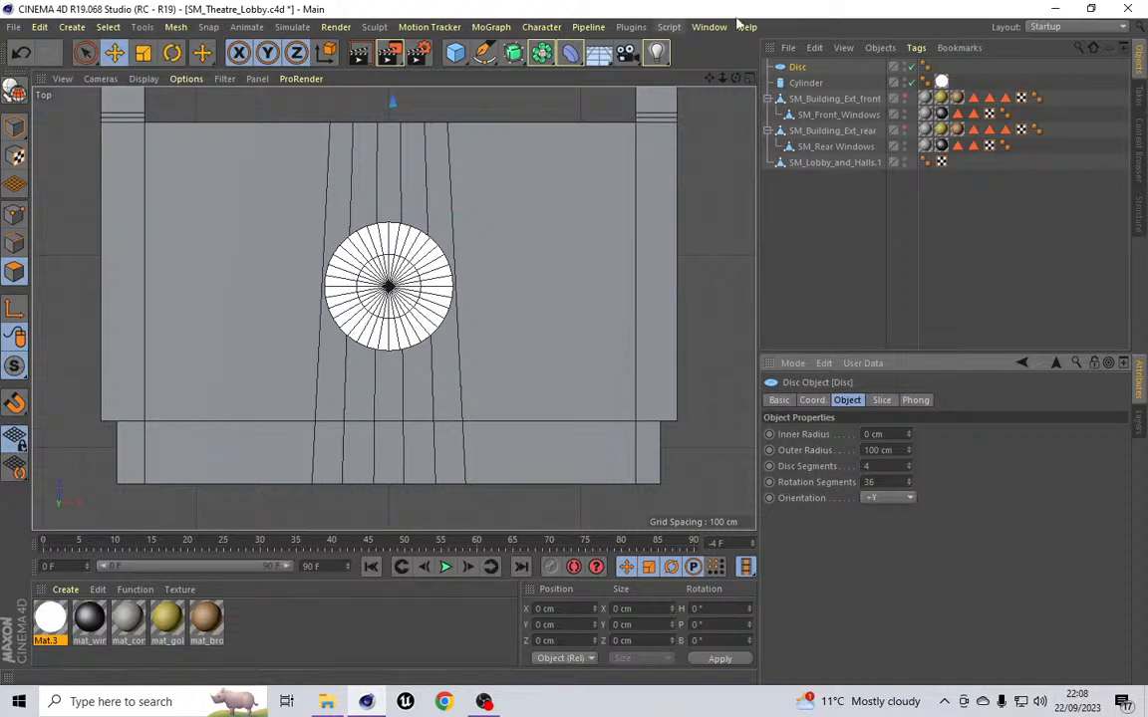
left_click_drag(798, 67, 806, 83)
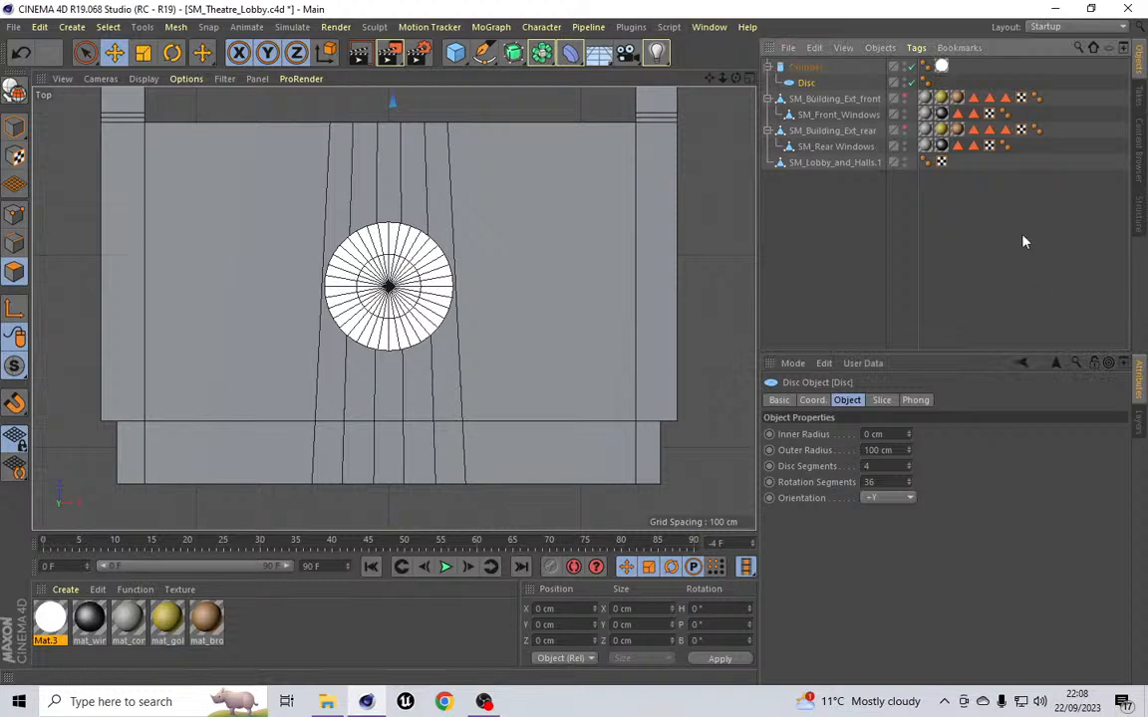
Step: Reset the disc's position coordinates to zero relative to the cylinder
left_click(811, 400)
mouse_move(842, 449)
left_mouse_down()
mouse_move(645, 458)
mouse_move(658, 470)
left_mouse_up()
key("BackSpace")
key("BackSpace")
key("Return")
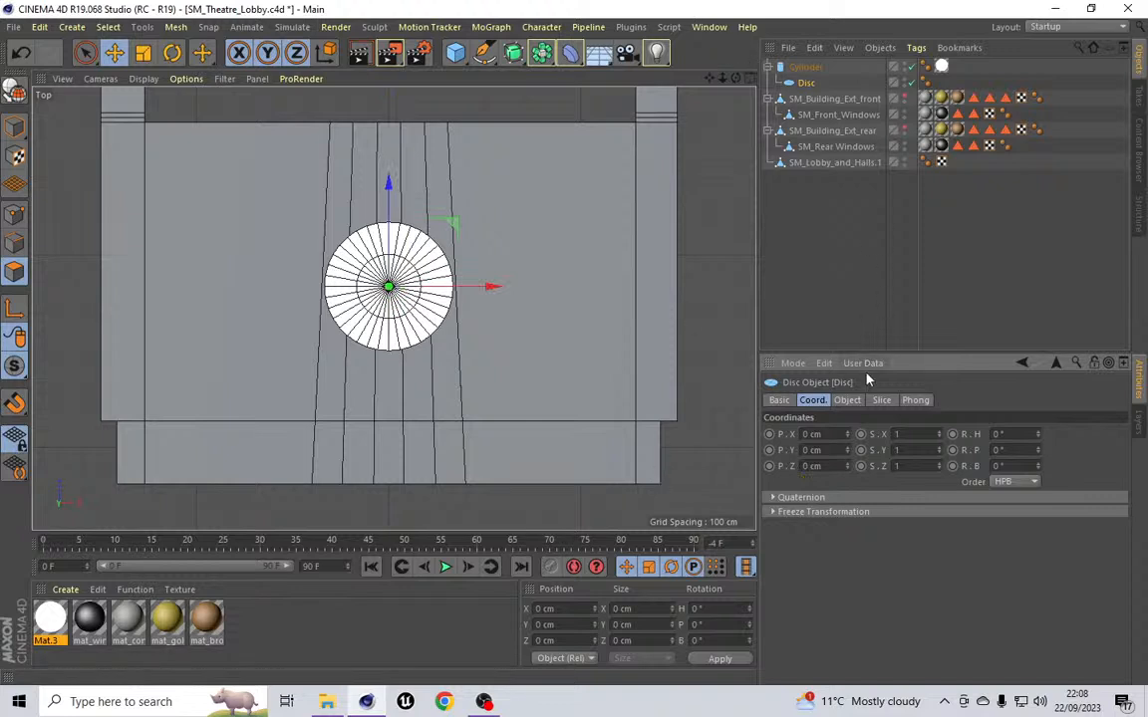
Step: Set the disc's outer radius to 335 cm to match the cylinder
left_click(846, 400)
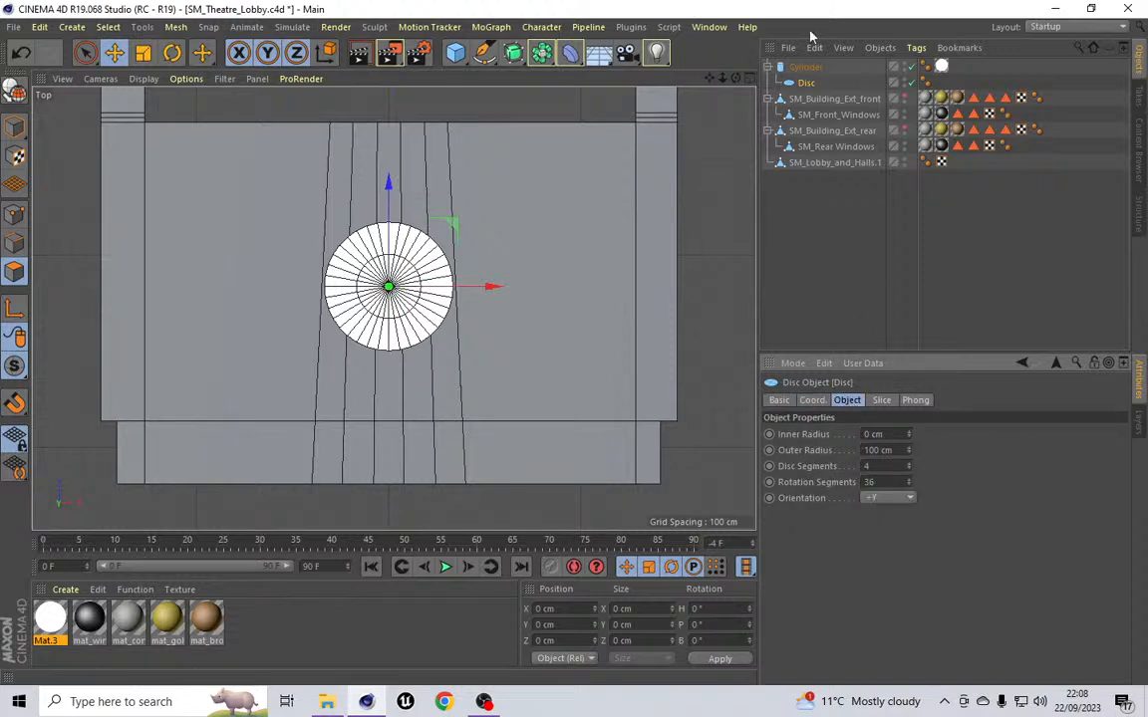
left_click(805, 68)
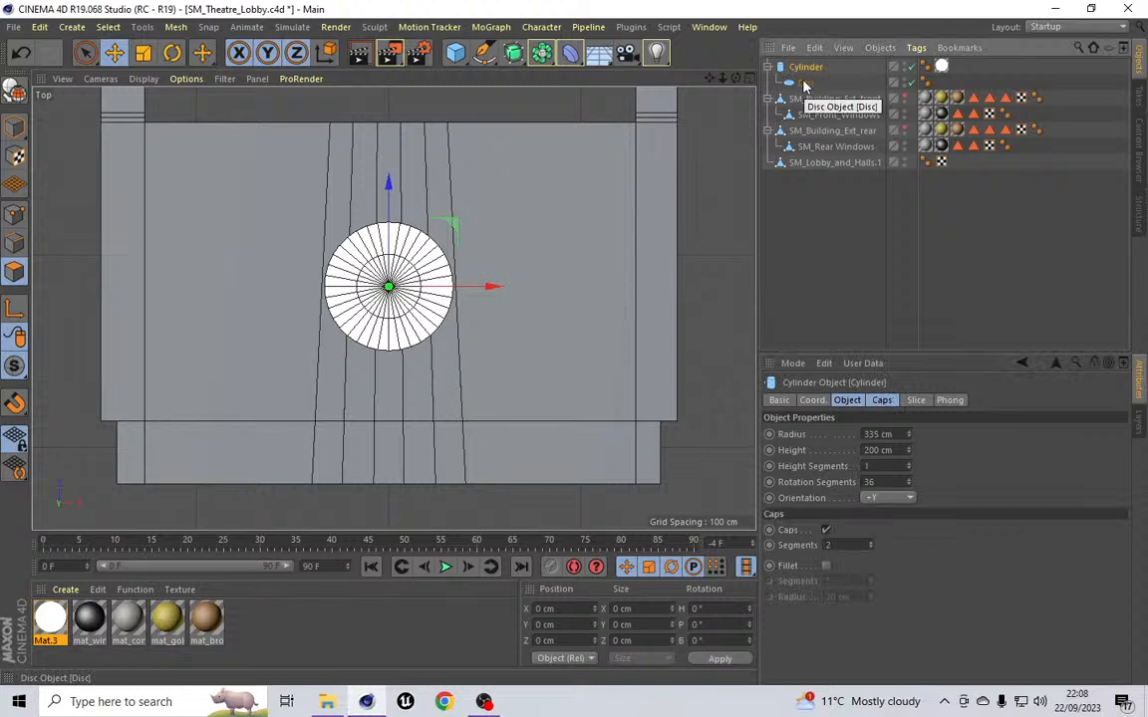
left_click(805, 83)
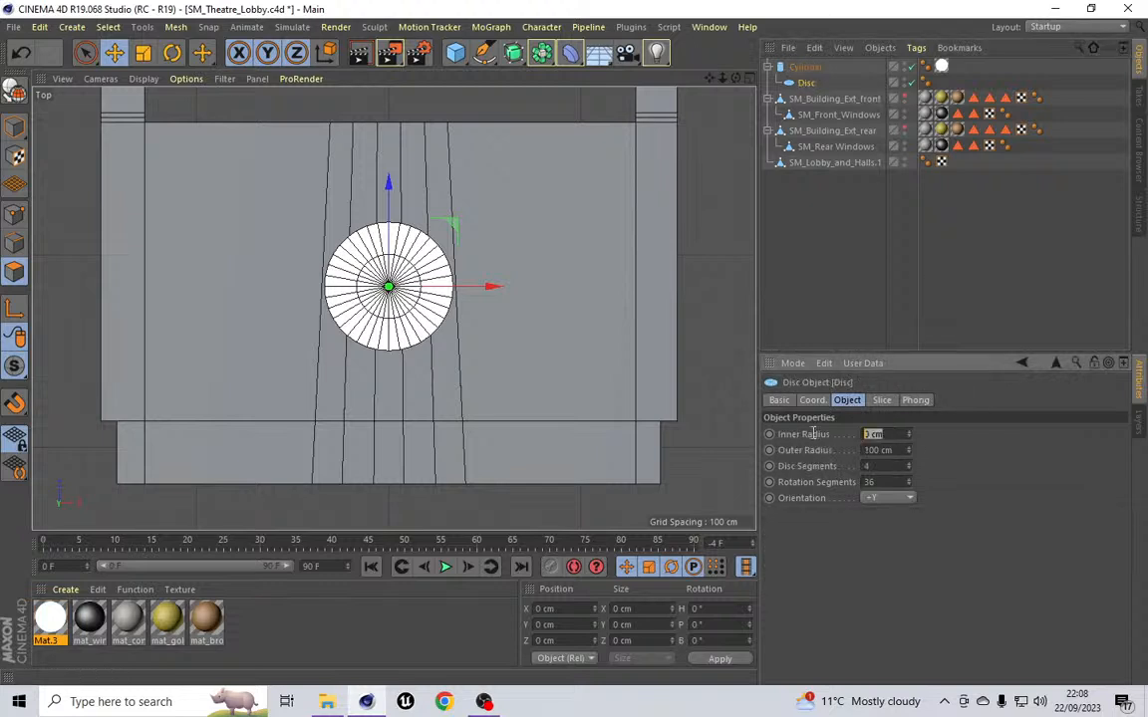
left_click_drag(896, 451, 792, 448)
type("335")
Step: Move the disc out of the cylinder's hierarchy and delete the cylinder
left_click_drag(806, 84, 810, 64)
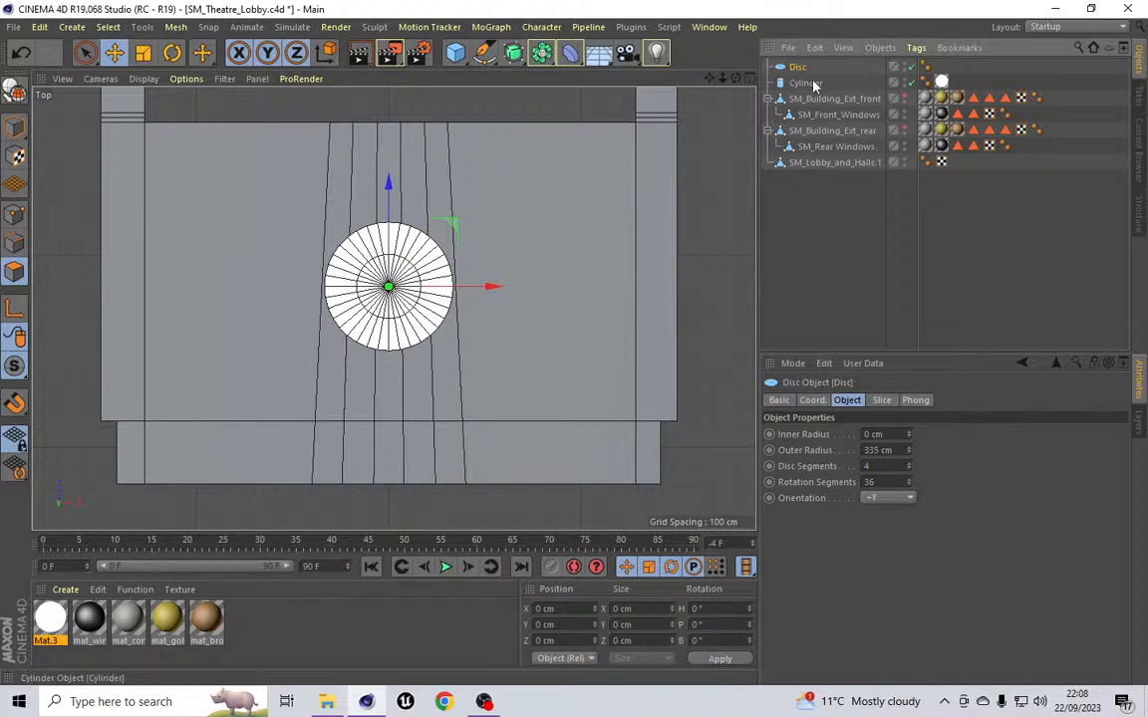
left_click(815, 84)
key("Delete")
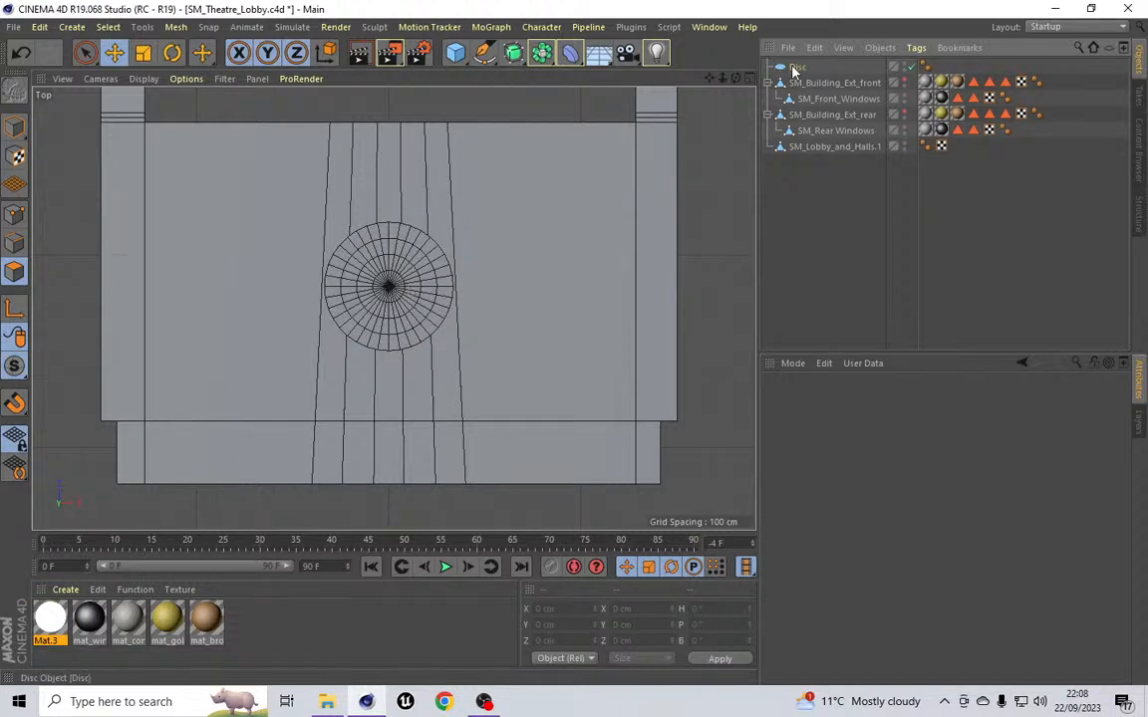
Step: Convert the disc into an editable polygon object and switch to point mode
left_click(403, 289)
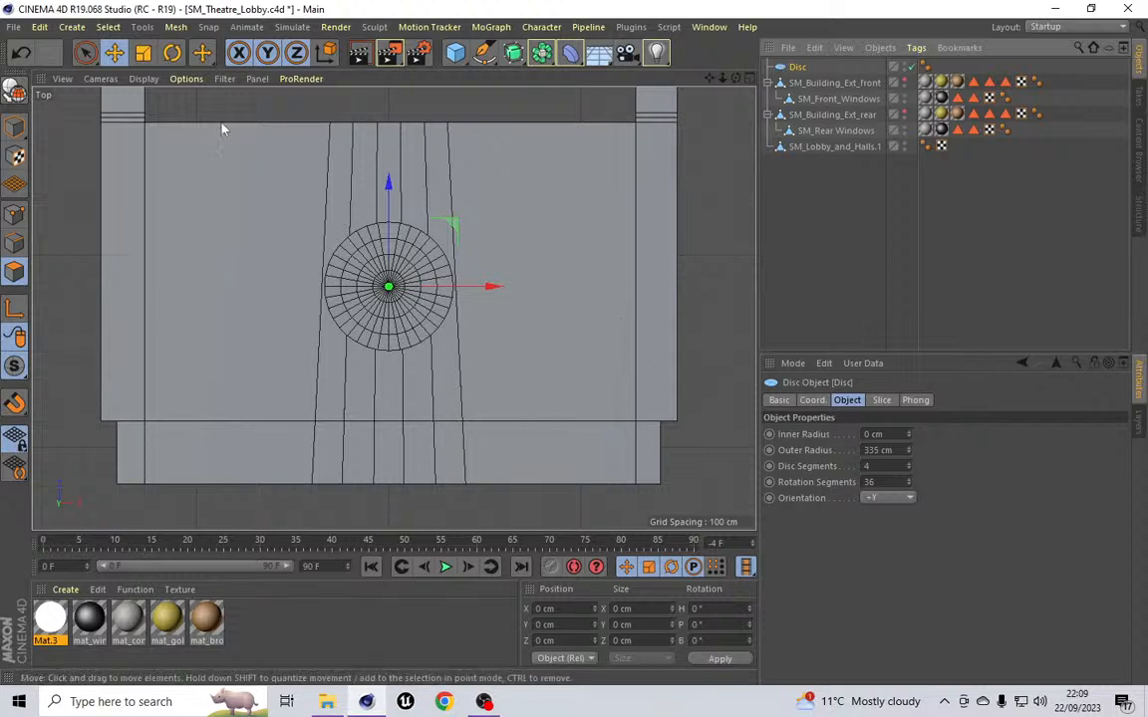
left_click(16, 91)
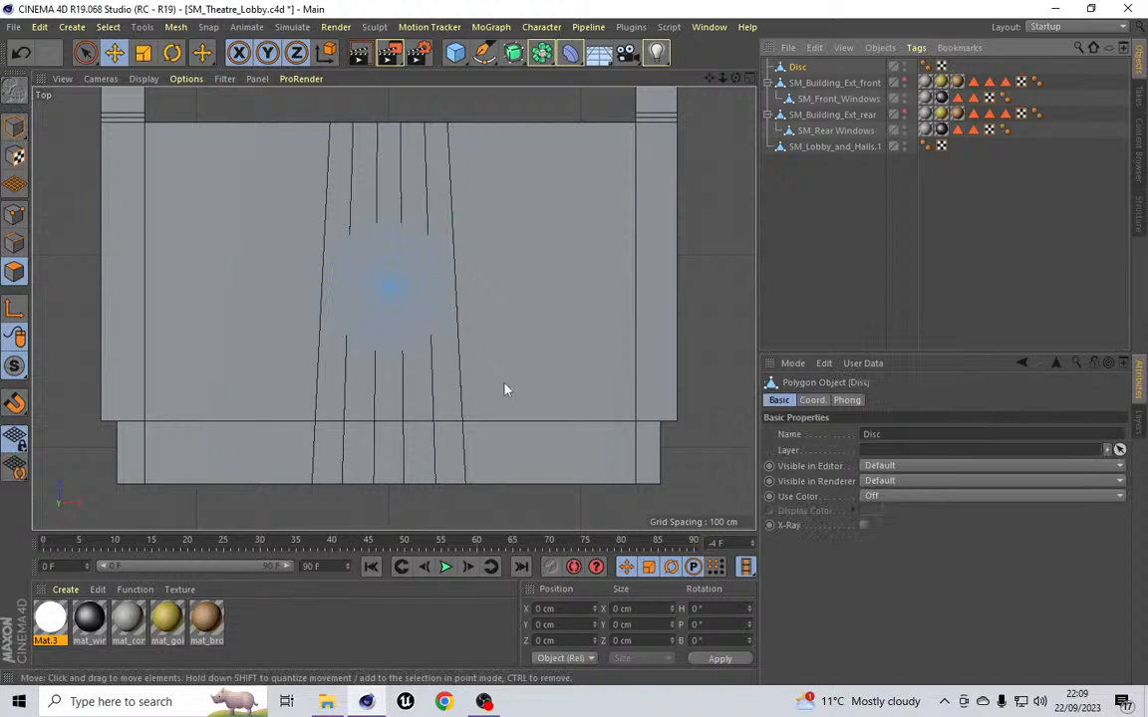
left_click(14, 221)
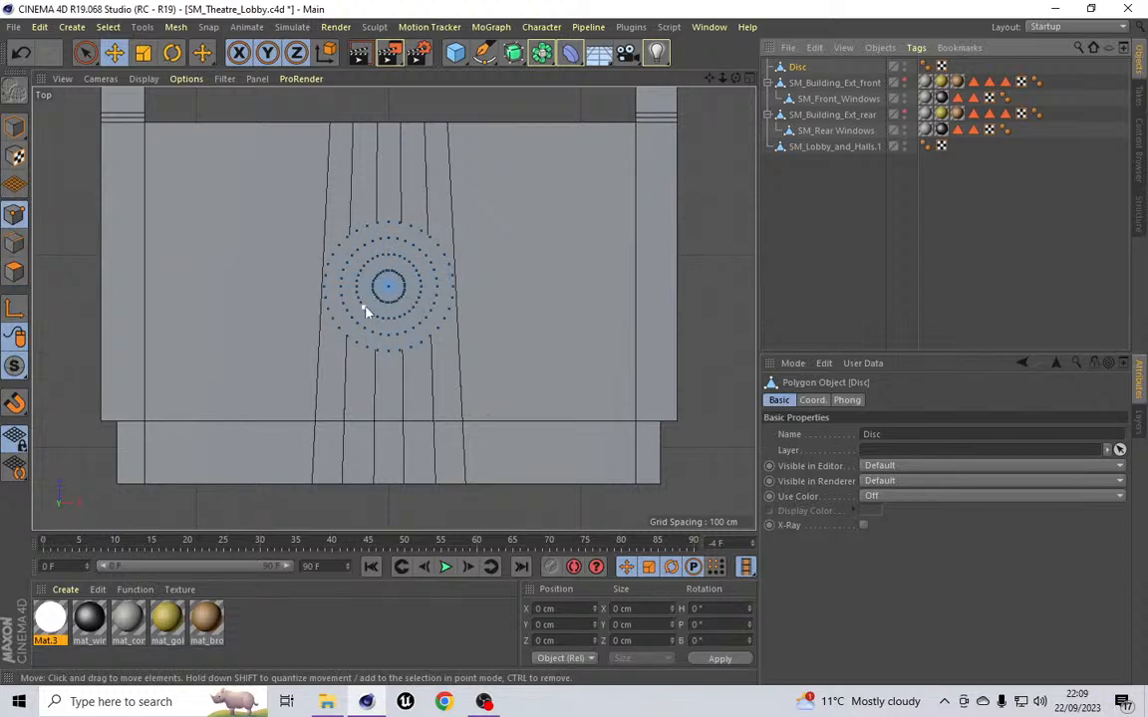
Step: Select the disc's outermost ring of points with Loop Selection
left_click(106, 28)
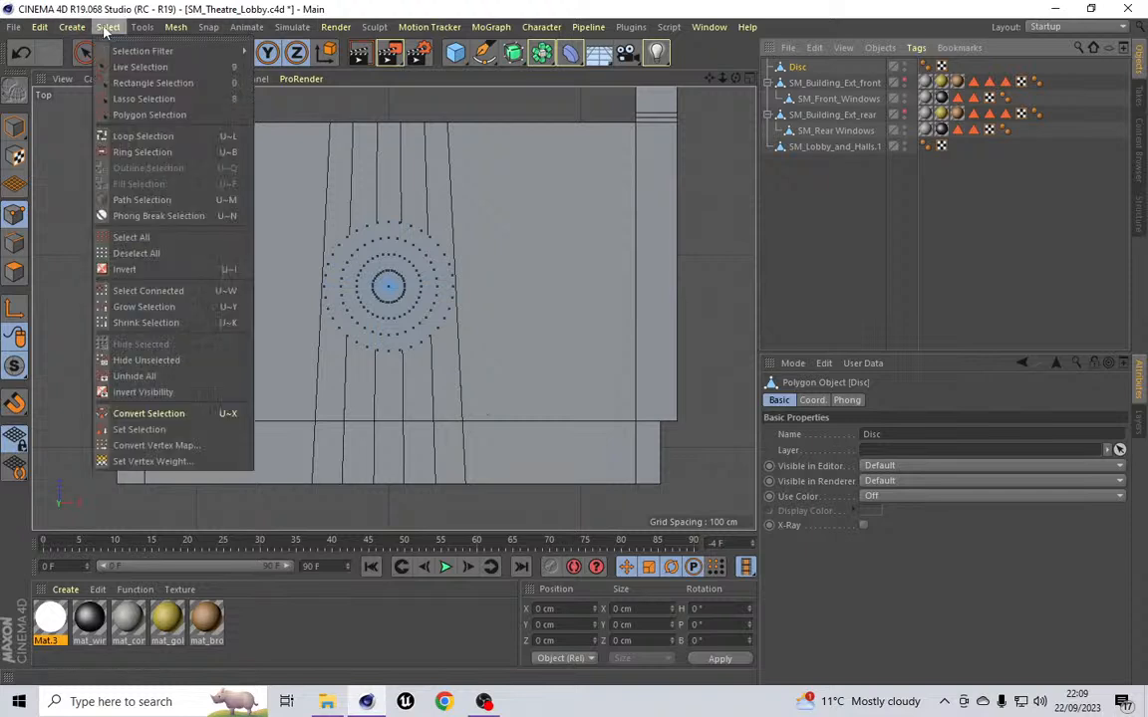
left_click(153, 83)
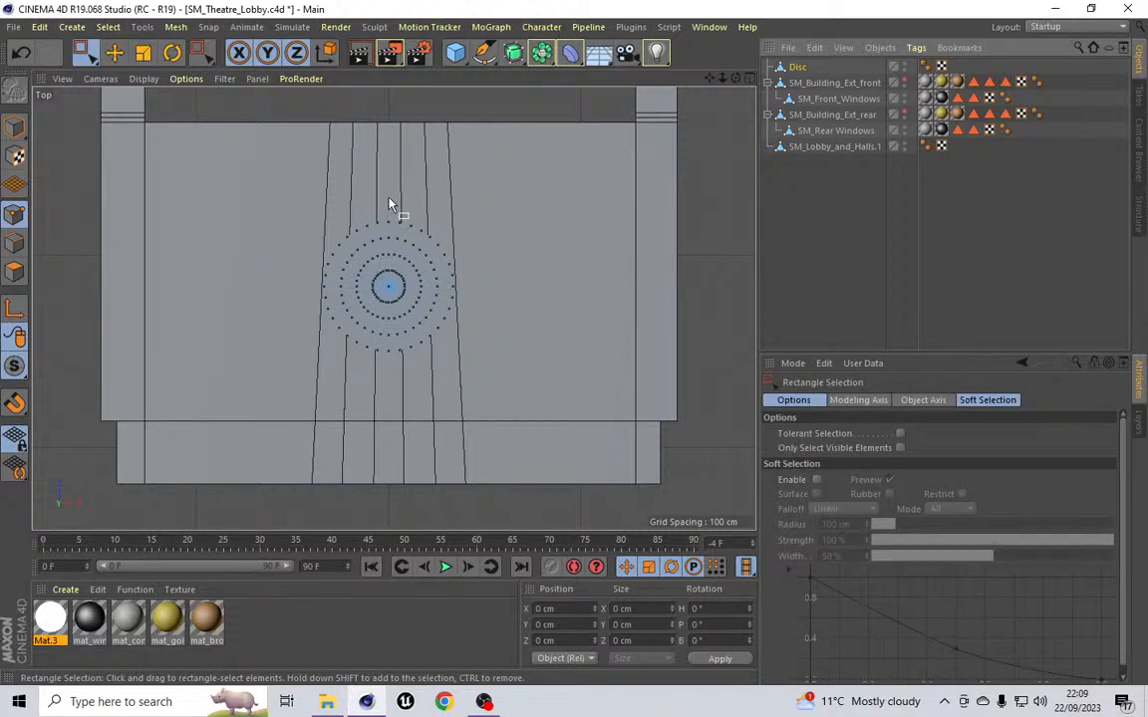
left_click(107, 28)
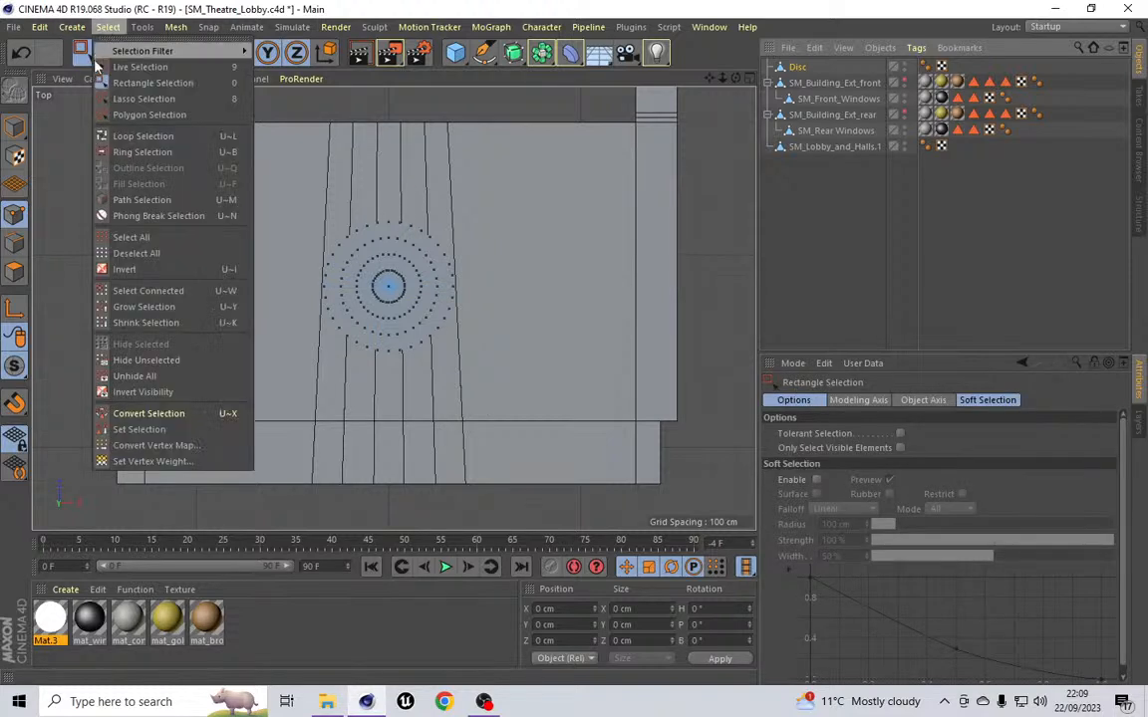
left_click(142, 137)
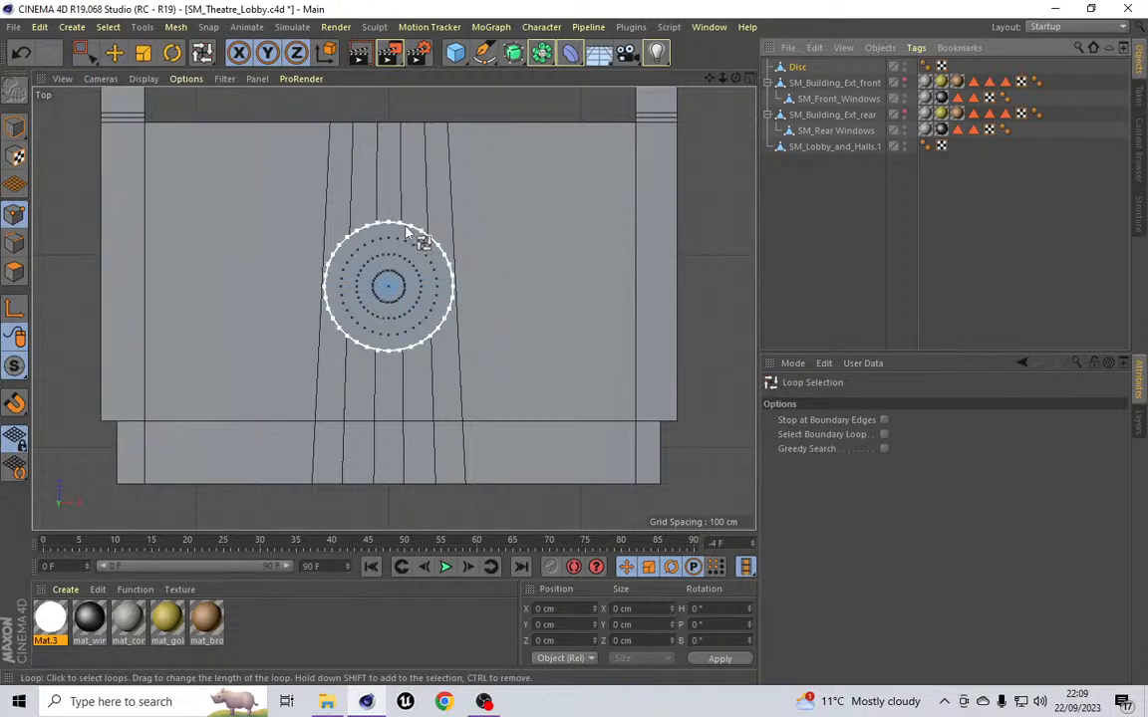
left_click(406, 231)
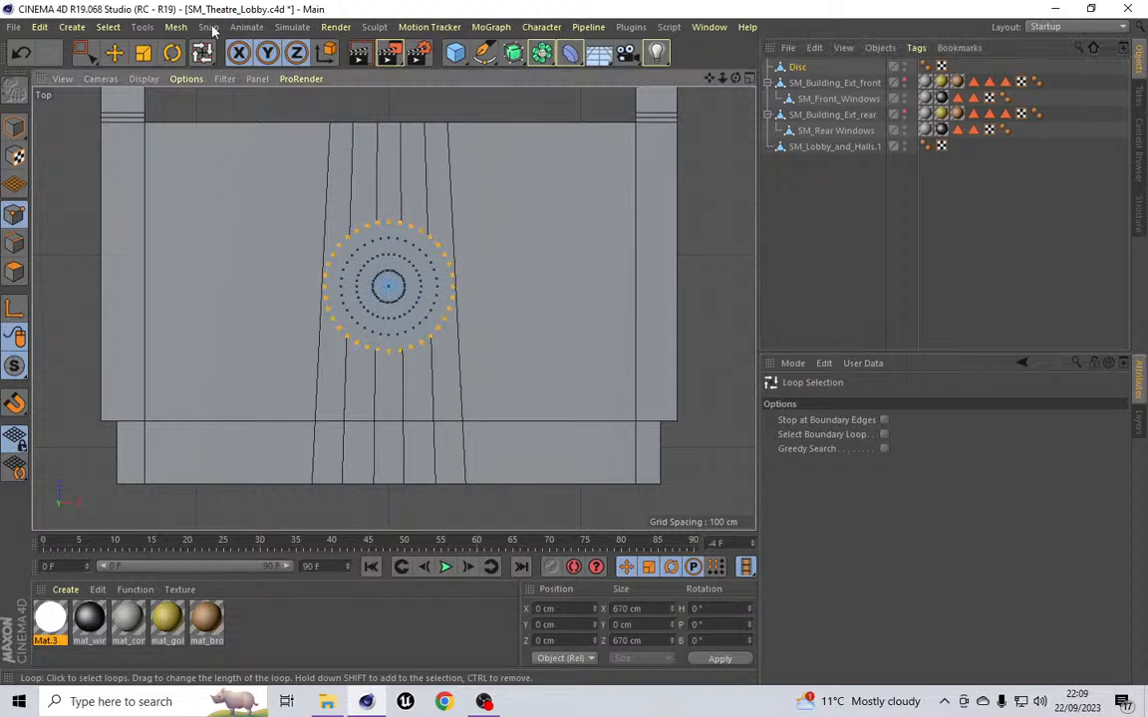
Step: Scale the selected outer point loop to 2000 cm in X and Z
double_click(620, 609)
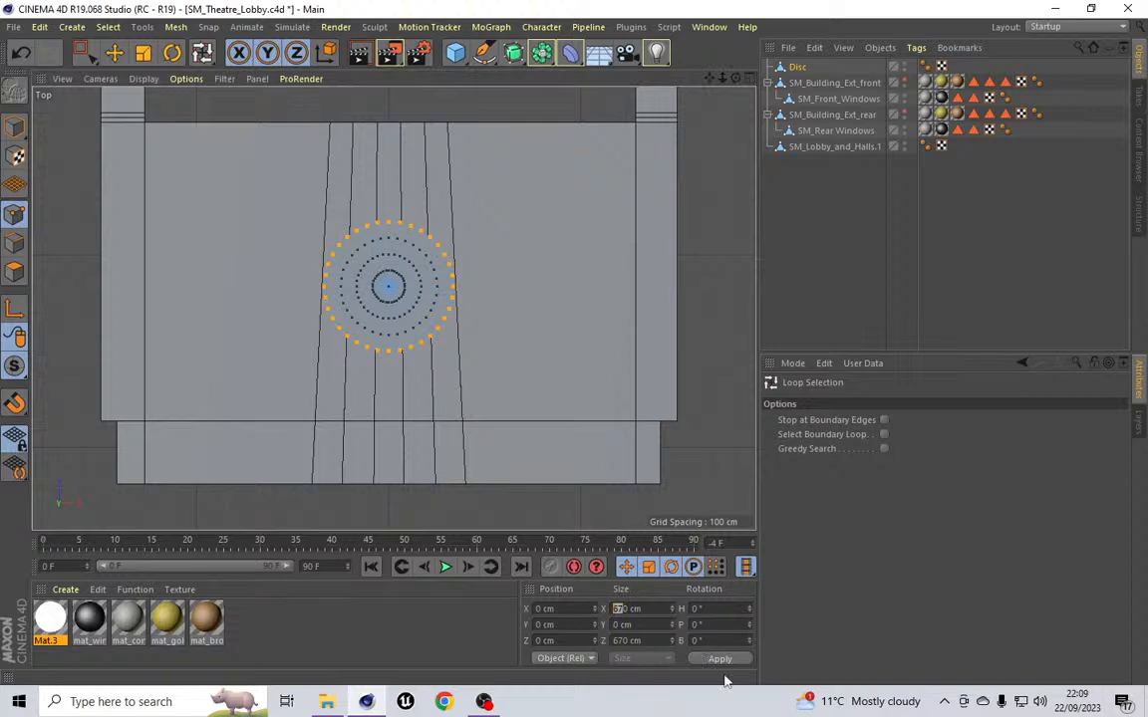
type("2000")
double_click(623, 641)
type("2000")
key("Return")
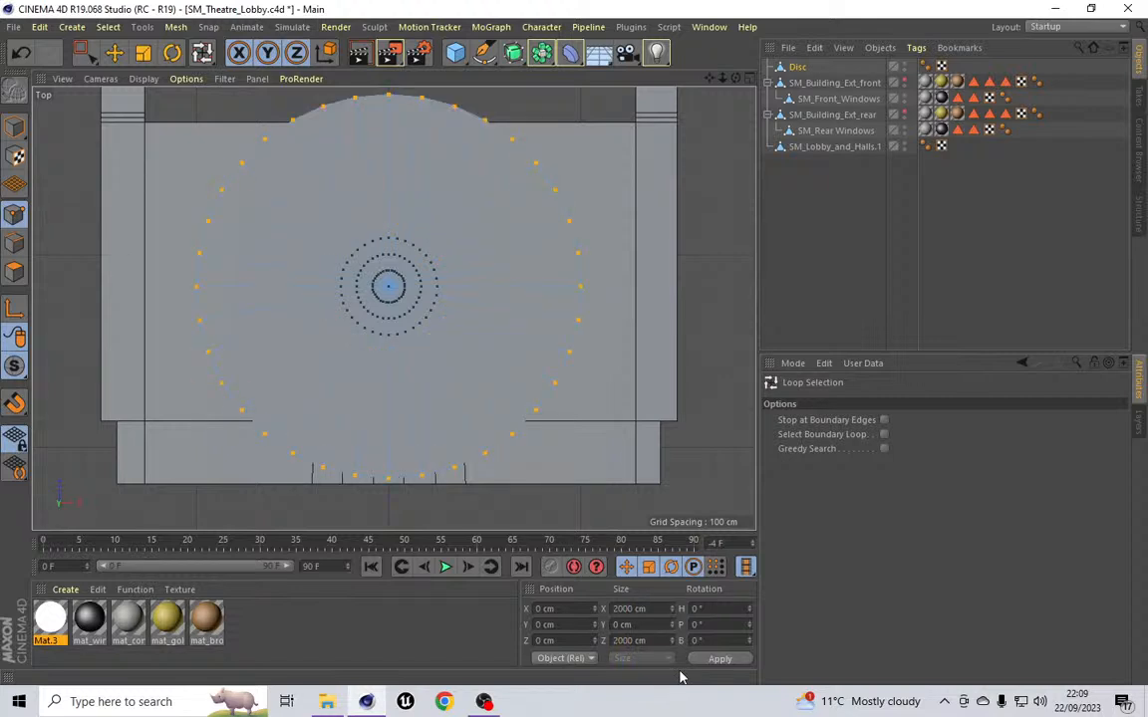
Step: Select a corner point of the lobby model and inspect its position in World coordinates
key("0")
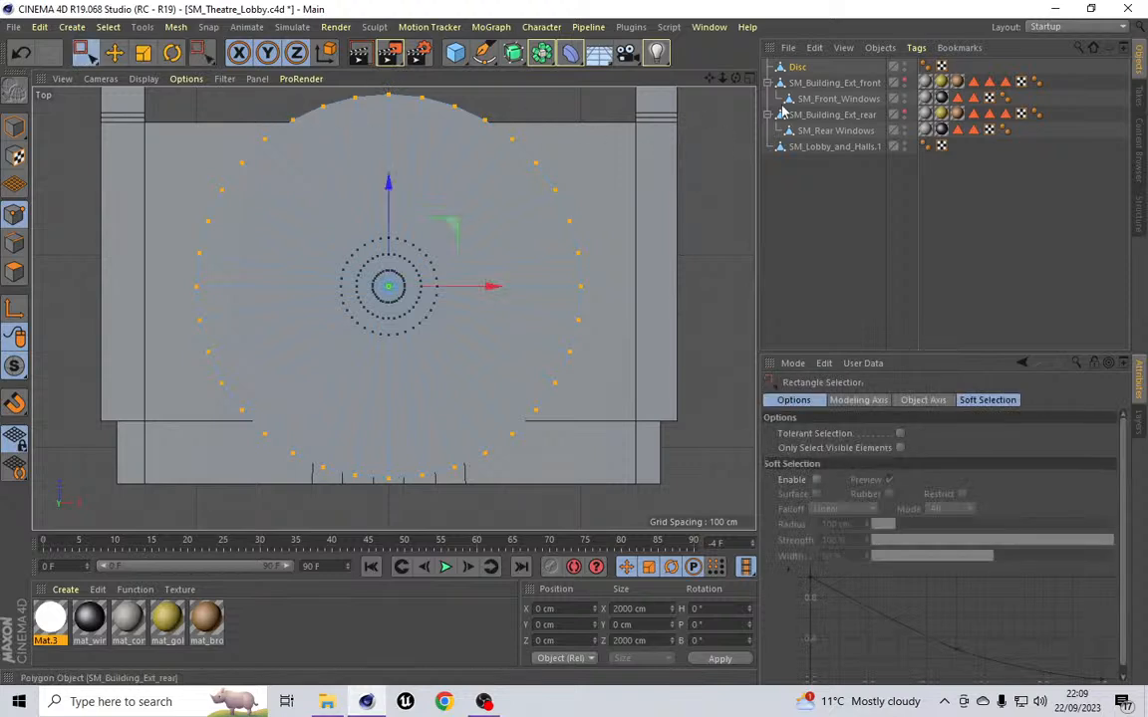
left_click(834, 147)
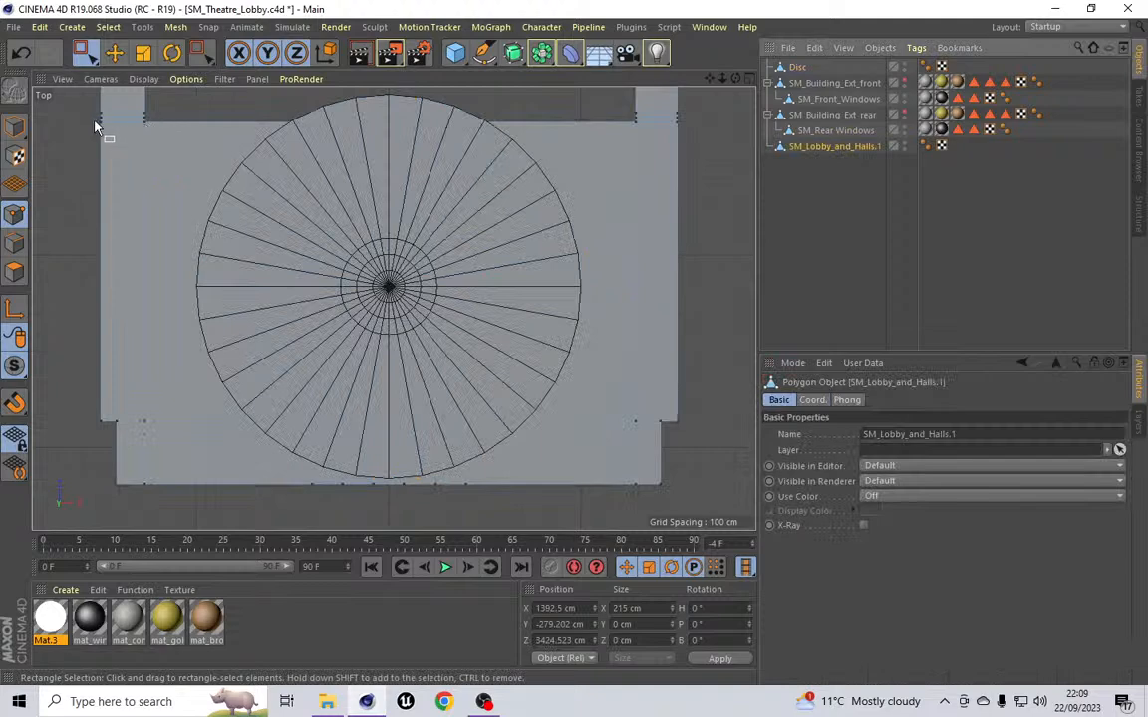
left_click_drag(95, 121, 152, 131)
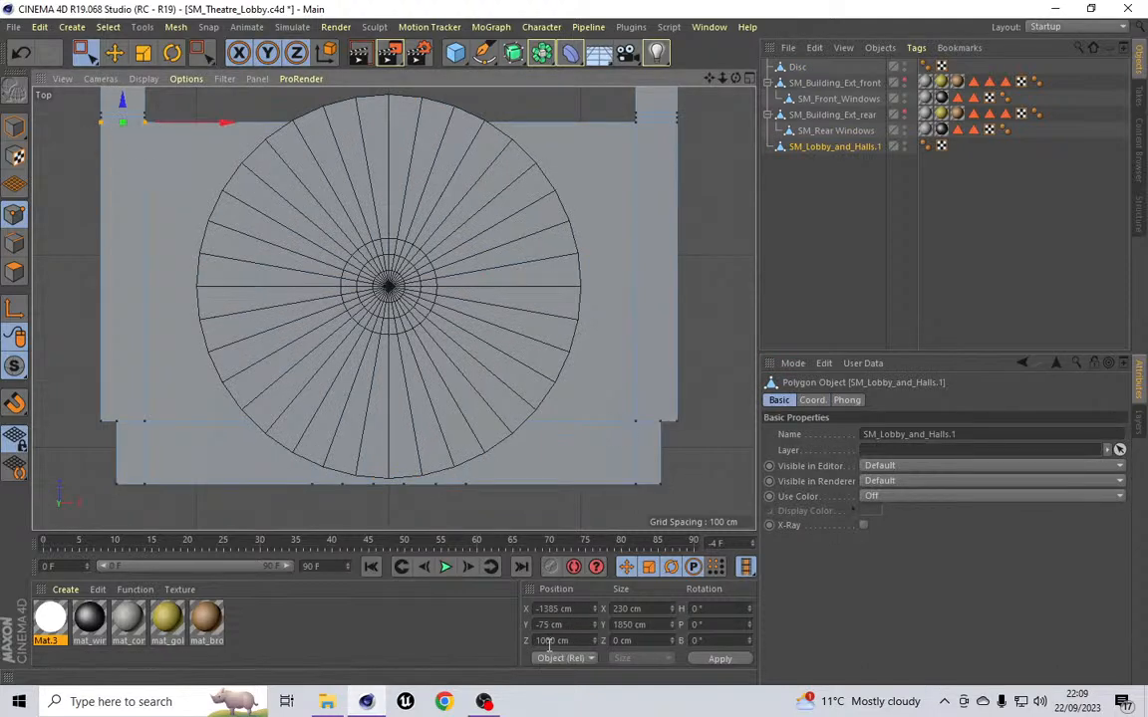
left_click(584, 659)
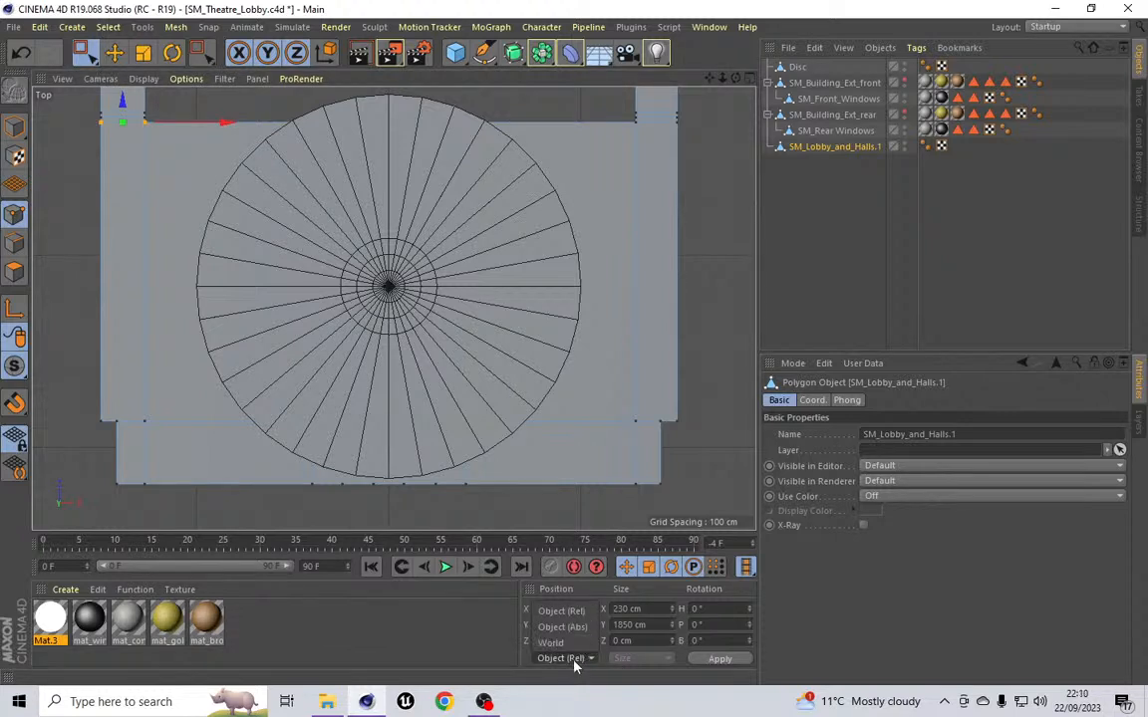
left_click(558, 660)
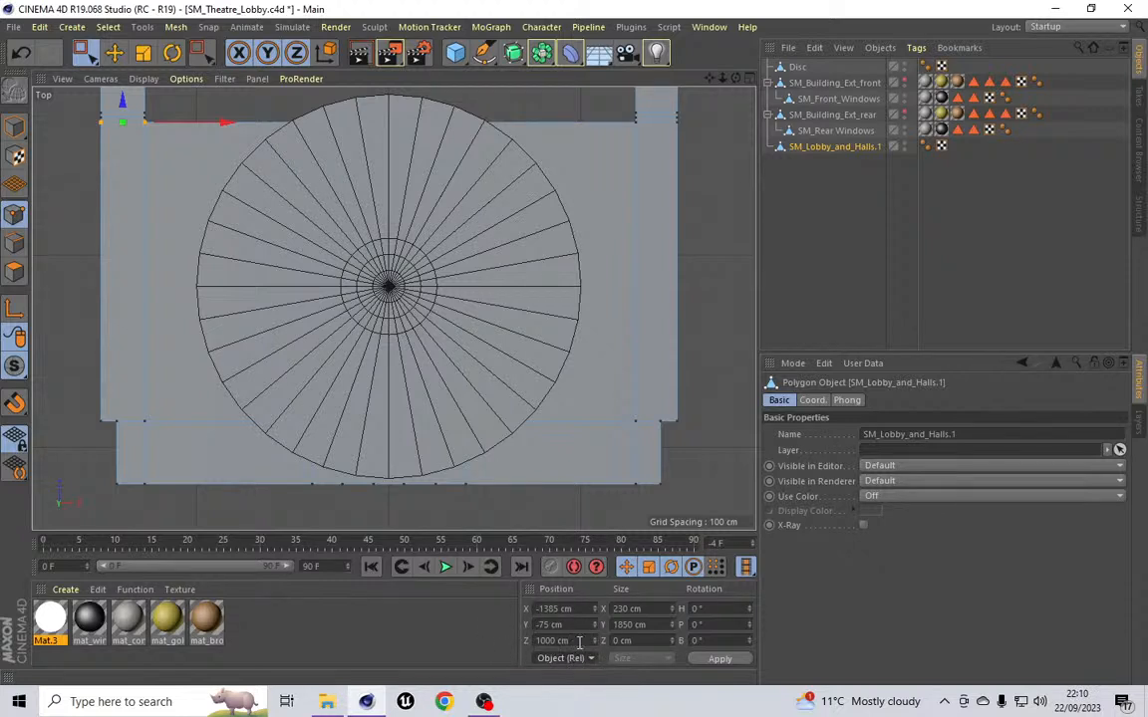
left_click(572, 662)
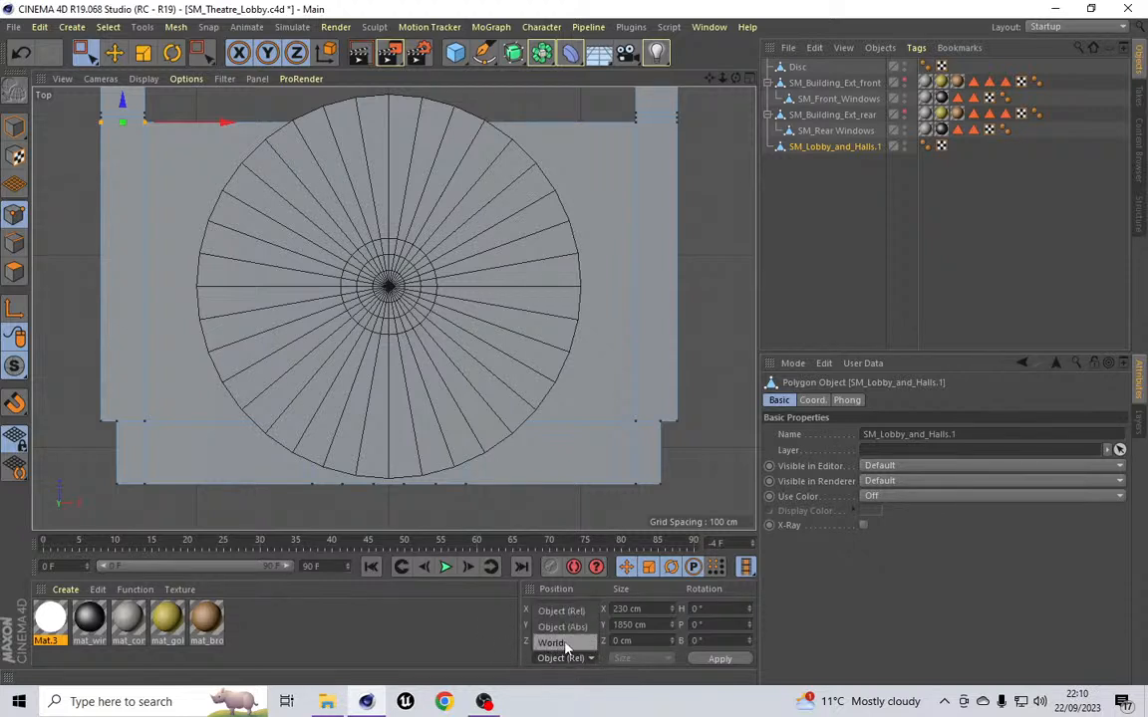
left_click(566, 644)
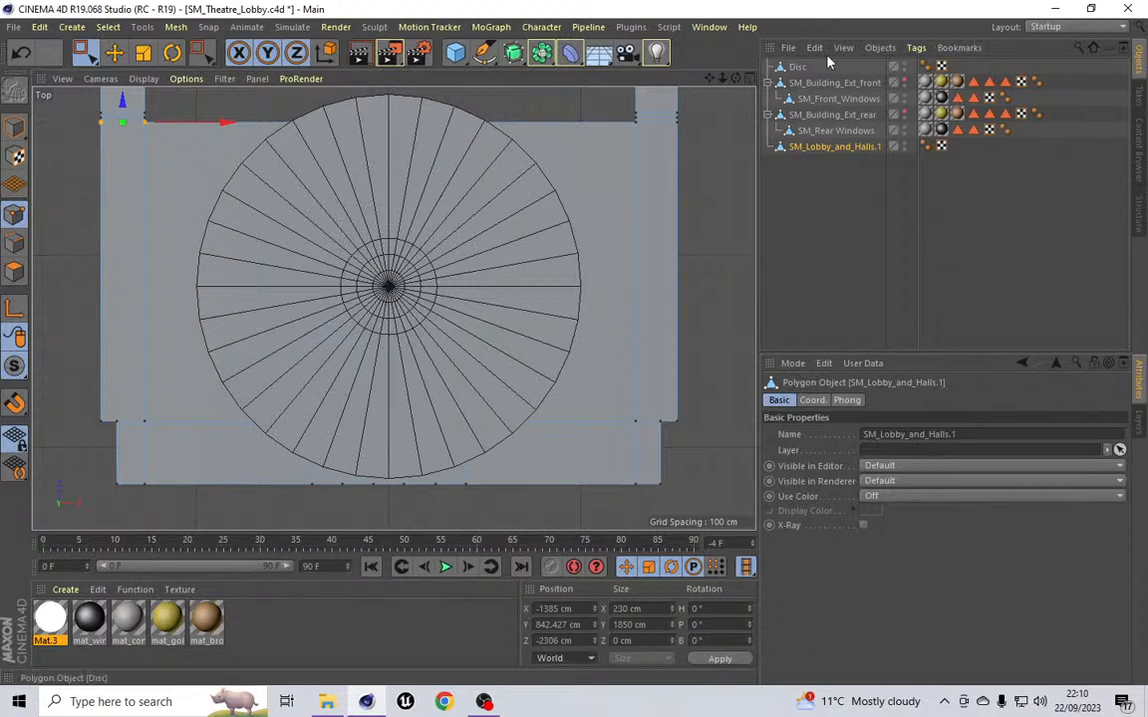
Step: Select a point on the disc's outer edge and inspect it against the building wall
left_click(799, 67)
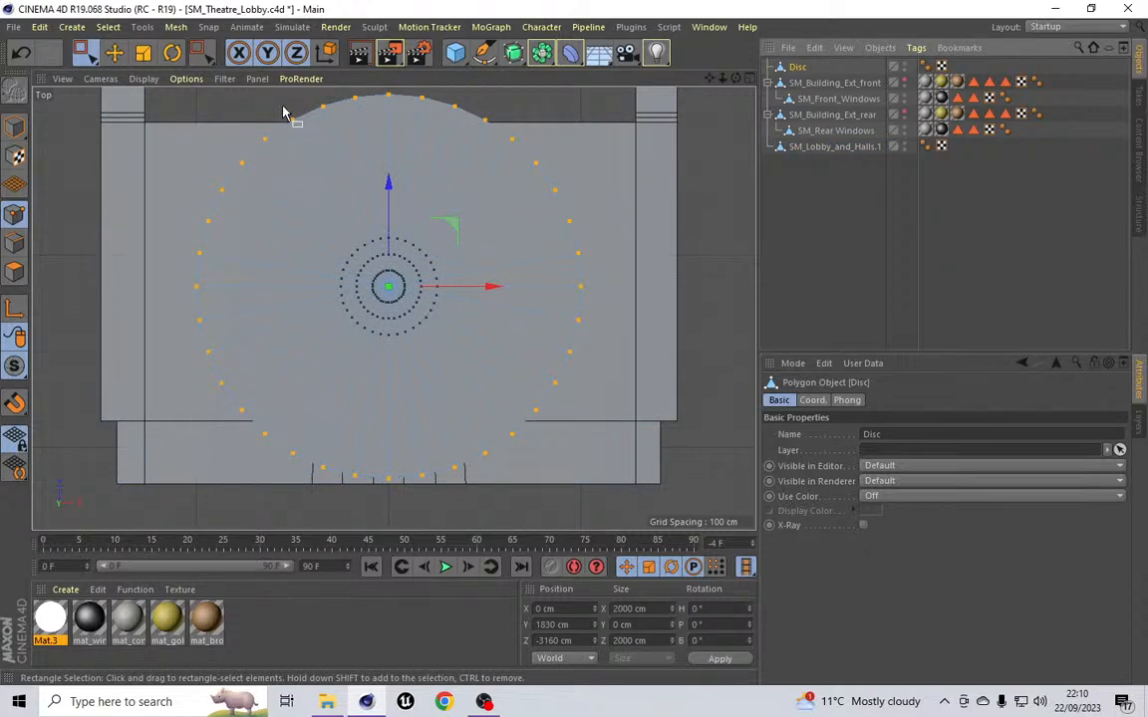
left_click_drag(282, 107, 307, 134)
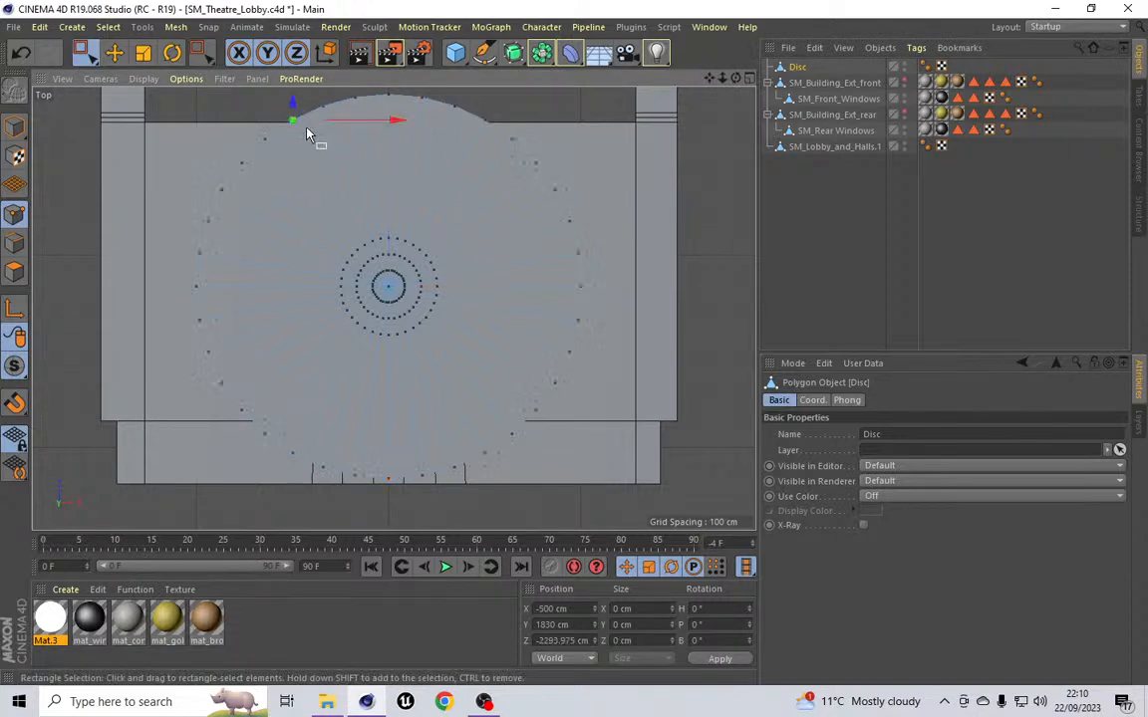
scroll(304, 114, "up", 10)
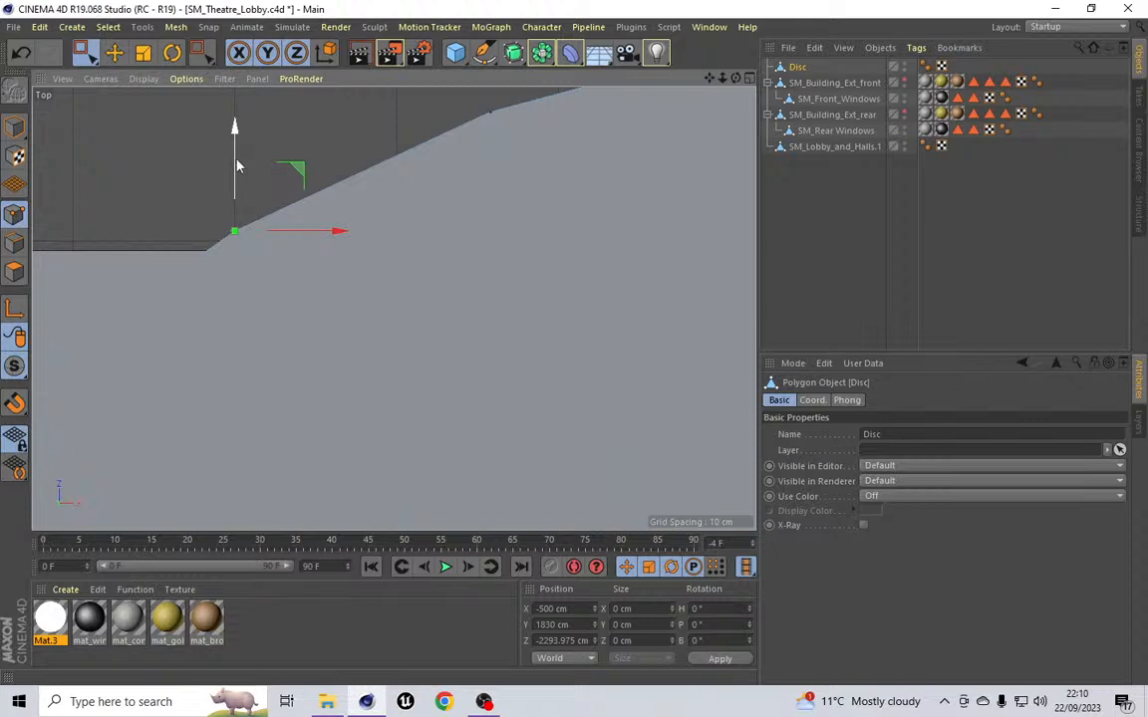
scroll(237, 166, "down", 8)
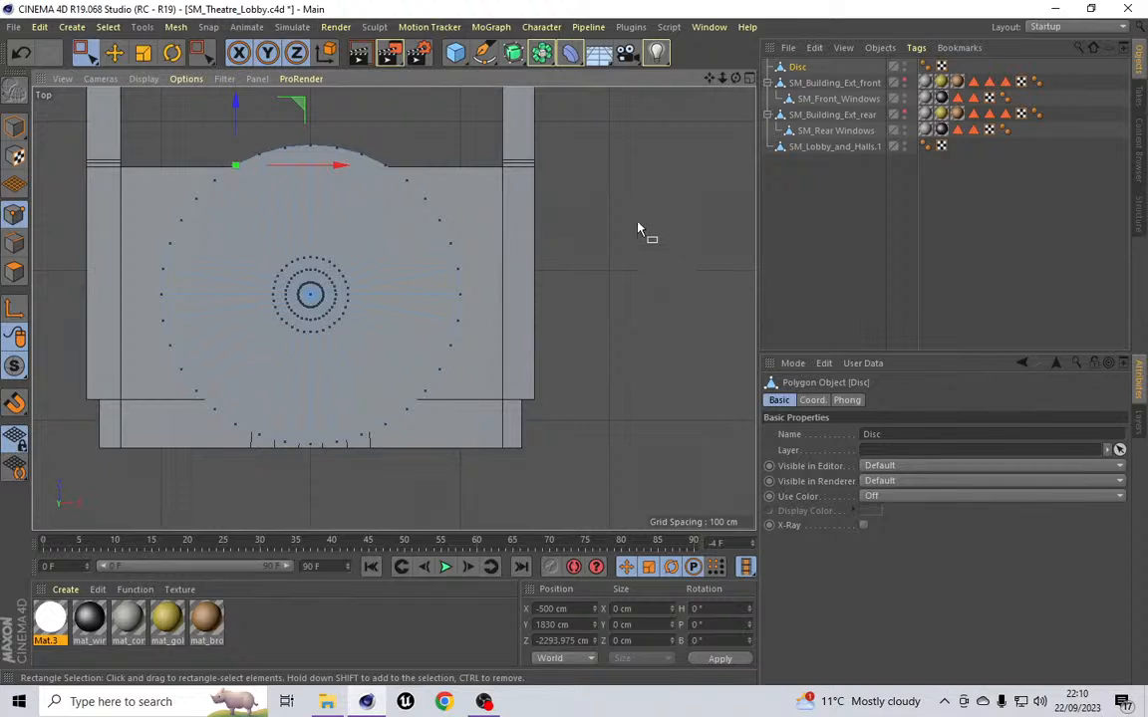
Step: Reselect the disc's outer point loop and scale it to 4000 cm in X and Z
left_click(173, 27)
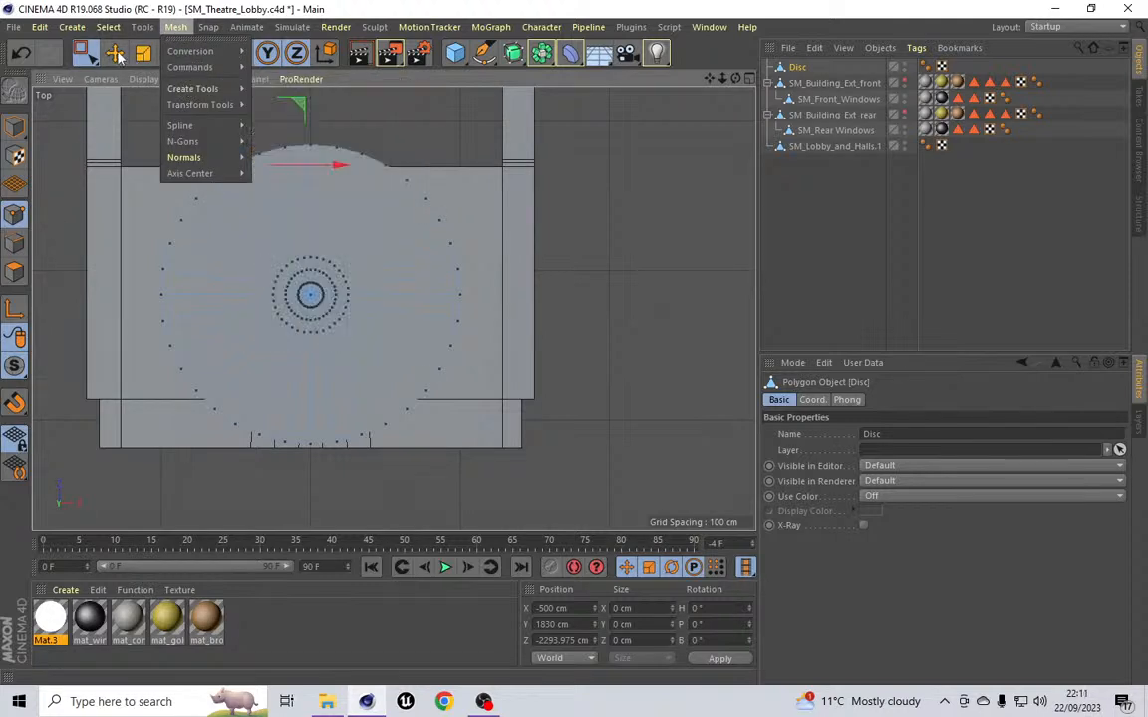
mouse_move(108, 27)
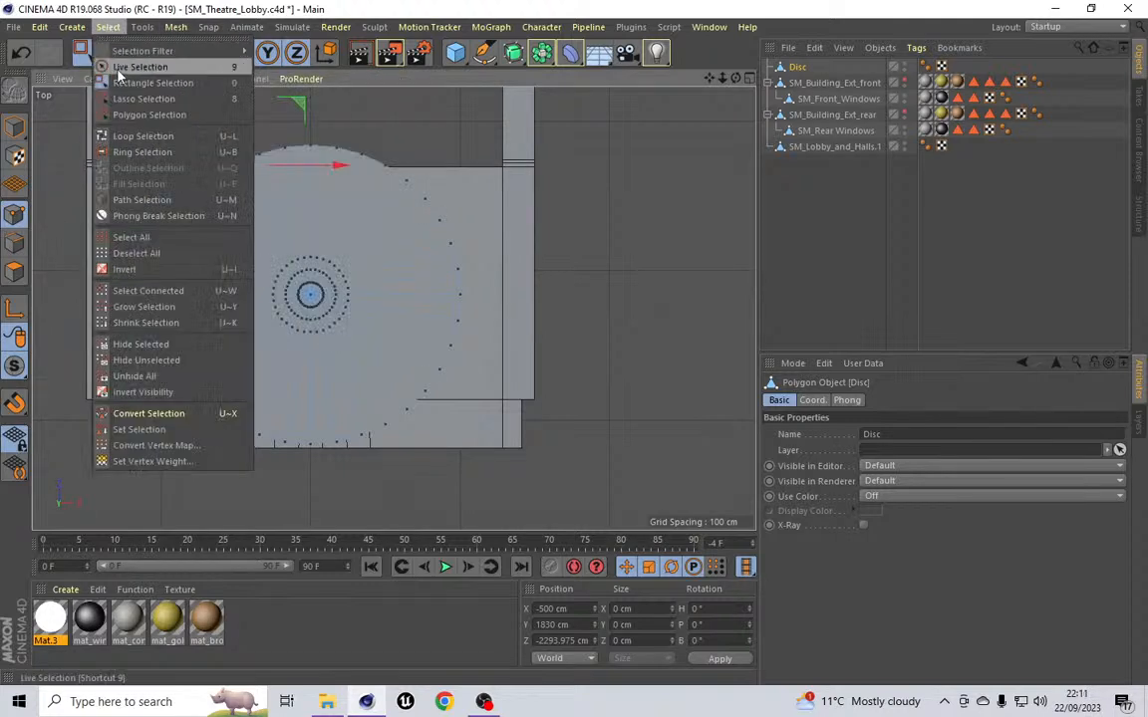
left_click(141, 135)
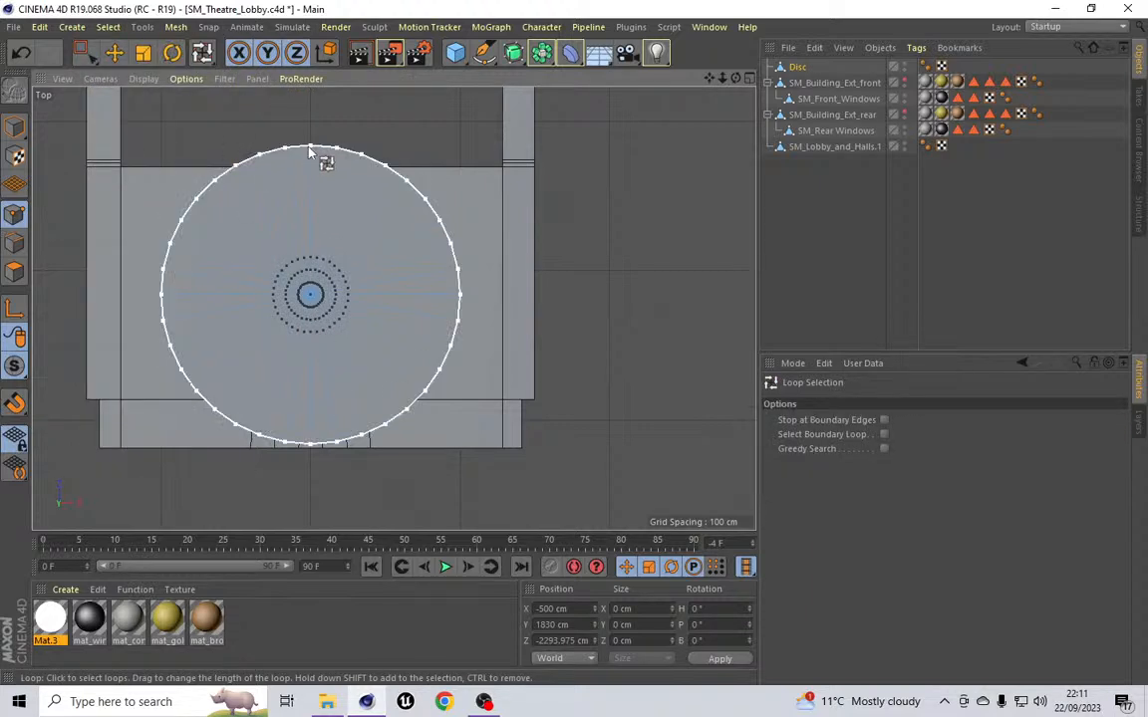
left_click(309, 151)
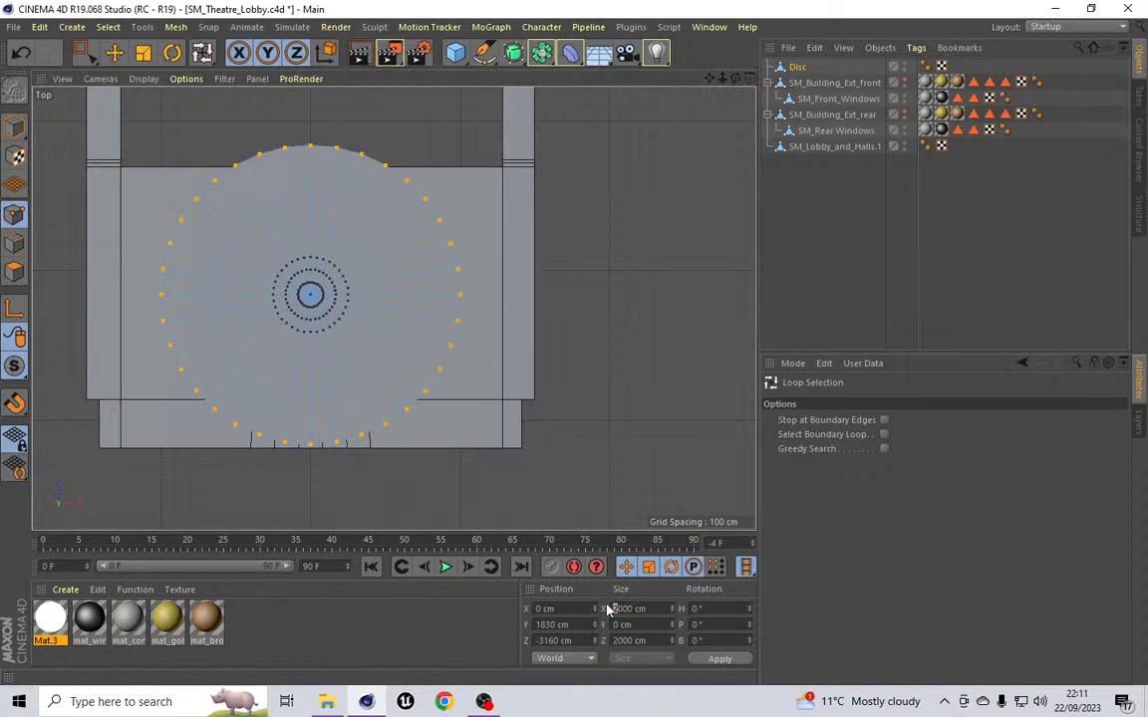
left_click_drag(619, 641, 581, 624)
type("3")
left_click(694, 654)
type("4")
type("4")
left_click(719, 659)
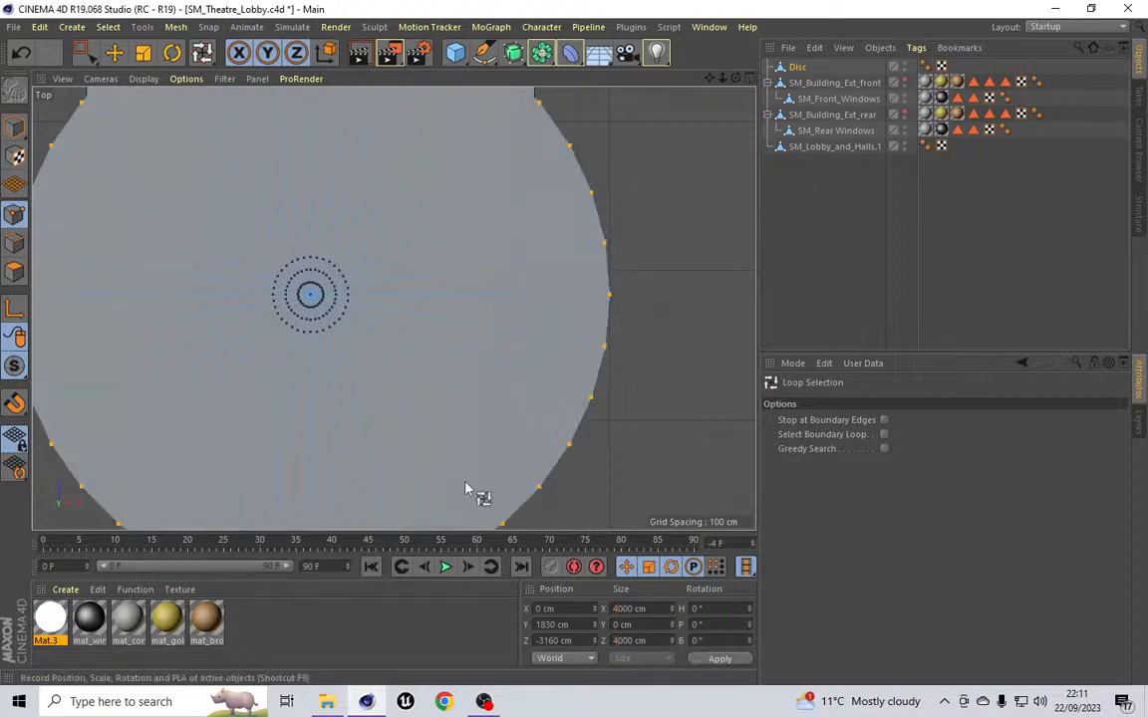
Step: Select the disc object, show its coordinates and switch back to model mode
scroll(456, 456, "down", 5)
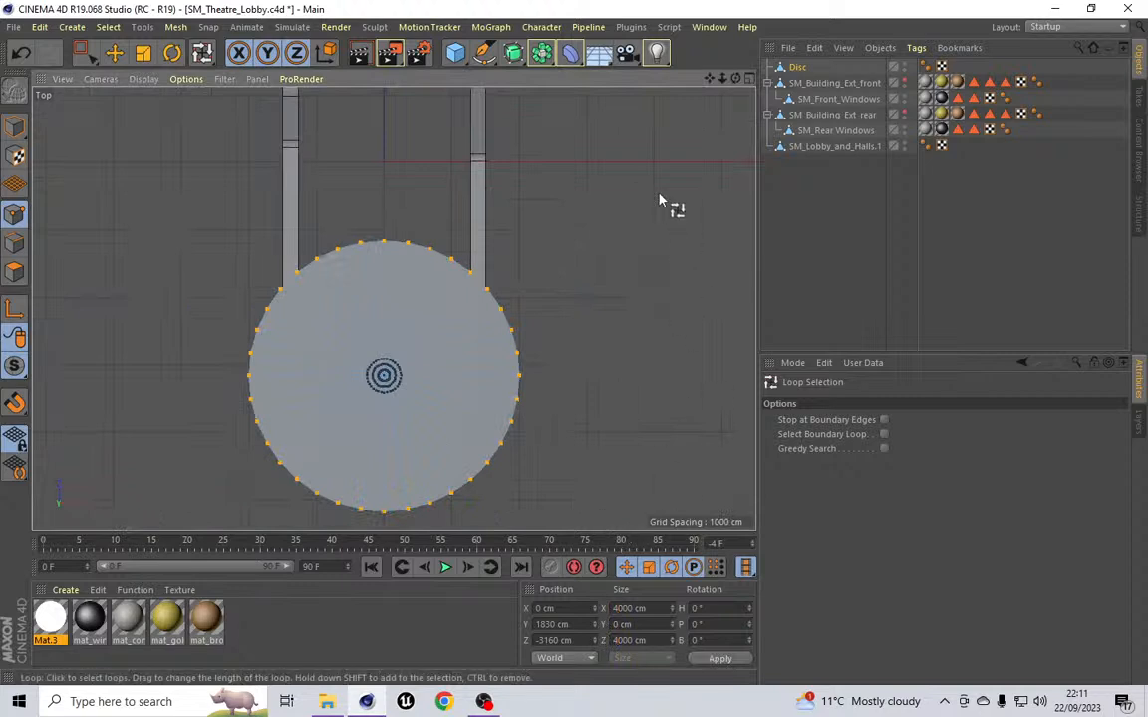
left_click(793, 69)
left_click(808, 403)
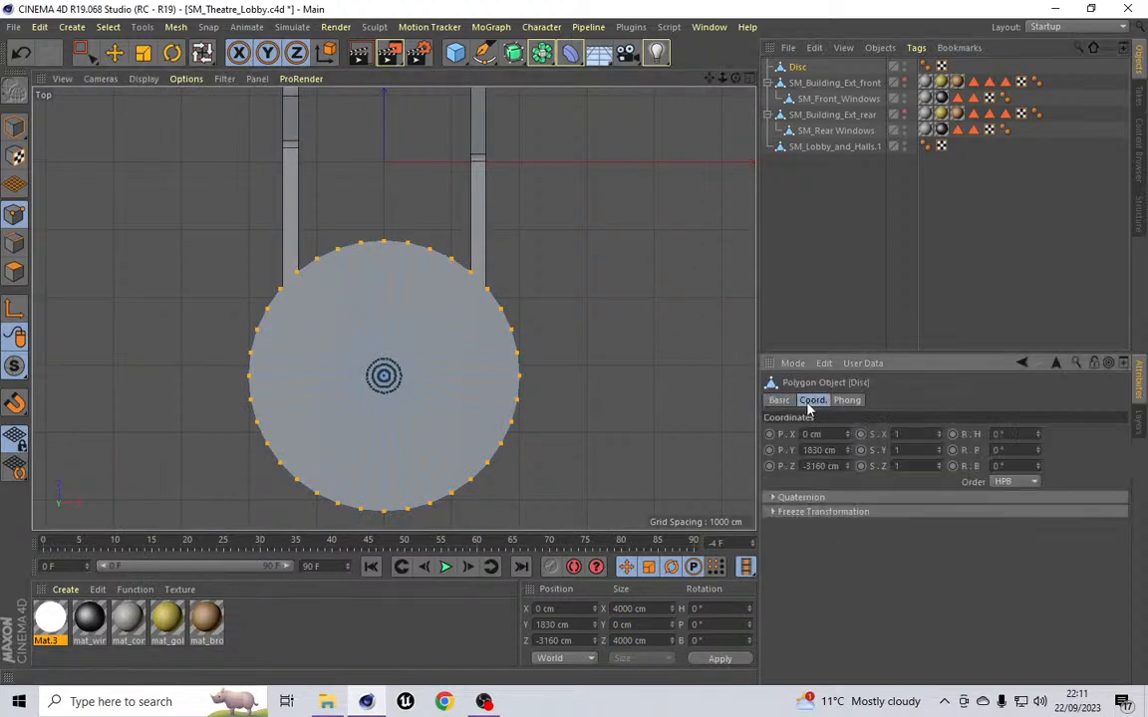
left_click(14, 127)
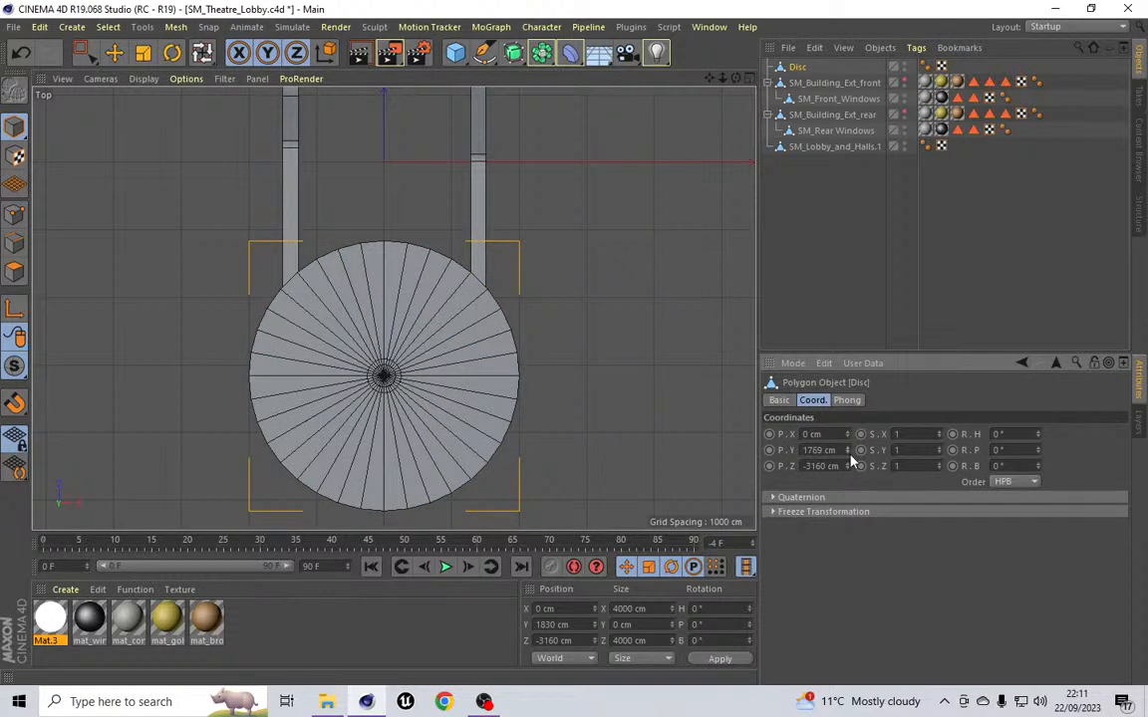
Step: Set the disc's Y position to 1752 cm and add a Boole object to the scene
left_click_drag(850, 454, 849, 454)
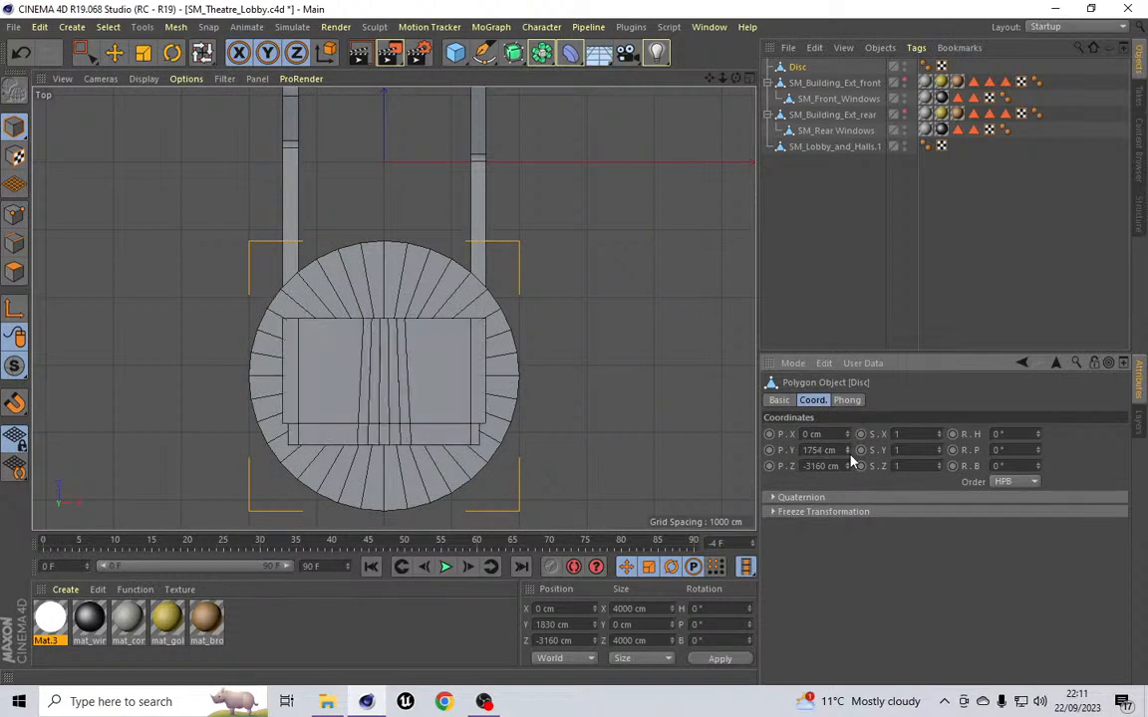
left_click(70, 29)
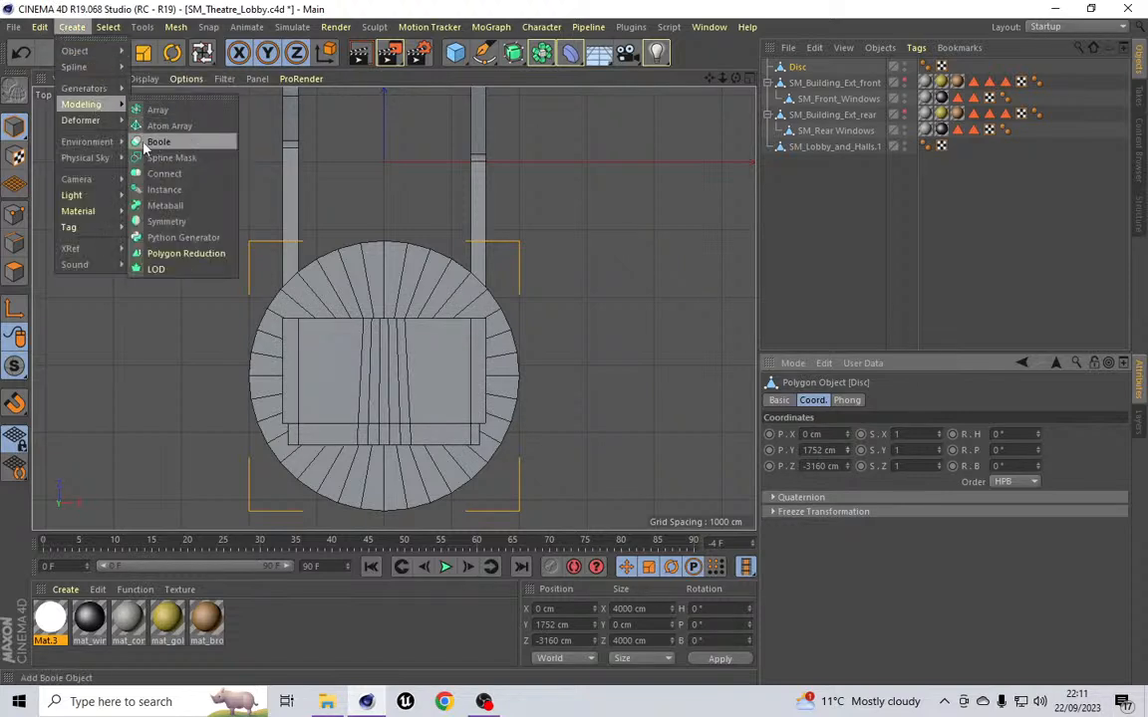
left_click(152, 144)
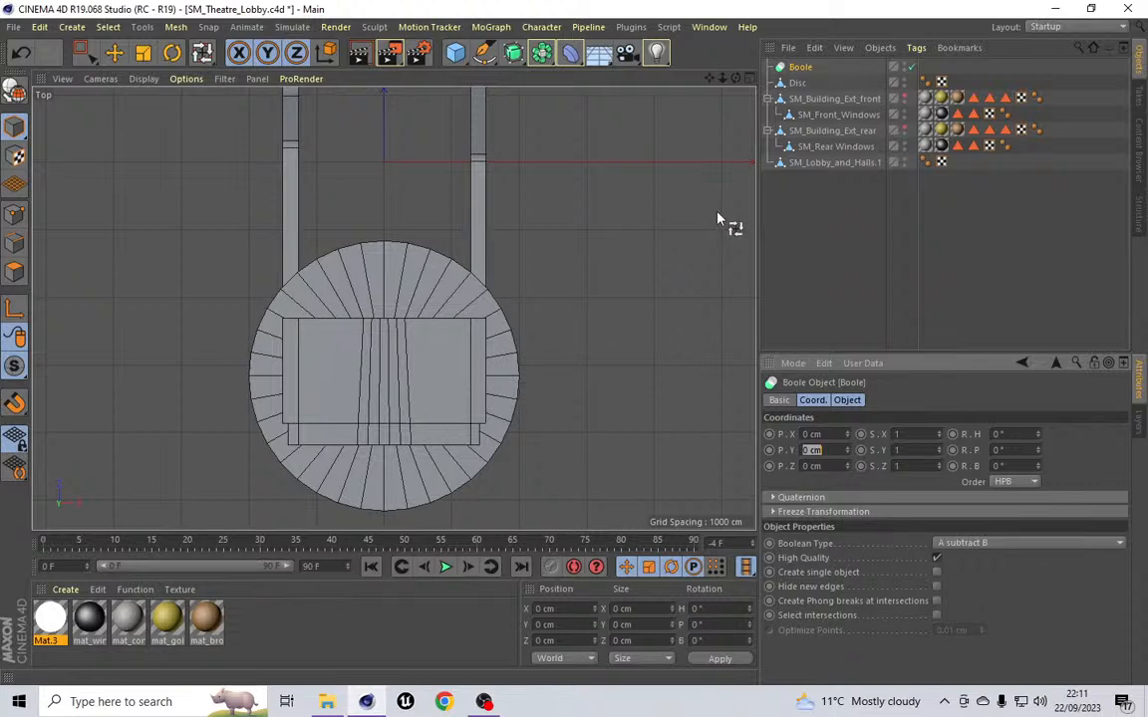
Step: Place the lobby model and the disc inside the Boole, ordering the lobby model first
left_click(806, 166)
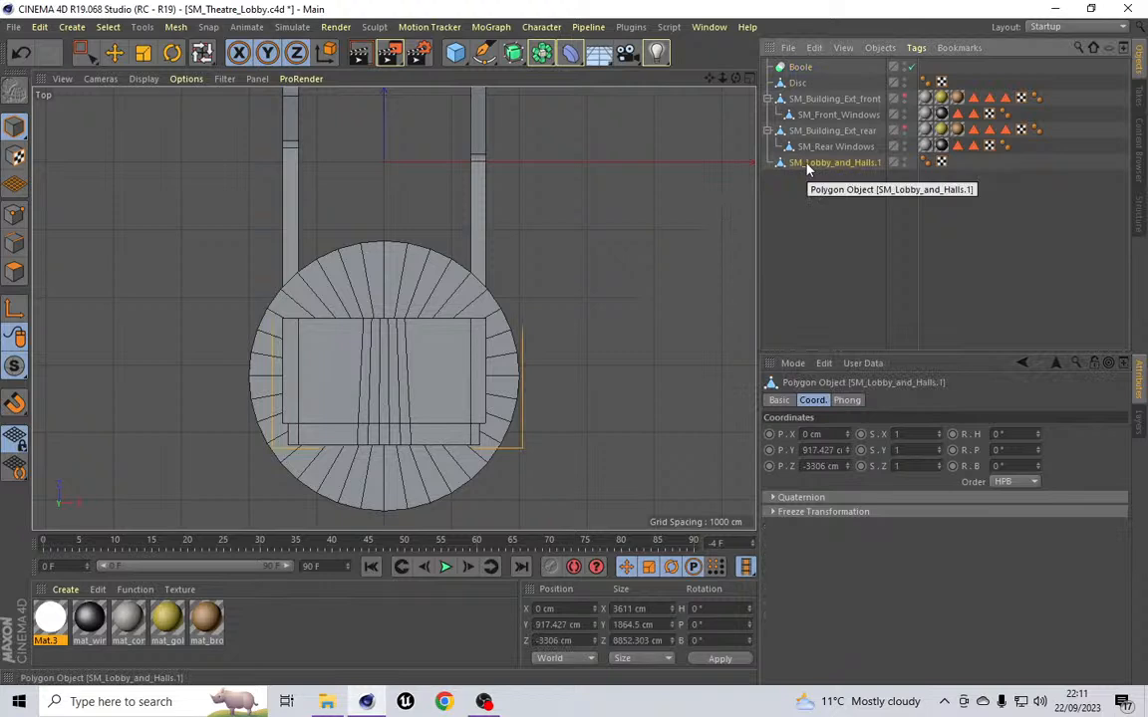
left_click_drag(806, 166, 799, 79)
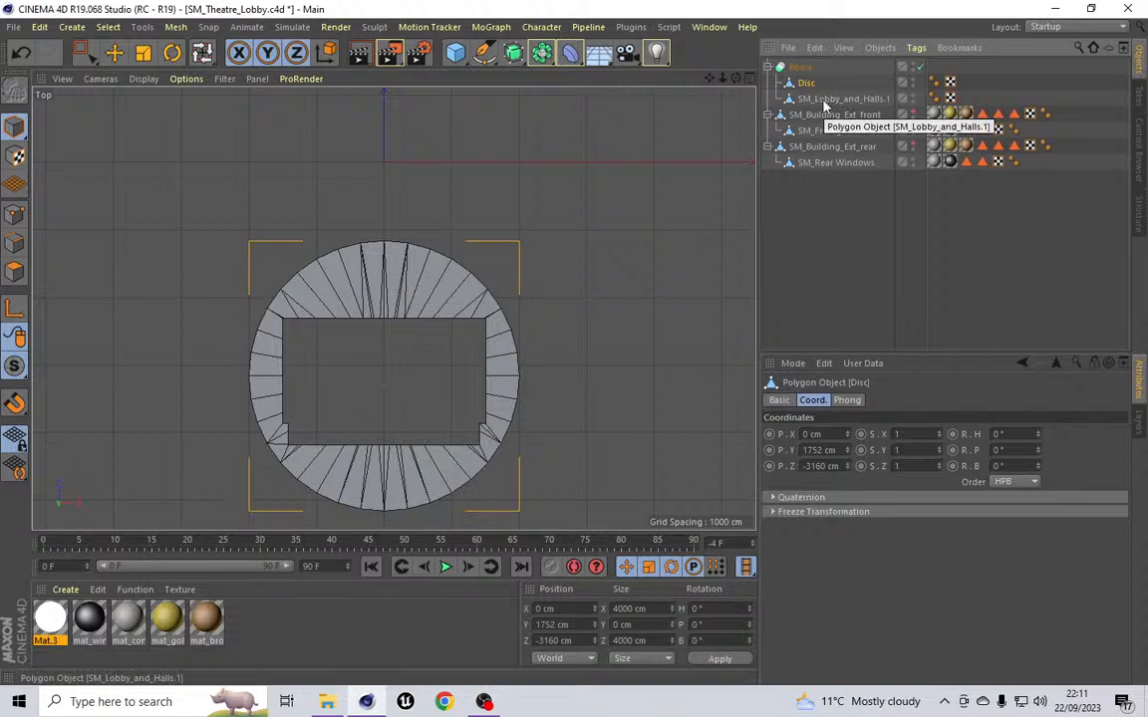
left_click_drag(823, 104, 808, 79)
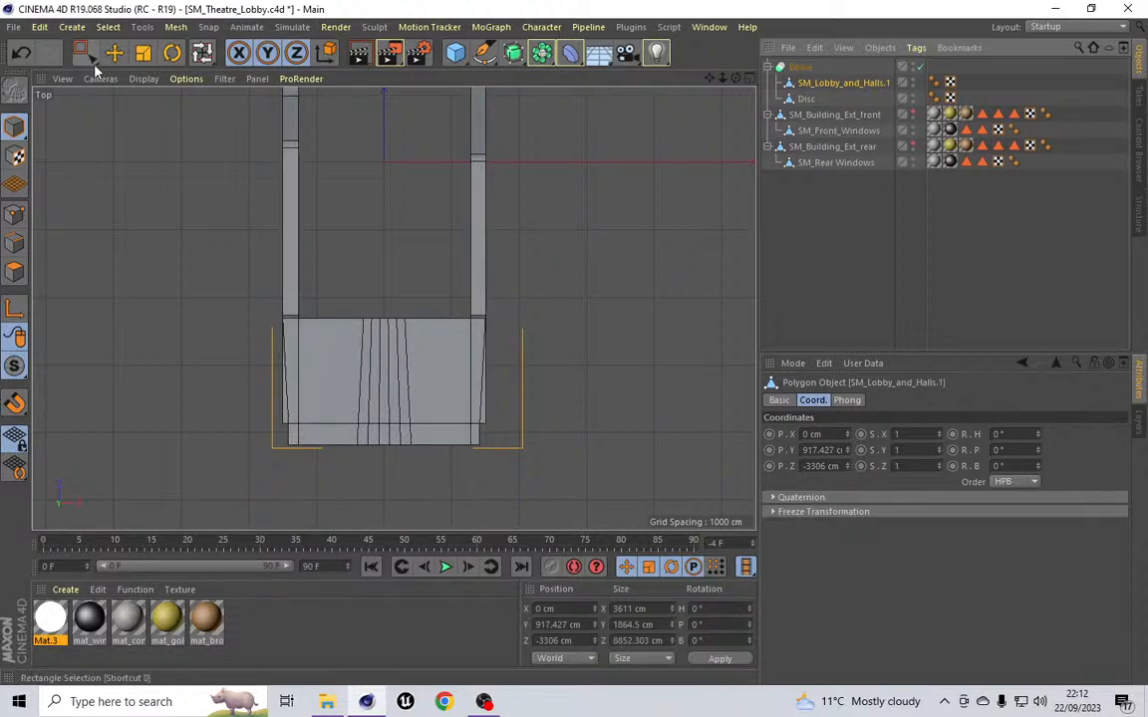
Step: Convert the Boole's result into a new object with Current State to Object
left_click(95, 83)
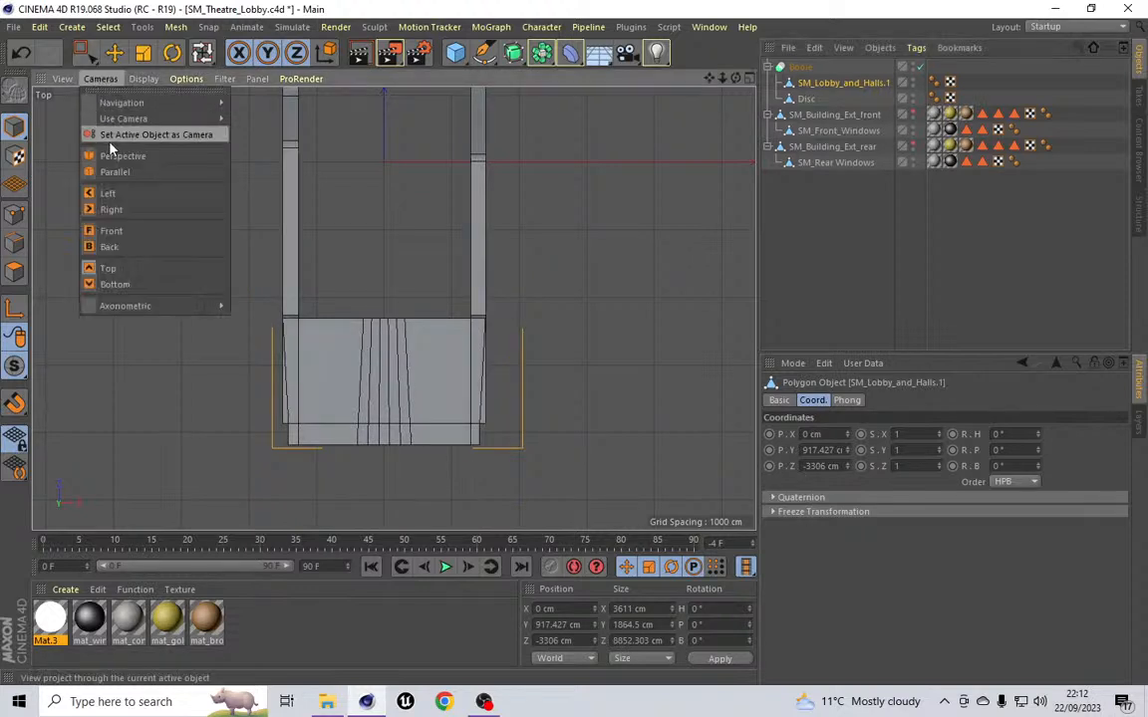
left_click(109, 155)
scroll(377, 248, "up", 10)
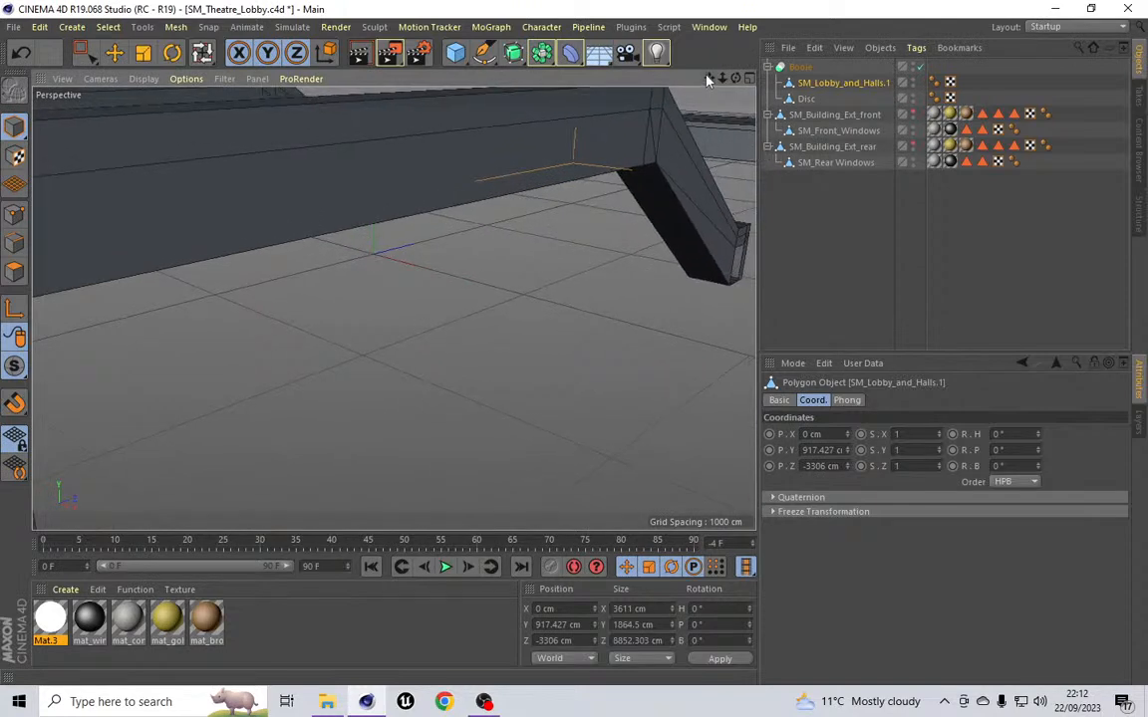
right_click_drag(659, 410, 660, 408, "alt")
scroll(659, 409, "down", 8)
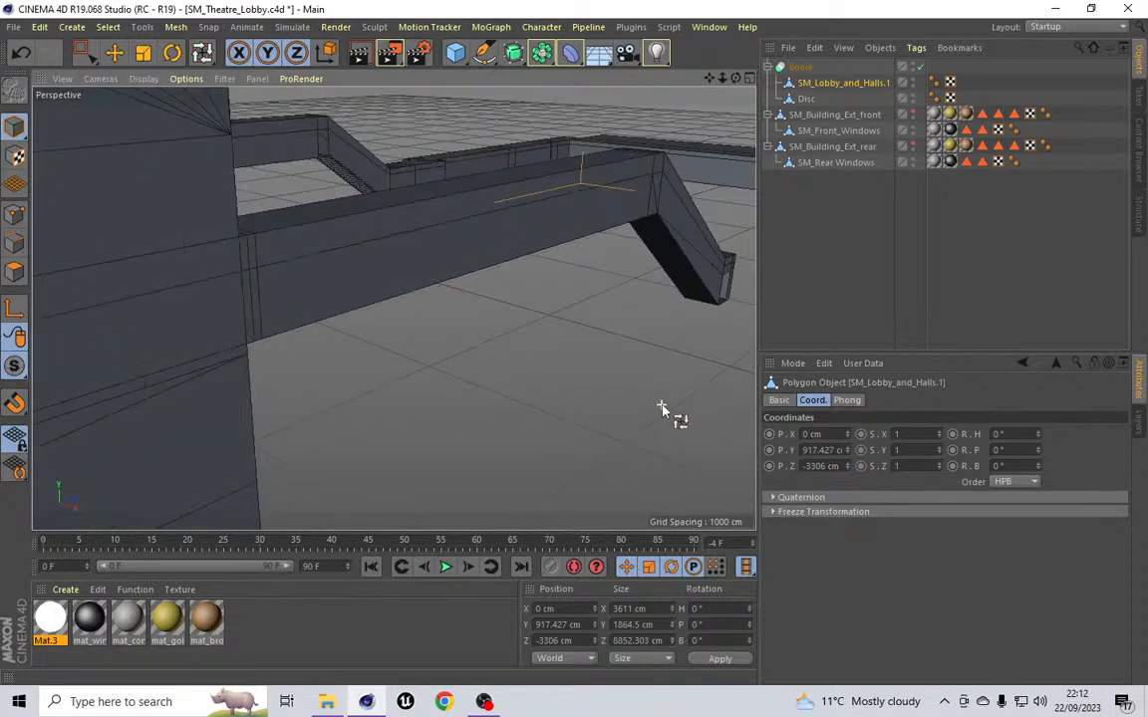
scroll(126, 271, "up", 4)
scroll(179, 286, "up", 6)
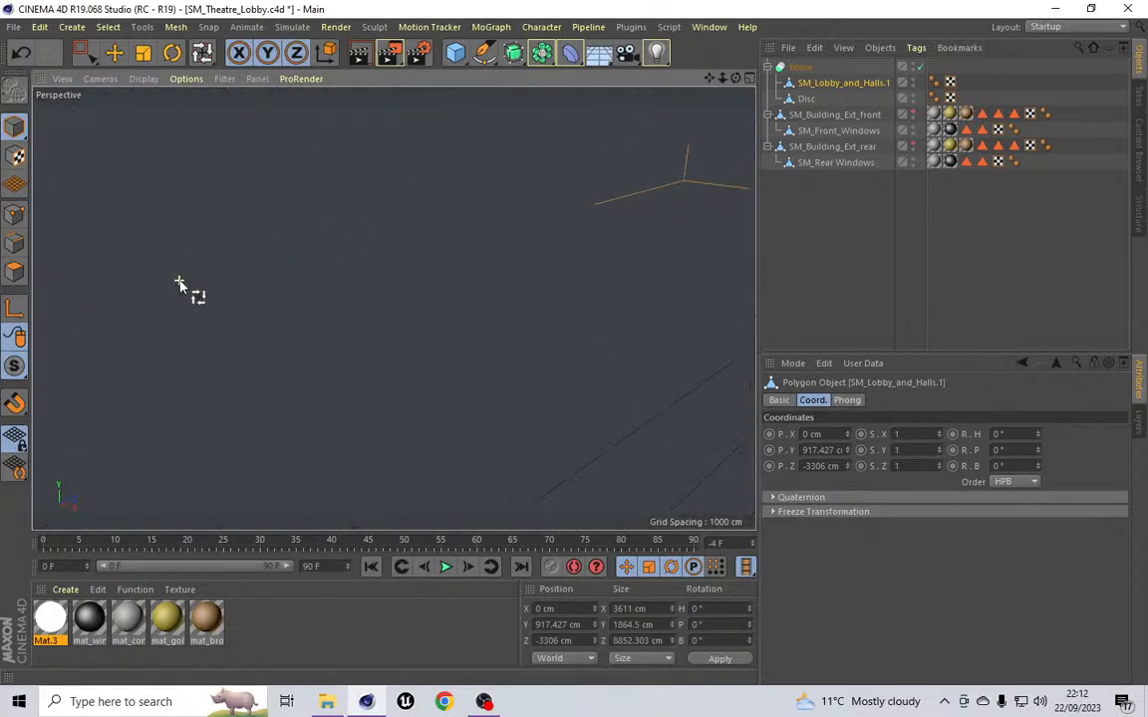
scroll(179, 286, "down", 4)
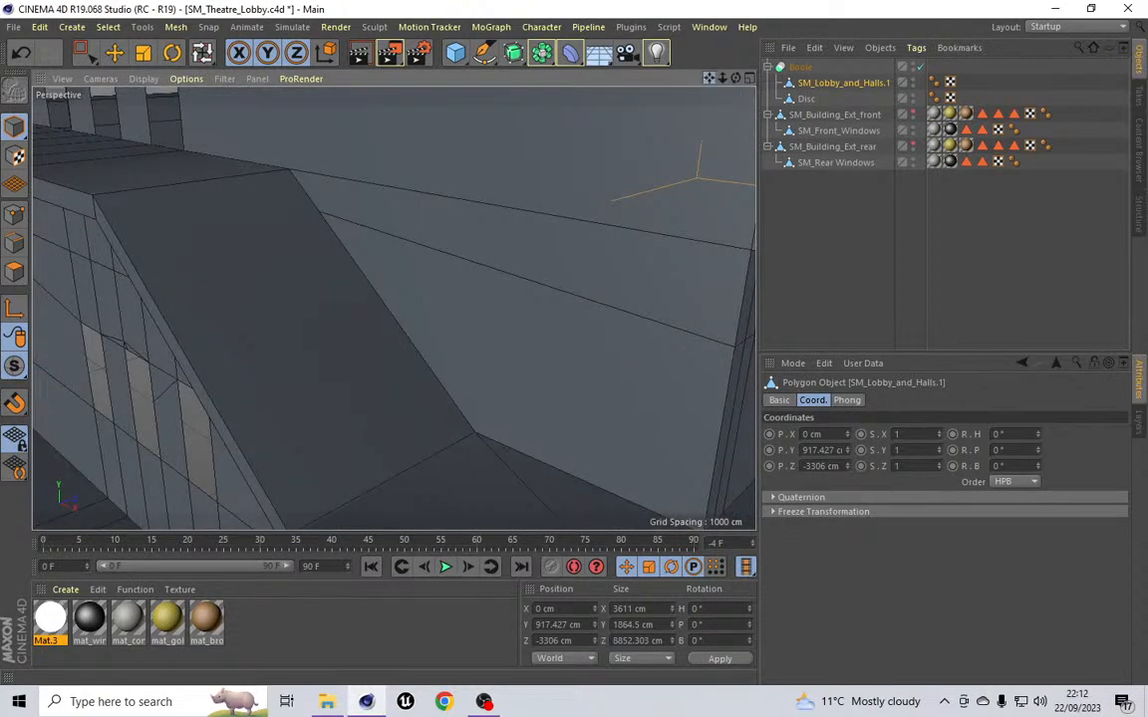
scroll(394, 309, "up", 8)
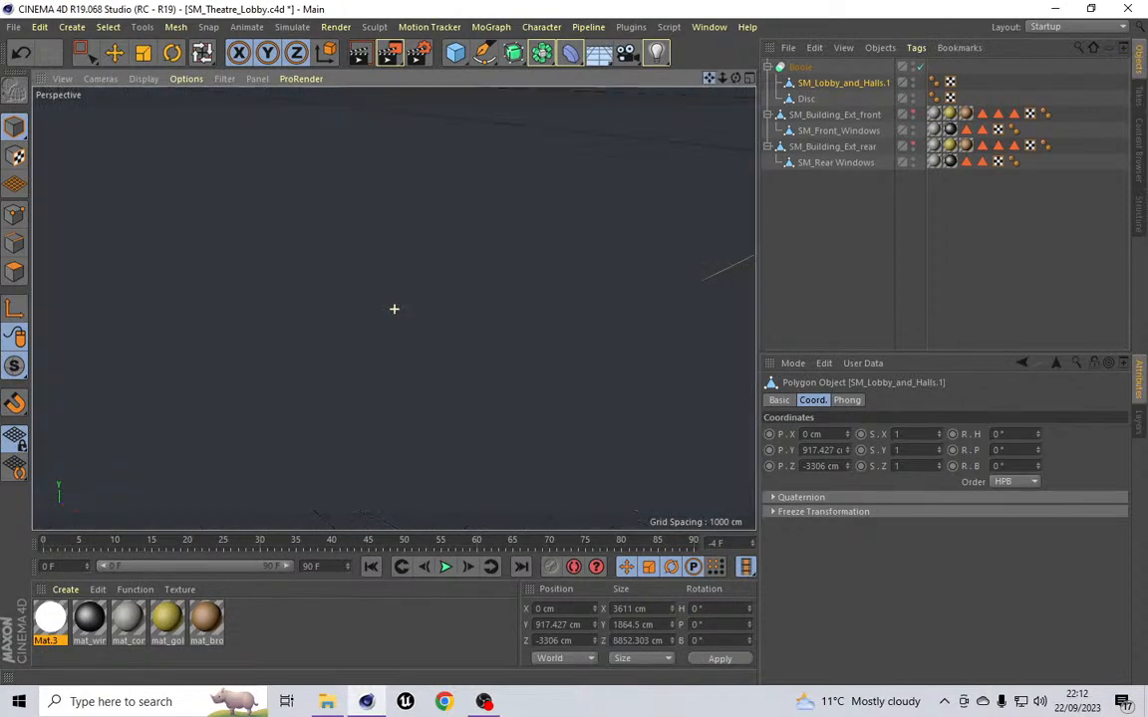
scroll(393, 309, "down", 6)
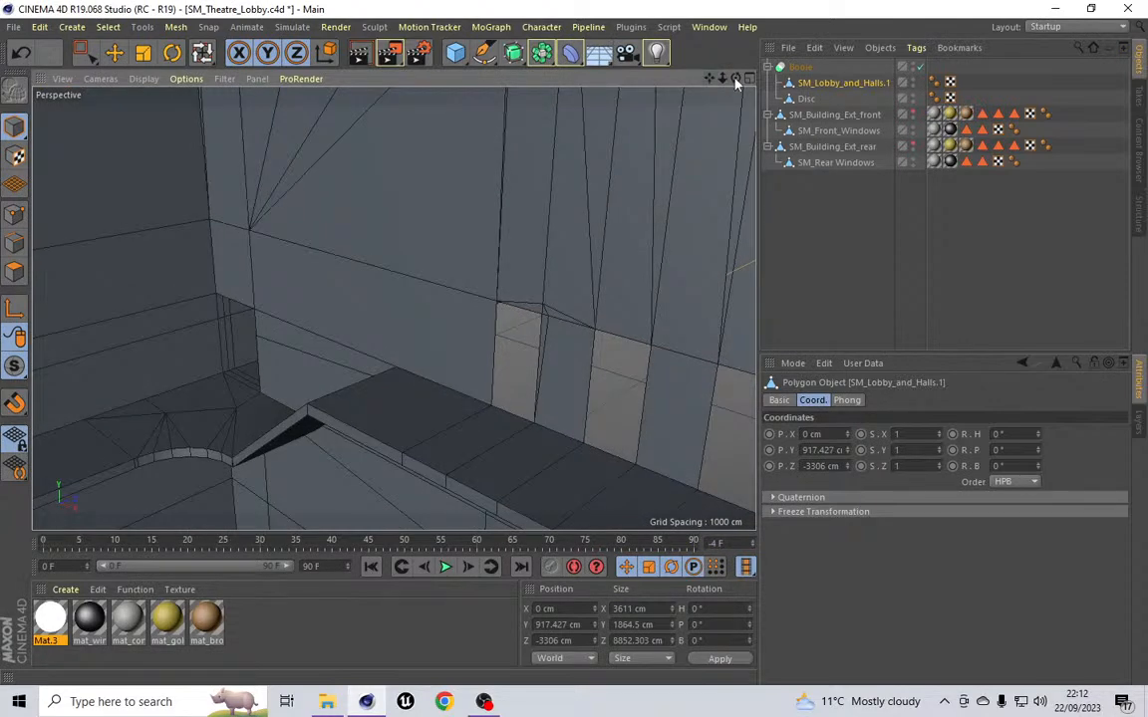
mouse_move(737, 83)
left_mouse_down()
mouse_move(698, 94)
mouse_move(722, 98)
left_mouse_up()
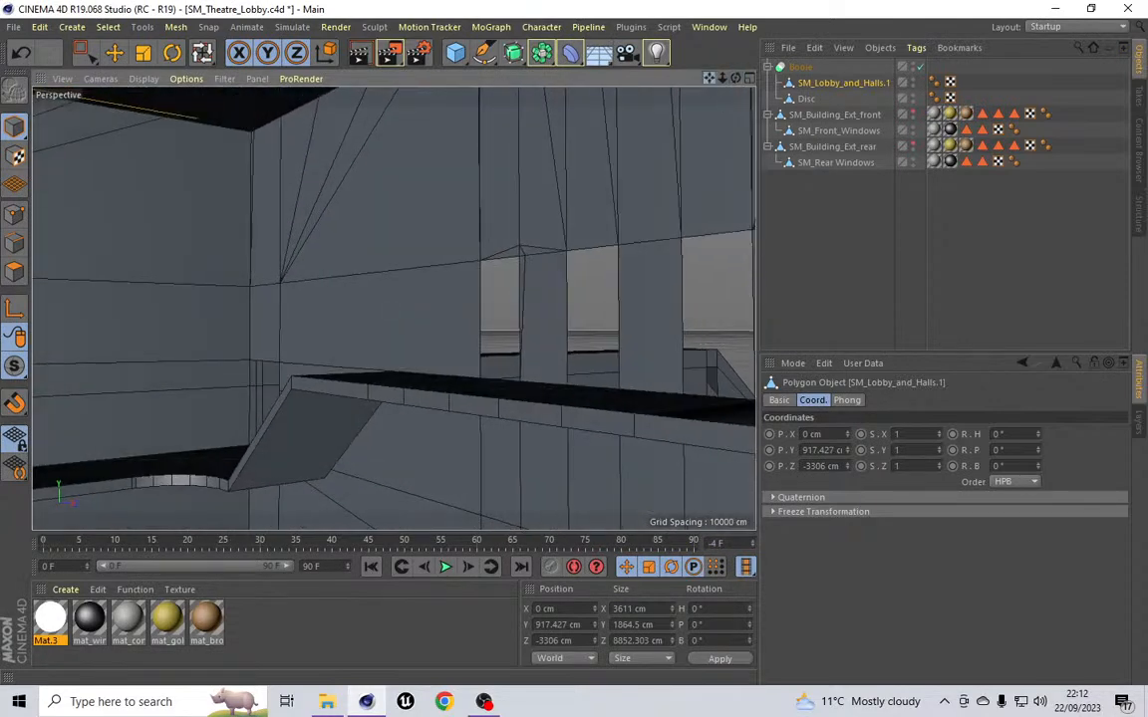
scroll(394, 309, "up", 8)
left_click_drag(709, 78, 685, 76)
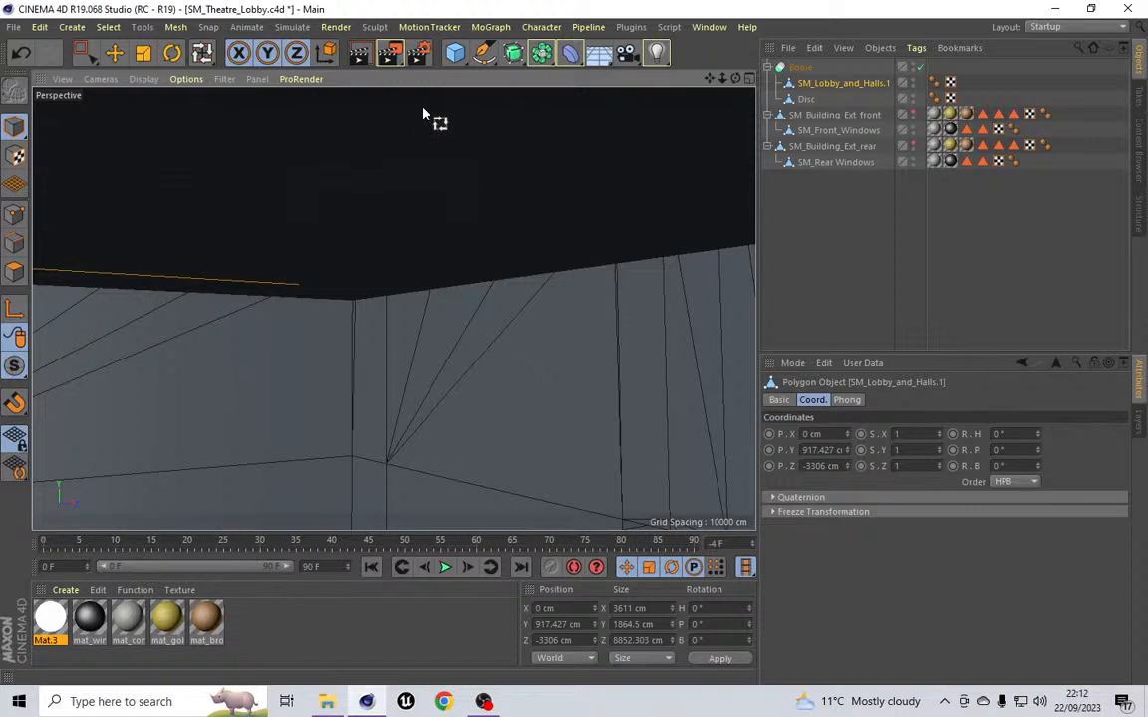
left_click(802, 68)
right_click(802, 68)
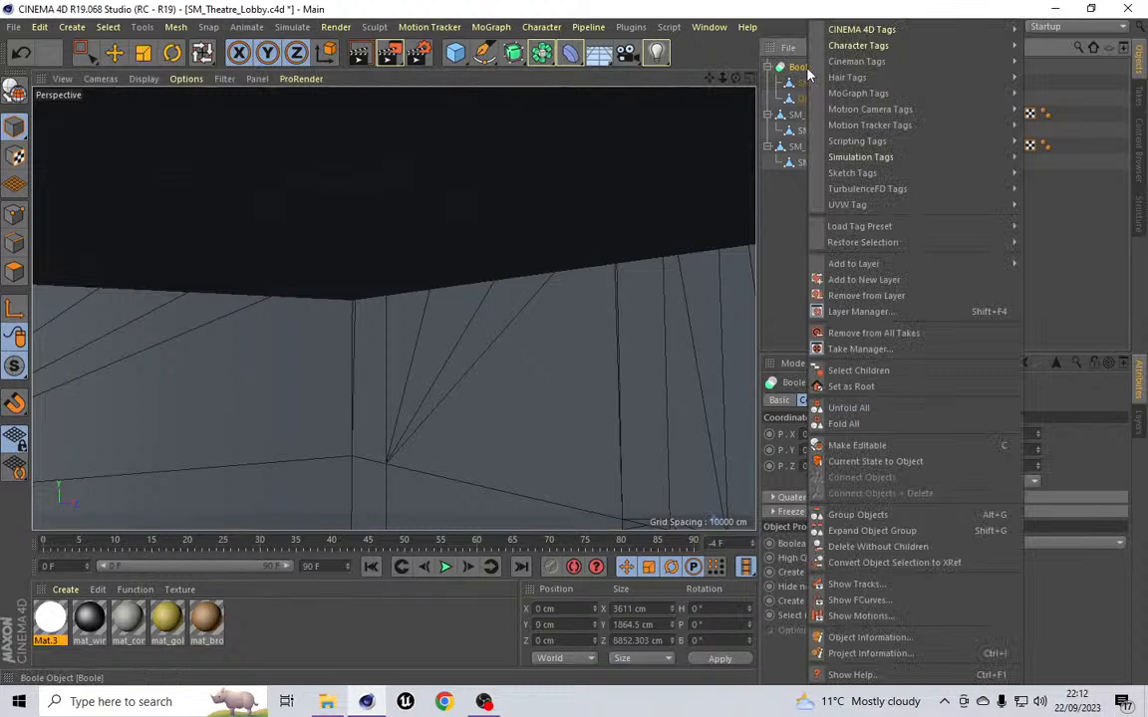
left_click(925, 461)
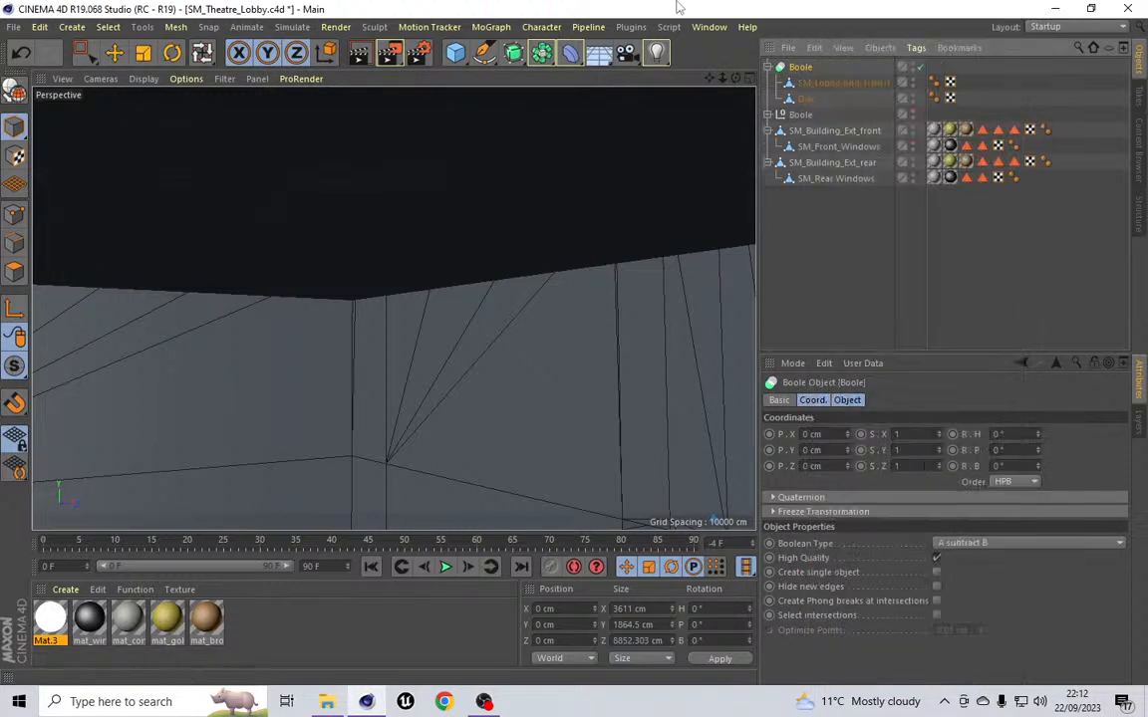
Step: Move the converted Boole's disc out to the top level and delete the converted Boole null
left_click(771, 114)
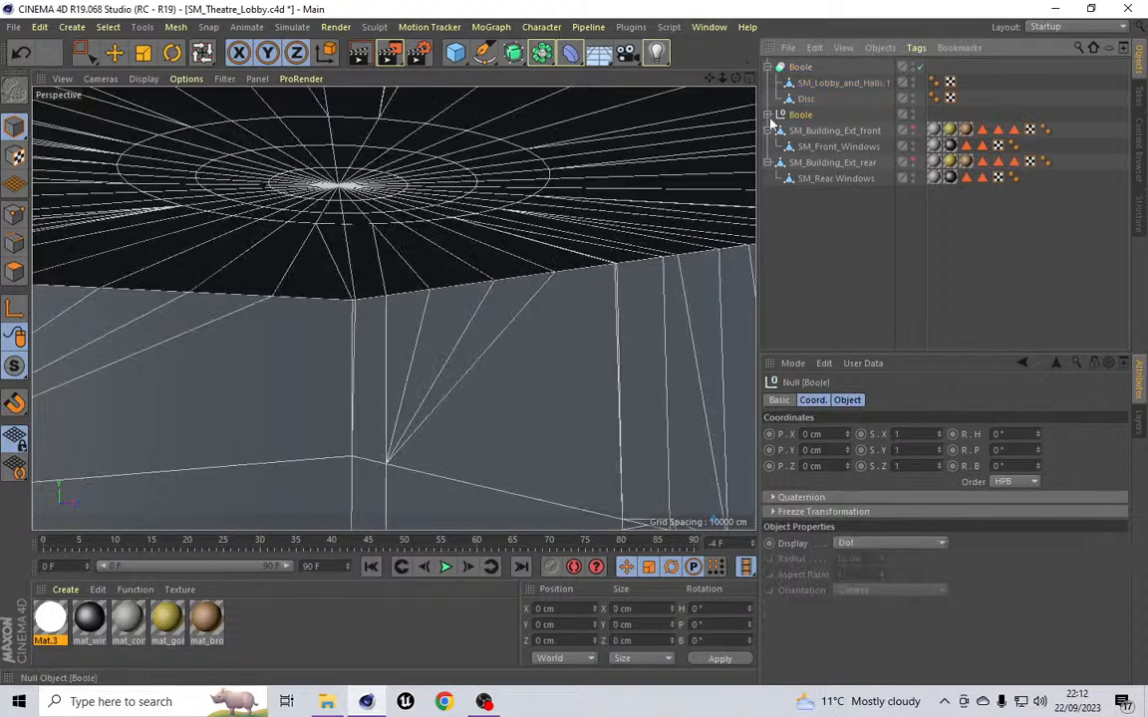
left_click(769, 115)
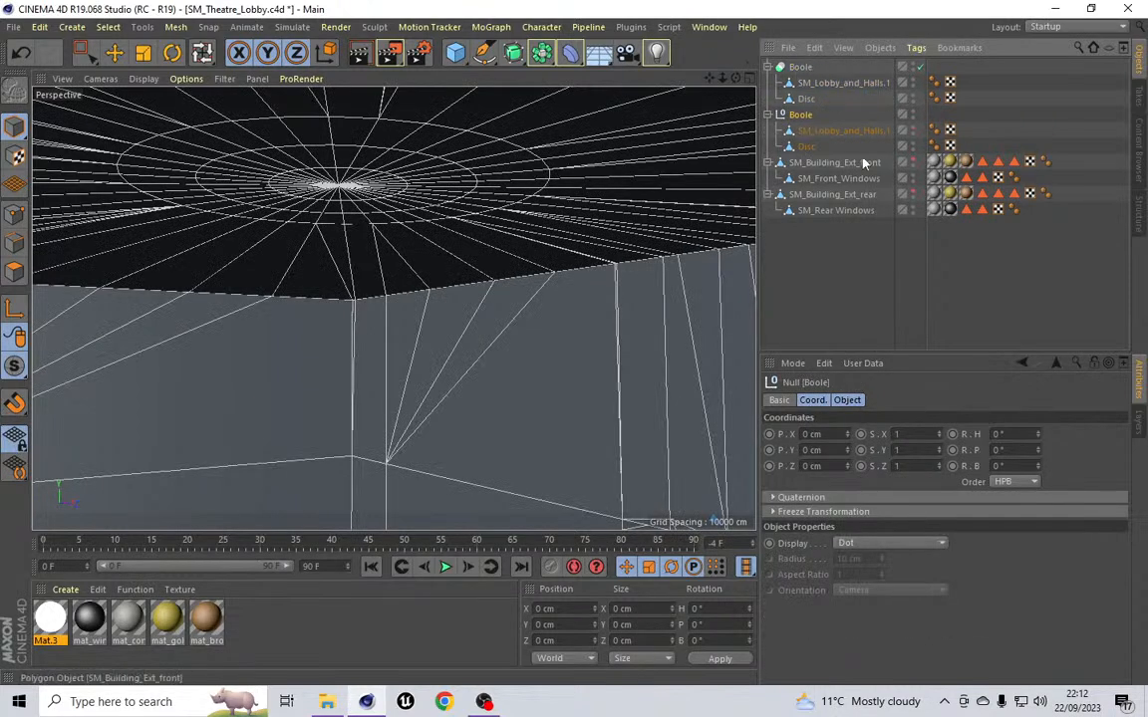
left_click(812, 148)
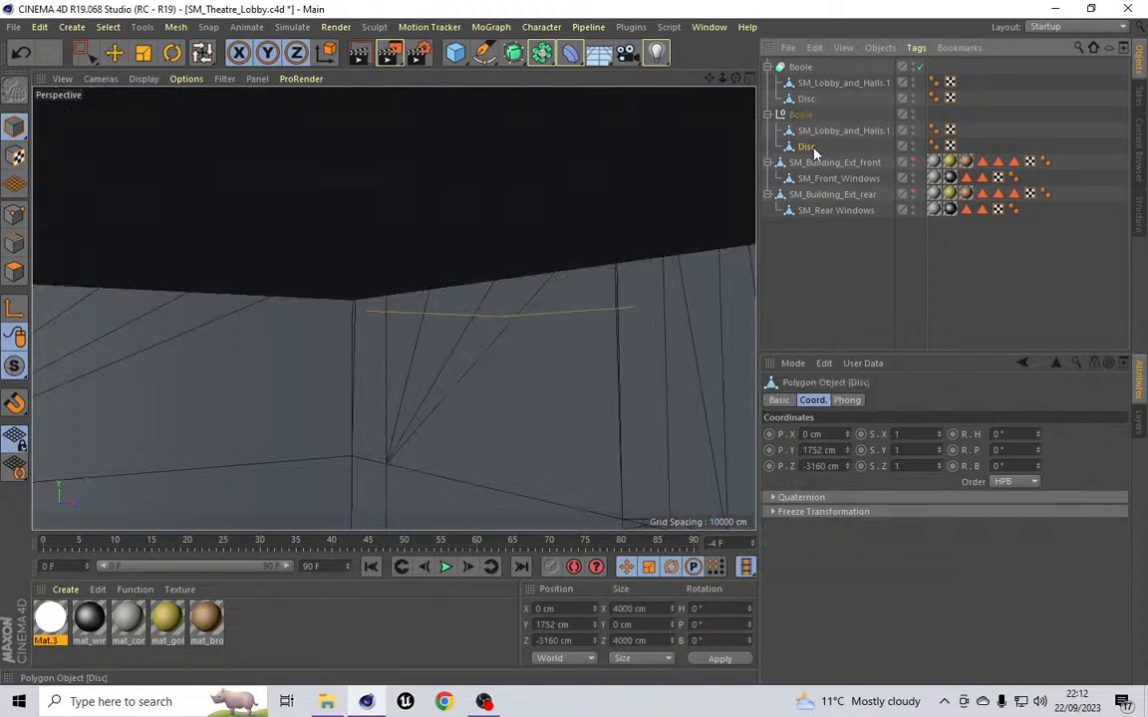
left_click_drag(815, 149, 811, 63)
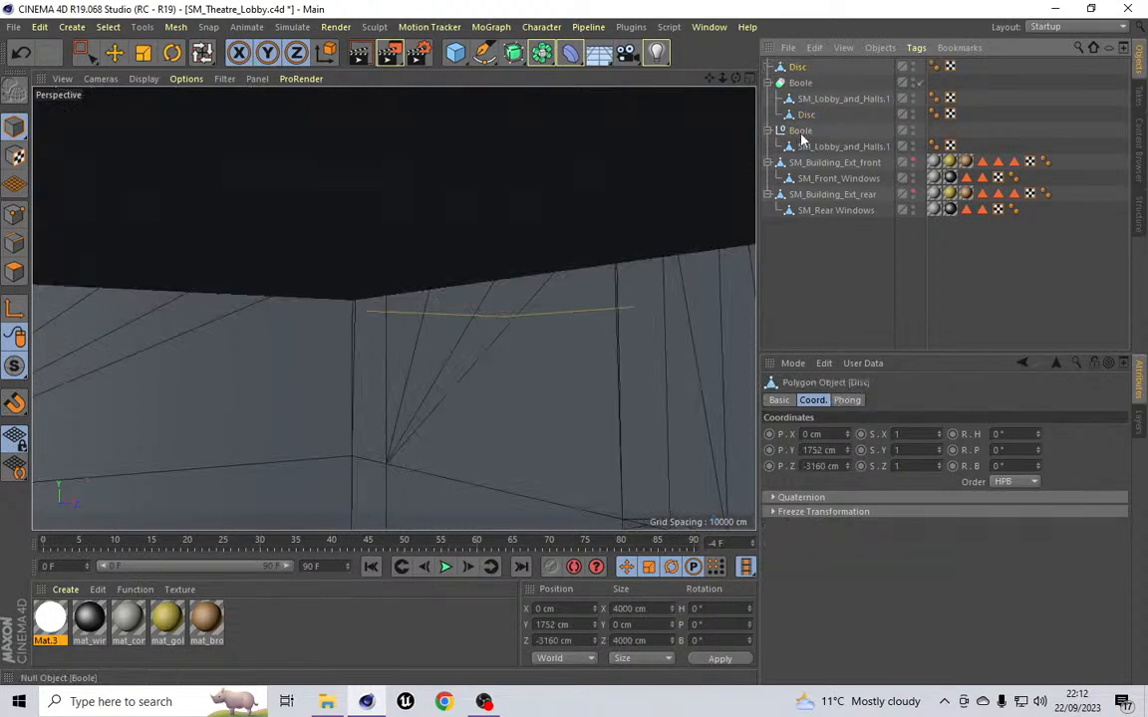
left_click(801, 132)
key("Delete")
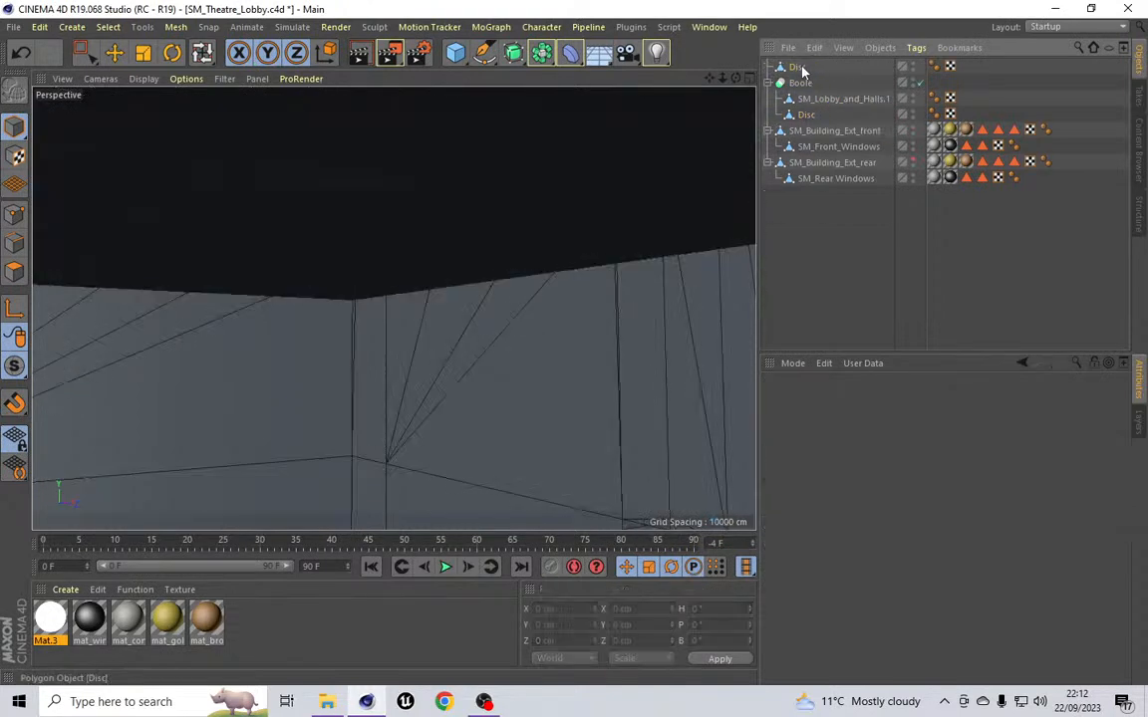
Step: Delete the original Boole object, keeping the lobby model and the original disc
left_click(797, 66)
left_click_drag(863, 231, 858, 223)
left_click_drag(809, 83, 811, 75)
left_click(798, 99)
key("Delete")
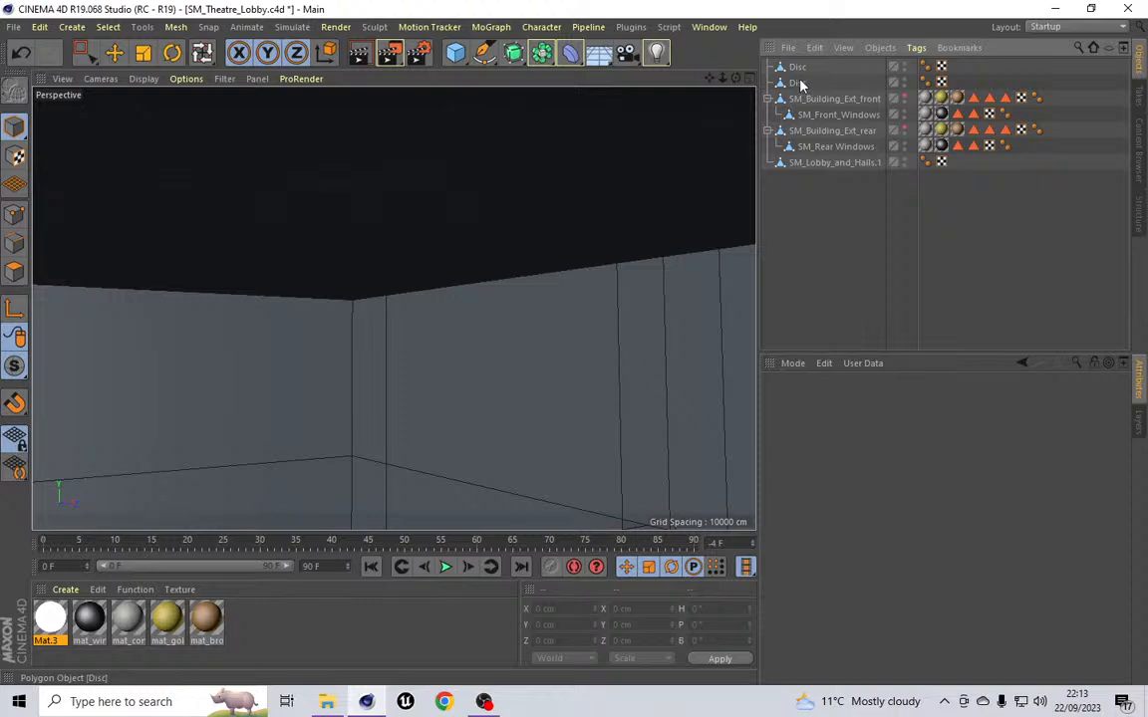
Step: Select the cut disc and, in point mode, rectangle-select the inner rings of points around its centre
left_click(798, 83)
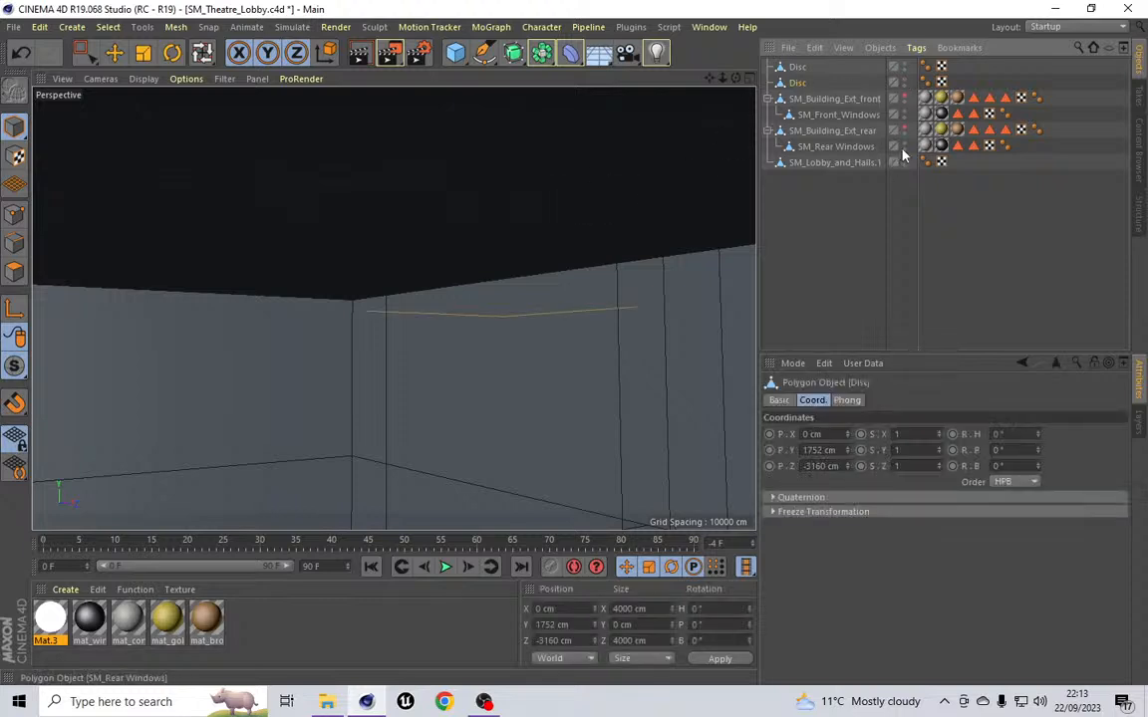
key("o")
scroll(424, 219, "down", 3)
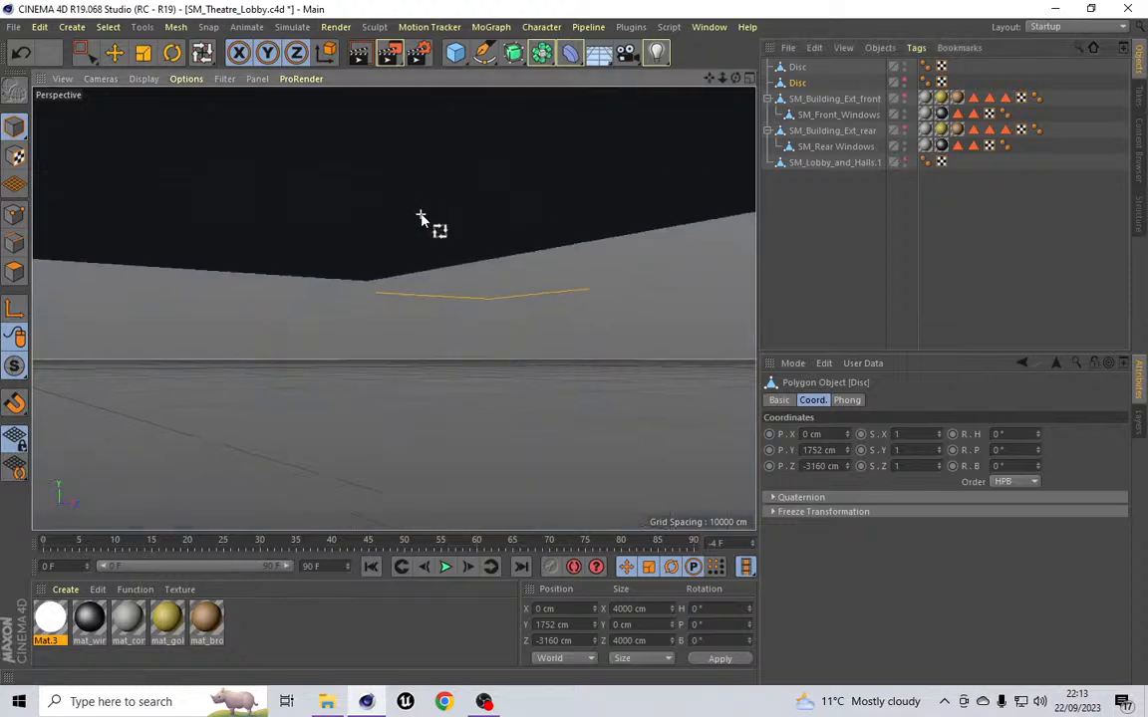
scroll(423, 216, "down", 2)
left_click_drag(712, 86, 698, 140, "alt")
left_click_drag(392, 309, 393, 308, "alt")
scroll(427, 370, "up", 10)
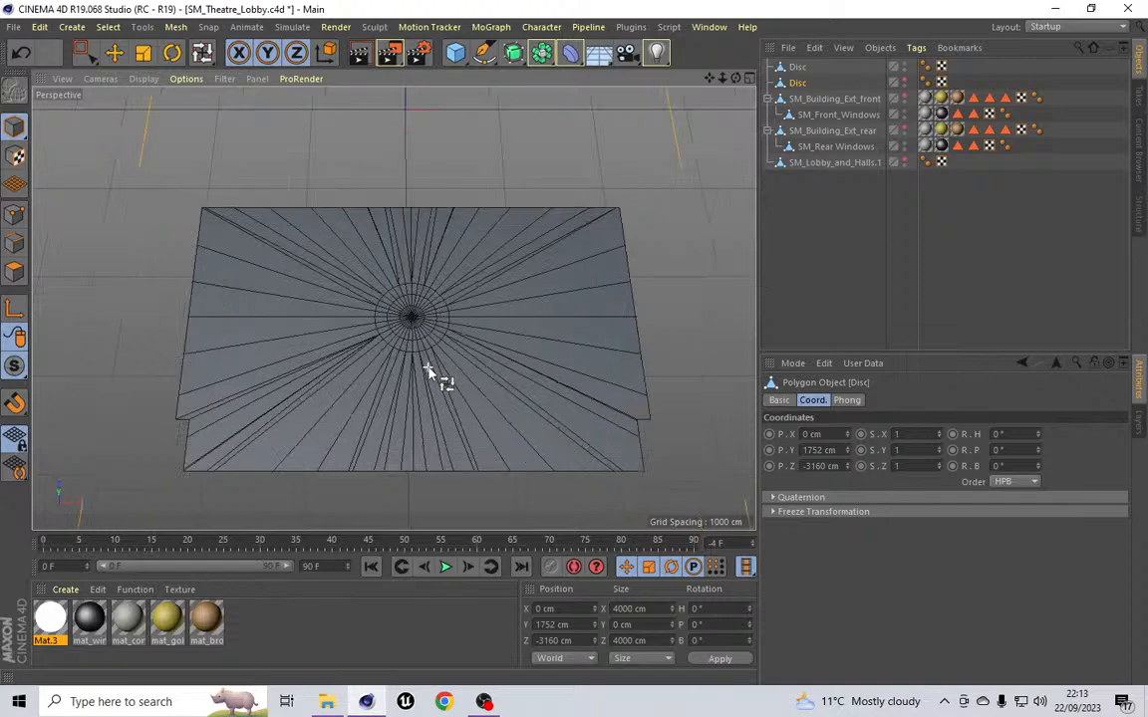
scroll(427, 370, "down", 3)
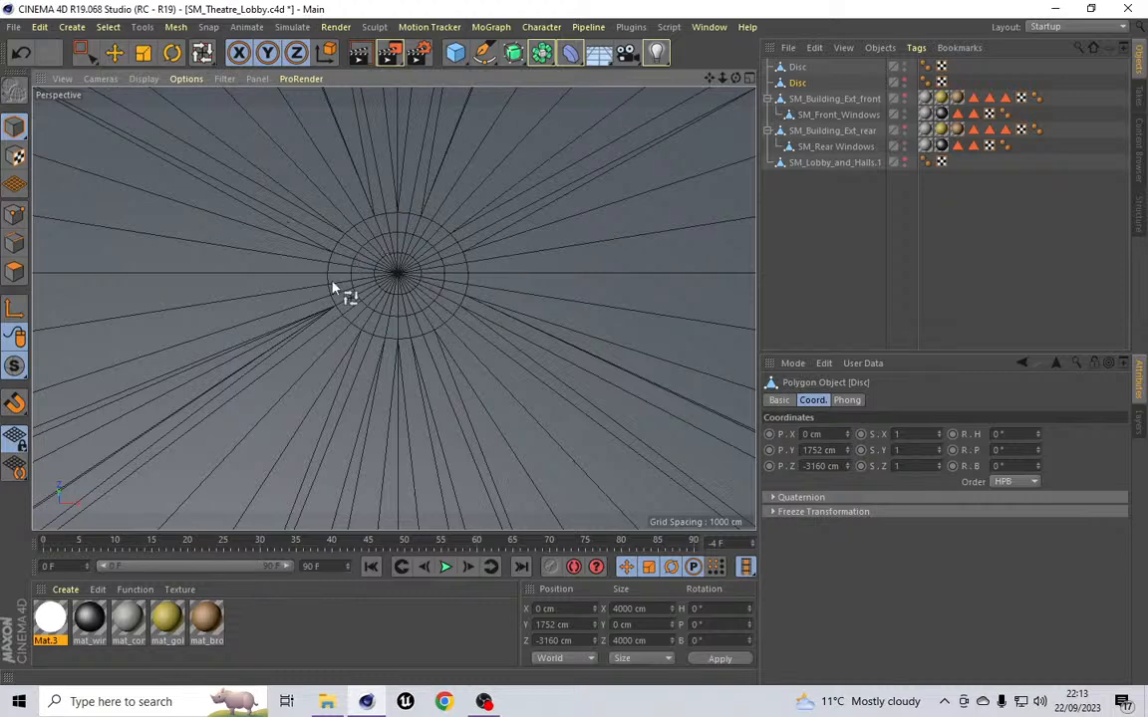
scroll(394, 264, "down", 5)
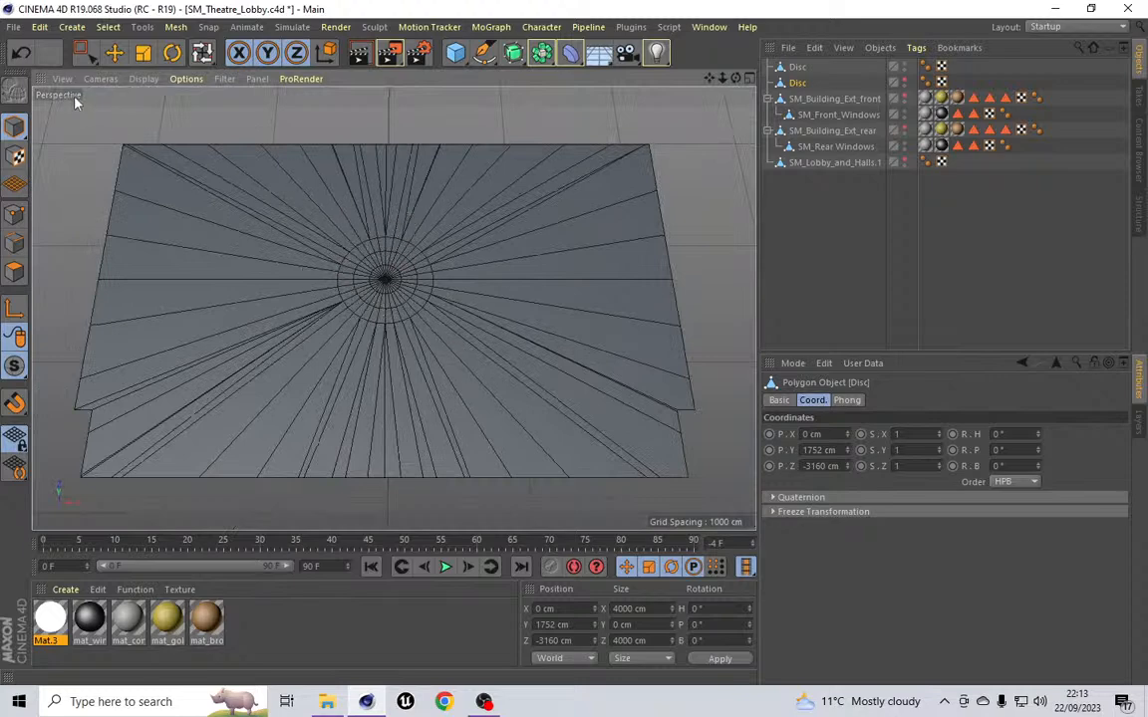
left_click(84, 53)
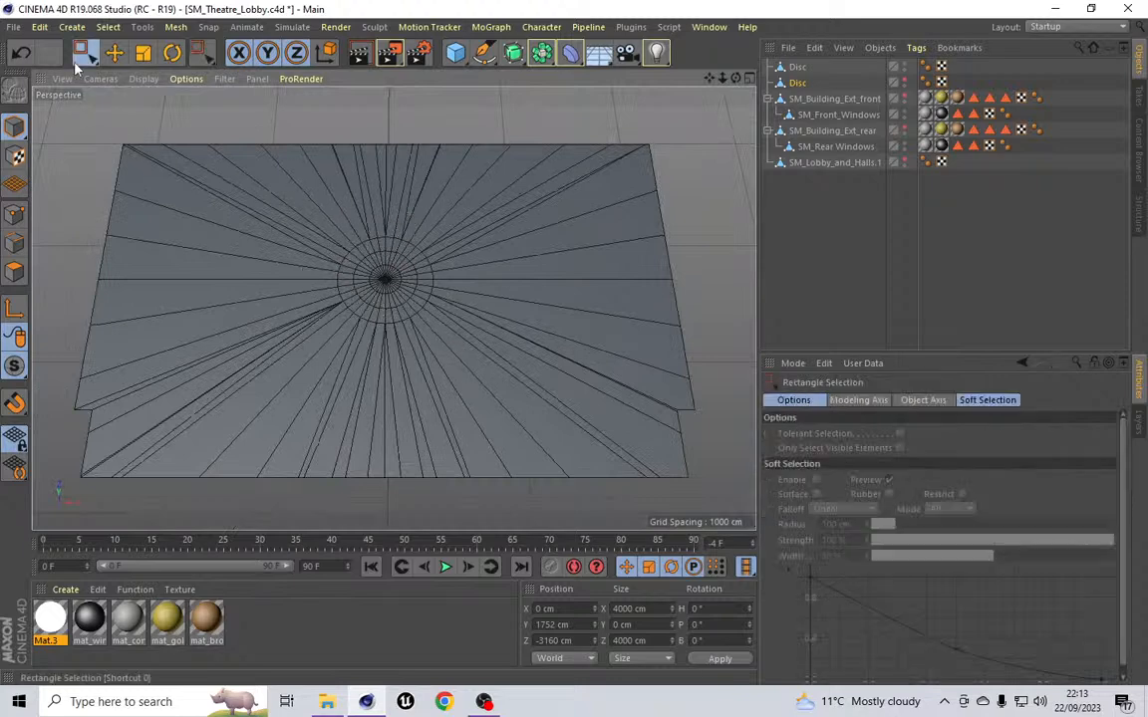
left_click(802, 70)
left_click(15, 213)
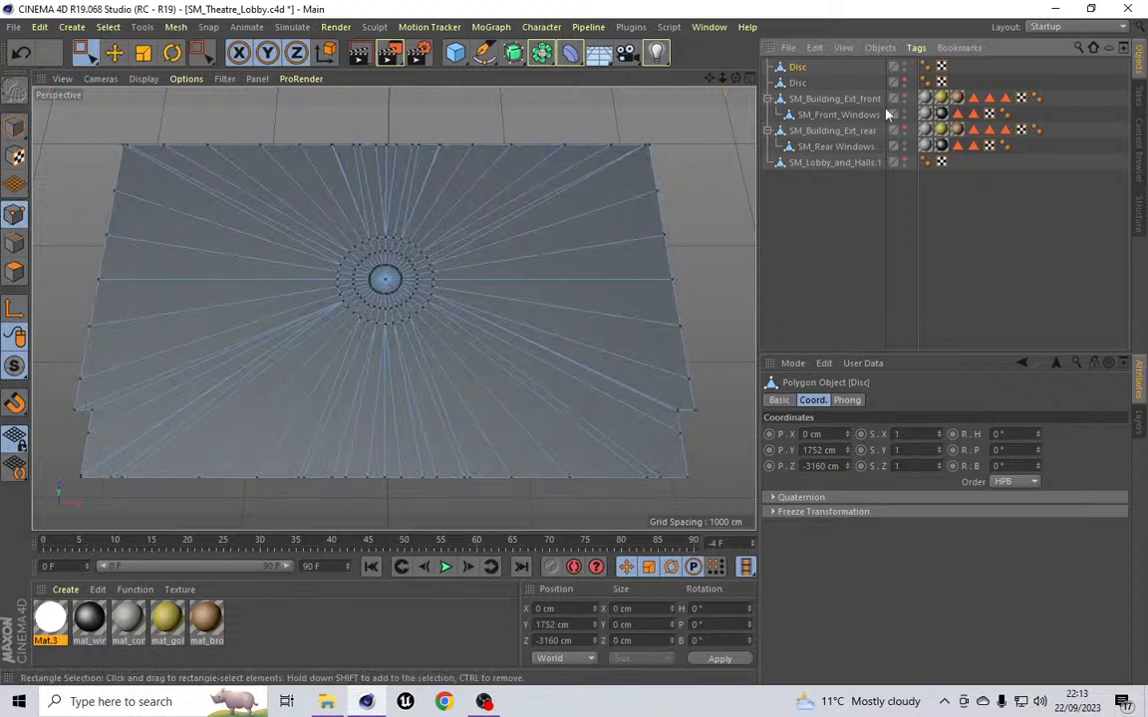
left_click_drag(256, 213, 528, 369)
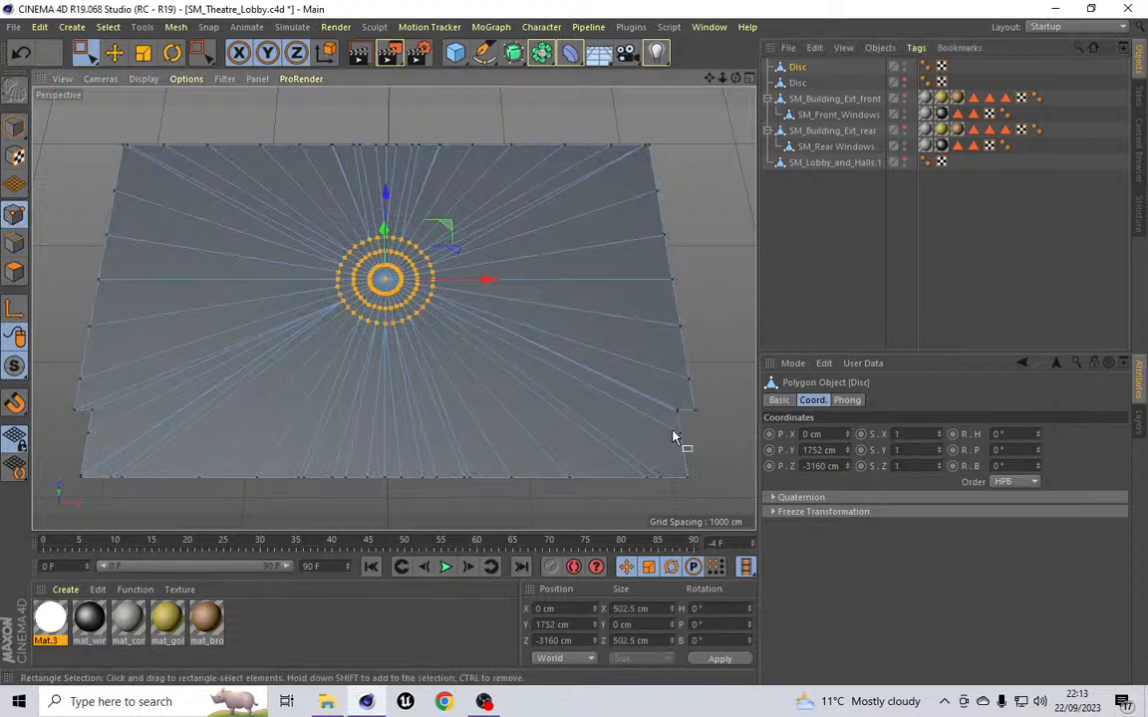
Step: Scale the selected inner points to 670 cm in X and Z and apply
double_click(636, 609)
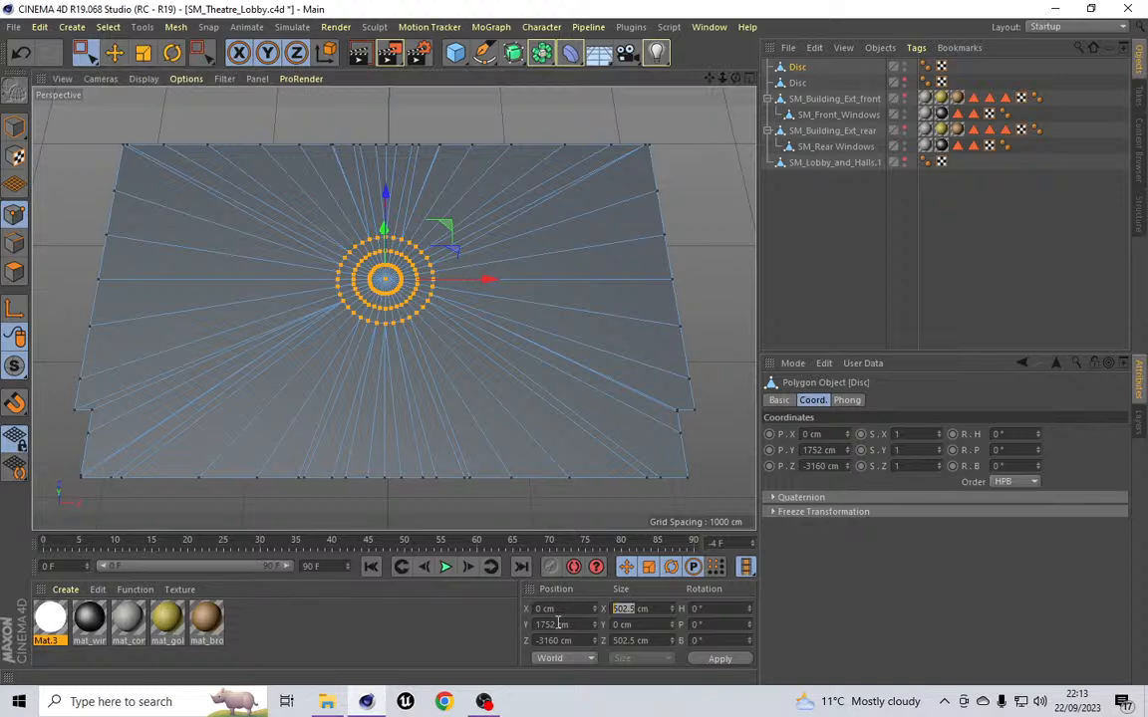
type("67")
key("Return")
double_click(635, 641)
type("670")
left_click(719, 661)
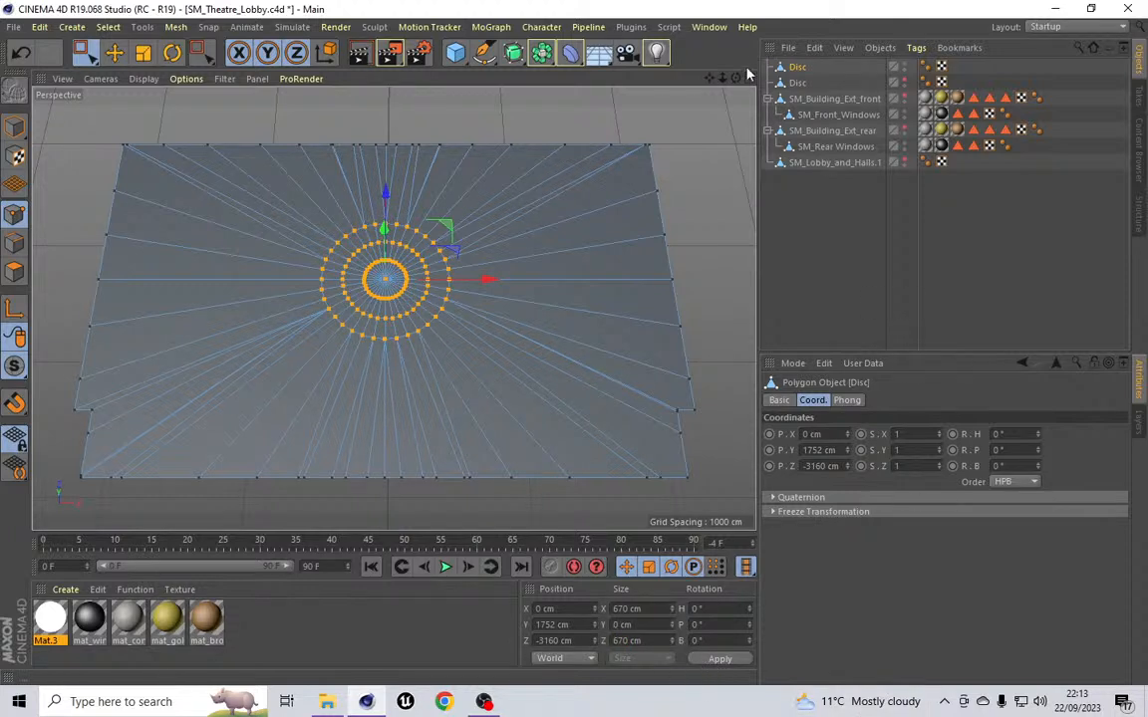
mouse_move(737, 77)
left_mouse_down()
mouse_move(737, 120)
mouse_move(777, 109)
mouse_move(735, 98)
mouse_move(727, 50)
mouse_move(739, 35)
mouse_move(735, 94)
left_mouse_up()
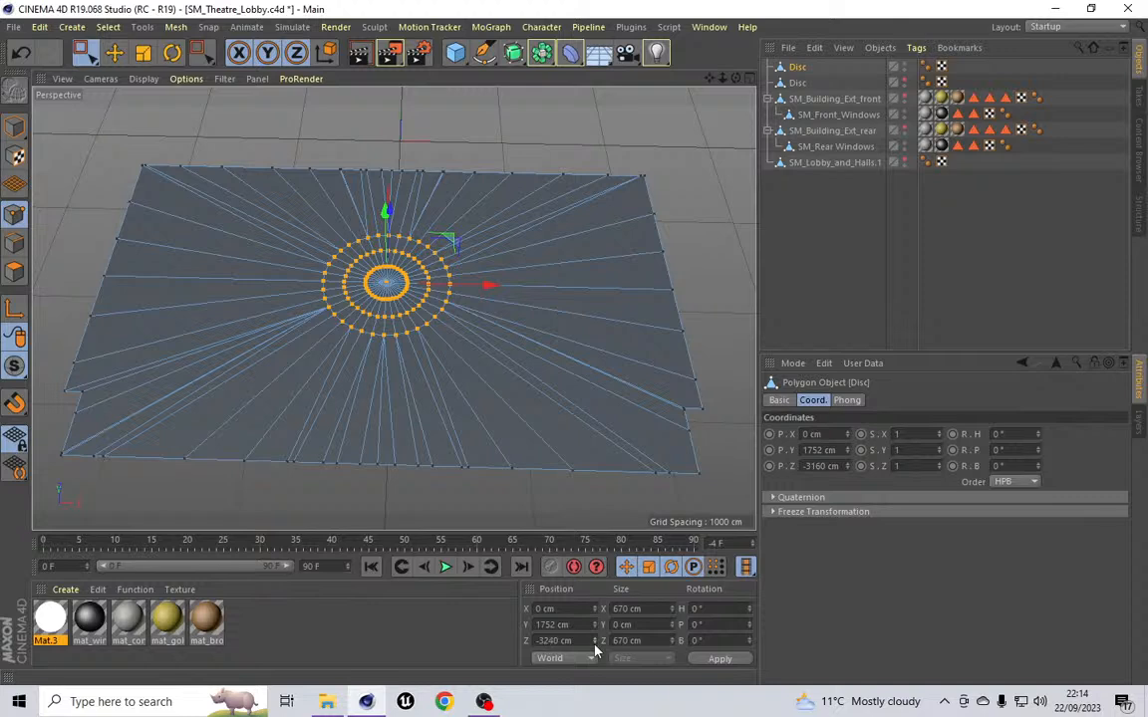
left_click(702, 658)
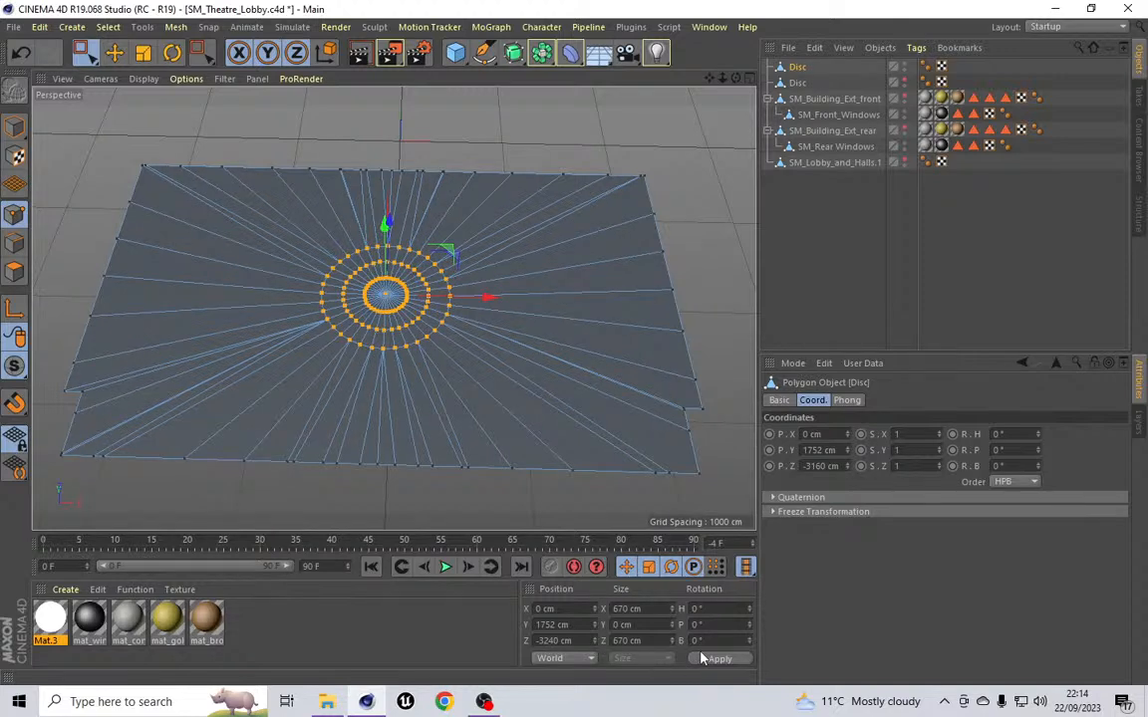
mouse_move(735, 78)
left_mouse_down()
mouse_move(690, 96)
mouse_move(735, 90)
mouse_move(727, 30)
mouse_move(741, 80)
left_mouse_up()
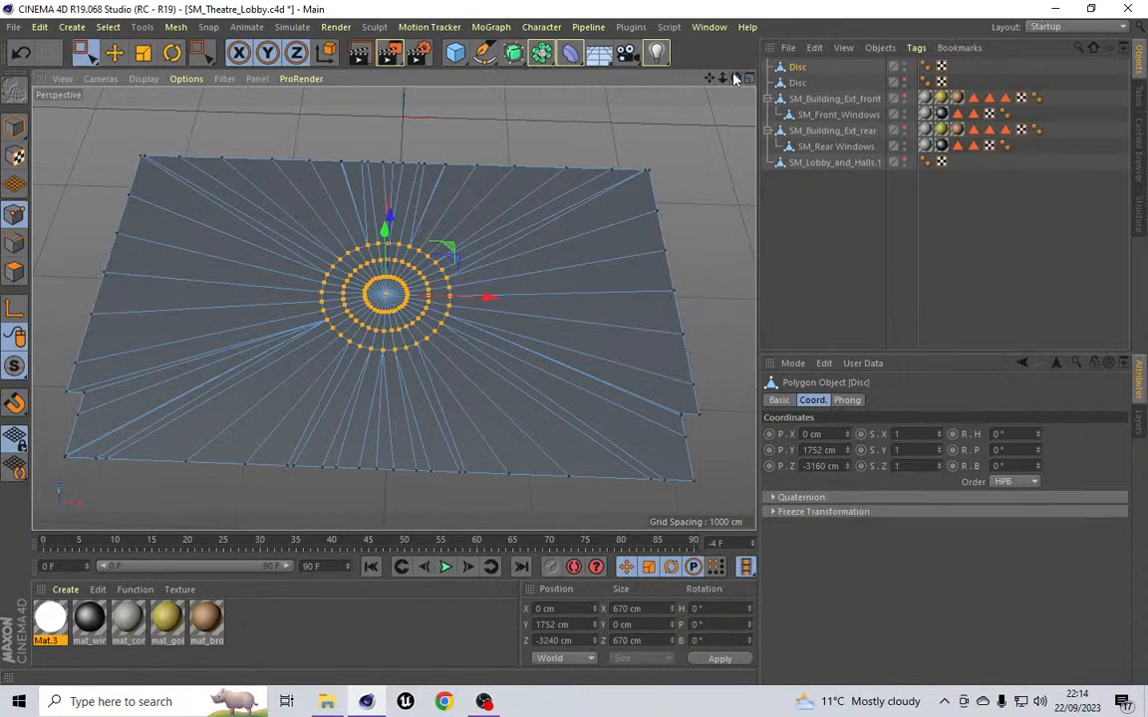
mouse_move(735, 78)
left_mouse_down()
mouse_move(732, 64)
mouse_move(737, 89)
mouse_move(725, 68)
left_mouse_up()
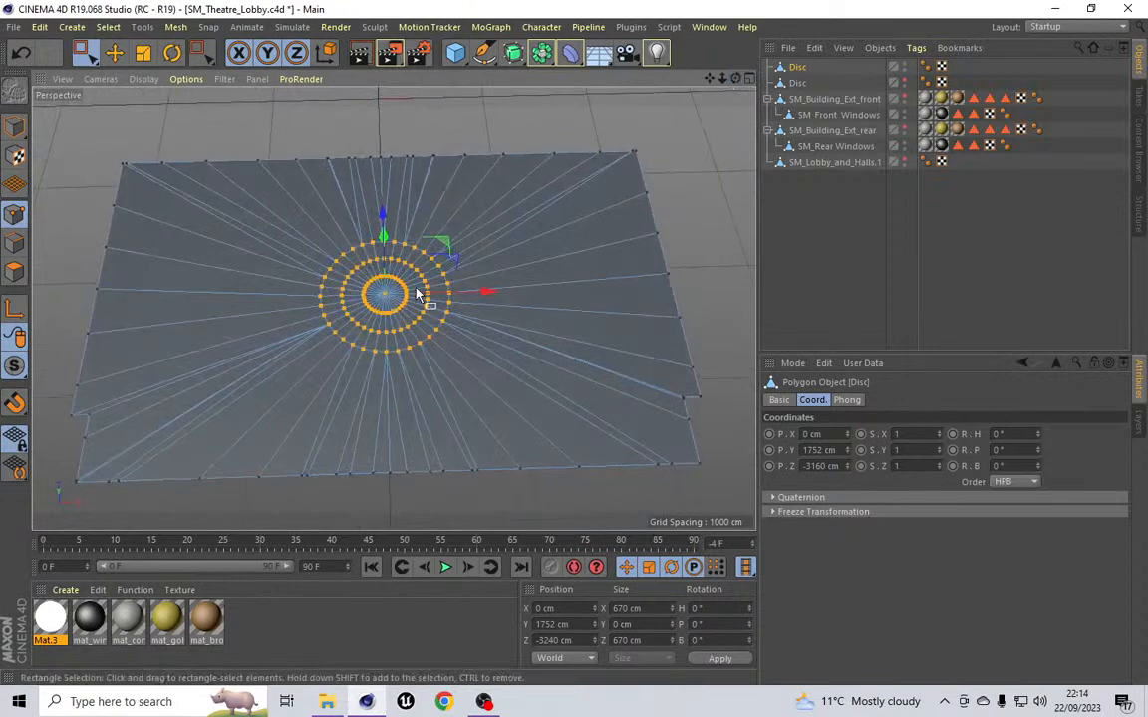
Step: Loop-select the disc's polygons inside its outer ring in polygon mode
scroll(417, 295, "up", 3)
scroll(417, 295, "up", 1)
scroll(277, 332, "up", 2)
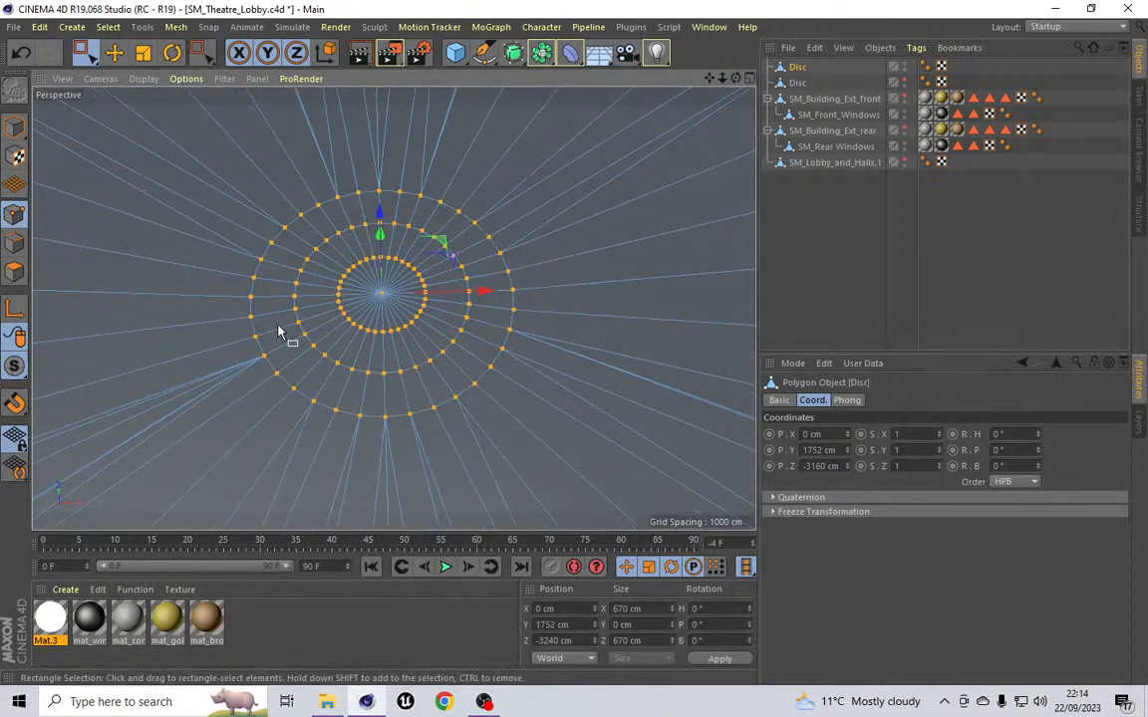
left_click(107, 27)
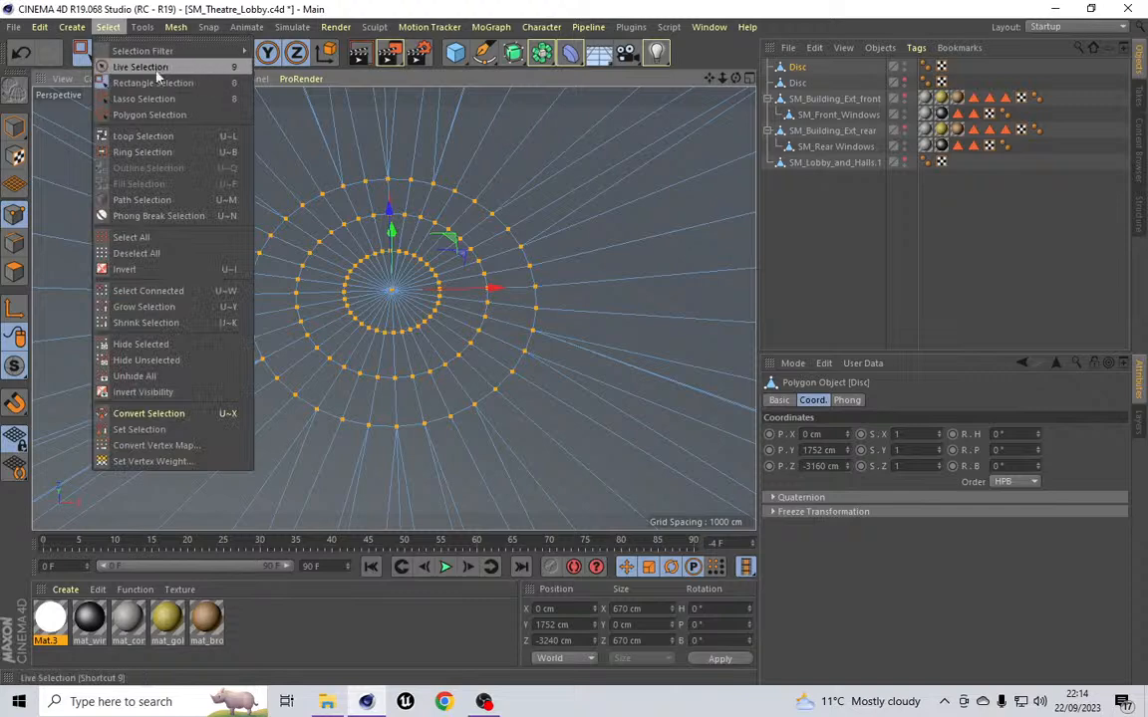
left_click(152, 138)
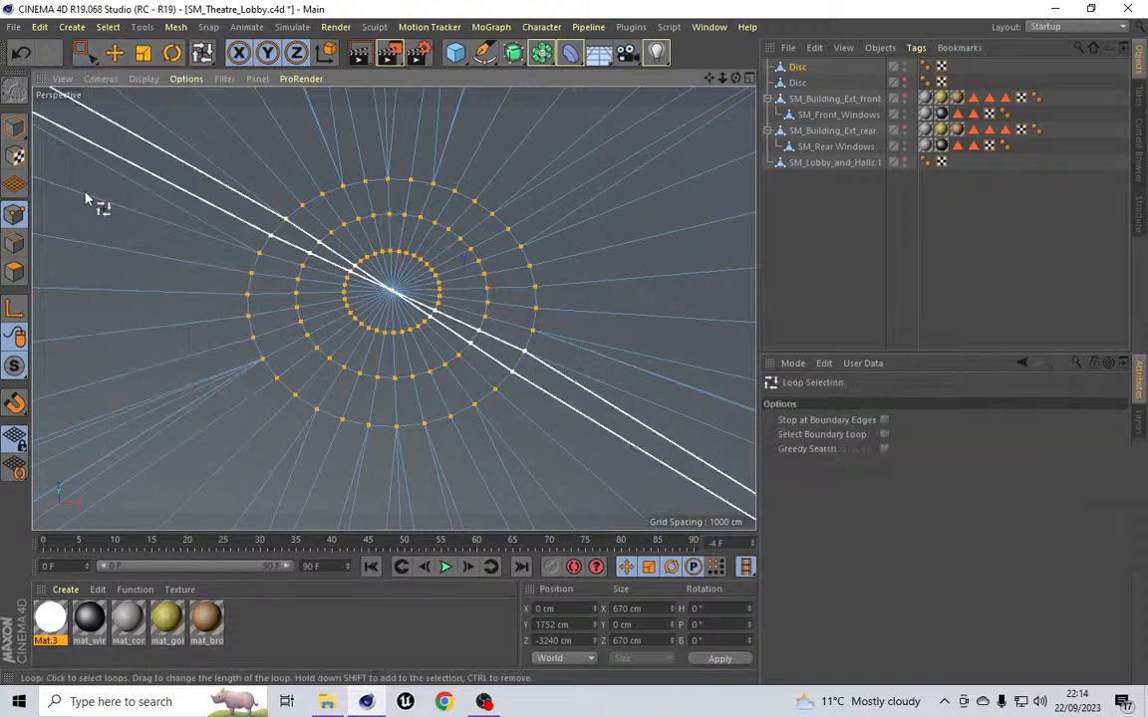
left_click(13, 272)
left_click(299, 362)
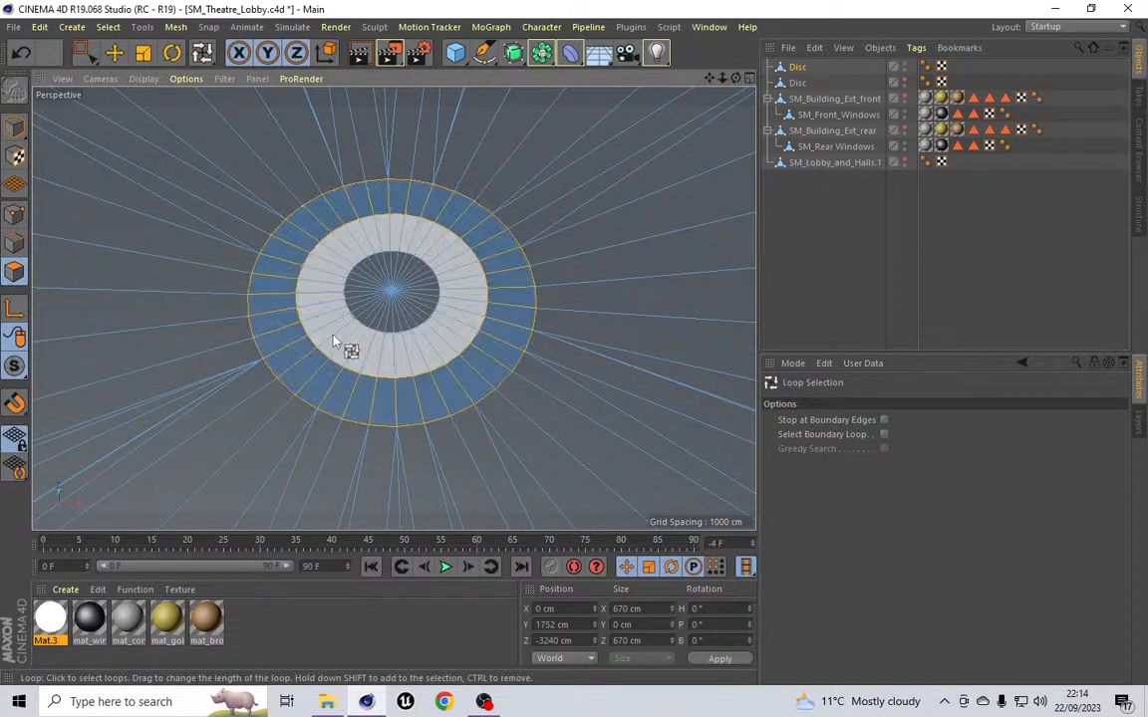
left_click(353, 333, "shift")
left_click(380, 318, "shift")
left_click_drag(736, 78, 710, 16)
left_click_drag(735, 78, 735, 42)
Step: Extrude the selected polygons with an offset of -50 cm
left_click(173, 28)
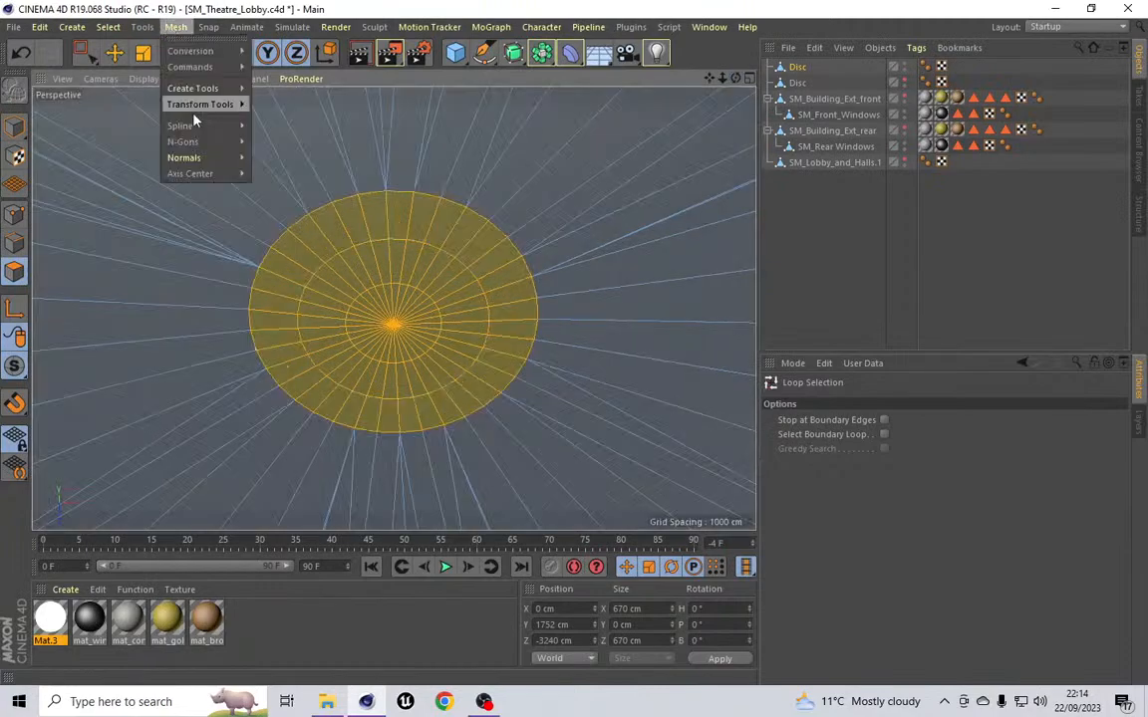
mouse_move(194, 87)
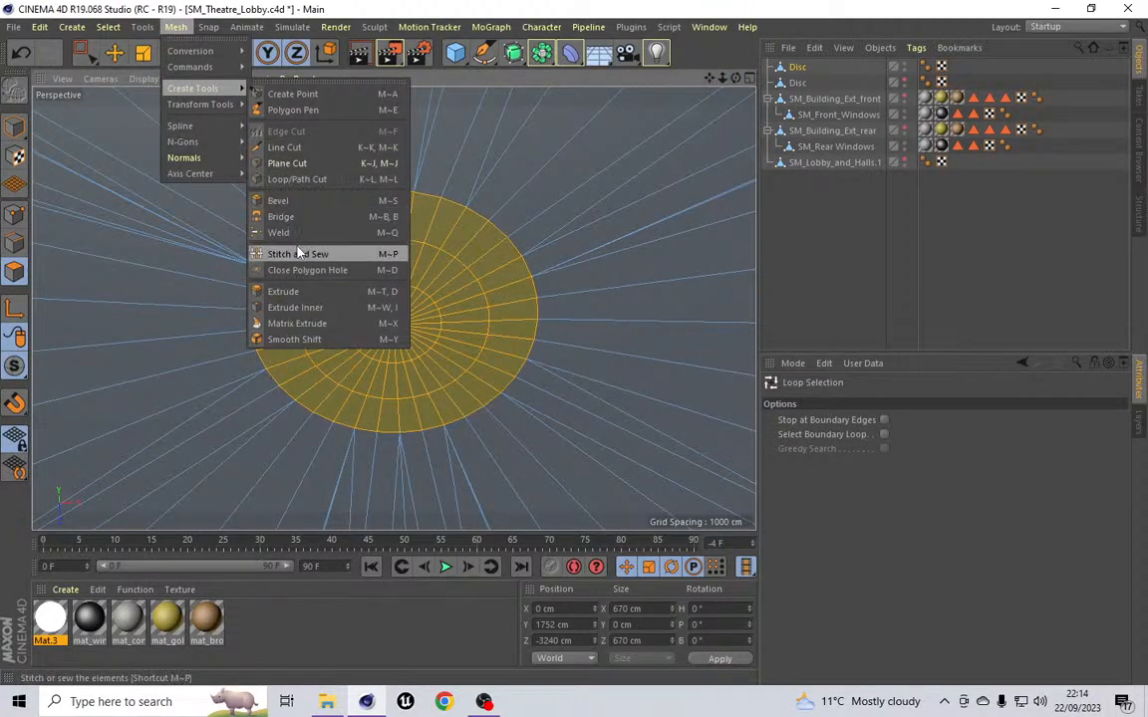
left_click(325, 297)
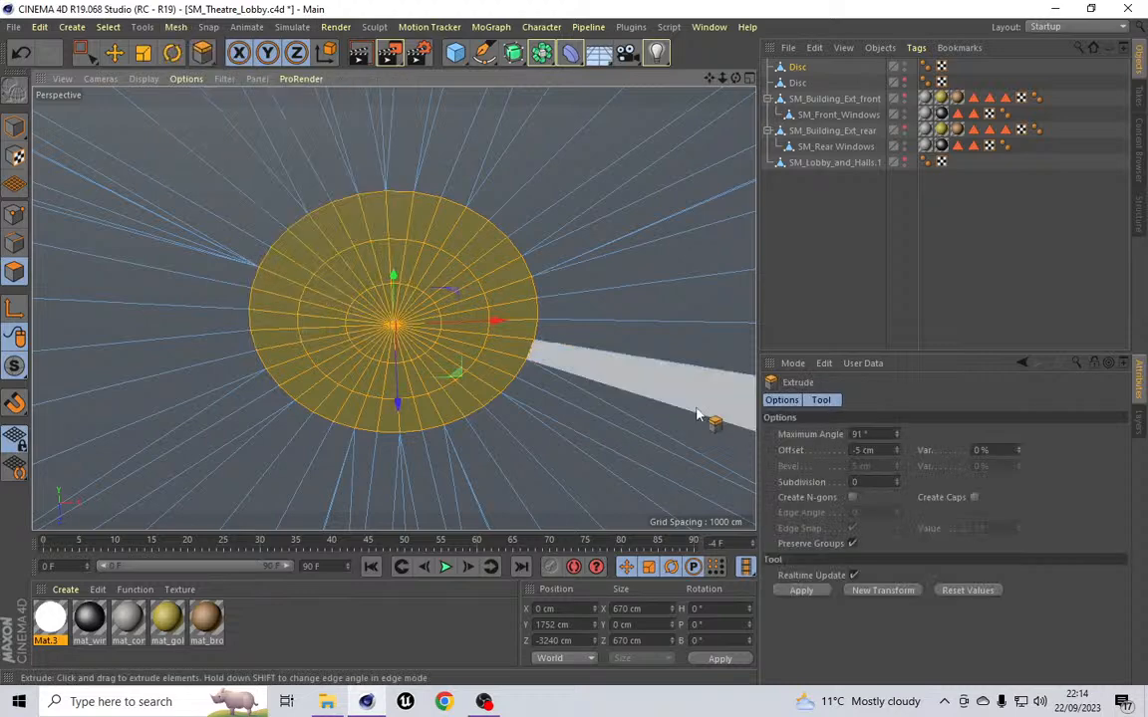
left_click(862, 454)
type("0")
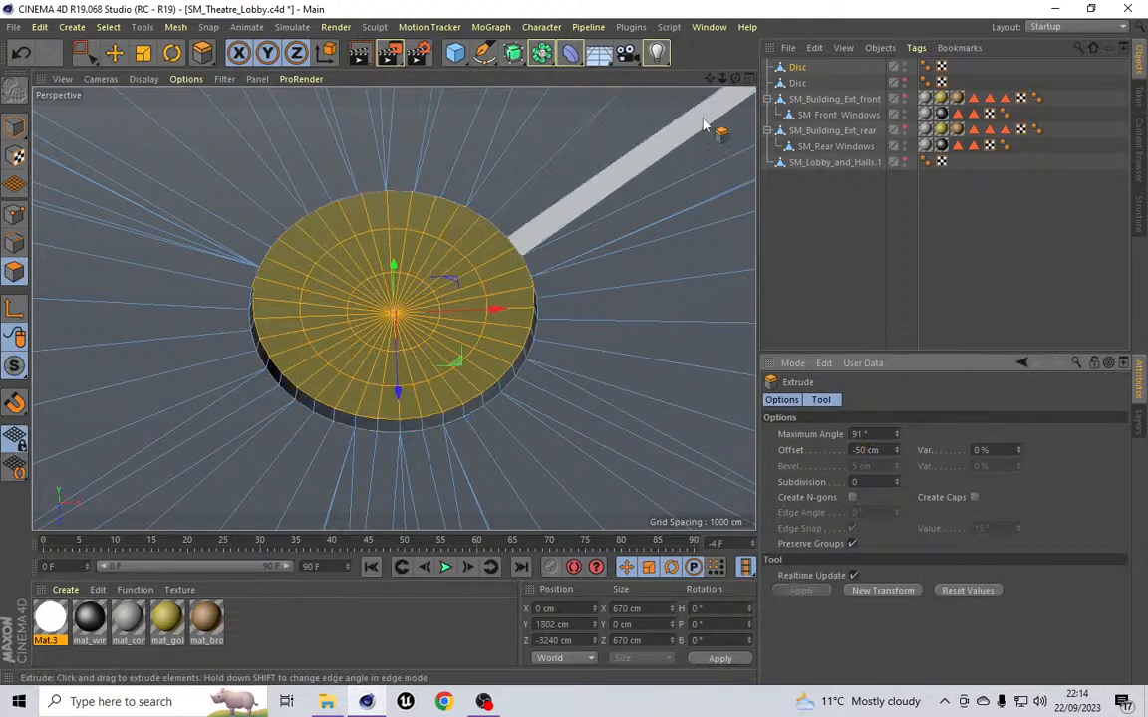
Step: Move the extruded top polygons up to a Y position of 1900 cm
left_click_drag(735, 78, 734, 129)
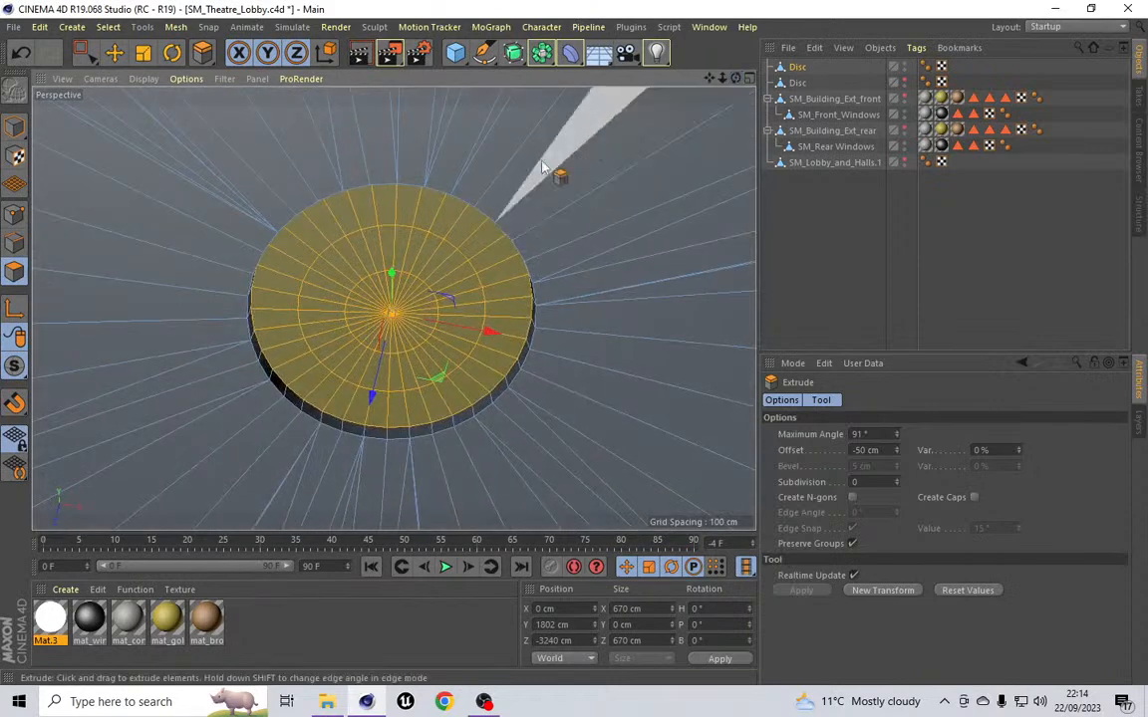
scroll(443, 237, "up", 1)
scroll(443, 237, "up", 1)
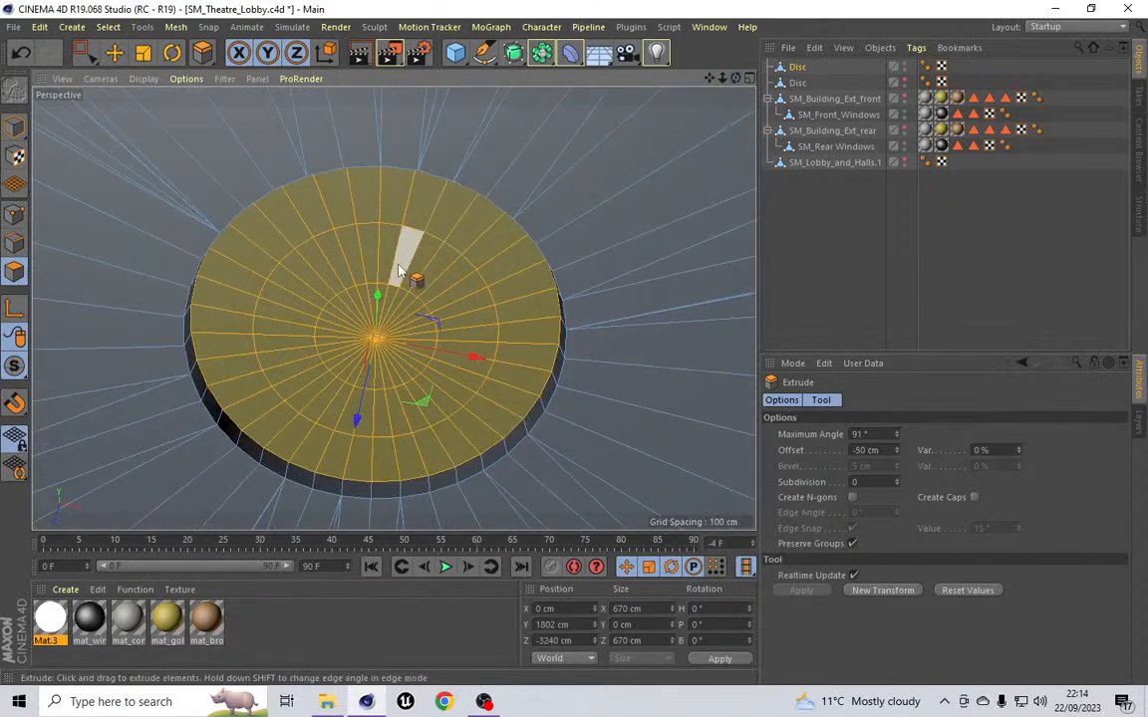
left_click(108, 27)
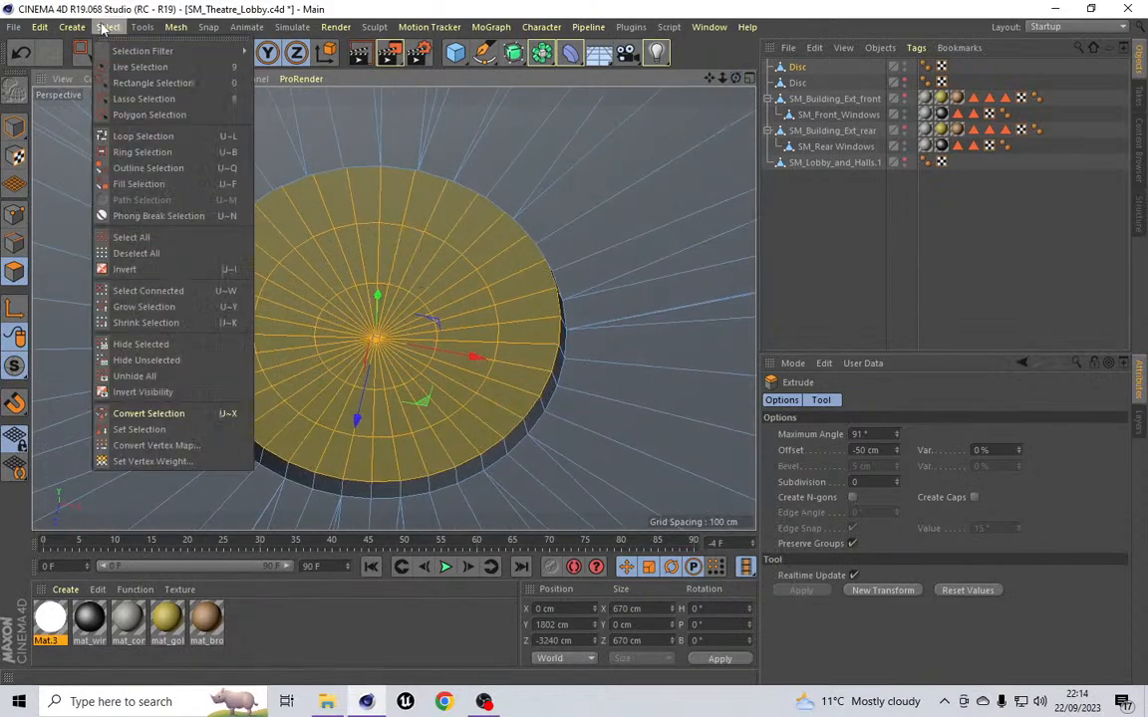
left_click(143, 138)
left_click(14, 242)
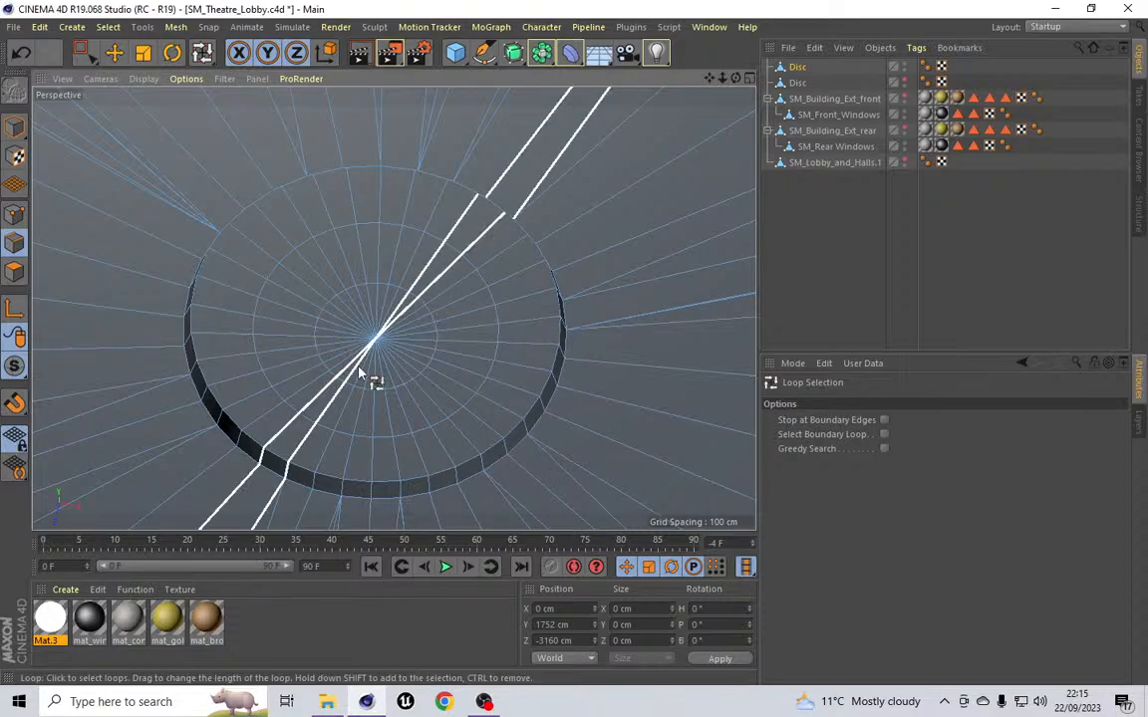
left_click_drag(735, 78, 735, 257)
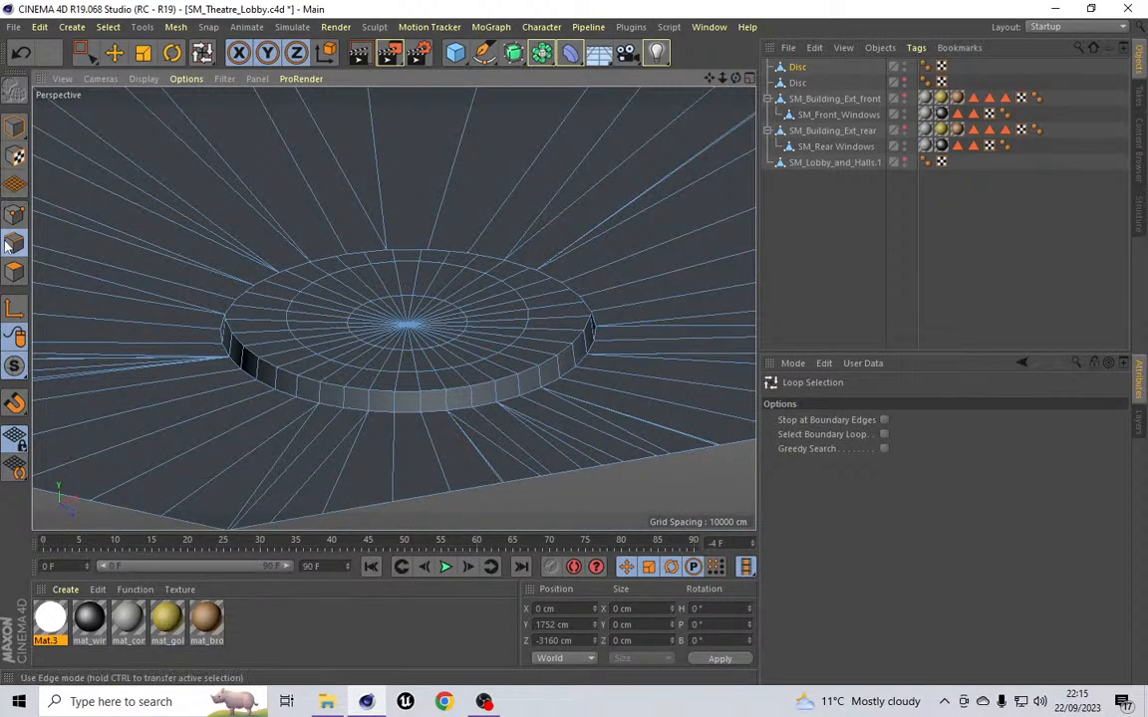
left_click(14, 271)
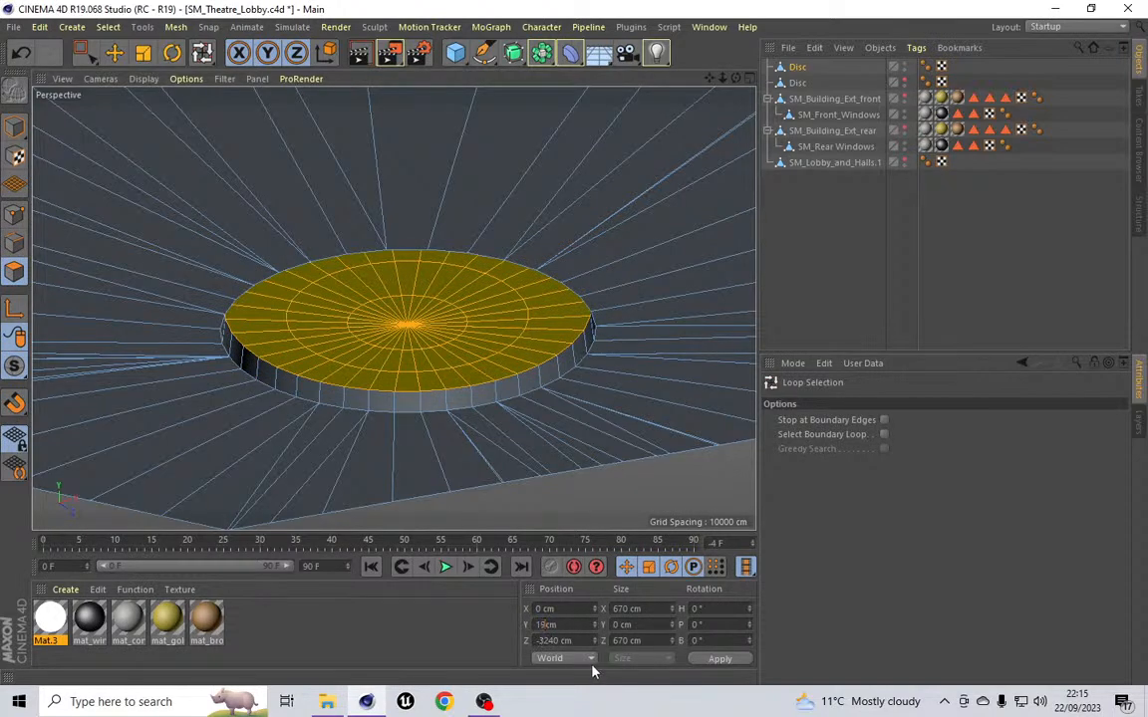
left_click(709, 662)
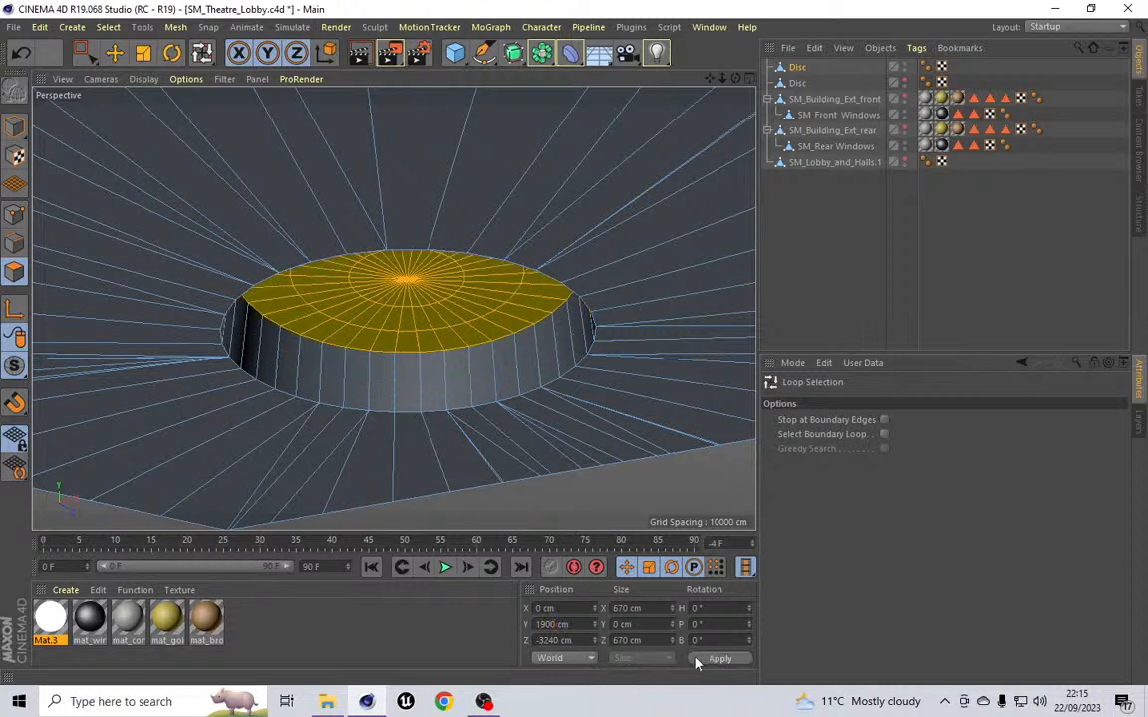
Step: Show the front building model and lower the disc object to a Y position of 1676 cm
left_click(903, 97)
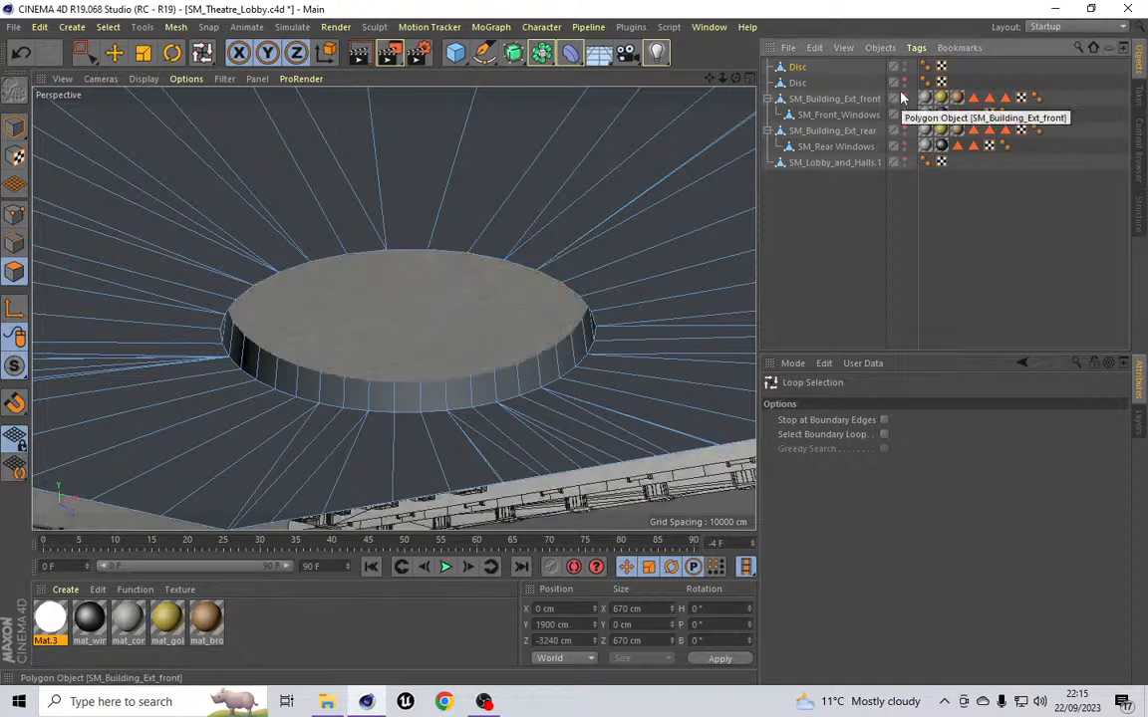
mouse_move(737, 77)
left_mouse_down()
mouse_move(787, 112)
mouse_move(783, 160)
mouse_move(758, 62)
mouse_move(767, 140)
mouse_move(763, 107)
mouse_move(740, 87)
left_mouse_up()
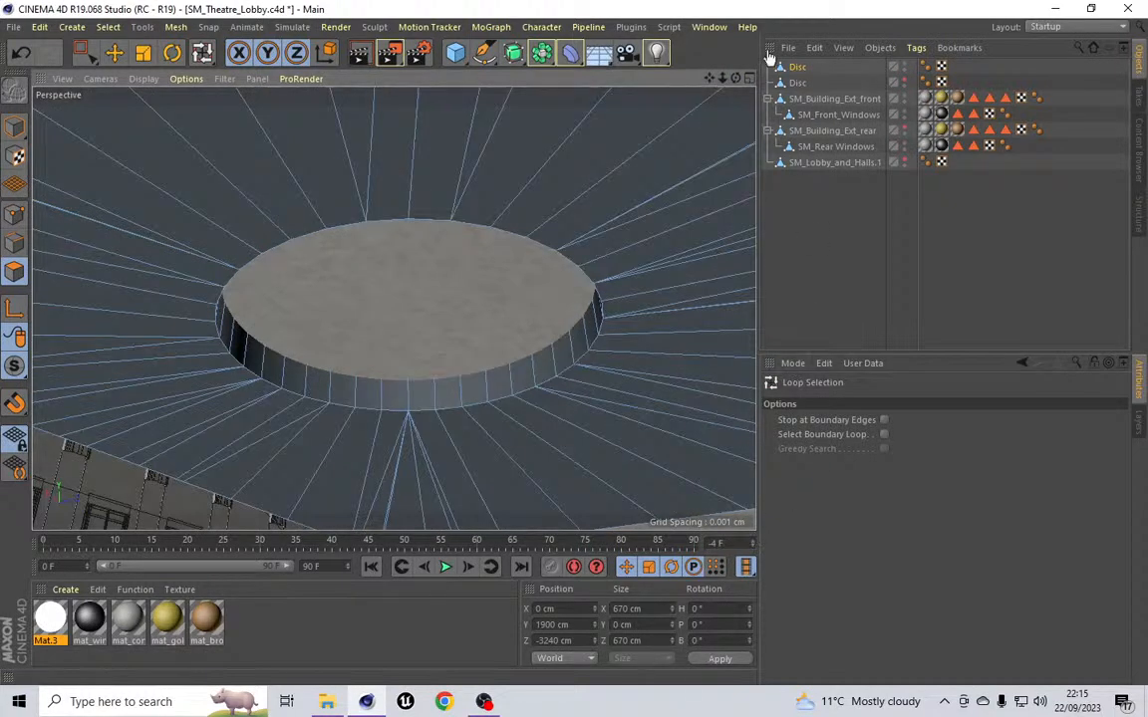
left_click(797, 66)
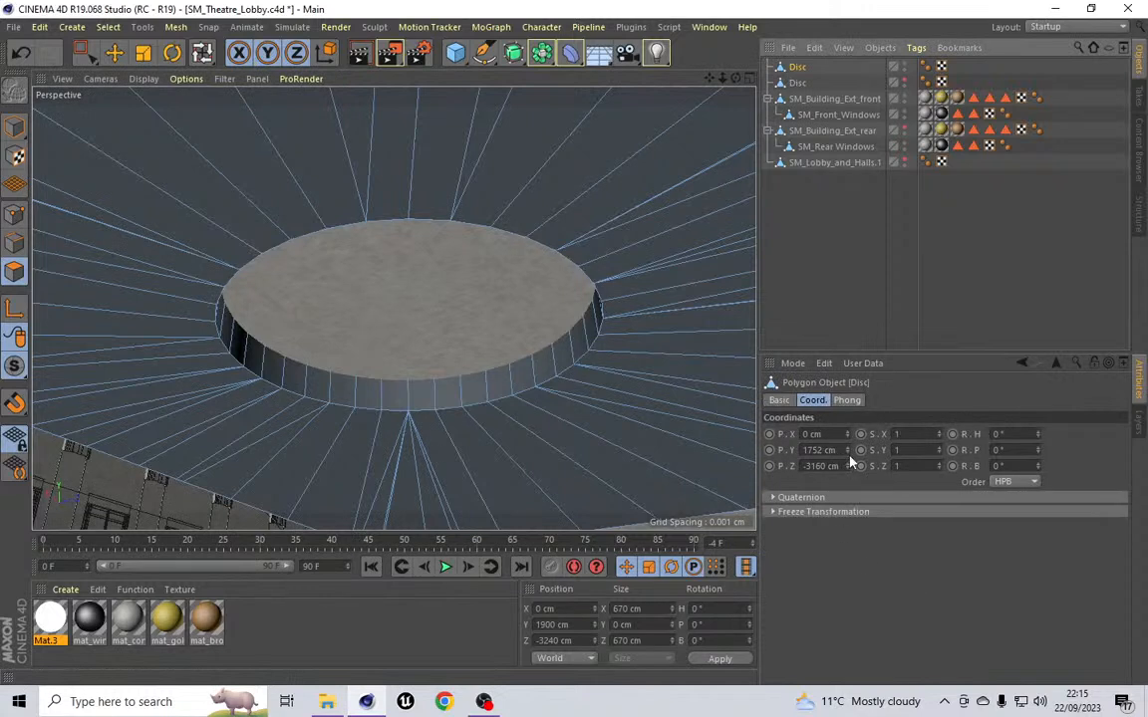
left_click_drag(848, 453, 848, 452)
left_click_drag(710, 78, 395, 310)
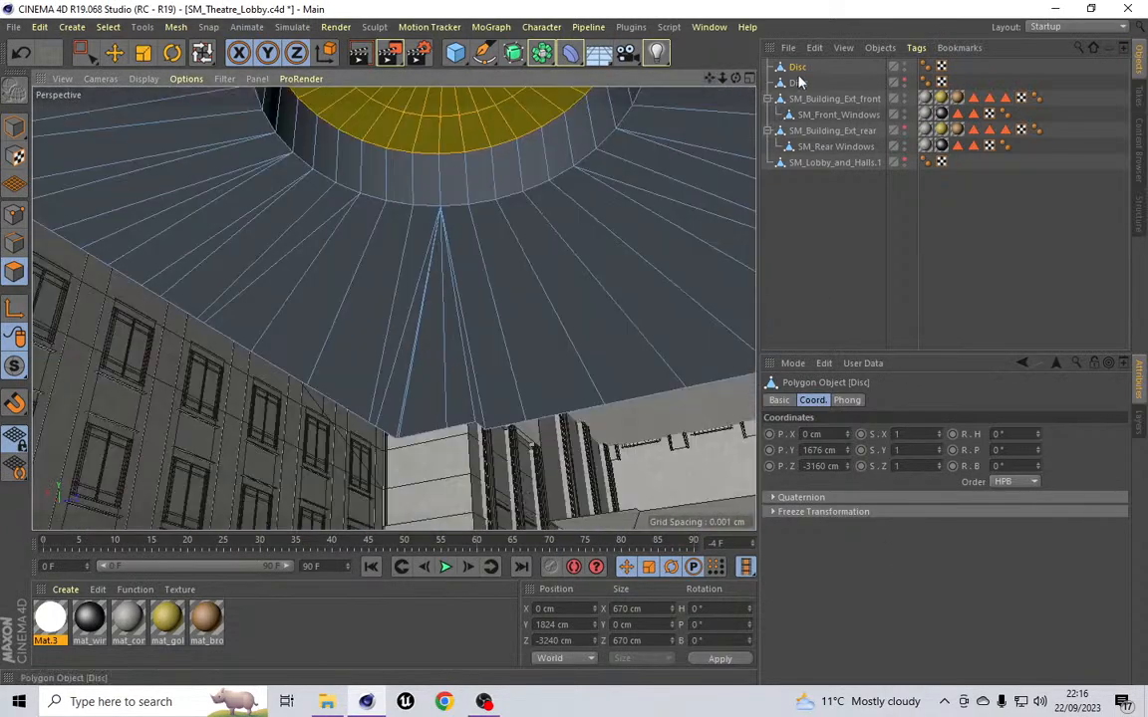
Step: Toggle the building models' visibility to inspect the disc's placement below the lobby ceiling
left_click(903, 159)
left_click_drag(710, 80, 394, 308)
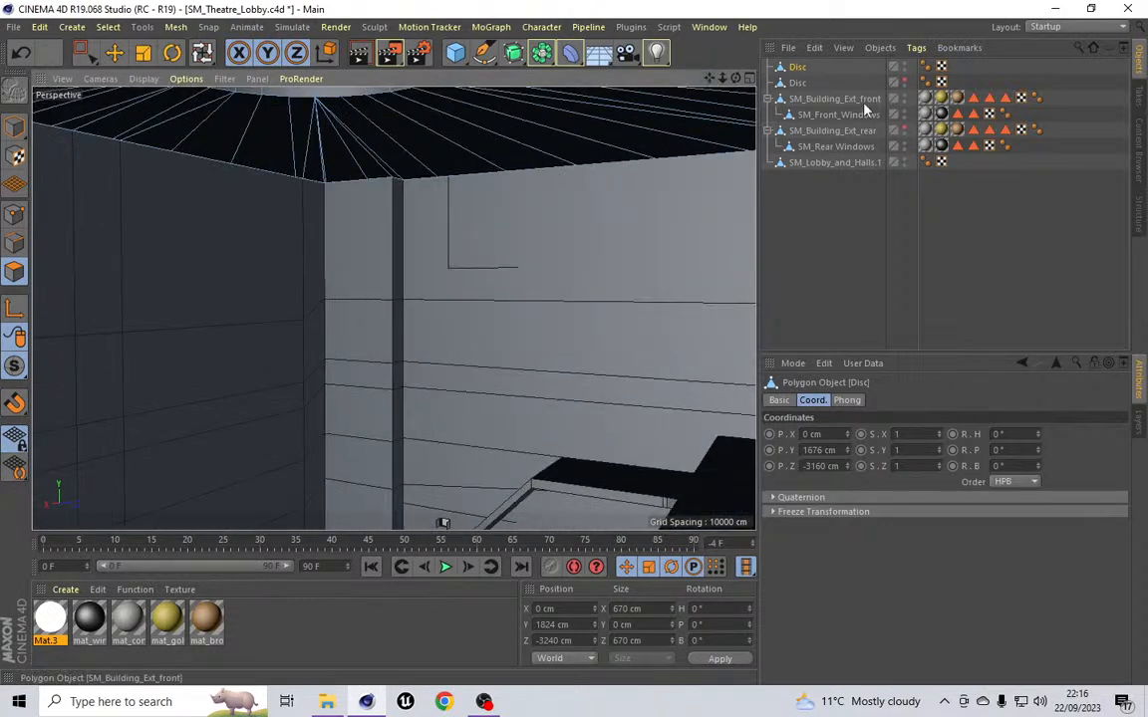
double_click(904, 160)
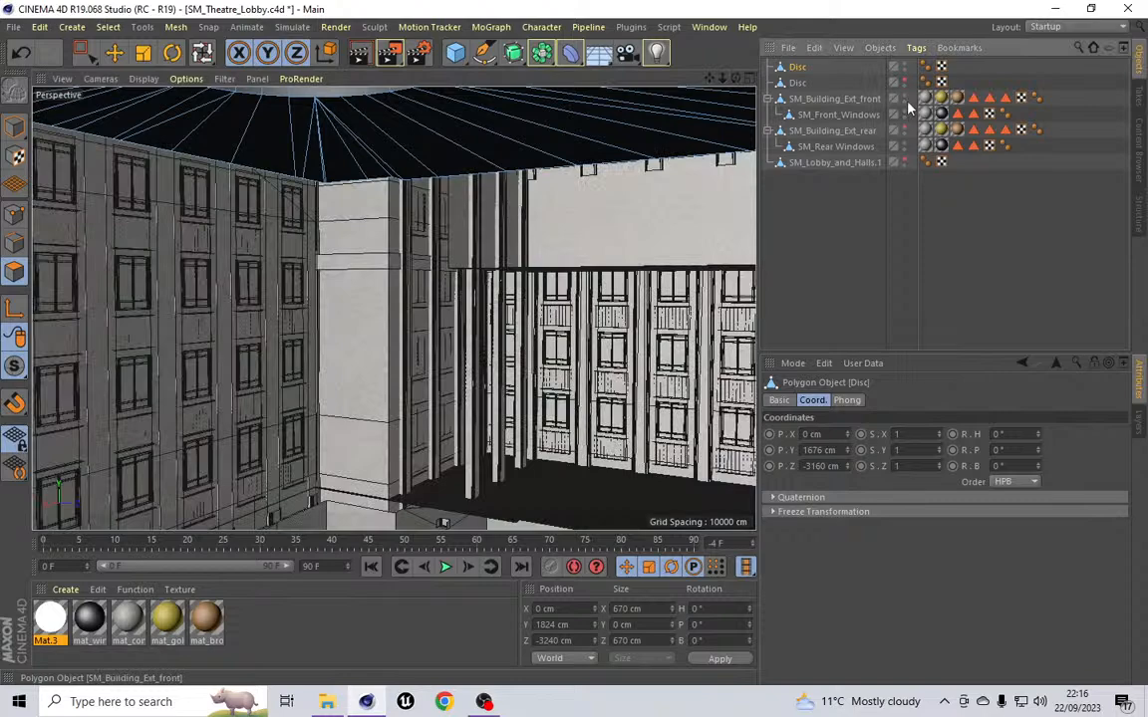
double_click(905, 97)
left_click_drag(736, 78, 713, 269)
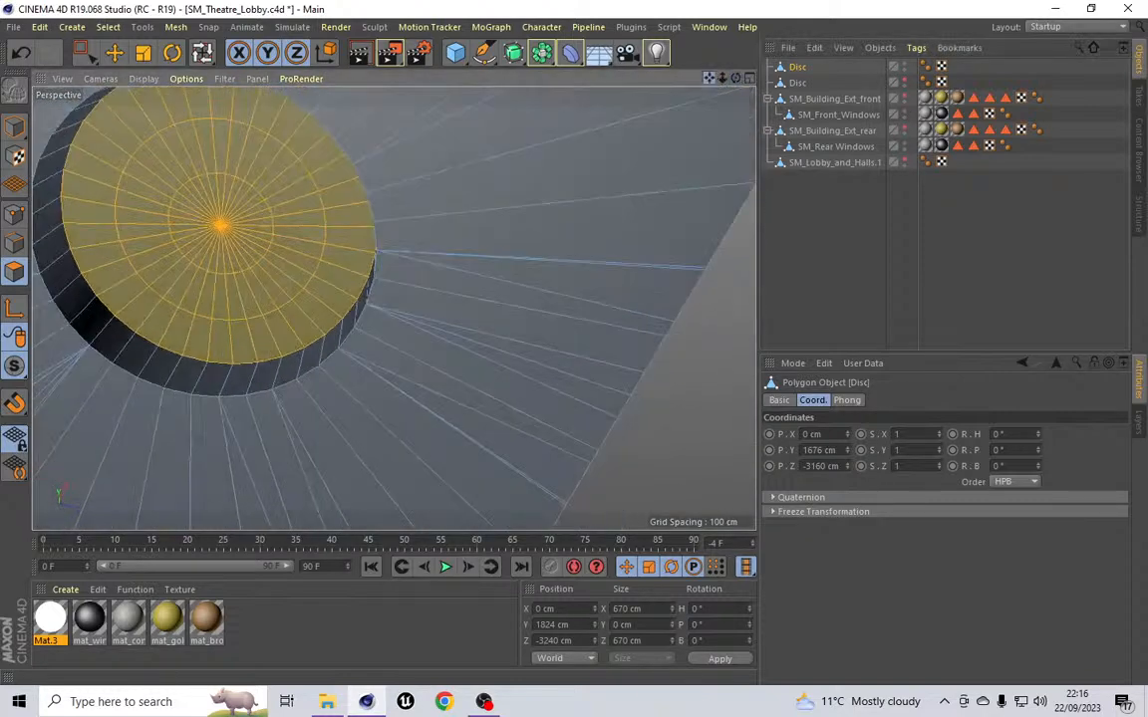
left_click_drag(708, 78, 901, 124)
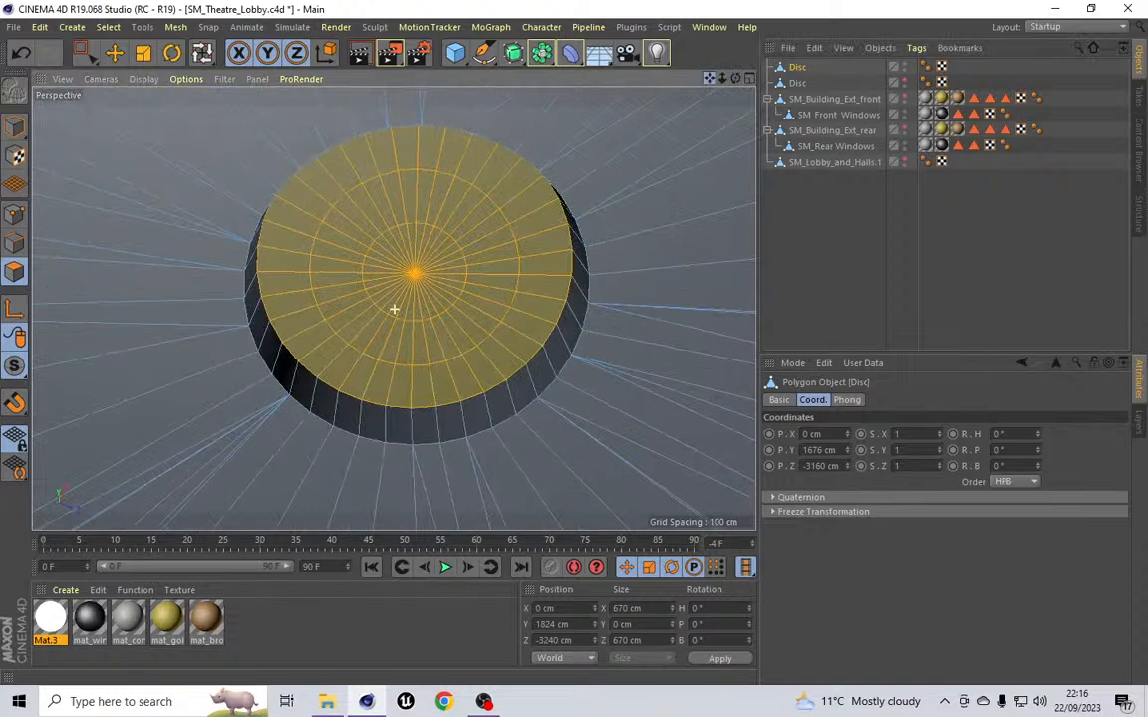
Step: Loop-select the two inner edge rings of the disc's top and move them to Y 1775 cm
left_click(15, 242)
key("u")
key("l")
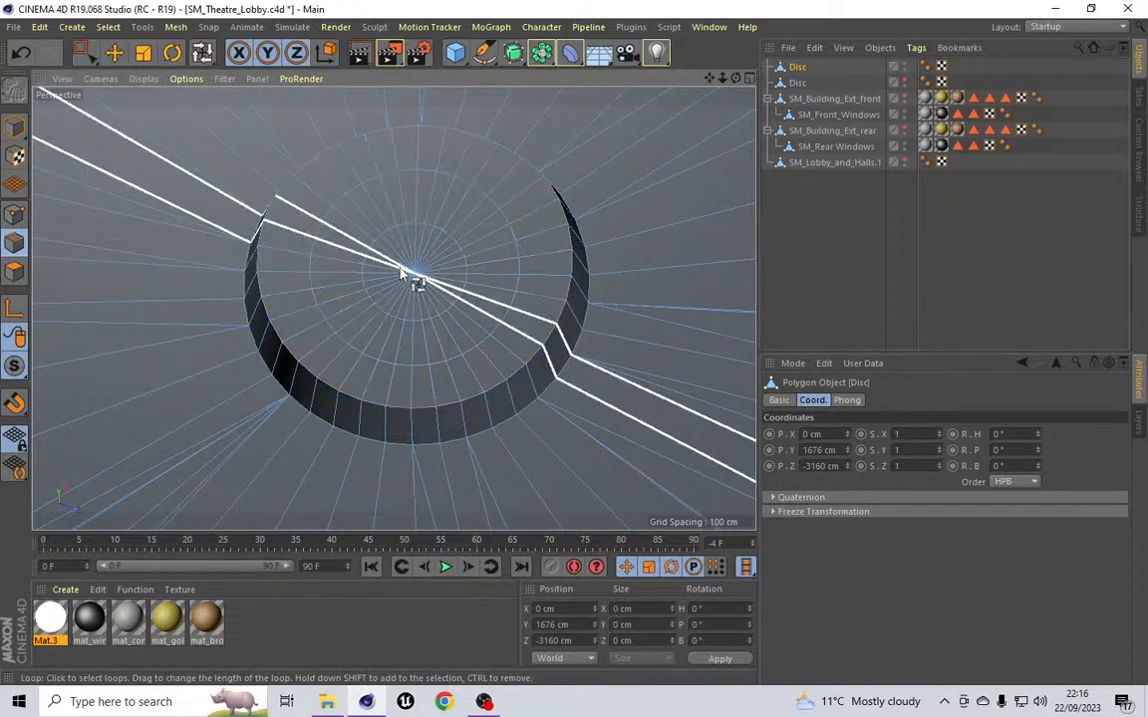
left_click(445, 181)
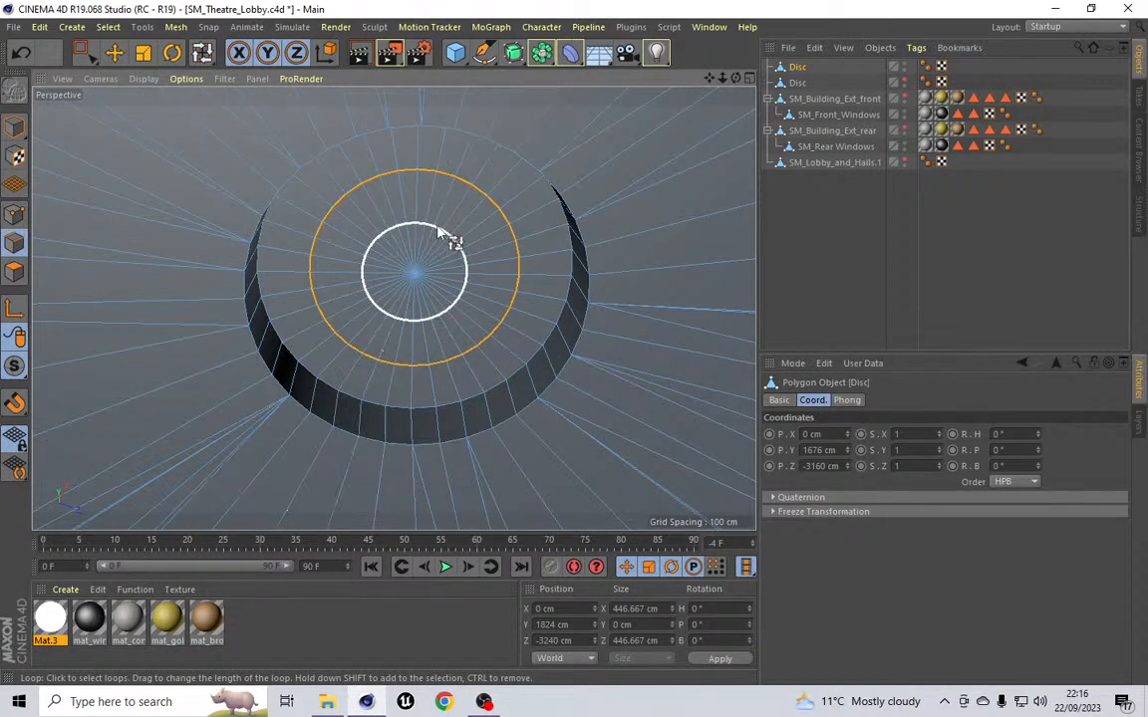
left_click(438, 232, "shift")
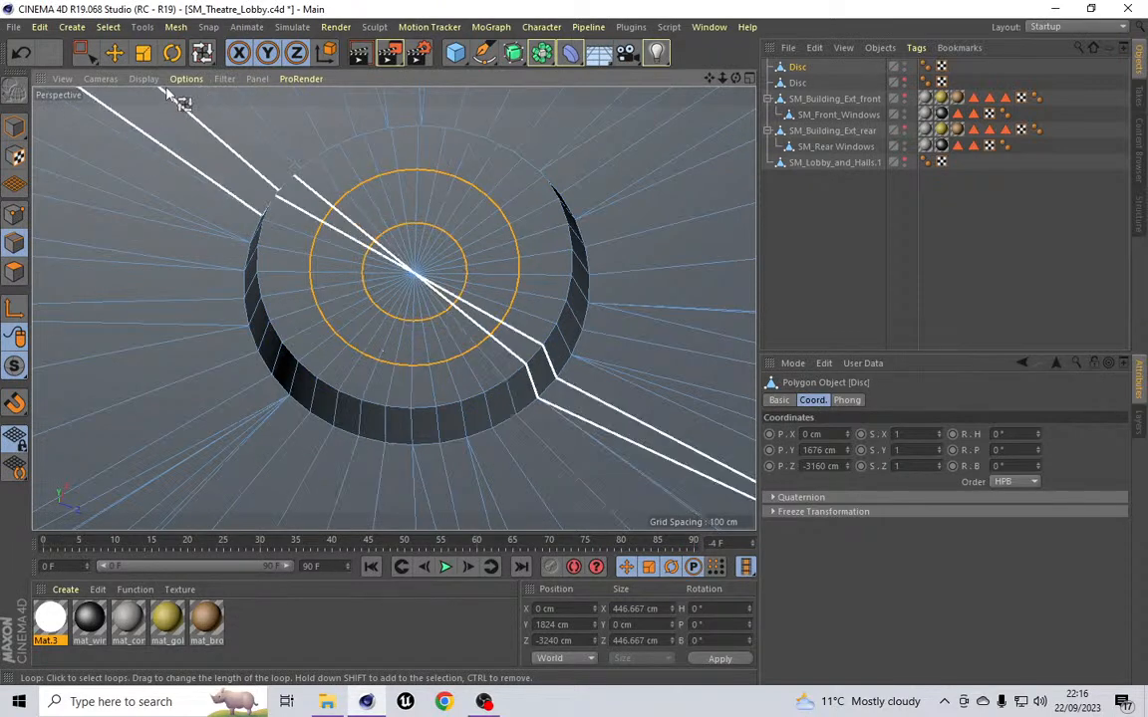
left_click(115, 56)
left_click_drag(409, 244, 420, 265)
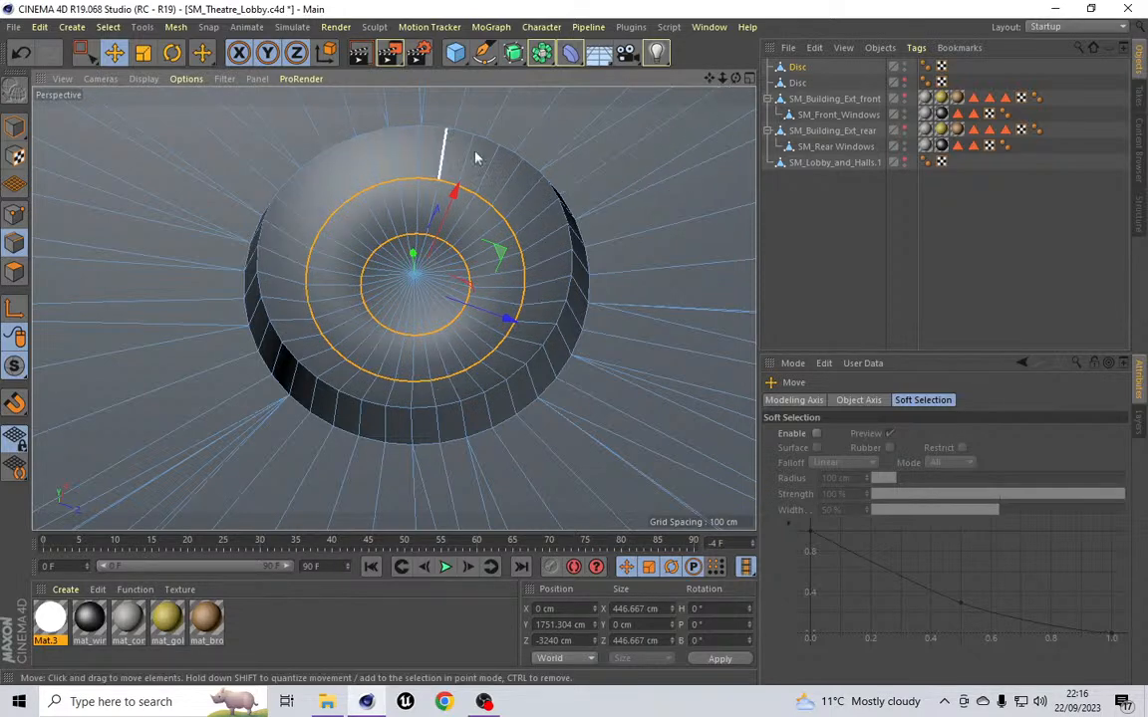
mouse_move(735, 78)
left_mouse_down()
mouse_move(775, 53)
mouse_move(785, 28)
mouse_move(769, 55)
mouse_move(728, 77)
left_mouse_up()
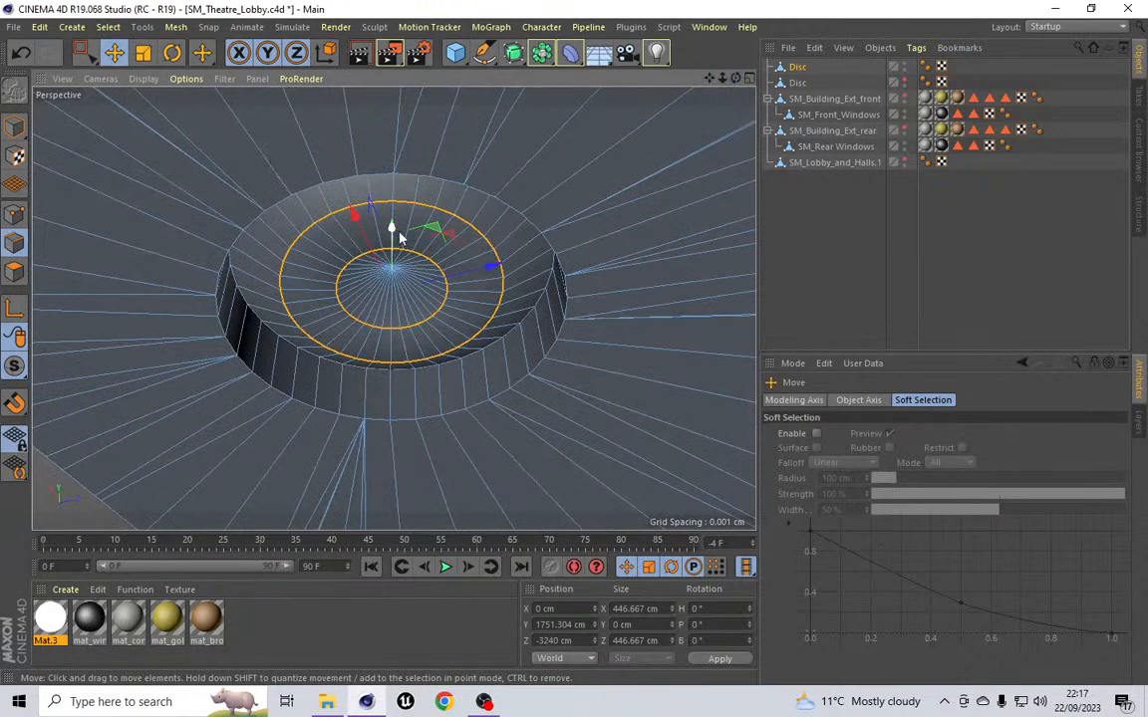
left_click_drag(393, 230, 395, 229)
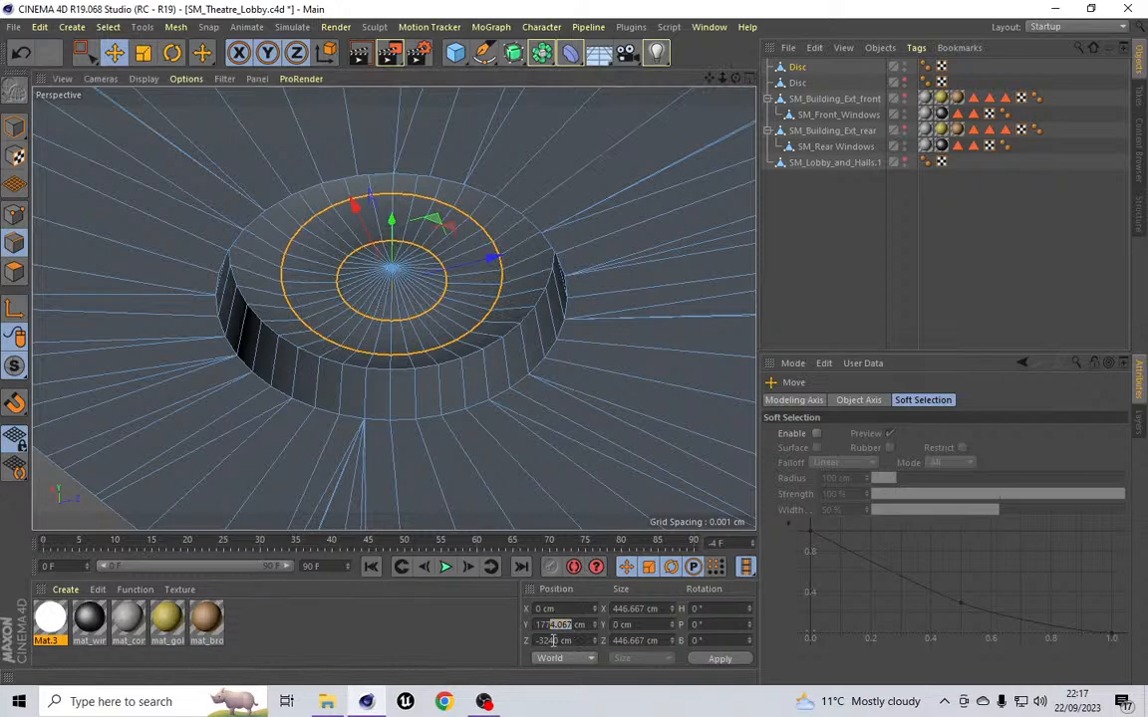
key("Return")
left_click_drag(735, 80, 735, 108)
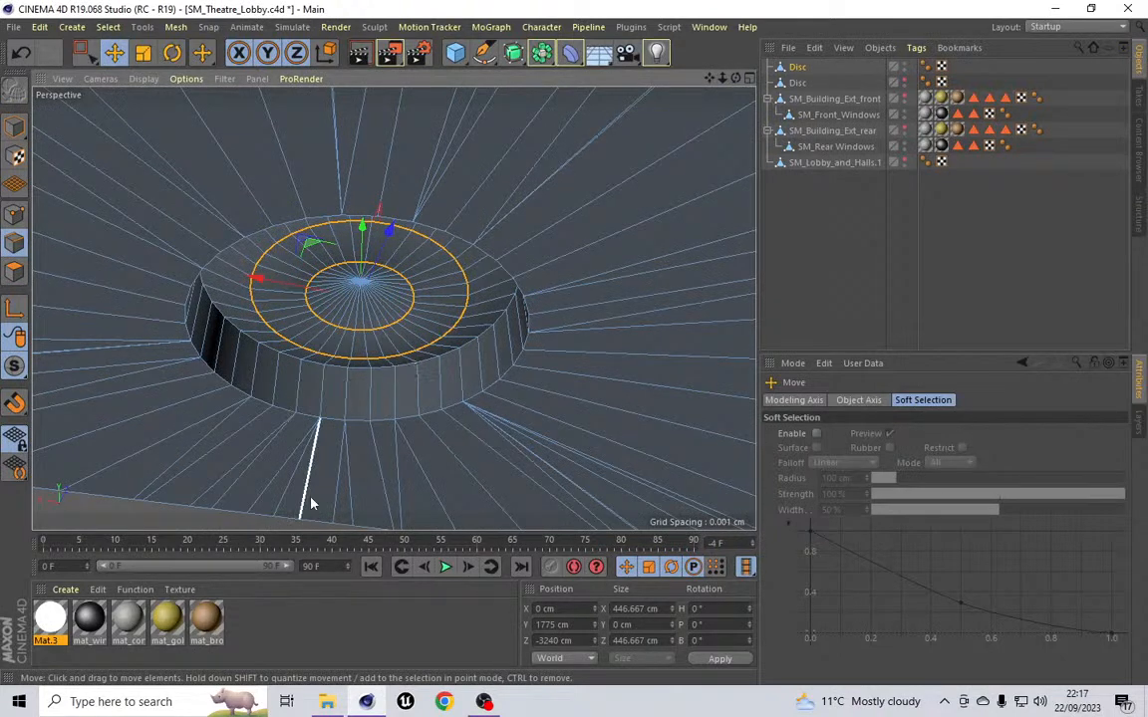
Step: Bevel the disc's outer top edge loop with a 5 cm offset and 3 subdivisions
left_click(107, 27)
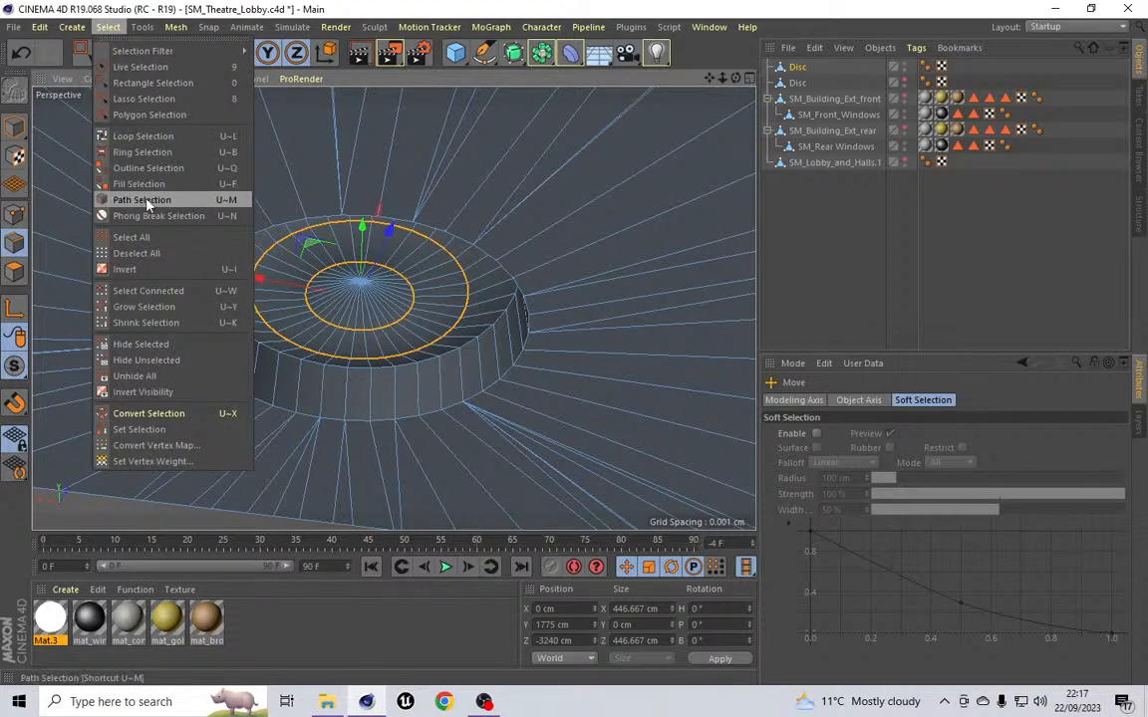
left_click(141, 137)
left_click(255, 232)
left_click(176, 29)
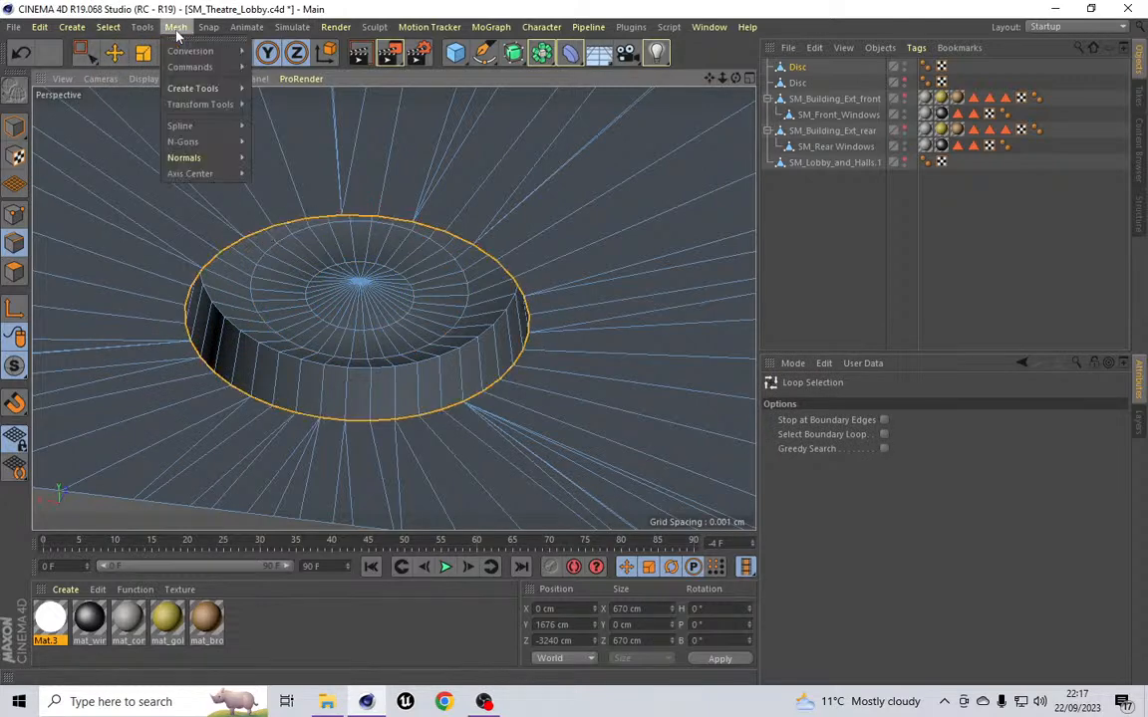
mouse_move(221, 88)
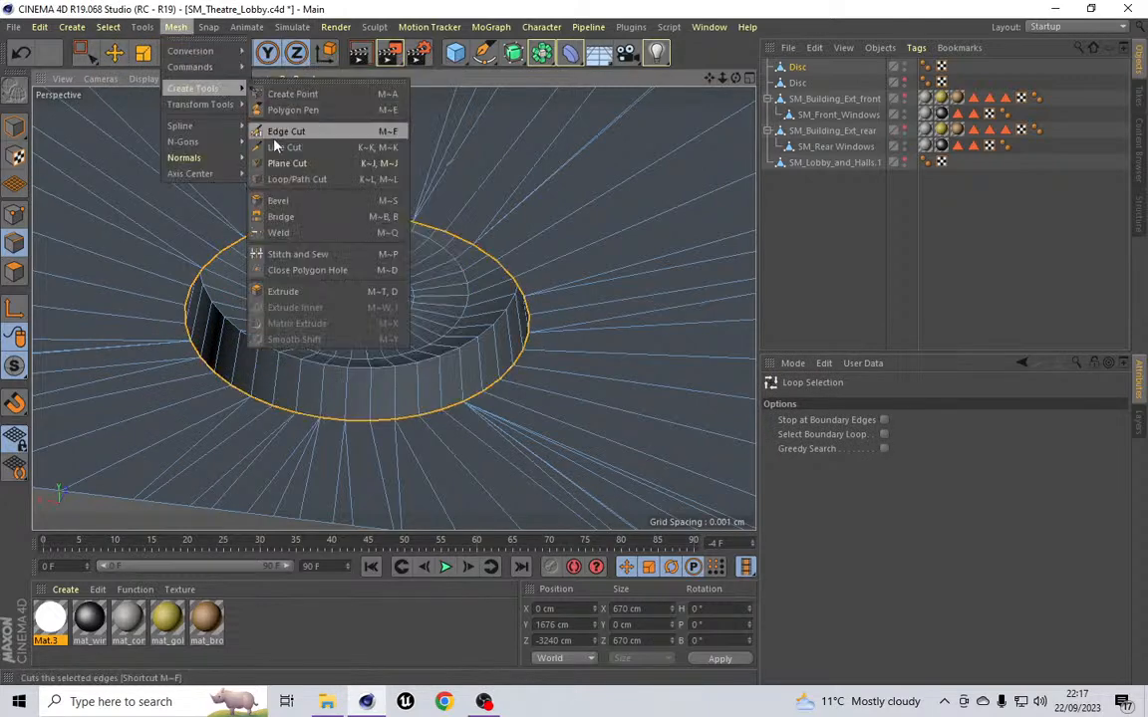
left_click(292, 204)
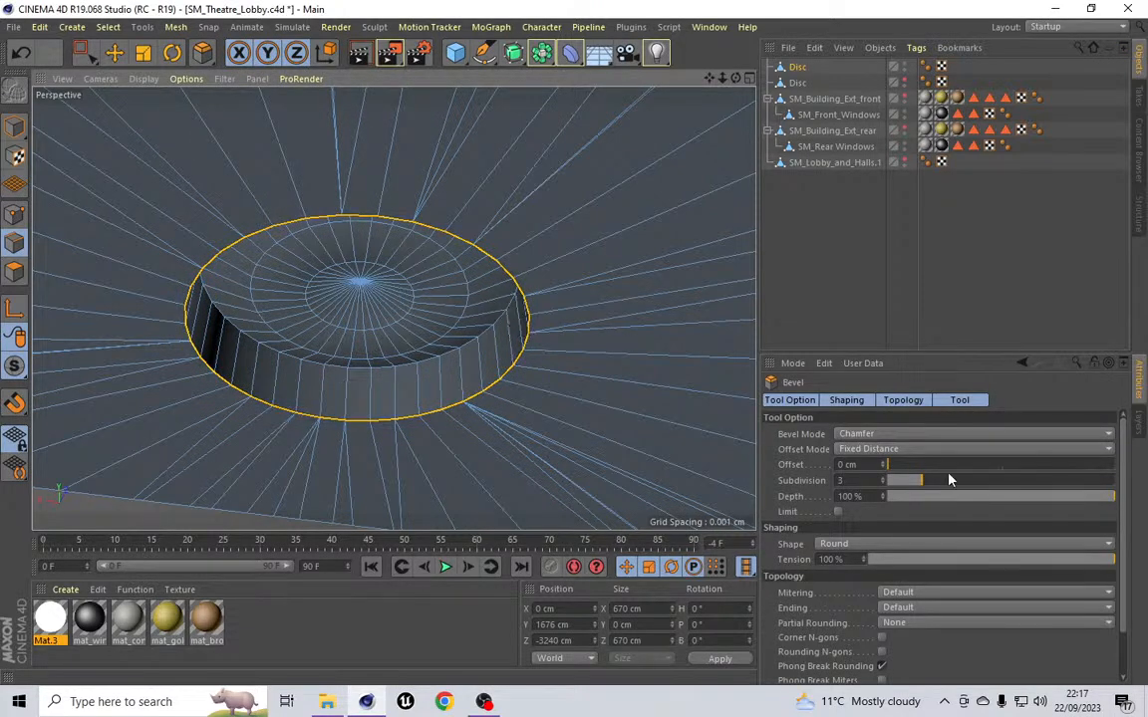
left_click(855, 465)
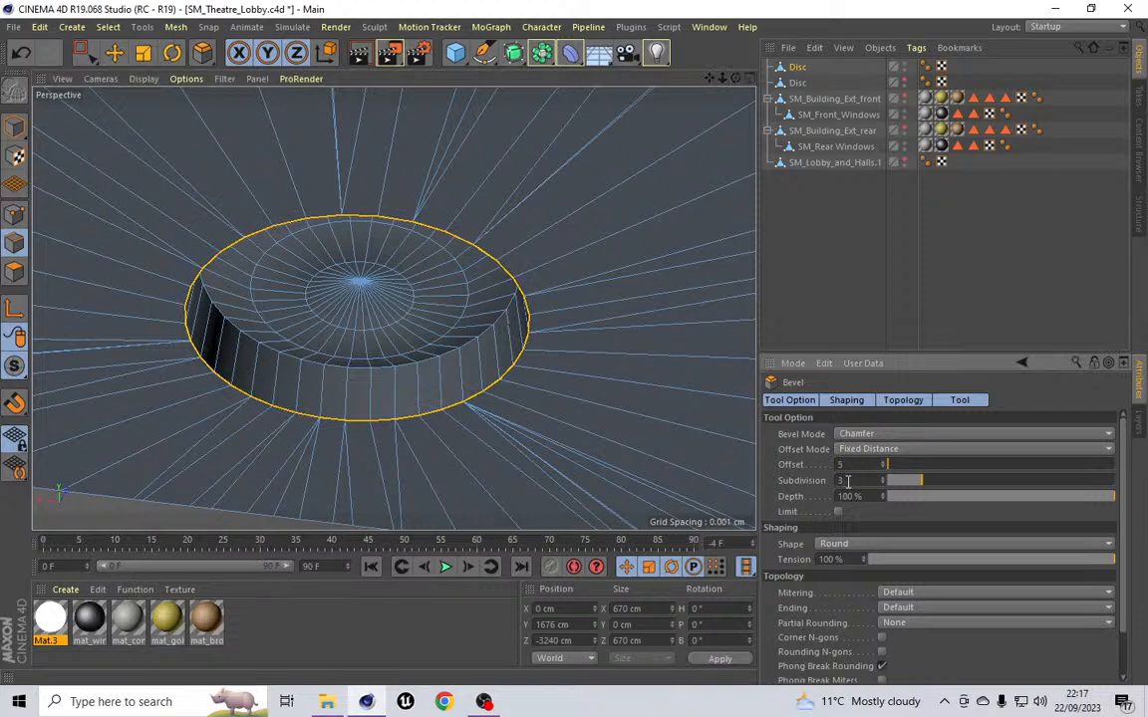
key("Return")
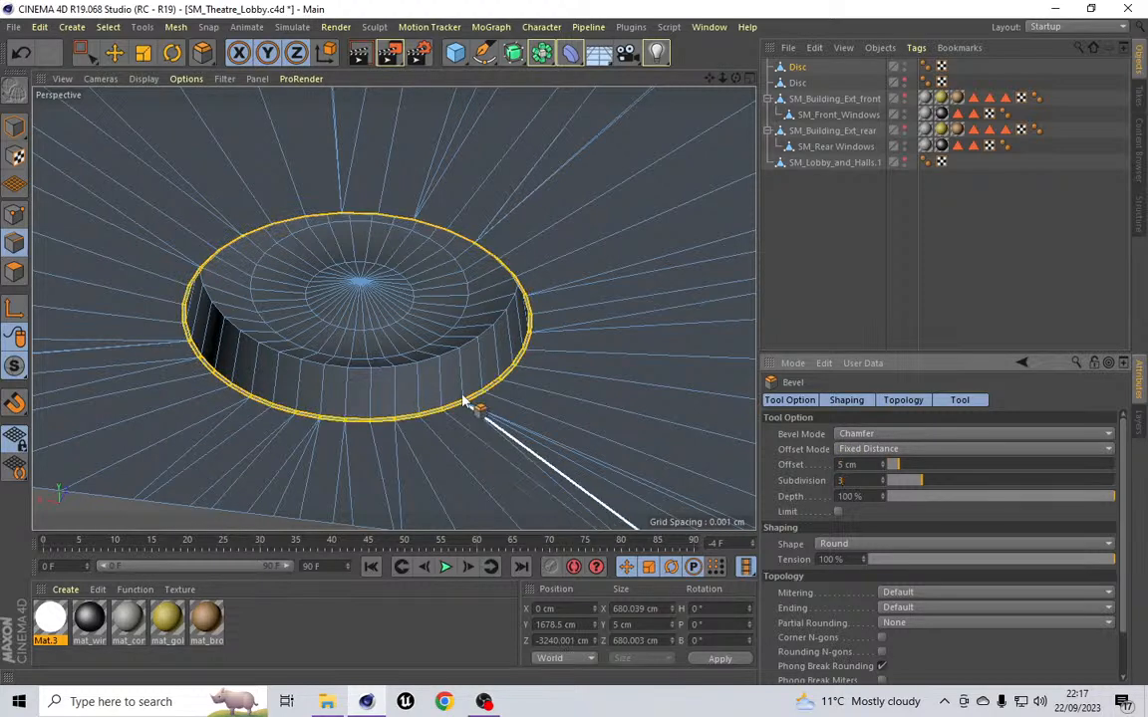
Step: Bevel the inner edge loop around the disc's recessed top with a 5 cm offset
scroll(461, 372, "up", 8)
scroll(491, 398, "up", 2)
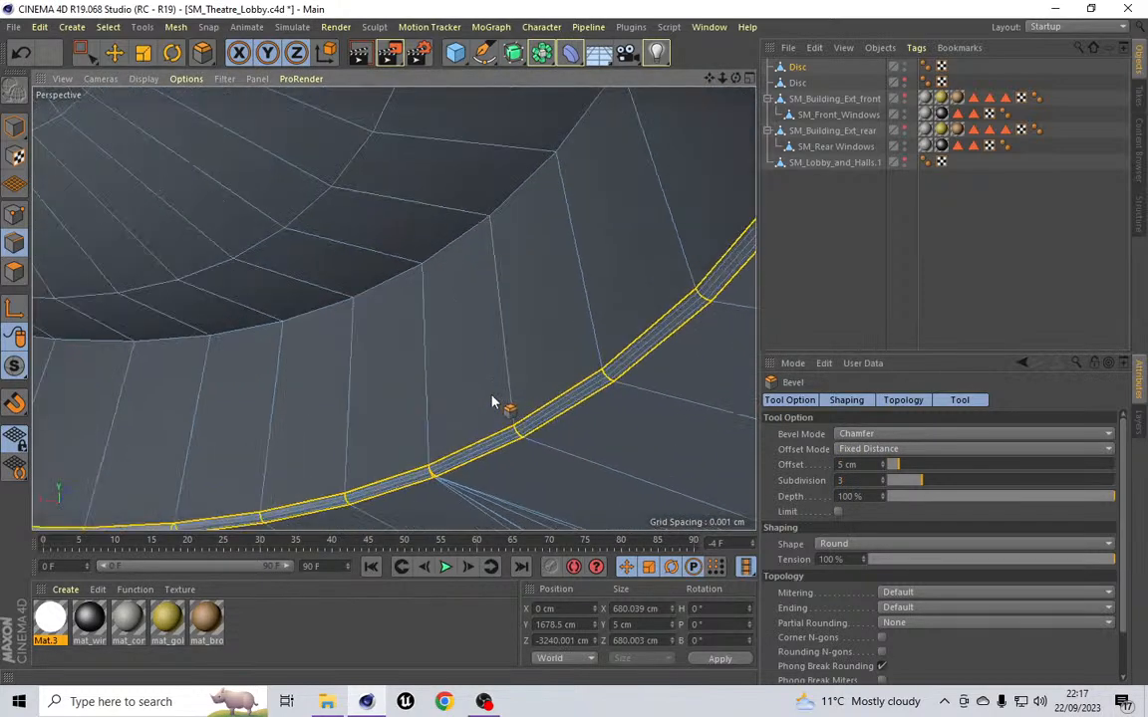
left_click(108, 27)
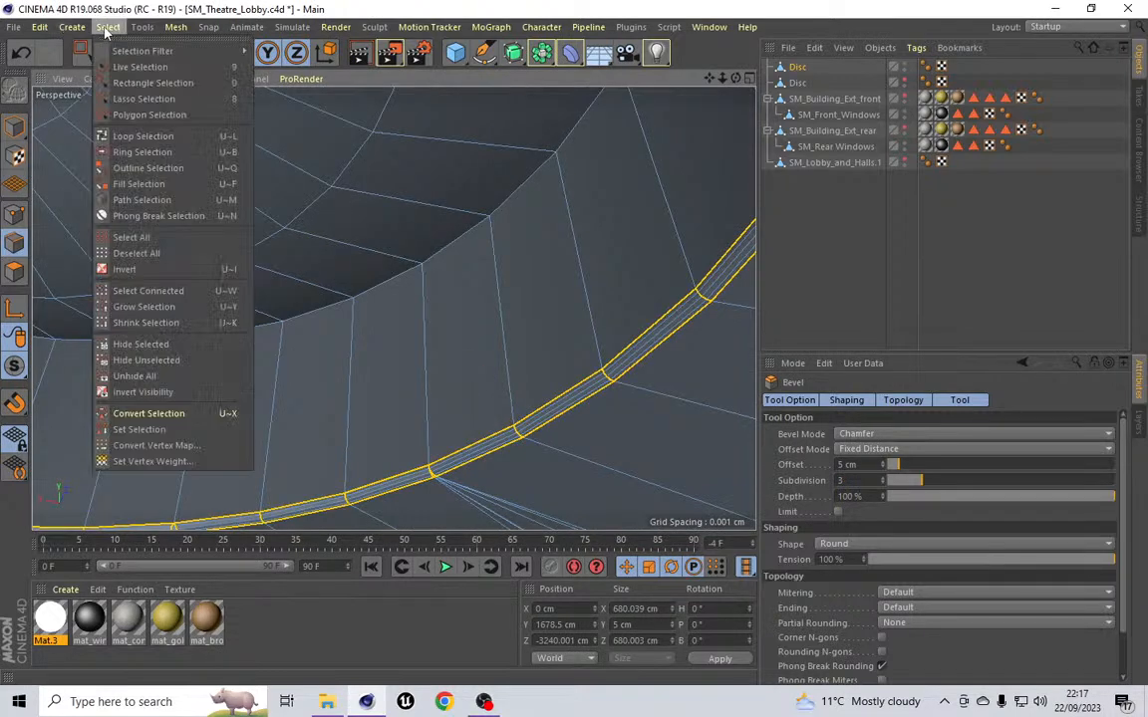
left_click(121, 133)
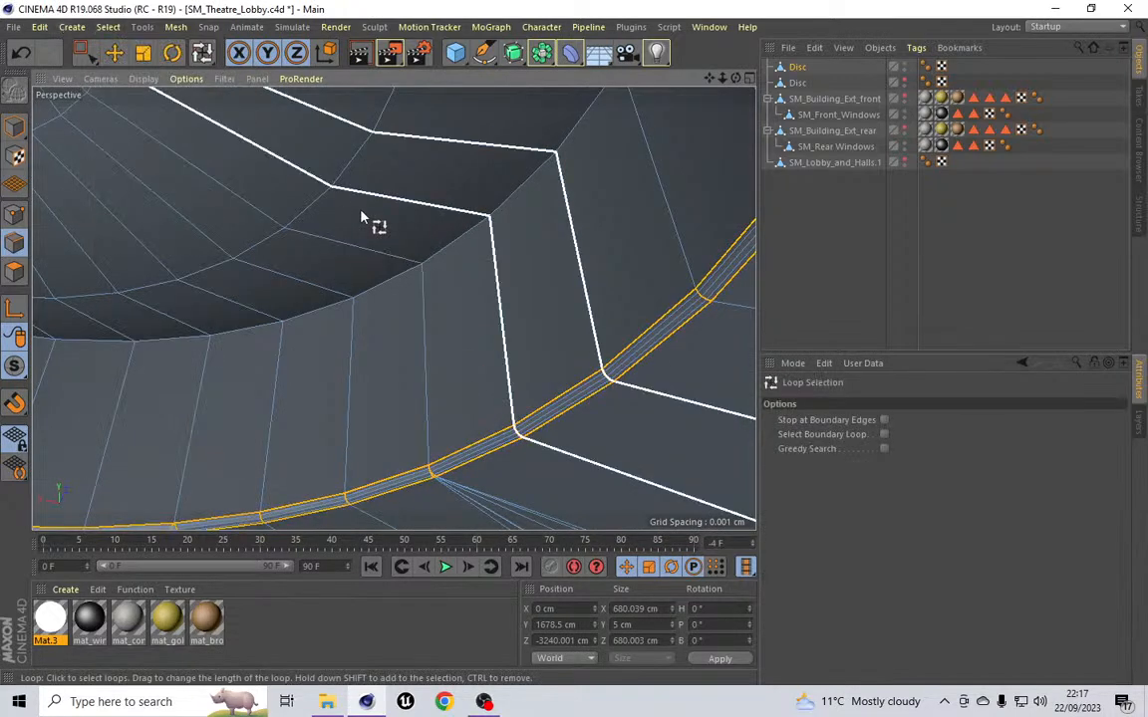
left_click(525, 204)
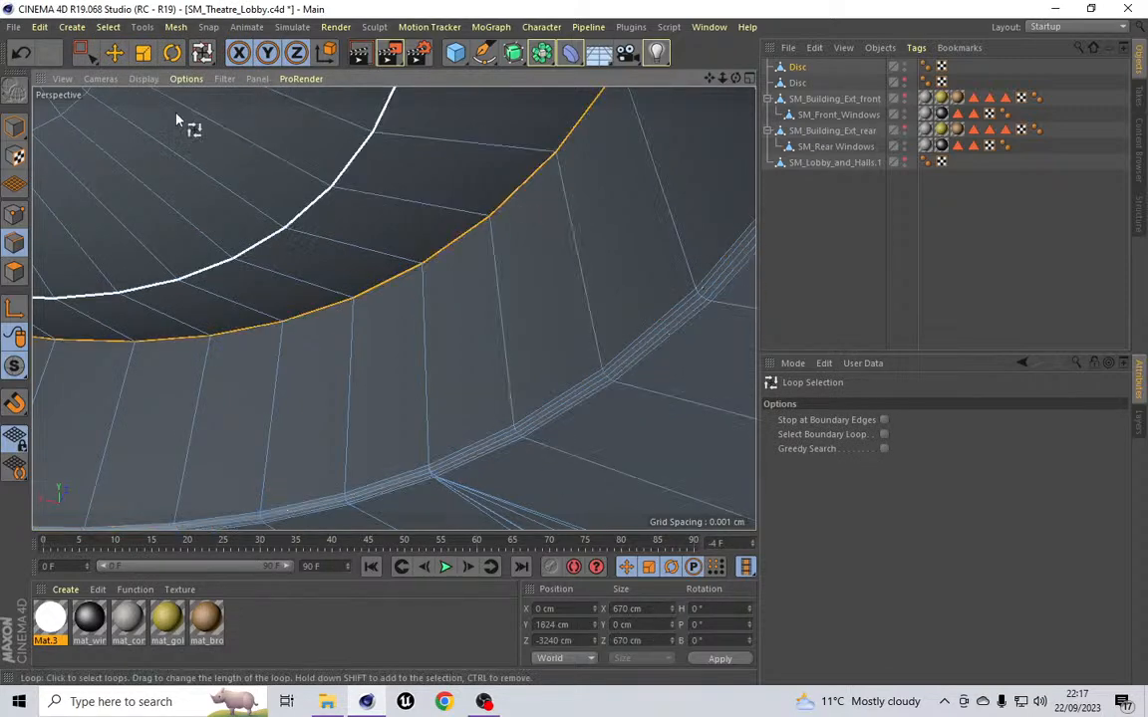
left_click(175, 27)
mouse_move(194, 88)
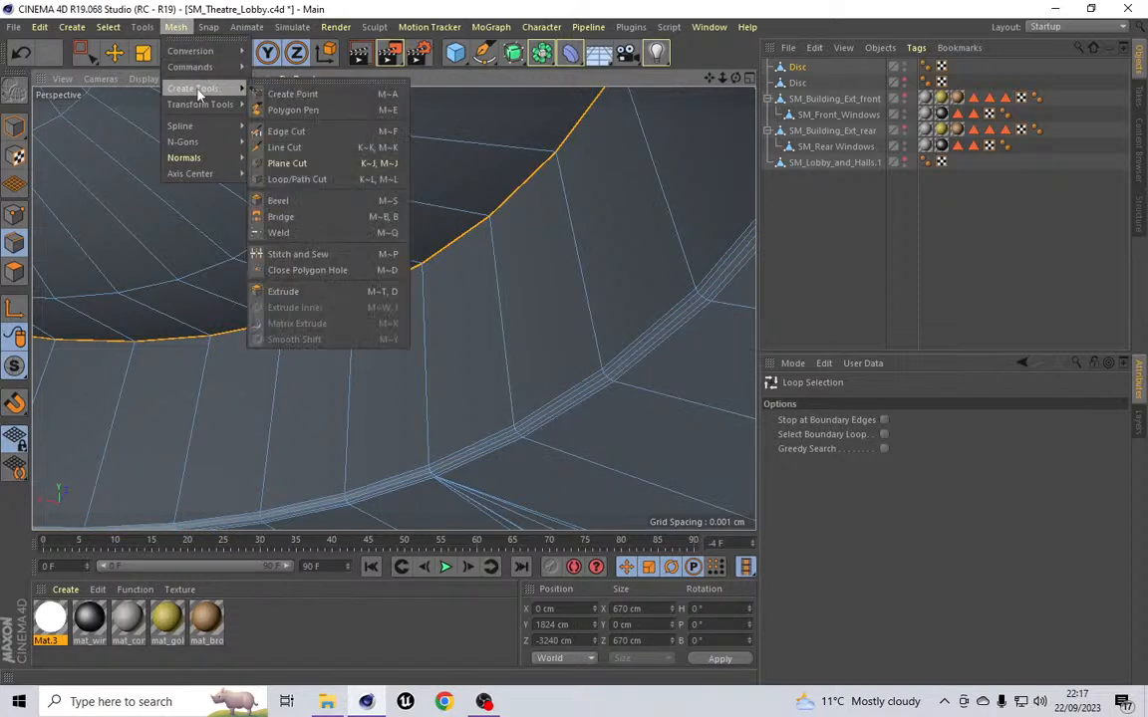
left_click(324, 202)
key("Return")
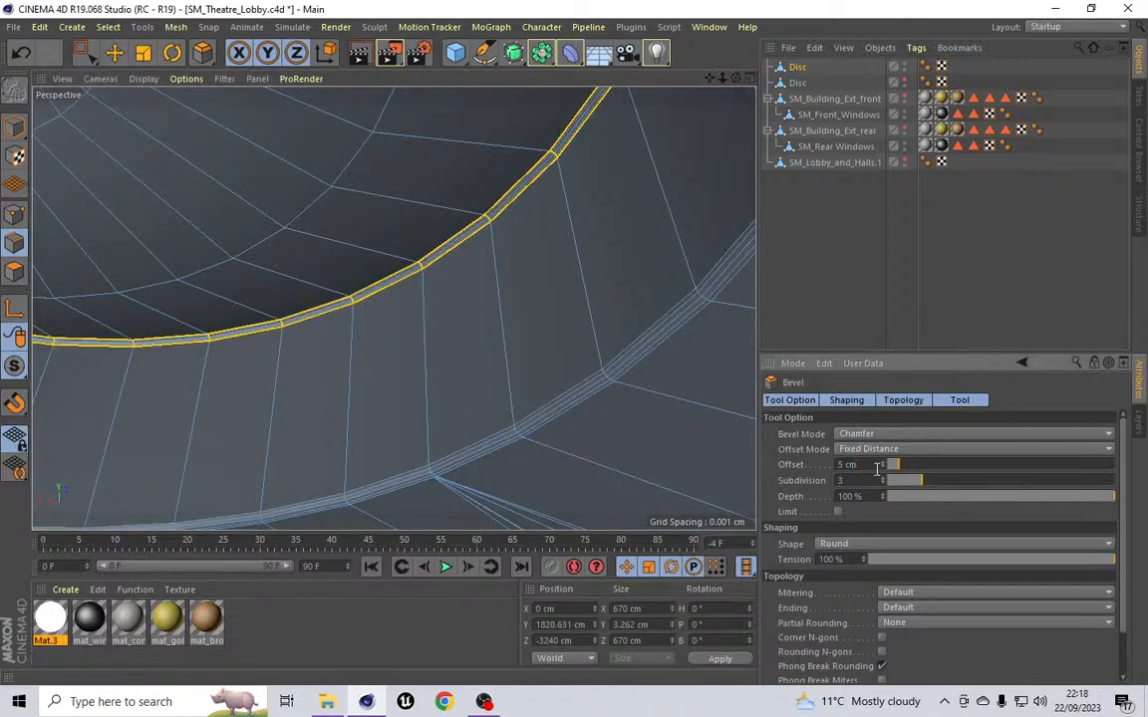
Step: Compare the disc against the art deco theatre lobby reference images
scroll(418, 259, "down", 6)
scroll(419, 259, "down", 3)
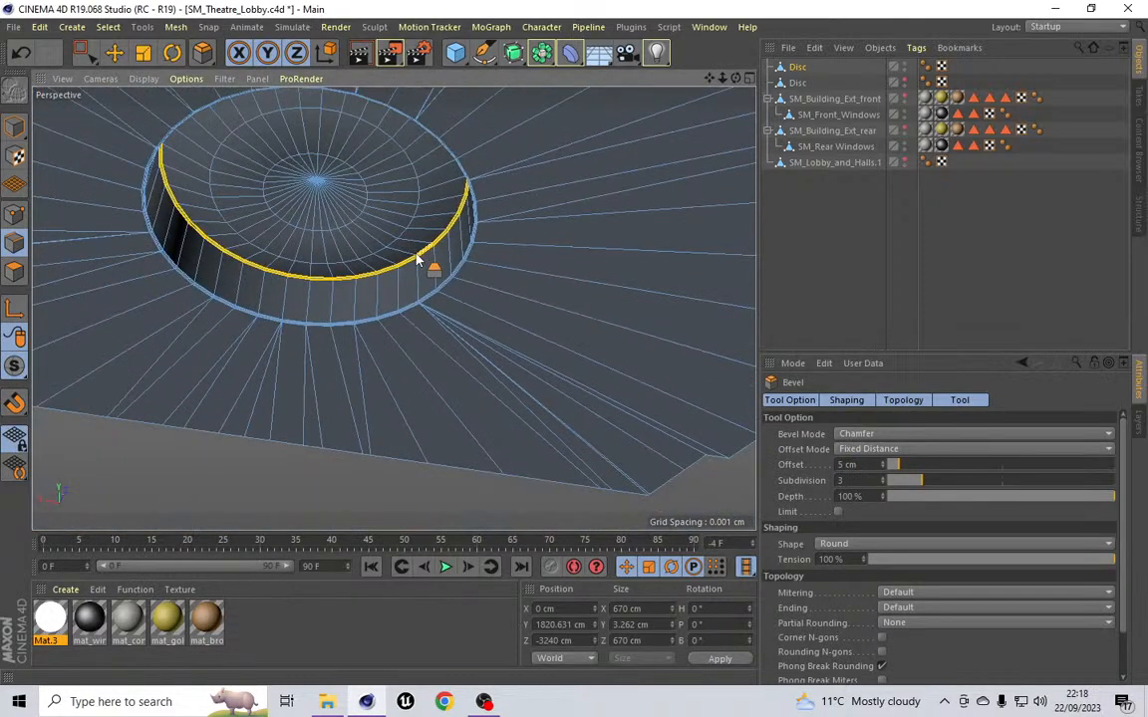
mouse_move(393, 309)
left_mouse_down("alt")
mouse_move(396, 365)
mouse_move(383, 297)
mouse_move(394, 309)
left_mouse_up("alt")
left_click_drag(393, 308, 394, 308, "alt")
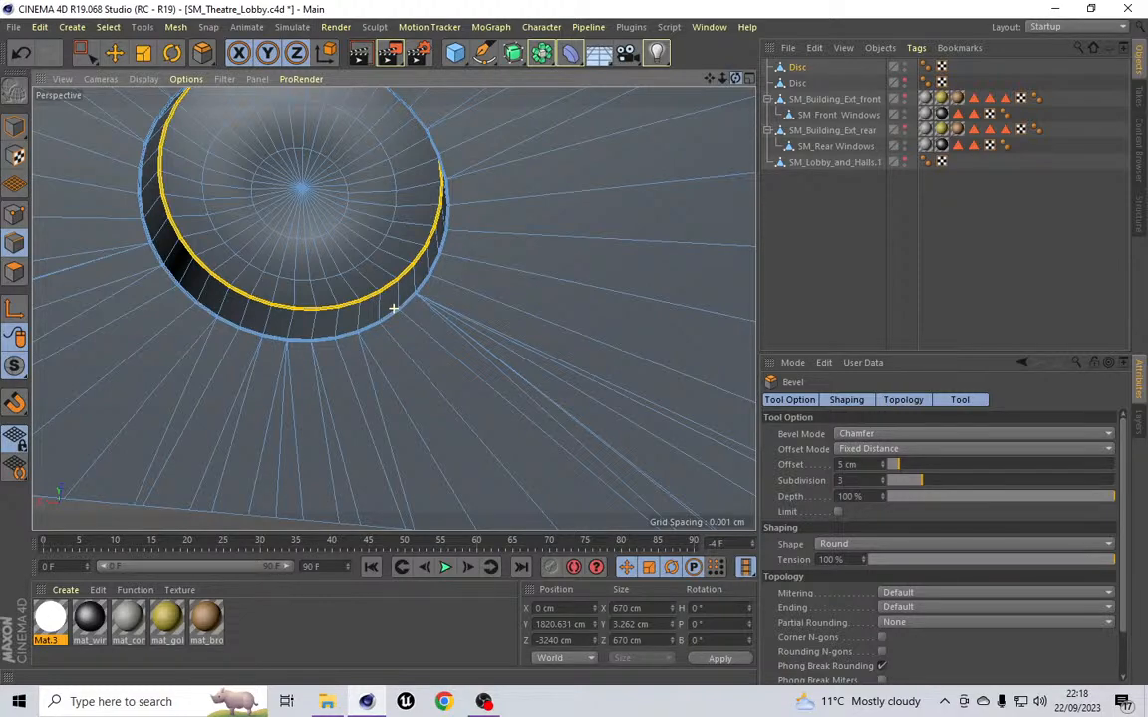
left_click_drag(394, 308, 394, 307, "alt")
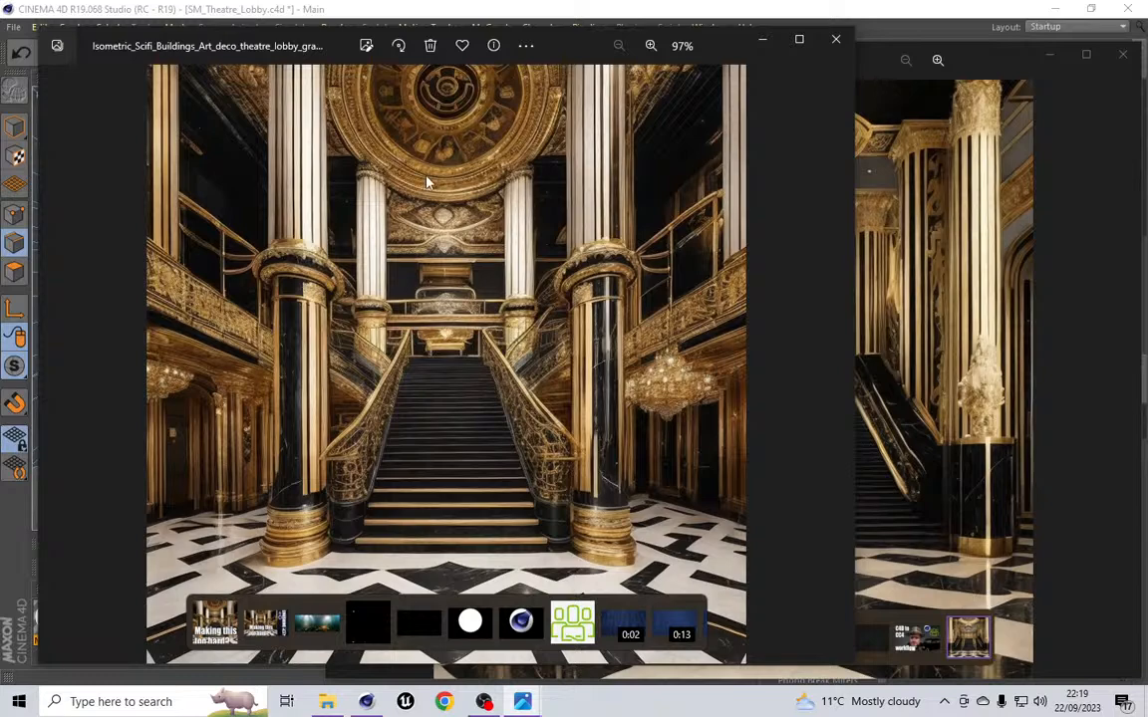
left_click(764, 42)
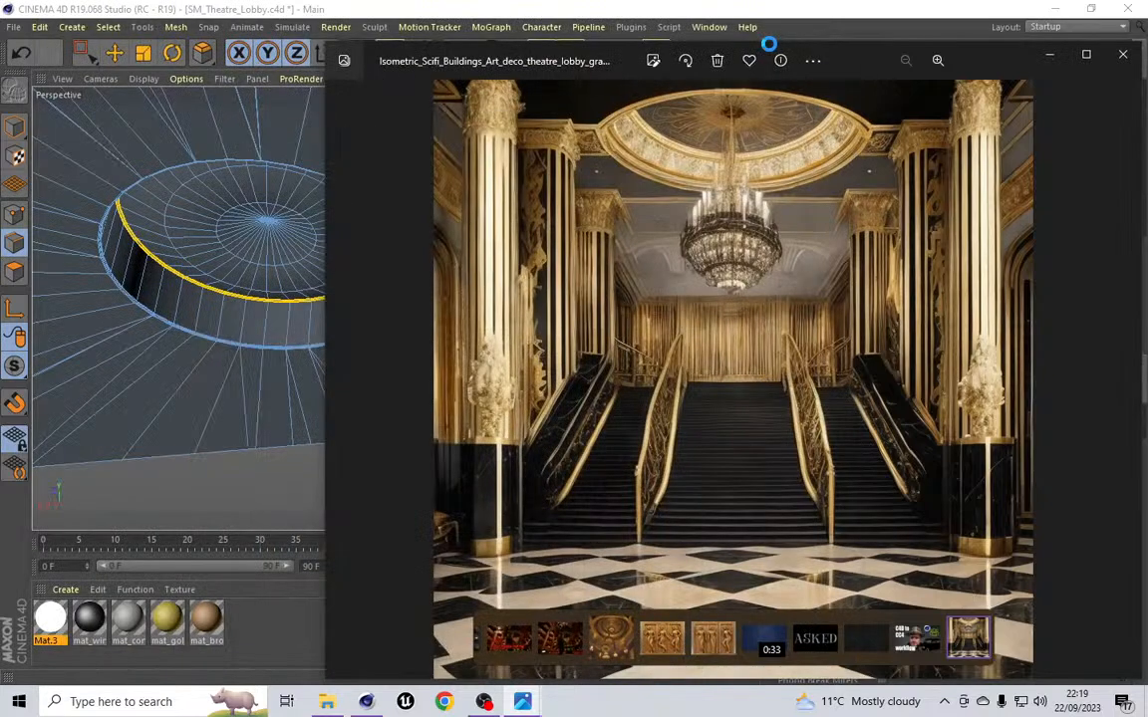
left_click(377, 12)
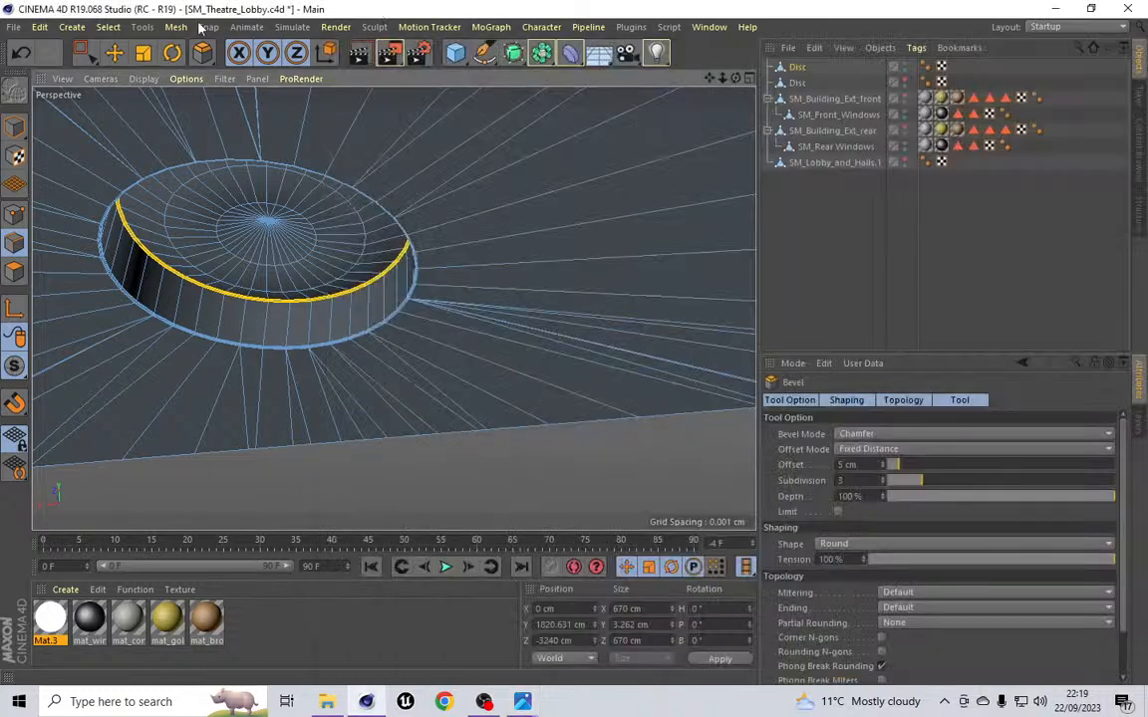
left_click(99, 28)
mouse_move(72, 27)
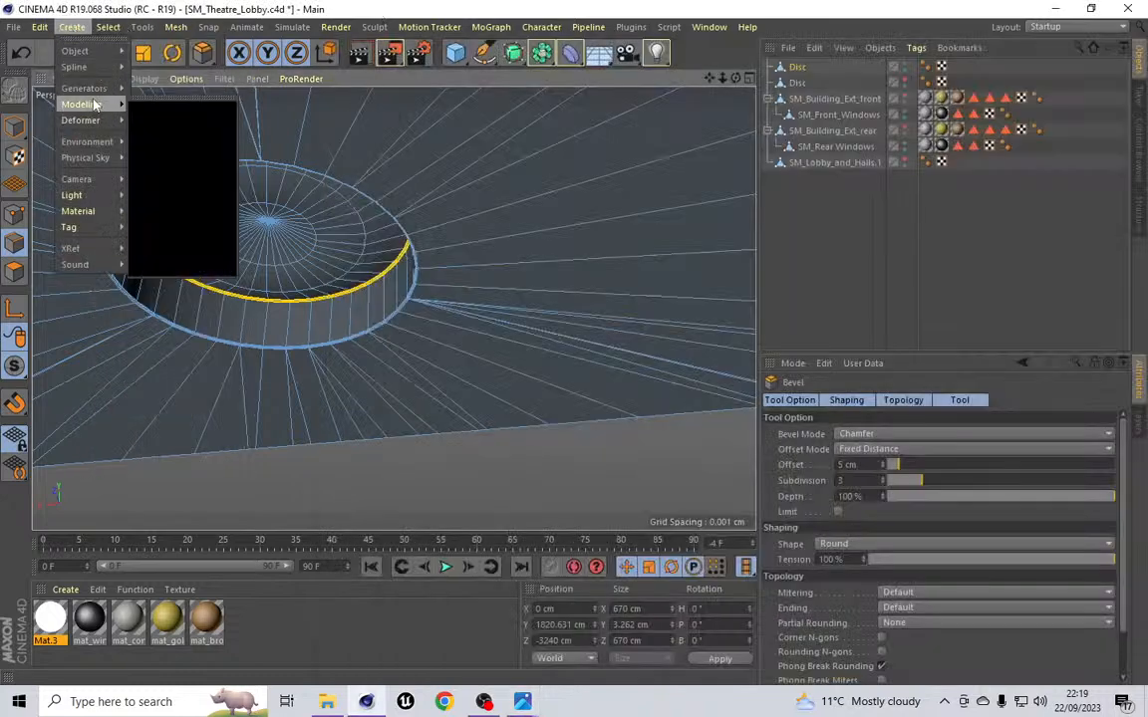
mouse_move(109, 30)
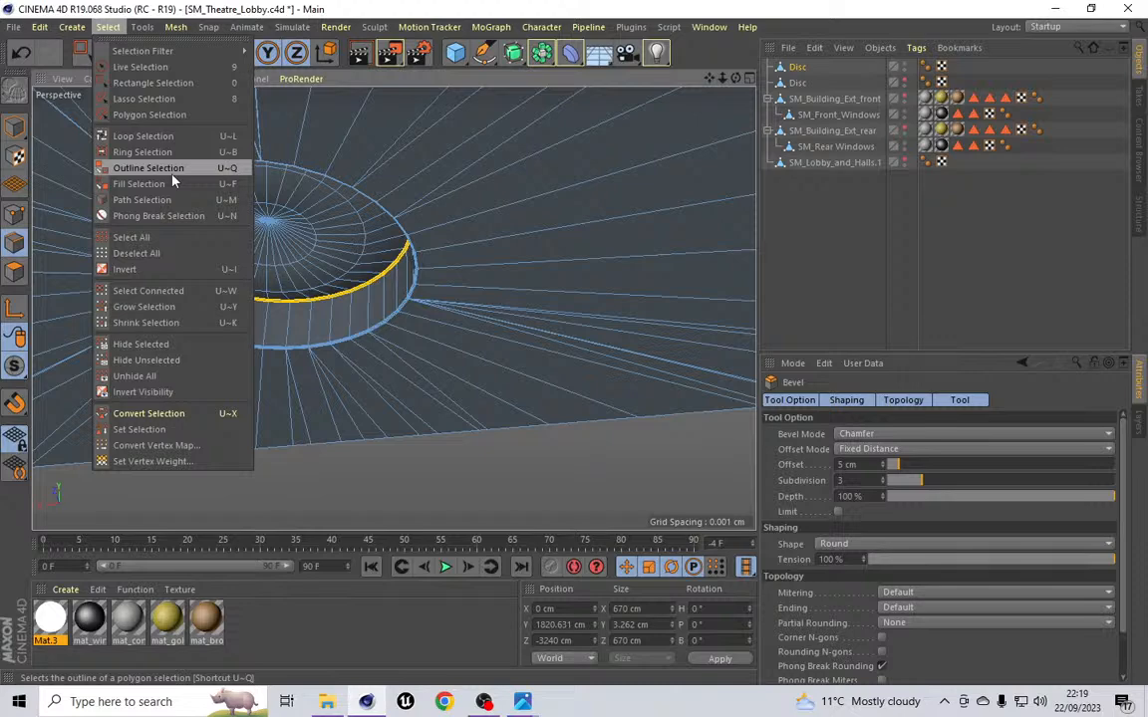
mouse_move(176, 27)
mouse_move(199, 89)
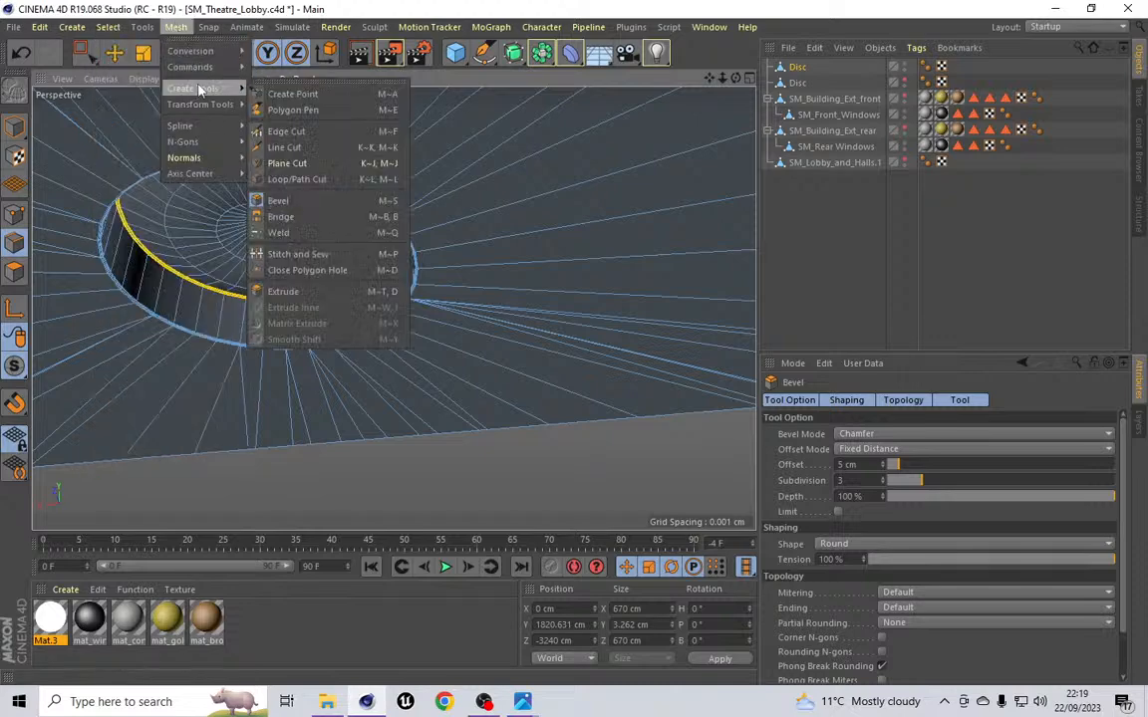
left_click(295, 183)
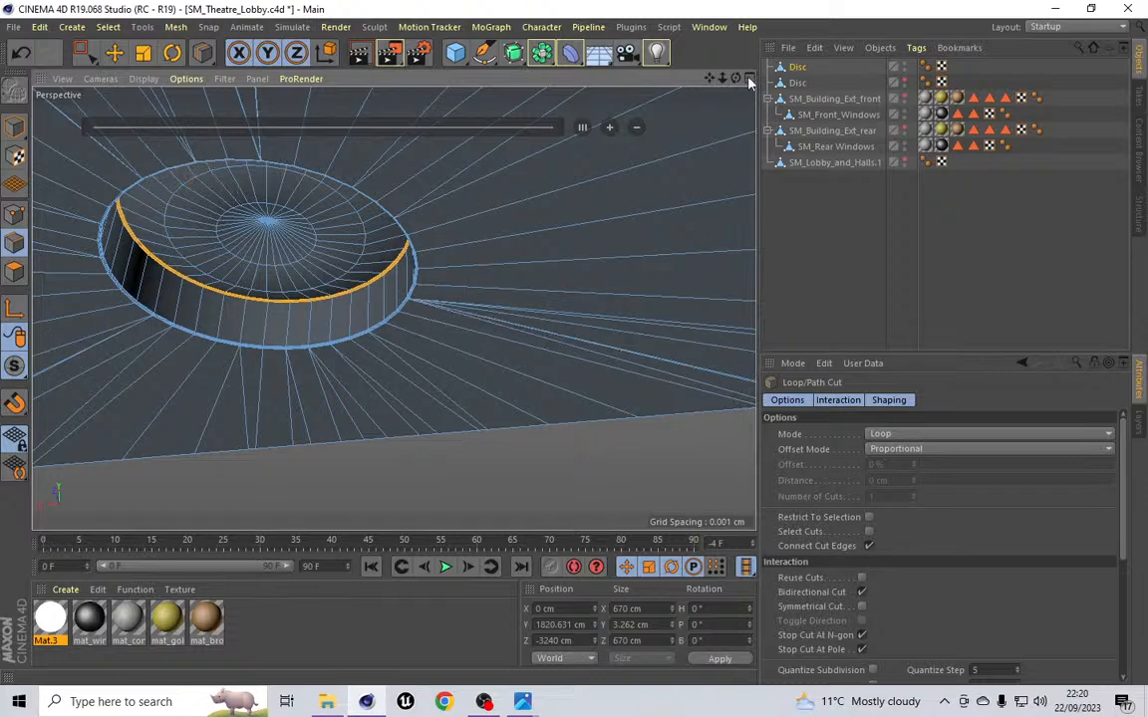
mouse_move(735, 77)
left_mouse_down()
mouse_move(747, 14)
mouse_move(743, 77)
left_mouse_up()
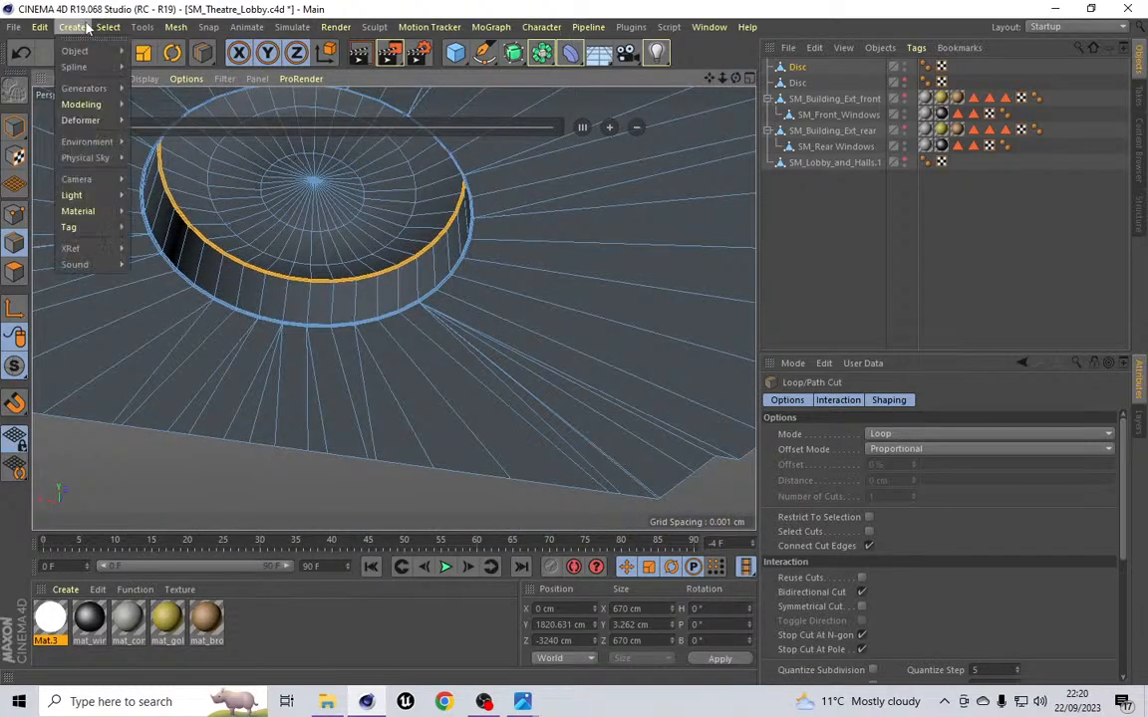
Step: Loop-select the ring of polygons around the disc's top rim and side
left_click(87, 27)
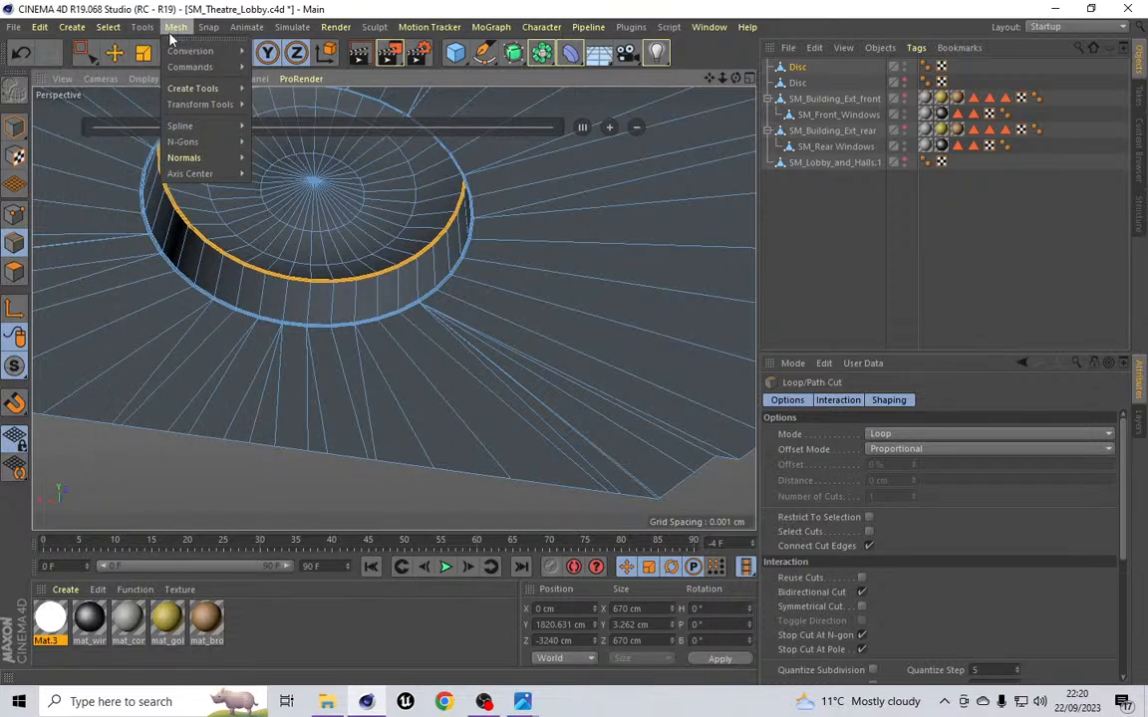
mouse_move(206, 58)
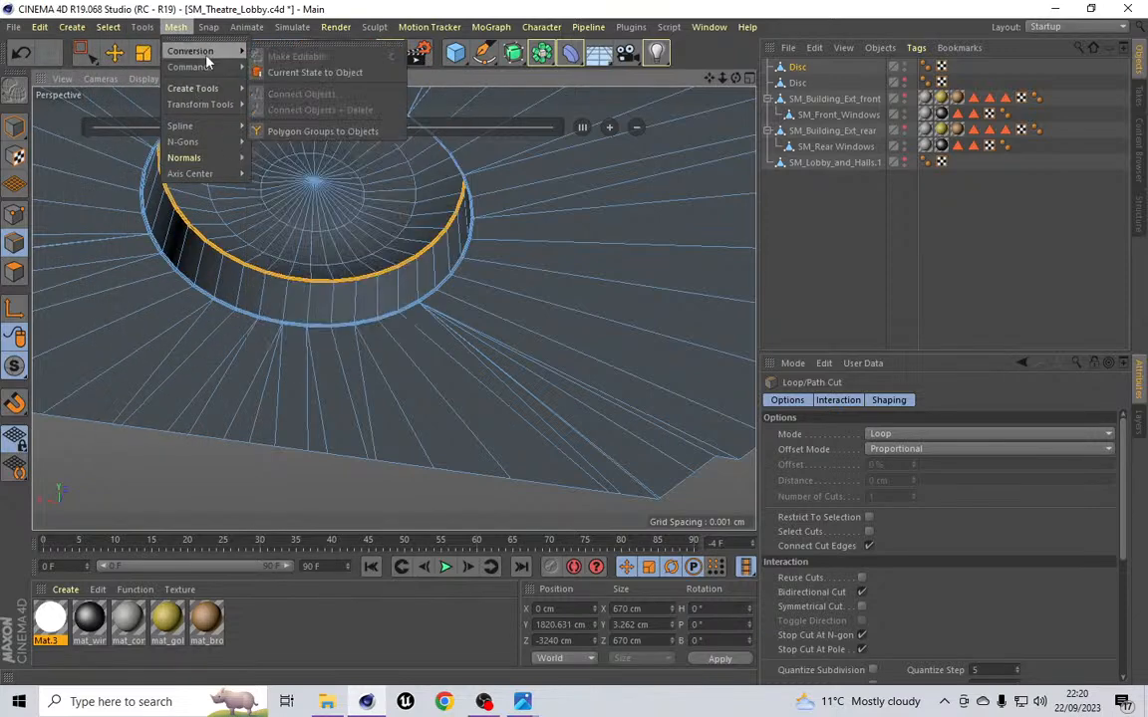
mouse_move(108, 27)
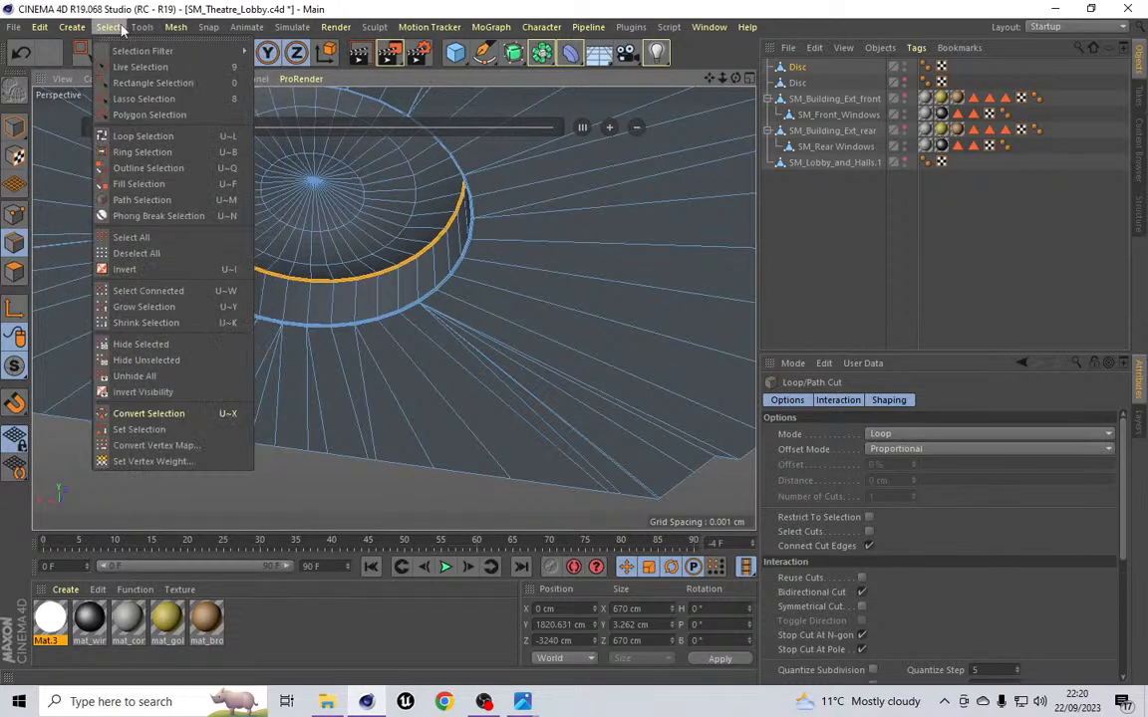
left_click(148, 138)
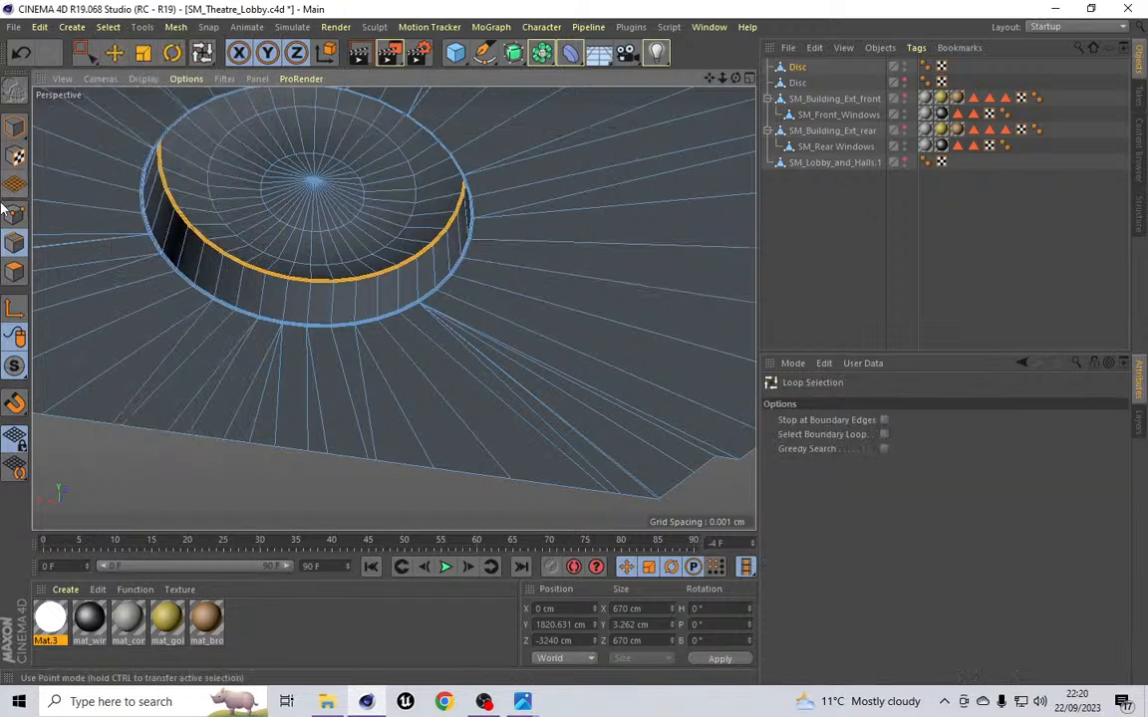
left_click(277, 329)
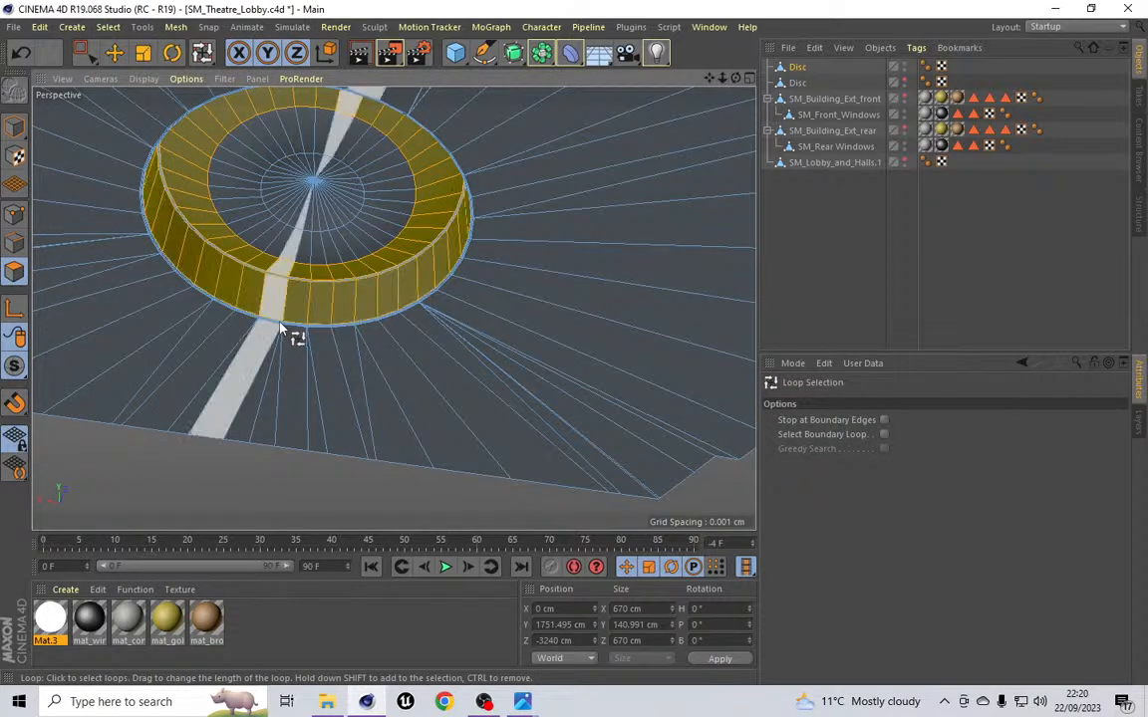
Step: Add a new Disc object as a child of the light disc and delete the leftover second Disc object
scroll(269, 324, "up", 10)
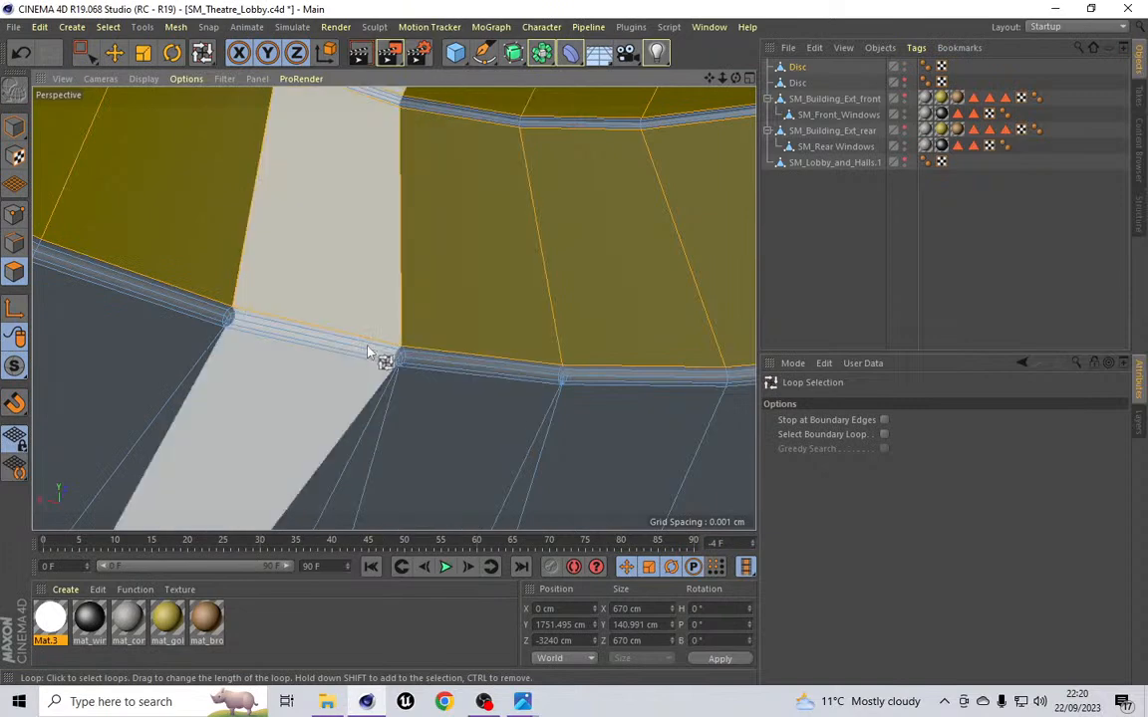
scroll(227, 331, "down", 10)
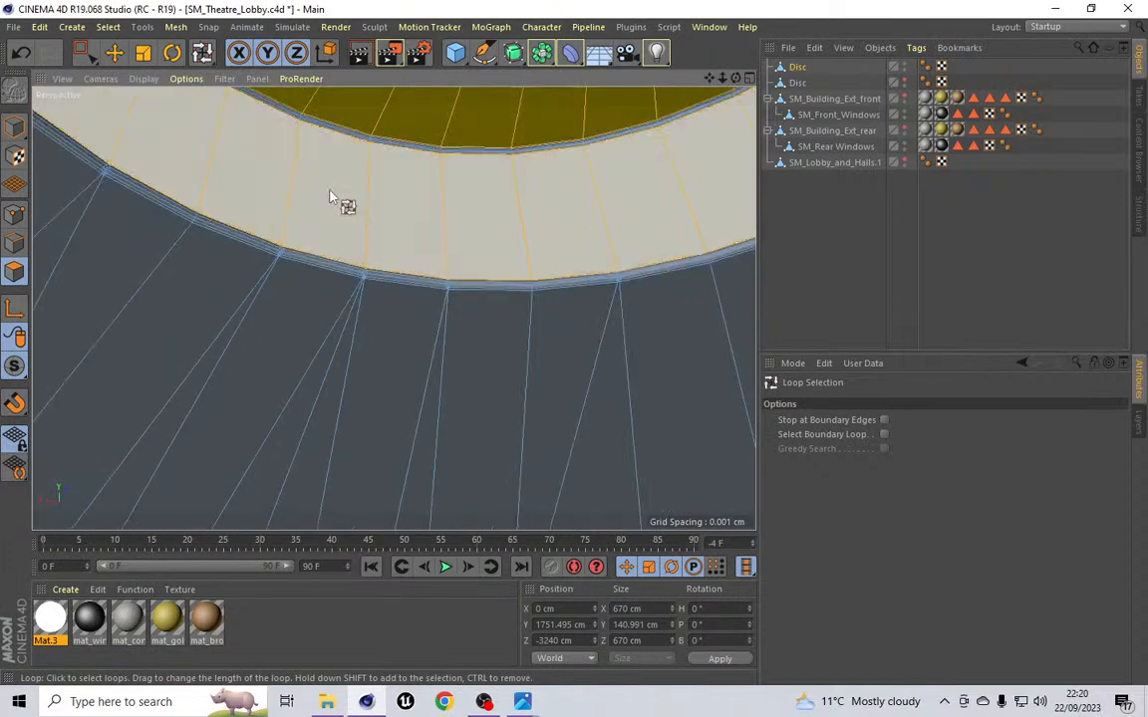
scroll(329, 194, "down", 10)
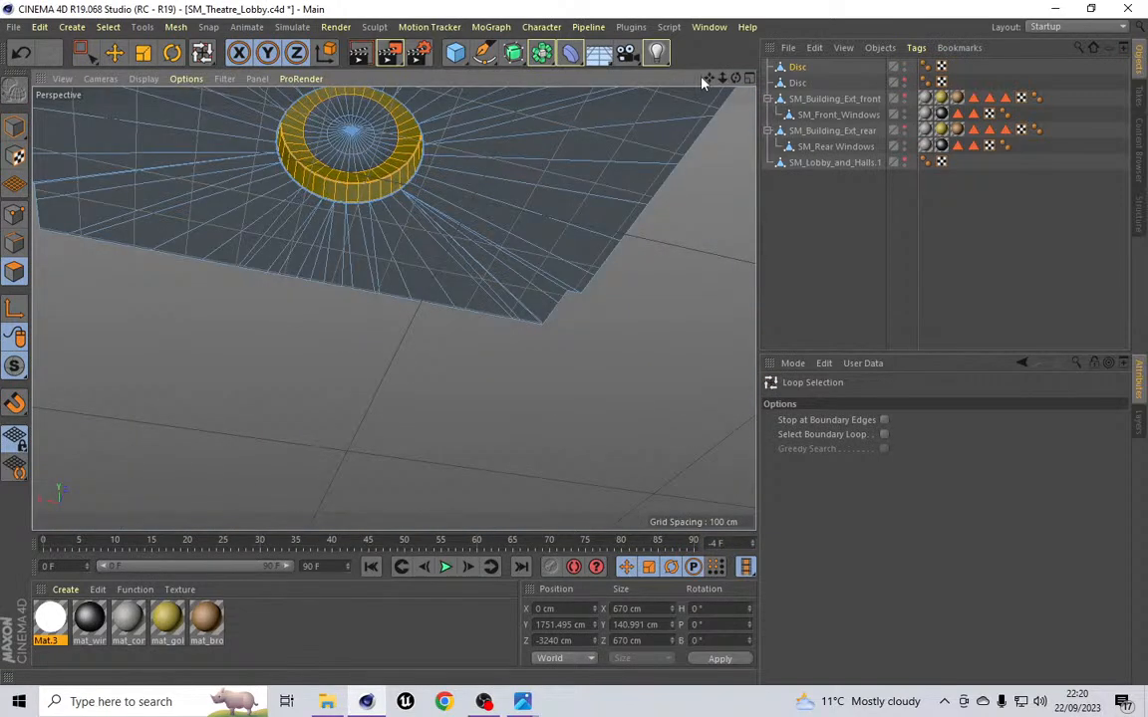
left_click_drag(709, 78, 648, 135)
left_click_drag(735, 77, 677, 135)
left_click_drag(735, 77, 739, 120)
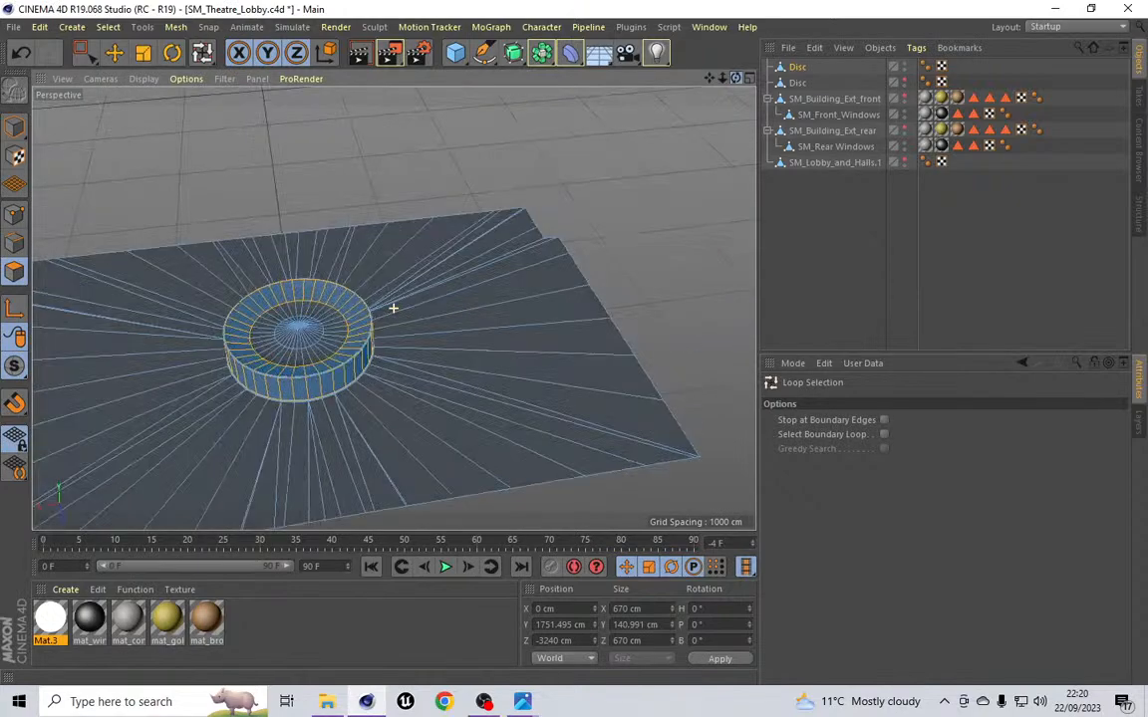
left_click(72, 27)
mouse_move(99, 58)
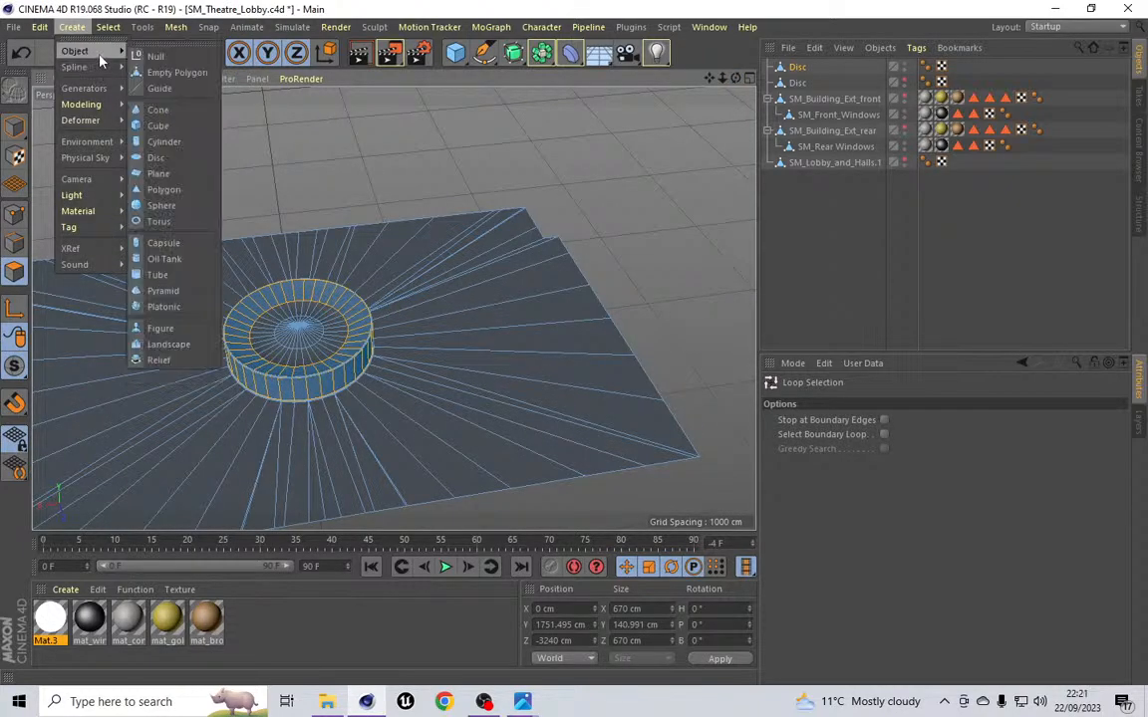
left_click(149, 149)
left_click_drag(799, 67, 803, 88)
left_click(798, 100)
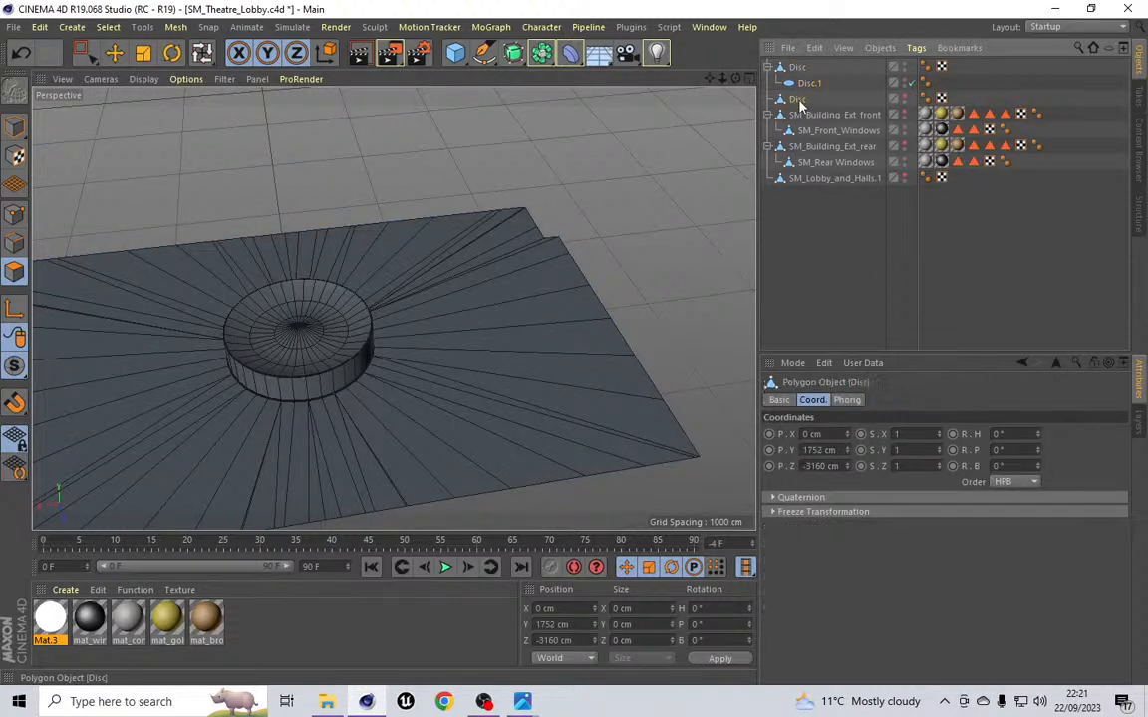
key("Delete")
Step: Set the new child disc's Y and Z positions to 0 cm
left_click(803, 84)
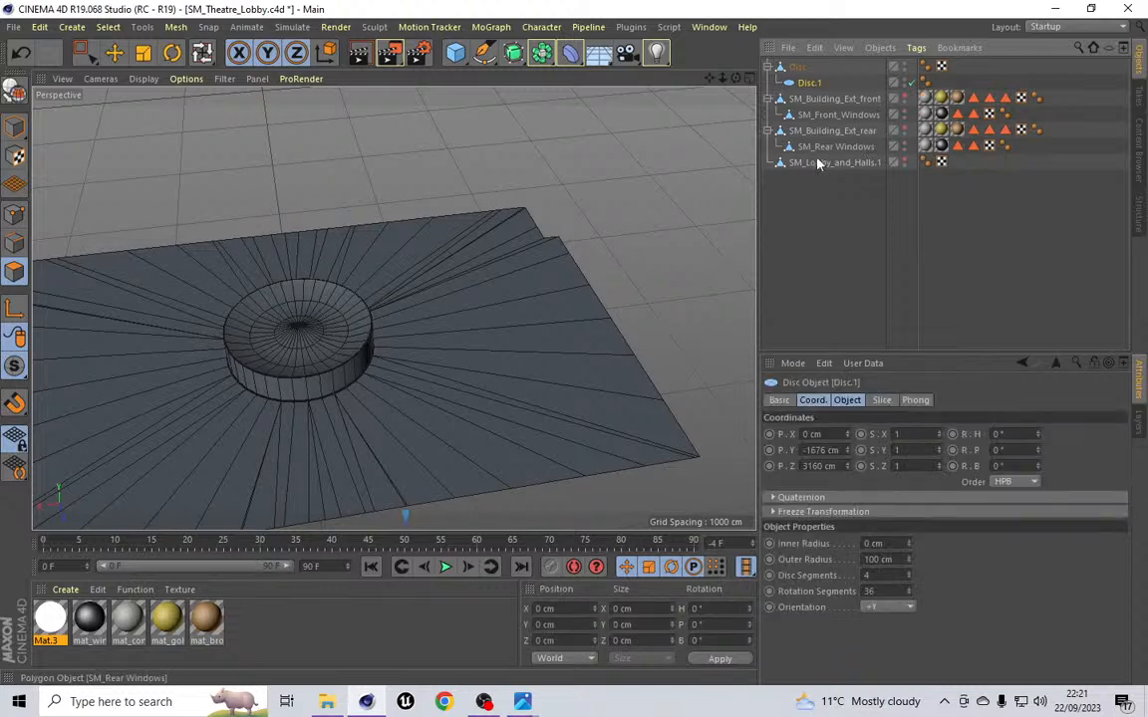
double_click(822, 450)
type("0")
key("Tab")
type("0")
key("Return")
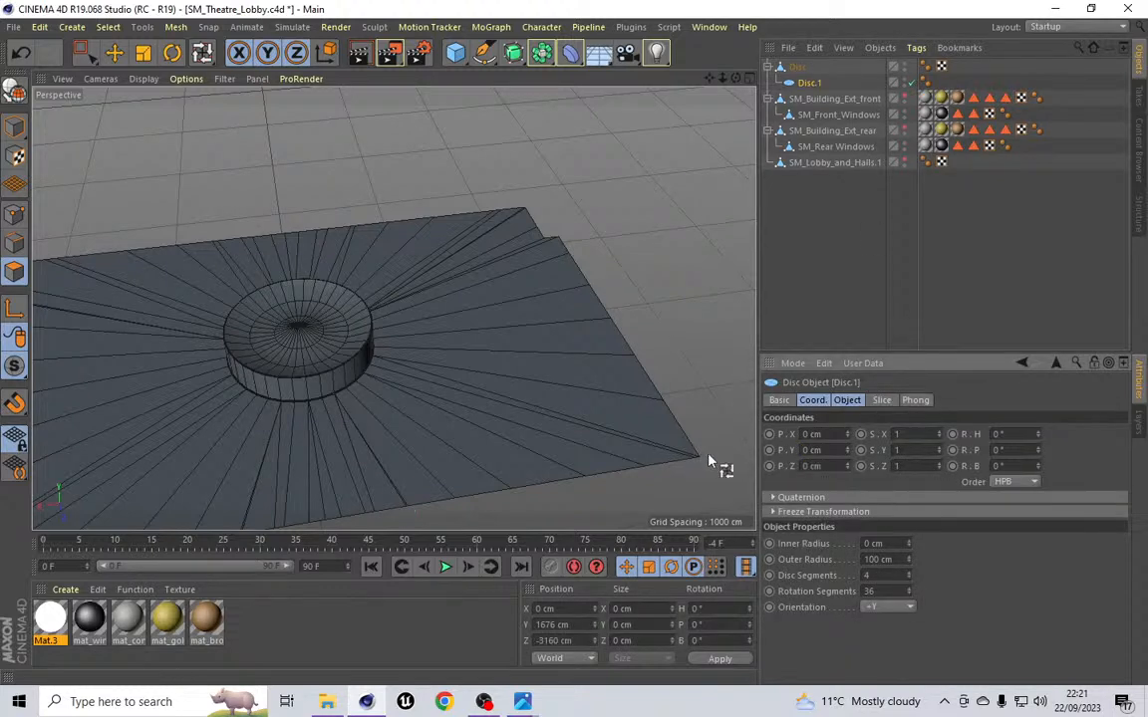
Step: Move the child disc out to the top level of the hierarchy and apply the Mat.3 material to it
left_click_drag(811, 83, 801, 61)
left_click_drag(57, 615, 806, 64)
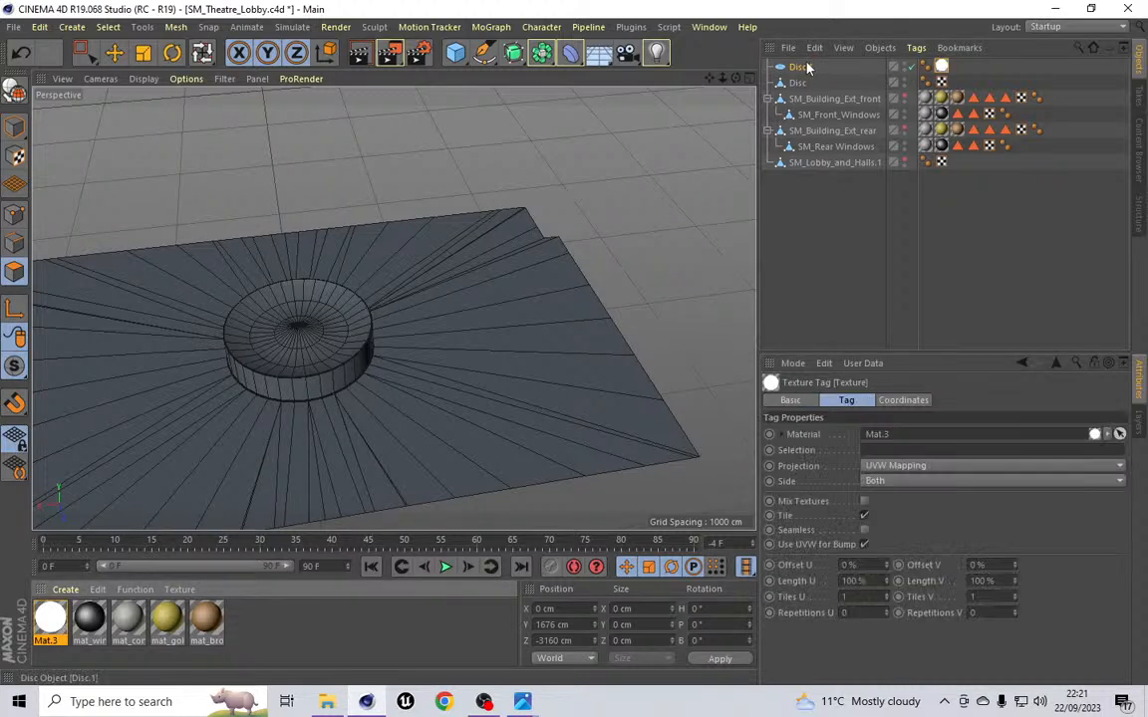
left_click(903, 400)
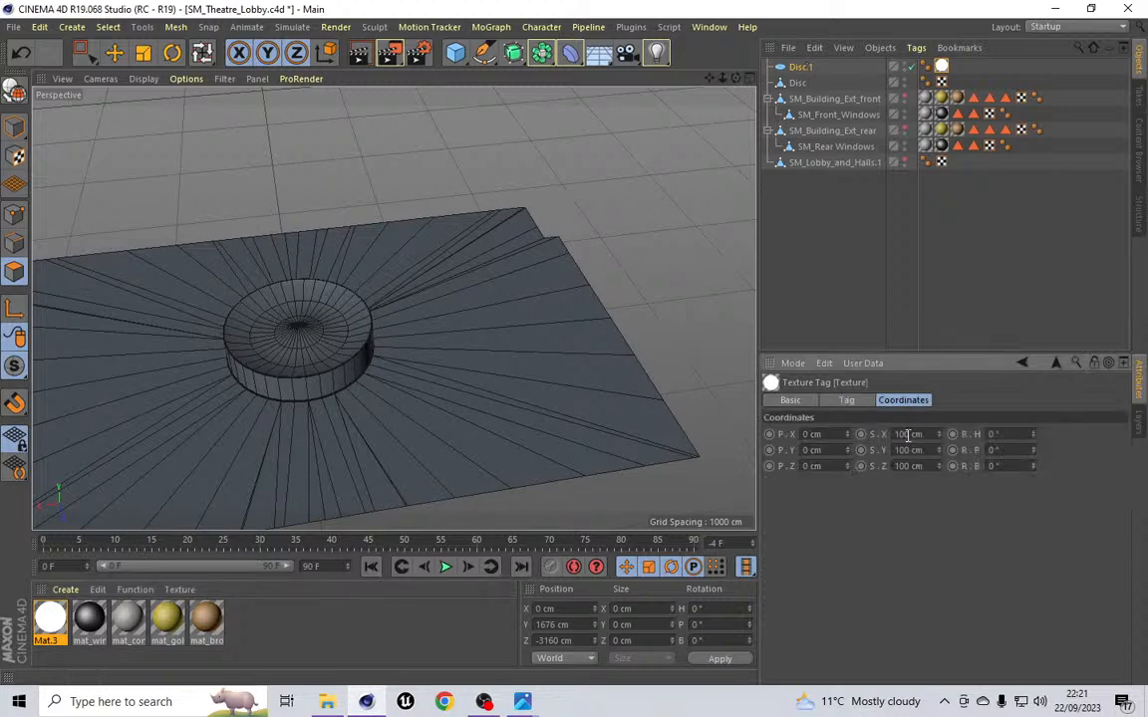
left_click(801, 67)
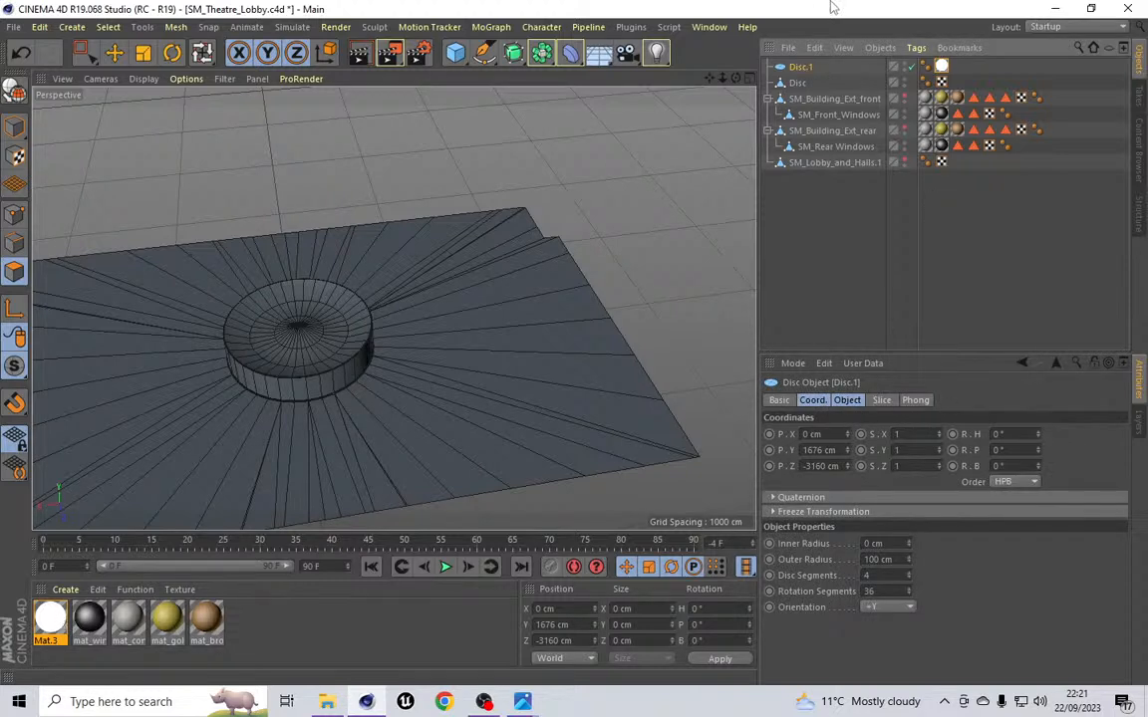
Step: Switch to the bottom view and move the new disc's Z position to about -3240 cm
left_click_drag(735, 79, 394, 307)
left_click_drag(394, 308, 394, 308, "alt")
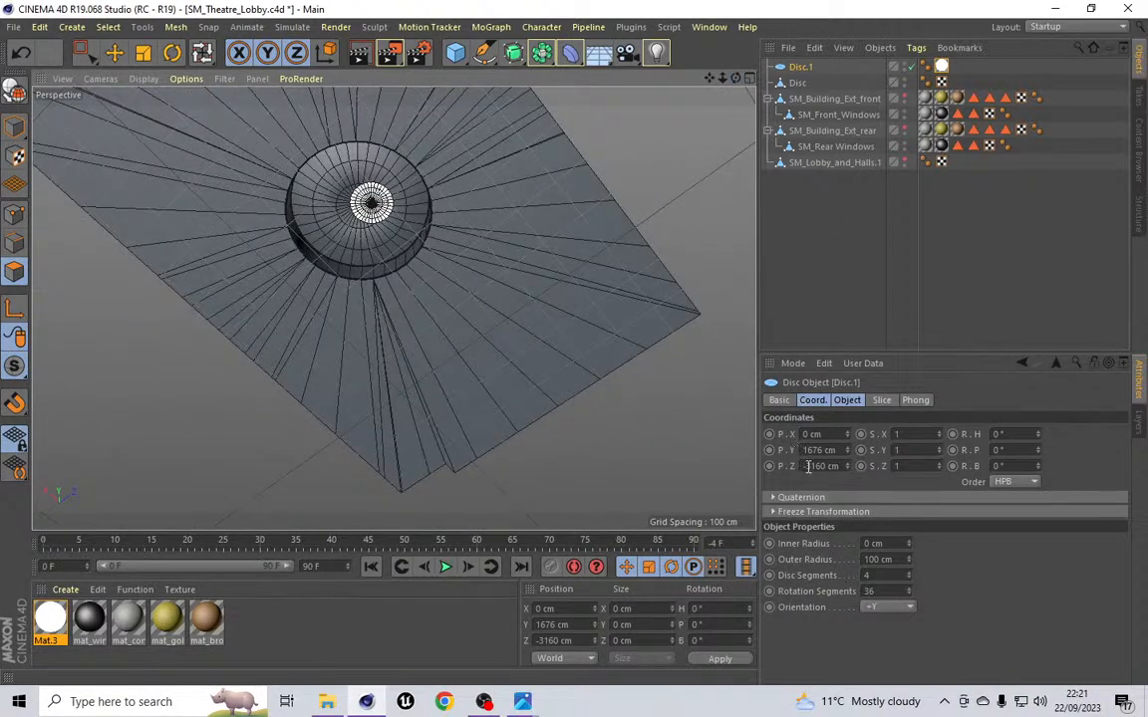
left_click_drag(848, 468, 848, 475)
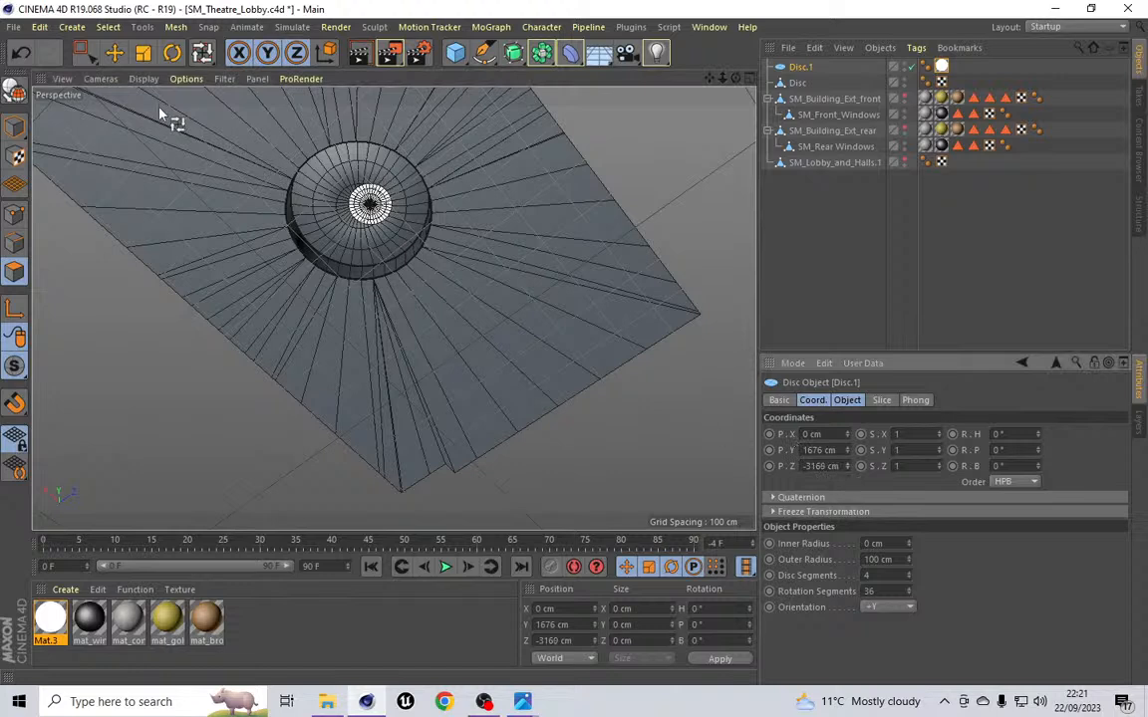
left_click(100, 79)
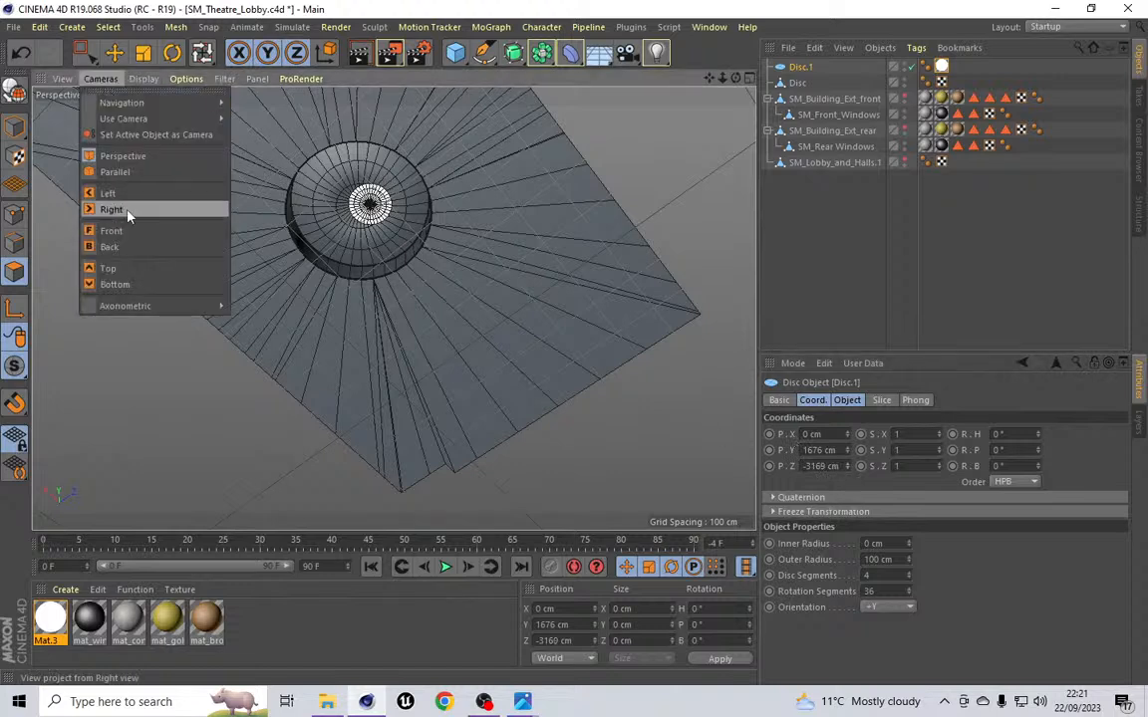
left_click(137, 286)
scroll(361, 284, "down", 6)
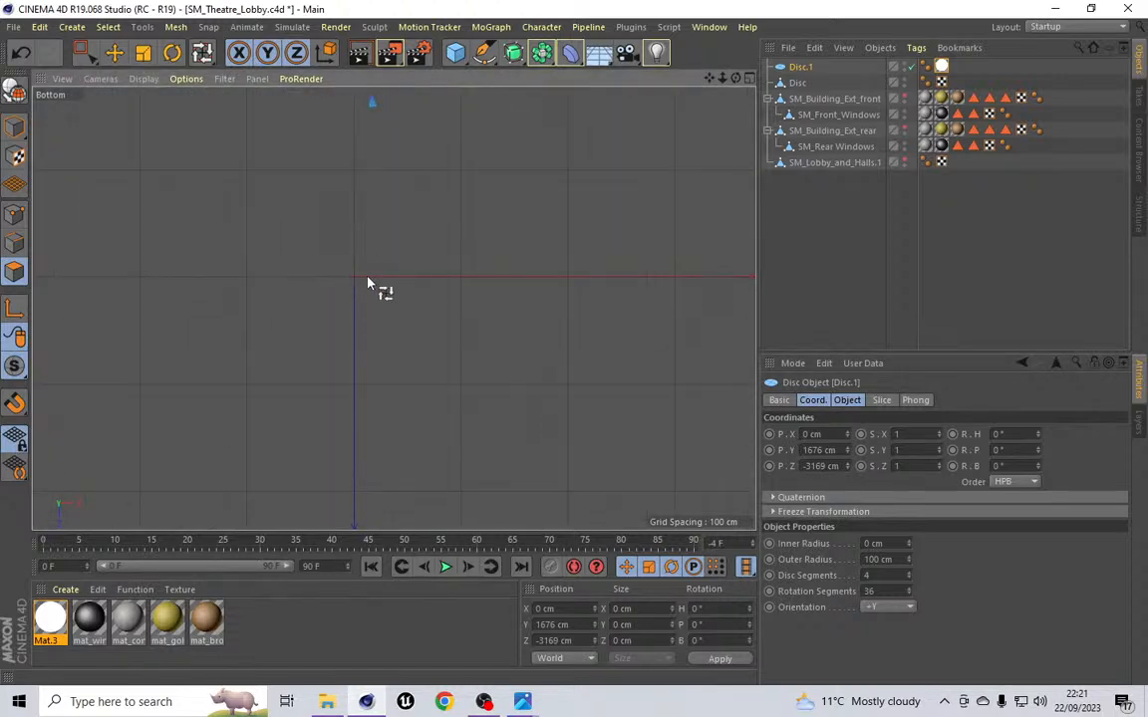
scroll(371, 289, "up", 10)
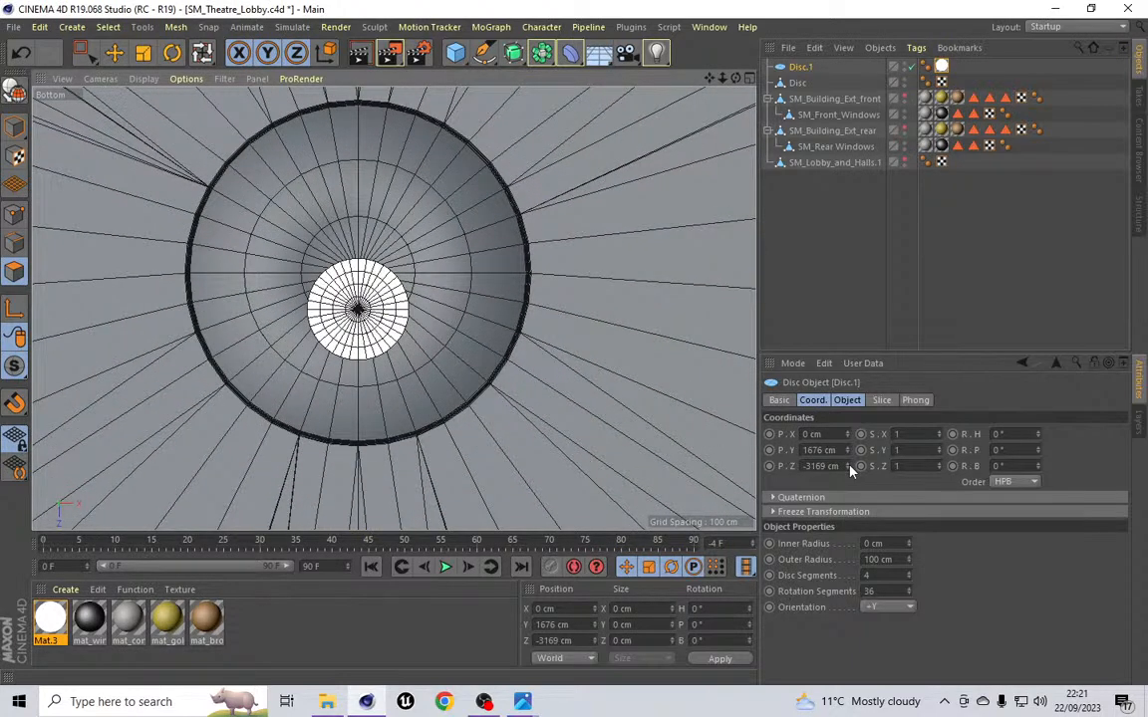
left_click_drag(850, 470, 852, 467)
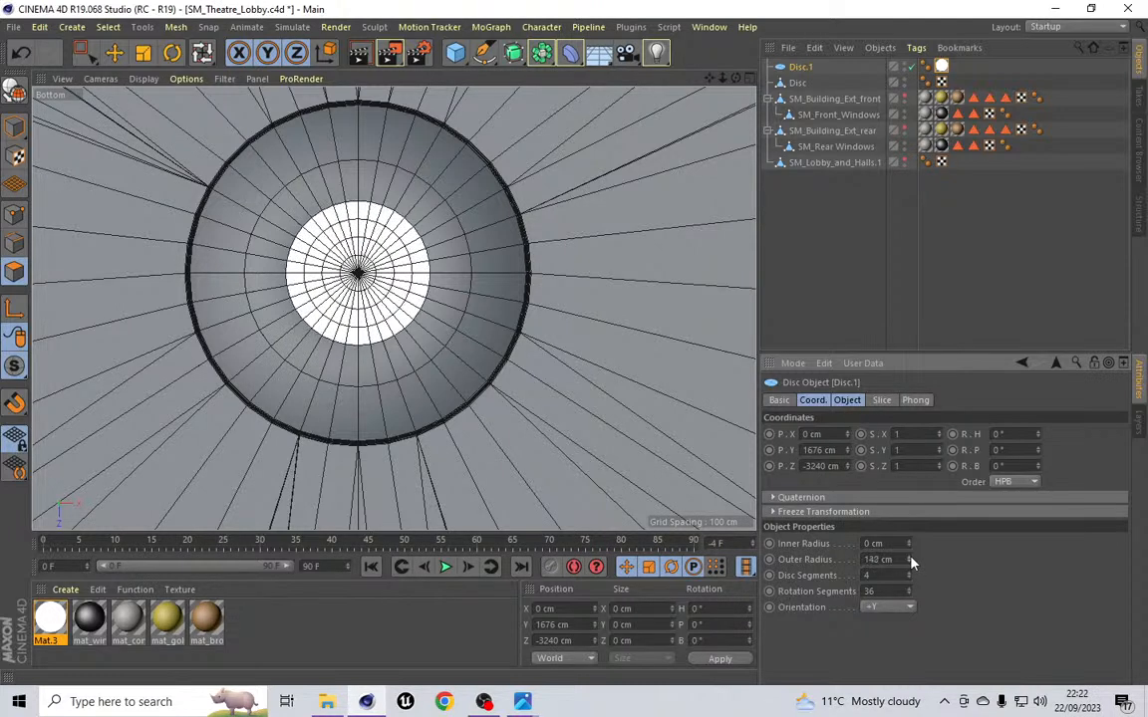
Step: Enlarge the new disc's outer radius to 2000 cm
left_click_drag(911, 564, 911, 564)
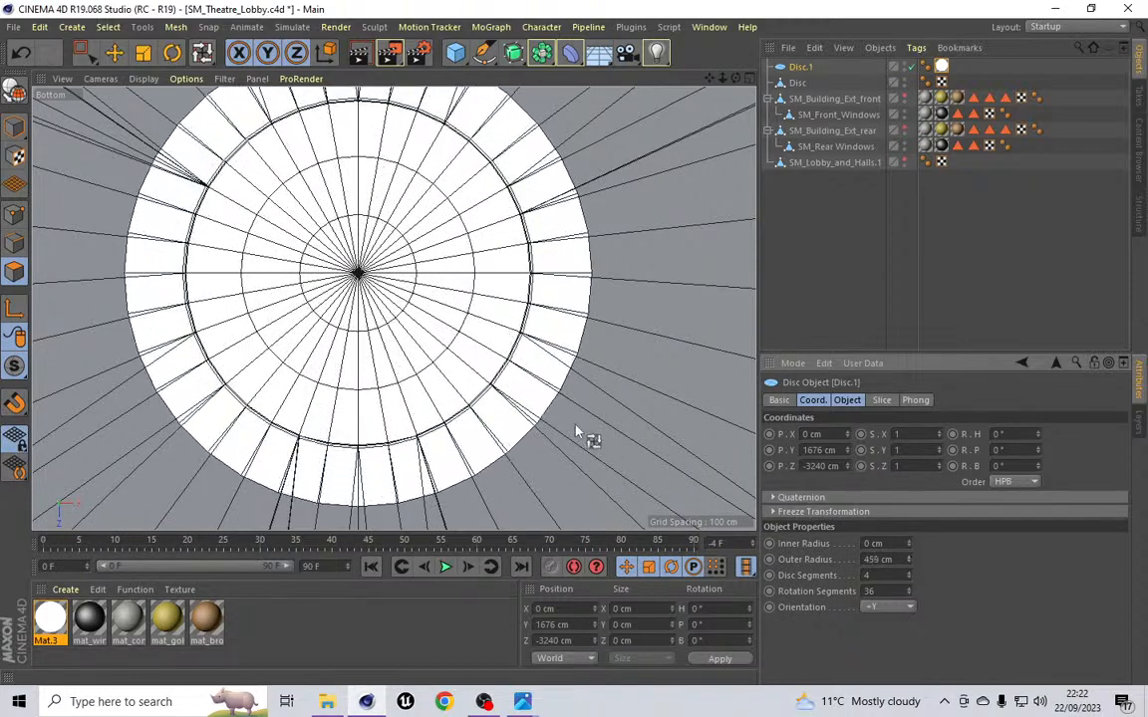
scroll(589, 438, "down", 10)
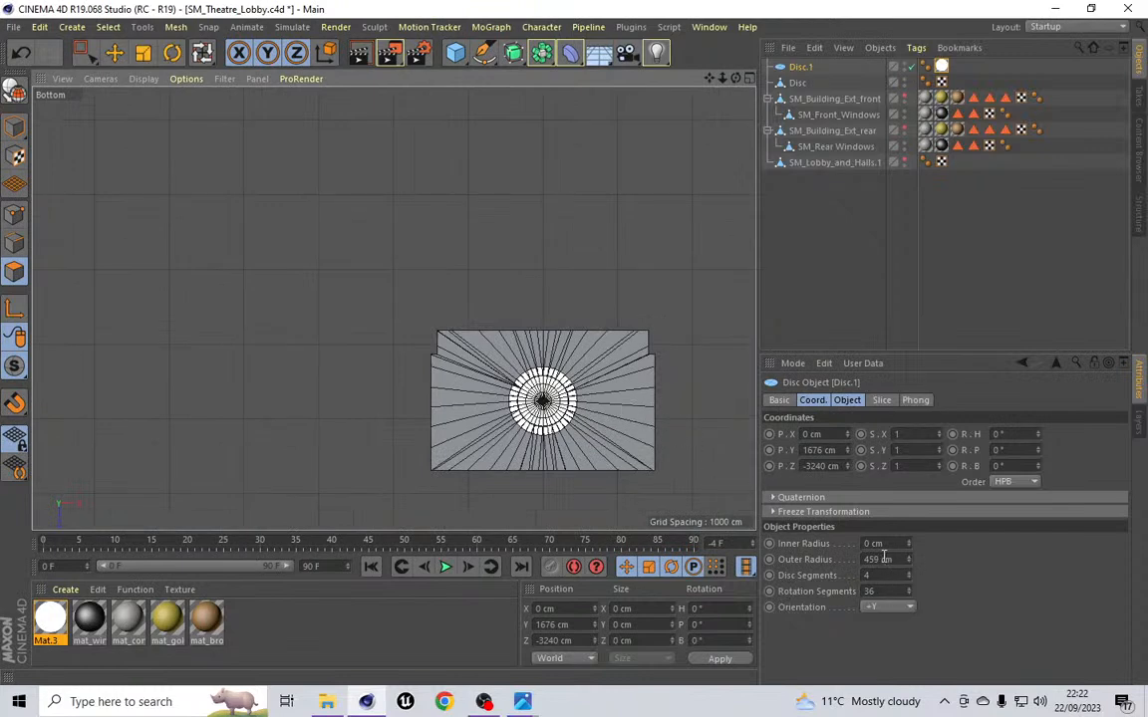
left_click(883, 559)
type("400")
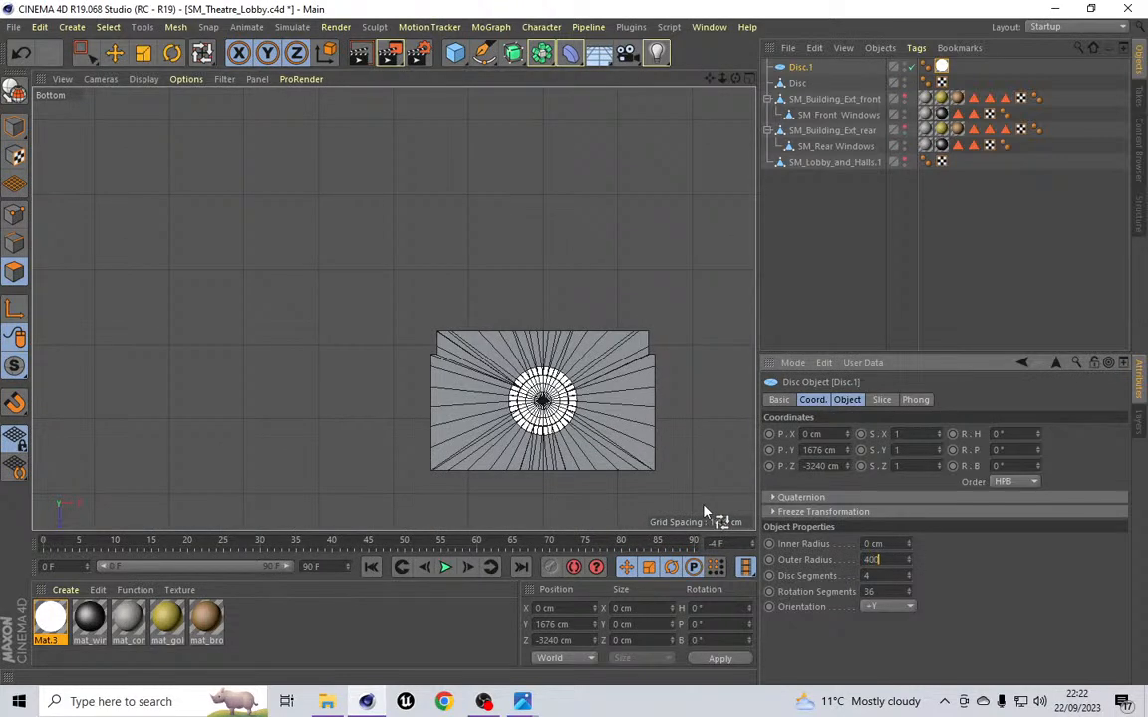
type("0")
key("Return")
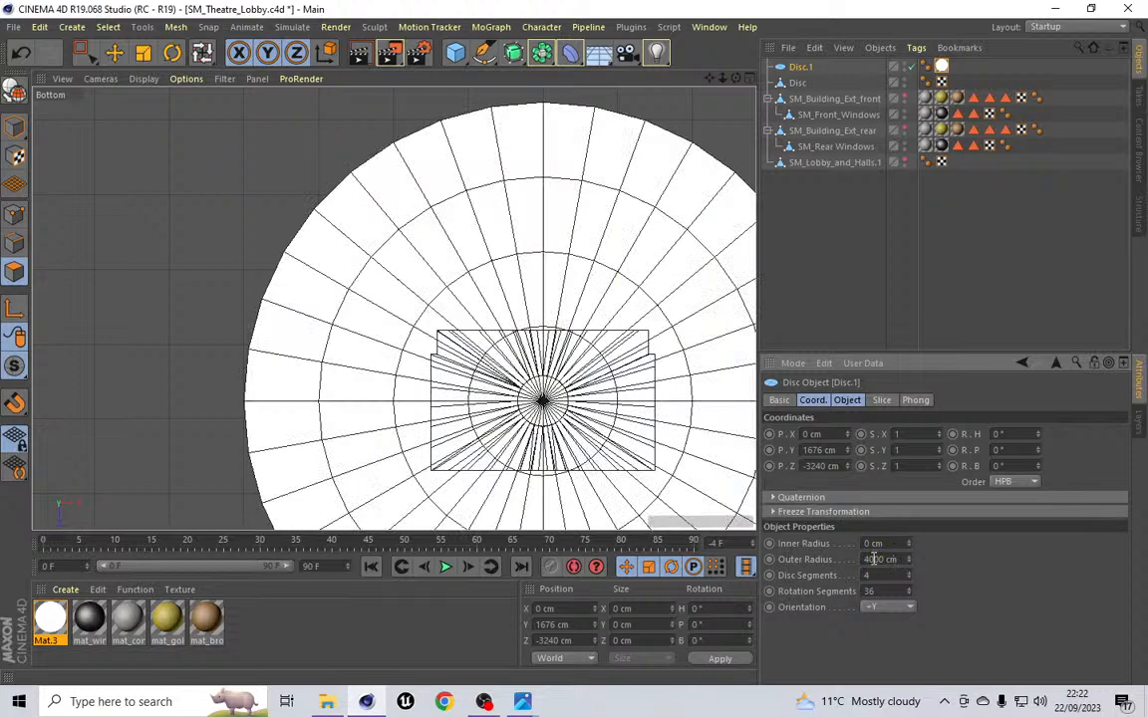
key("Return")
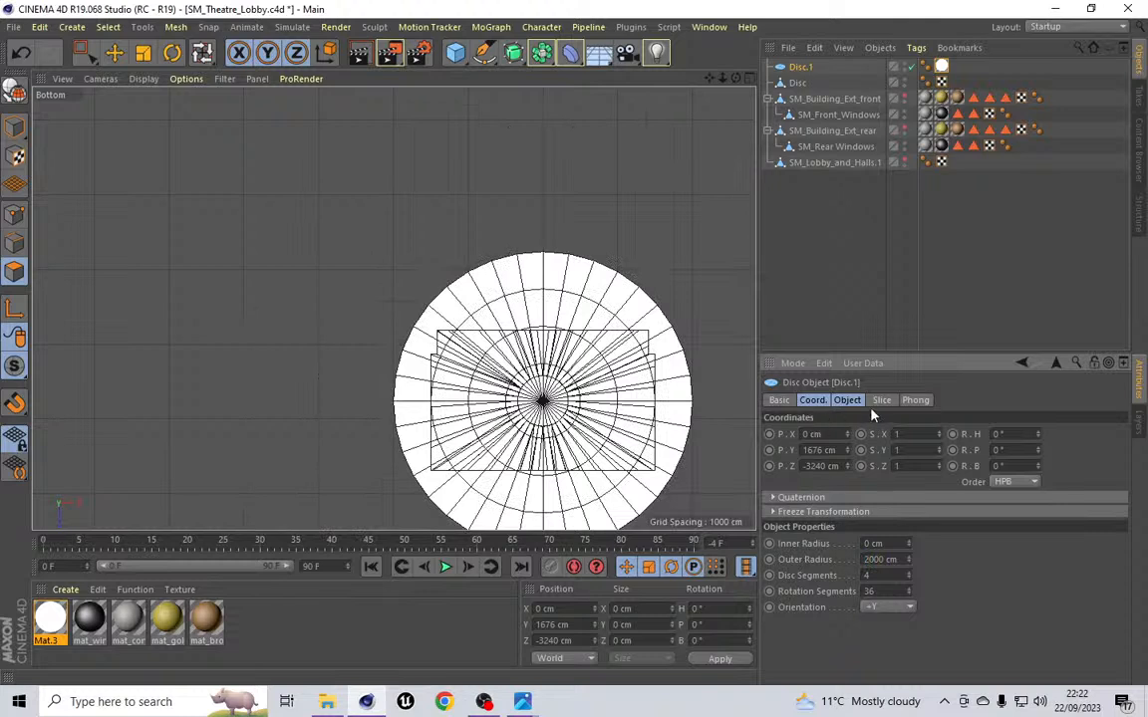
Step: Increase the new disc's segments to 15
left_click(908, 573)
left_click(908, 573)
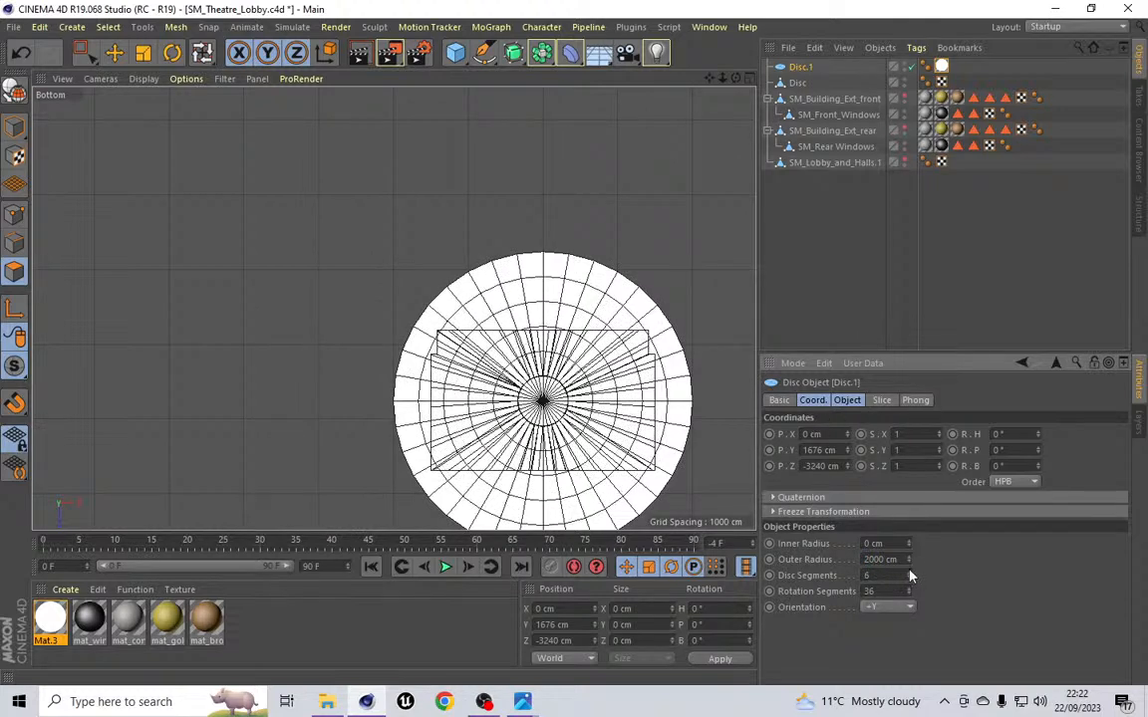
left_click(908, 573)
left_click(907, 573)
left_click(908, 573)
left_click(907, 573)
left_click(908, 573)
left_click(907, 573)
left_click(907, 572)
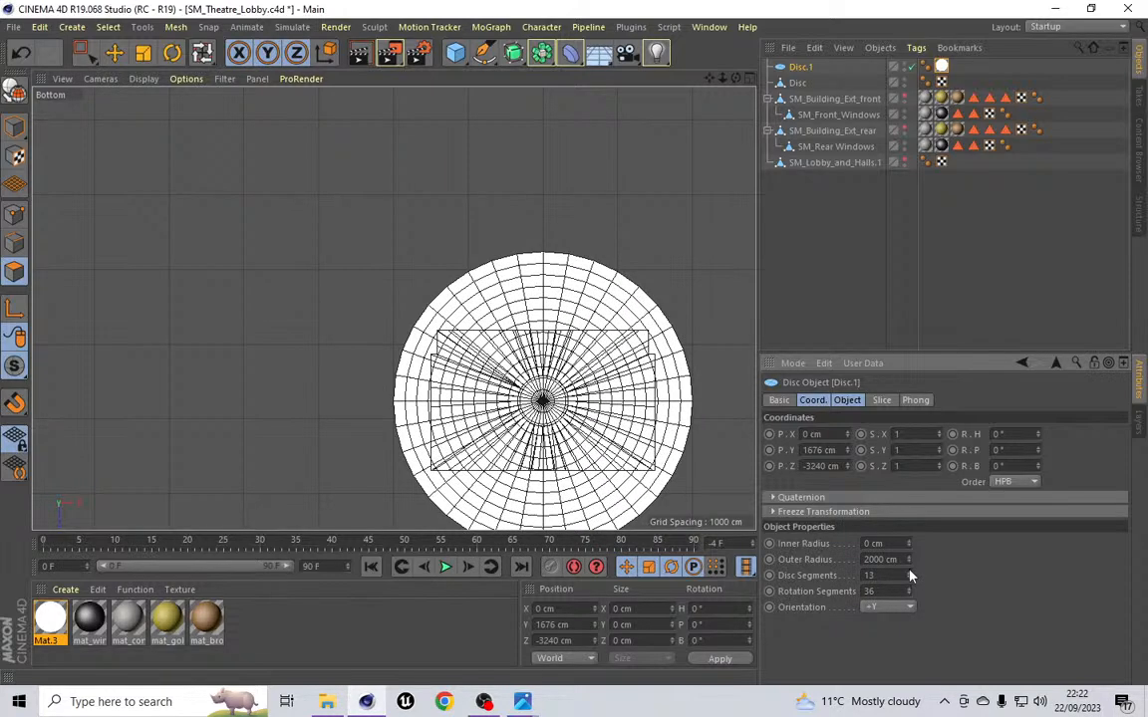
left_click(908, 573)
left_click(908, 573)
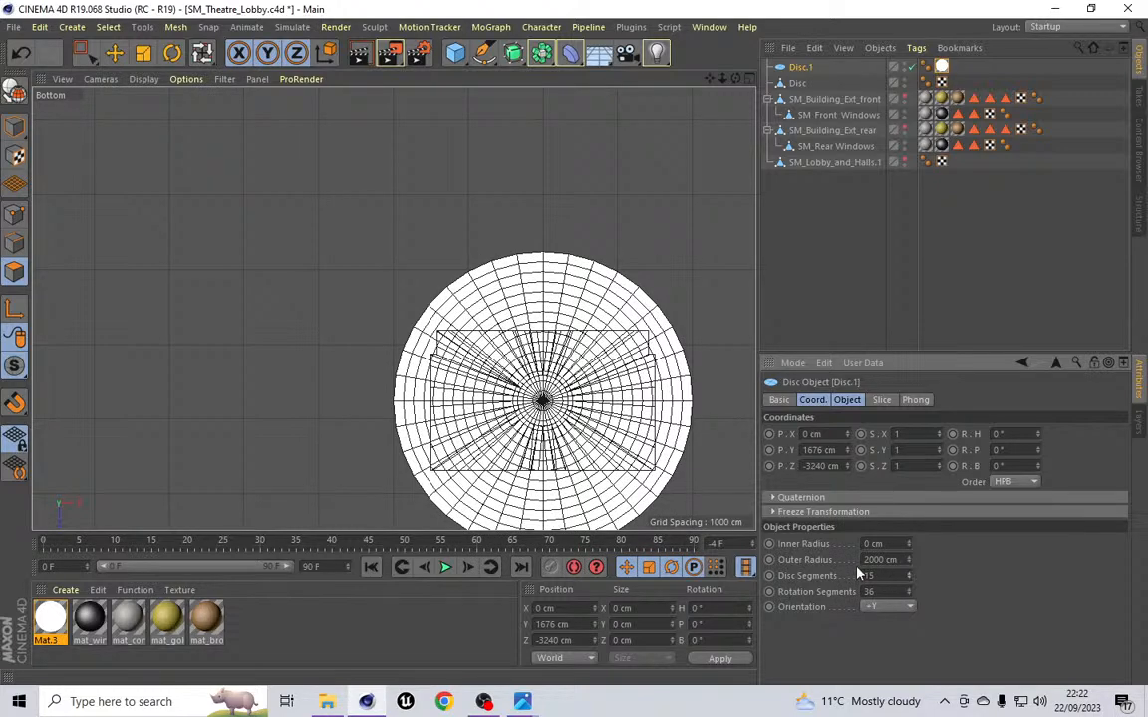
scroll(662, 481, "up", 3)
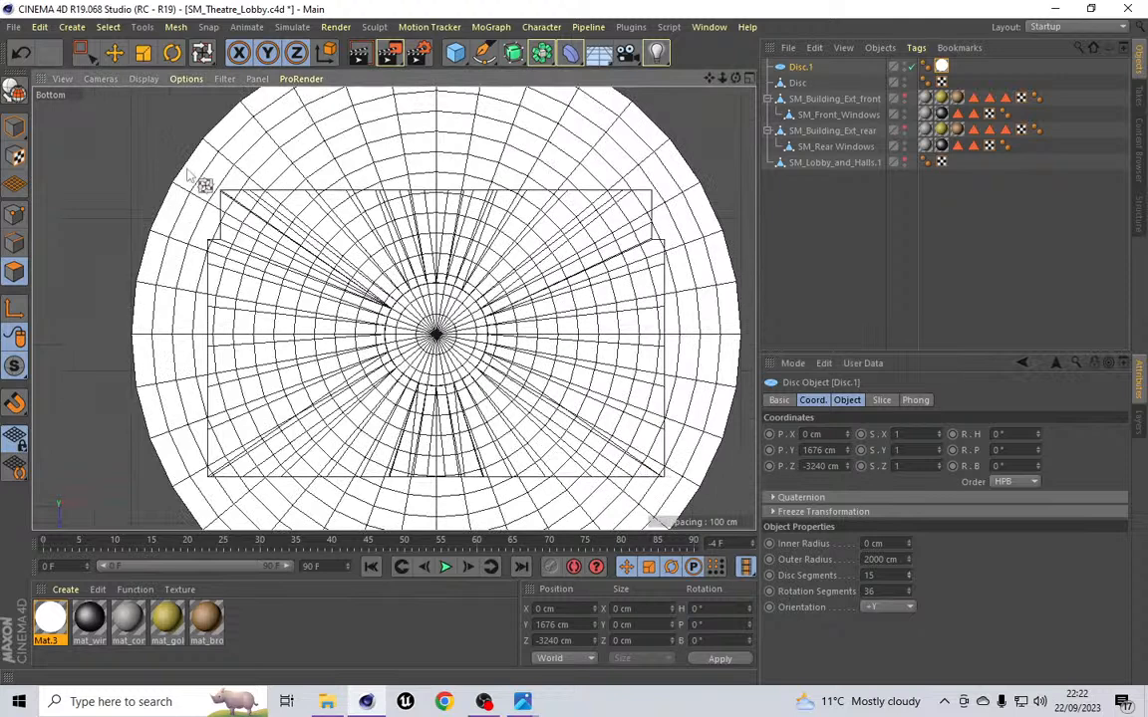
Step: Convert the new disc into an editable polygon object
left_click(177, 27)
mouse_move(200, 88)
left_click(257, 110)
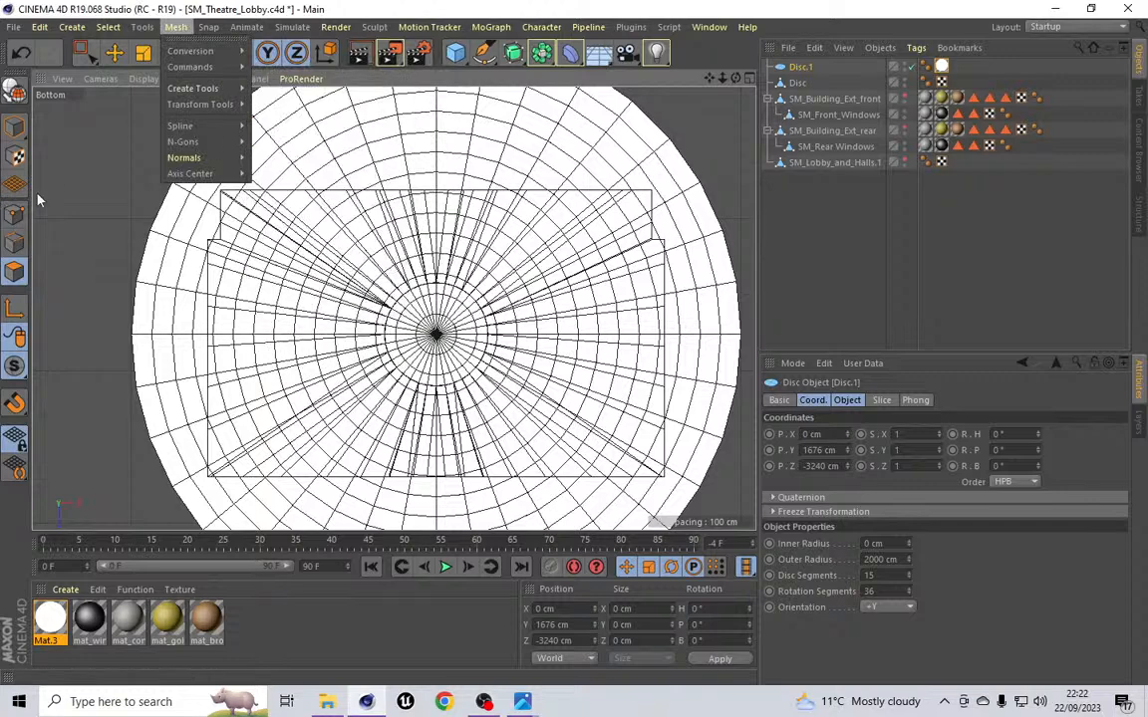
left_click(14, 89)
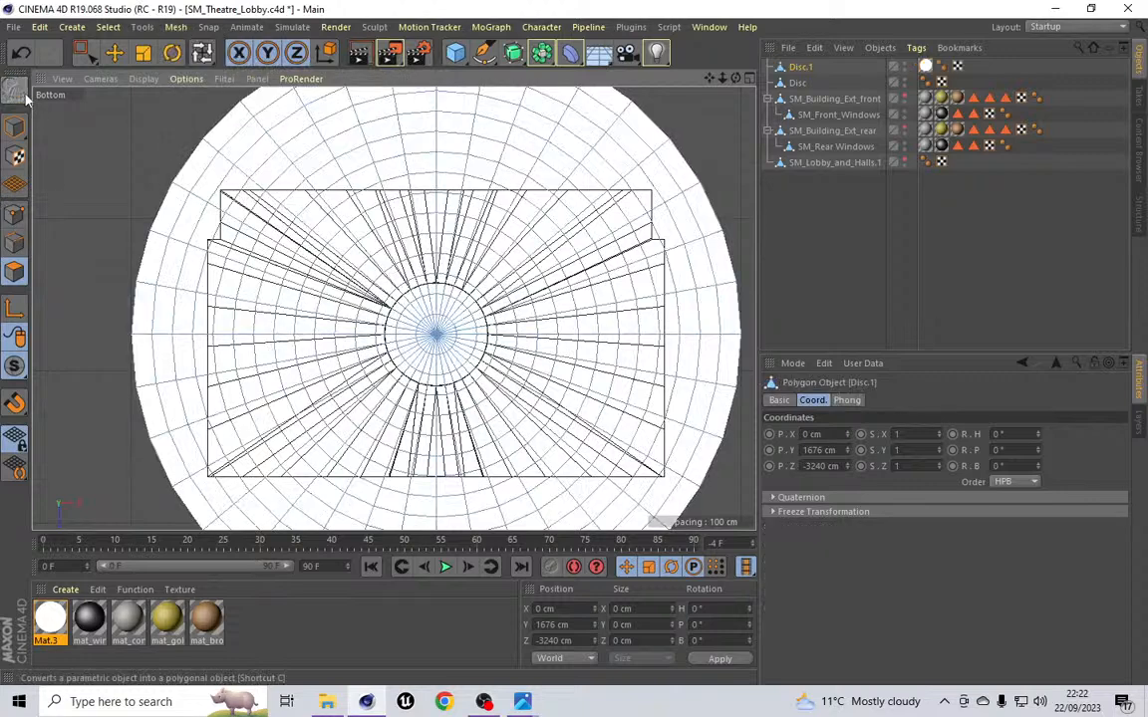
Step: Use Line Cut to slice the disc straight across along the building's front edge
left_click(178, 27)
mouse_move(206, 28)
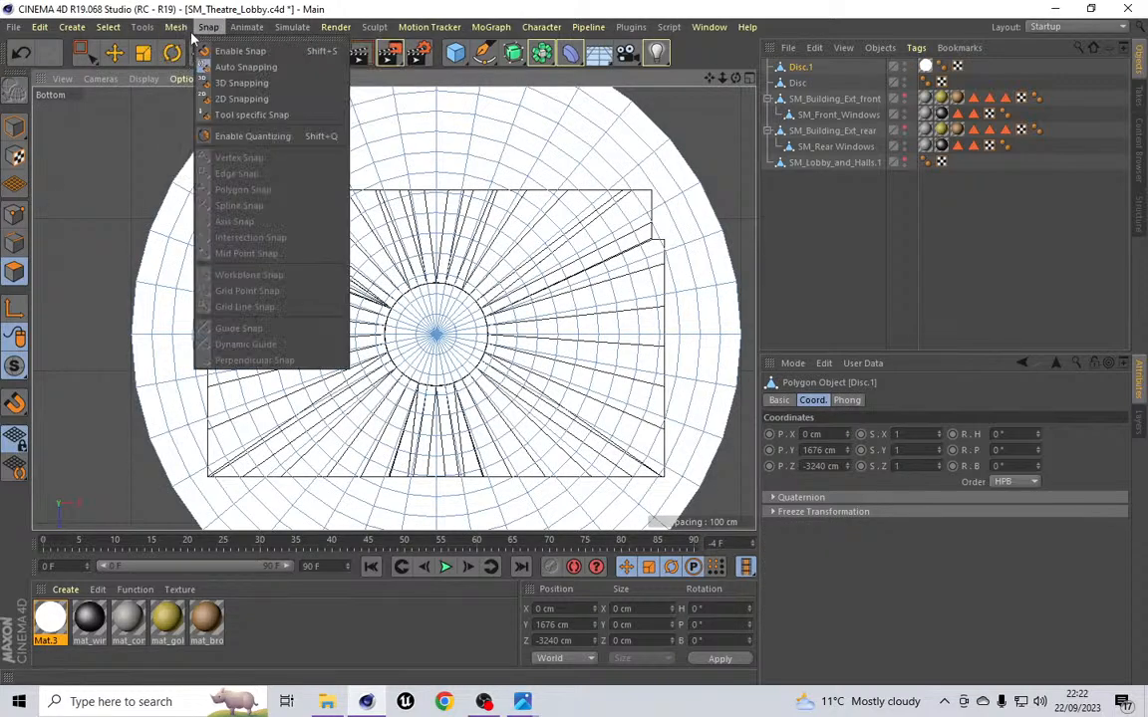
mouse_move(200, 91)
left_click(300, 148)
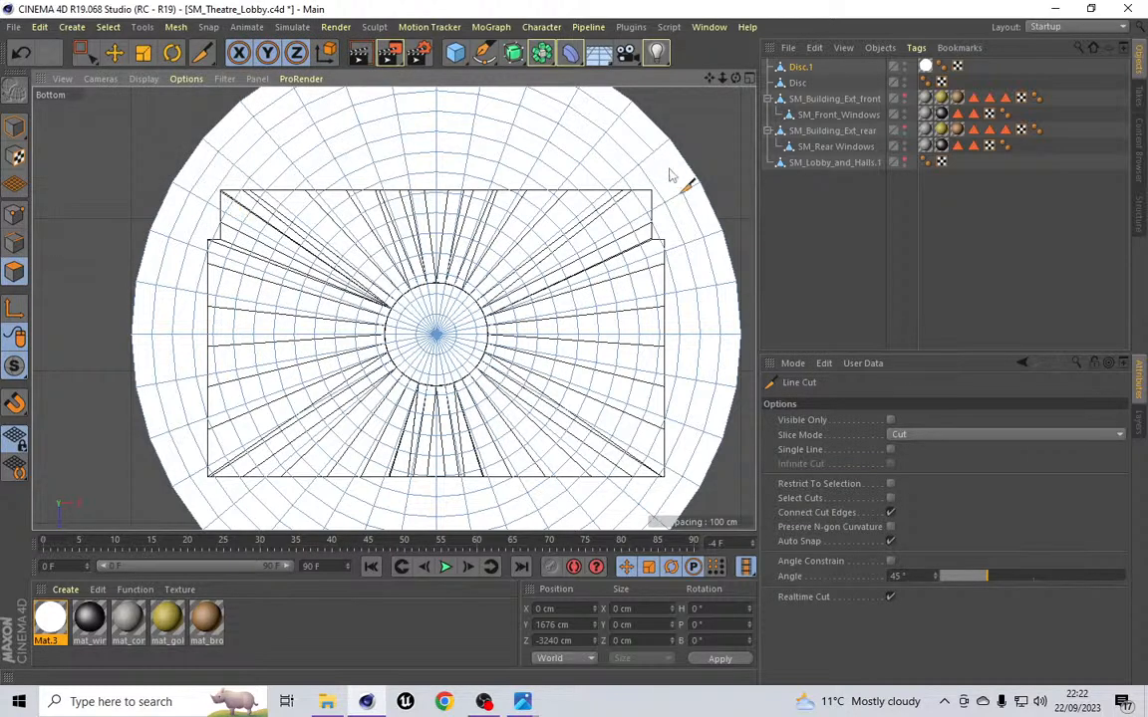
scroll(180, 192, "up", 3)
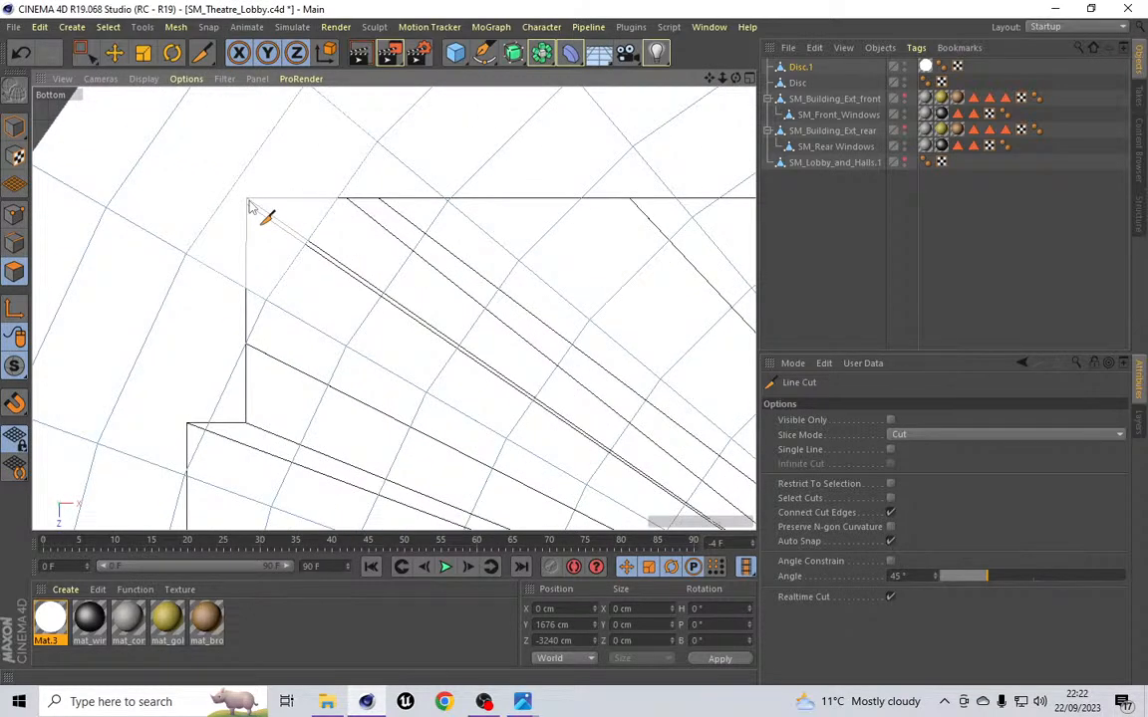
scroll(251, 208, "down", 6)
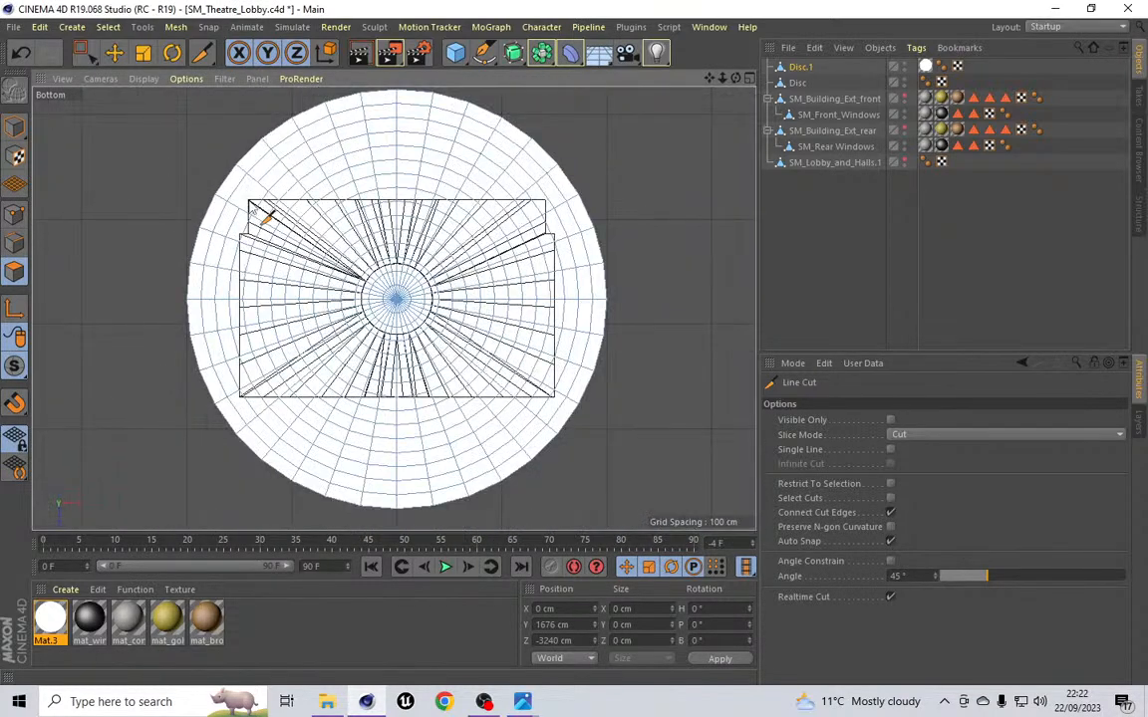
left_click(249, 202)
Step: Select the disc polygons beyond the cut line and delete them
left_click(108, 27)
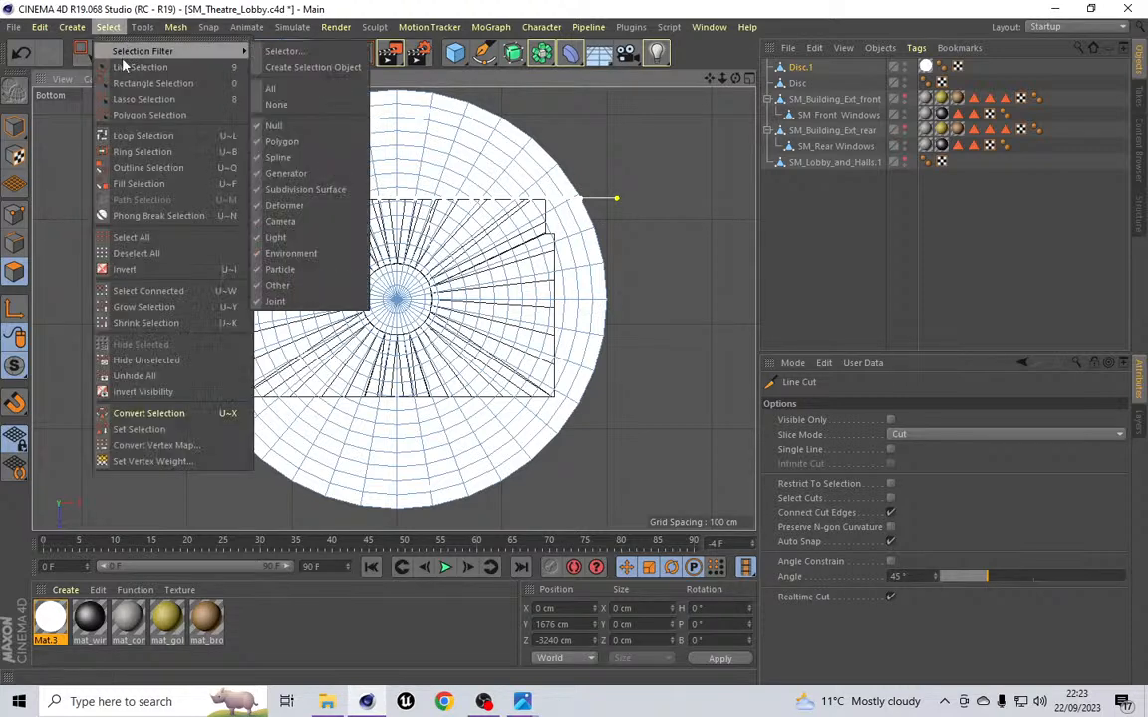
left_click(125, 66)
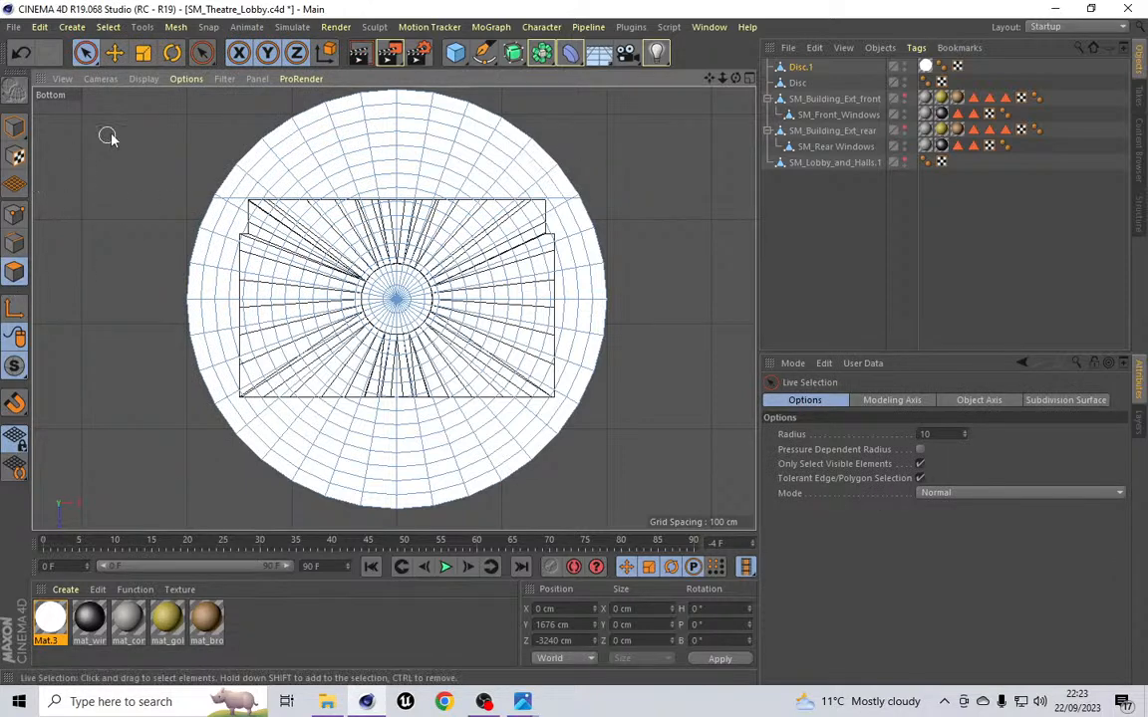
mouse_move(577, 175)
left_mouse_down()
mouse_move(252, 187)
mouse_move(211, 164)
mouse_move(339, 130)
mouse_move(409, 135)
mouse_move(393, 167)
mouse_move(394, 120)
mouse_move(534, 159)
left_mouse_up()
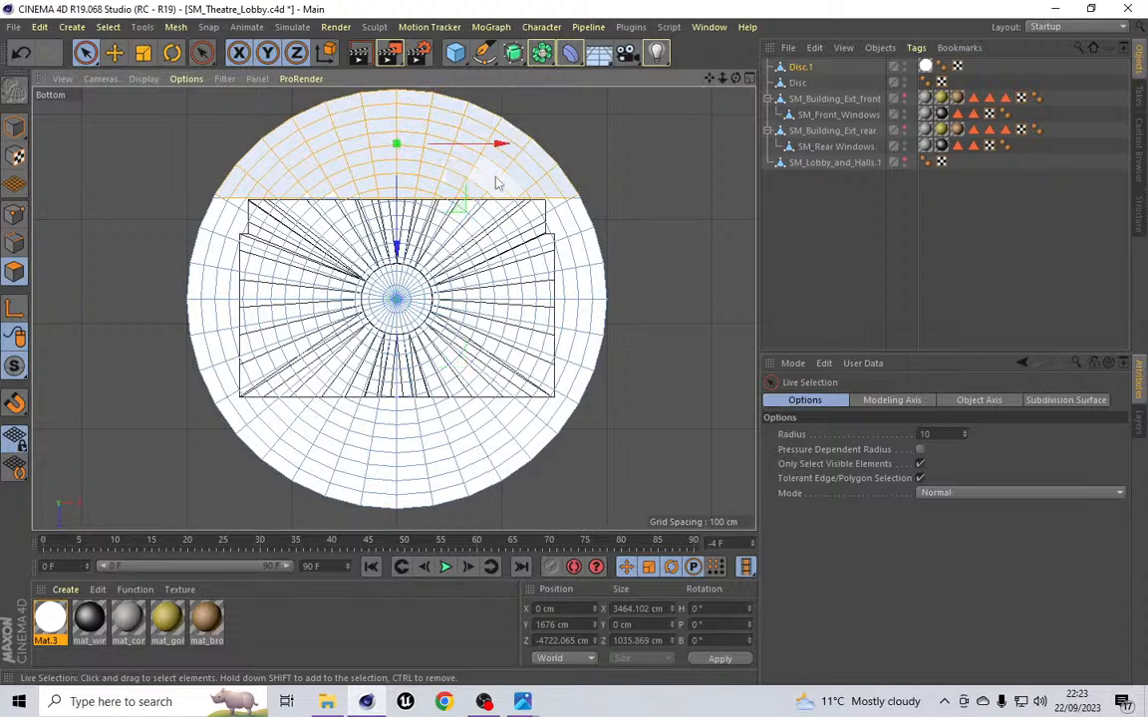
key("Delete")
Step: Use Line Cut to slice the disc straight across along the building's right side edge
scroll(199, 195, "up", 5)
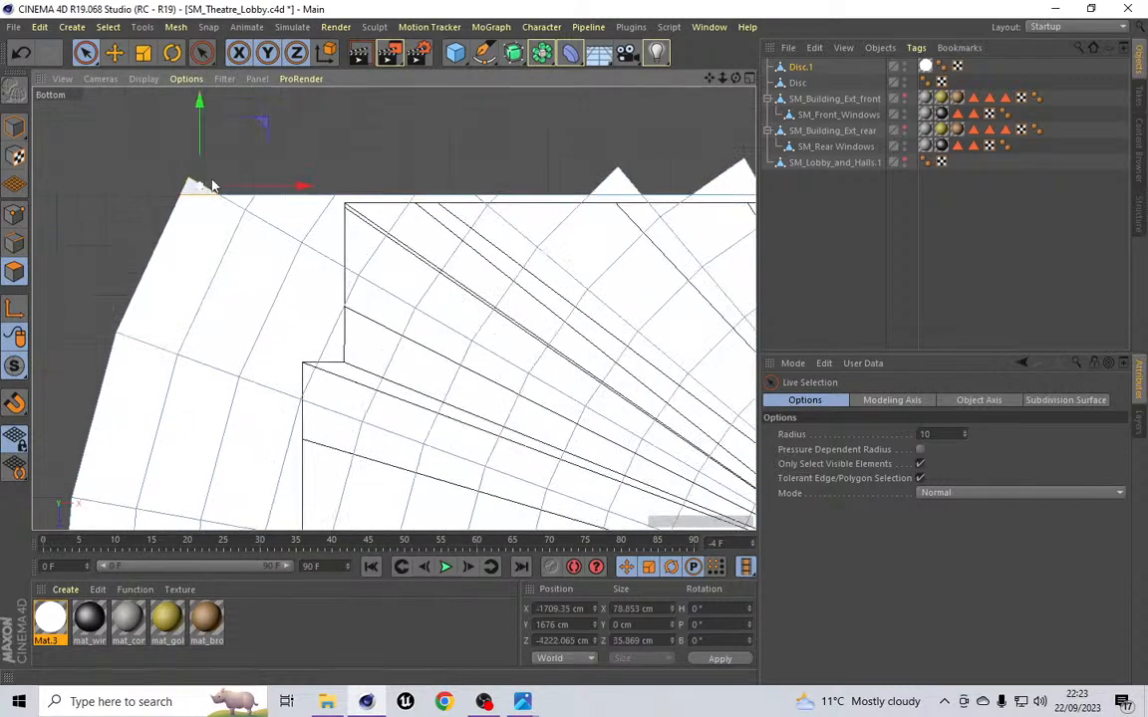
scroll(623, 177, "down", 3)
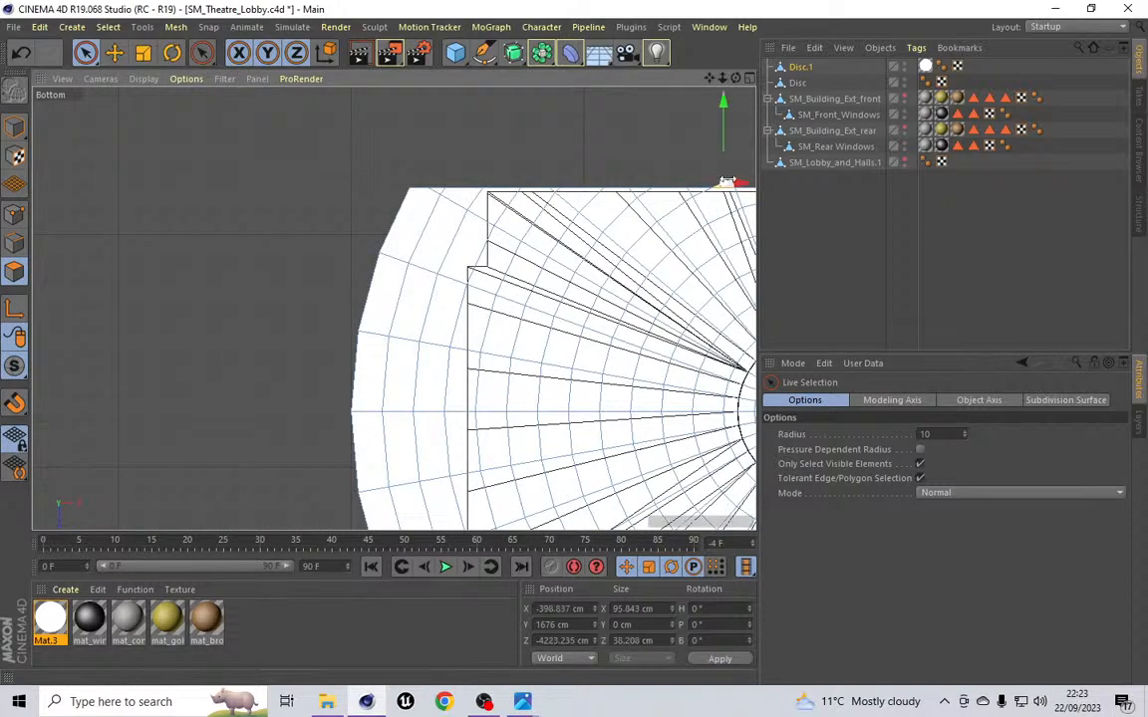
scroll(646, 172, "down", 3)
scroll(479, 215, "down", 3)
scroll(585, 192, "up", 6)
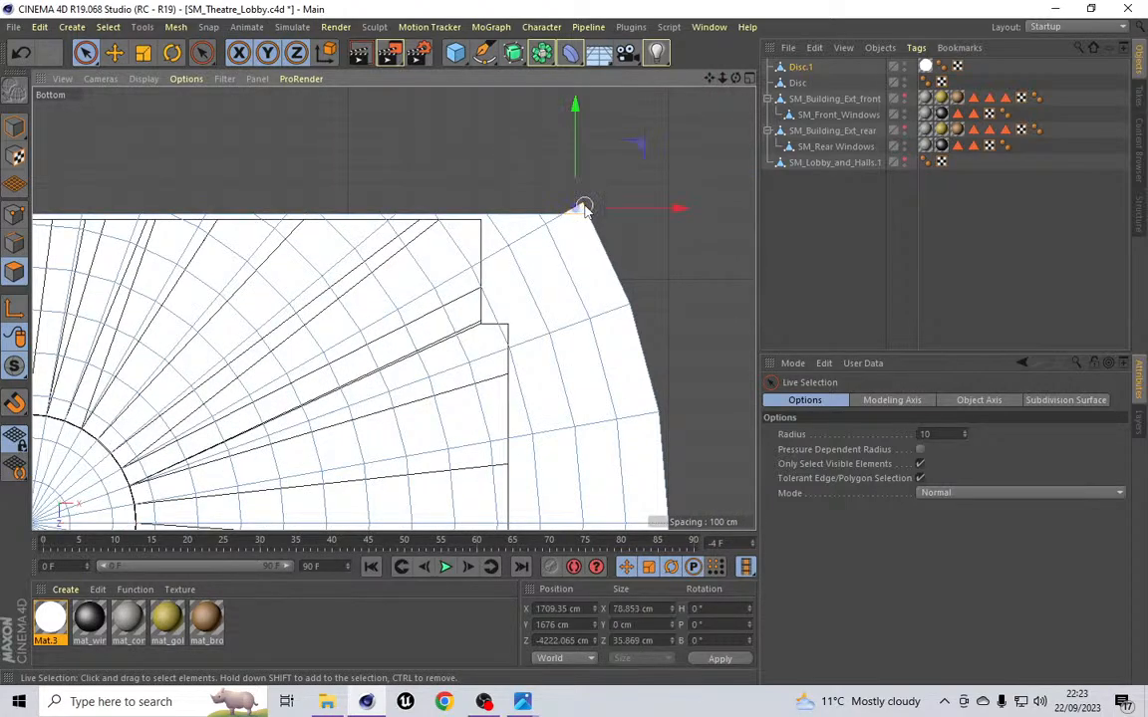
scroll(505, 220, "down", 5)
scroll(474, 146, "up", 8)
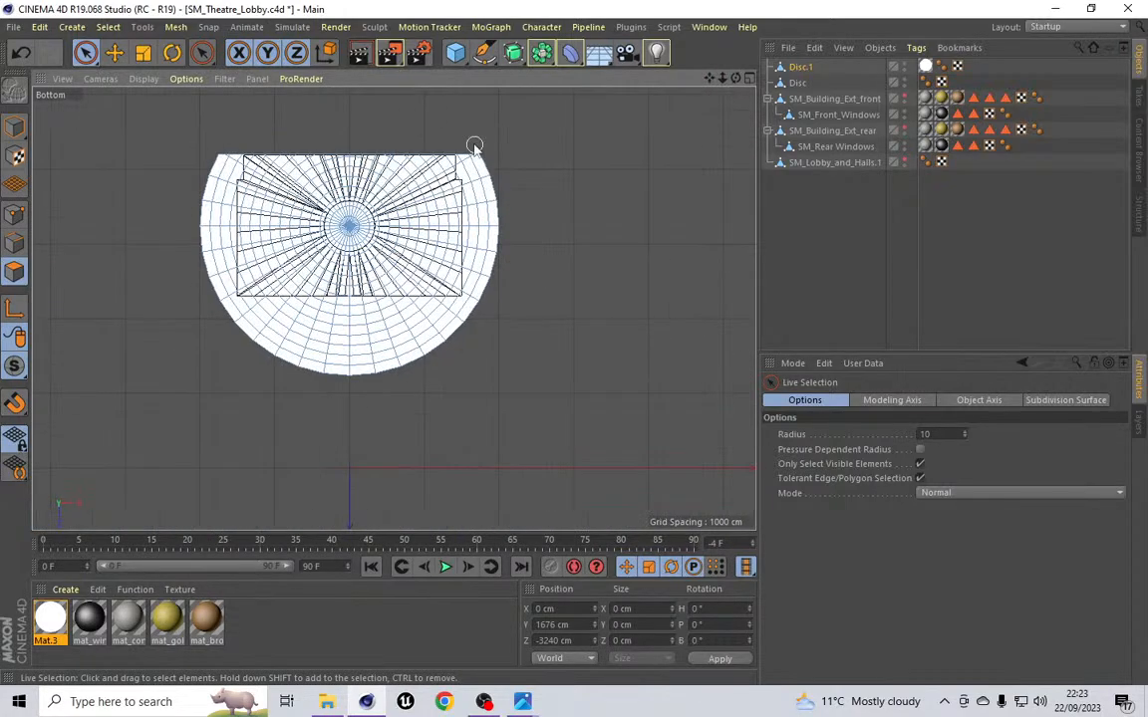
left_click(108, 27)
mouse_move(175, 27)
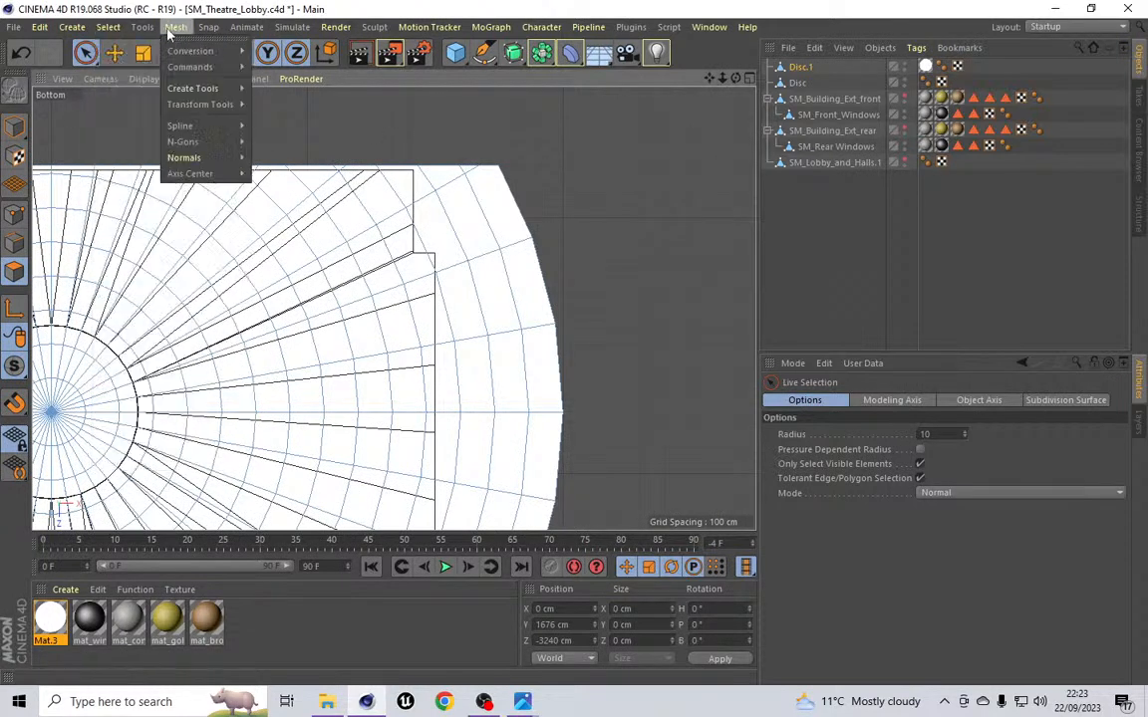
mouse_move(180, 89)
left_click(286, 147)
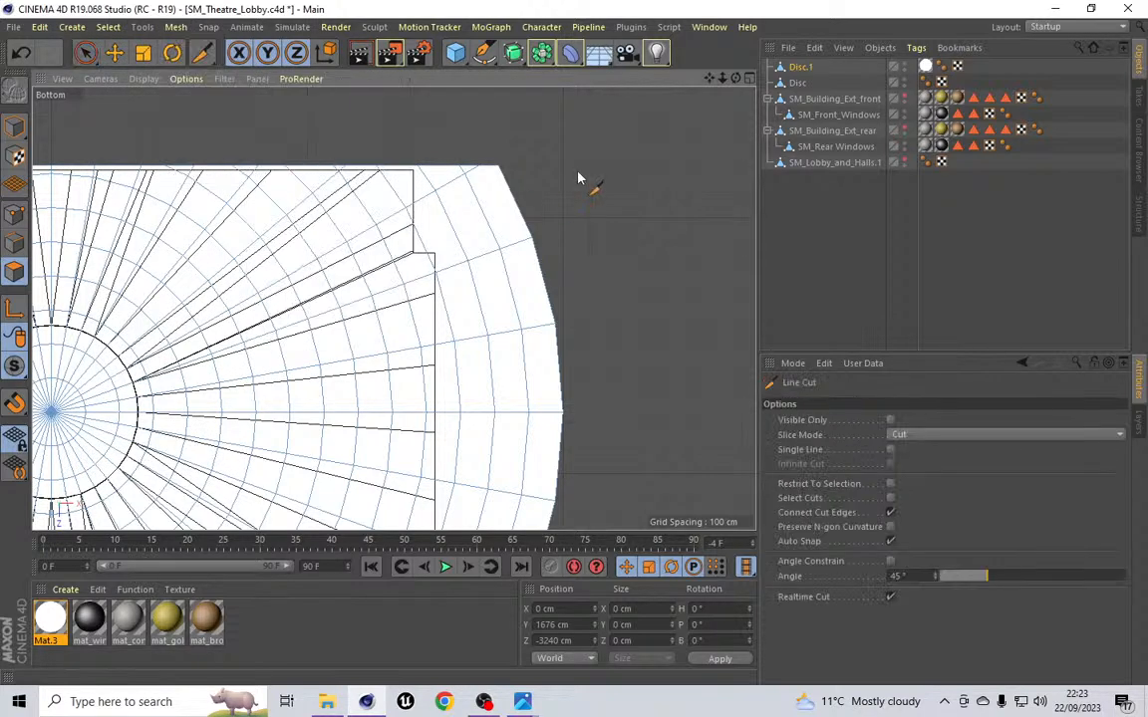
left_click(15, 213)
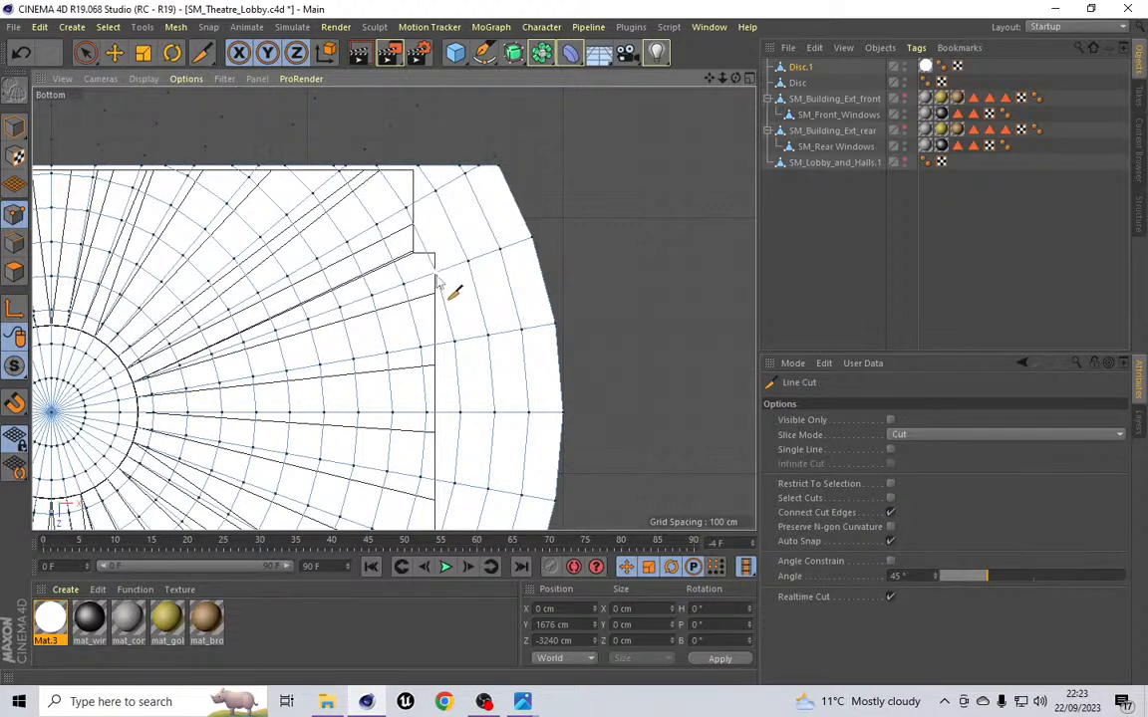
scroll(436, 282, "up", 8)
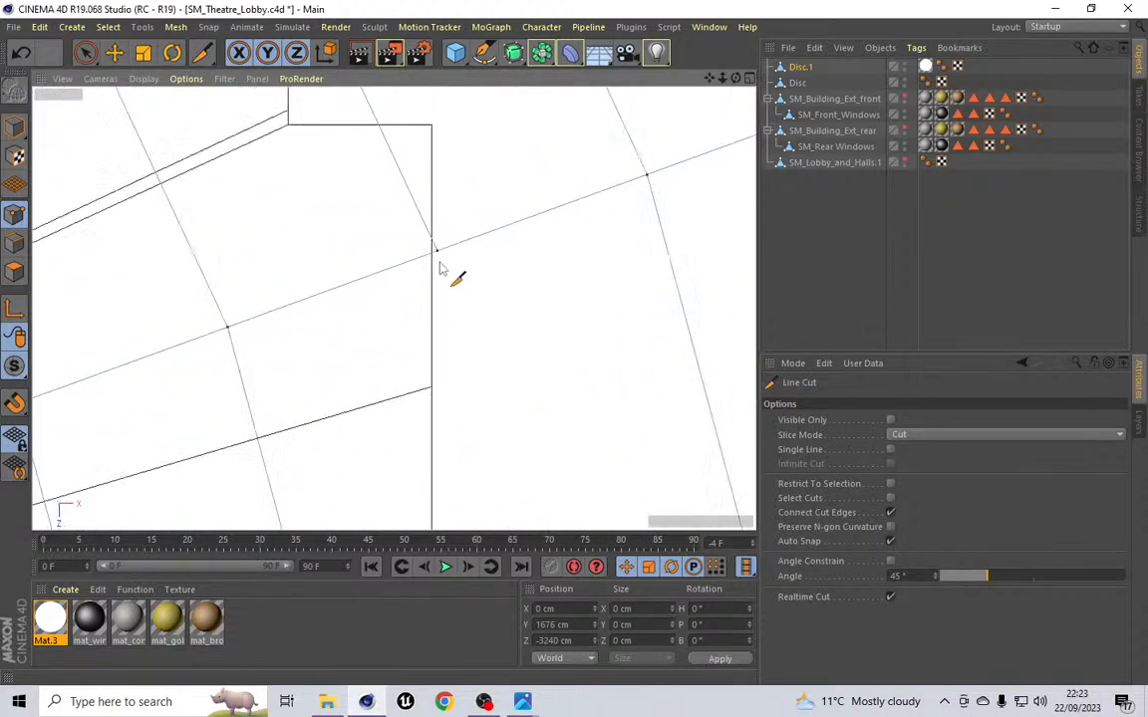
scroll(439, 269, "down", 8)
scroll(439, 269, "down", 3)
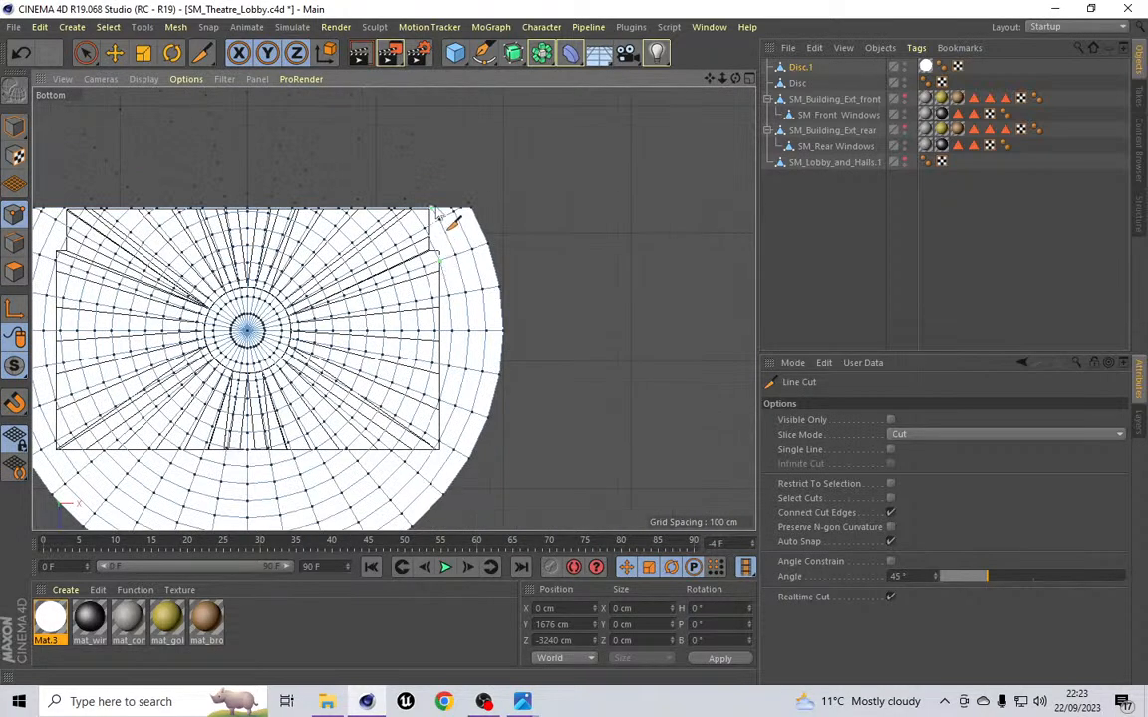
left_click(440, 179)
left_click(442, 493)
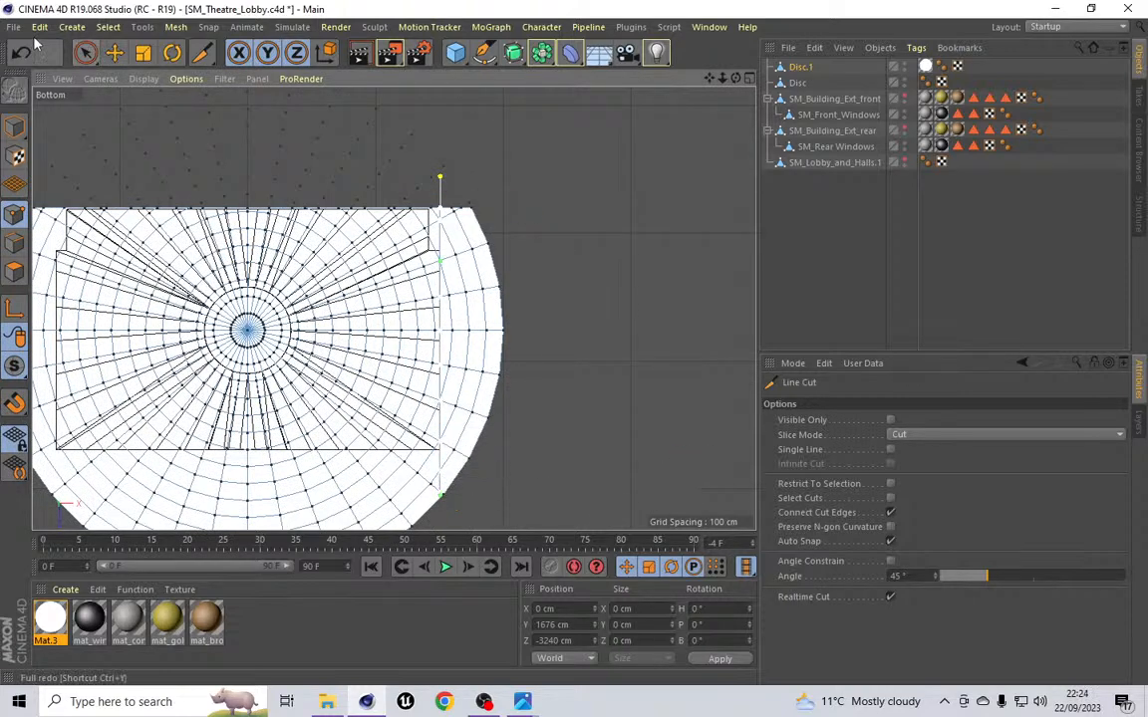
Step: Select the disc polygons beyond the right side cut and delete them
left_click(79, 30)
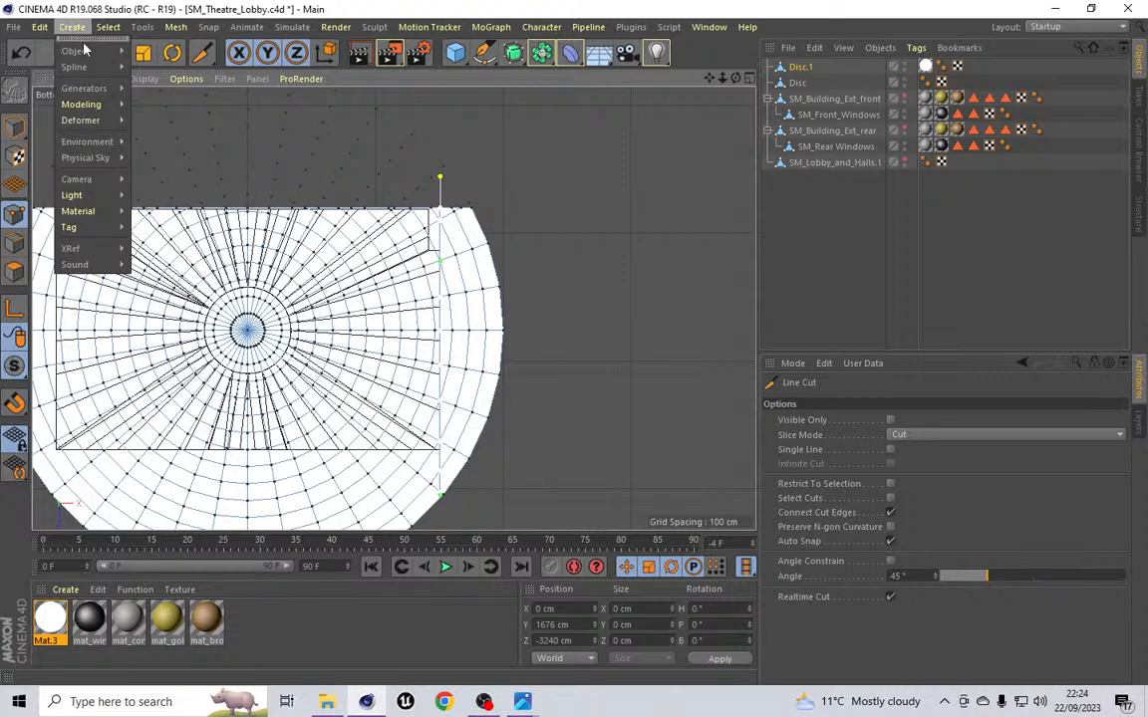
mouse_move(108, 27)
left_click(120, 67)
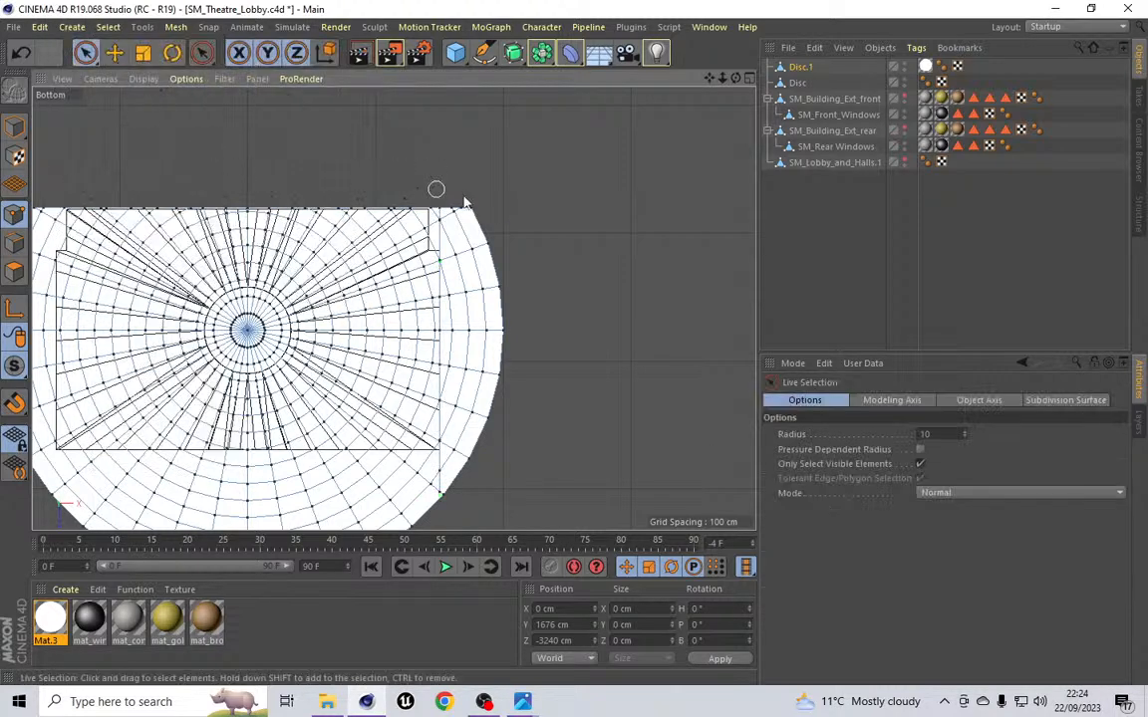
left_click(14, 271)
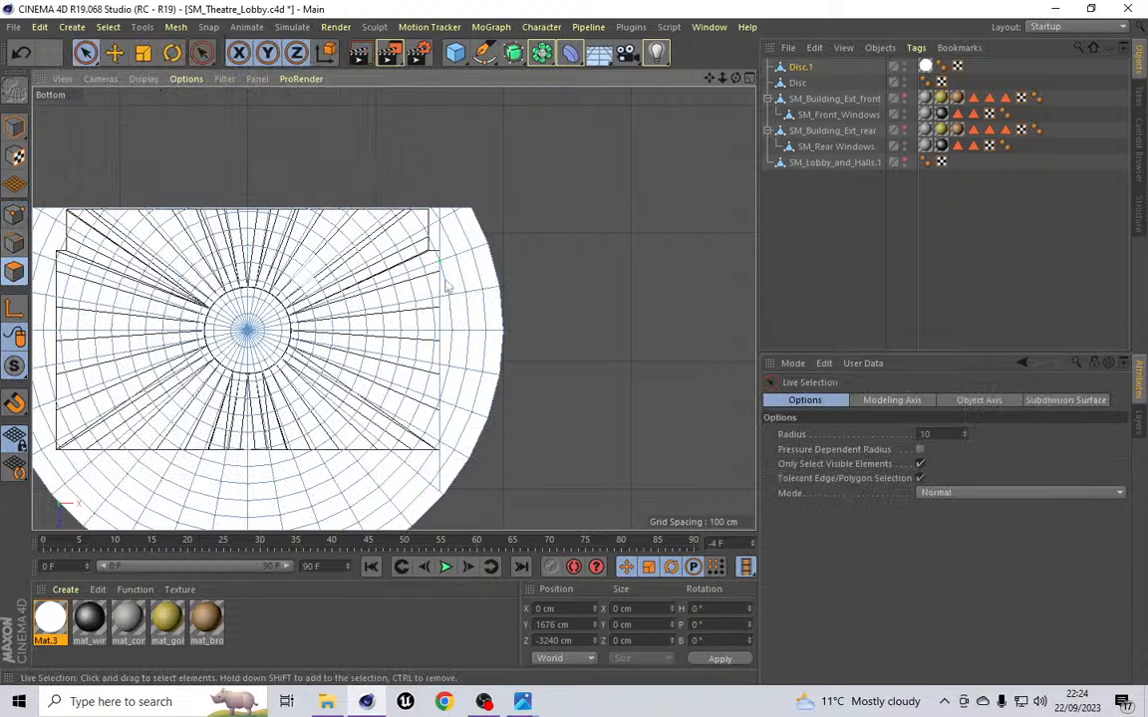
left_click(466, 225)
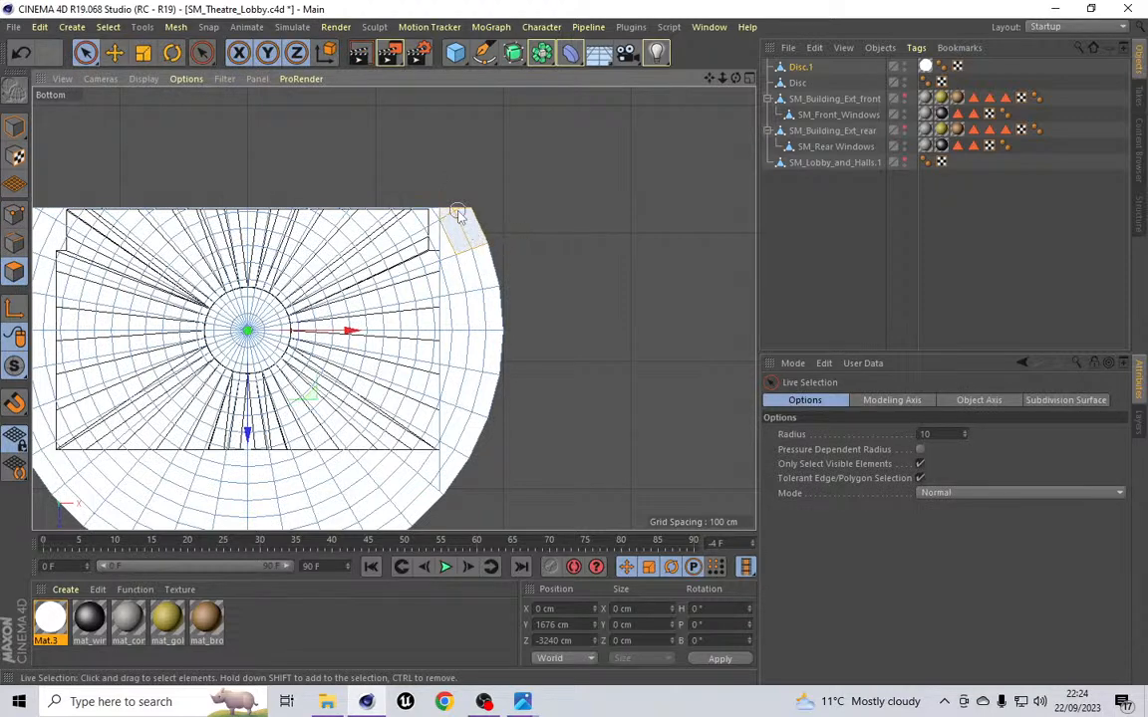
left_click(444, 222)
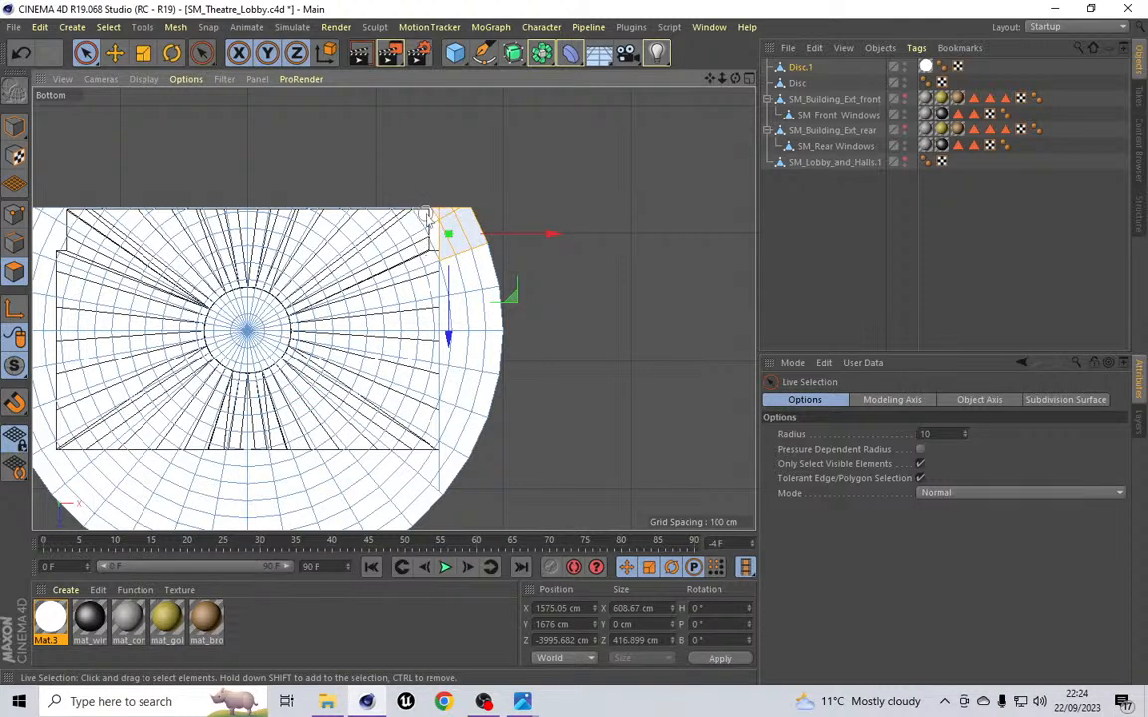
left_click_drag(428, 218, 404, 241, "ctrl")
mouse_move(486, 268)
left_mouse_down("shift")
mouse_move(482, 288)
mouse_move(455, 297)
mouse_move(458, 456)
mouse_move(486, 373)
mouse_move(539, 293)
left_mouse_up("shift")
key("Delete")
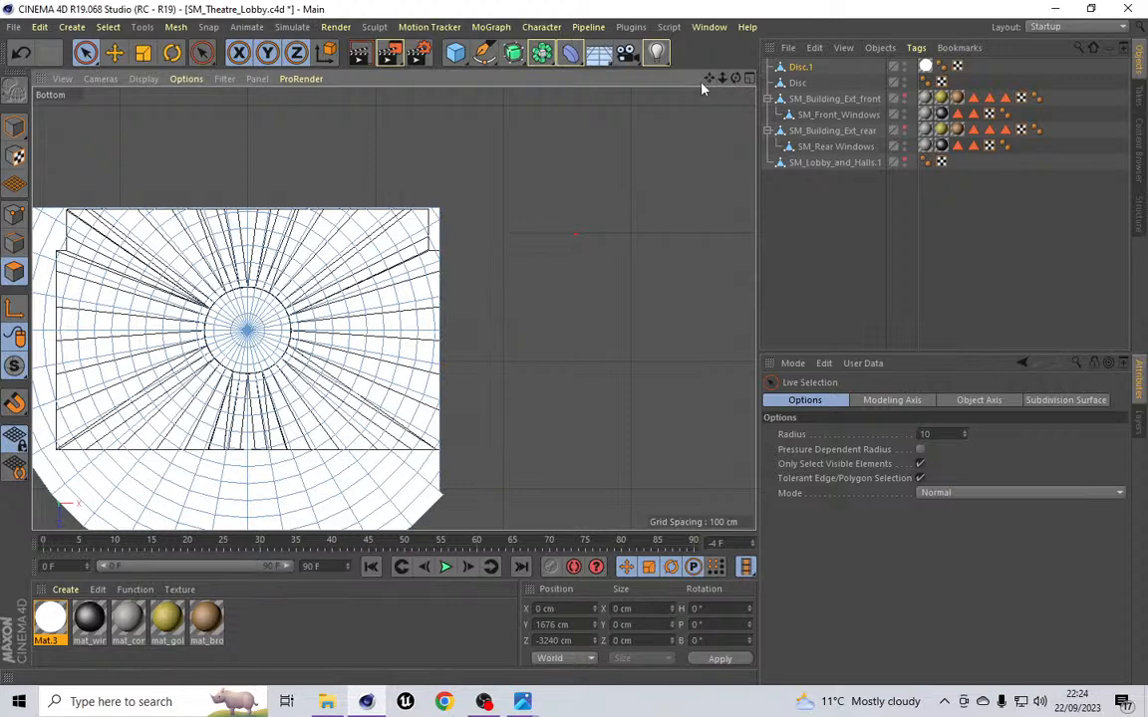
Step: Use Line Cut to slice the disc straight across along the building's left side edge
left_click_drag(707, 79, 862, 43)
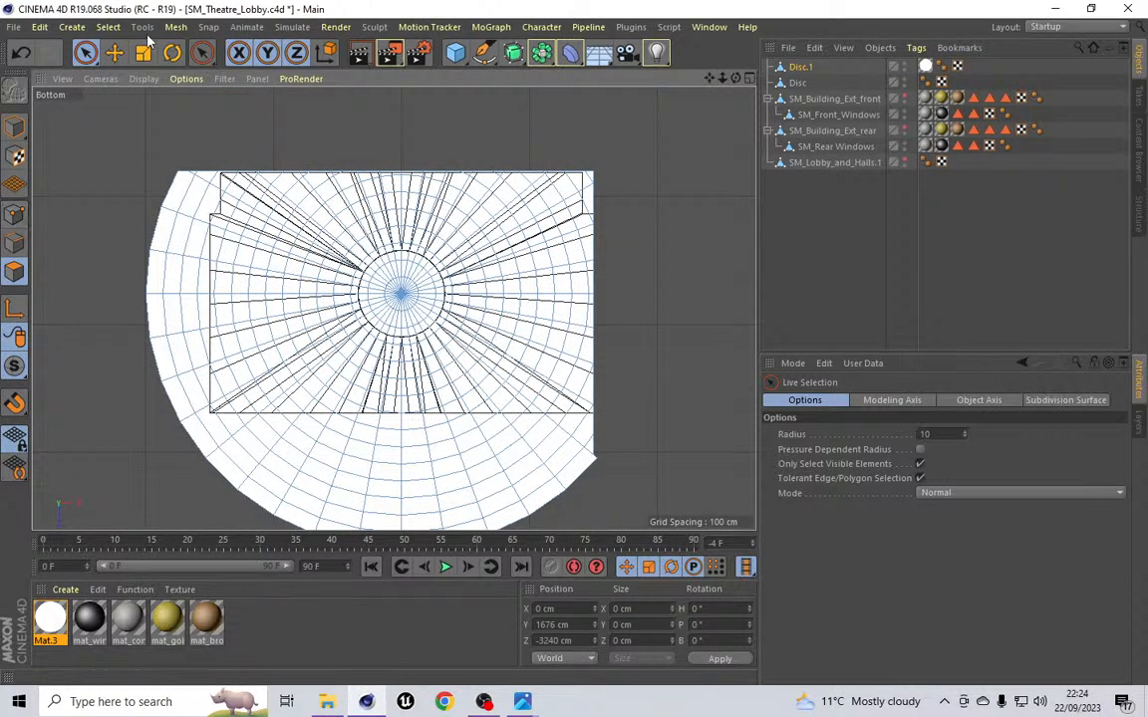
left_click(107, 27)
mouse_move(178, 30)
mouse_move(199, 88)
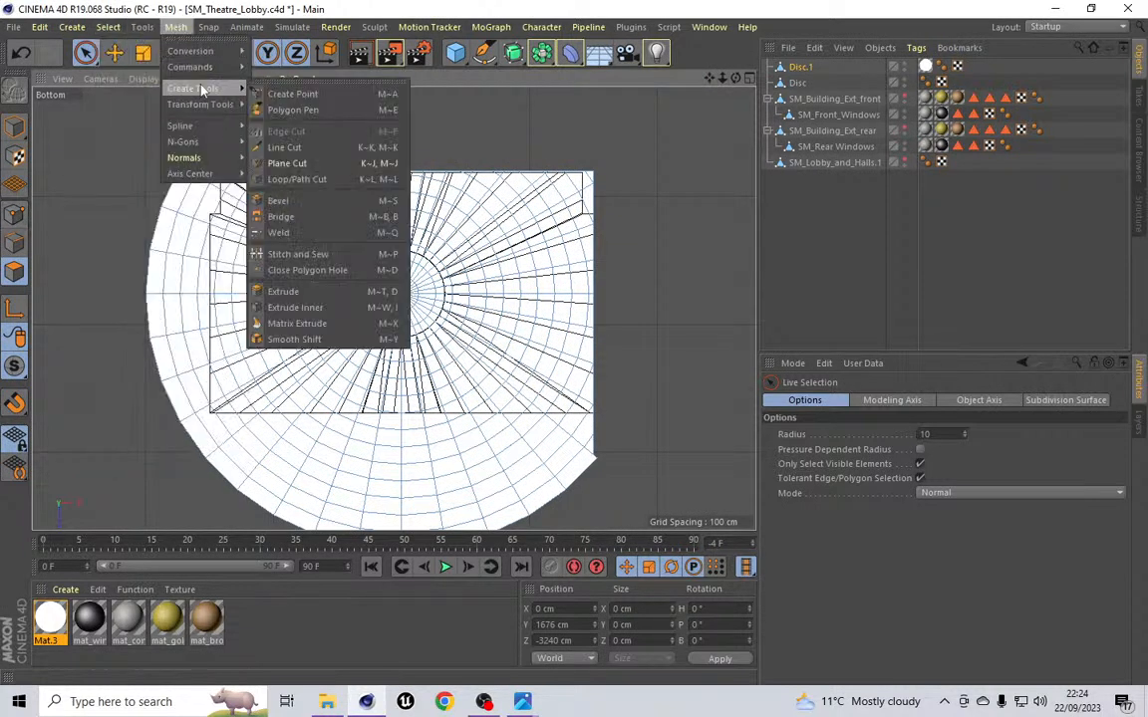
left_click(283, 147)
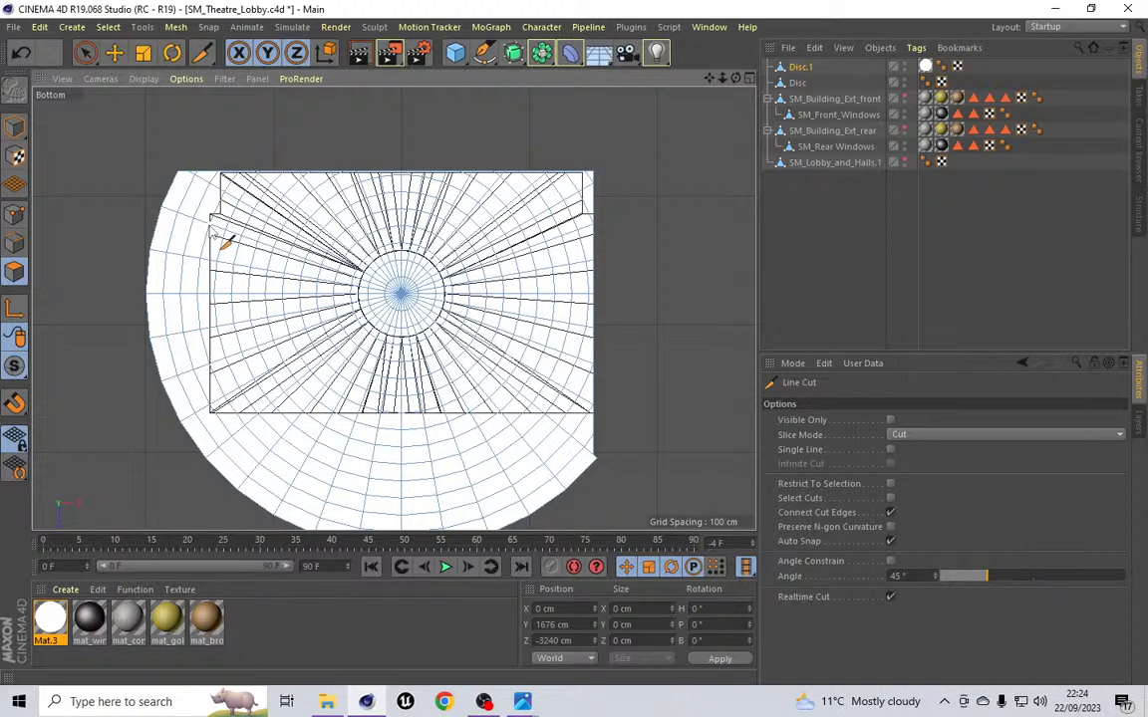
scroll(215, 235, "up", 10)
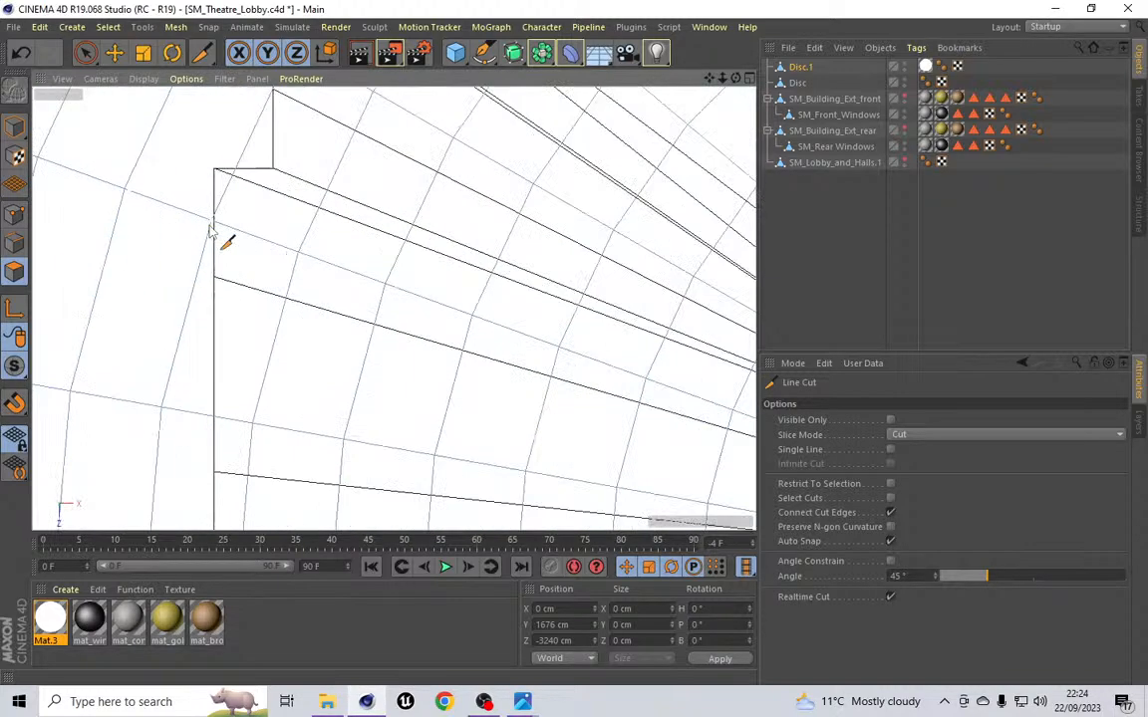
scroll(214, 224, "down", 10)
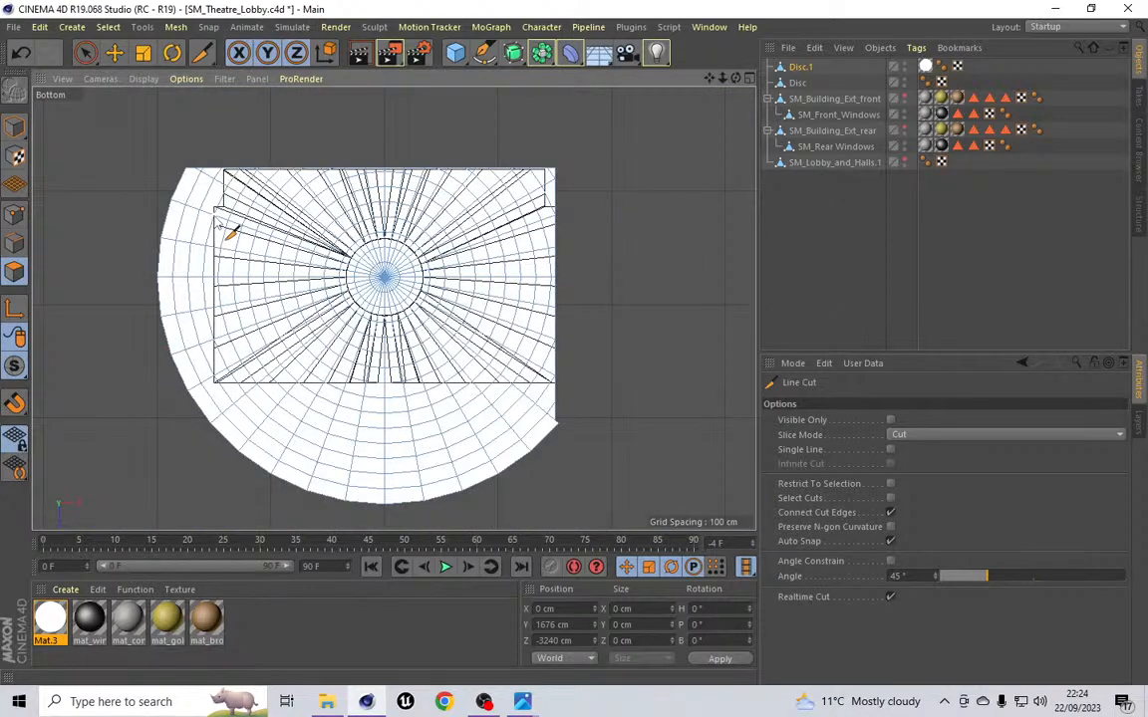
left_click(214, 152)
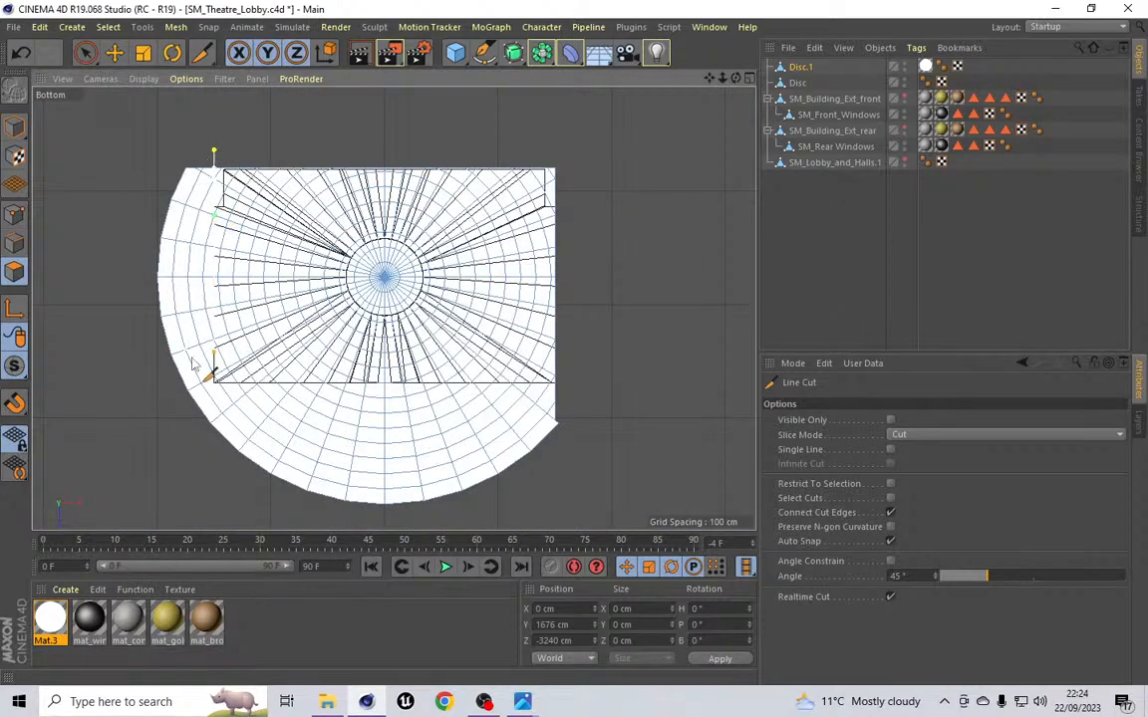
left_click(214, 460)
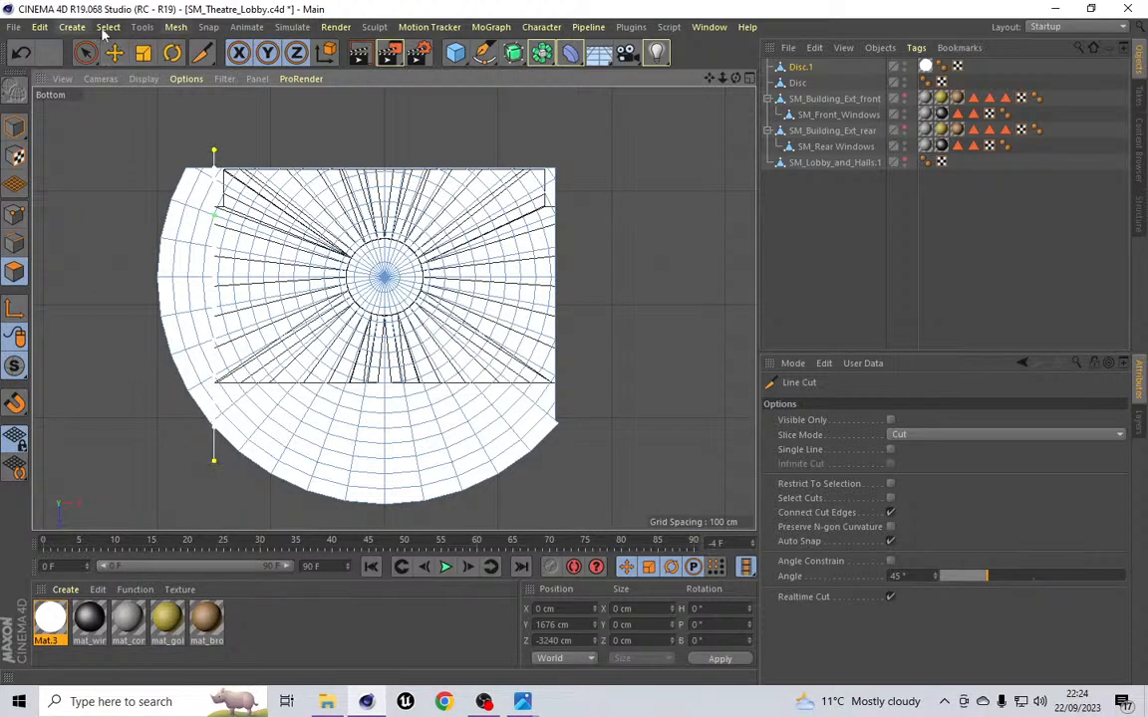
Step: Select the disc polygons beyond the left side cut, delete them, and save the file
left_click(105, 27)
left_click(124, 44)
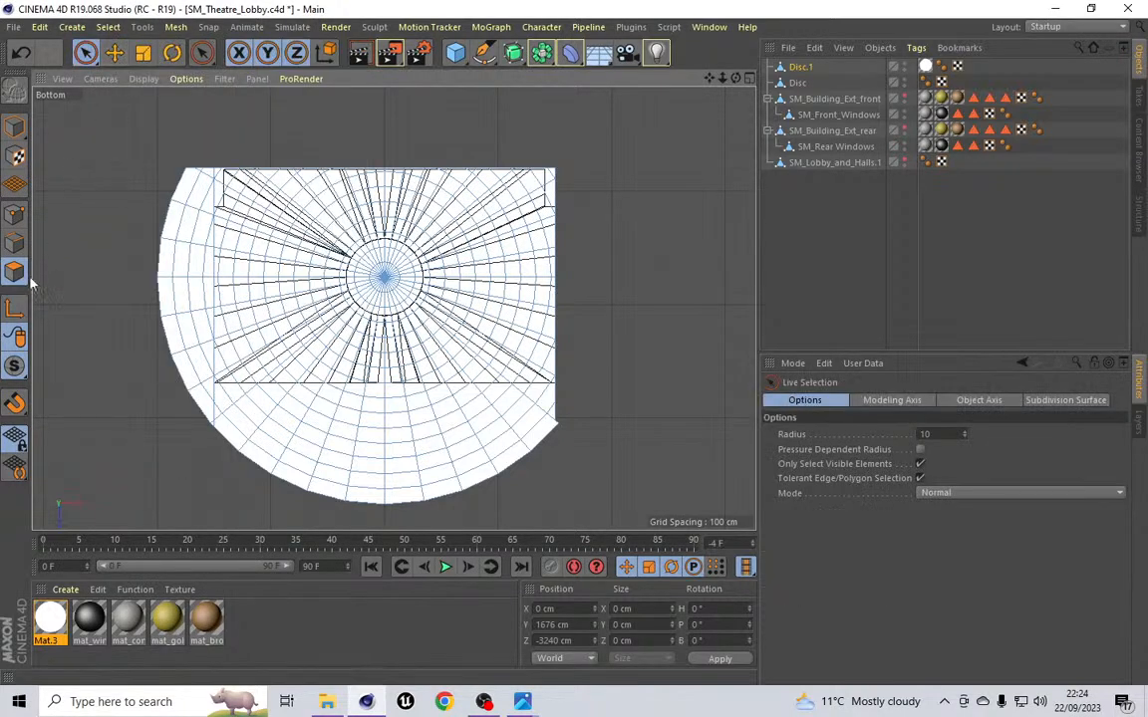
mouse_move(182, 186)
left_mouse_down()
mouse_move(201, 174)
mouse_move(167, 211)
mouse_move(177, 359)
mouse_move(182, 291)
mouse_move(202, 303)
left_mouse_up()
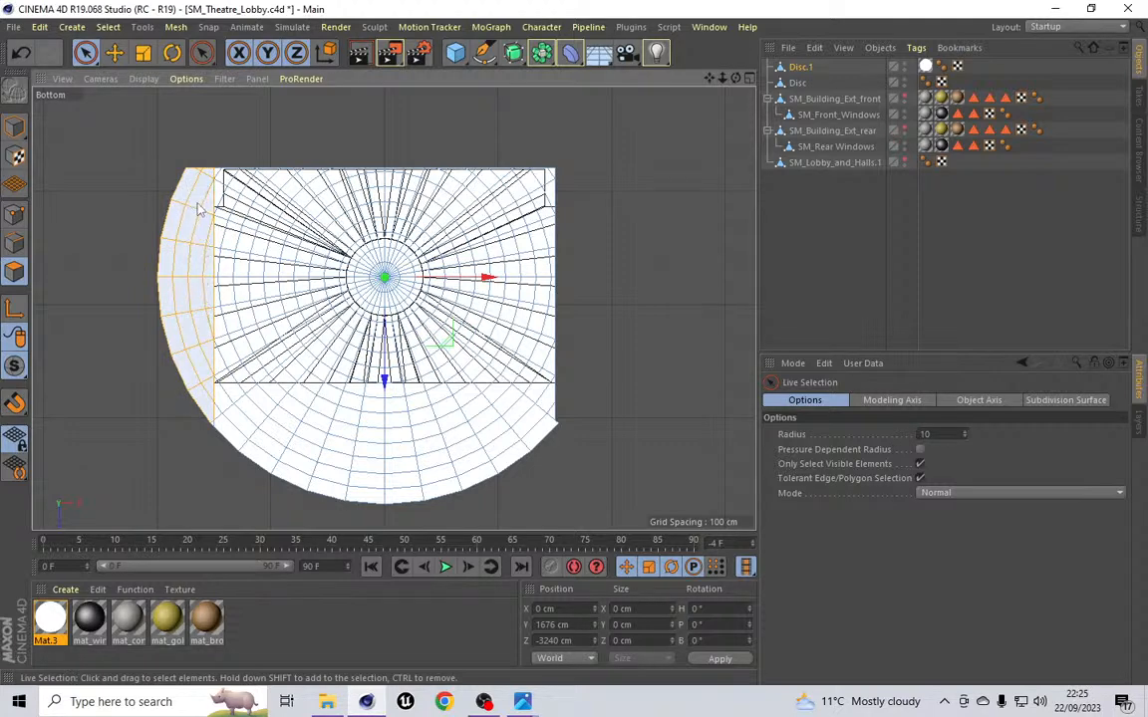
key("Delete")
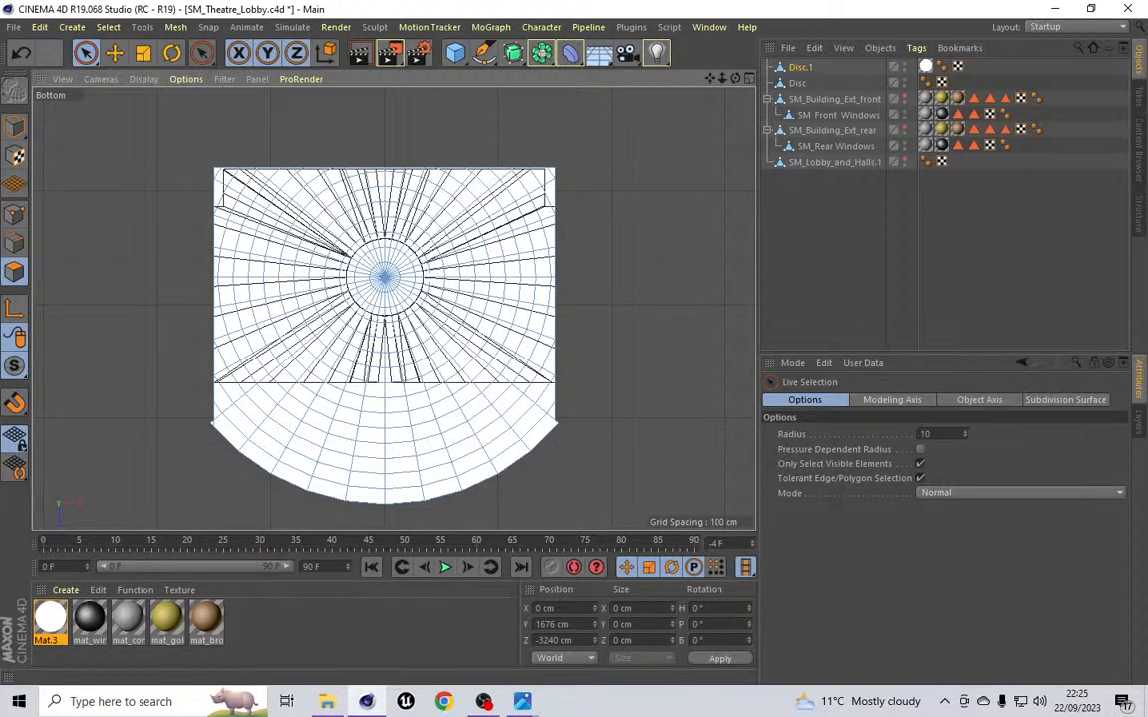
key("ctrl+s")
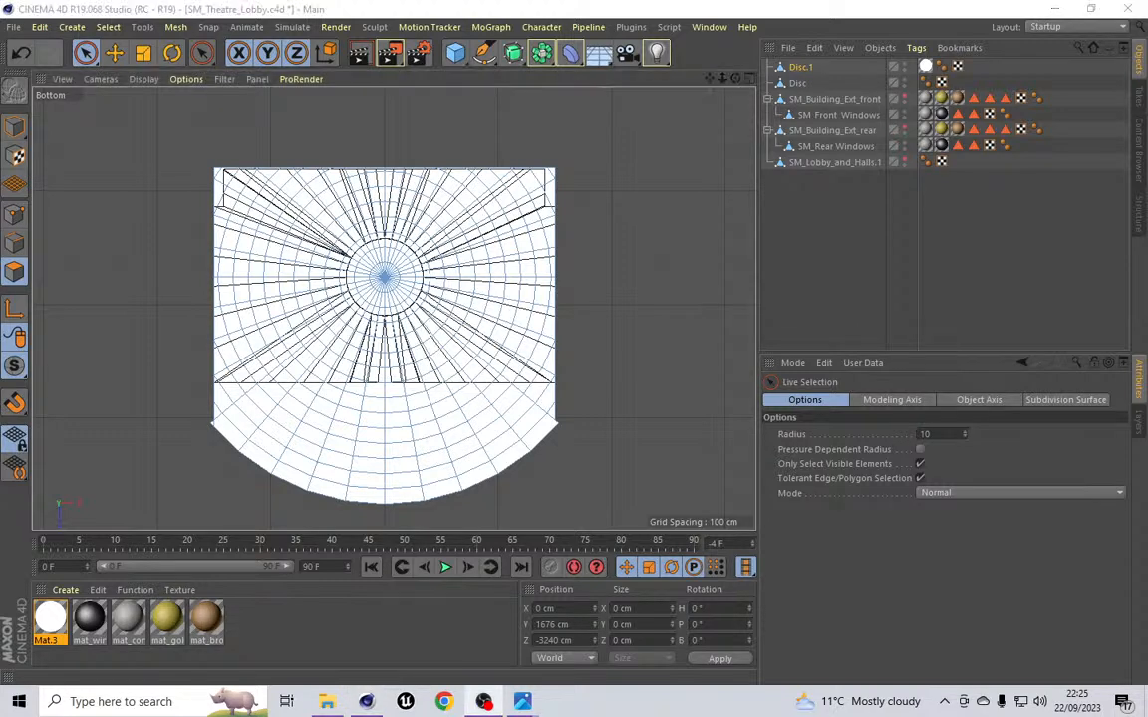
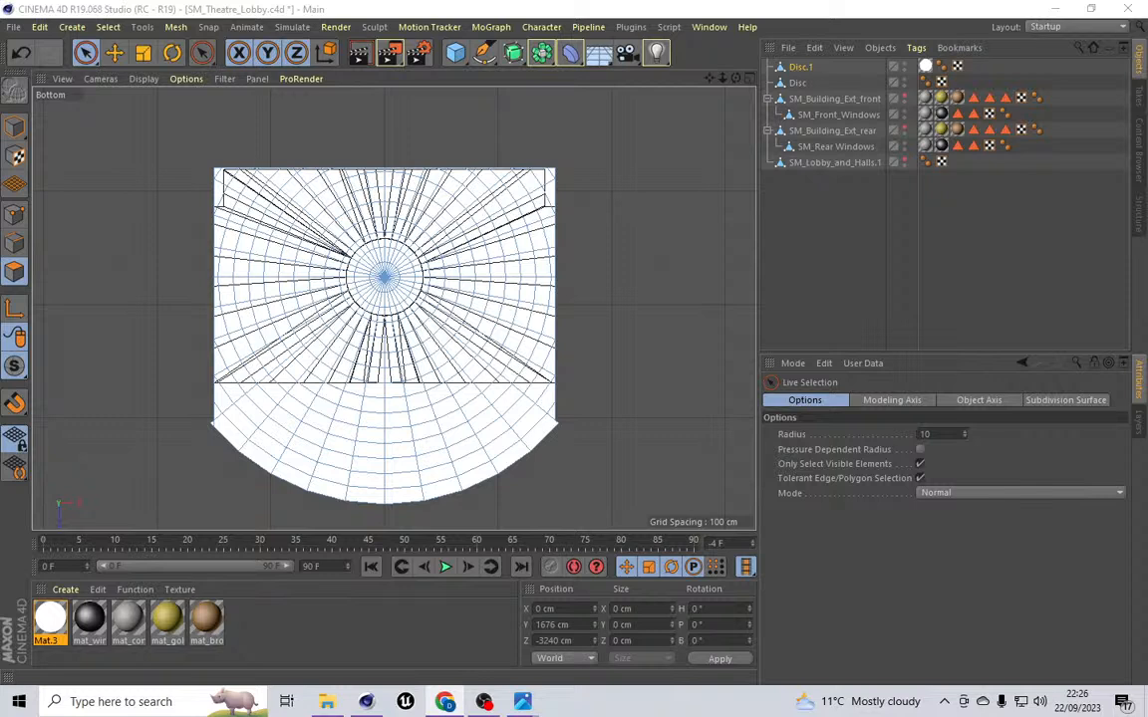
Step: Use Line Cut to slice the disc straight across along the building's front edge
mouse_move(179, 452)
left_mouse_down()
mouse_move(207, 430)
mouse_move(301, 423)
mouse_move(256, 466)
mouse_move(396, 458)
mouse_move(349, 475)
mouse_move(384, 487)
mouse_move(515, 472)
mouse_move(546, 432)
mouse_move(543, 410)
mouse_move(461, 404)
mouse_move(430, 419)
mouse_move(326, 405)
mouse_move(418, 403)
left_mouse_up()
left_click(175, 27)
mouse_move(192, 88)
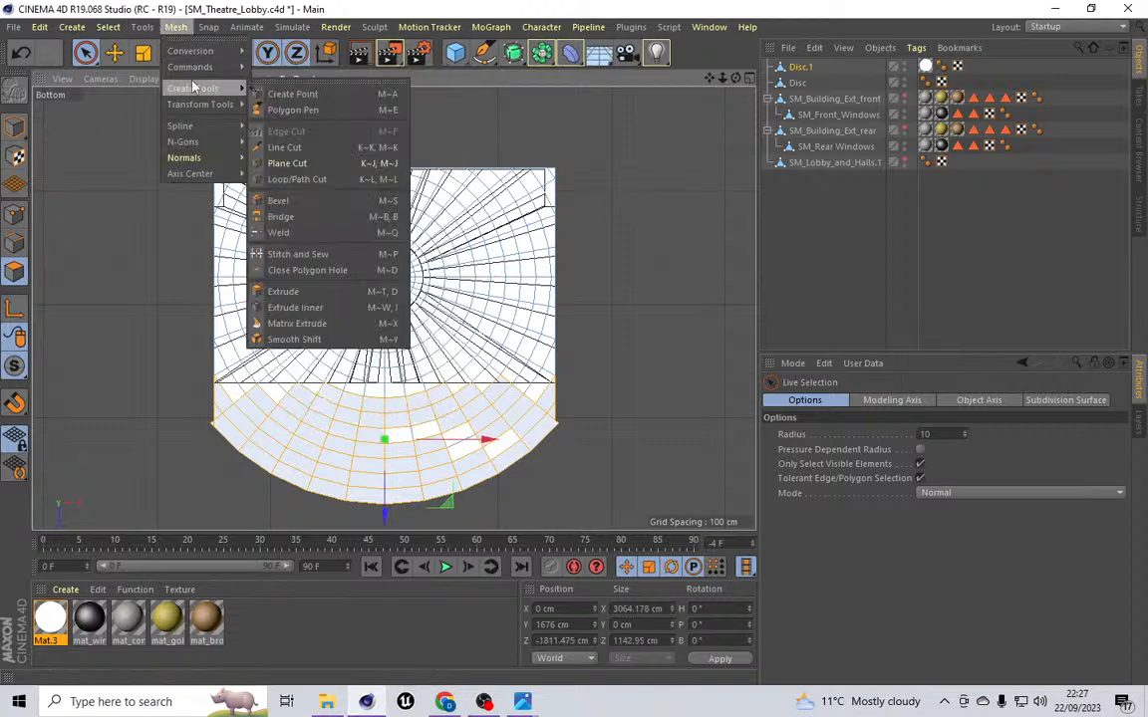
left_click(283, 148)
left_click(567, 382)
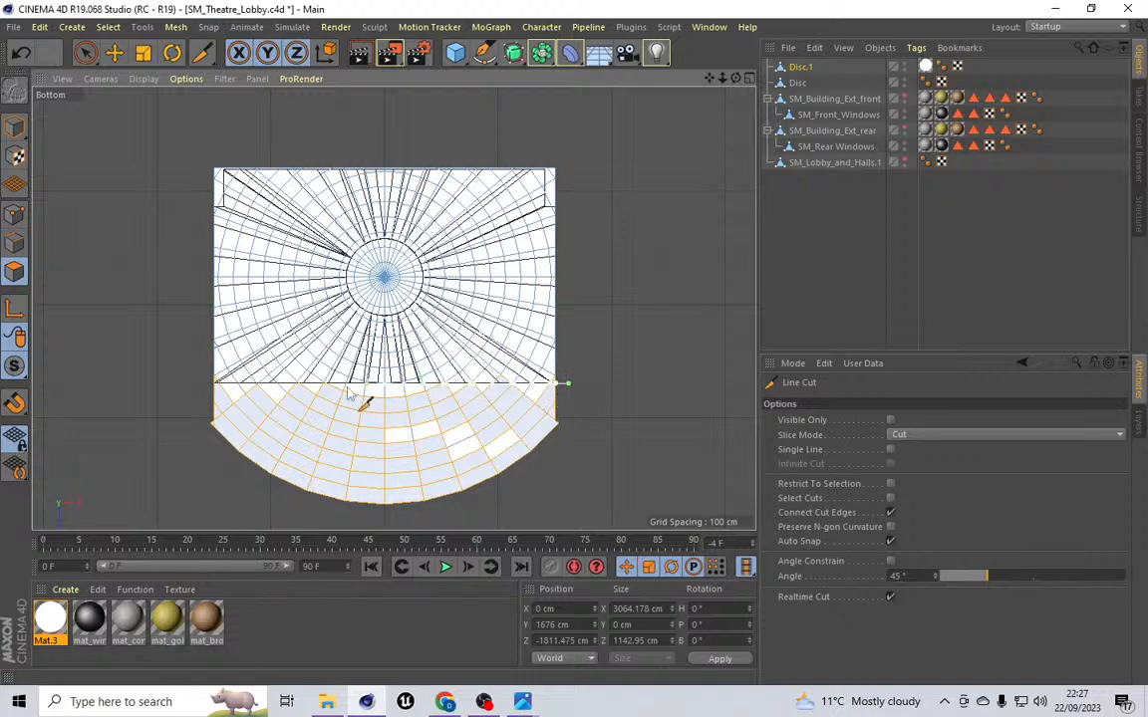
left_click(175, 383)
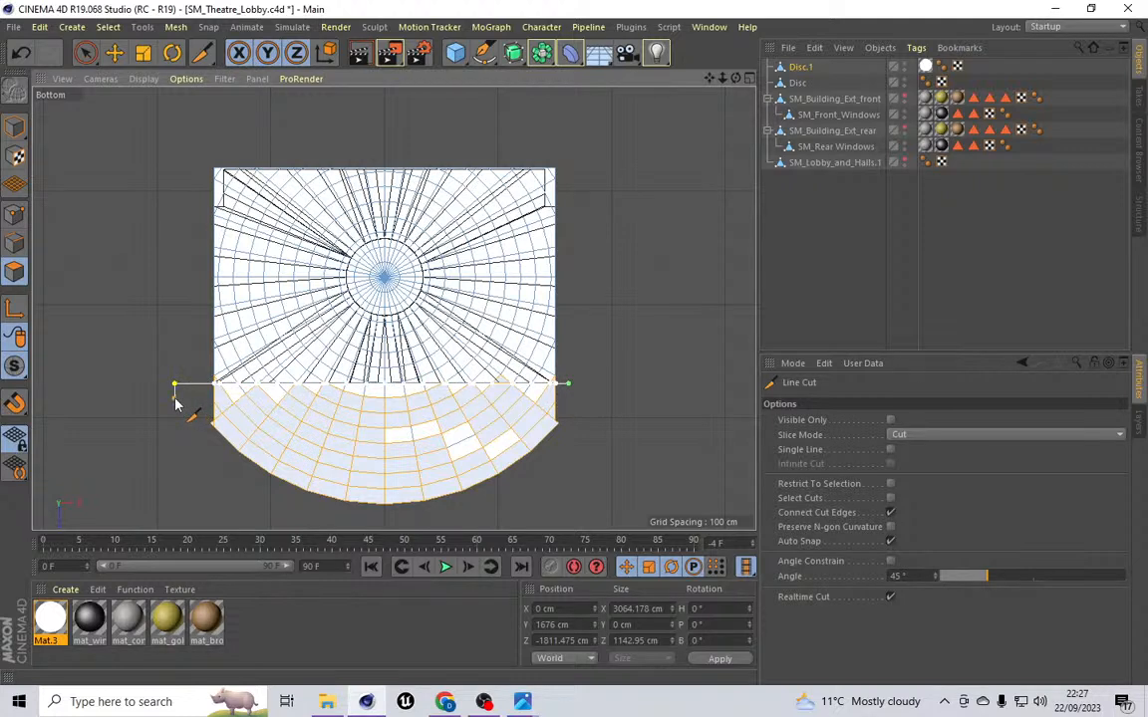
Step: Select the disc polygons beyond the front cut with Live Selection and delete them
left_click(102, 28)
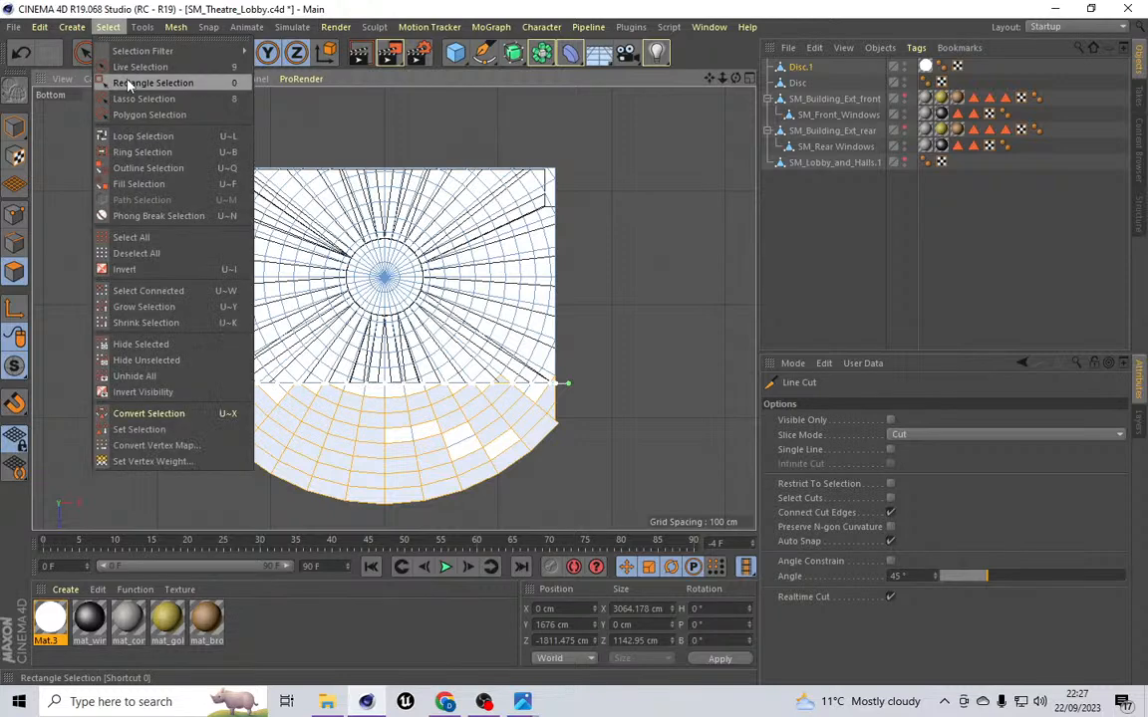
left_click(125, 67)
left_click(602, 436)
mouse_move(602, 435)
left_mouse_down()
mouse_move(541, 409)
mouse_move(463, 404)
mouse_move(512, 398)
mouse_move(314, 402)
mouse_move(326, 396)
mouse_move(336, 400)
mouse_move(228, 414)
mouse_move(197, 386)
mouse_move(254, 419)
mouse_move(245, 416)
mouse_move(453, 463)
mouse_move(318, 484)
mouse_move(502, 458)
mouse_move(471, 476)
mouse_move(496, 443)
mouse_move(341, 430)
mouse_move(302, 440)
mouse_move(391, 440)
mouse_move(366, 450)
mouse_move(248, 412)
mouse_move(246, 400)
mouse_move(333, 436)
left_mouse_up()
key("Delete")
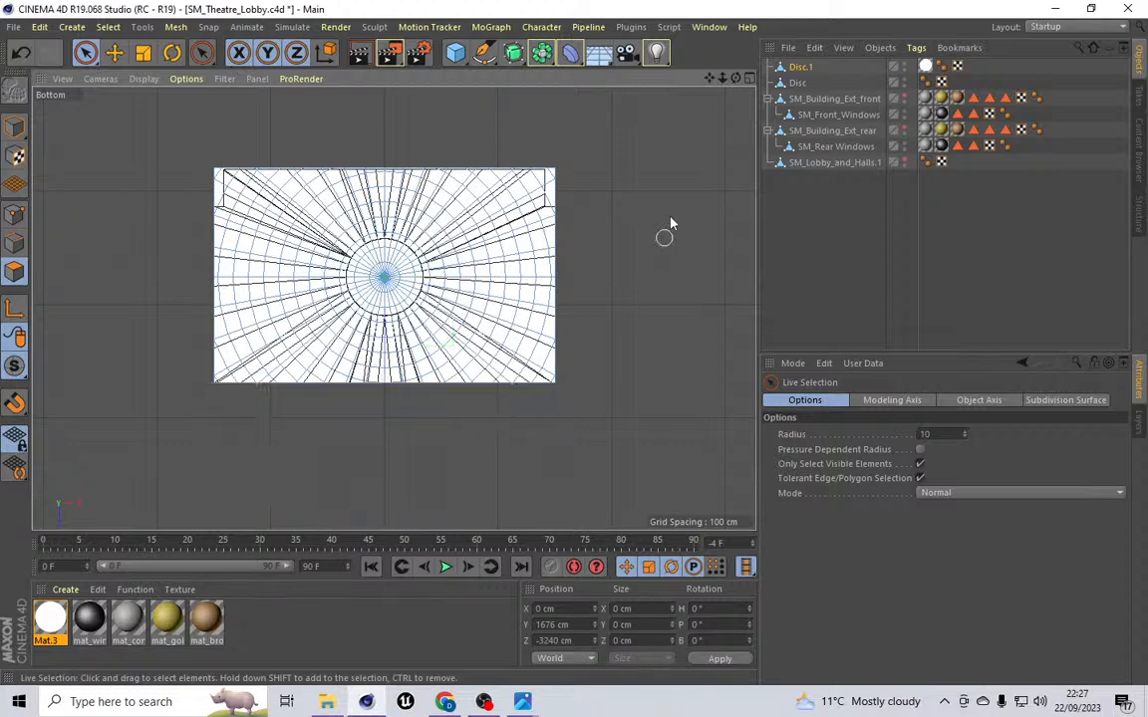
Step: Delete the original Disc object from the scene
left_click(798, 82)
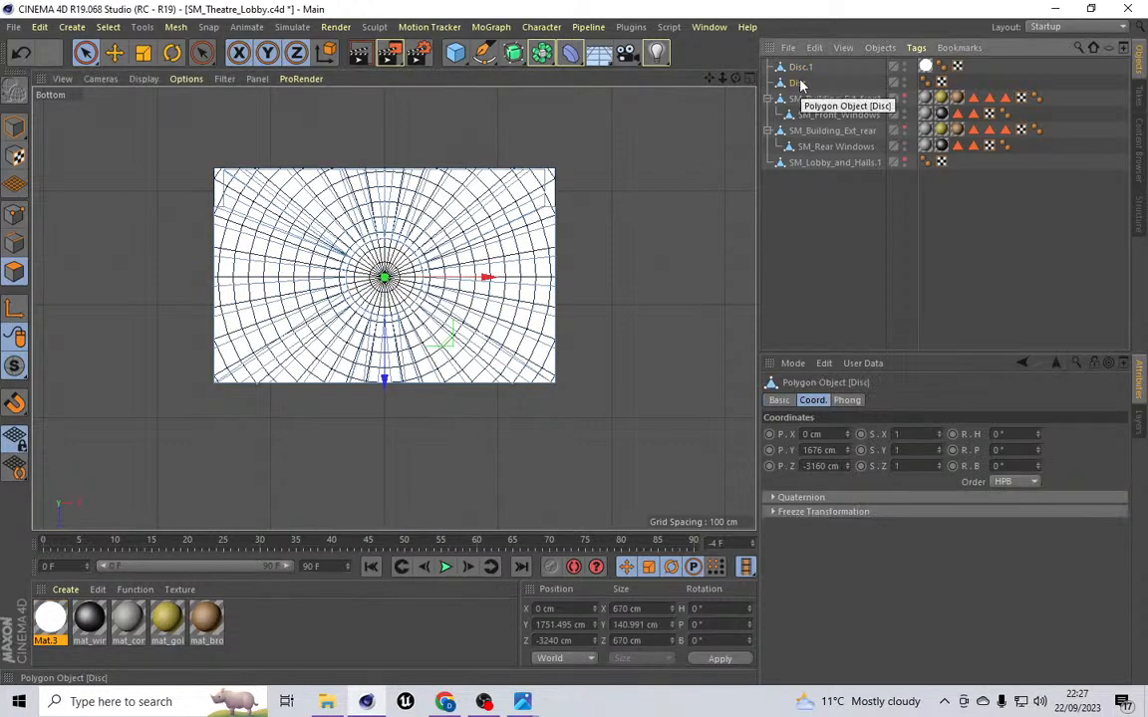
key("Delete")
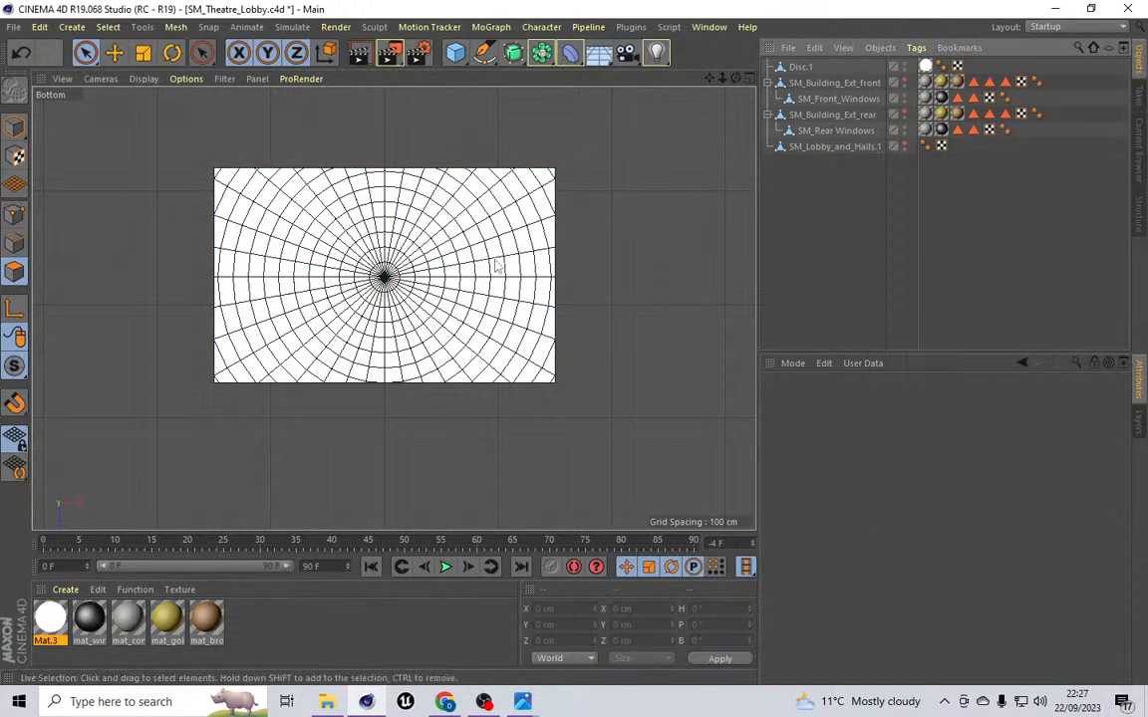
Step: Remove the Mat.3 texture tag from Disc.1
scroll(399, 276, "up", 5)
scroll(401, 277, "down", 5)
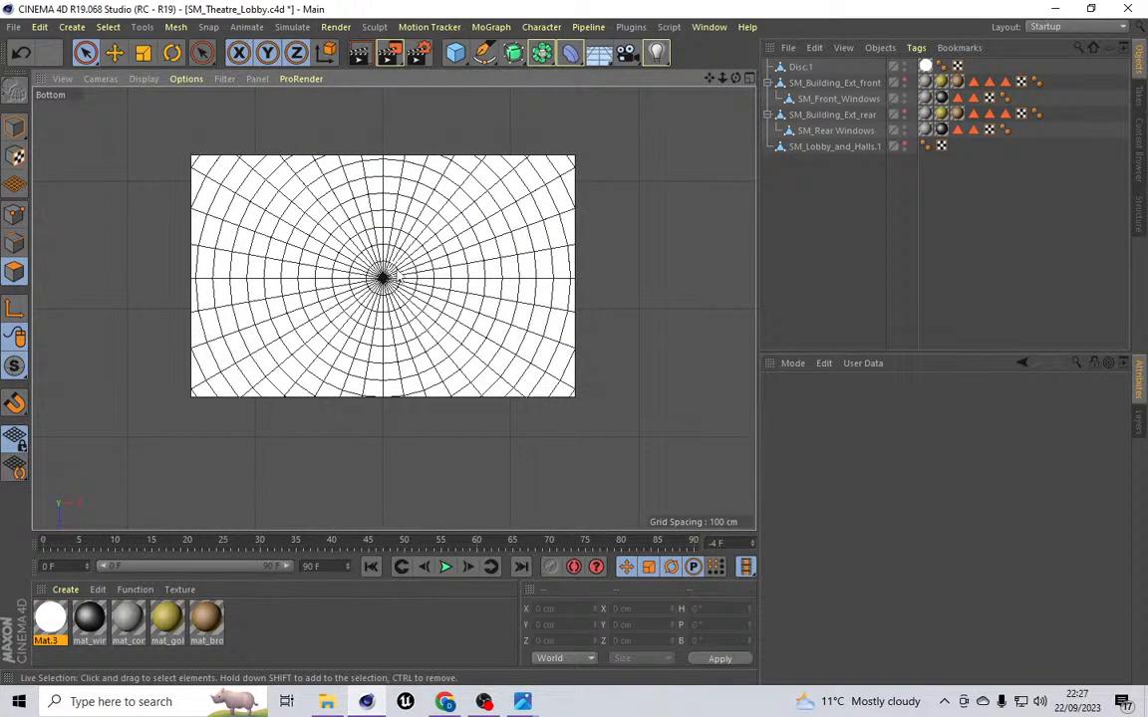
scroll(395, 280, "up", 5)
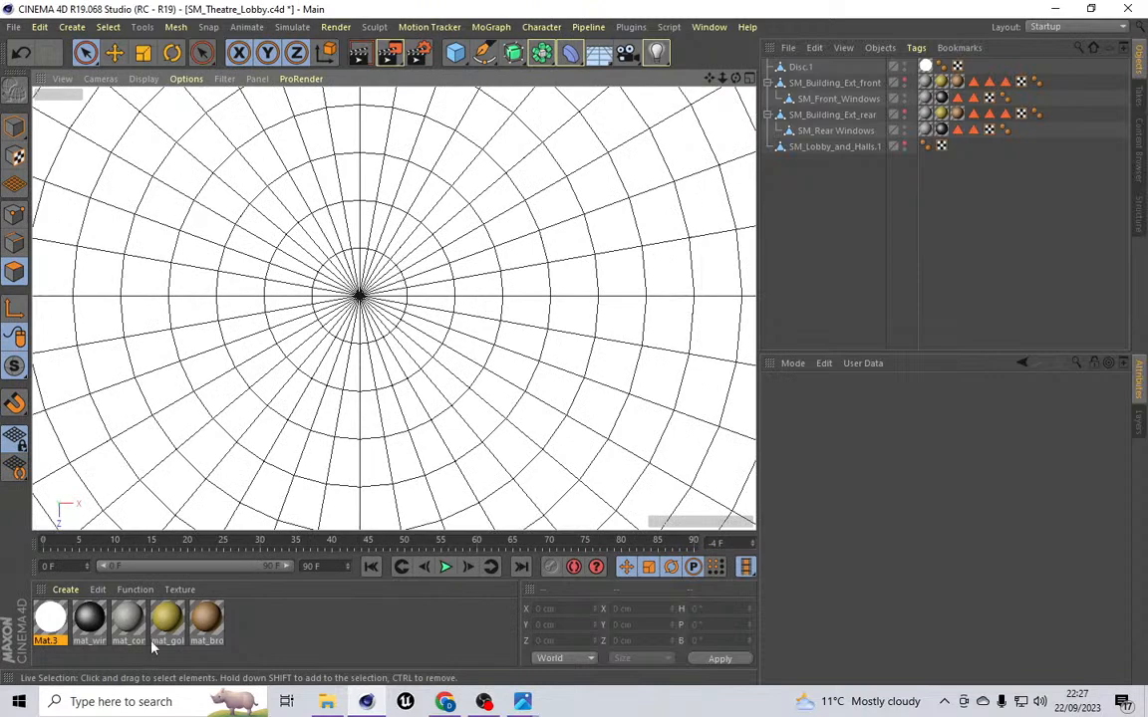
left_click(925, 67)
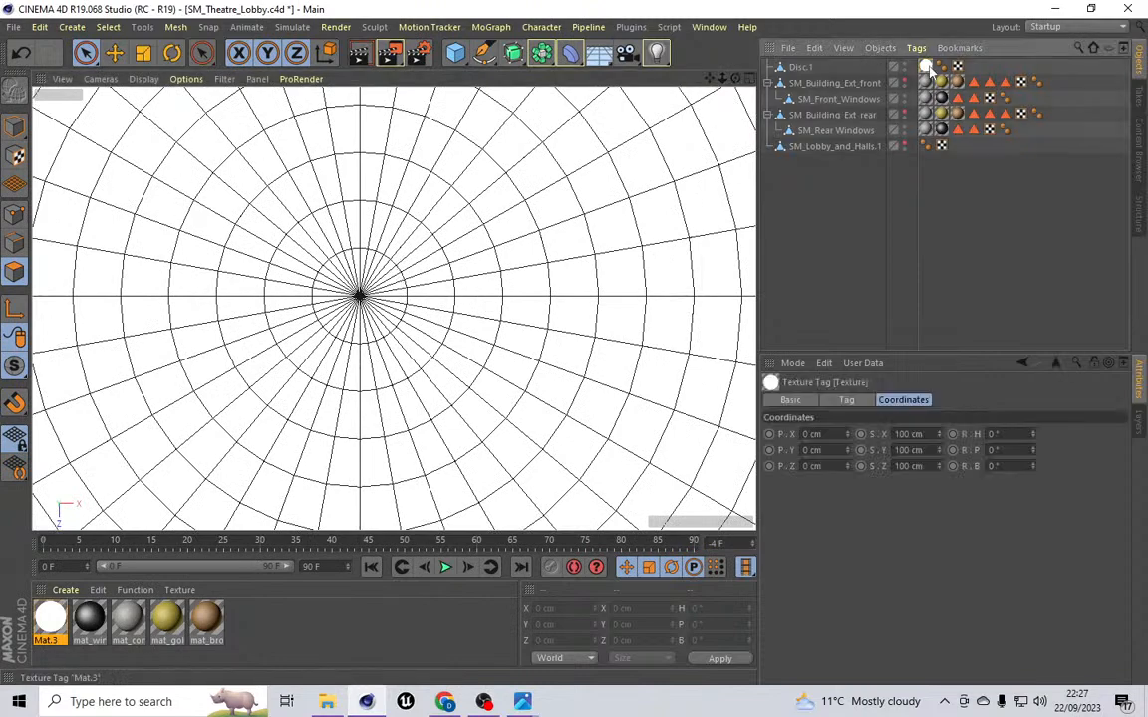
key("Delete")
Step: Switch the viewport to the perspective camera and activate polygon editing mode
scroll(480, 223, "down", 3)
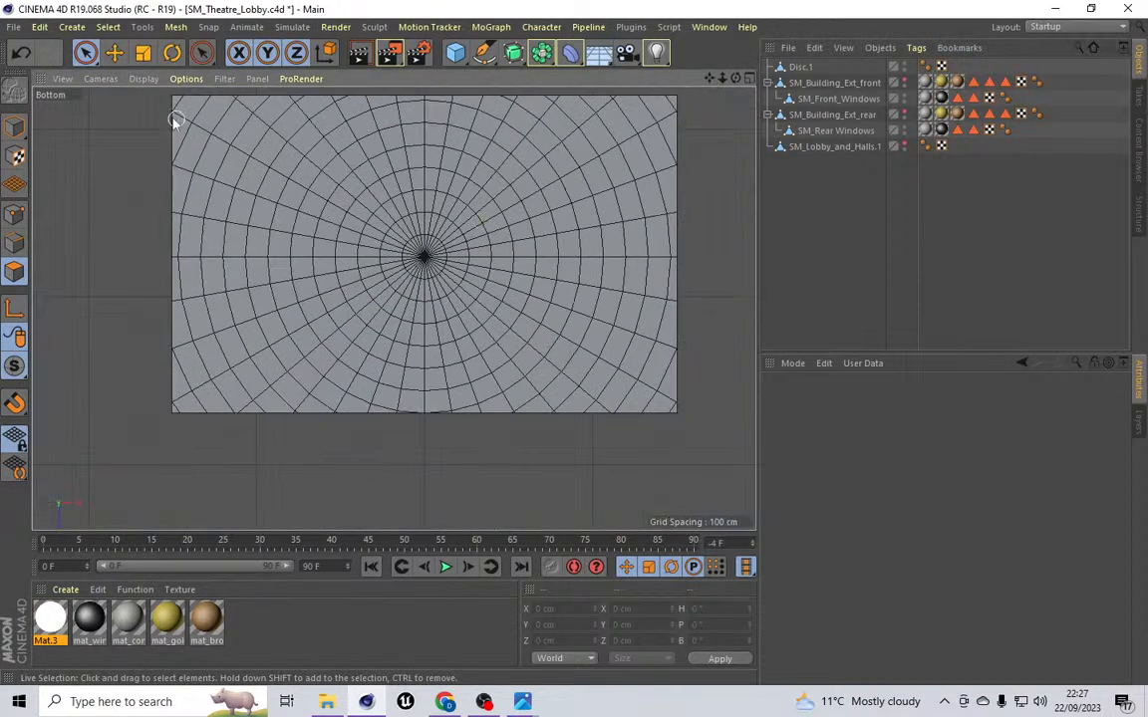
left_click(100, 78)
left_click(126, 154)
scroll(442, 239, "down", 5)
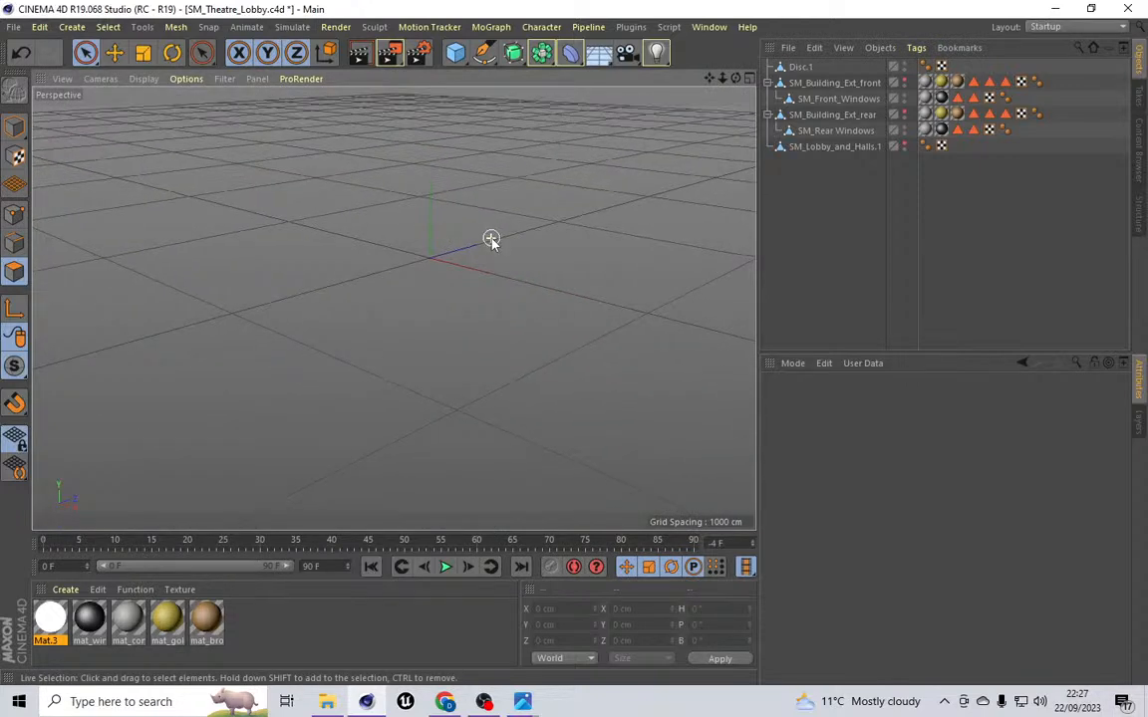
scroll(584, 405, "up", 5)
scroll(606, 410, "down", 4)
scroll(367, 302, "up", 8)
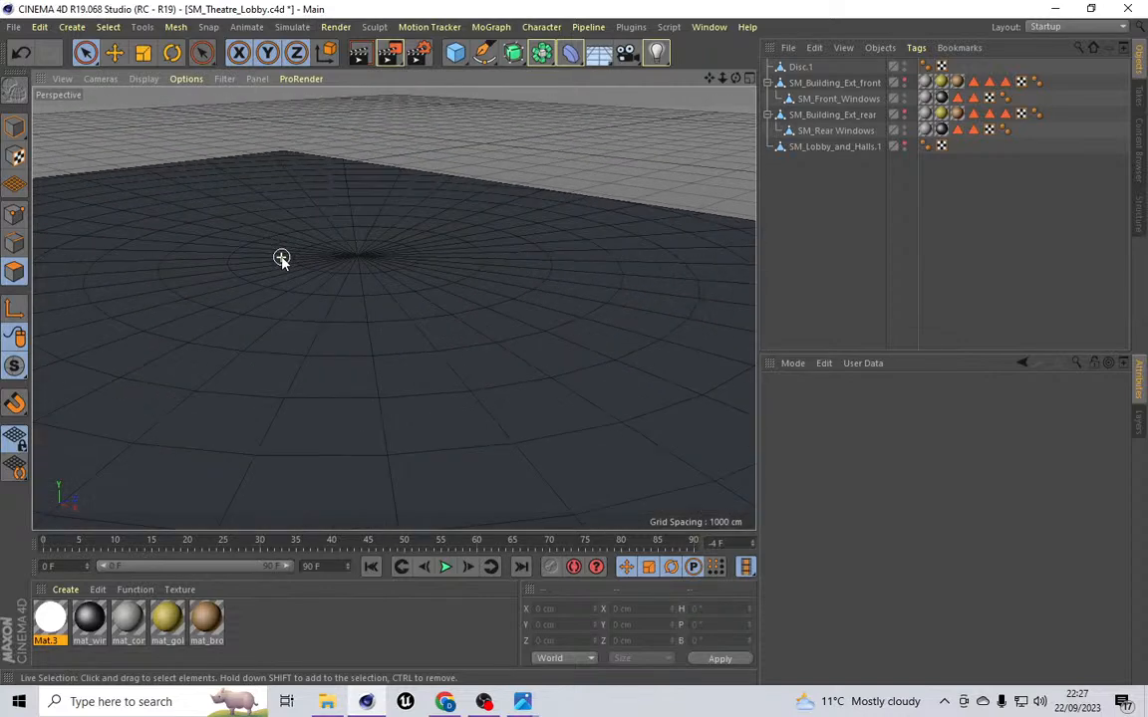
scroll(282, 258, "up", 2)
left_click_drag(735, 79, 393, 307)
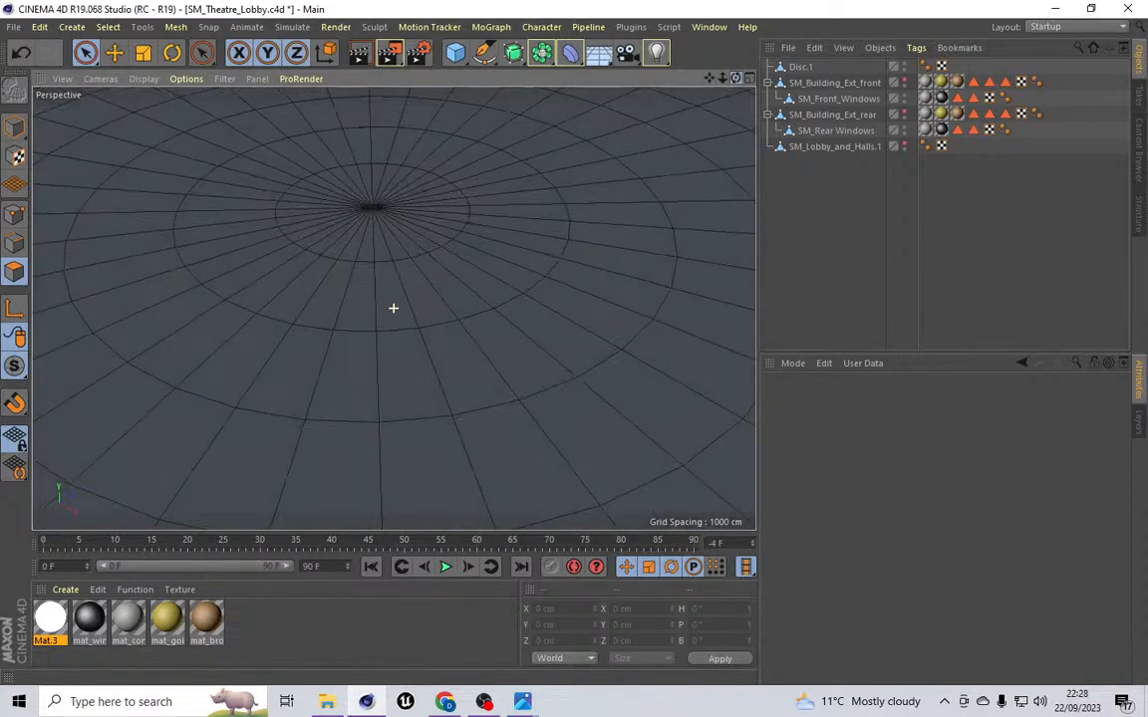
left_click(119, 28)
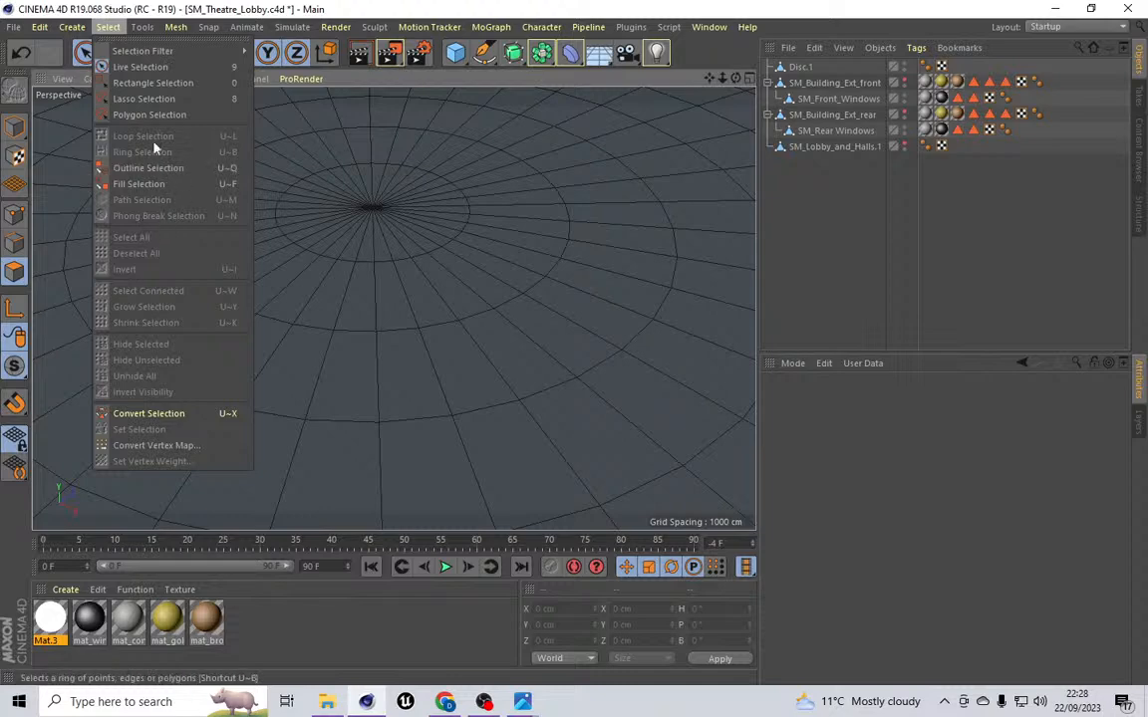
left_click(19, 268)
Step: Select Disc.1 and loop-select its central rings of polygons around the centre
left_click(800, 67)
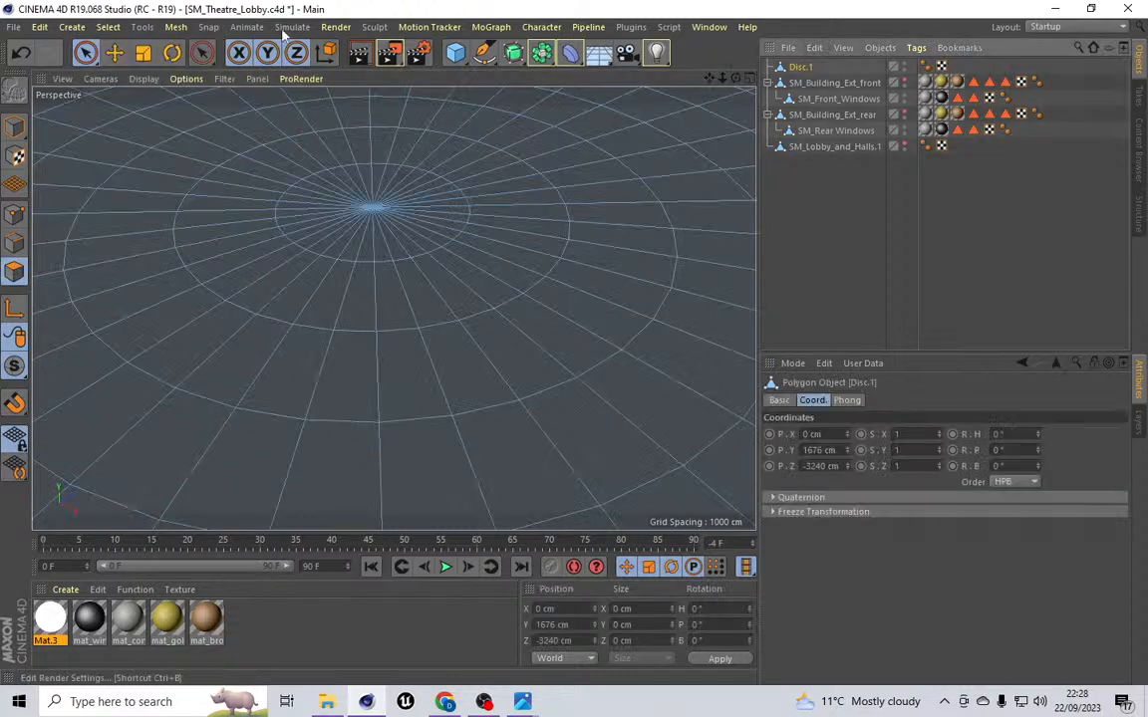
left_click(141, 27)
mouse_move(108, 27)
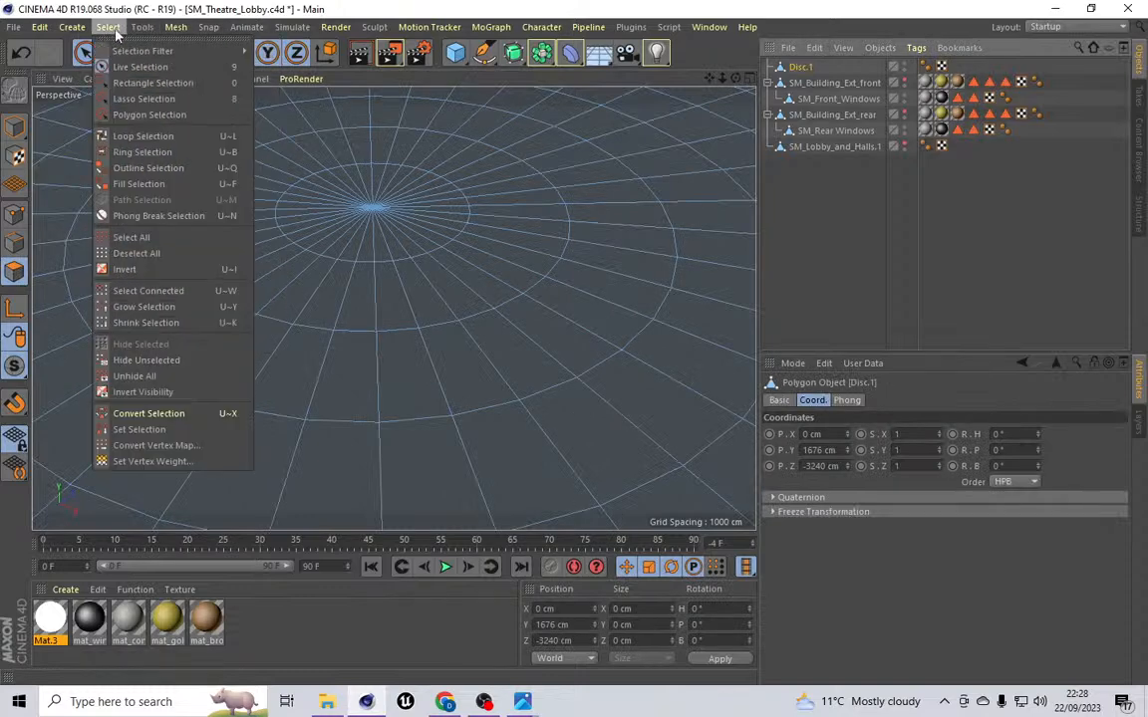
left_click(128, 118)
left_click_drag(364, 223, 269, 321)
left_click(249, 333, "shift")
scroll(312, 254, "down", 5)
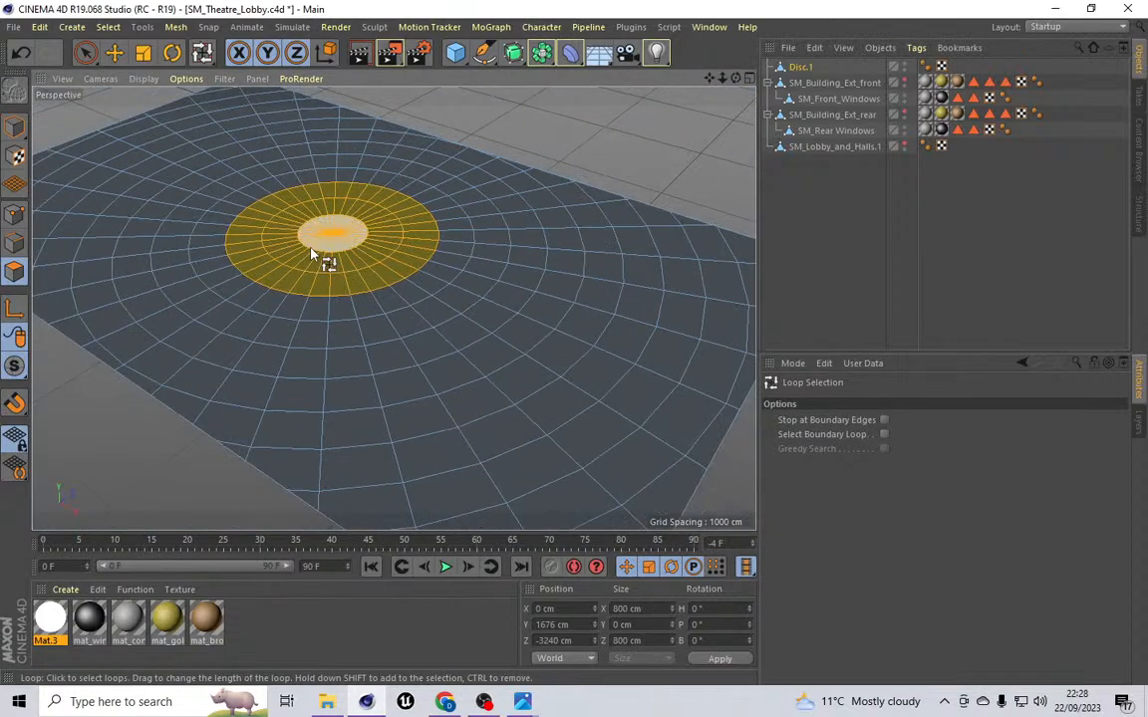
scroll(311, 276, "up", 5)
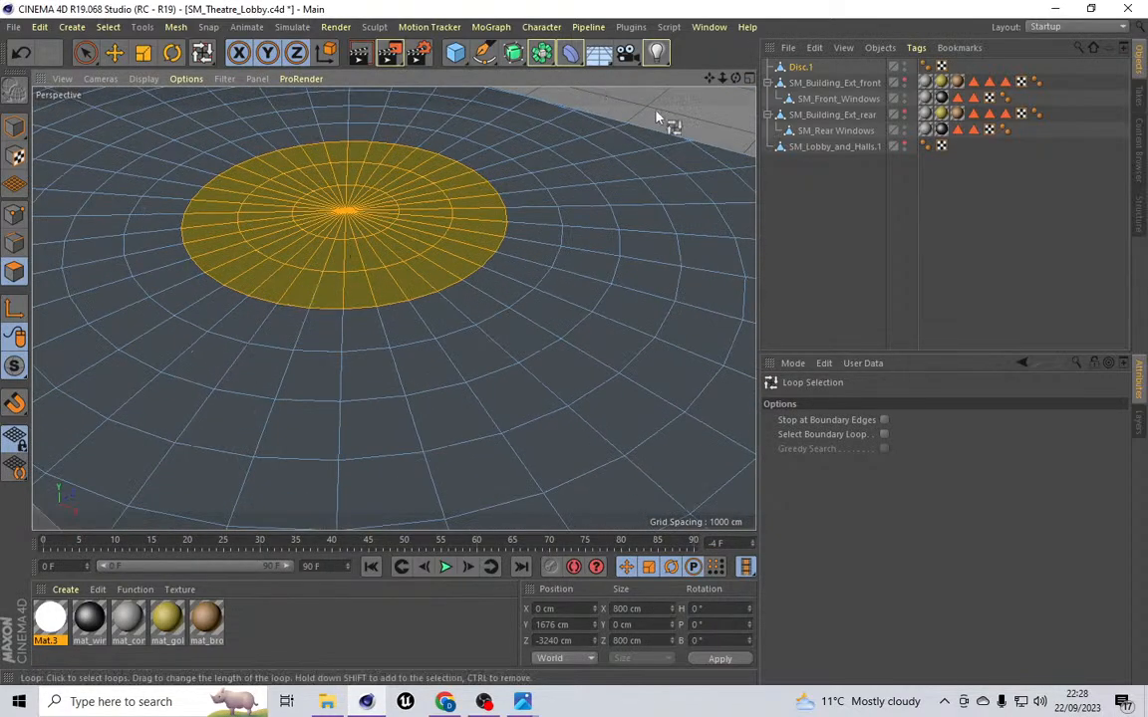
Step: Extrude the selected central polygons with an offset of 50 cm
left_click(175, 27)
mouse_move(218, 103)
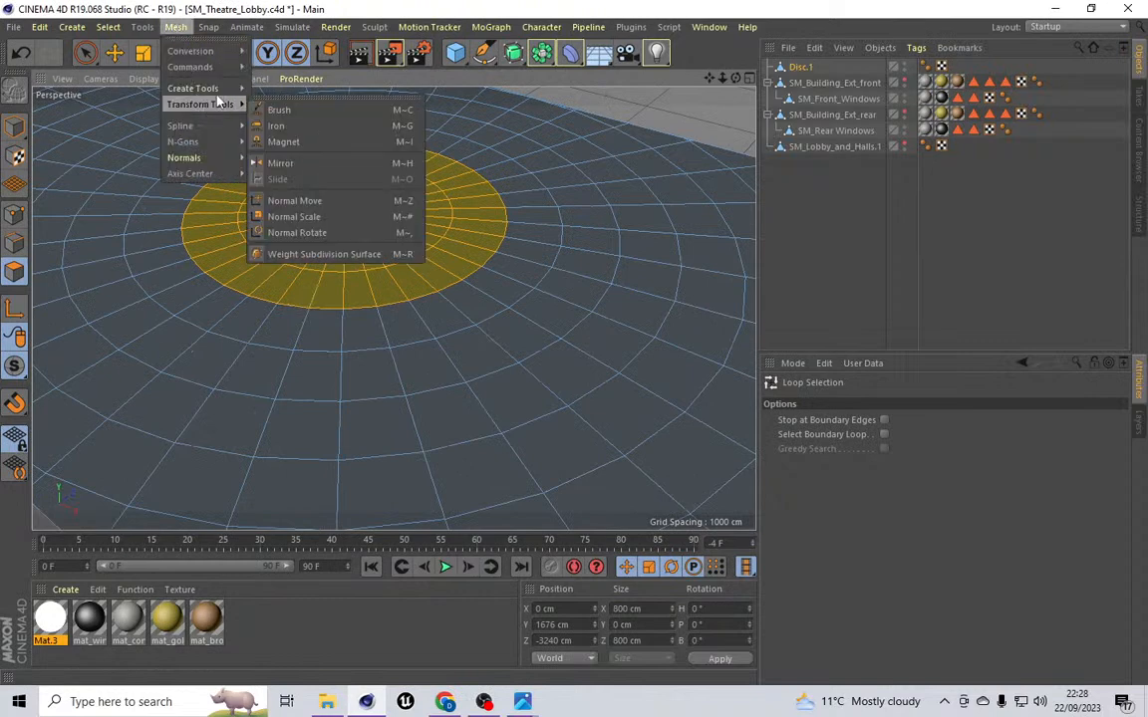
left_click(292, 287)
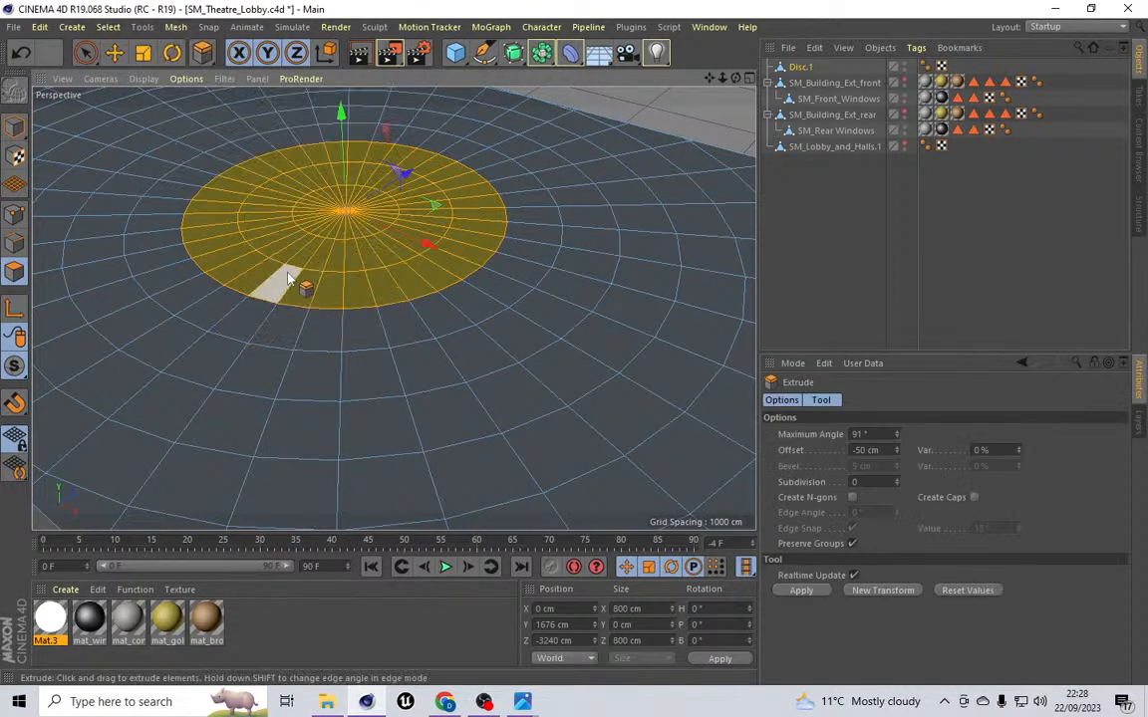
left_click(857, 450)
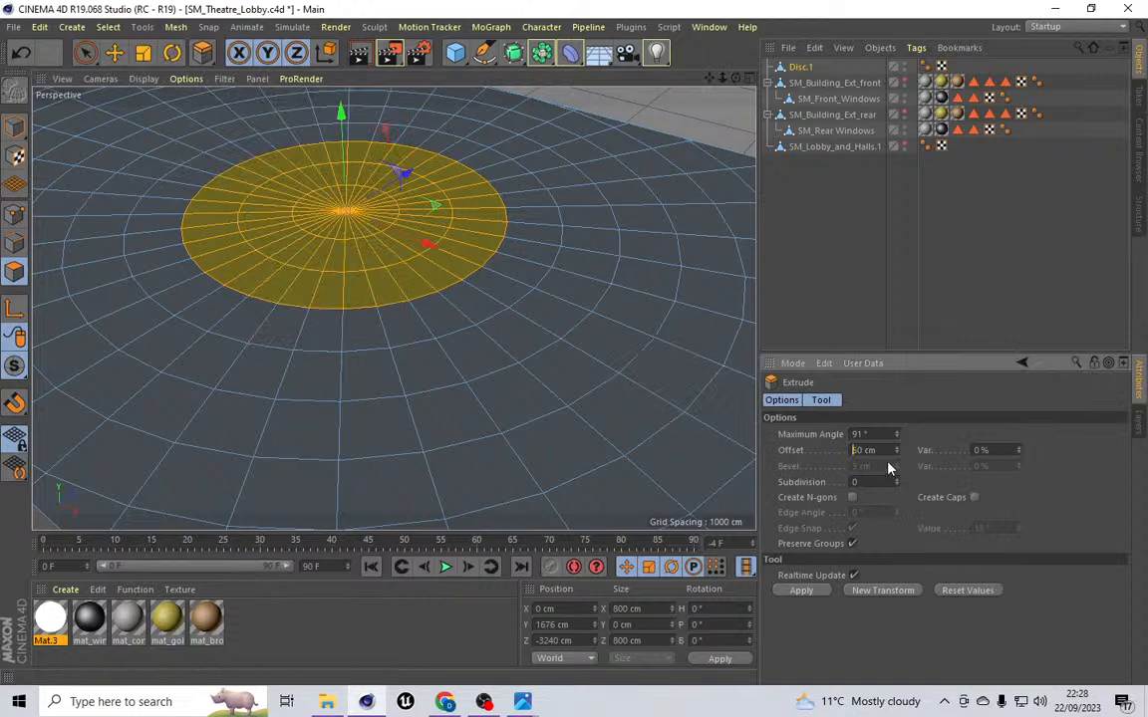
left_click(475, 346)
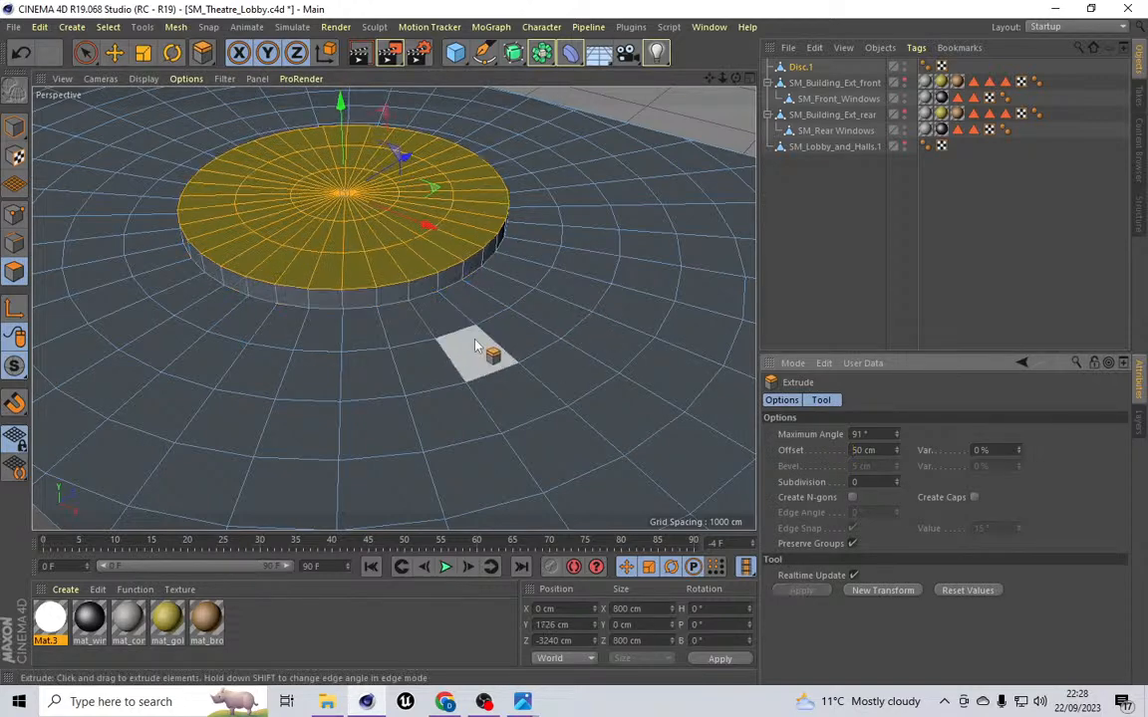
Step: Switch to edge mode and loop-select the outer top edge of the extruded disc
left_click_drag(735, 78, 394, 307)
scroll(299, 219, "up", 5)
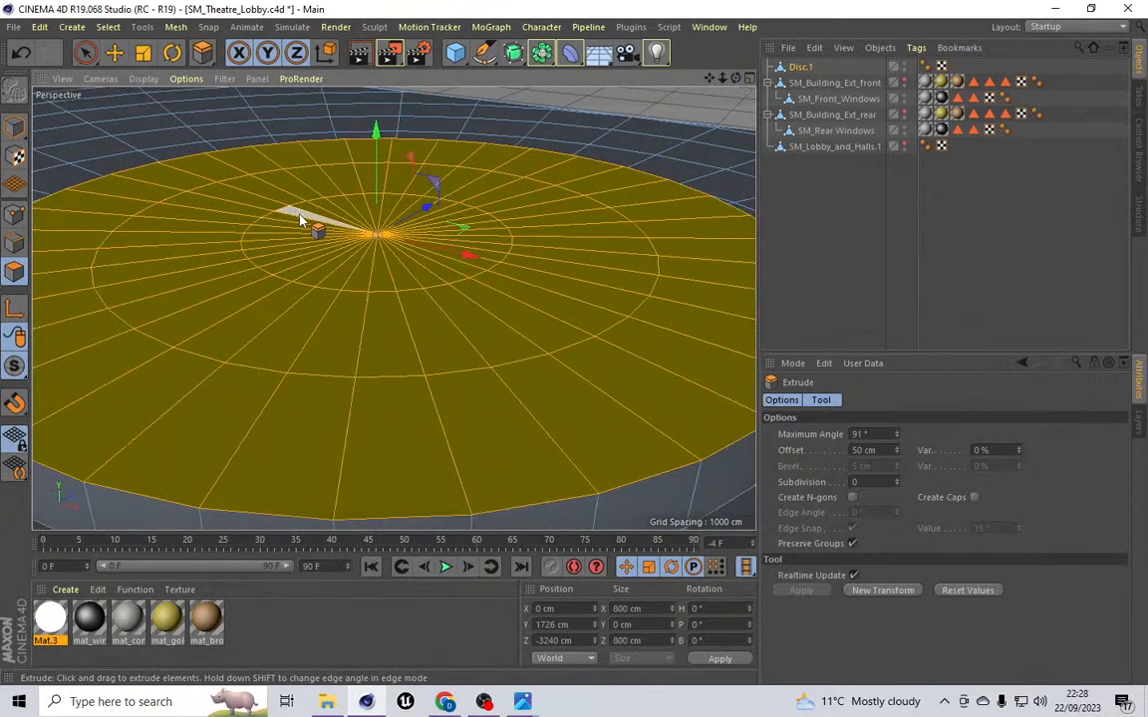
left_click(14, 242)
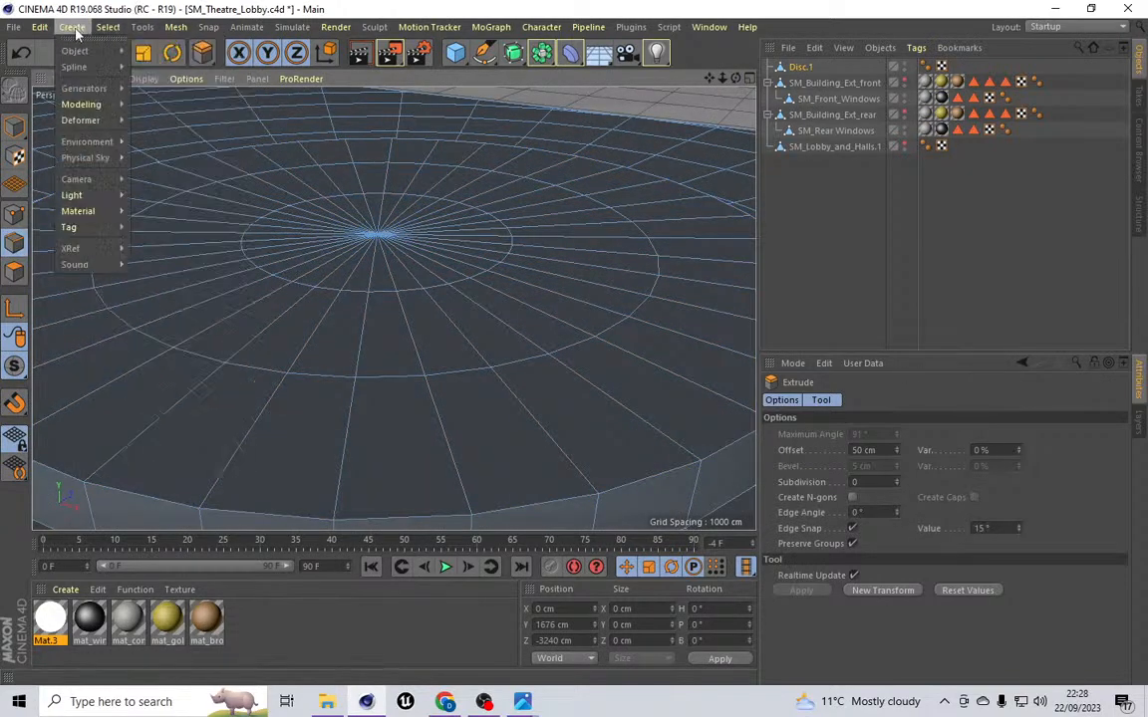
left_click(107, 26)
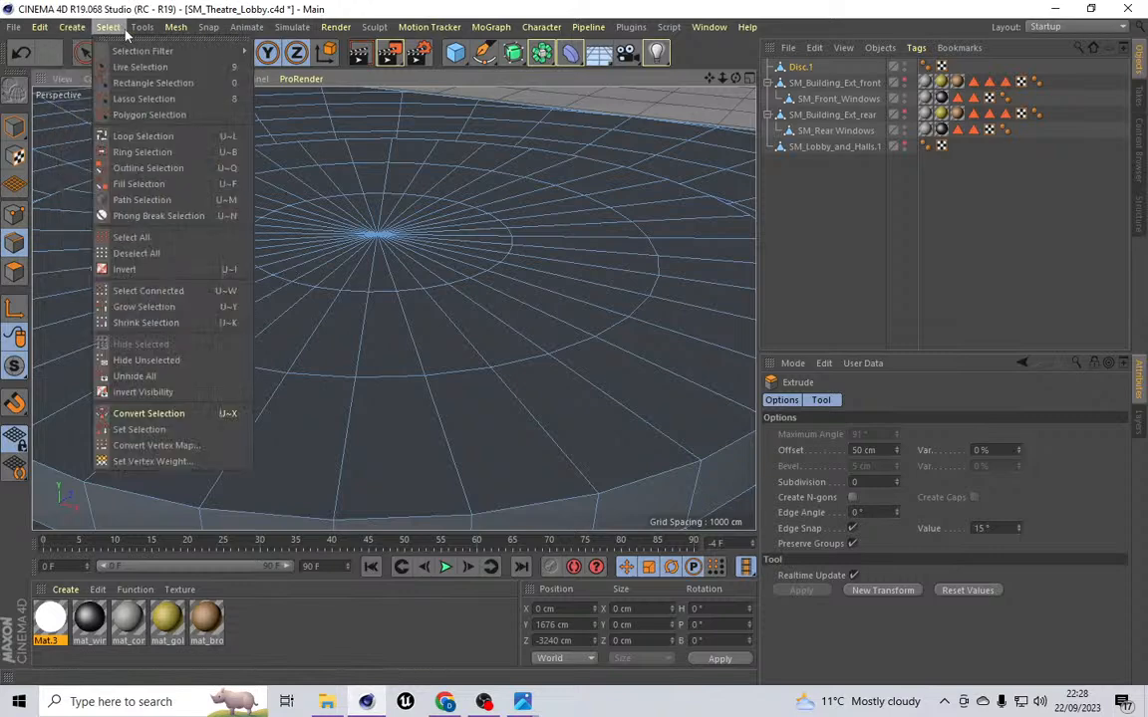
left_click(143, 135)
left_click(200, 516)
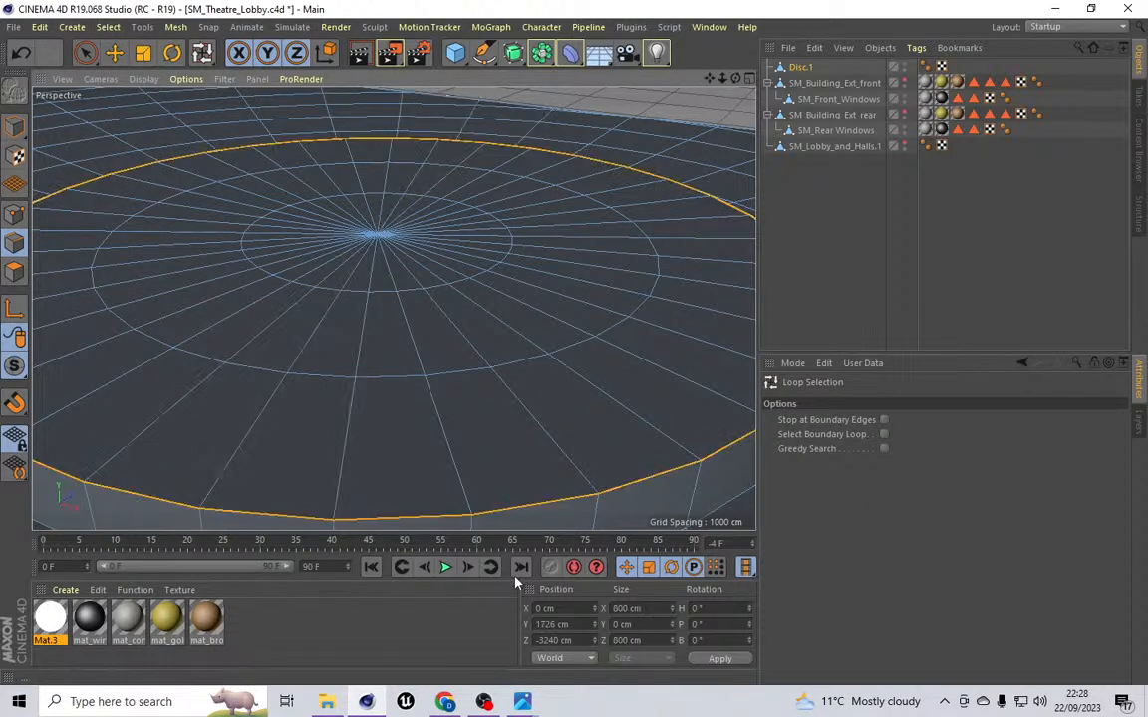
Step: Resize the selected edge loop to 750 cm in X and Z
left_click(626, 607)
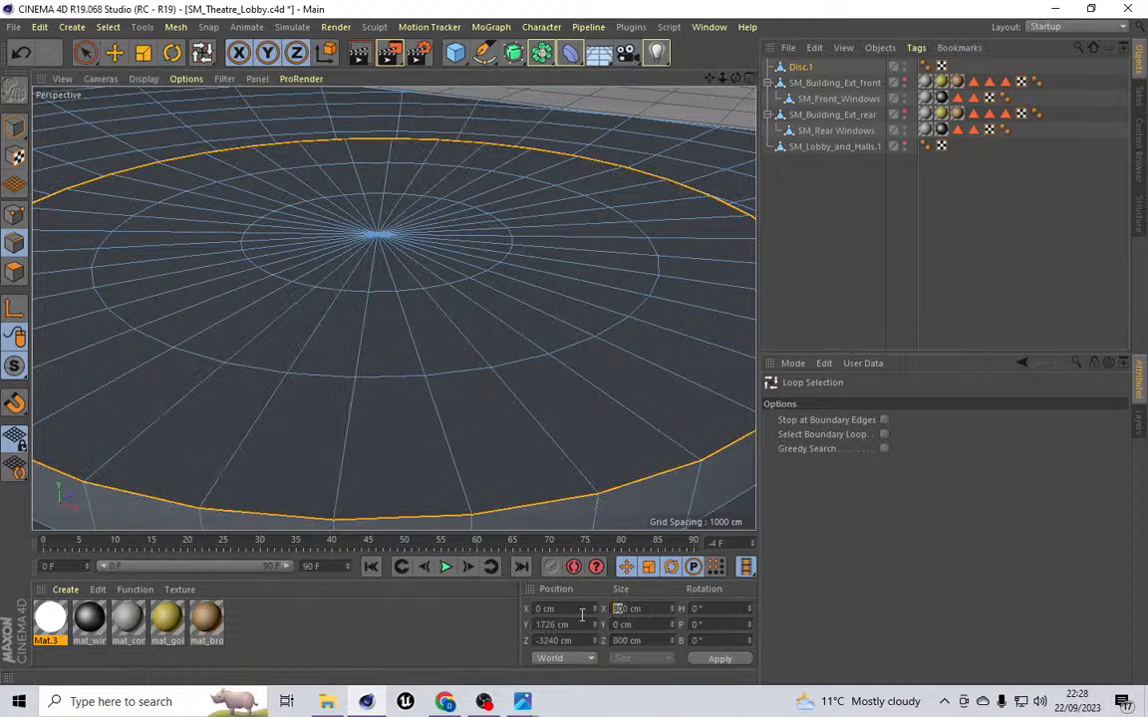
type("750")
left_click(624, 639)
type("750")
left_click(718, 659)
Step: Select an inner edge loop on the disc's top and set its Y position to 1700 cm
scroll(403, 341, "down", 5)
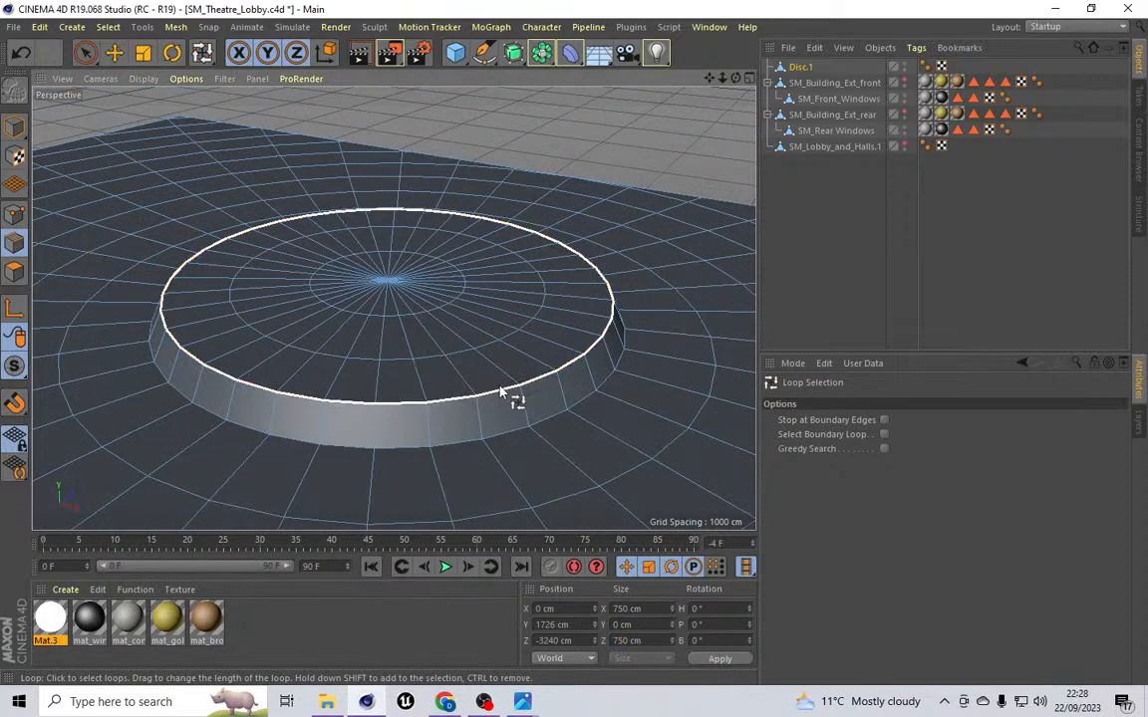
left_click(498, 351)
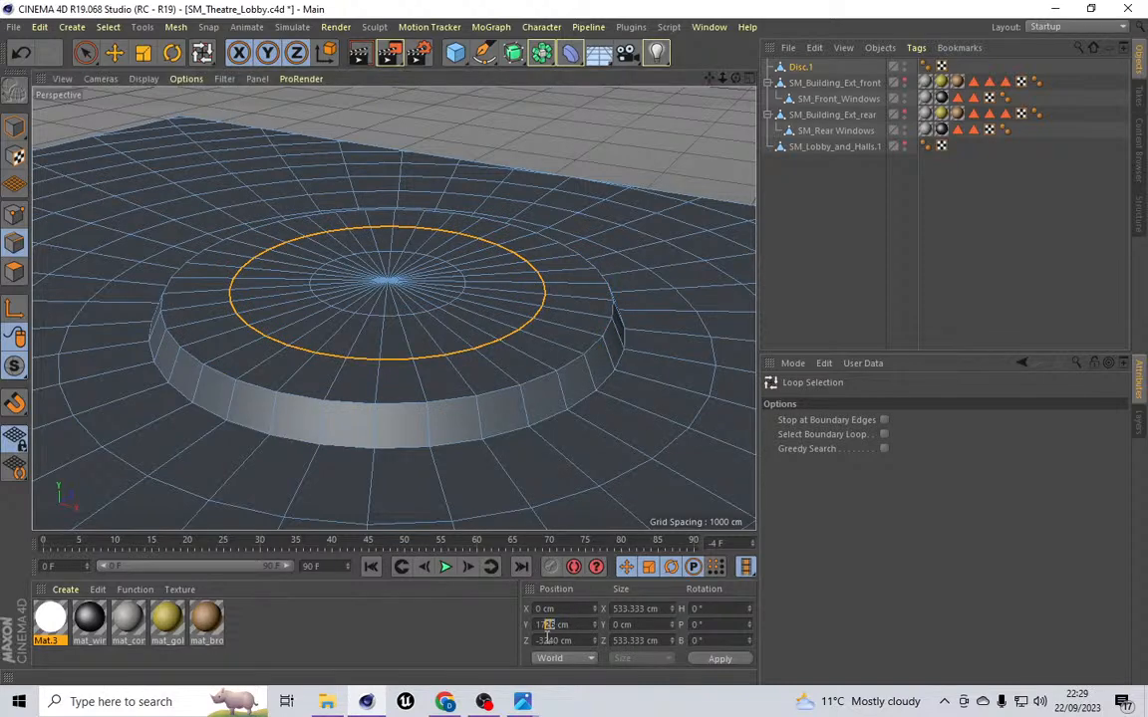
type("..")
key("Return")
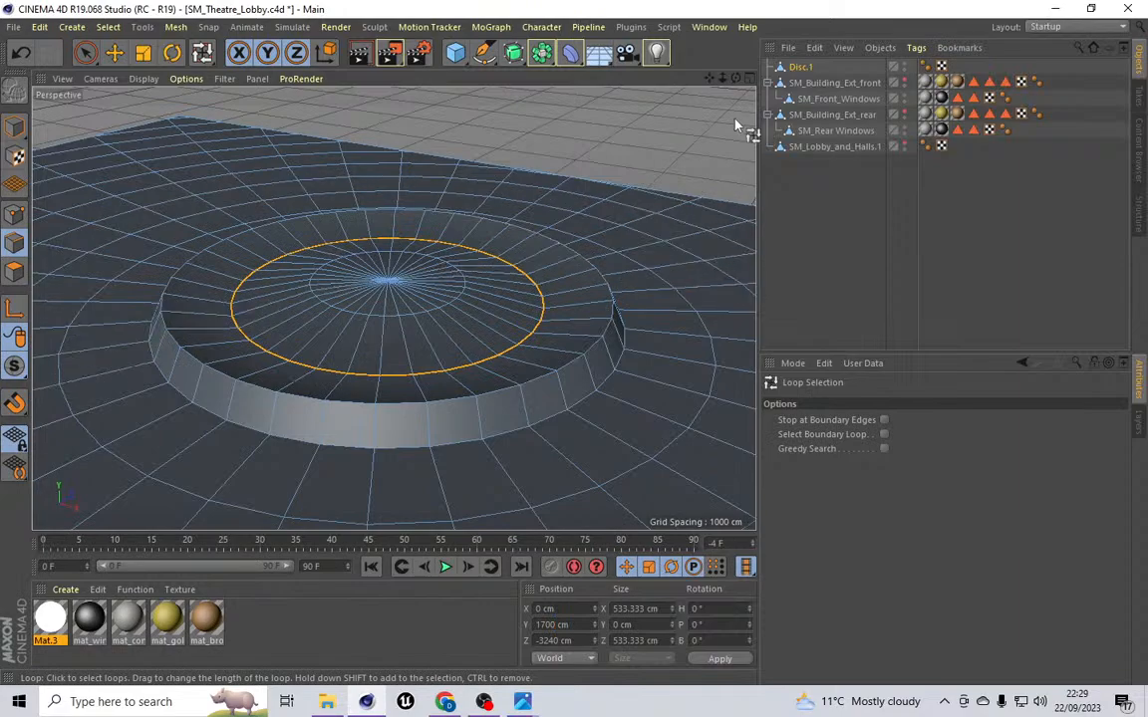
Step: Add a loop cut around the outer ring of the disc's top surface, placing it at about 77% offset
mouse_move(735, 78)
left_mouse_down()
mouse_move(729, 142)
mouse_move(720, 56)
mouse_move(720, 81)
left_mouse_up()
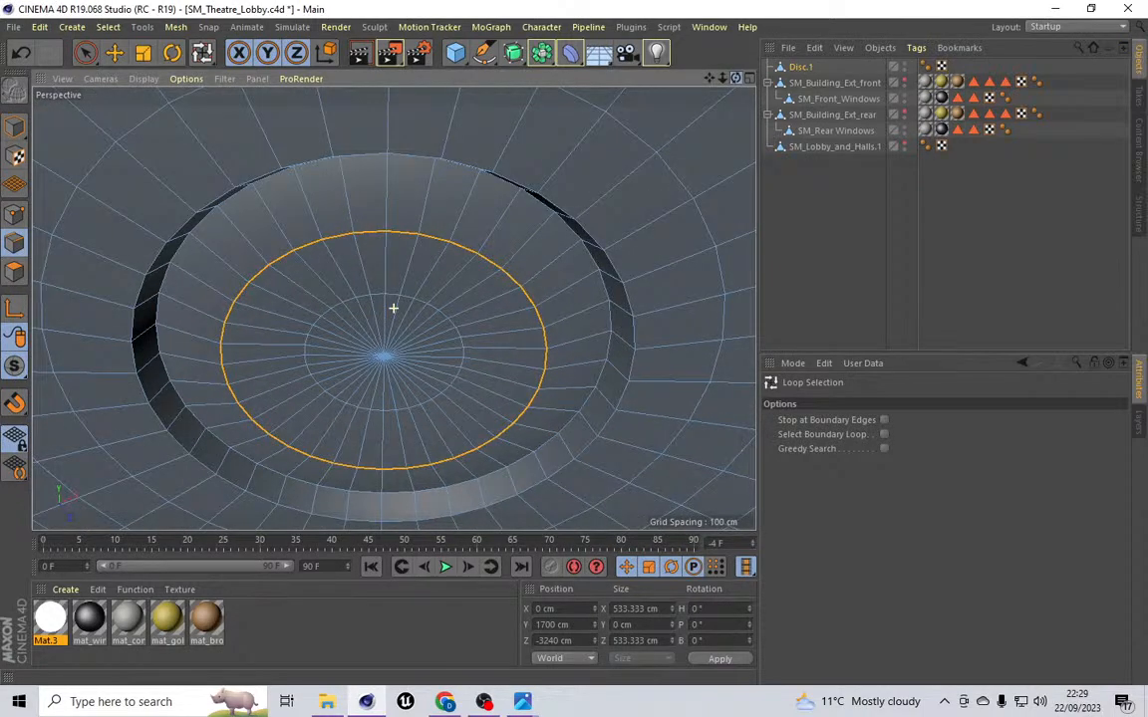
left_click(187, 32)
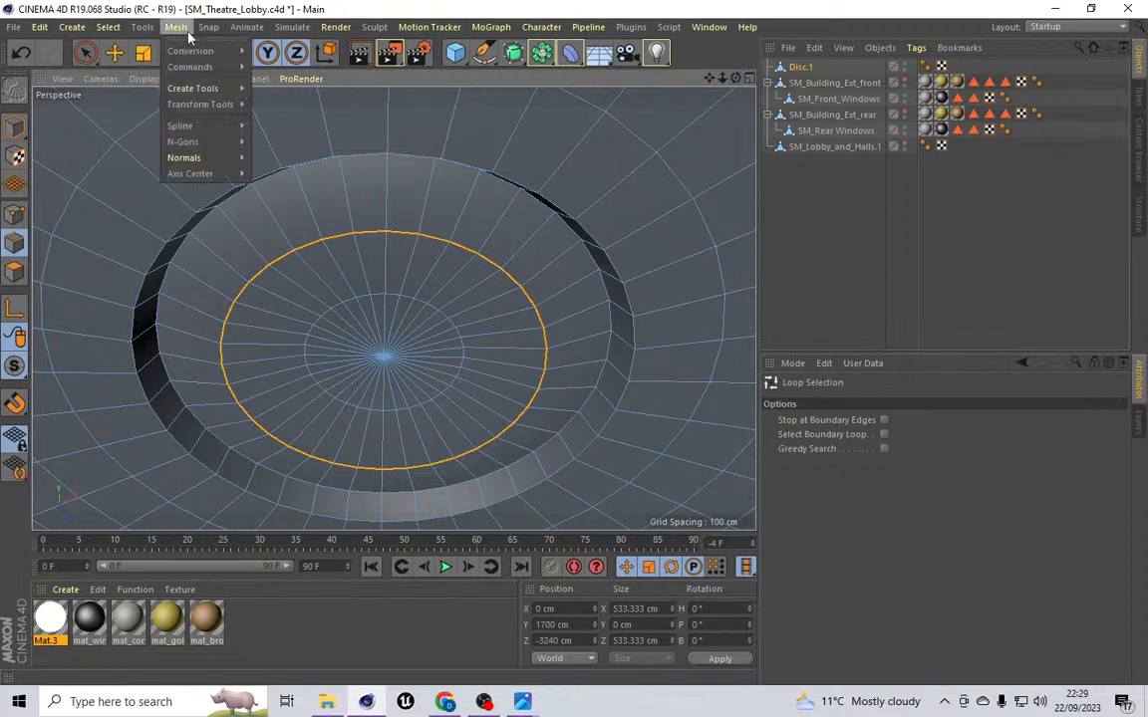
mouse_move(190, 86)
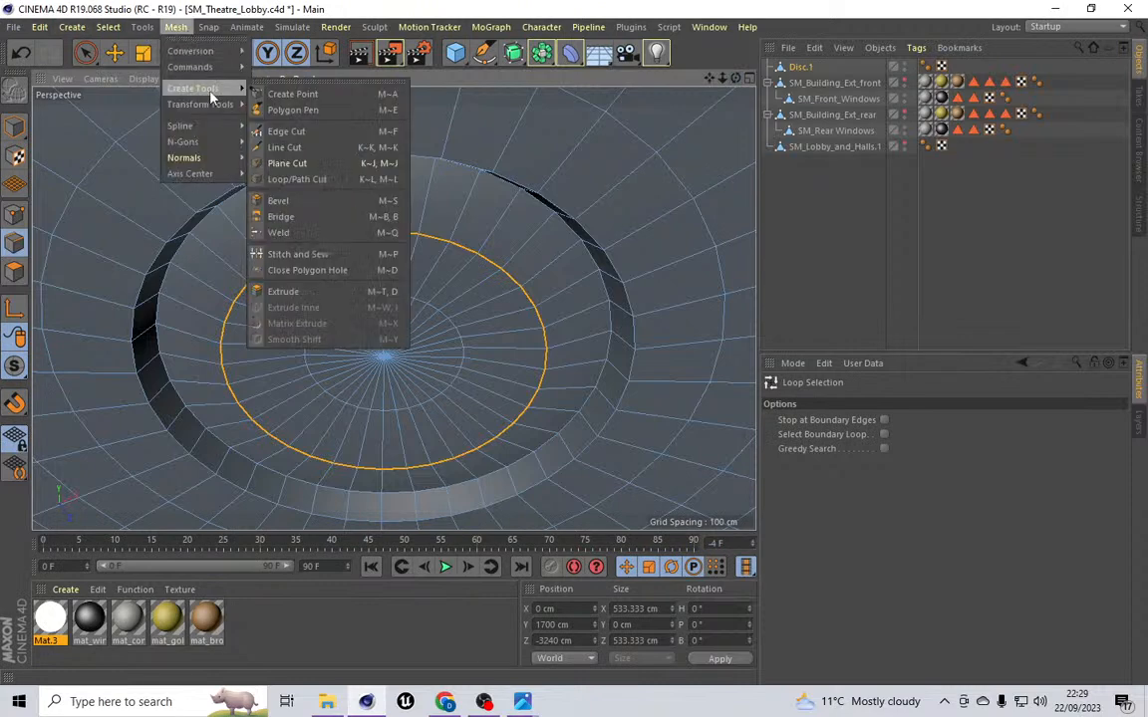
left_click(314, 183)
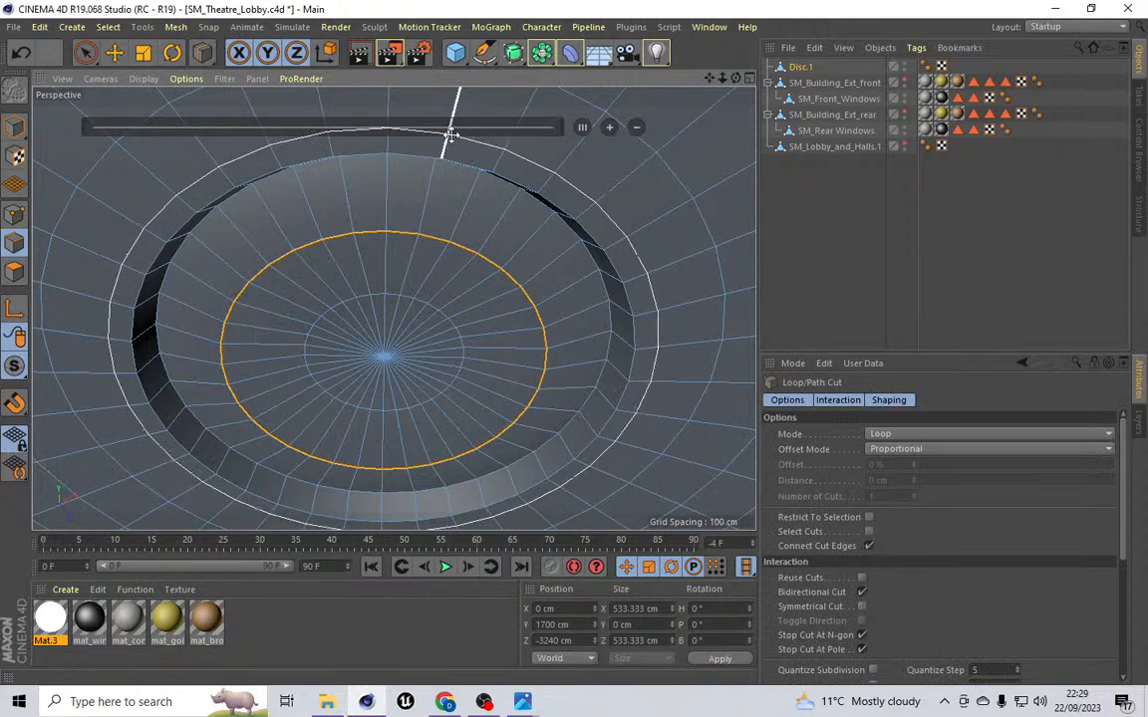
left_click(421, 234)
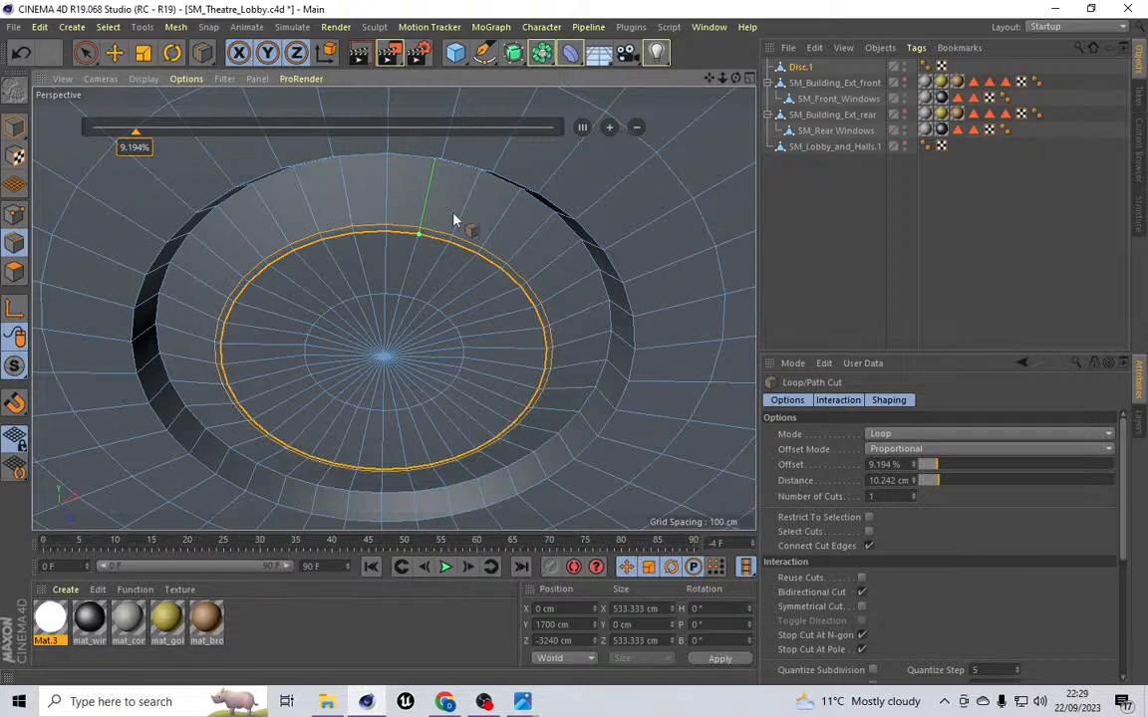
left_click(506, 169)
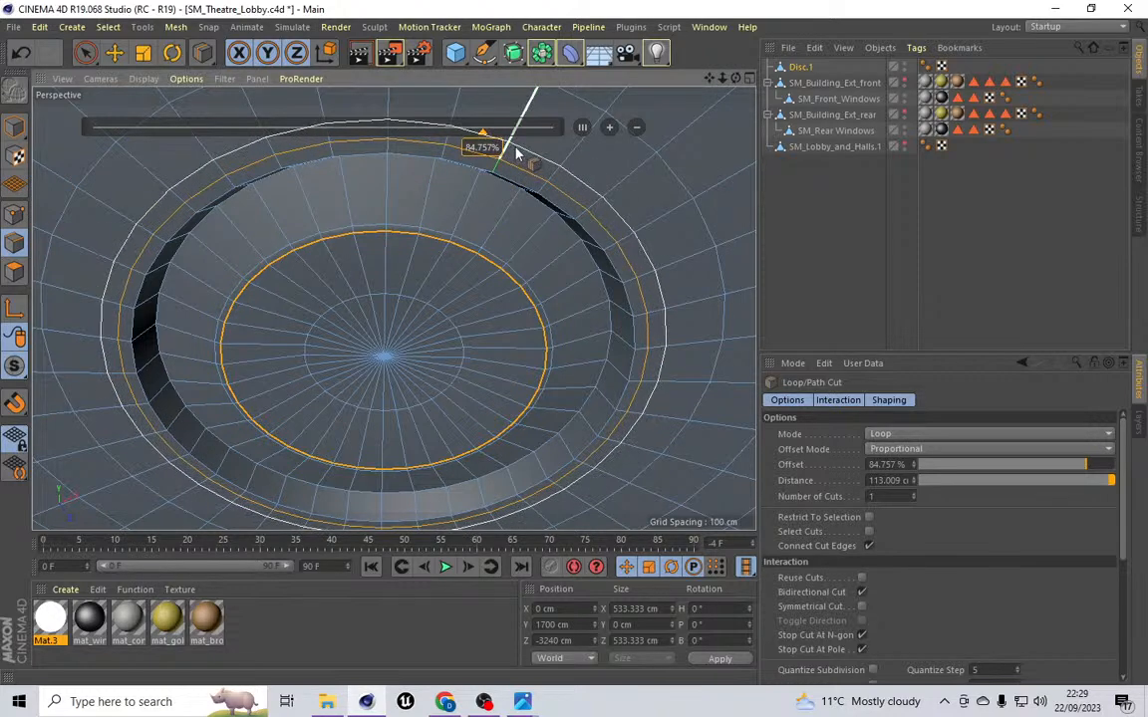
left_click(517, 131)
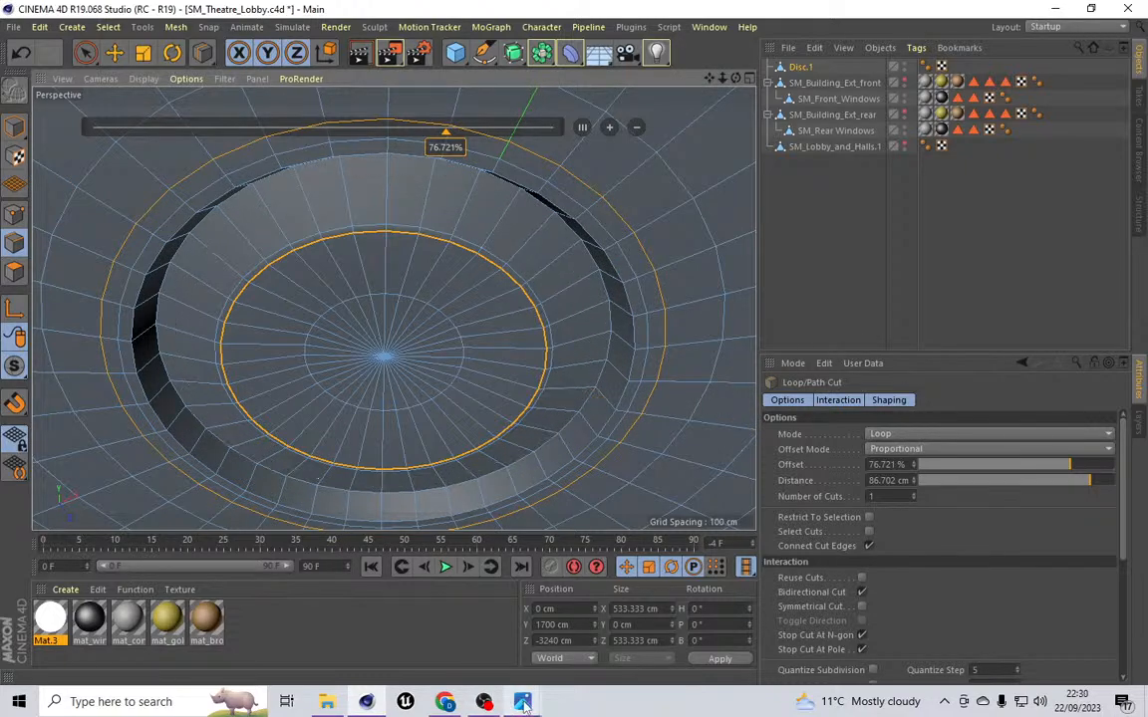
Step: Look through the art deco theatre lobby reference images in the photo viewer
mouse_move(522, 704)
left_click(592, 612)
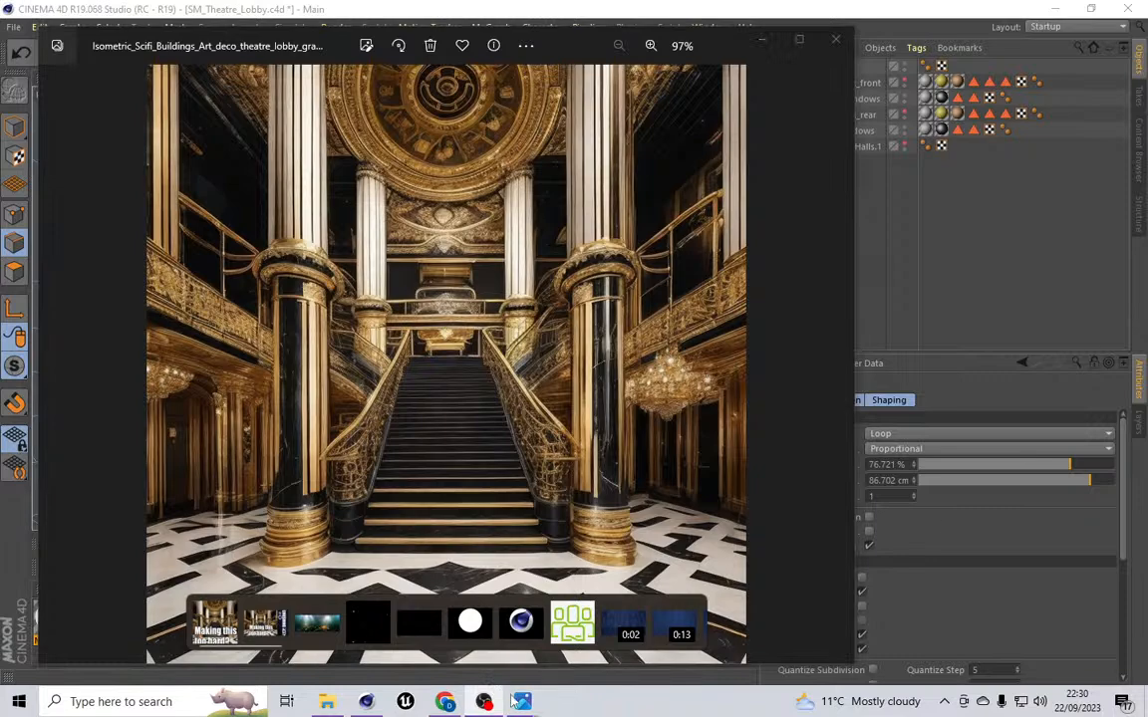
mouse_move(496, 705)
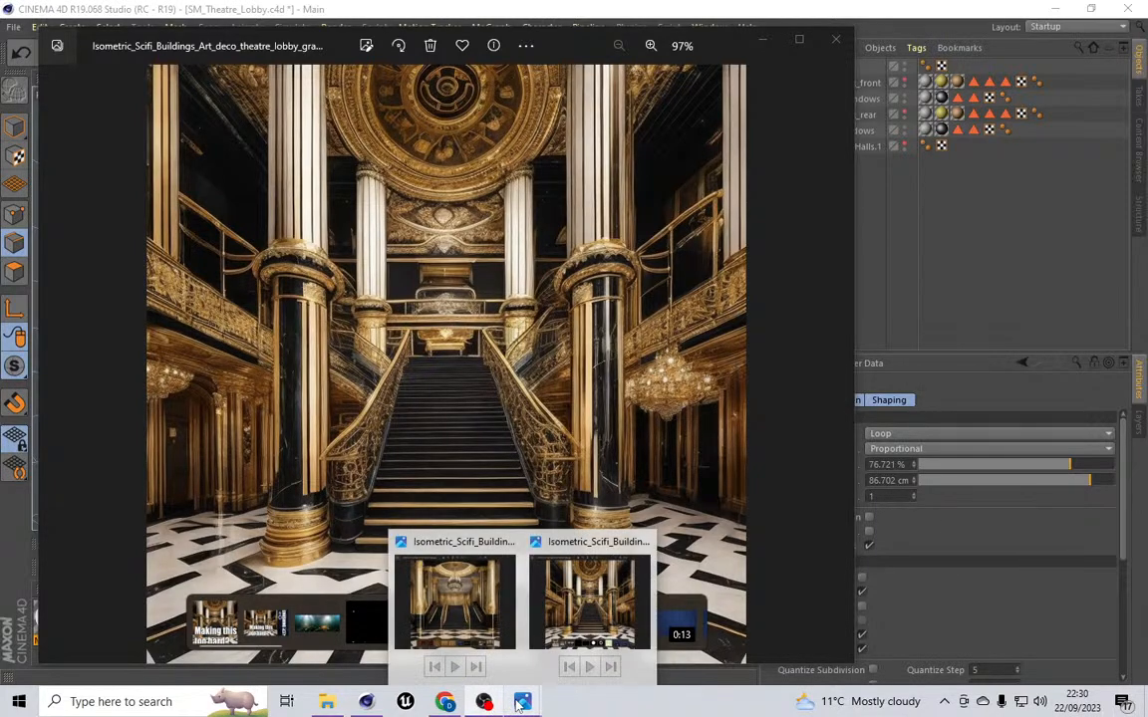
left_click(454, 597)
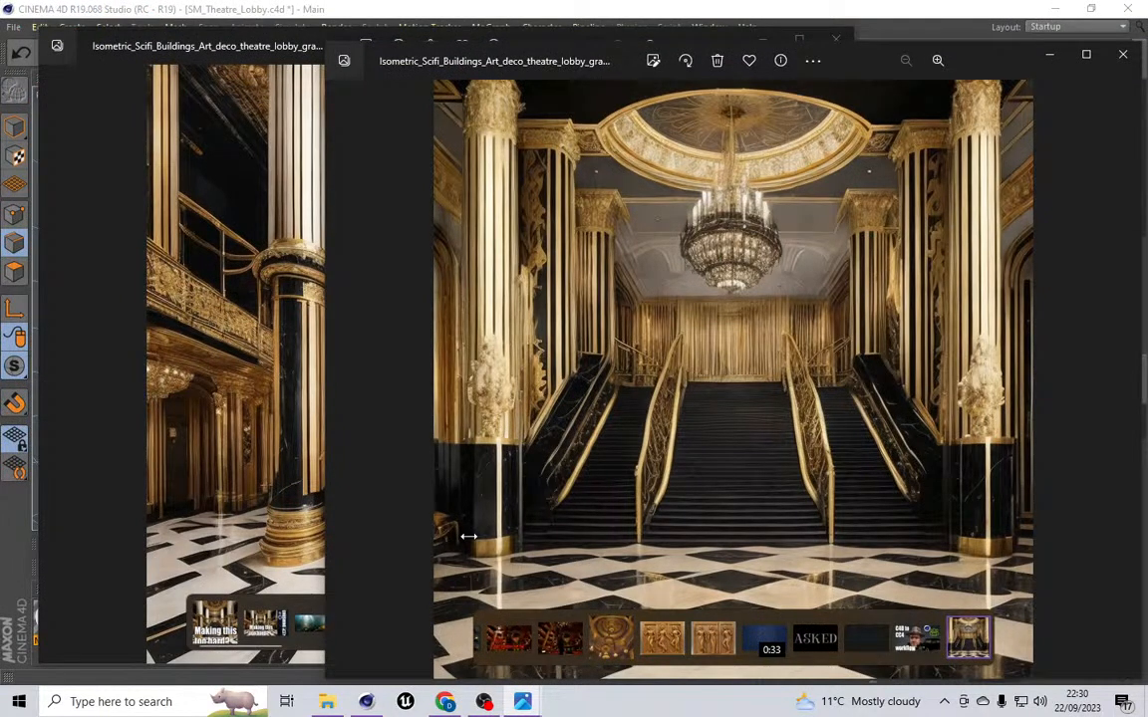
left_click(1049, 54)
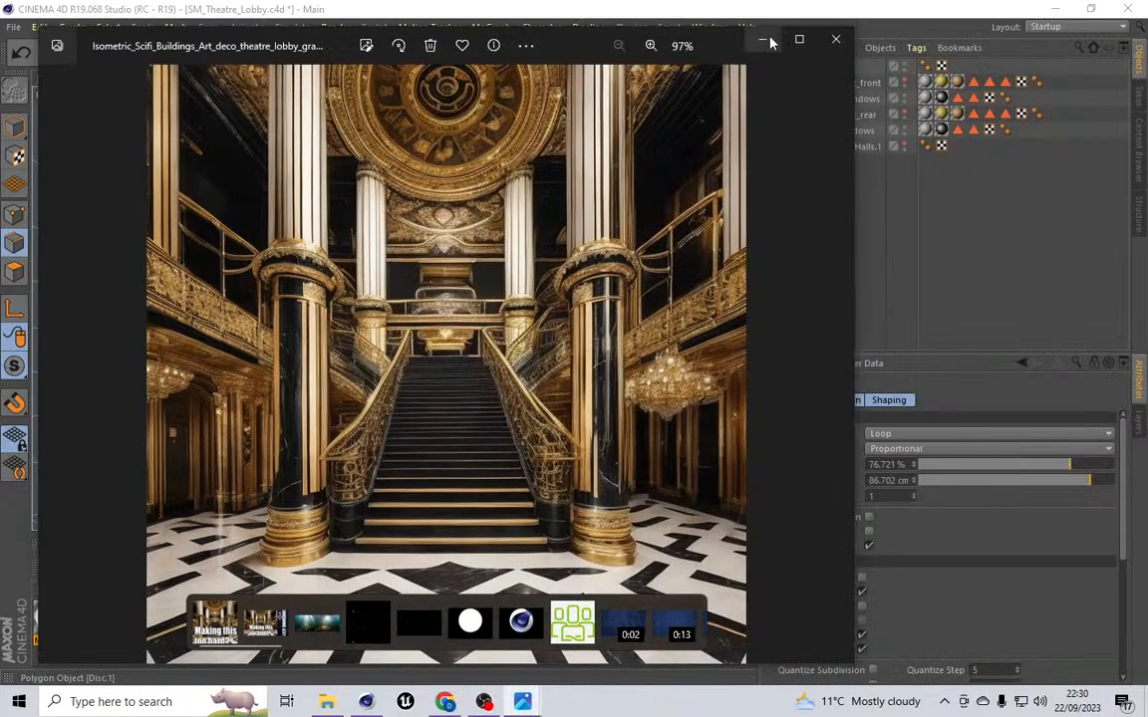
left_click(769, 42)
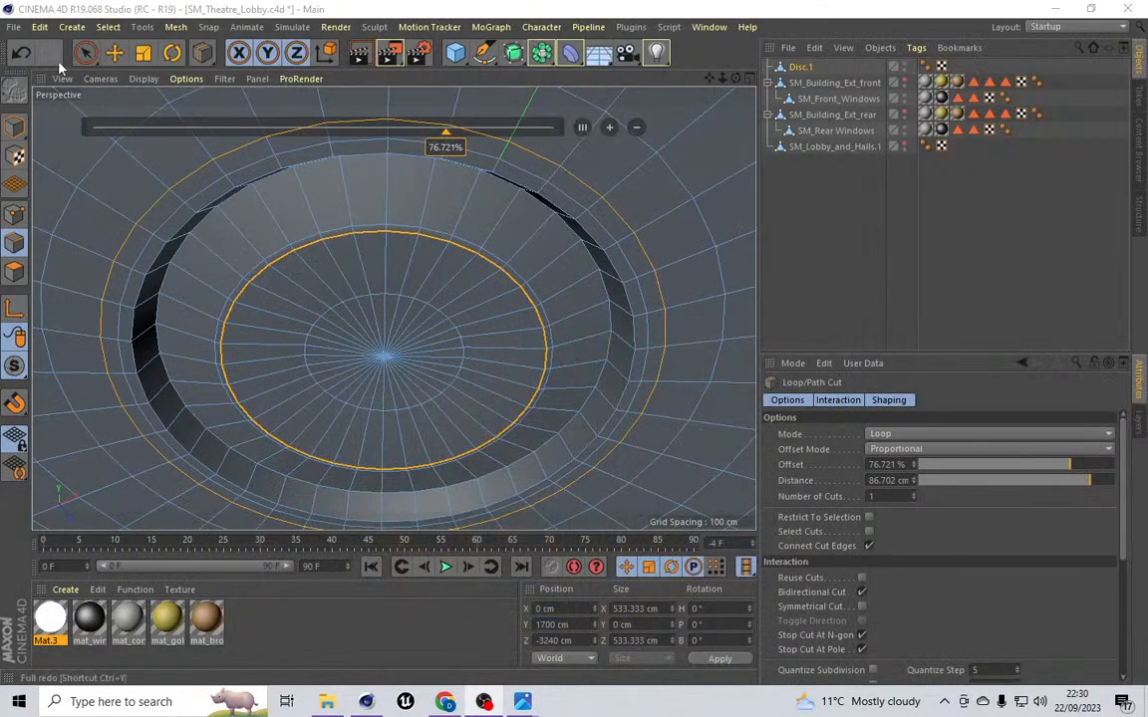
Step: Adjust the new loop cut's offset to about 77% and restore the maximized window
left_click(620, 193)
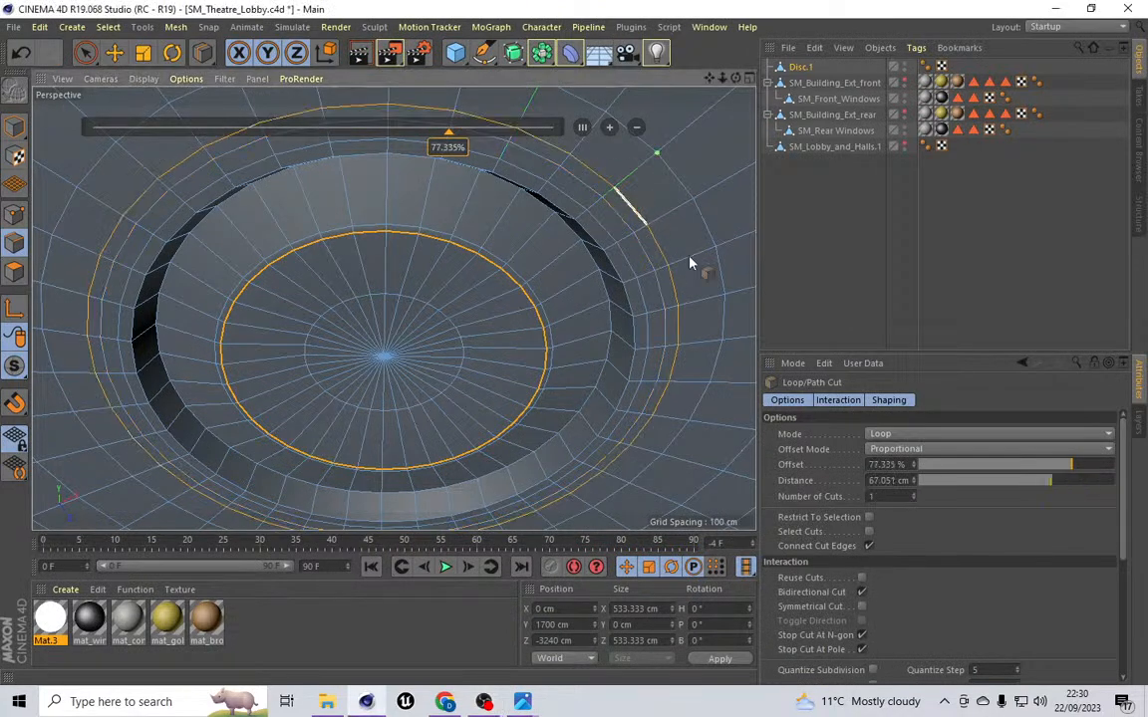
double_click(107, 14)
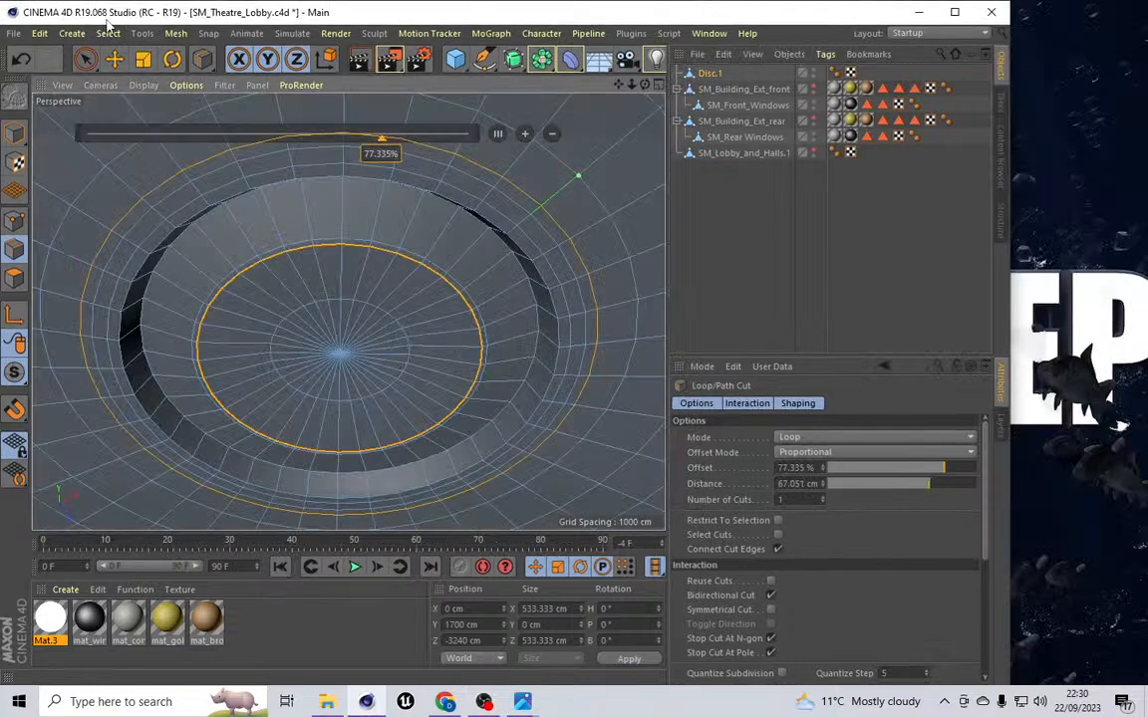
left_click(955, 12)
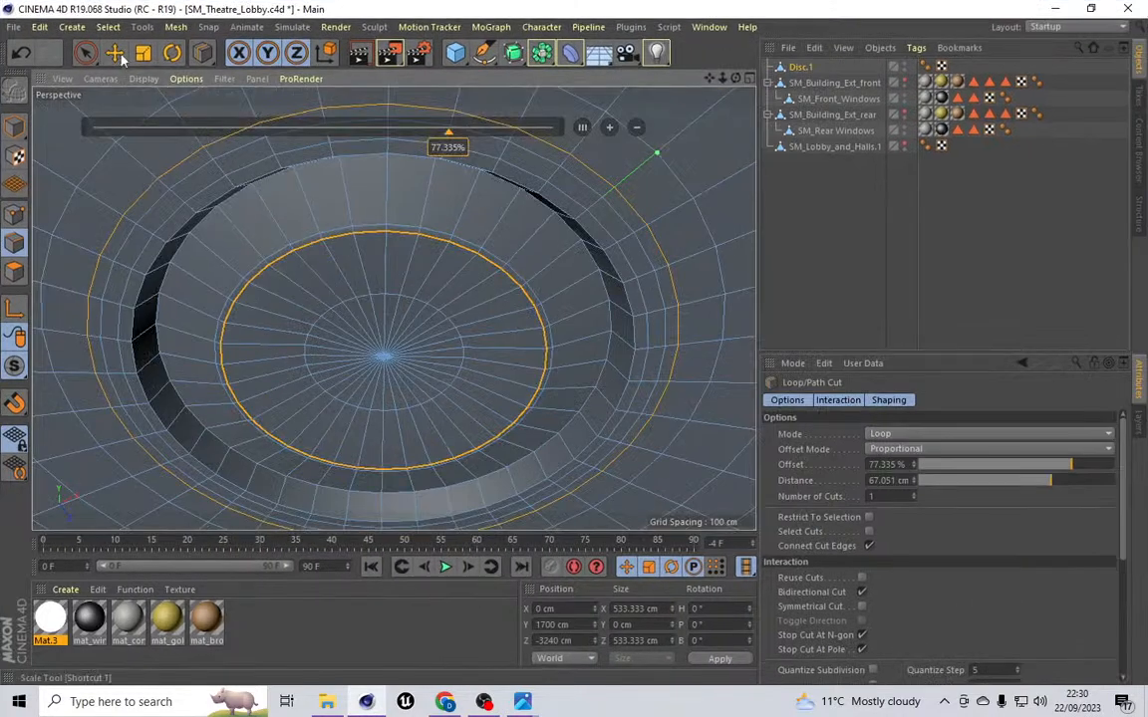
Step: Switch to polygon mode and loop-select the narrow polygon ring around the inner disc's edge
left_click(108, 27)
left_click(140, 136)
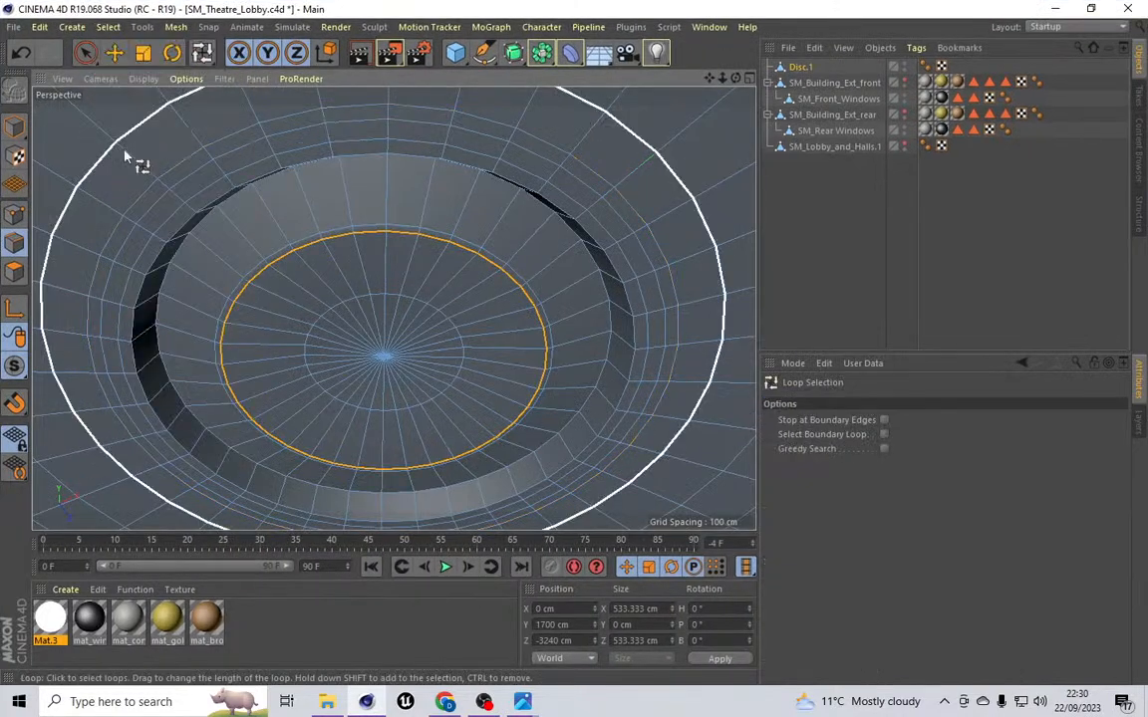
left_click(14, 271)
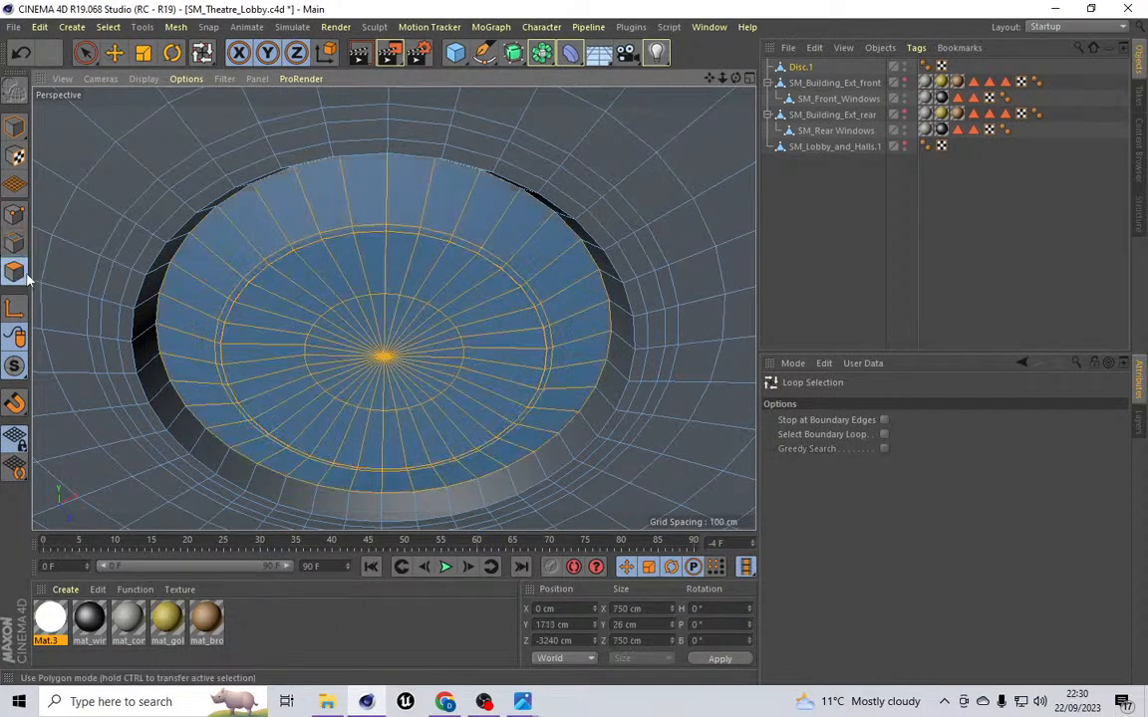
left_click(419, 237)
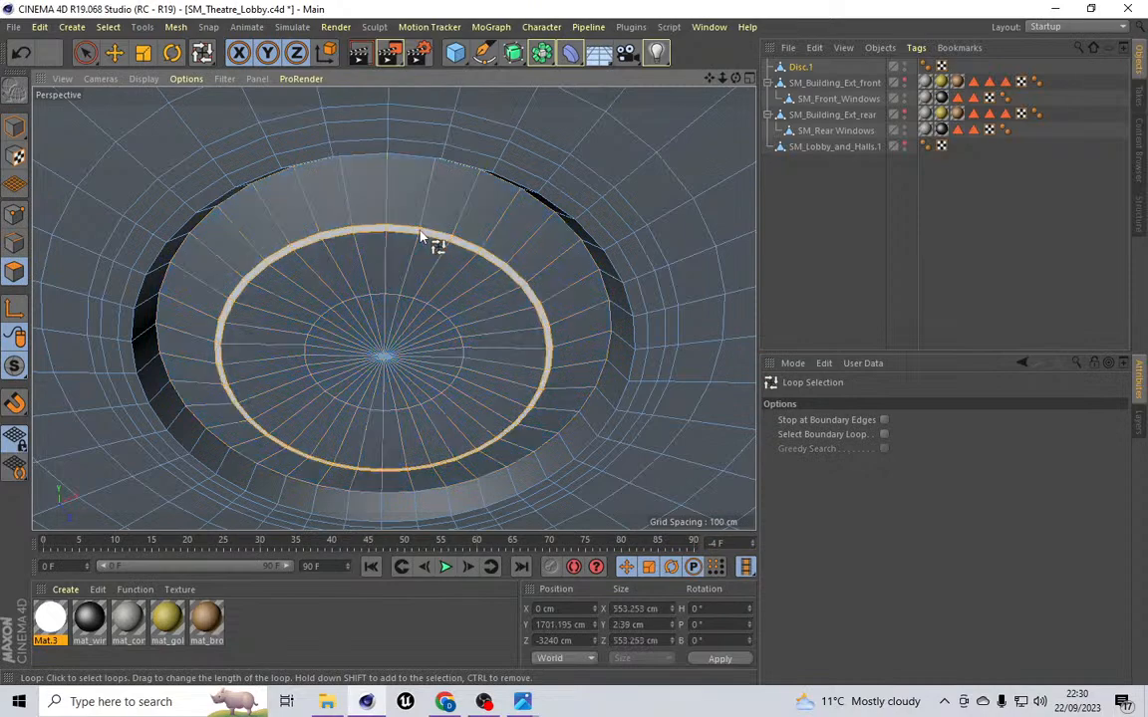
Step: Extrude the selected polygon ring with an offset of -5 cm
left_click(175, 27)
mouse_move(215, 91)
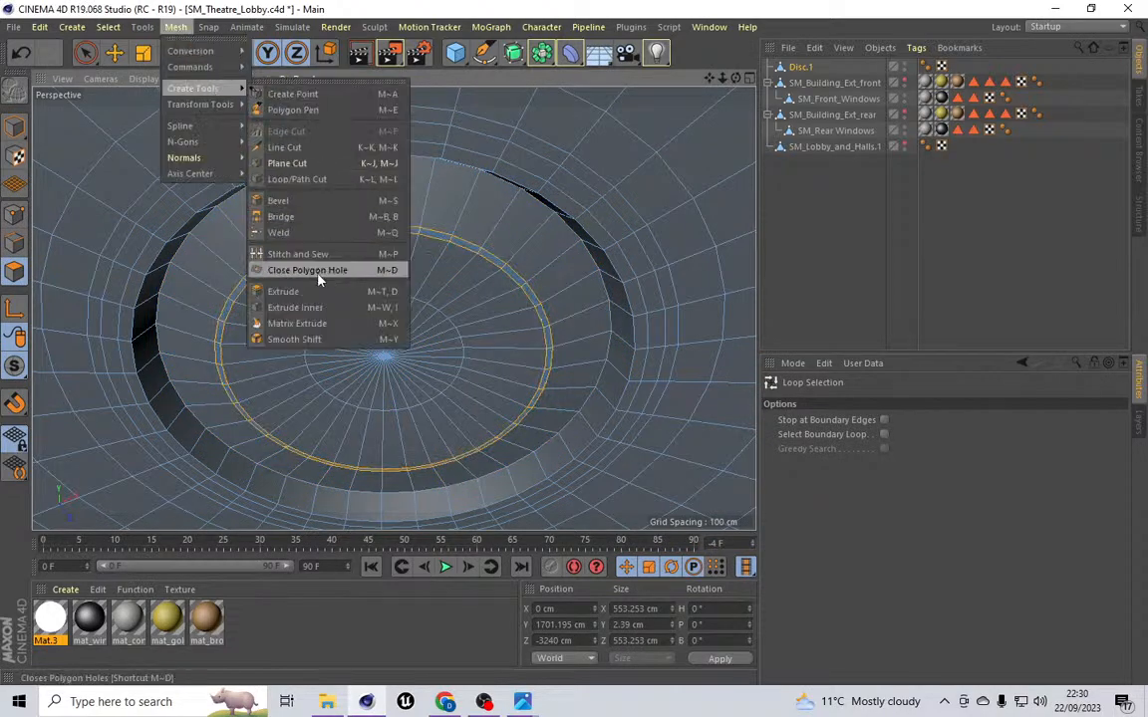
left_click(283, 291)
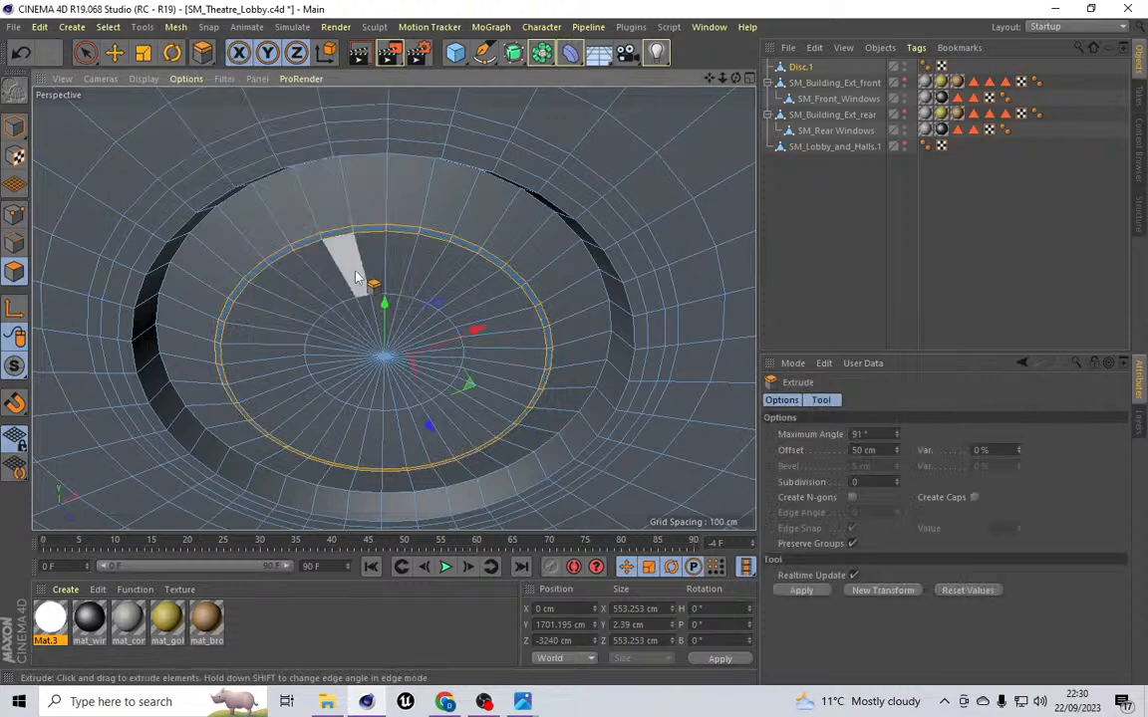
left_click(853, 450)
type("-")
key("BackSpace")
key("Return")
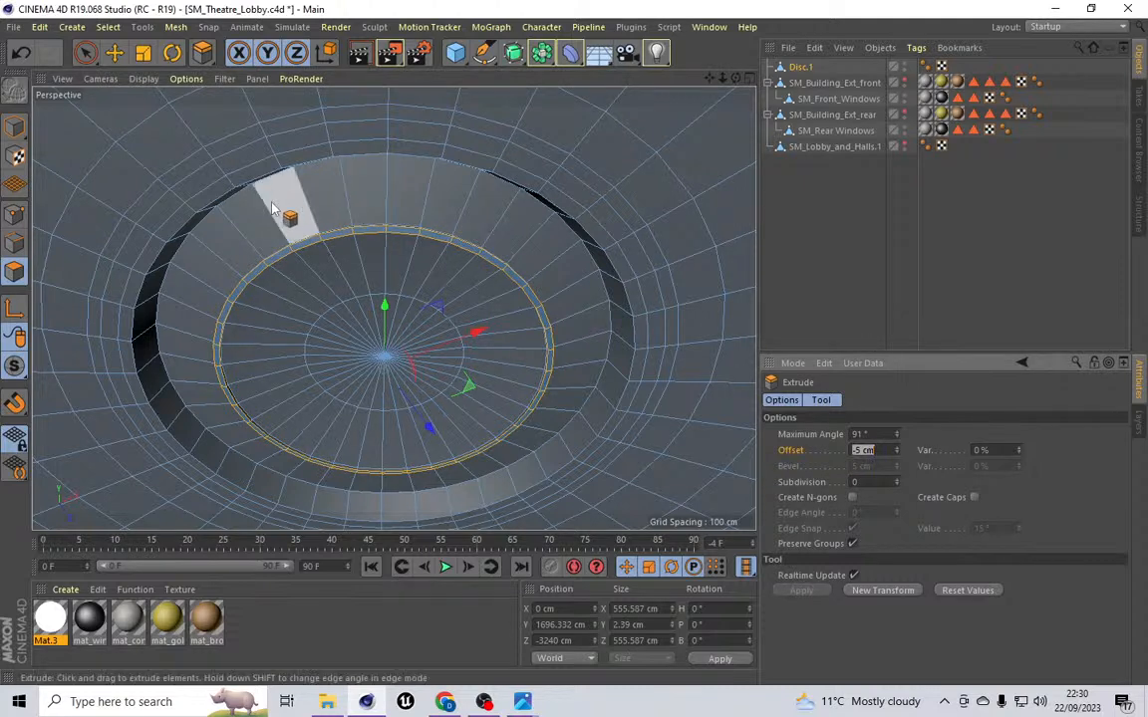
Step: Loop-select the outer polygon ring on the disc's top and extrude it with an offset of -5 cm
left_click(107, 26)
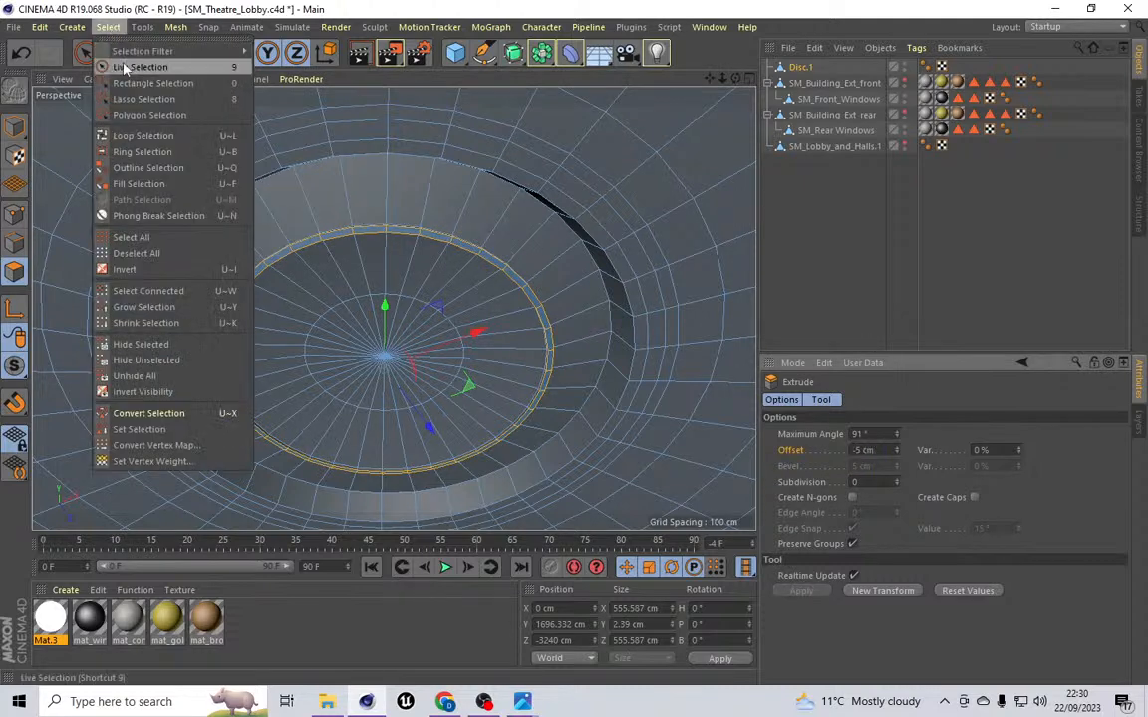
left_click(130, 135)
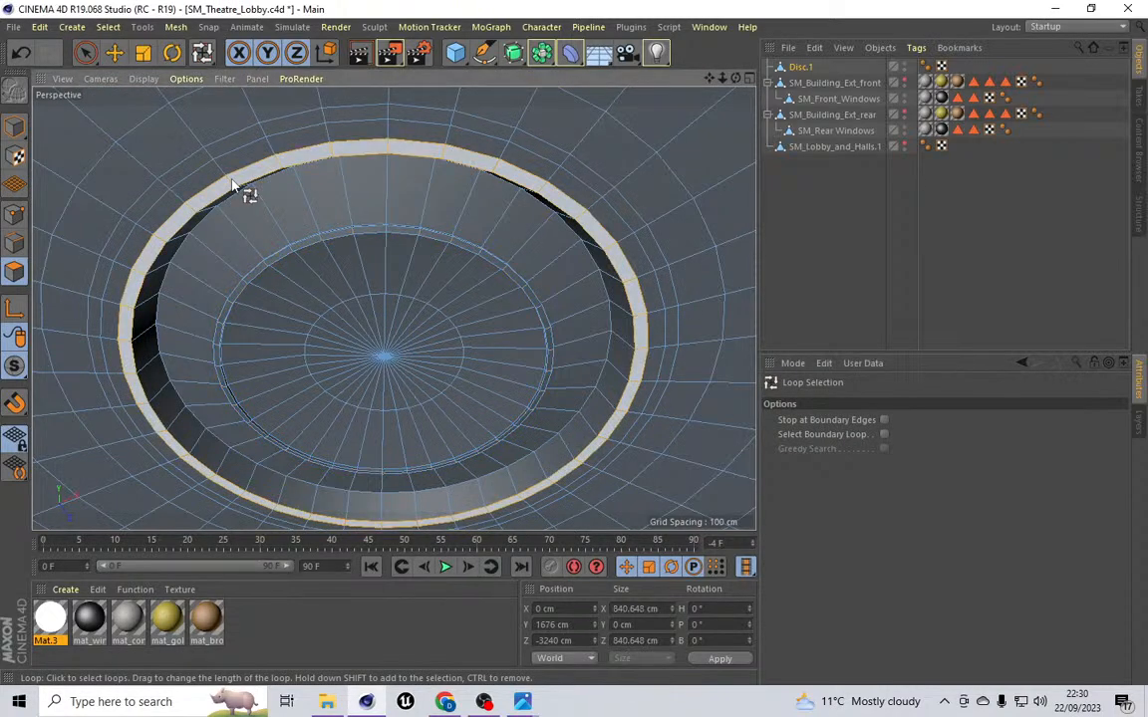
left_click(228, 183)
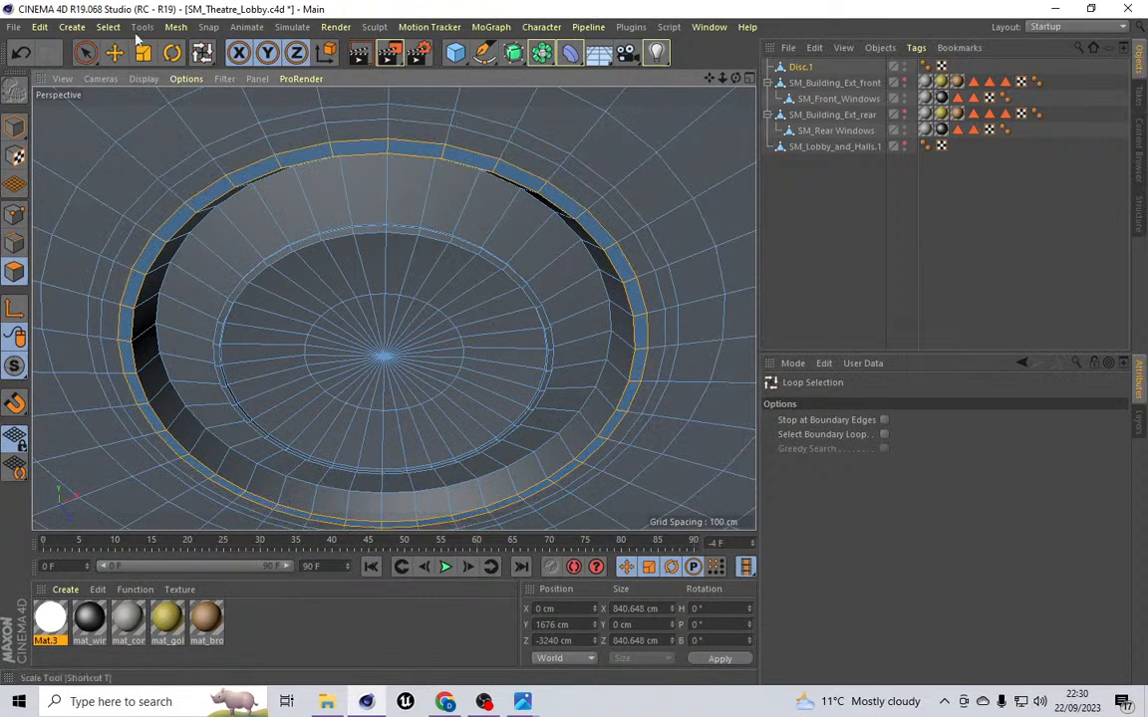
left_click(170, 28)
mouse_move(179, 89)
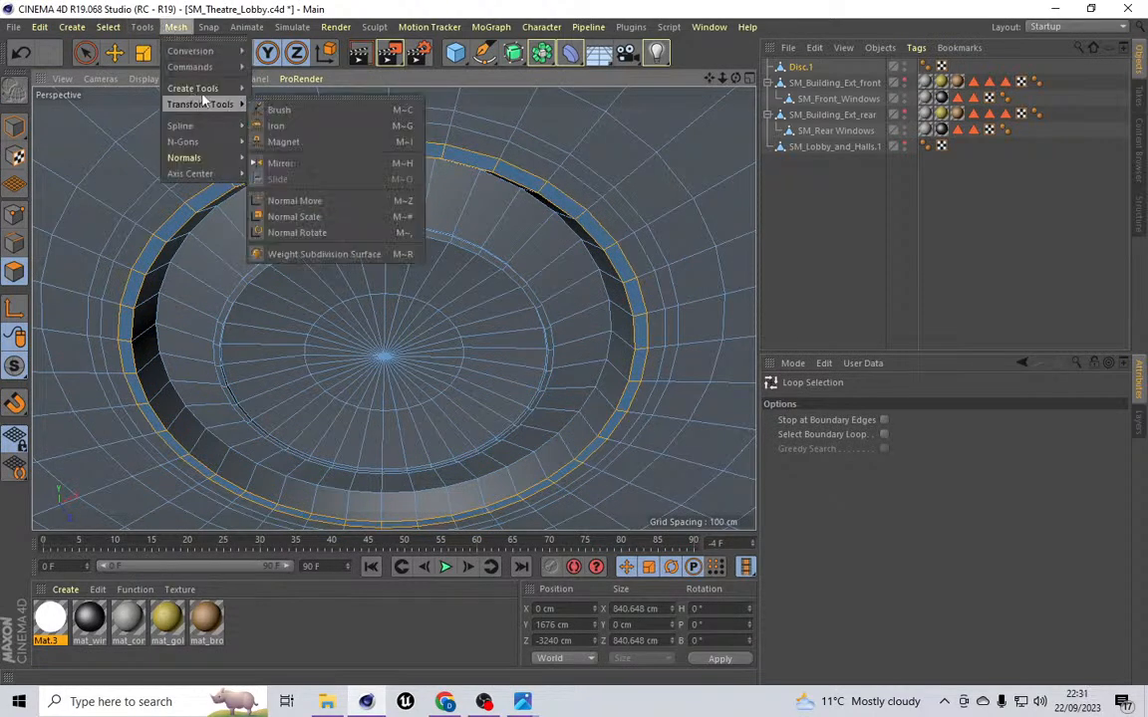
left_click(283, 290)
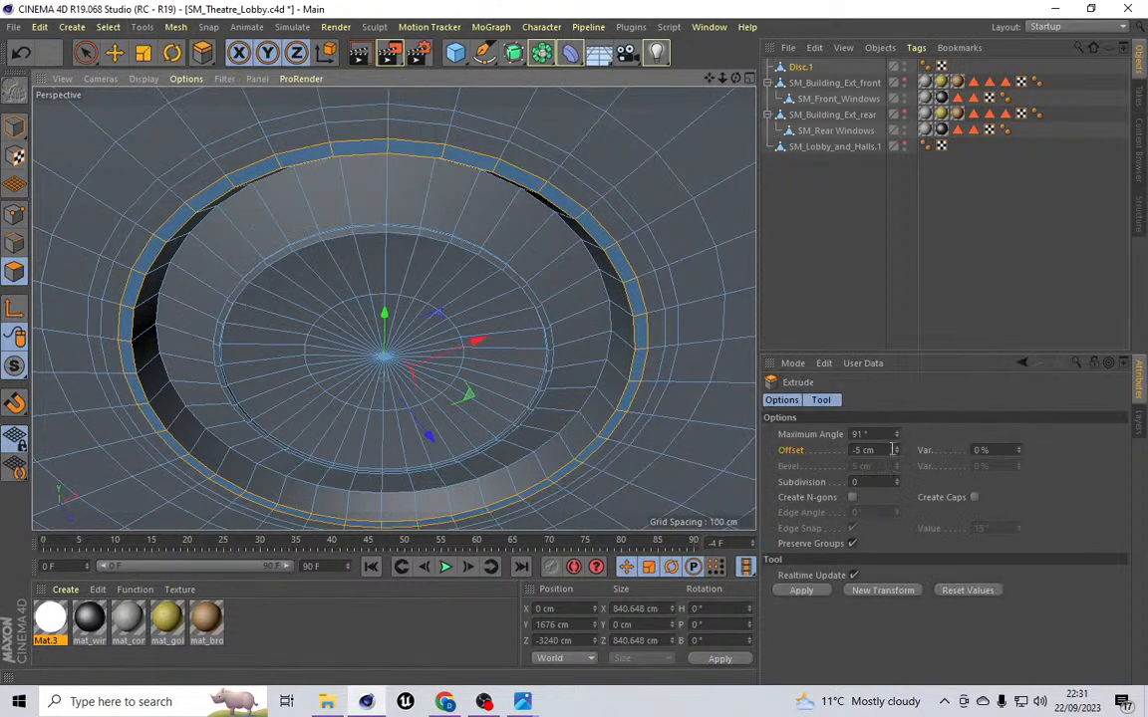
left_click(885, 451)
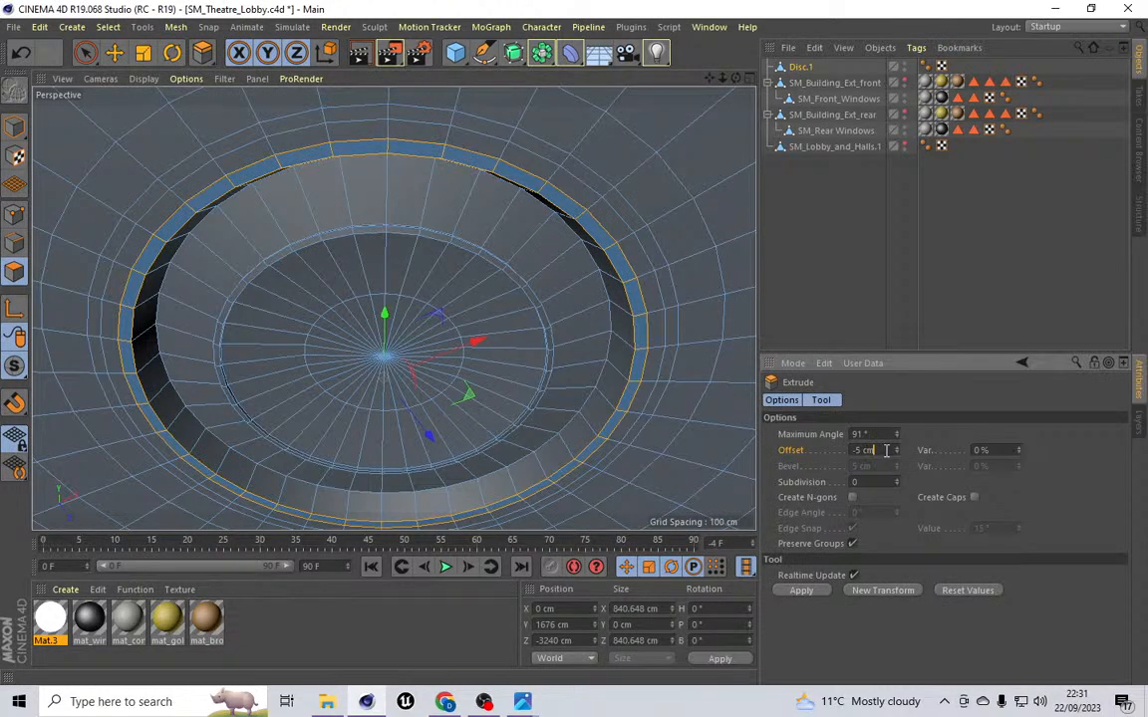
key("Return")
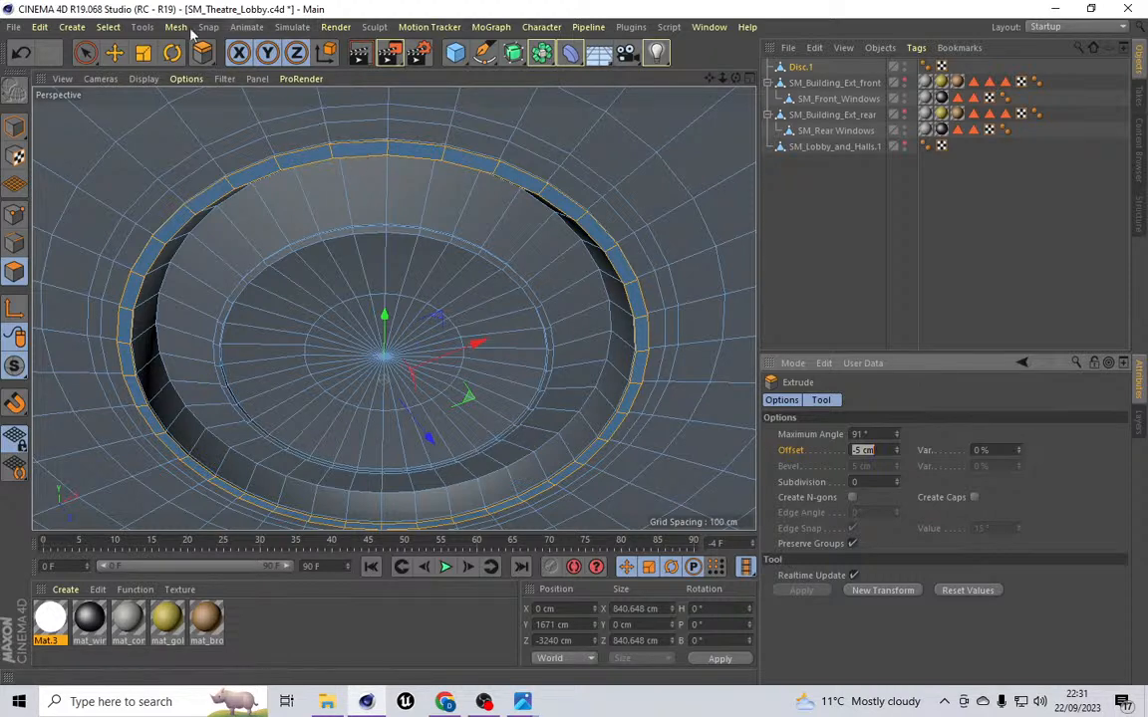
Step: Switch to edge mode and loop-select the edge loops around the rim of the recessed inner disc
left_click(22, 235)
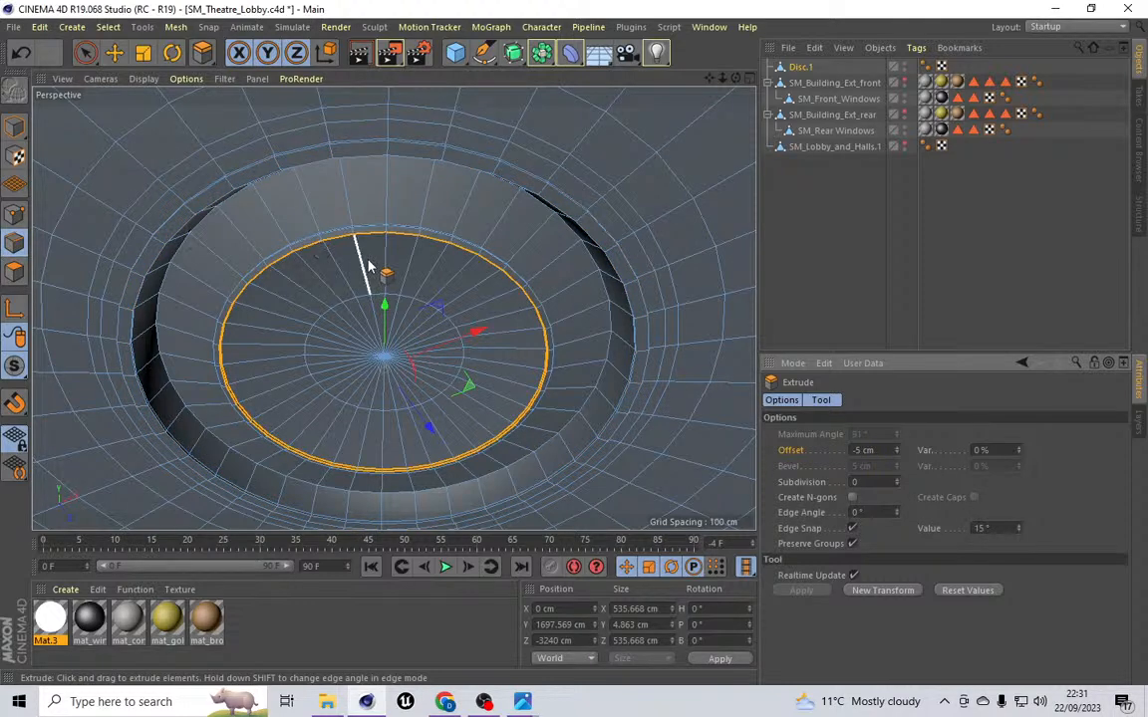
scroll(386, 237, "up", 5)
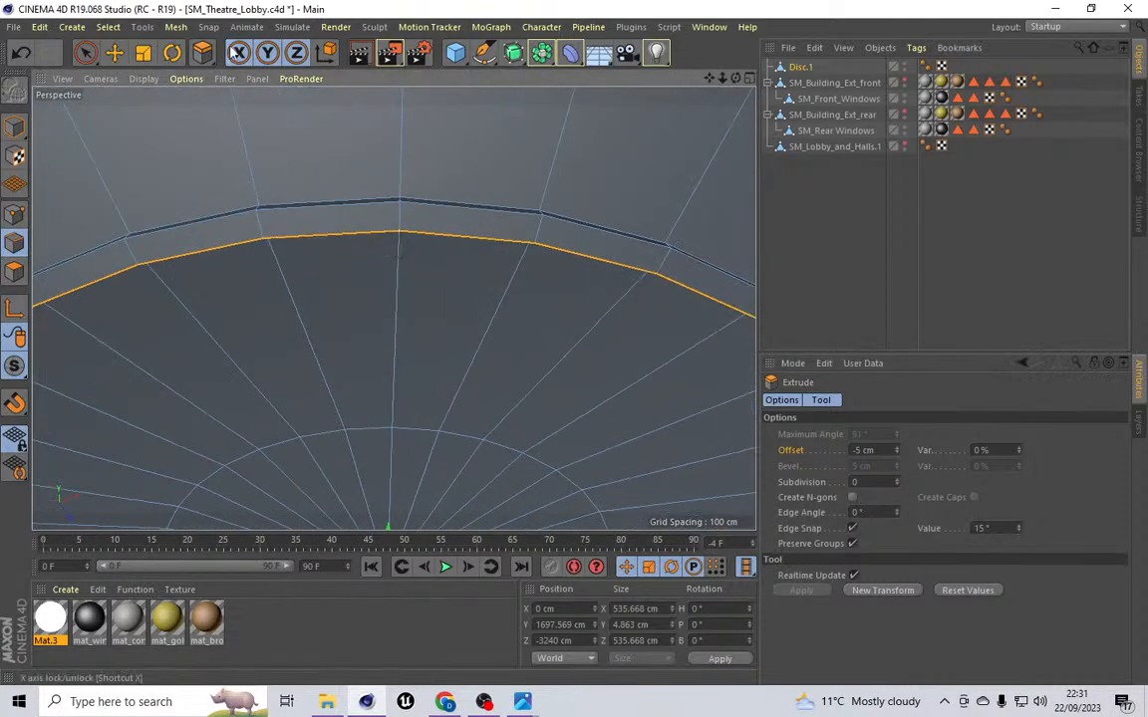
left_click(108, 27)
left_click(143, 136)
scroll(612, 343, "down", 10)
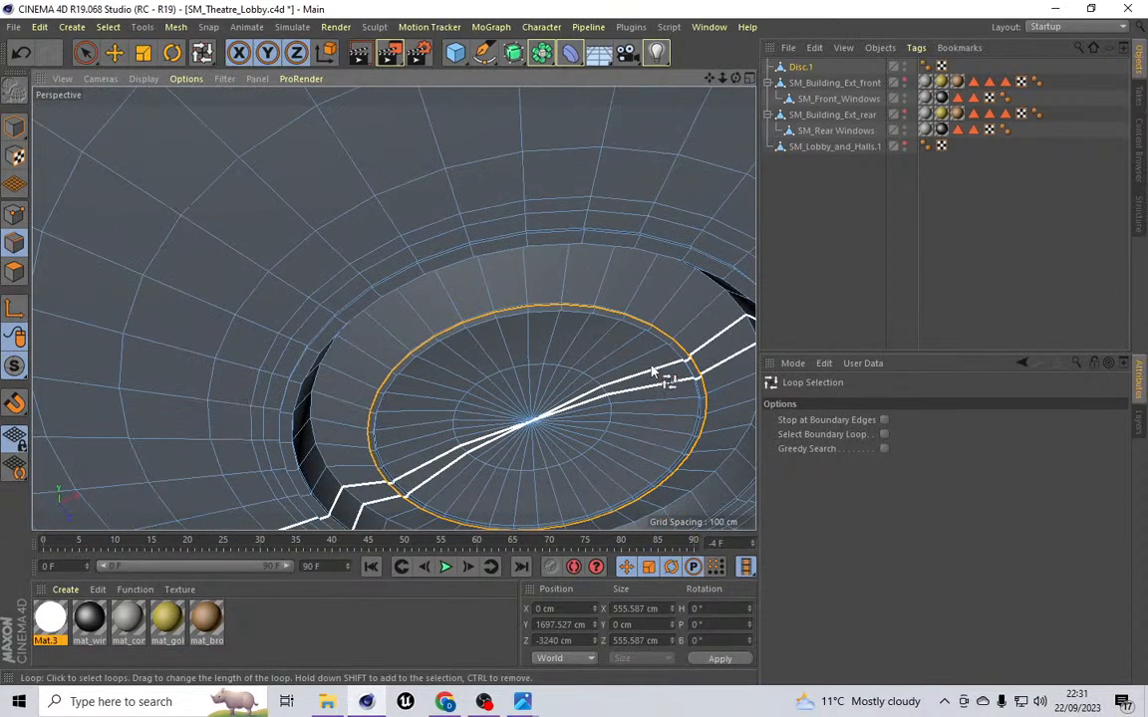
scroll(677, 483, "up", 8)
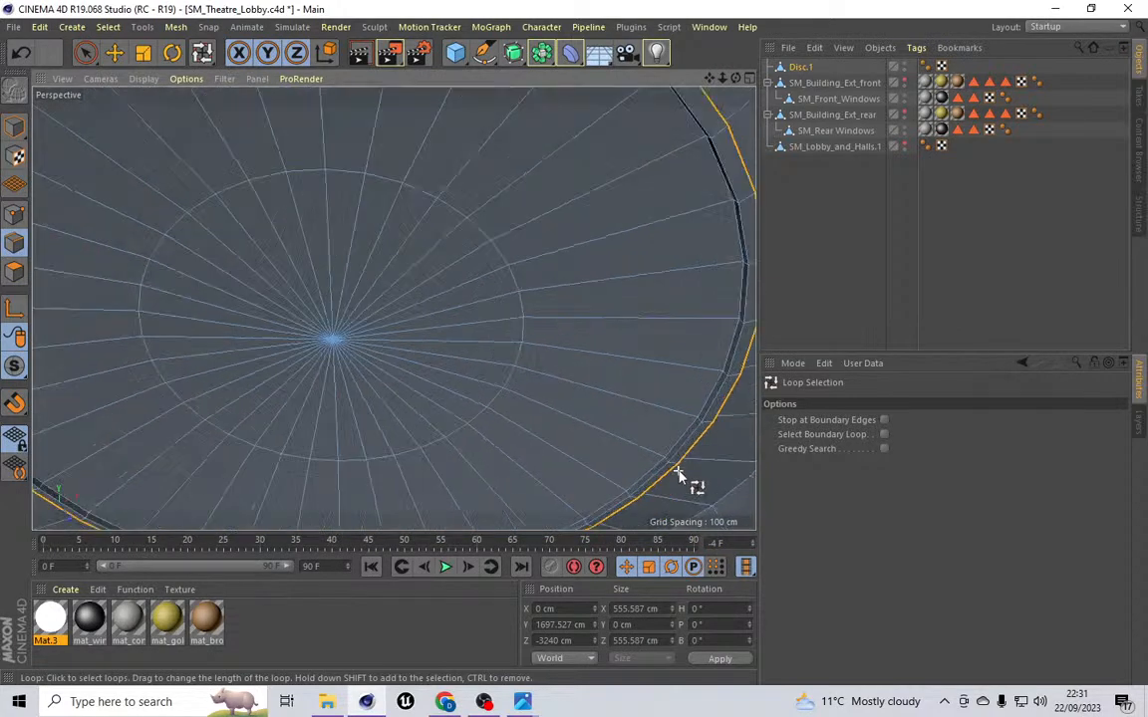
scroll(682, 456, "down", 8)
Step: Bevel the selected edge loops around the recessed inner disc's rim with an offset of 2.5 cm
left_click(175, 27)
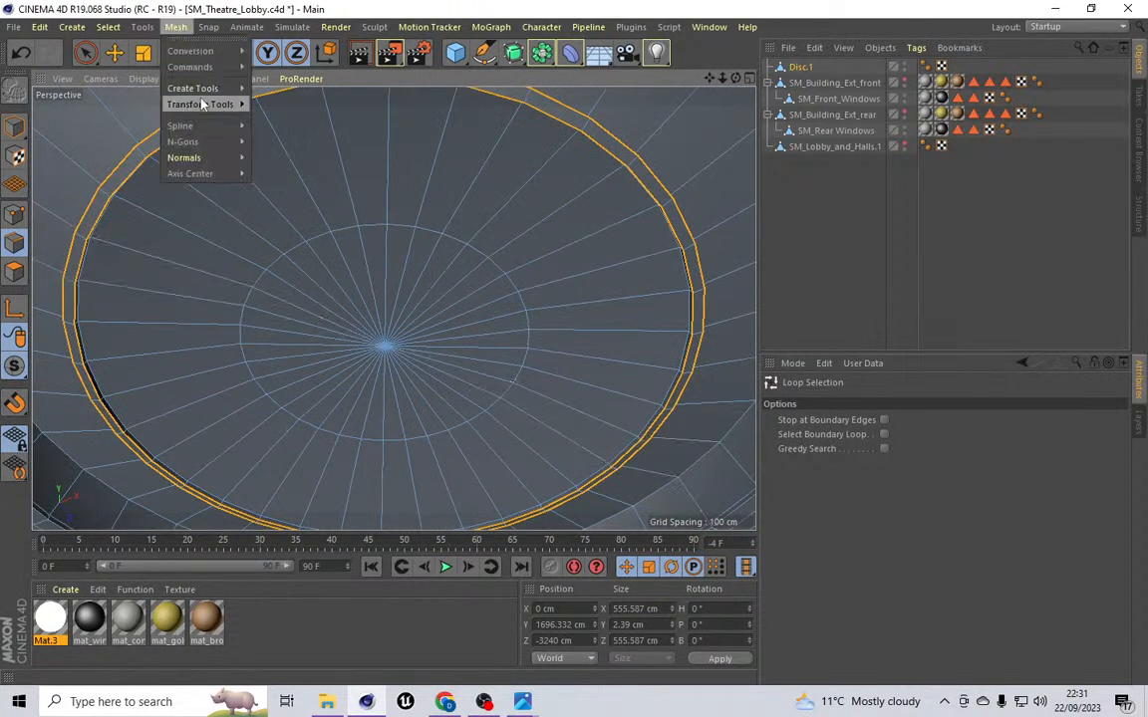
mouse_move(190, 88)
left_click(282, 200)
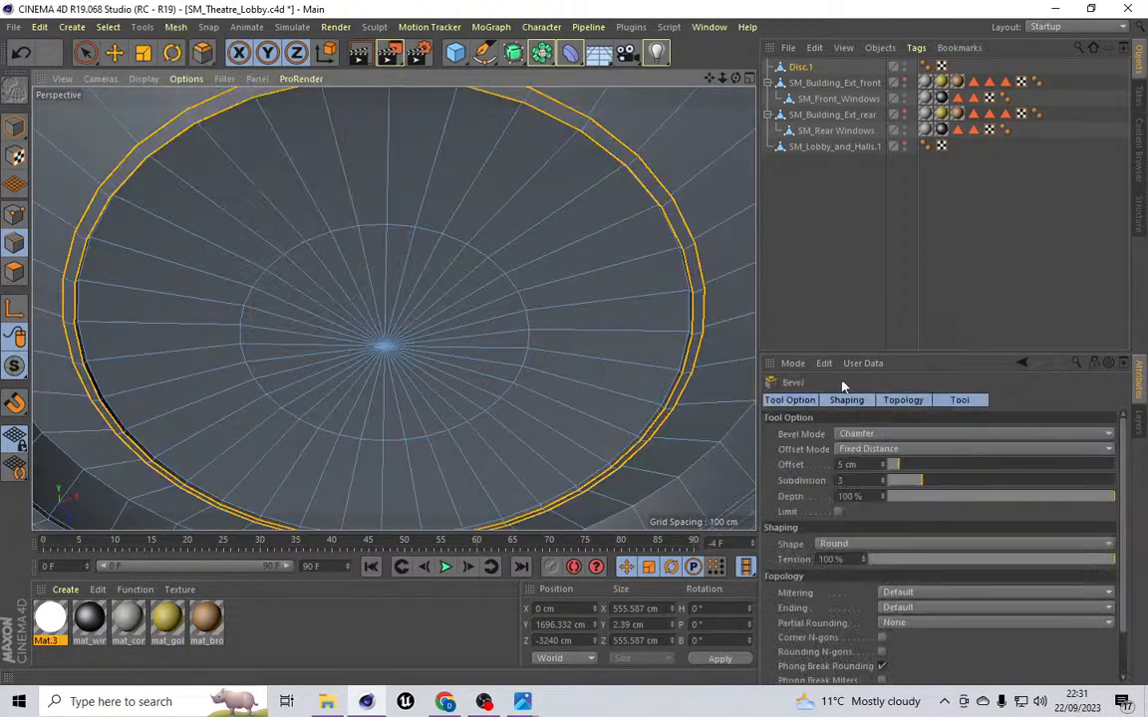
left_click(845, 464)
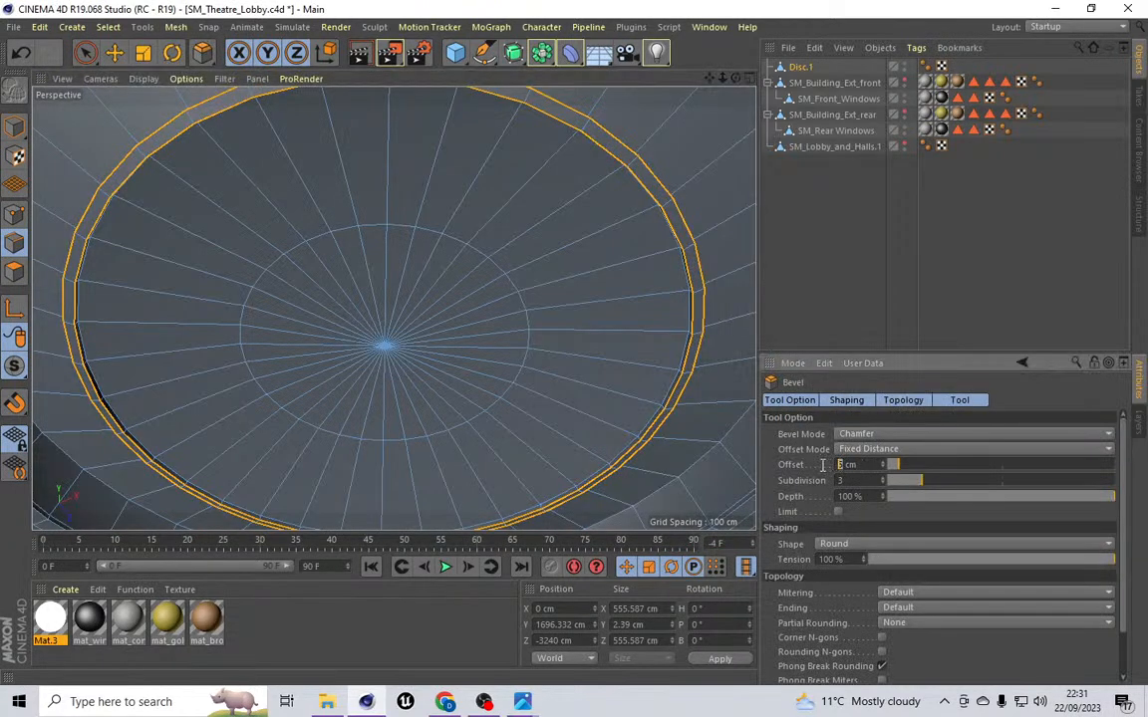
type("2.5")
key("Return")
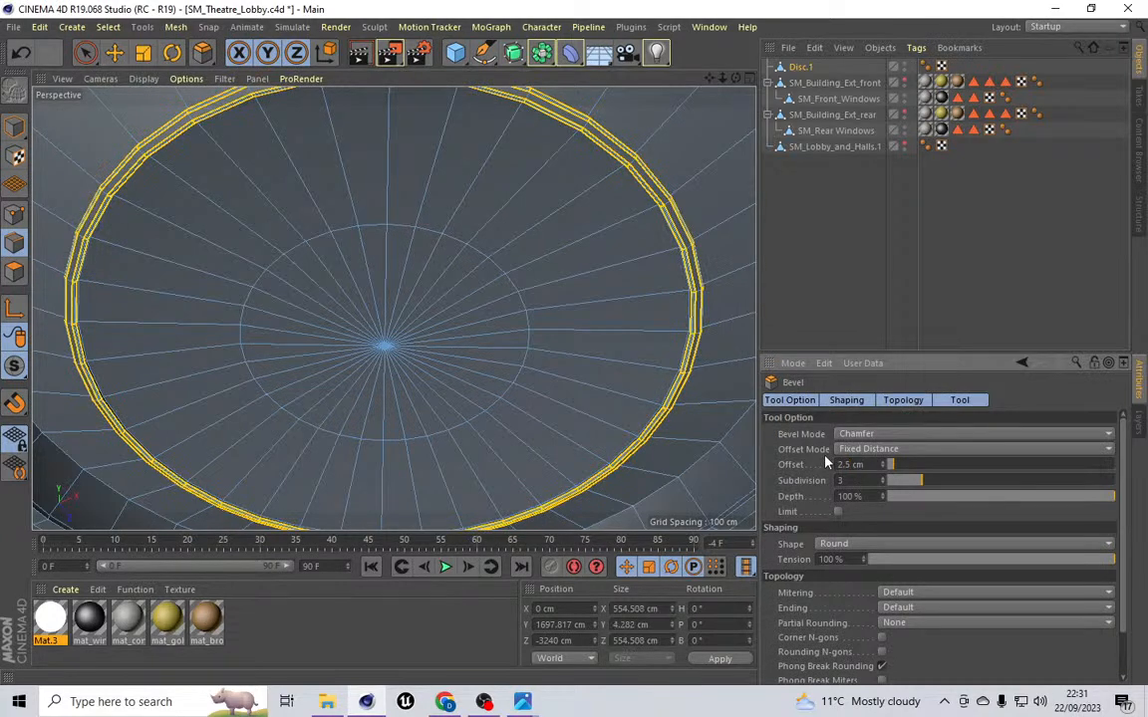
Step: Loop-select the edge loop along the outer rim of the recess
scroll(374, 244, "down", 3)
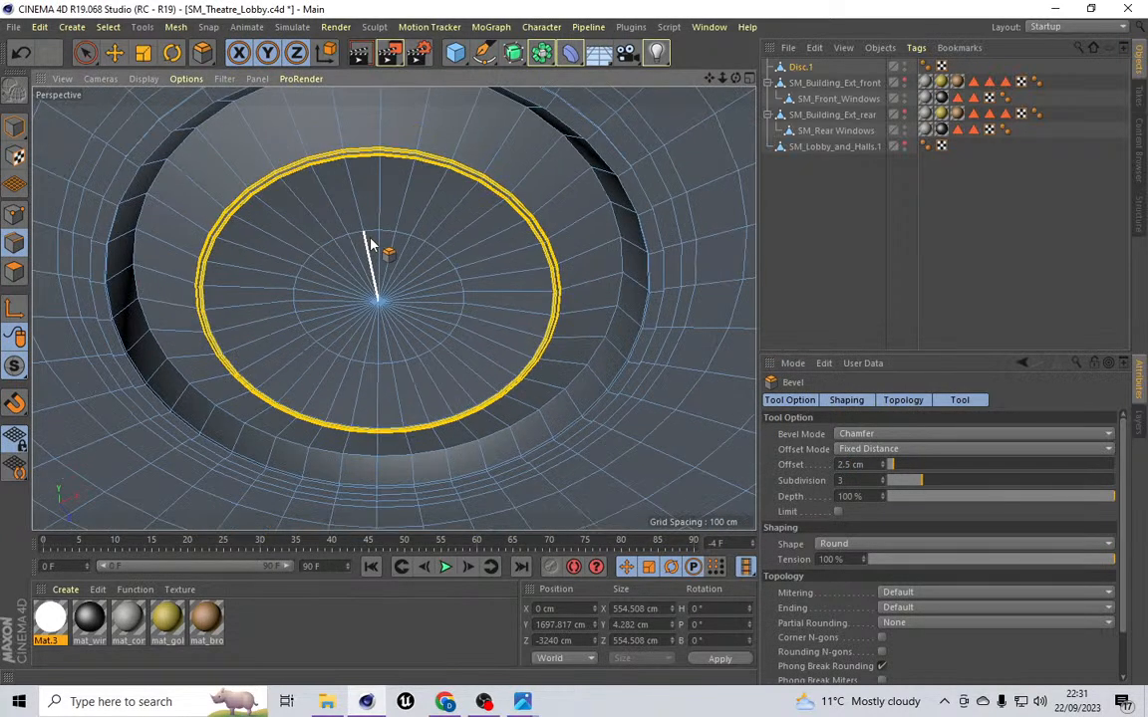
left_click_drag(736, 78, 392, 308)
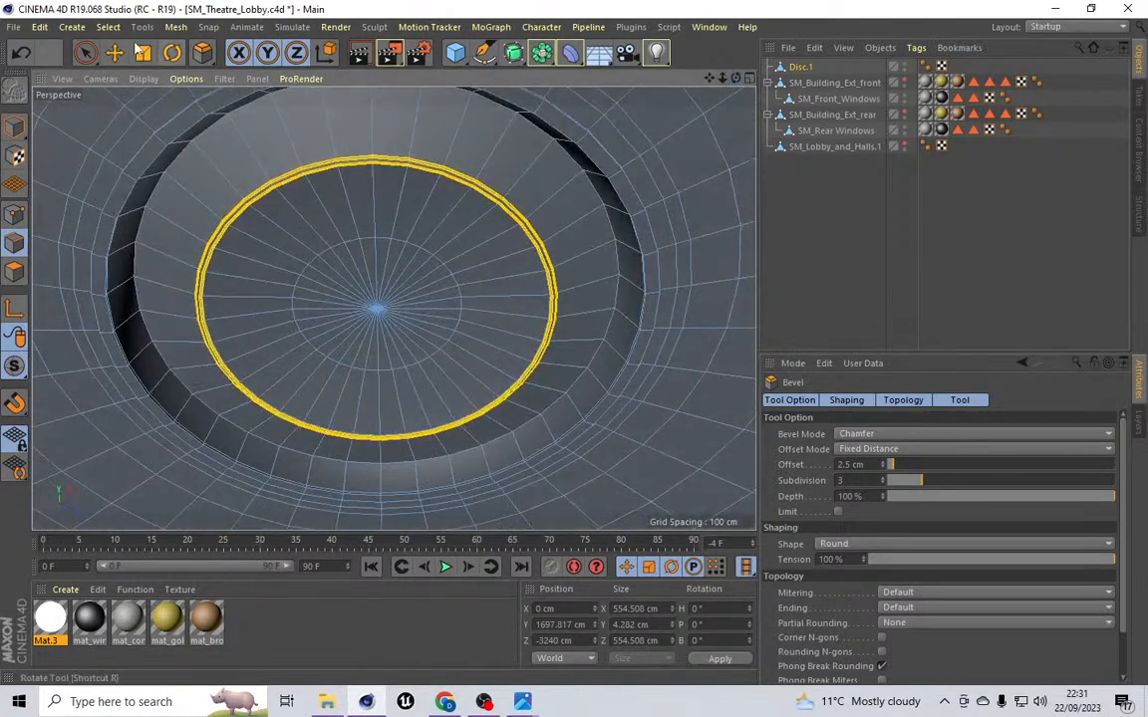
left_click(107, 27)
left_click(119, 121)
left_click(149, 334)
Step: Bevel the selected outer recess edge loop with an offset of 10 cm
left_click(175, 27)
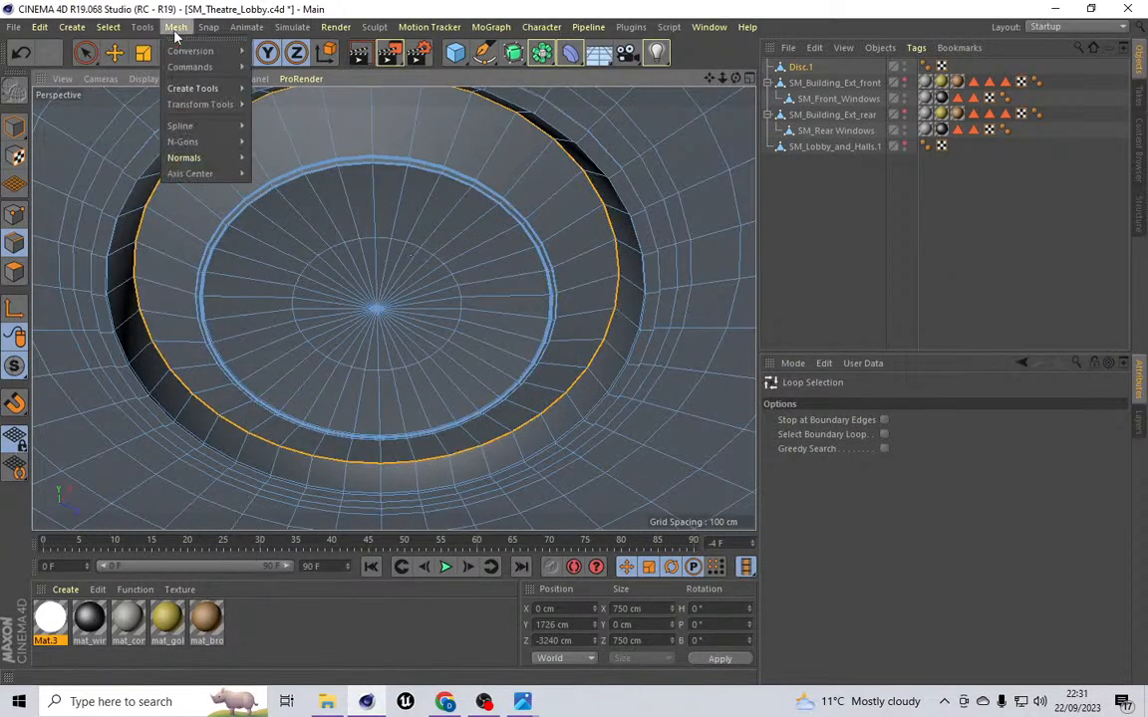
mouse_move(199, 88)
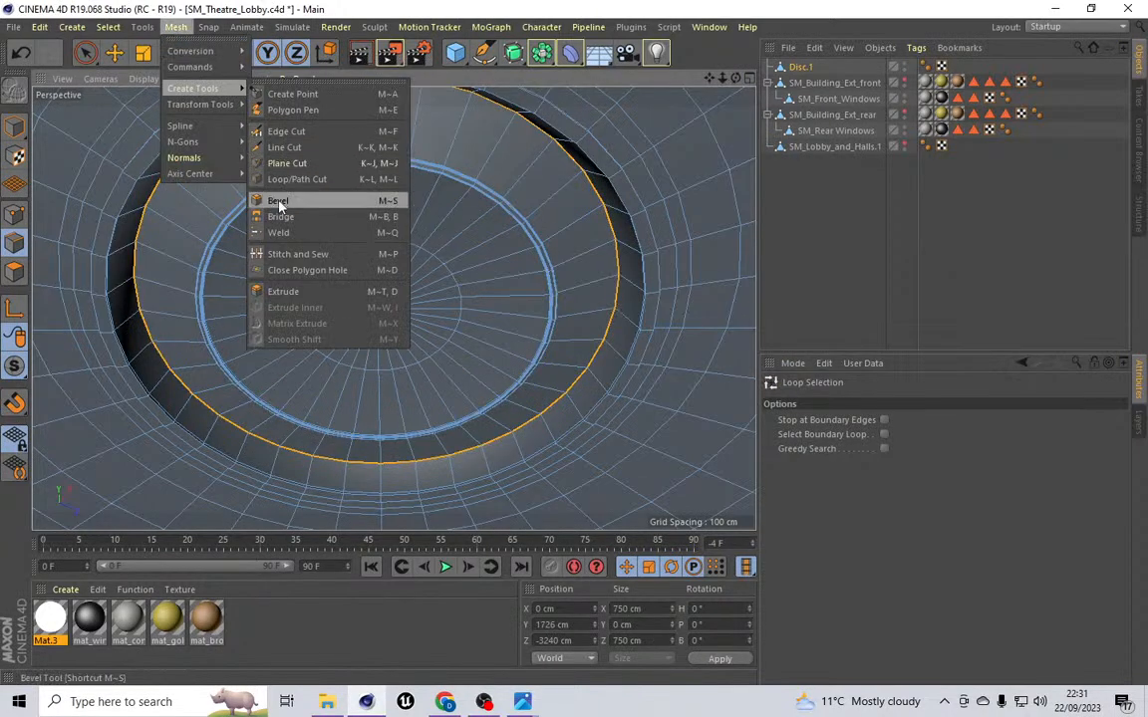
left_click(274, 200)
left_click(870, 467)
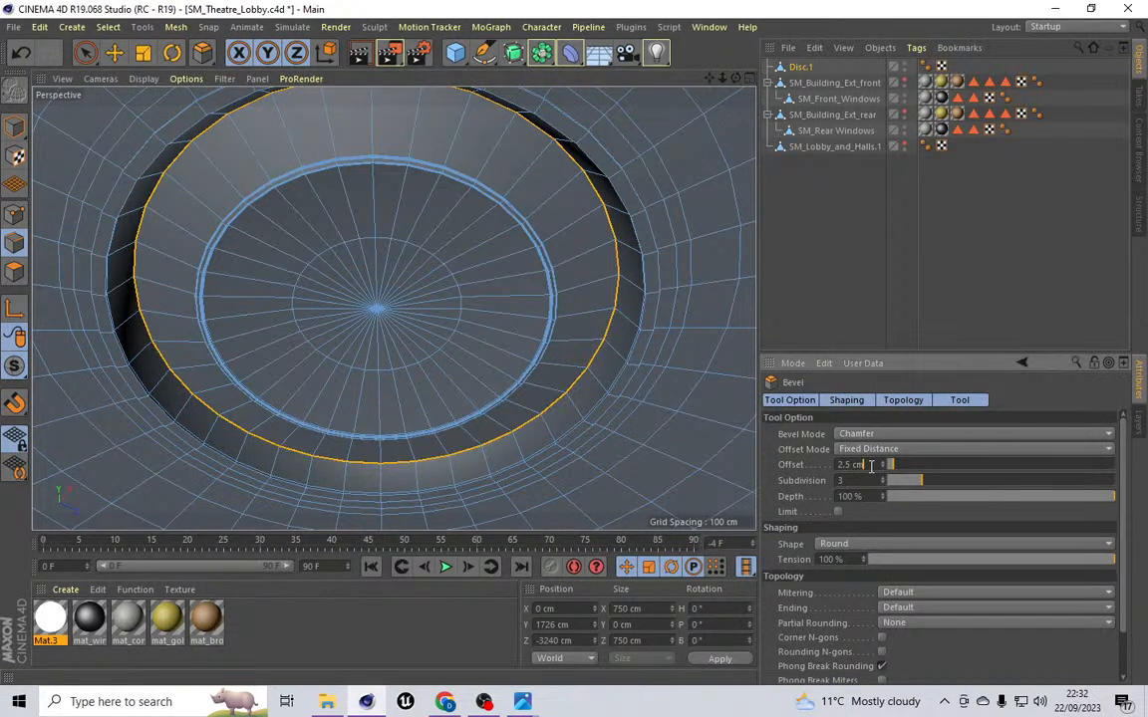
key("Return")
left_click(883, 464)
left_click(882, 463)
left_click(883, 464)
left_click(882, 463)
left_click(883, 463)
left_click(883, 463)
left_click(883, 464)
left_click(883, 463)
left_click(883, 463)
left_click(883, 463)
left_click(882, 463)
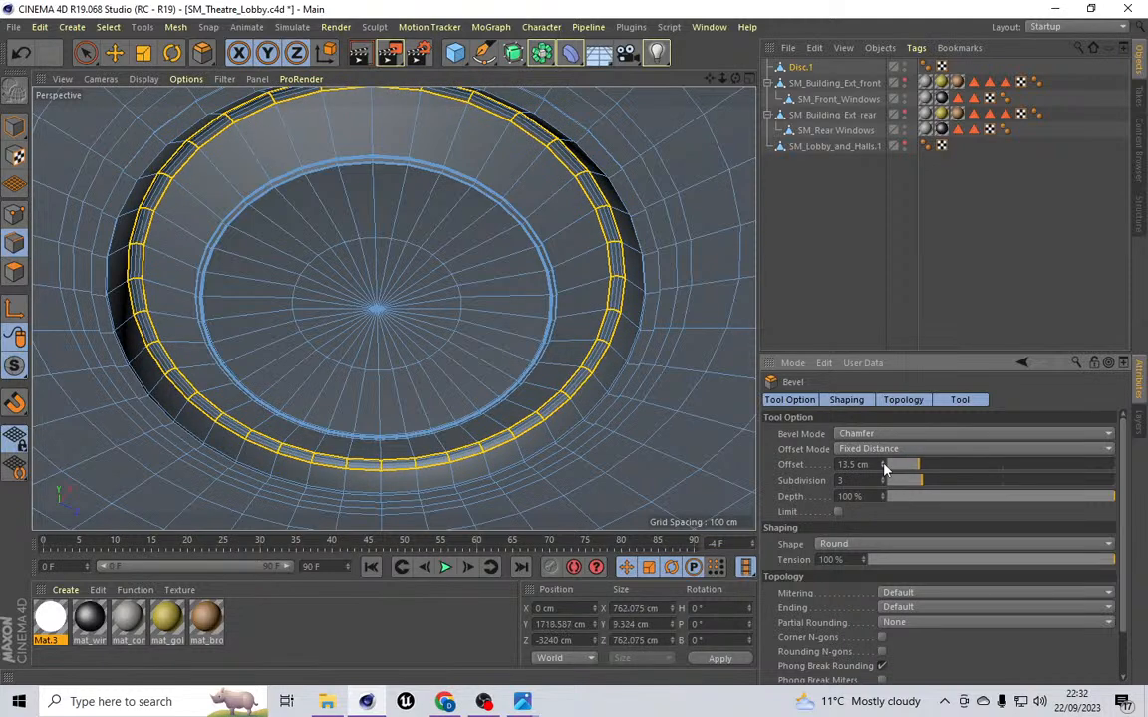
left_click(882, 468)
left_click(883, 467)
left_click(882, 467)
double_click(853, 464)
type("10")
key("Return")
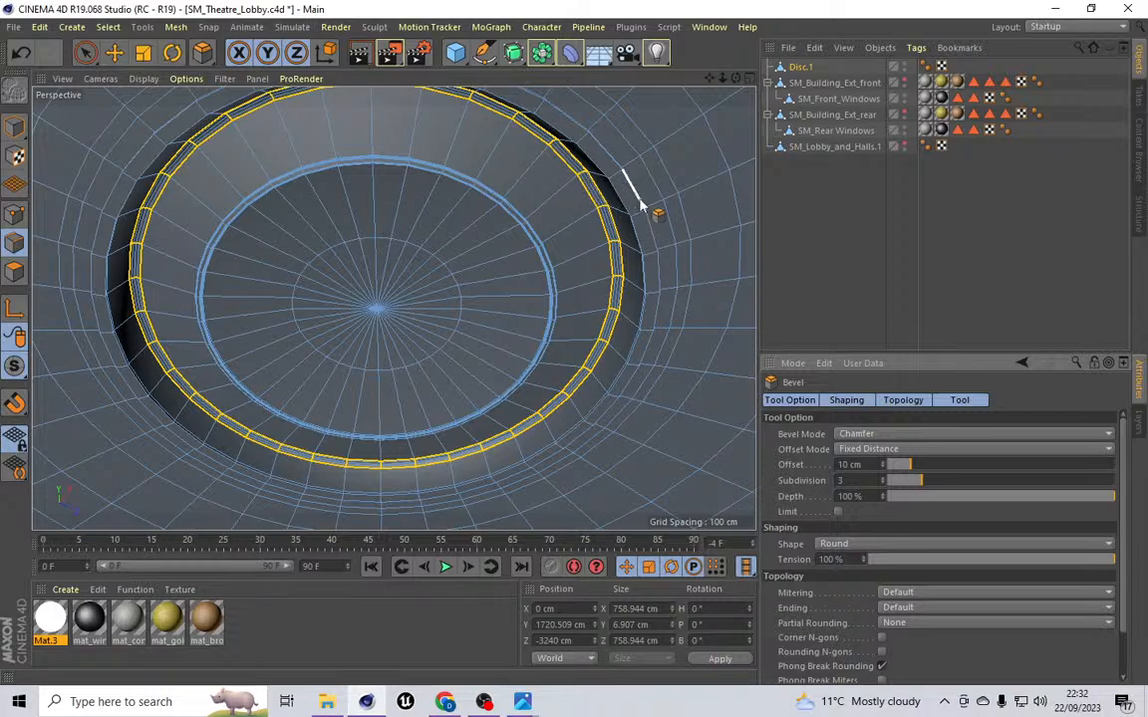
Step: Loop-select the edge loop along the top edge of the recess wall
scroll(641, 206, "up", 5)
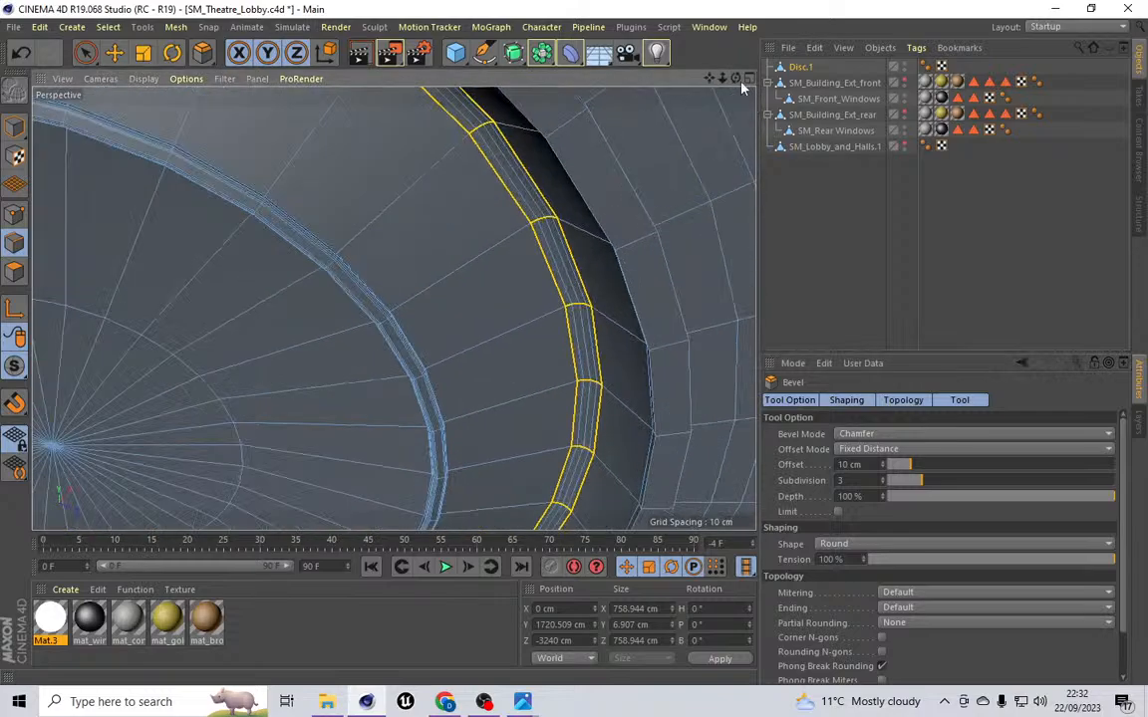
mouse_move(735, 78)
left_mouse_down()
mouse_move(728, 128)
mouse_move(735, 70)
mouse_move(725, 84)
mouse_move(742, 92)
mouse_move(747, 77)
left_mouse_up()
left_click(108, 27)
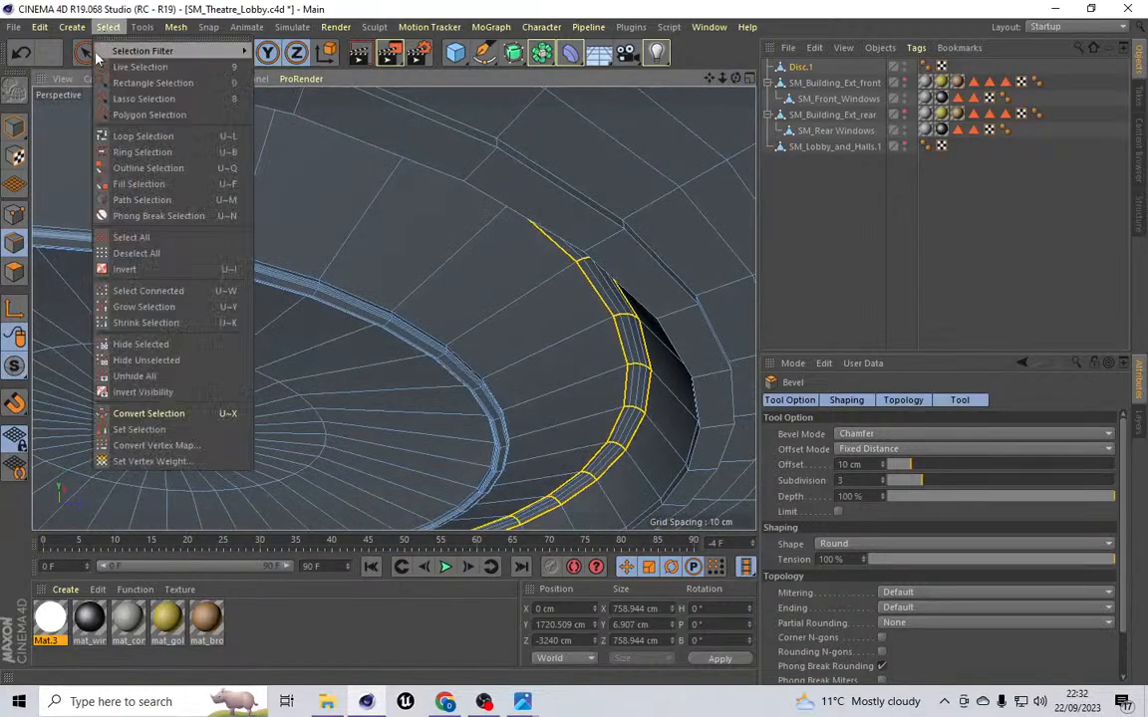
left_click(184, 137)
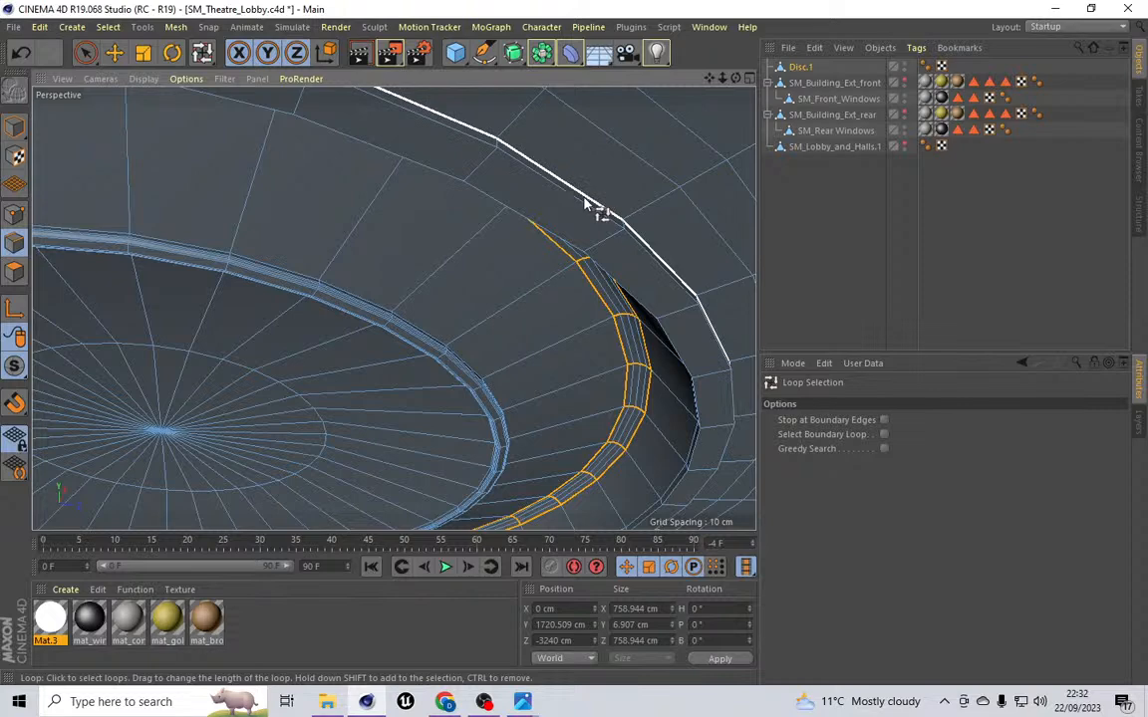
left_click(584, 206)
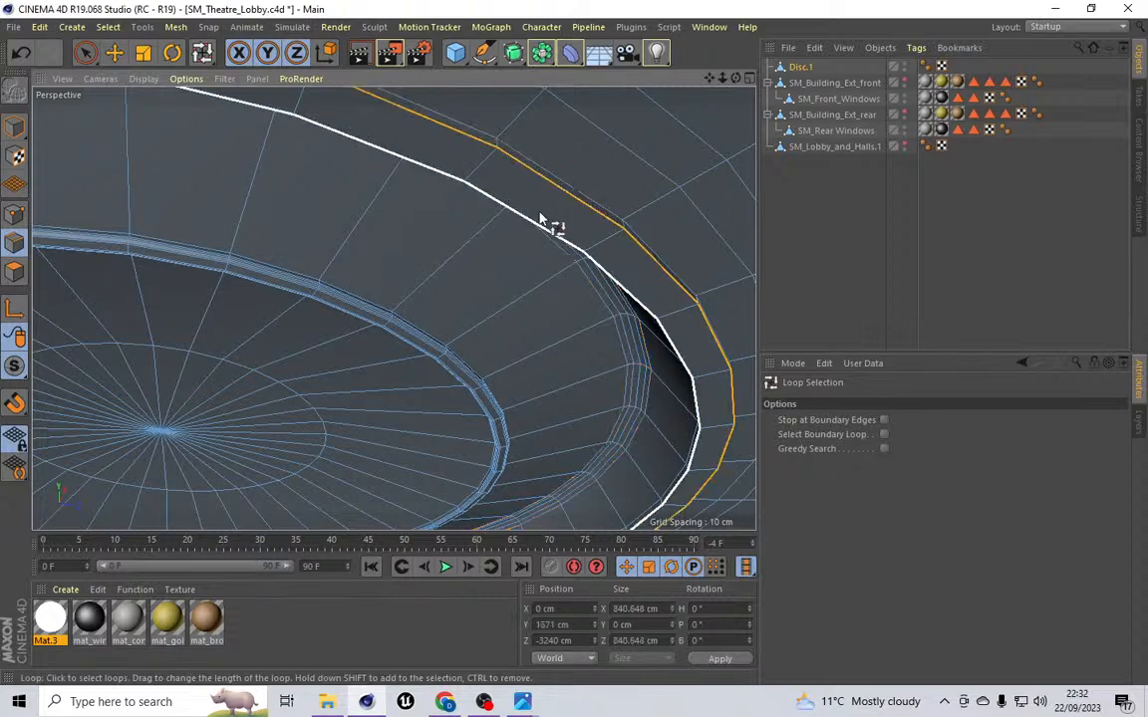
left_click(547, 221, "shift")
Step: Bevel the selected recess-wall edge loop with an offset of 4.5 cm
left_click(175, 27)
mouse_move(205, 88)
left_click(284, 181)
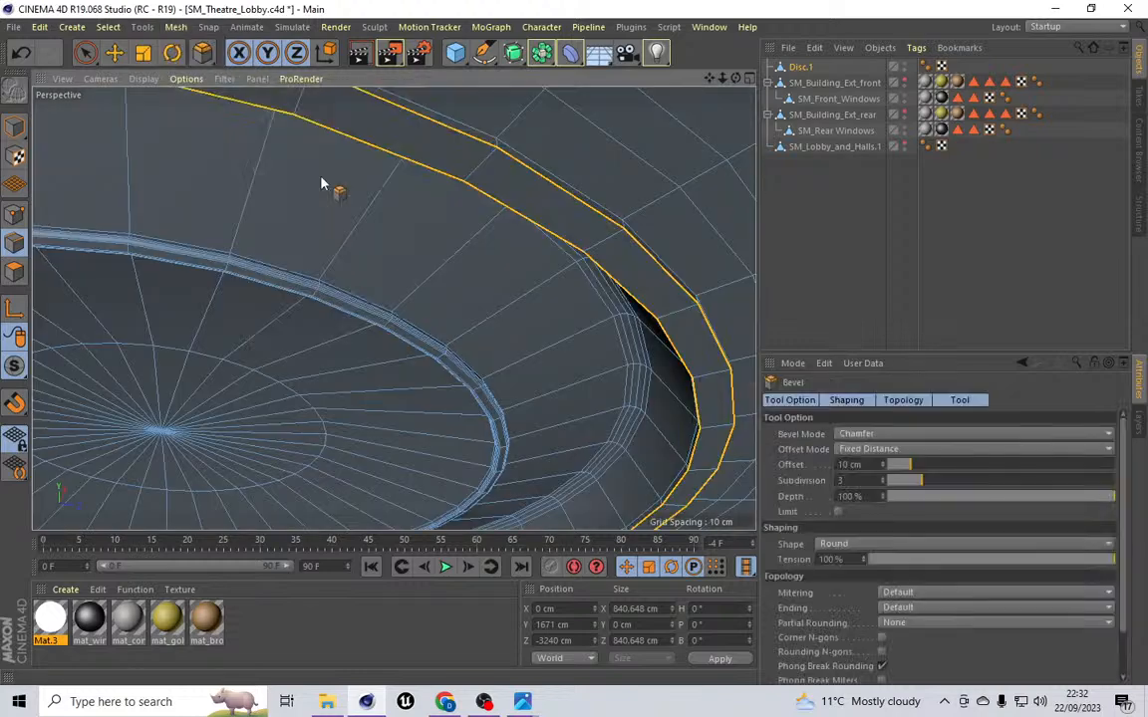
left_click_drag(866, 466, 780, 455)
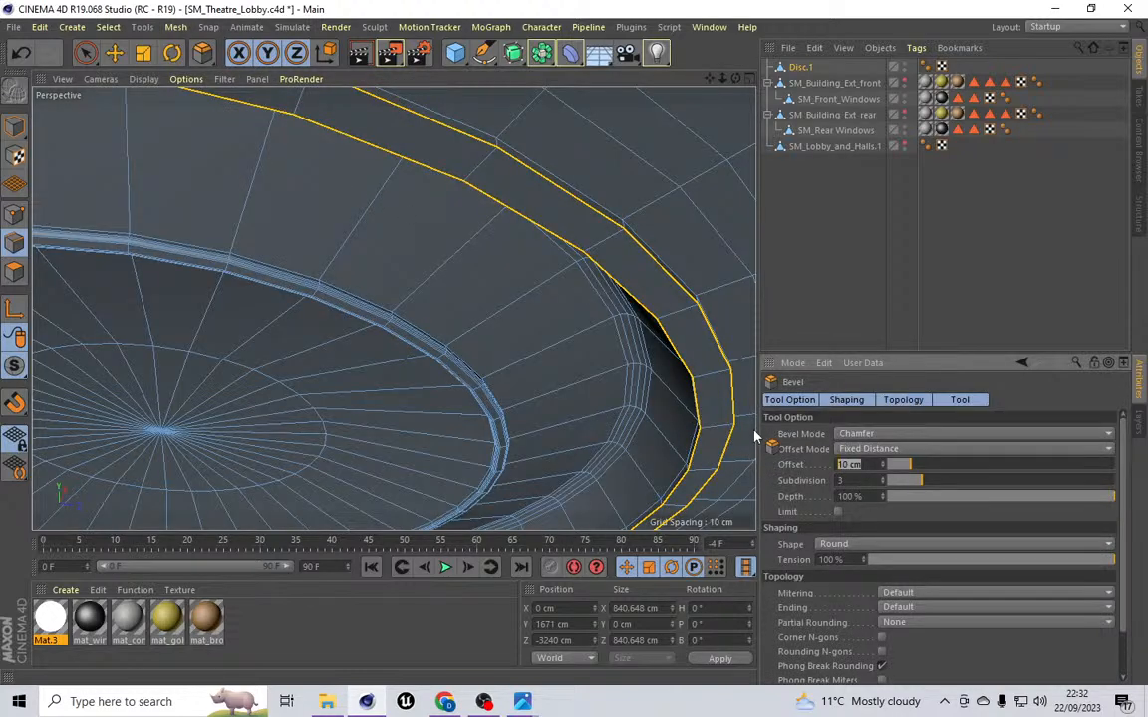
type("2.5")
key("Return")
left_click_drag(735, 79, 392, 308)
left_click(883, 465)
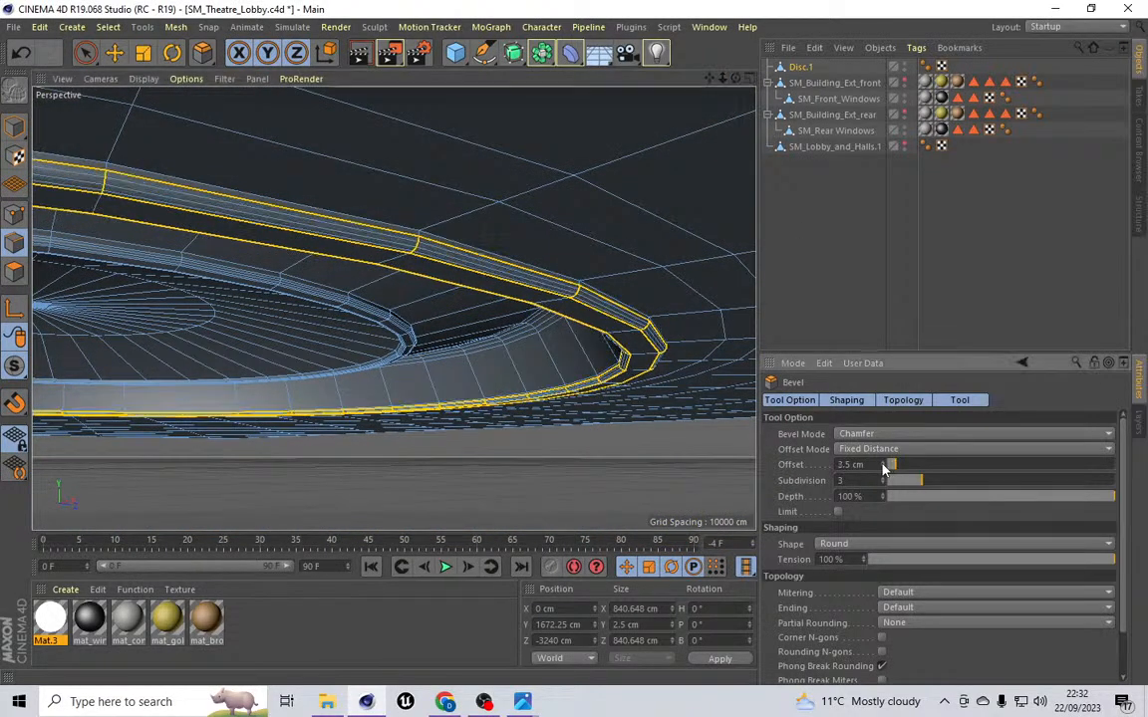
left_click(882, 465)
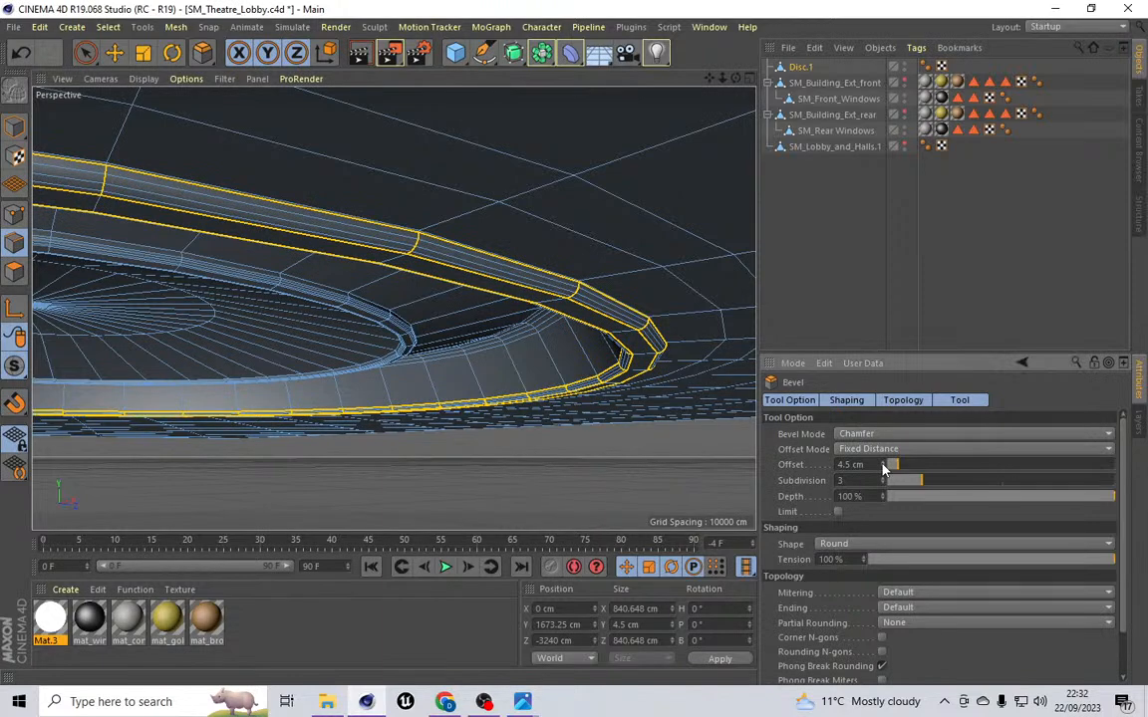
left_click_drag(393, 308, 392, 307, "alt")
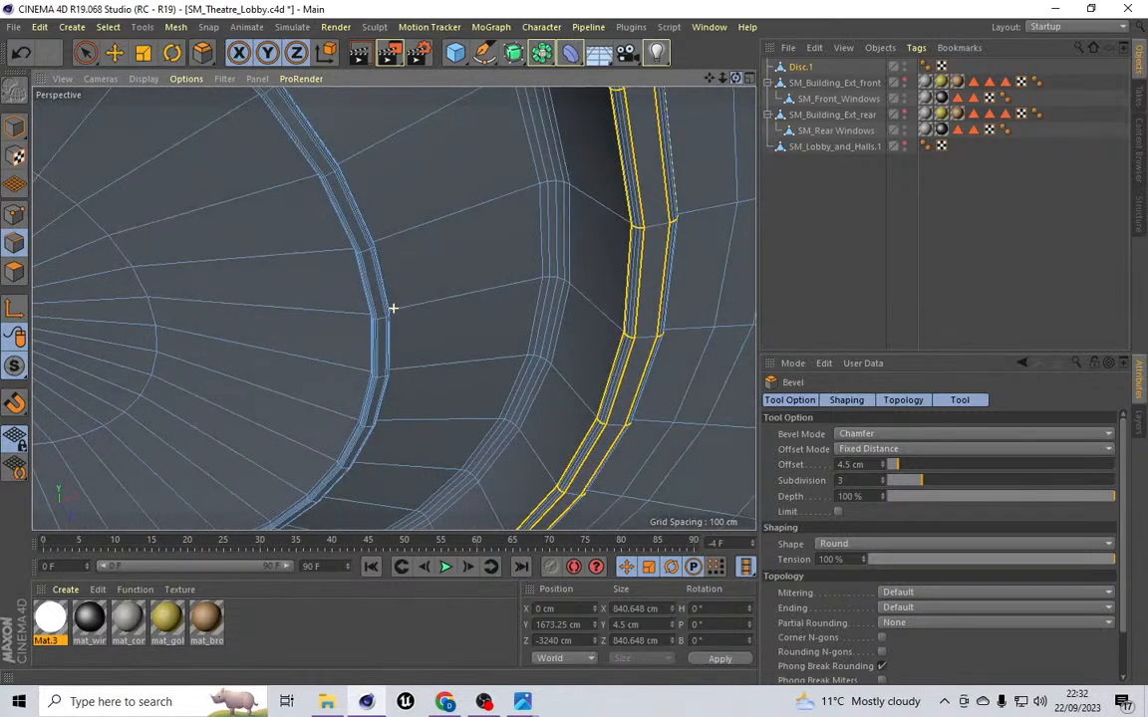
Step: Switch to polygon mode and loop-select the polygon ring around the disc's outer rim
scroll(566, 275, "down", 5)
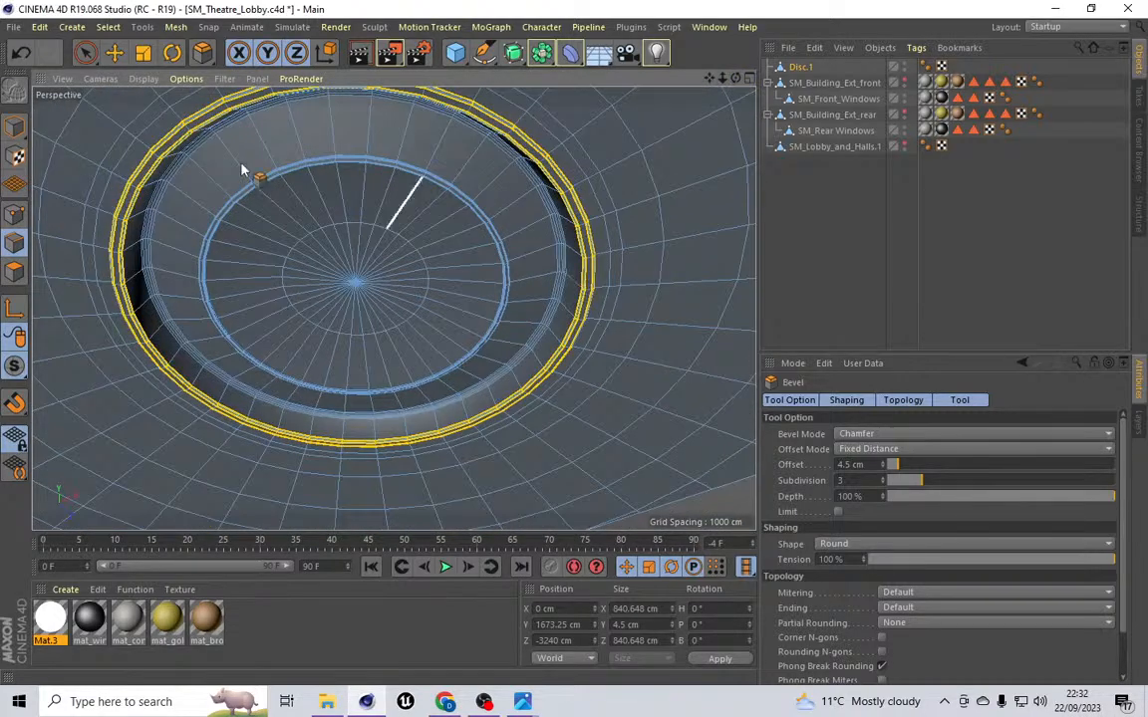
left_click(108, 27)
left_click(112, 60)
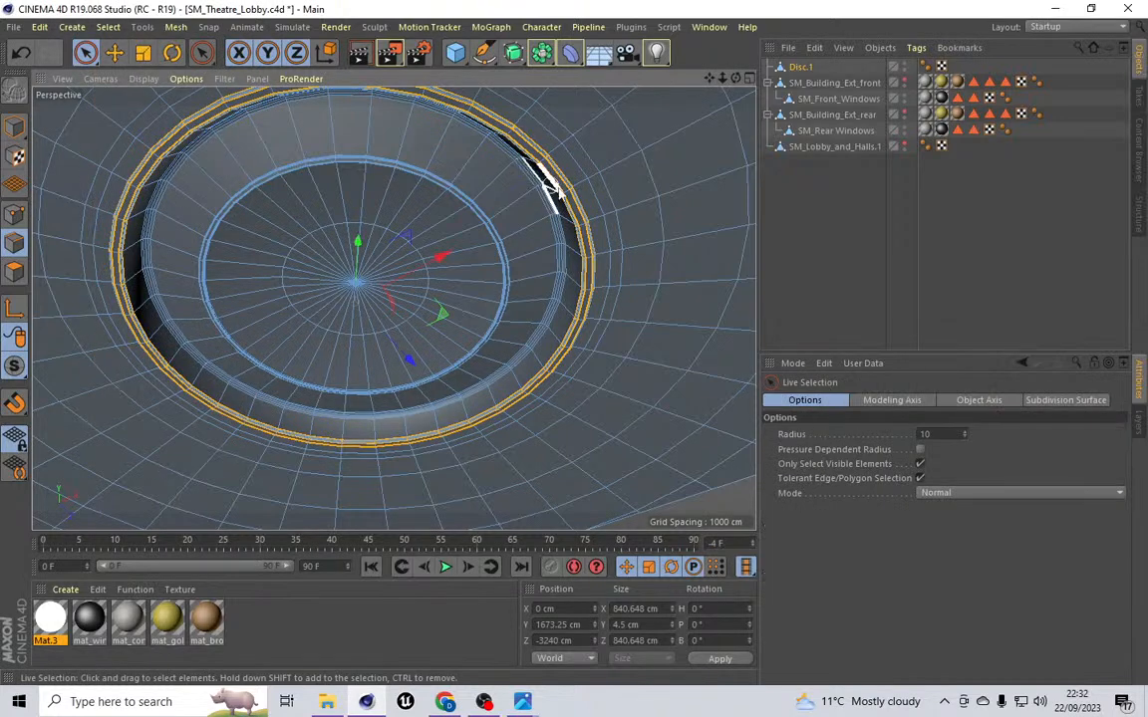
left_click(72, 27)
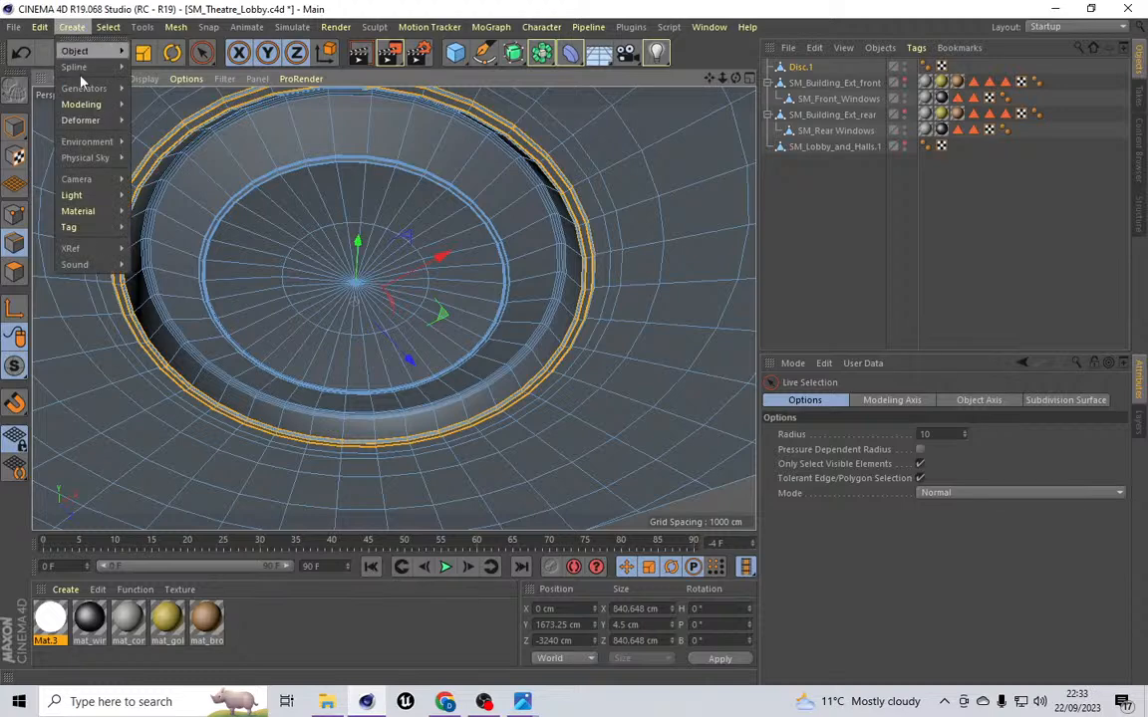
mouse_move(118, 27)
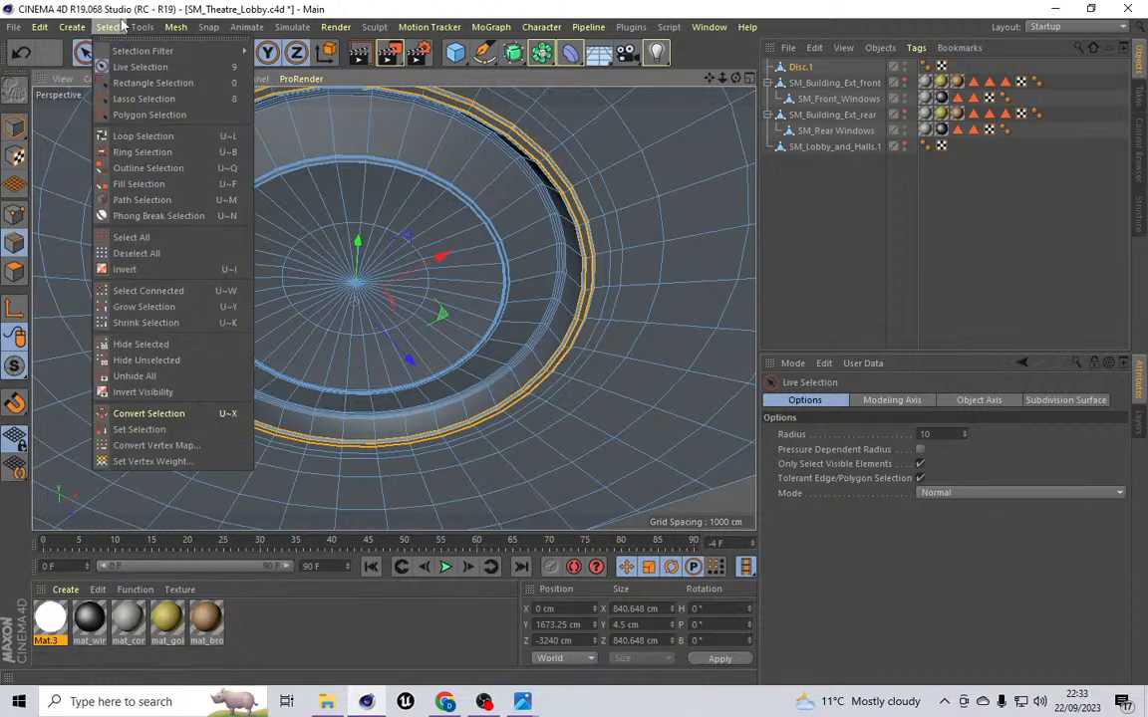
left_click(142, 137)
left_click(16, 270)
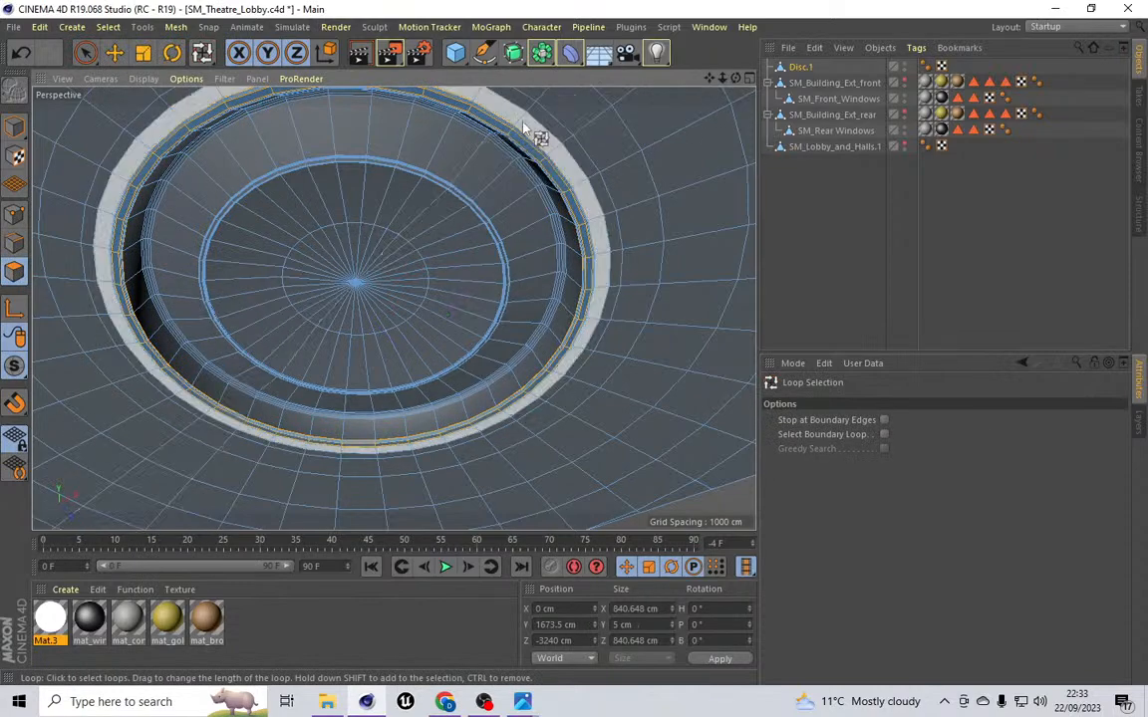
left_click(527, 130)
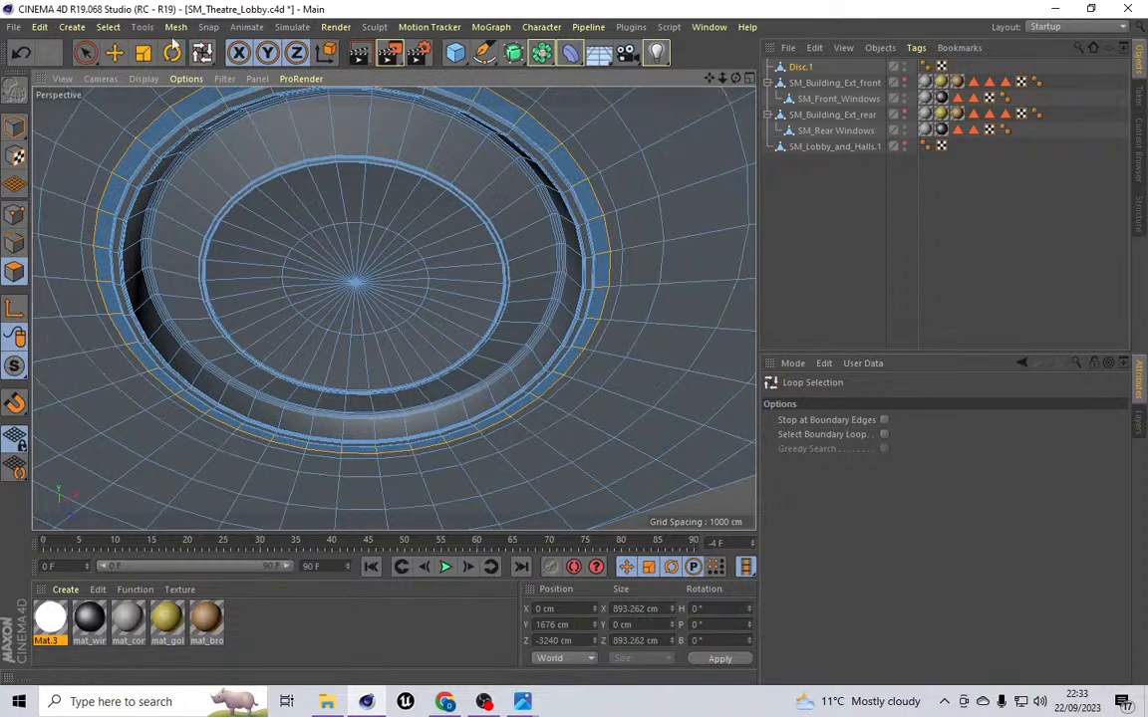
Step: Extrude the selected outer polygon ring with an offset of -5 cm
left_click(176, 27)
mouse_move(188, 90)
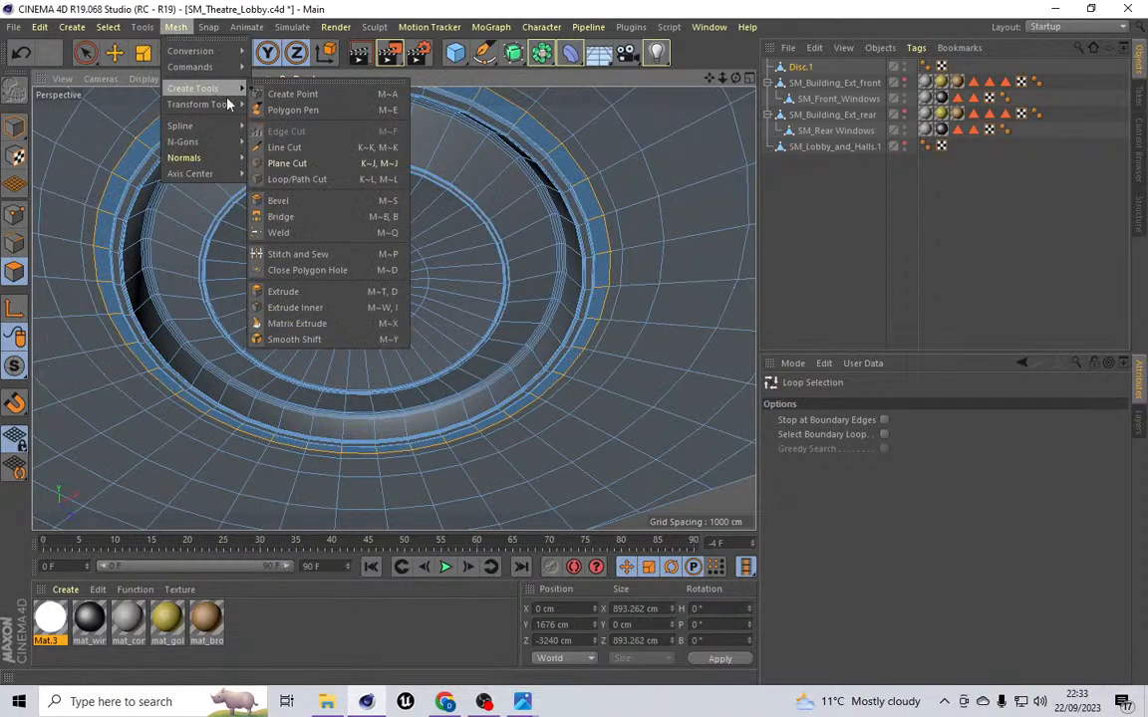
left_click(284, 291)
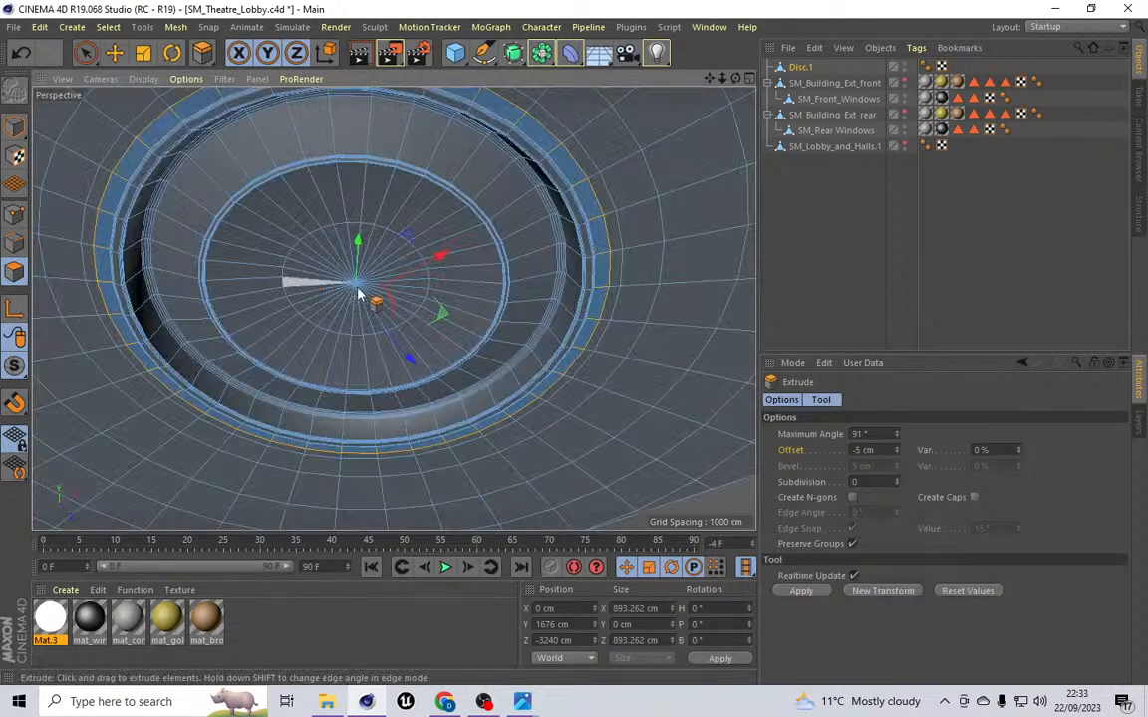
left_click(860, 450)
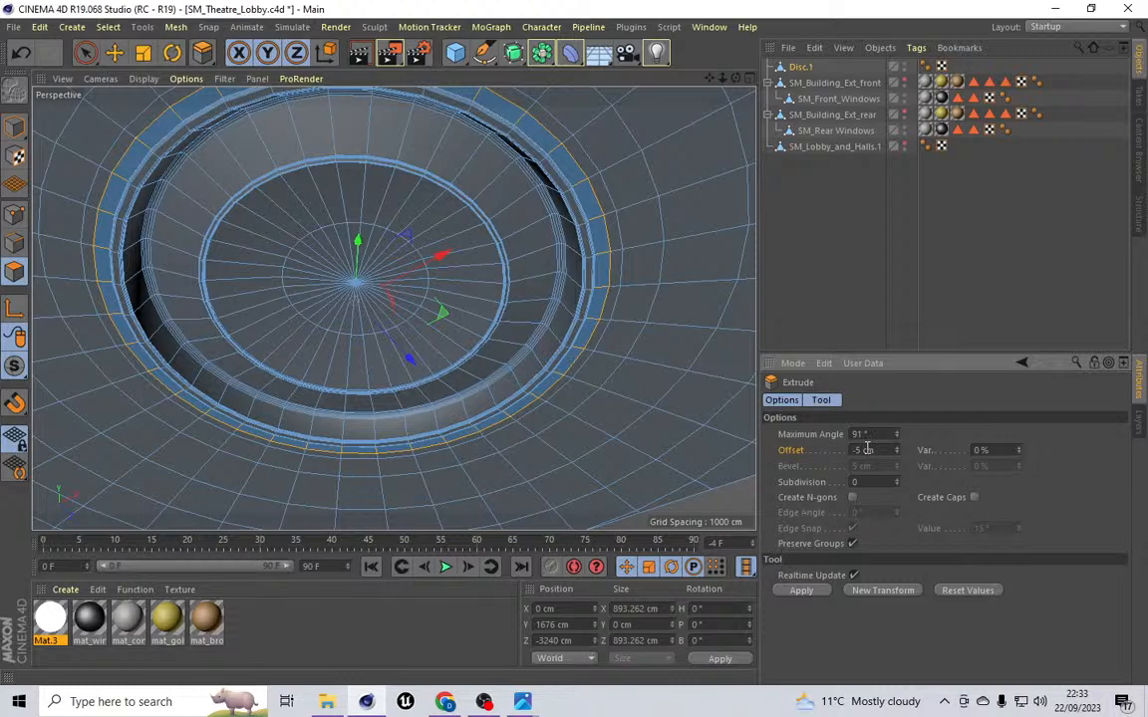
scroll(546, 125, "up", 5)
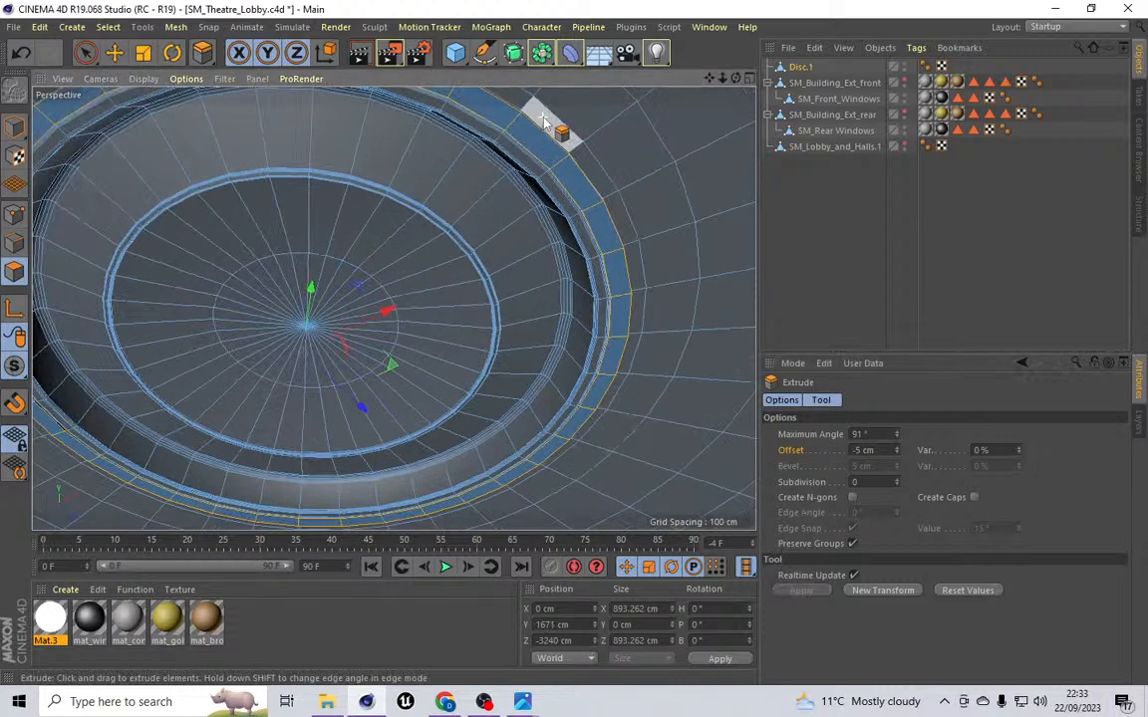
scroll(548, 129, "up", 3)
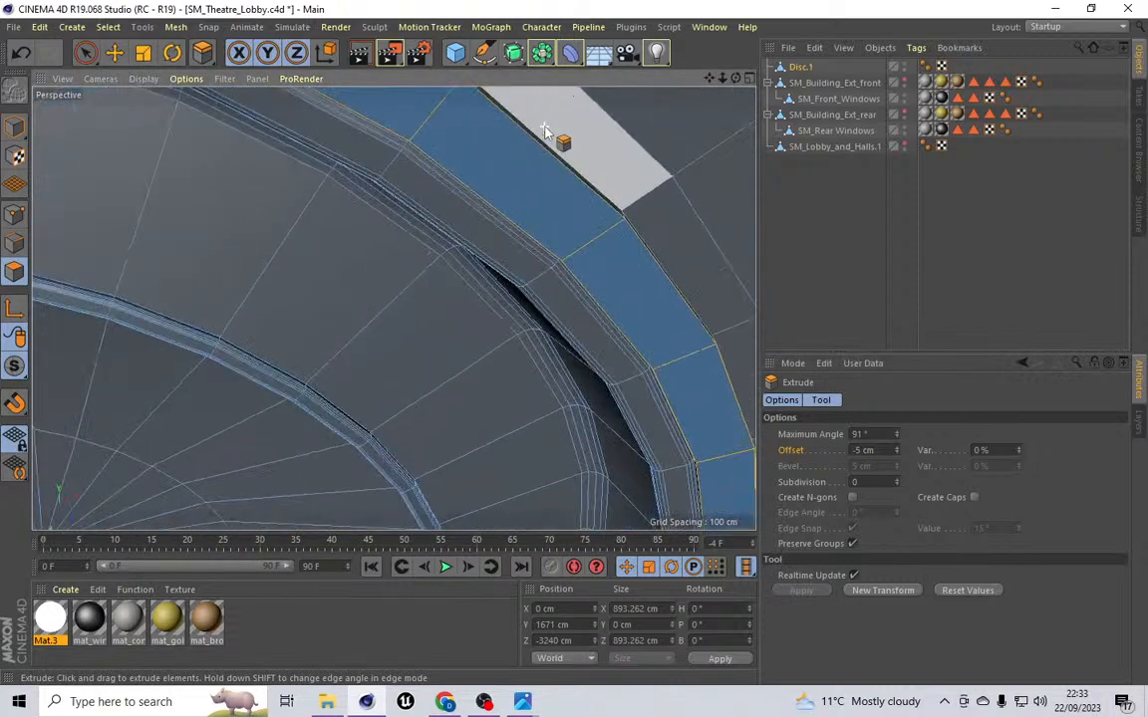
Step: Switch to edge mode and loop-select both edge loops bordering the extruded outer ring
left_click(107, 27)
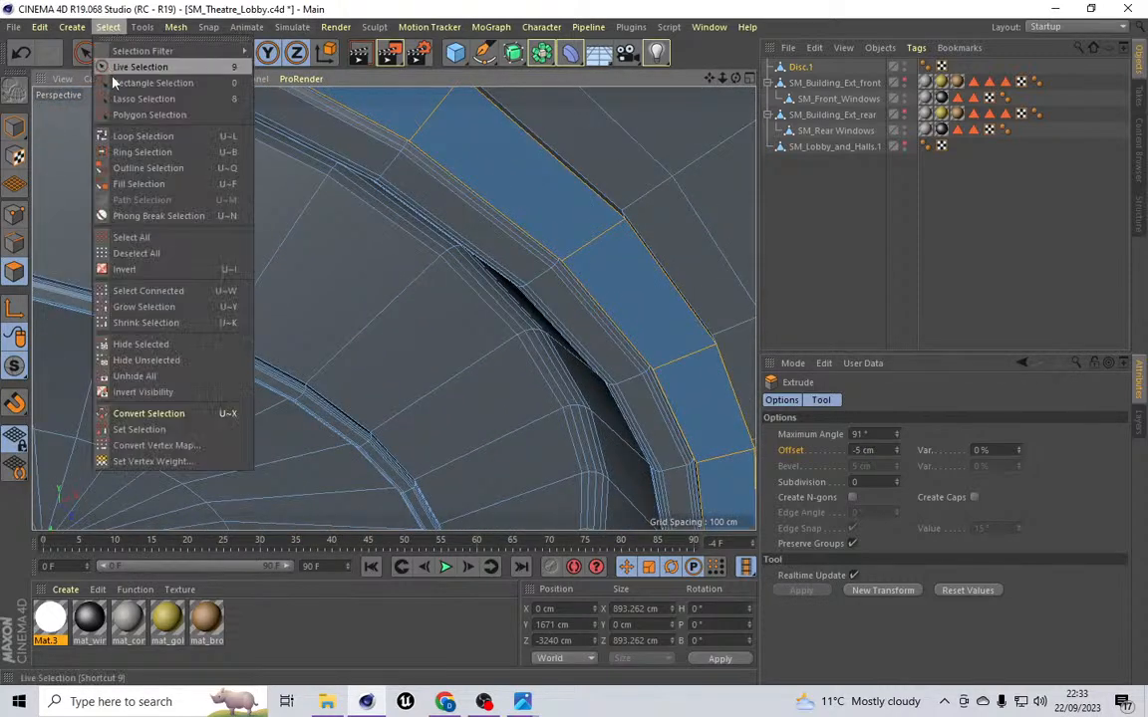
left_click(127, 137)
left_click(15, 242)
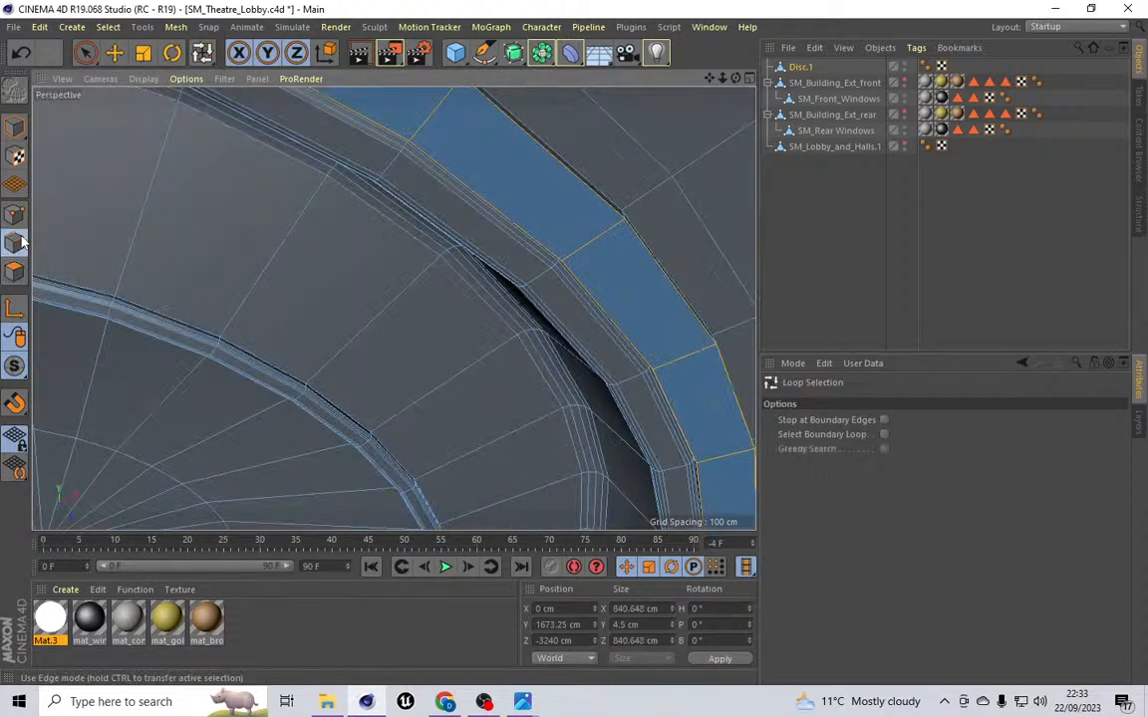
left_click(545, 160)
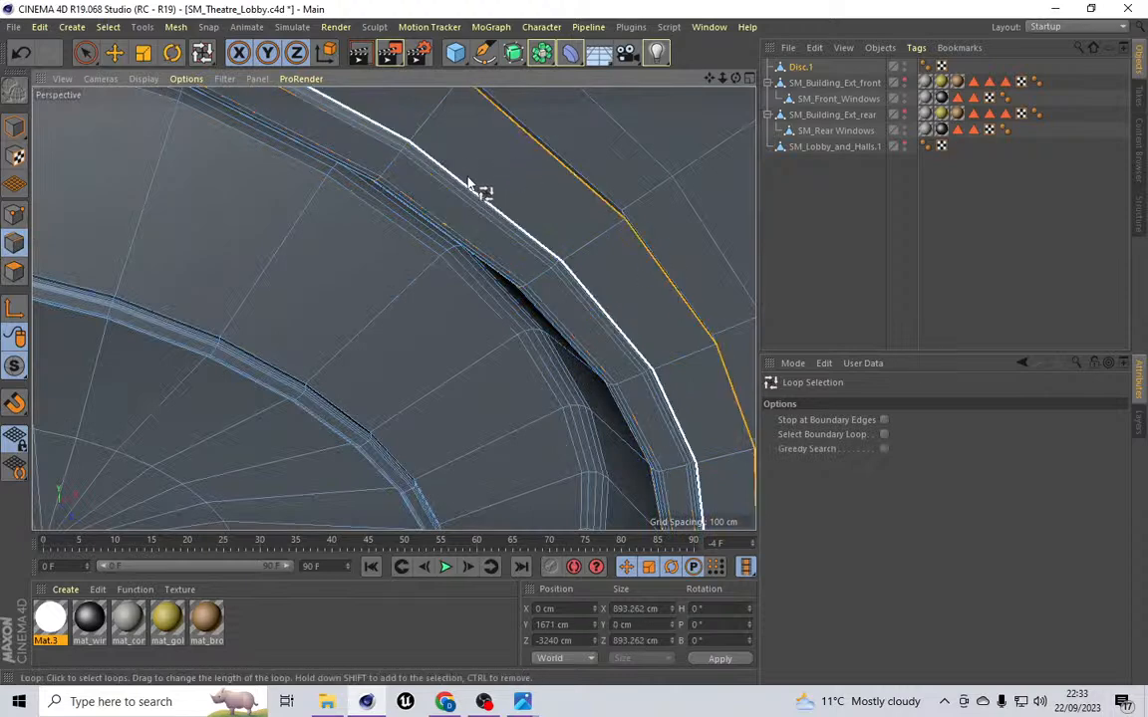
left_click(468, 185, "shift")
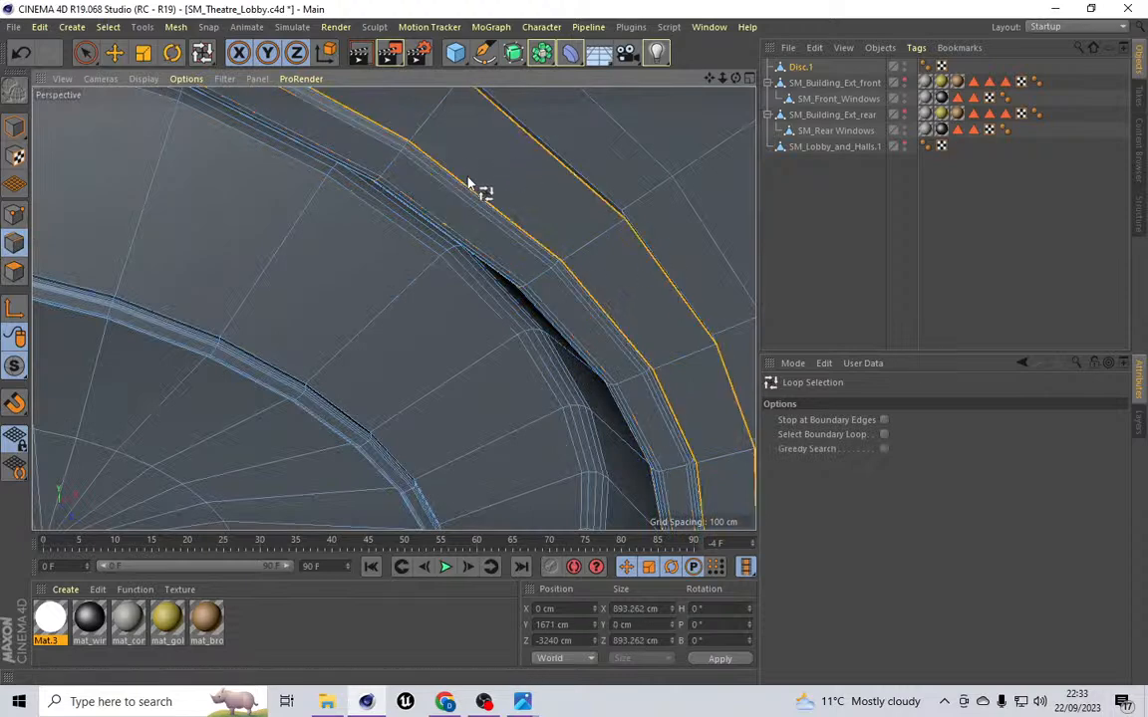
Step: Bevel the two selected edge loops bordering the outer ring with a 4.5 cm offset
left_click(169, 29)
mouse_move(192, 88)
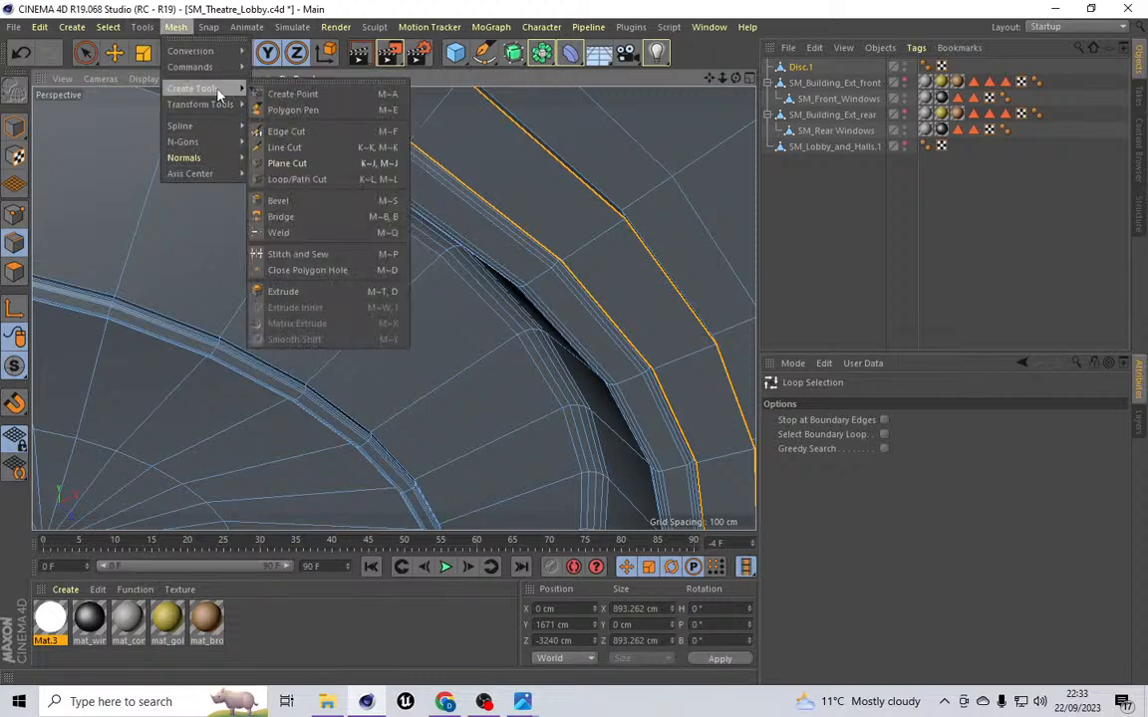
left_click(284, 193)
left_click(875, 469)
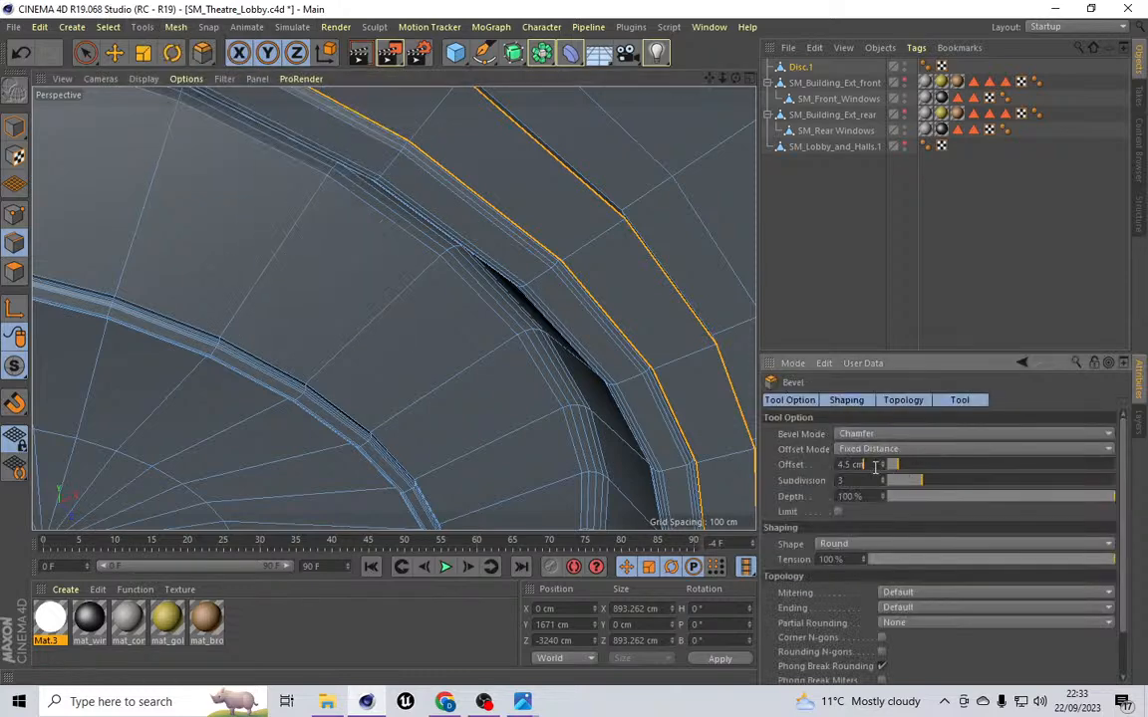
key("Return")
left_click_drag(735, 79, 392, 308)
scroll(577, 237, "down", 5)
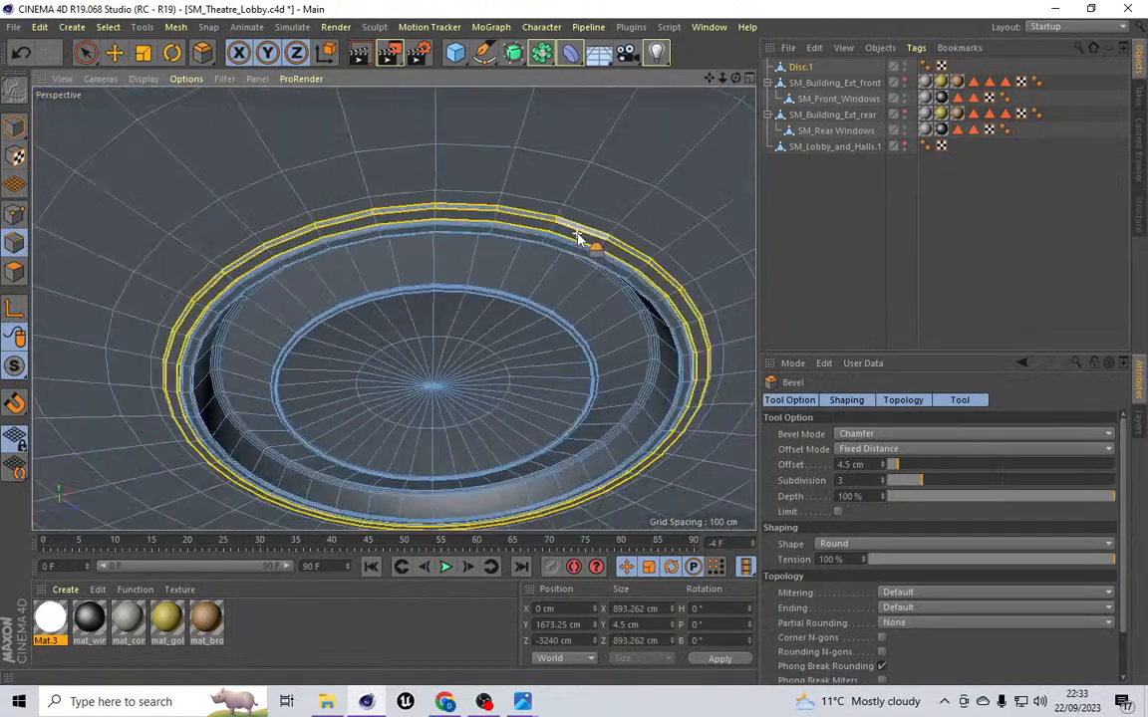
scroll(578, 237, "down", 3)
Step: Render the active perspective view to preview the disc
left_click(344, 28)
left_click(358, 54)
left_click(358, 54)
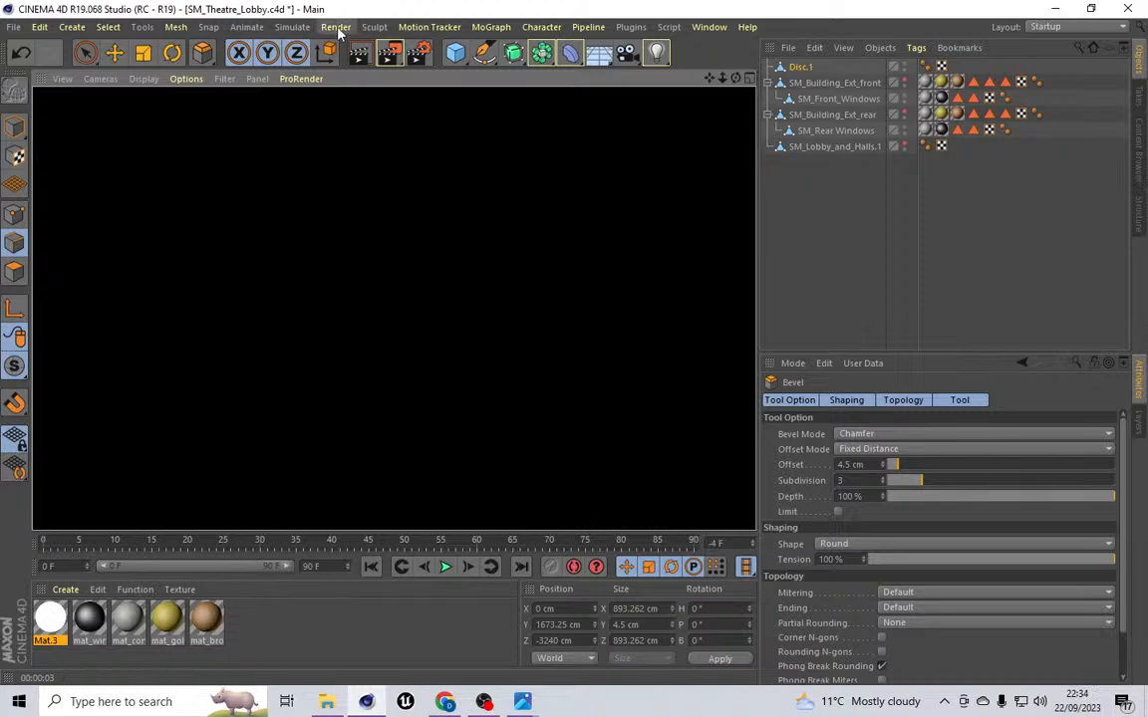
Step: Toggle MagicSolo off so all scene objects are shown again
left_click(630, 27)
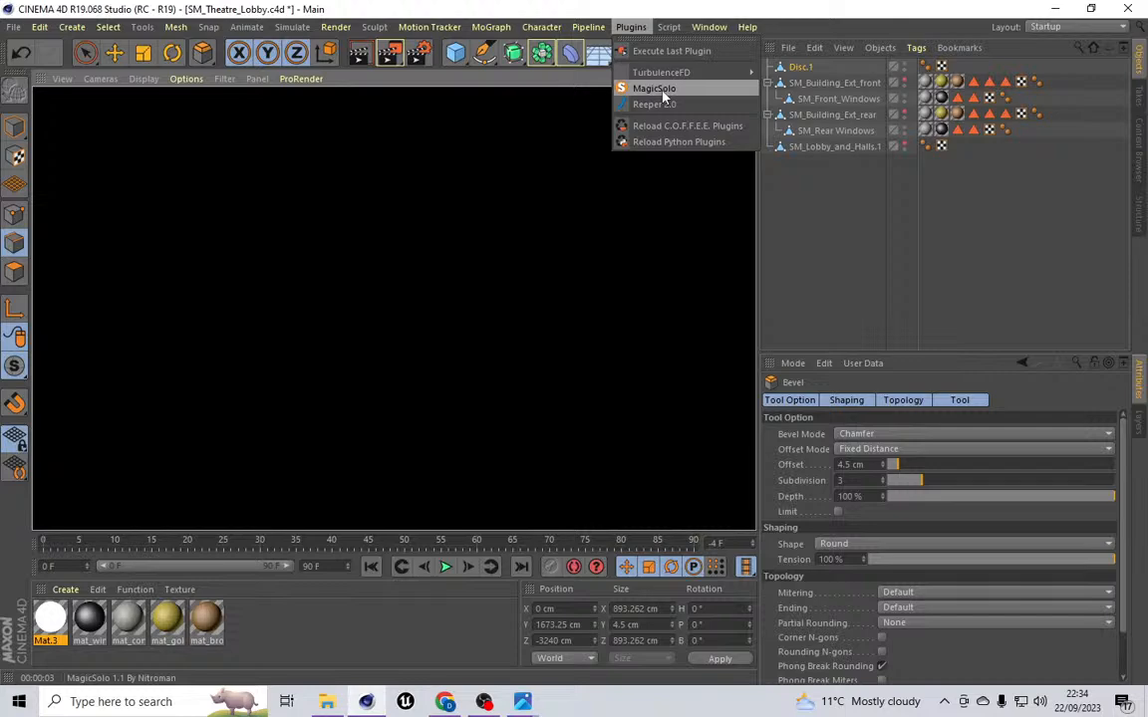
left_click(653, 89)
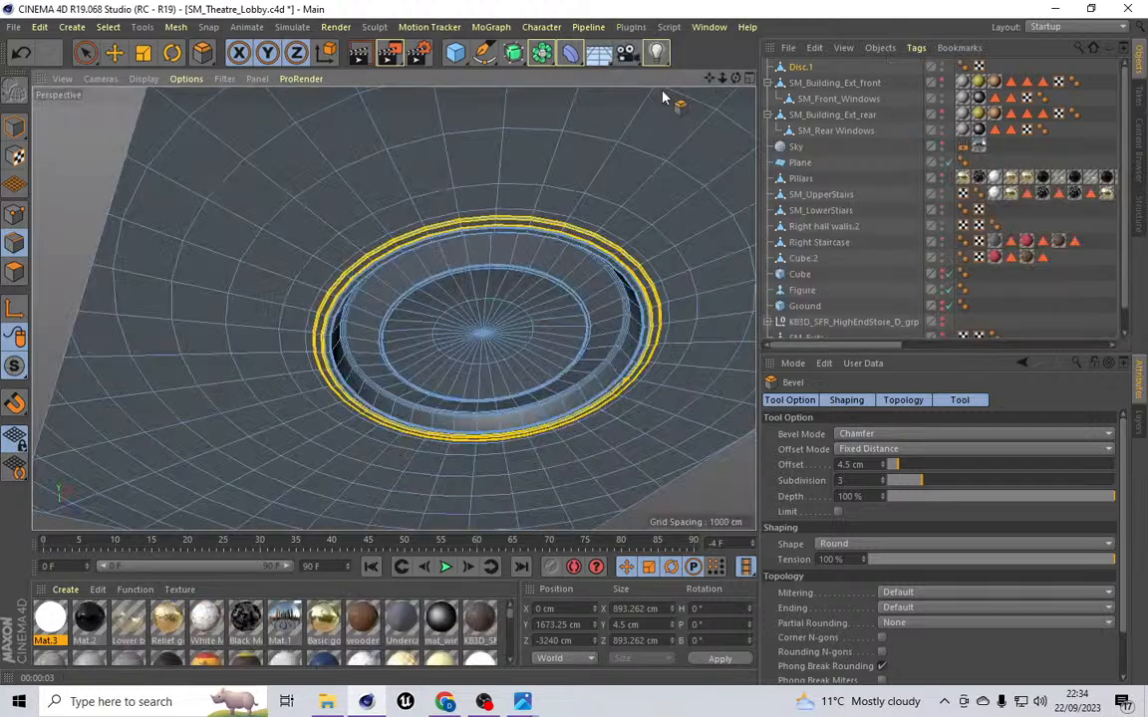
Step: Render the active view again to preview the full scene around the disc
left_click(335, 27)
left_click(359, 52)
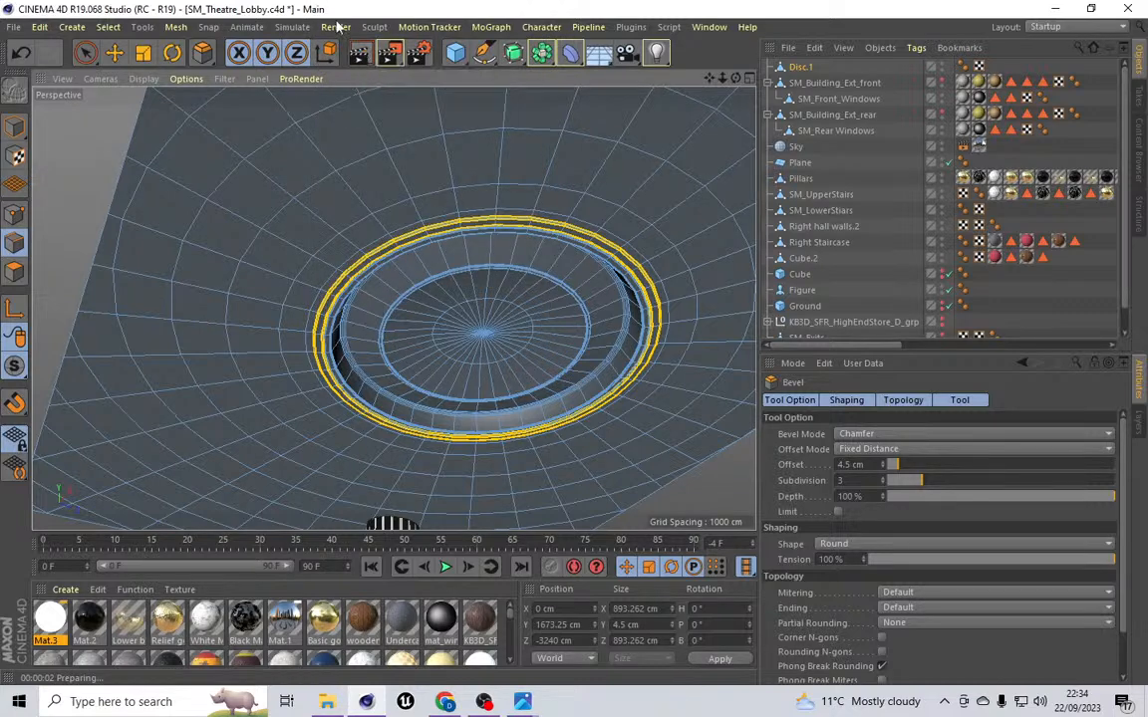
left_click(339, 26)
left_click(365, 49)
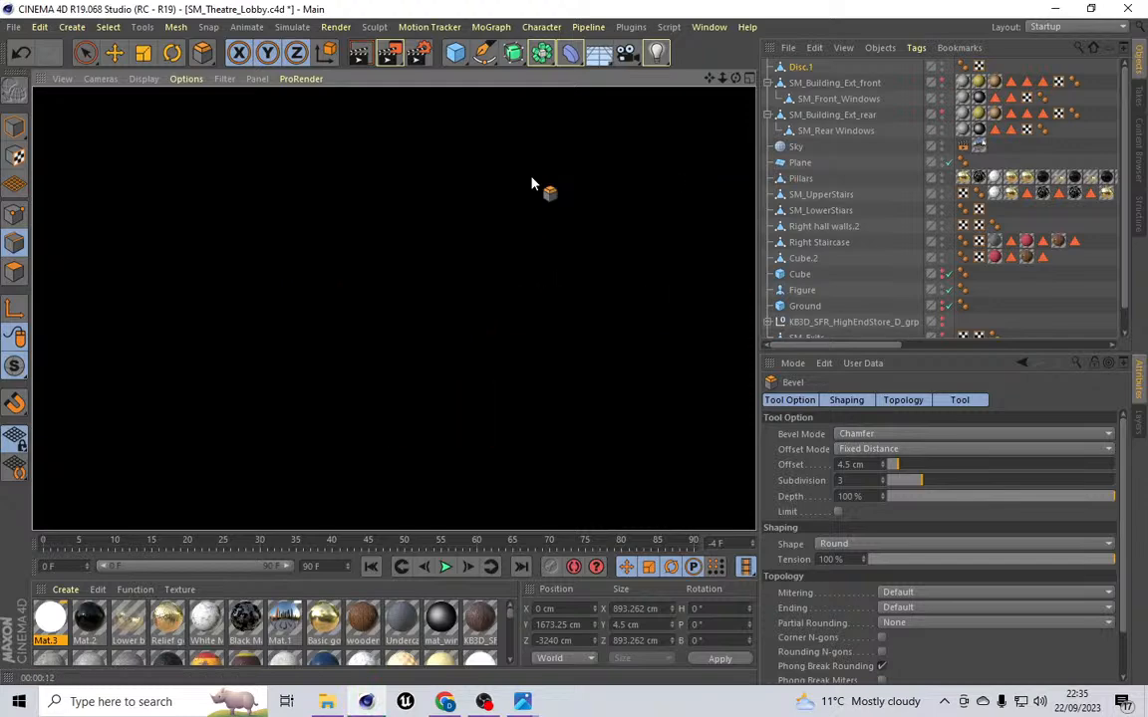
scroll(443, 293, "down", 7)
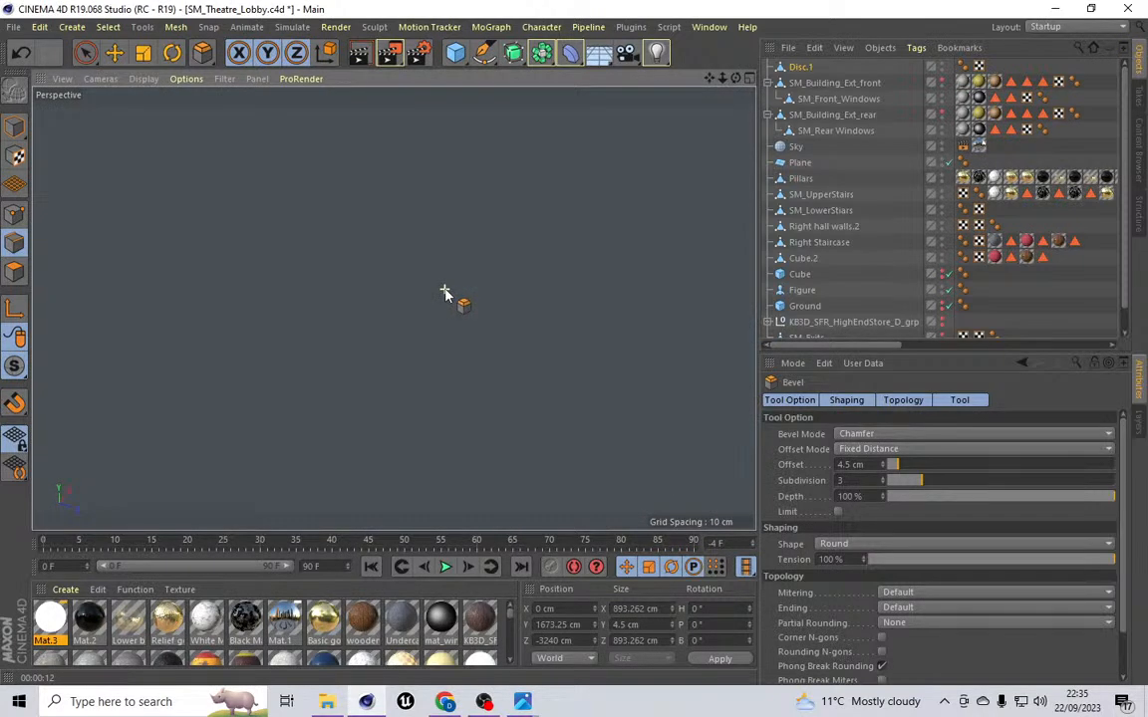
scroll(446, 293, "down", 8)
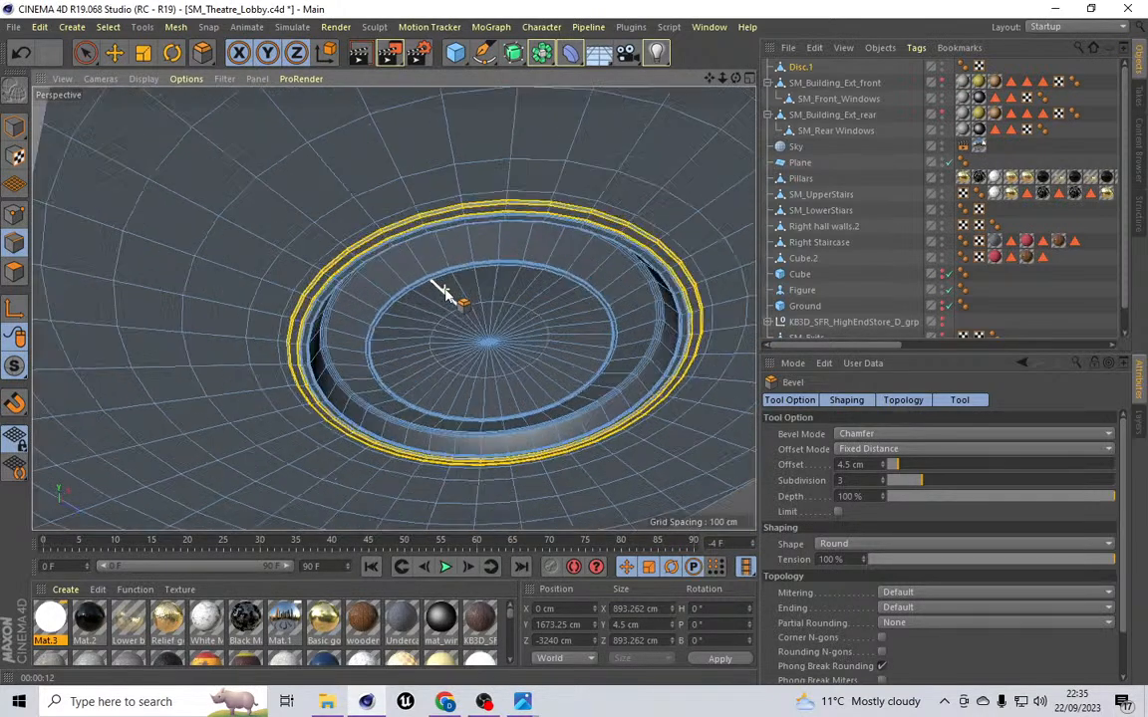
Step: Delete the Sky object from the scene
left_click(71, 27)
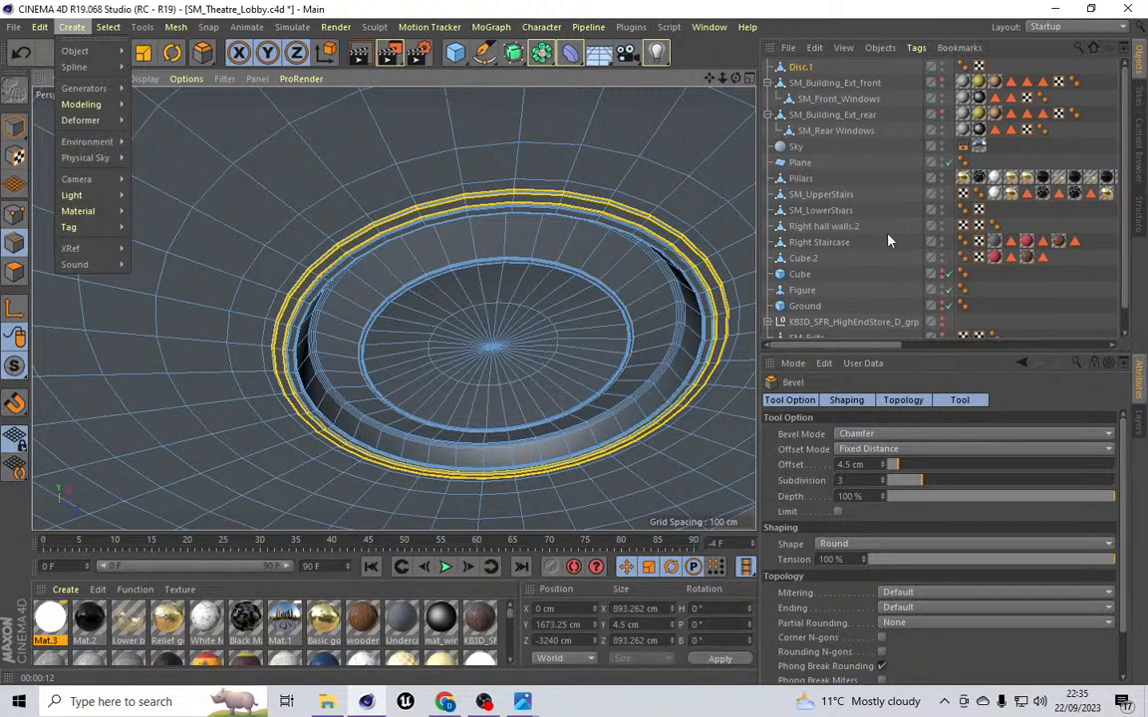
left_click(796, 147)
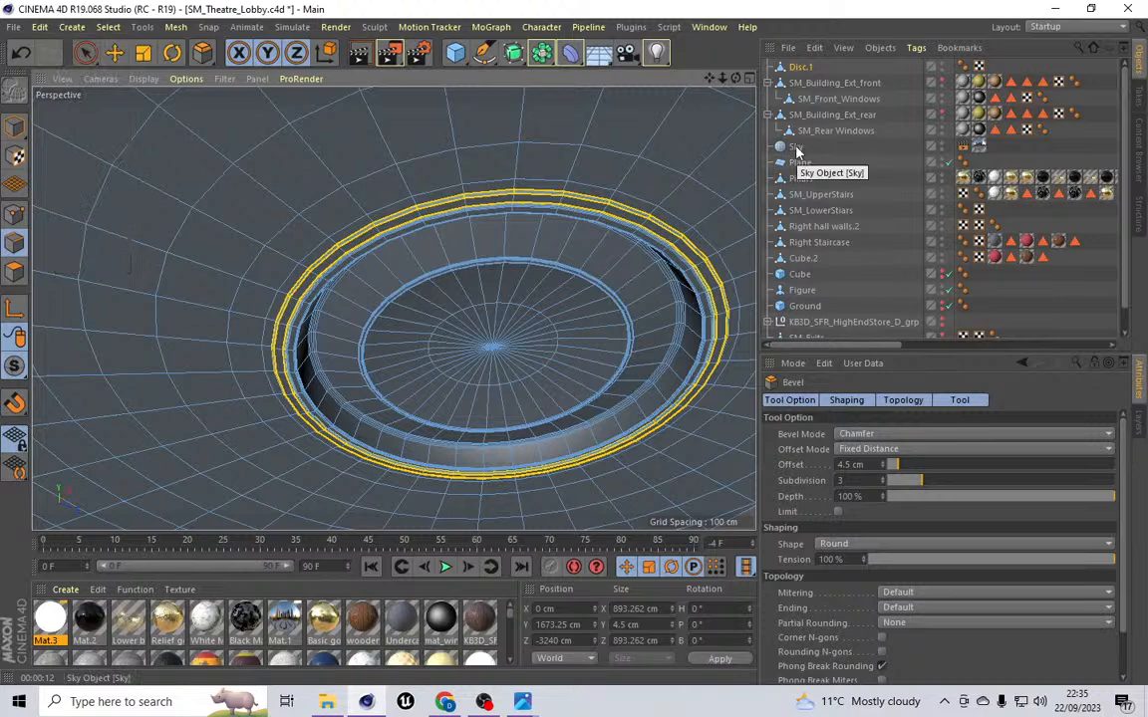
left_click(796, 147)
key("Delete")
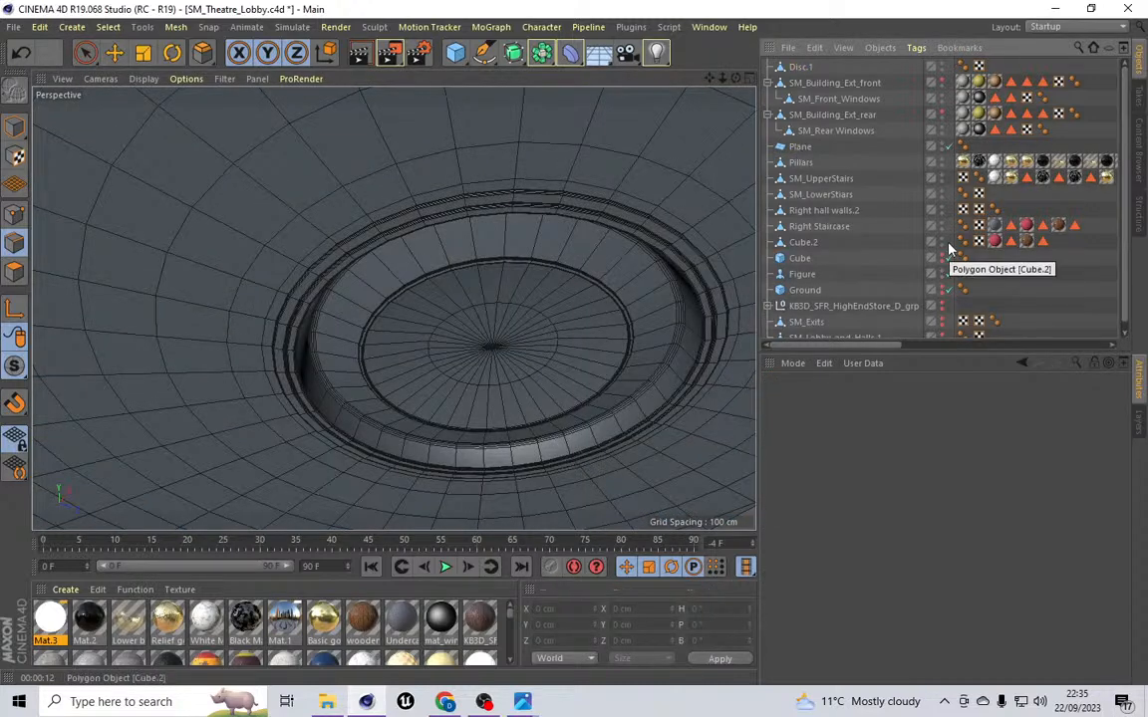
Step: Select Disc.1 and isolate it with MagicSolo
scroll(941, 261, "down", 1)
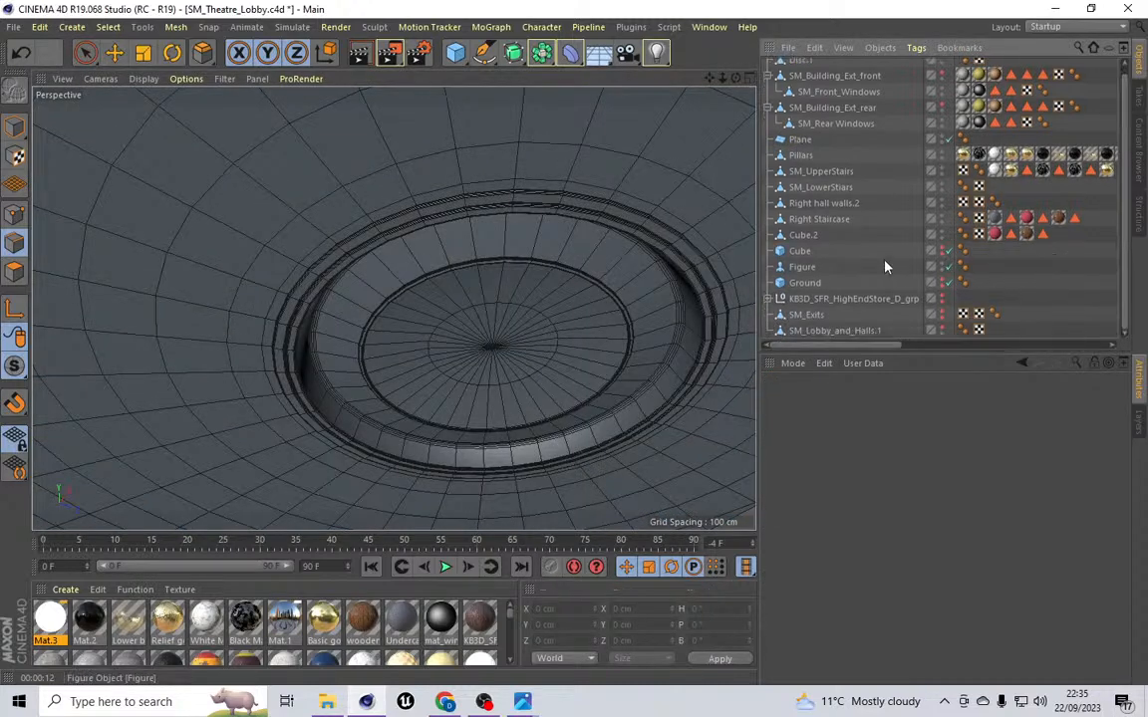
scroll(879, 179, "up", 1)
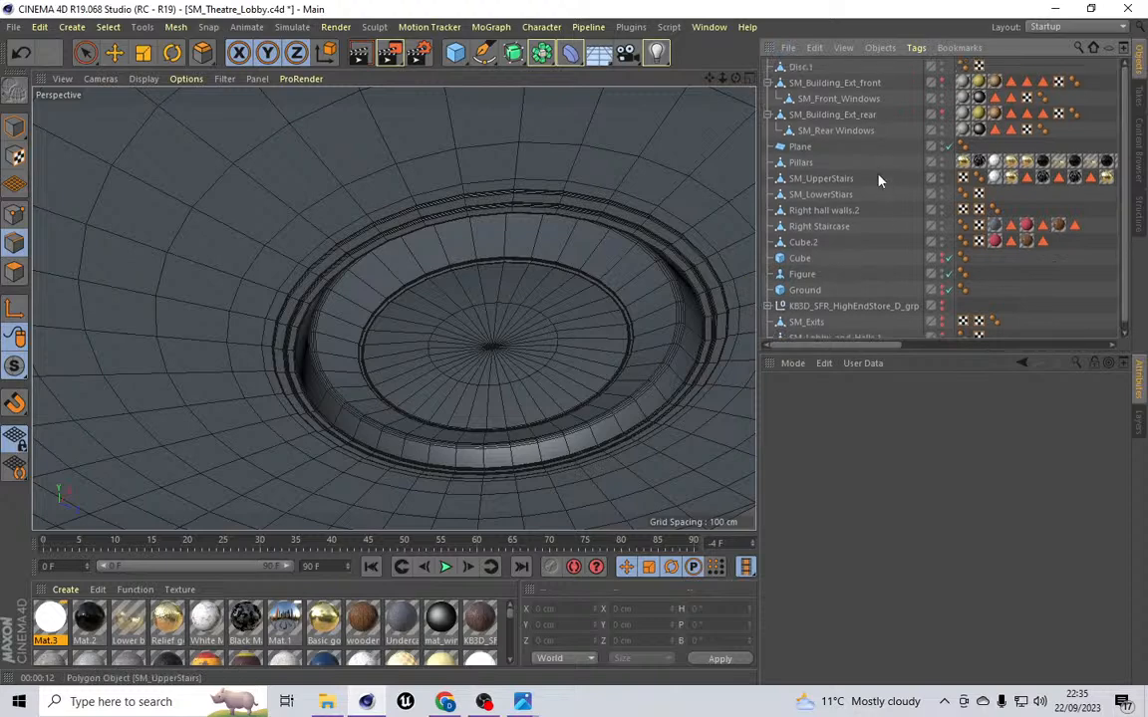
left_click(801, 67)
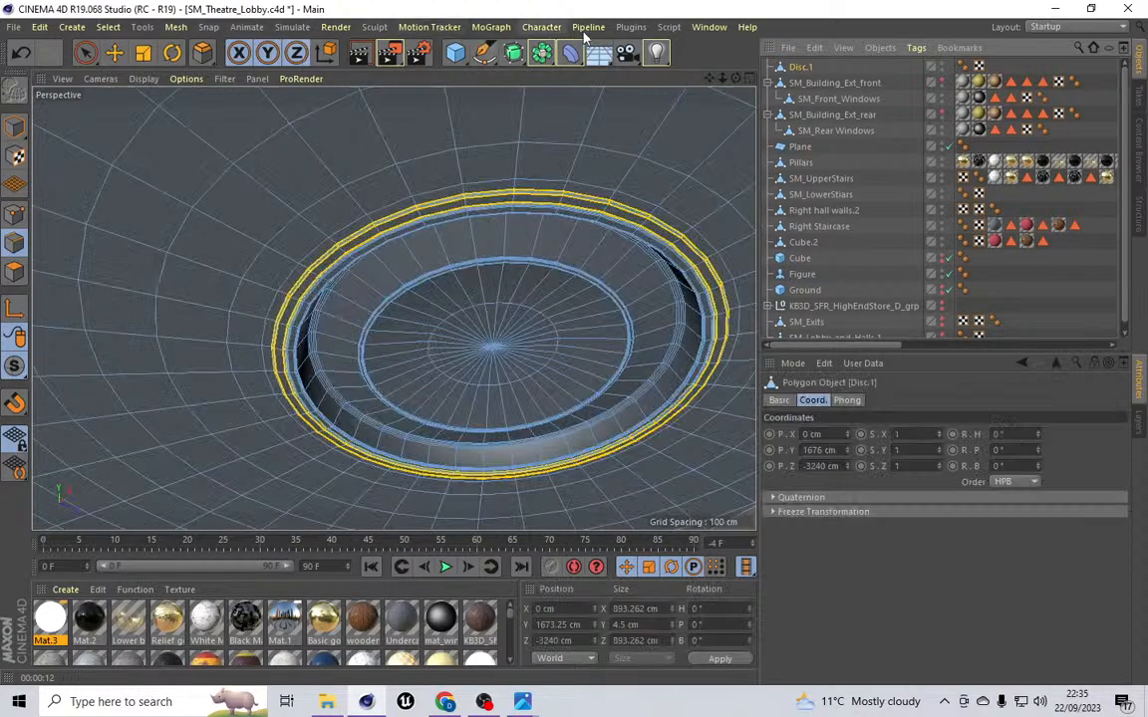
left_click(630, 27)
left_click(655, 88)
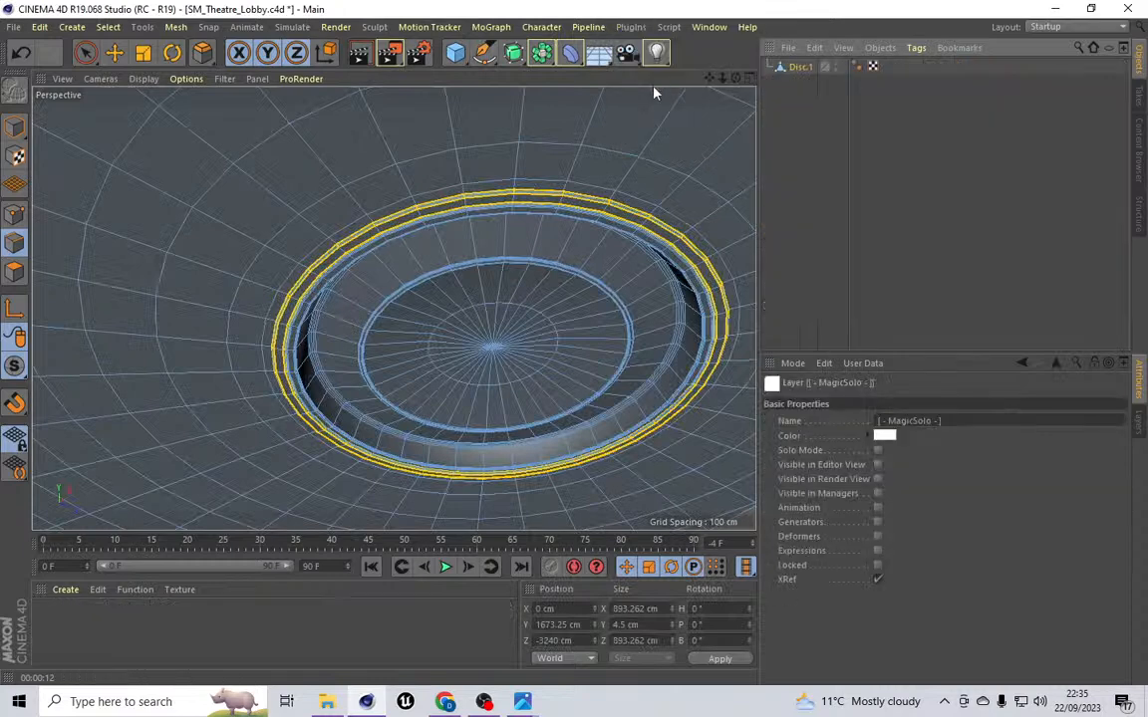
Step: Save the project file
left_click(15, 27)
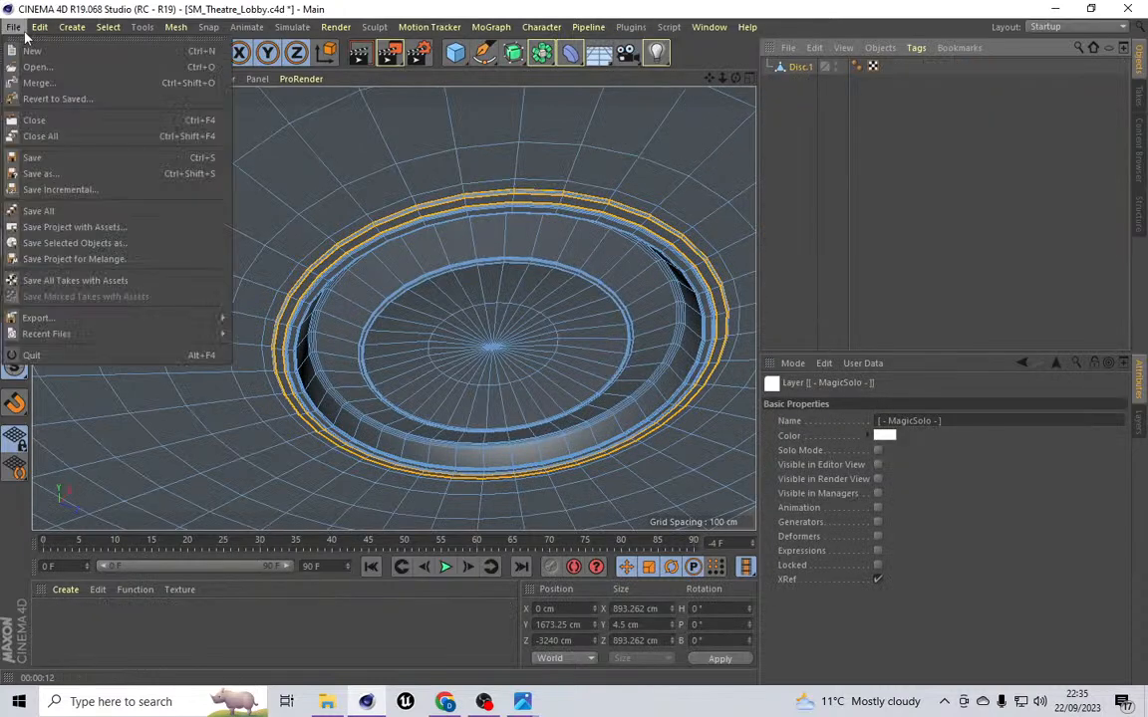
left_click(74, 161)
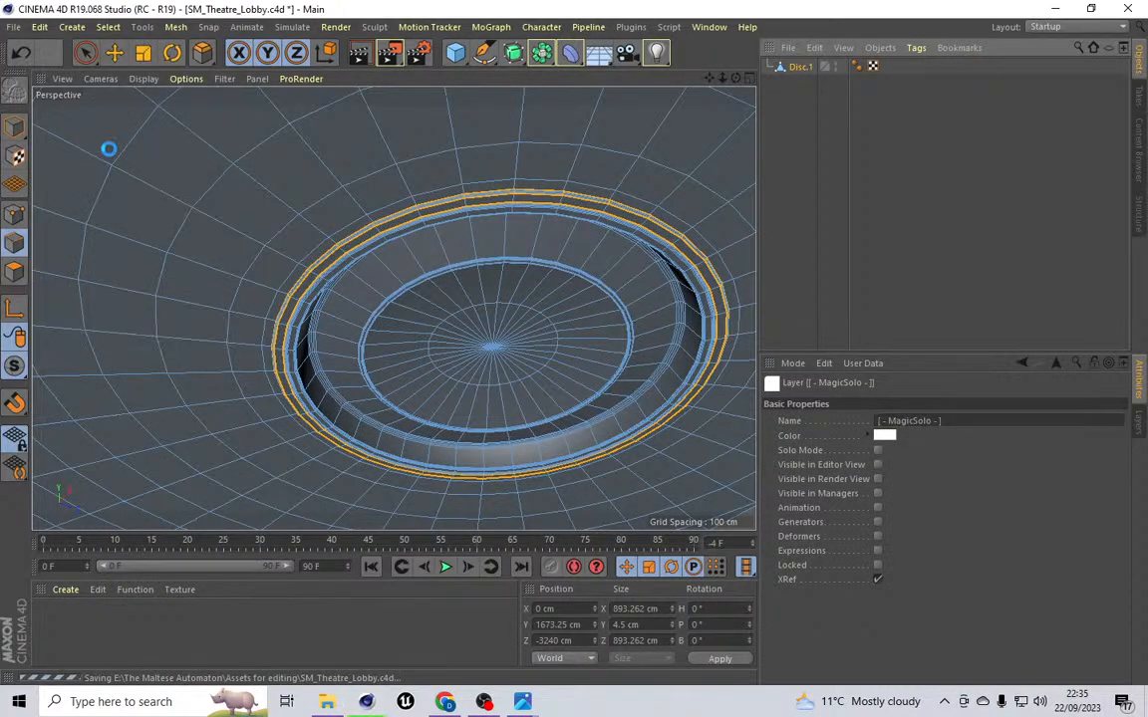
Step: Render the active view of the isolated disc
left_click(343, 28)
left_click(362, 52)
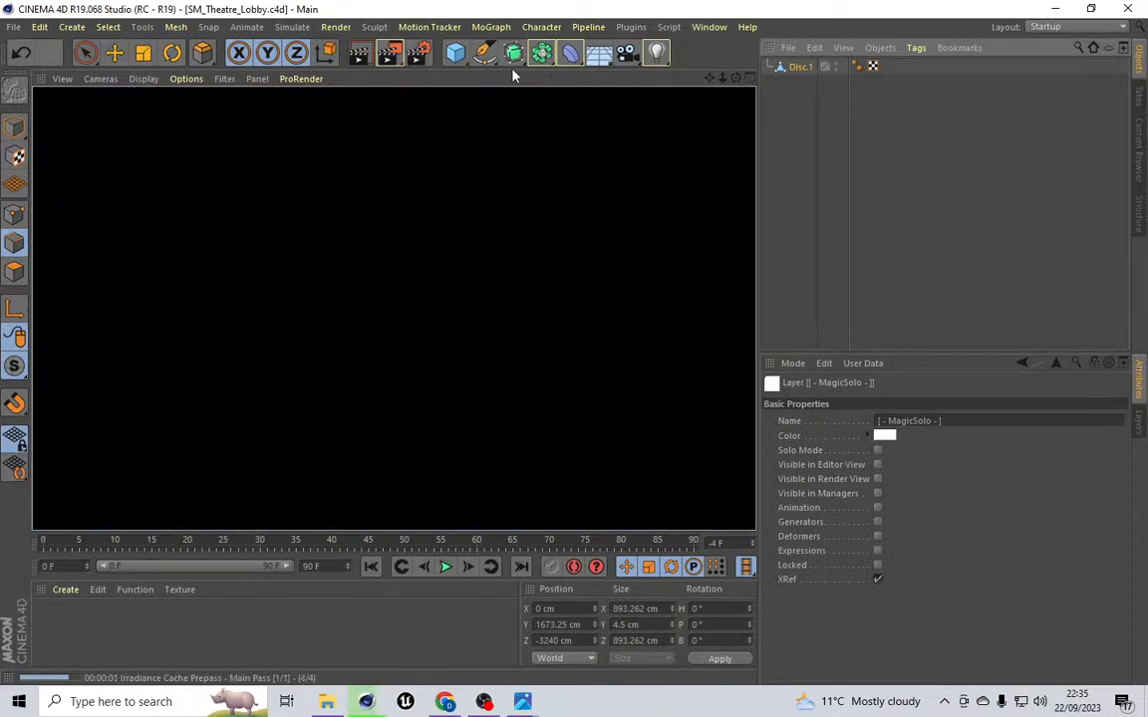
Step: Toggle Global Illumination in the render settings and close the dialog
left_click(336, 27)
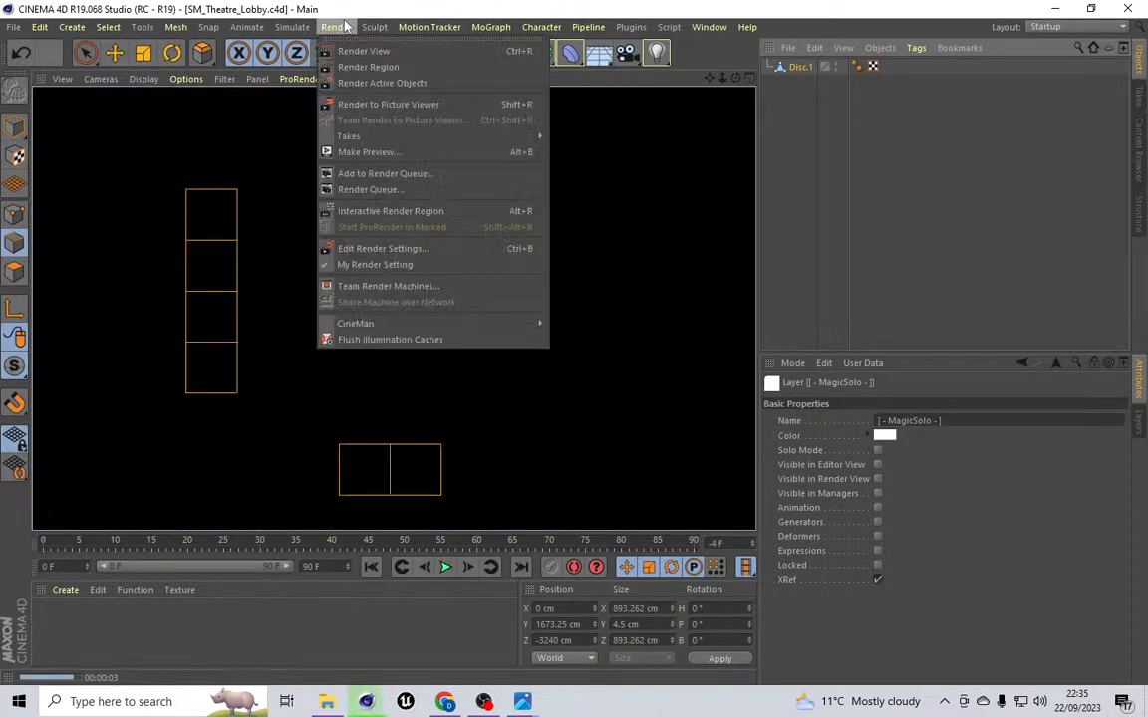
left_click(406, 249)
left_click(71, 206)
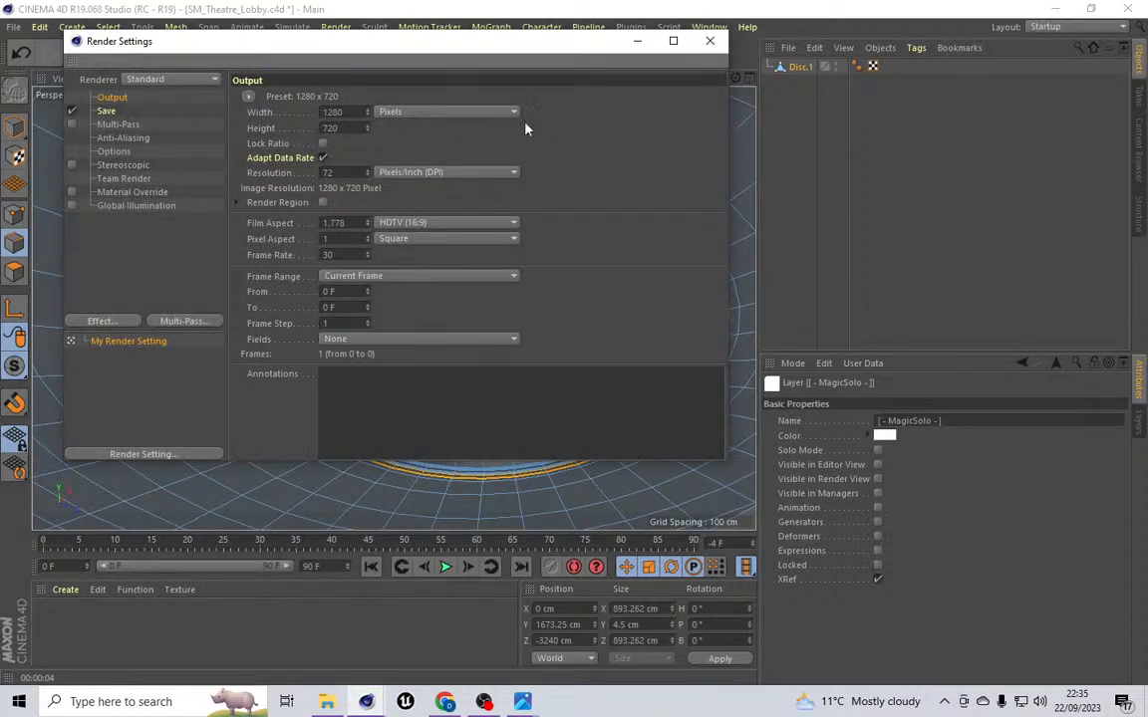
left_click(709, 41)
Step: Render the active view again and inspect the disc's rings
left_click(336, 27)
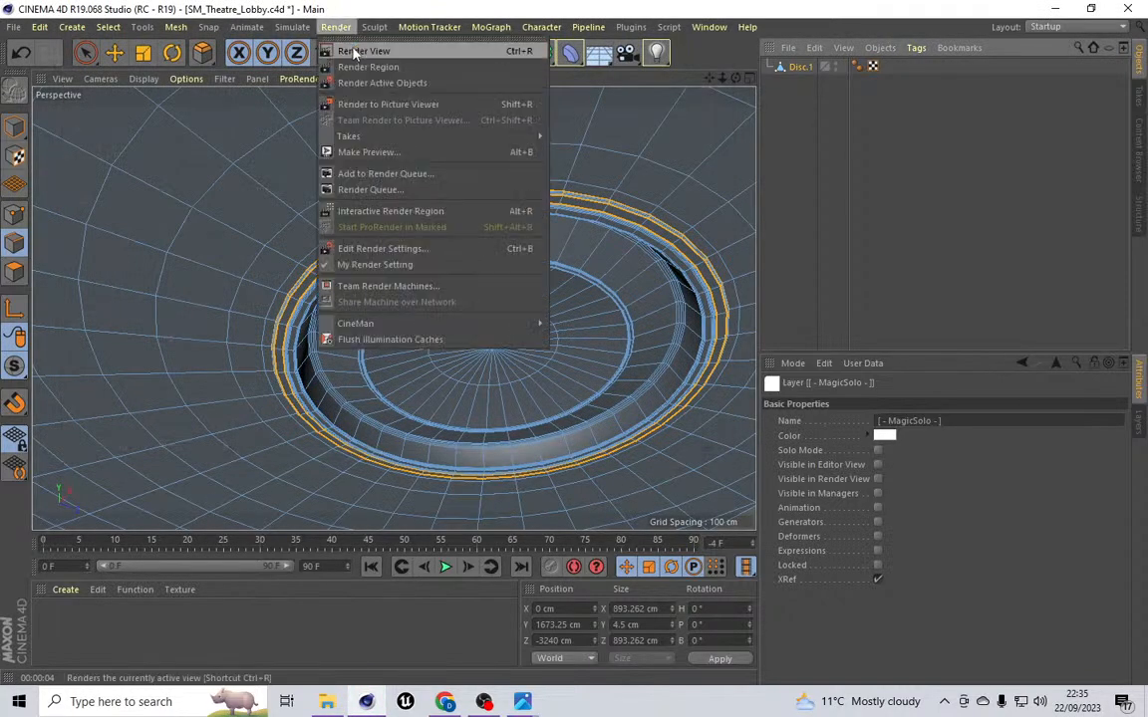
left_click(359, 50)
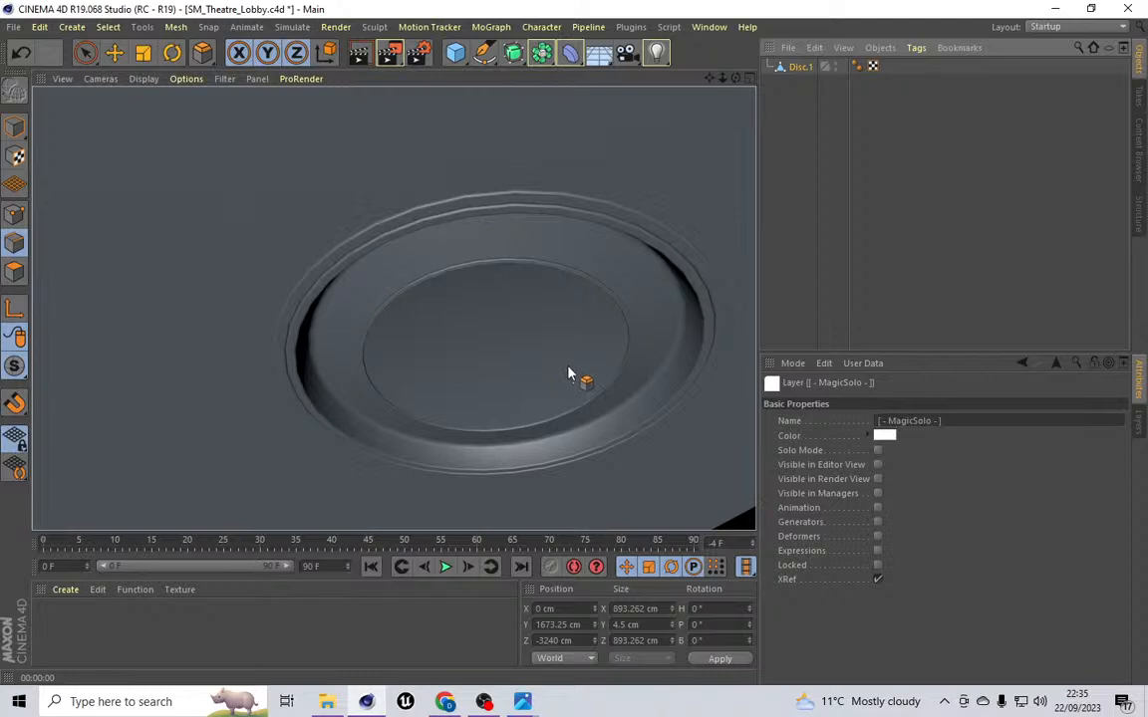
scroll(567, 373, "down", 1)
scroll(568, 373, "up", 3)
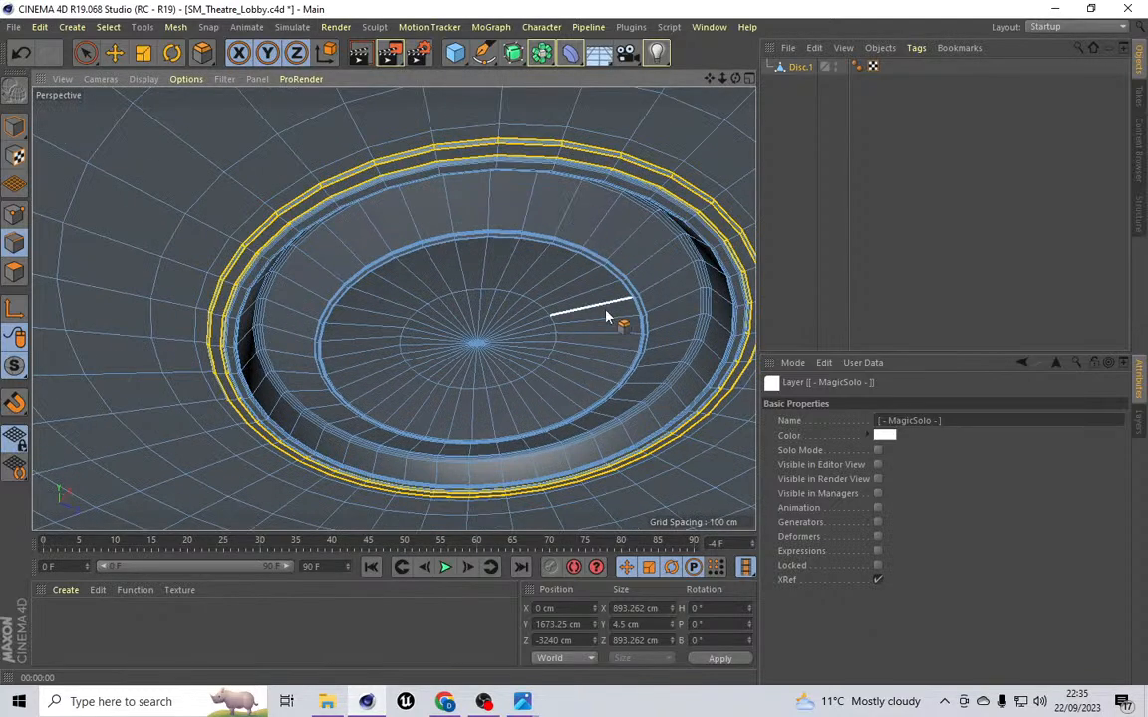
scroll(607, 314, "up", 2)
scroll(605, 313, "down", 1)
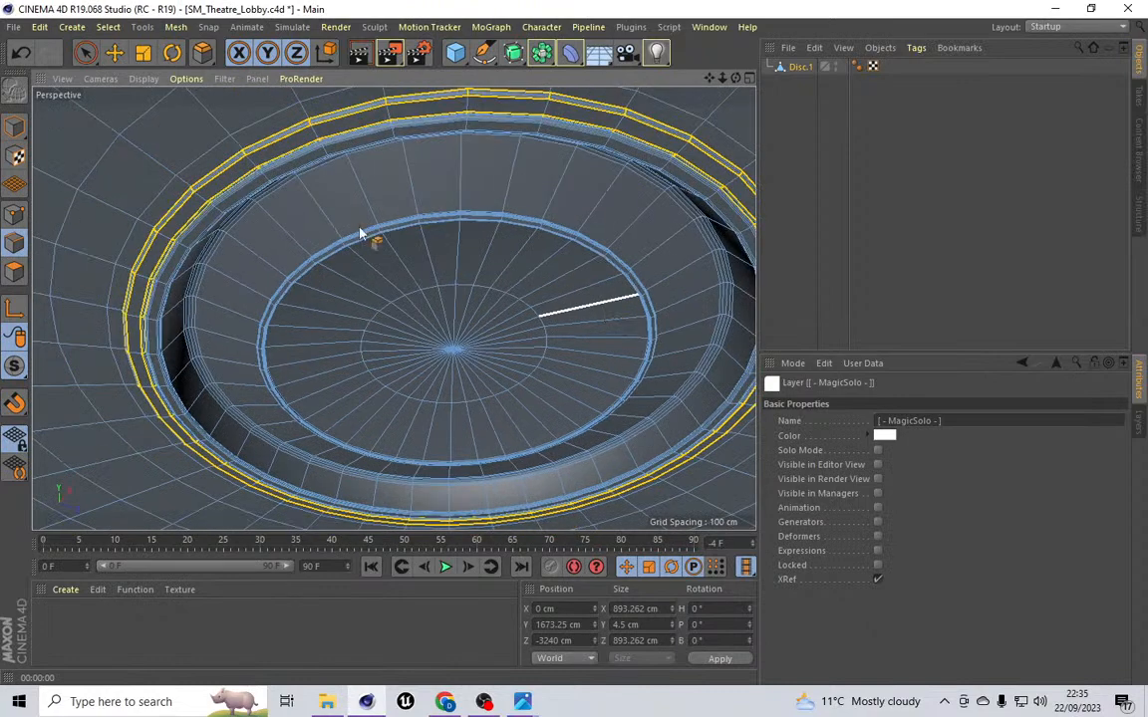
Step: Undo several recent operations, including the Sky deletion and edge selections
left_click(23, 53)
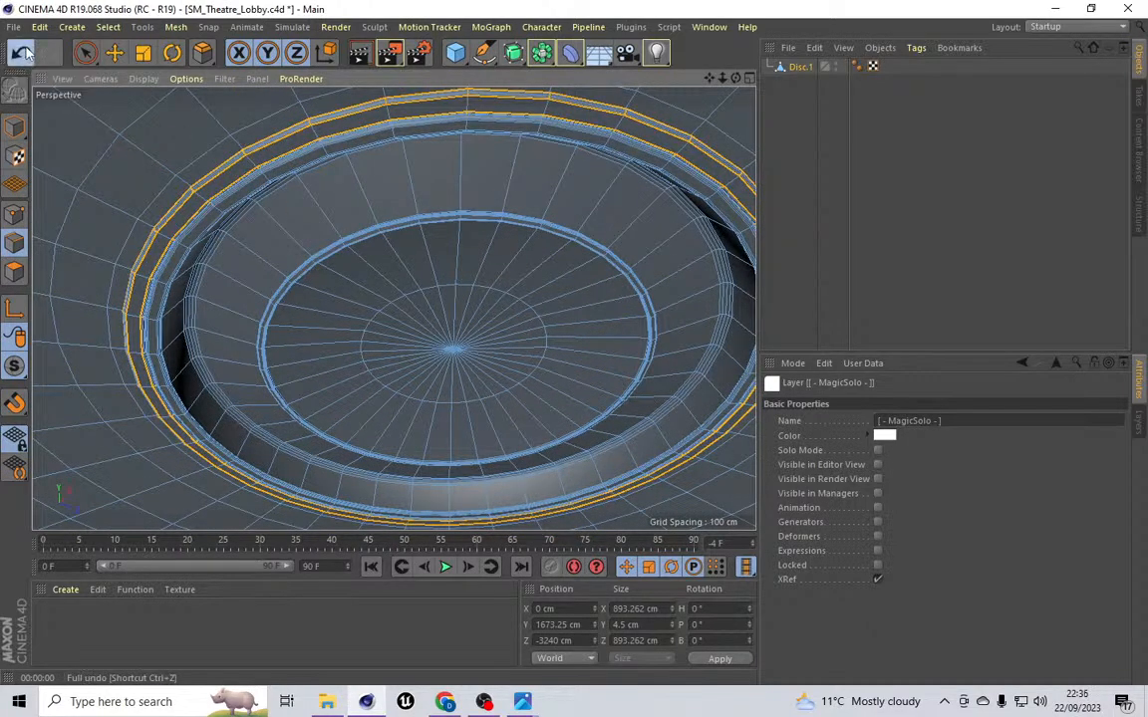
left_click(23, 53)
left_click(23, 53)
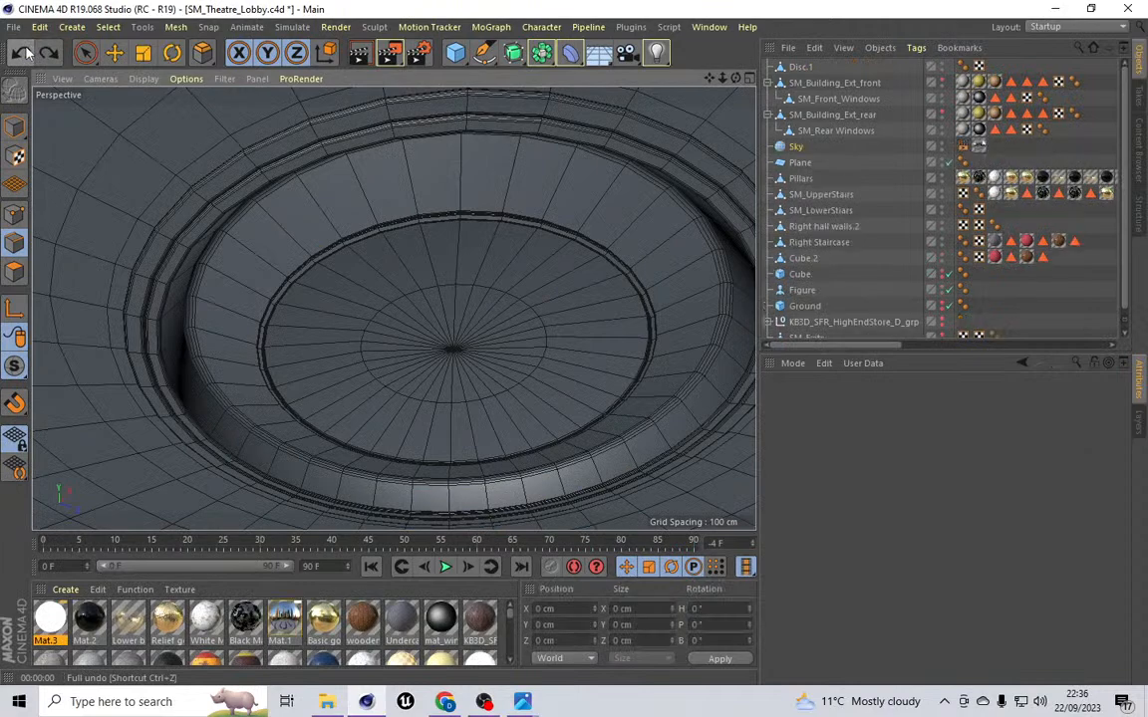
left_click(23, 52)
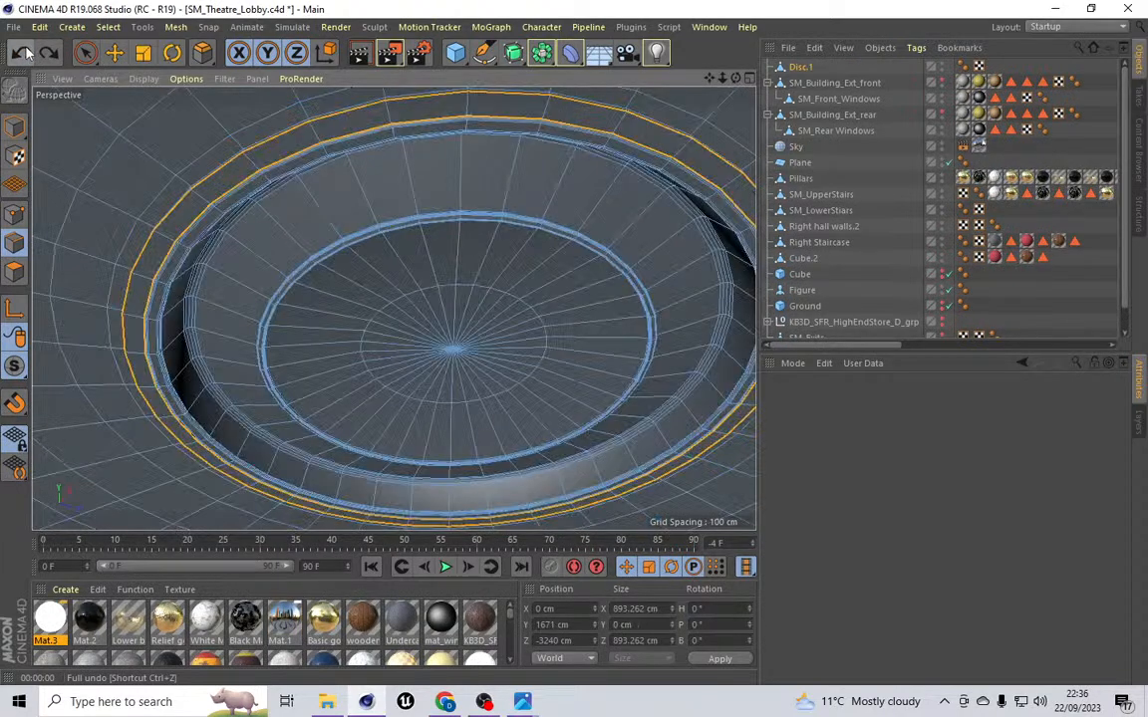
left_click(27, 53)
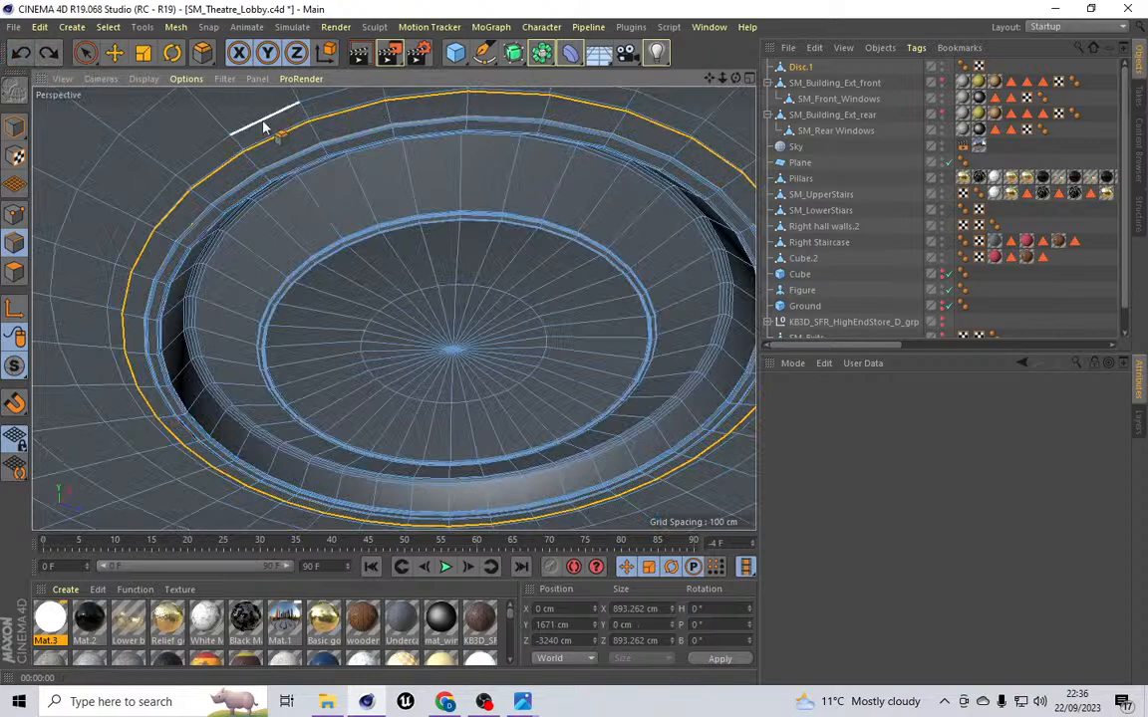
scroll(269, 137, "up", 6)
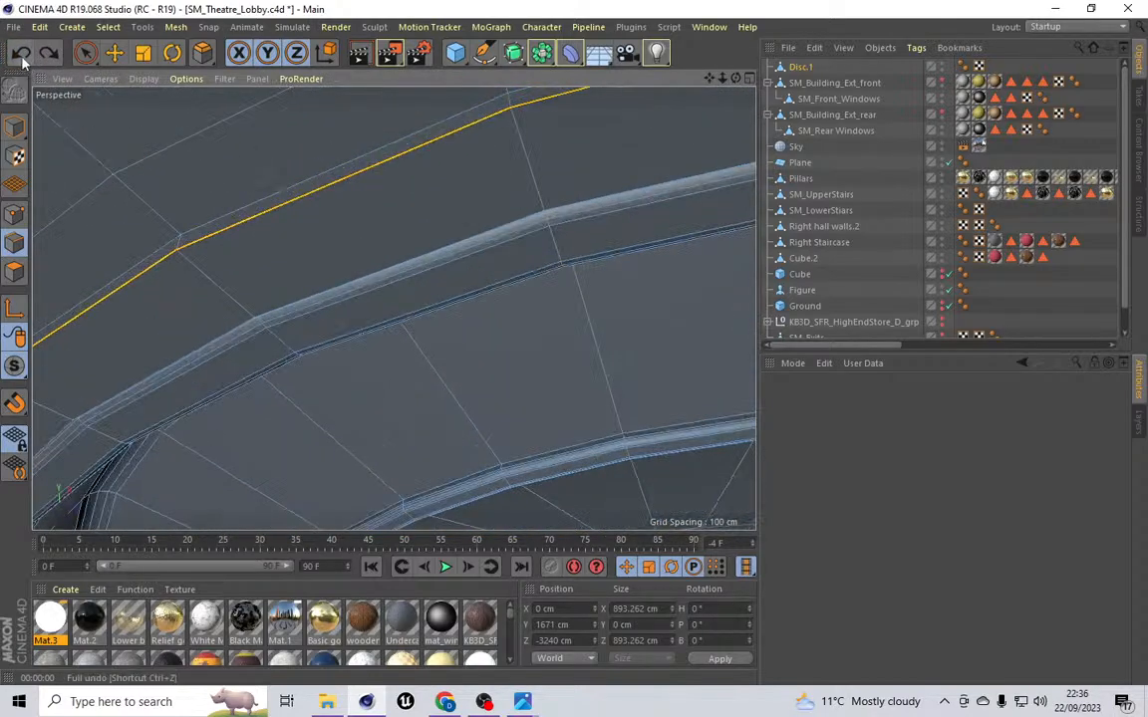
left_click(21, 55)
left_click(21, 54)
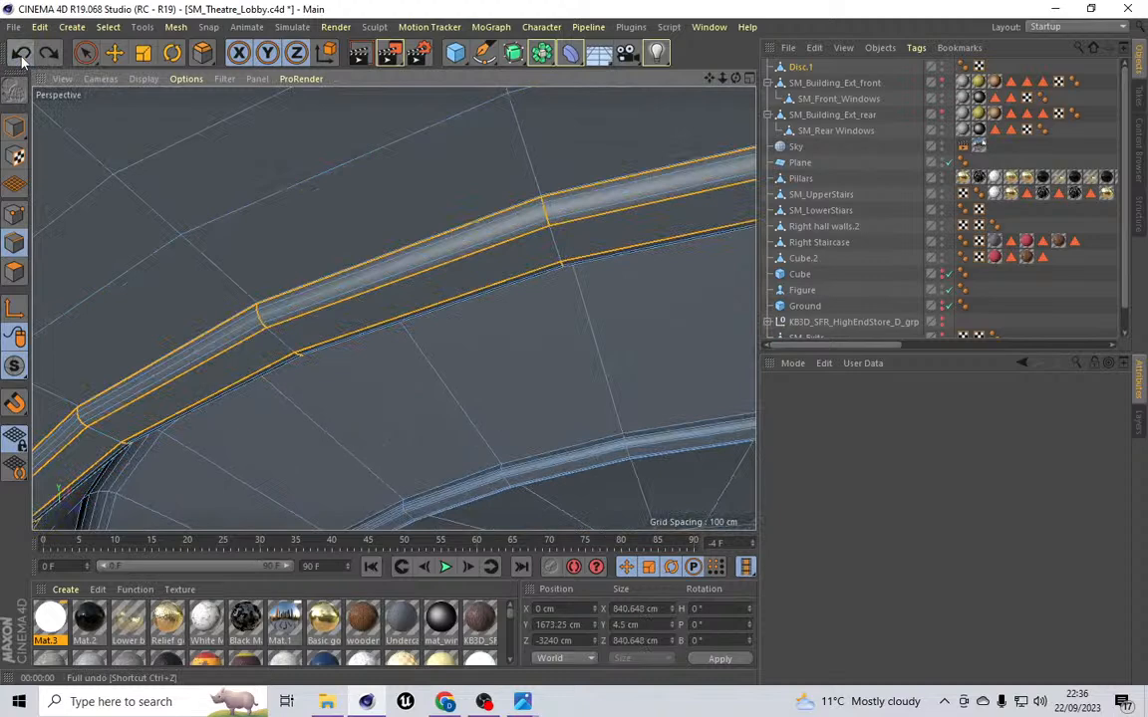
Step: Loop-select the outermost edge loop around the disc's rim
left_click(107, 26)
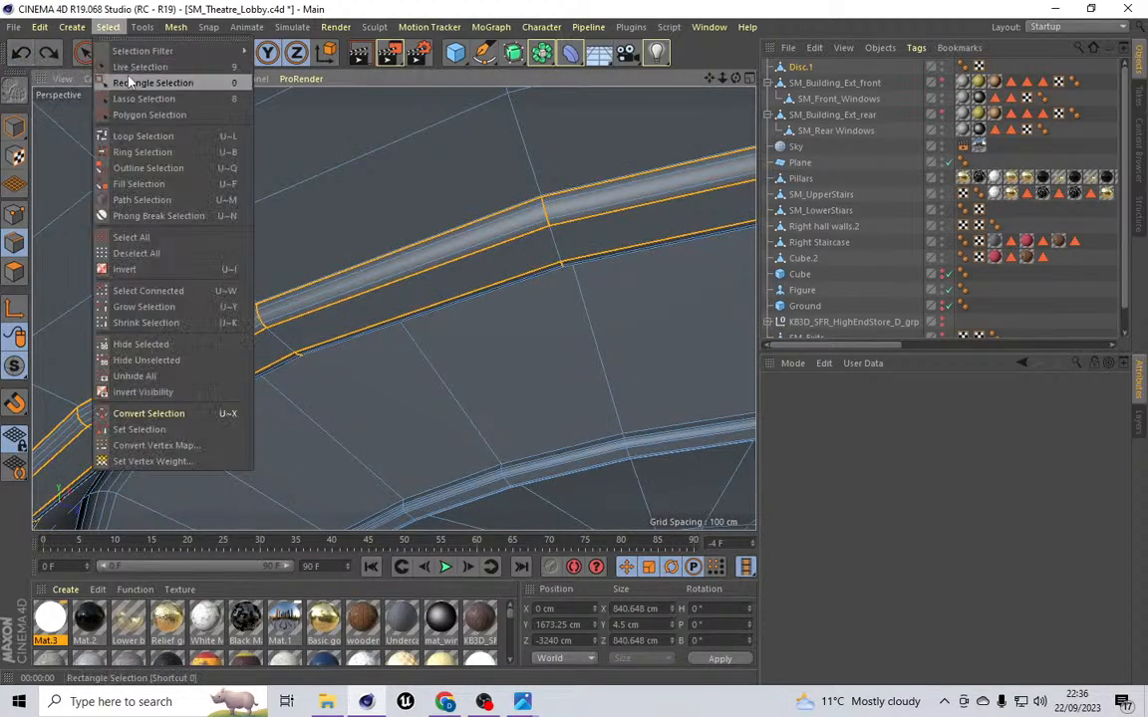
left_click(152, 138)
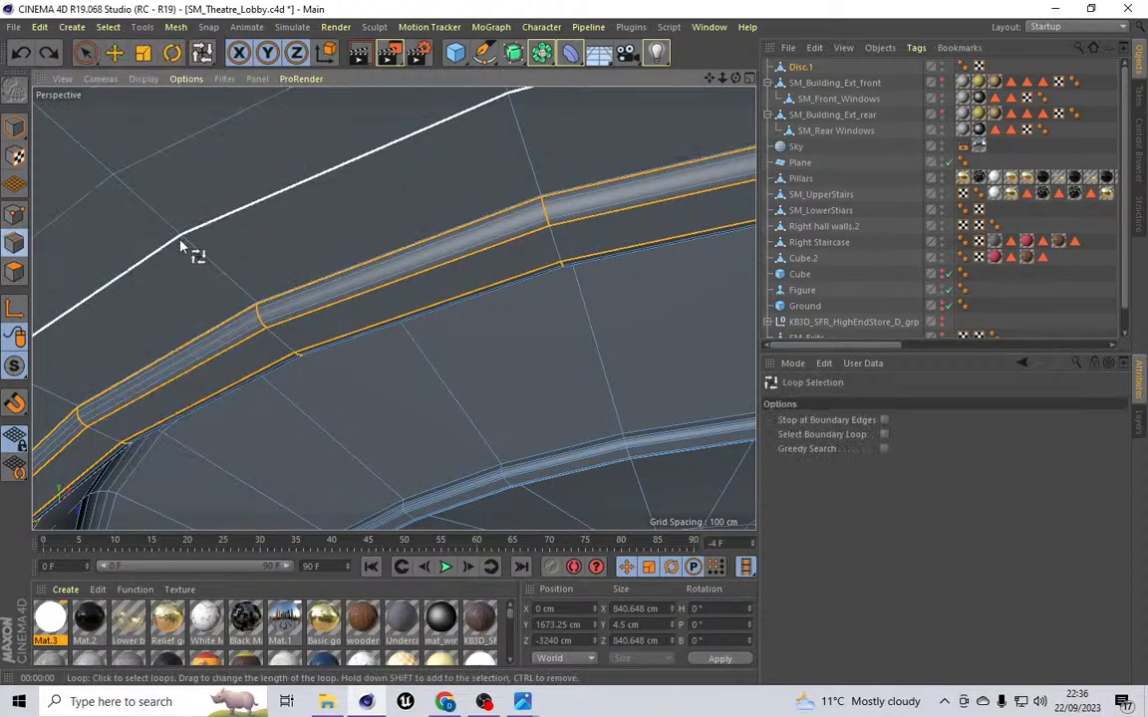
left_click(216, 231)
scroll(448, 342, "down", 10)
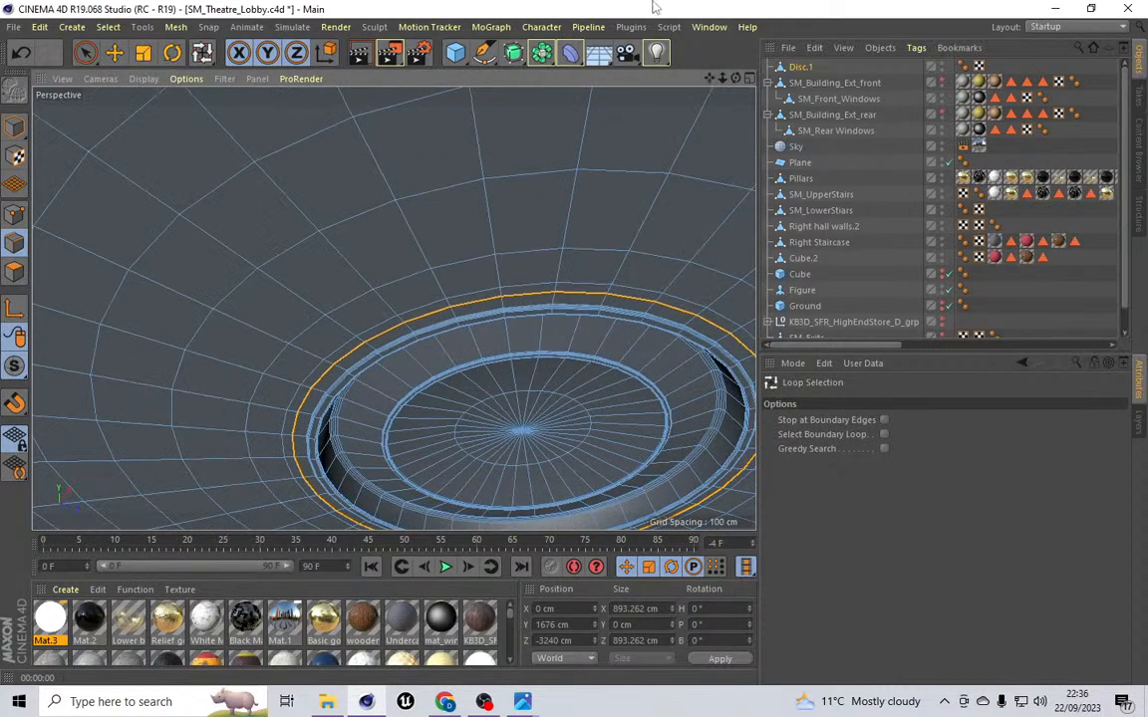
left_click_drag(708, 78, 553, 0)
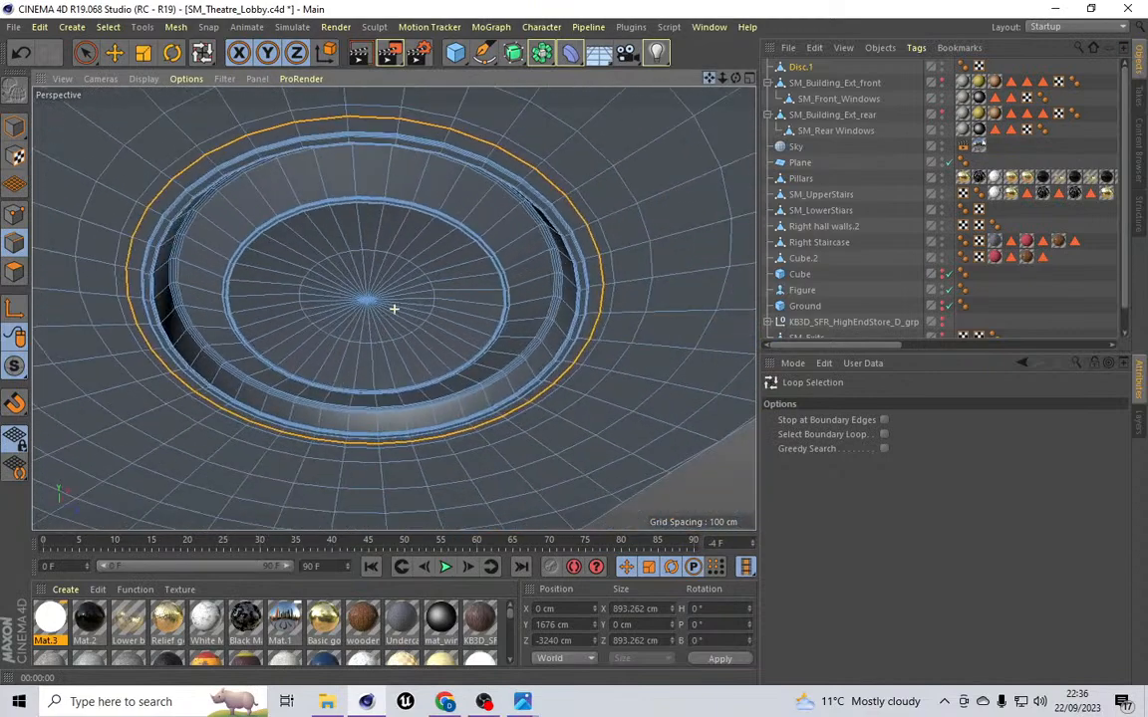
Step: Shrink the selected rim edge loop's X and Z size to 890 cm, then to 880 cm
left_click_drag(644, 612, 624, 640)
type("0")
type("0")
left_click(719, 659)
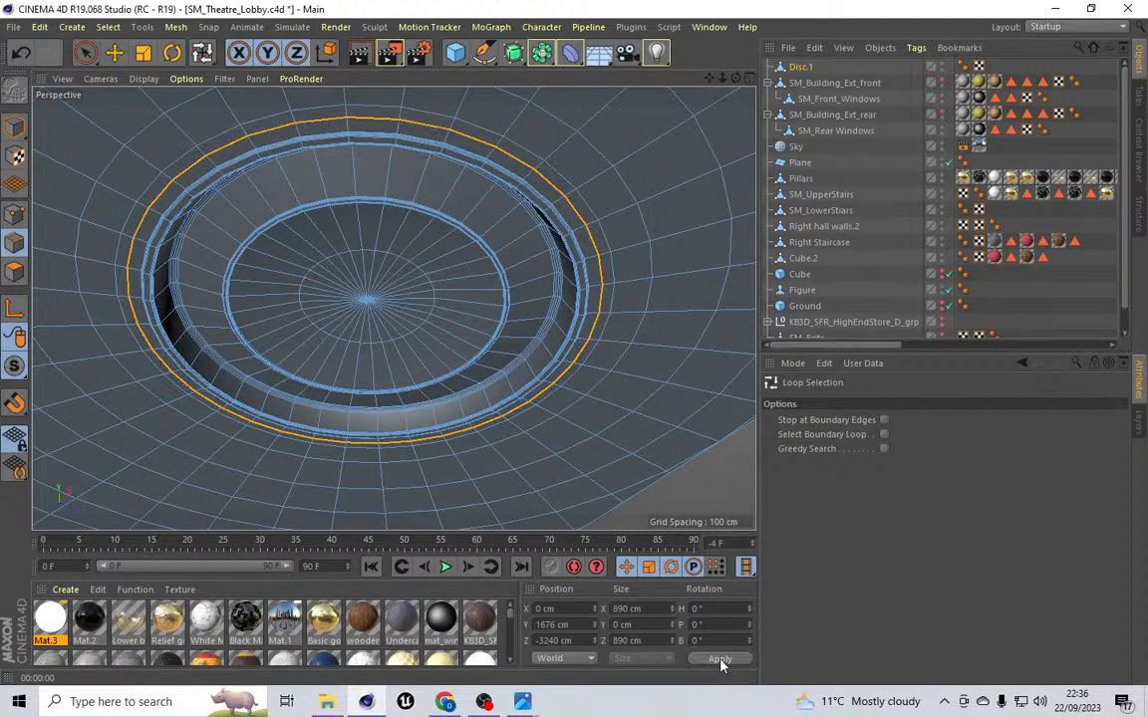
left_click_drag(627, 613, 619, 640)
type("85")
type("85")
left_click(722, 660)
left_click(626, 609)
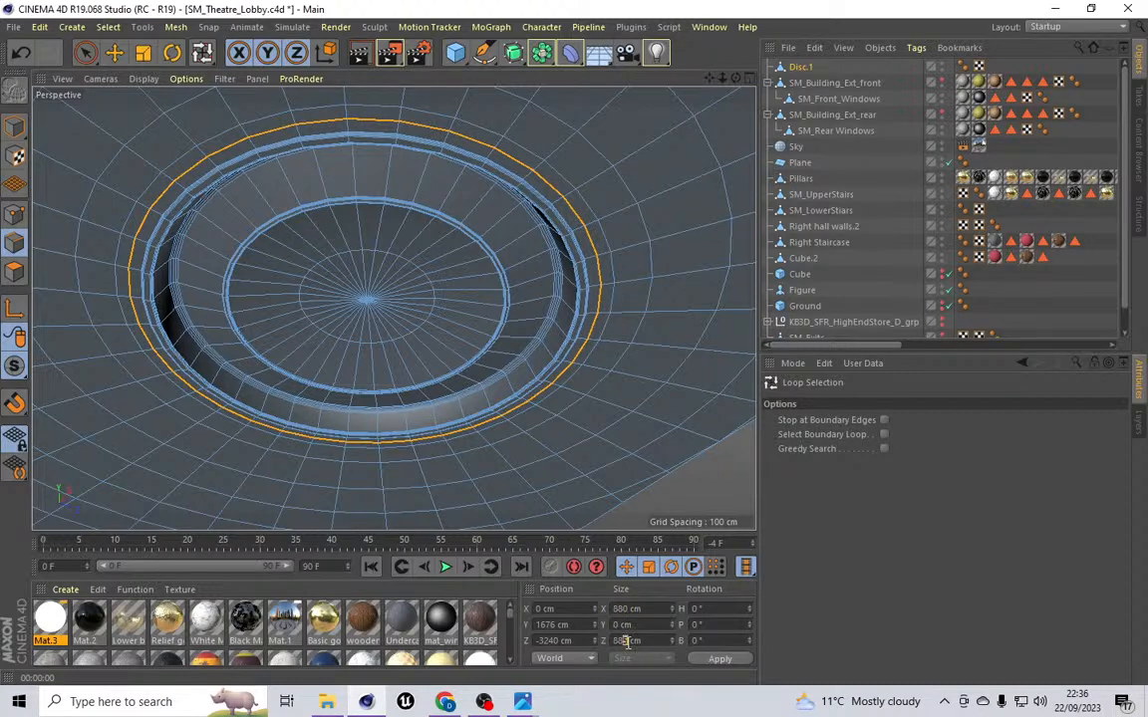
left_click(719, 659)
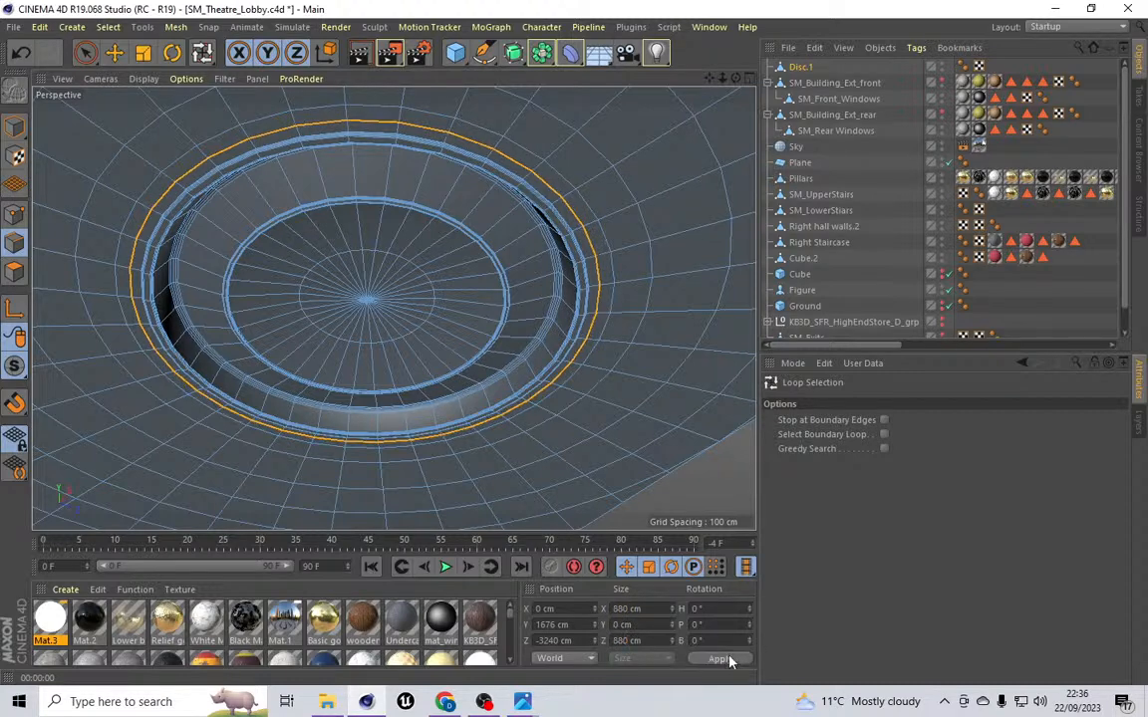
Step: Keep shrinking the rim edge loop's X and Z size through 875, 870 and 865 to 860 cm
double_click(619, 609)
type("875")
key("Return")
left_click(701, 660)
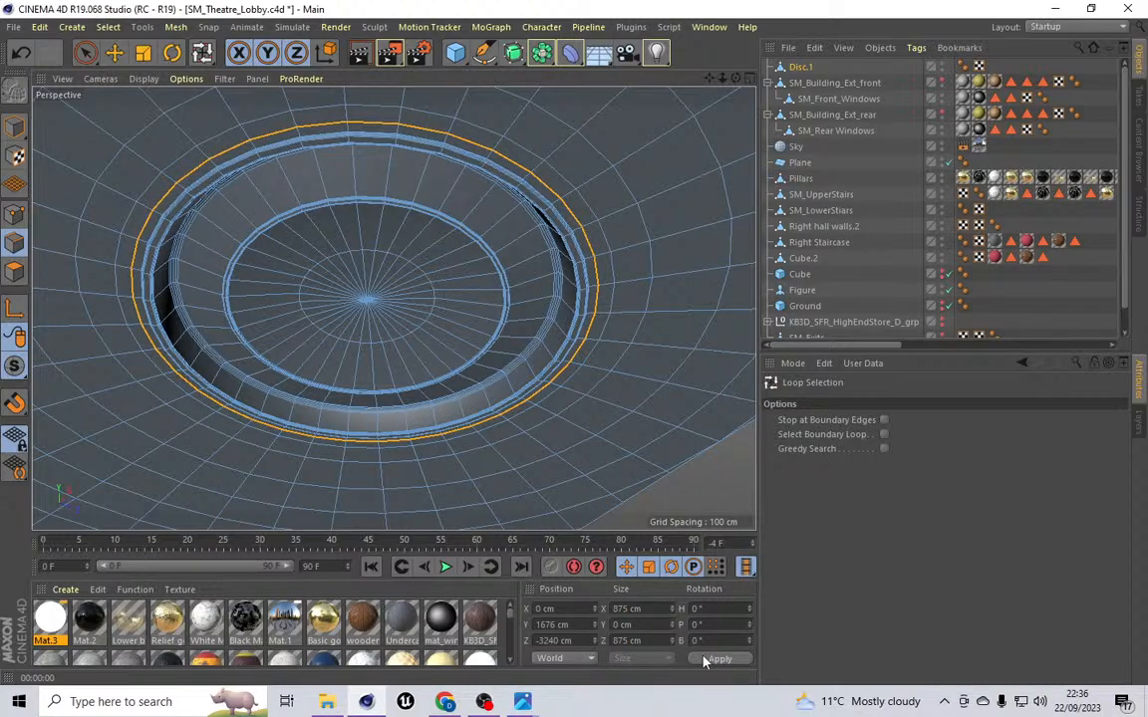
type("0")
type("0")
left_click(713, 659)
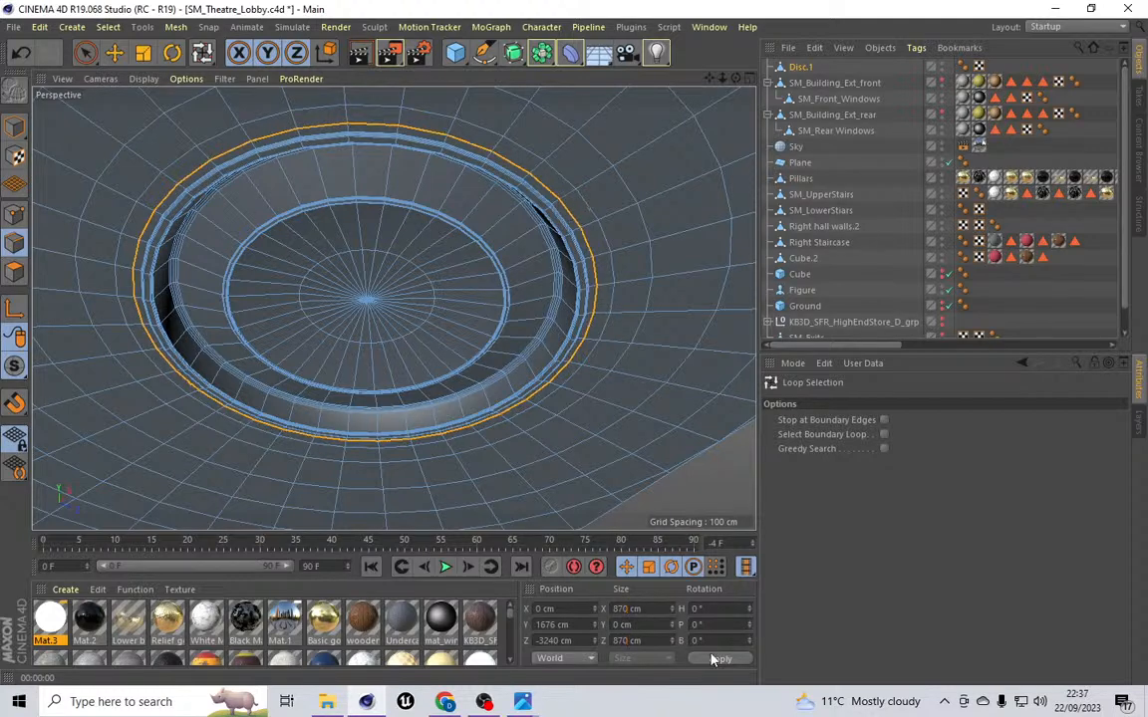
double_click(621, 609)
type("865")
key("Return")
scroll(371, 115, "up", 8)
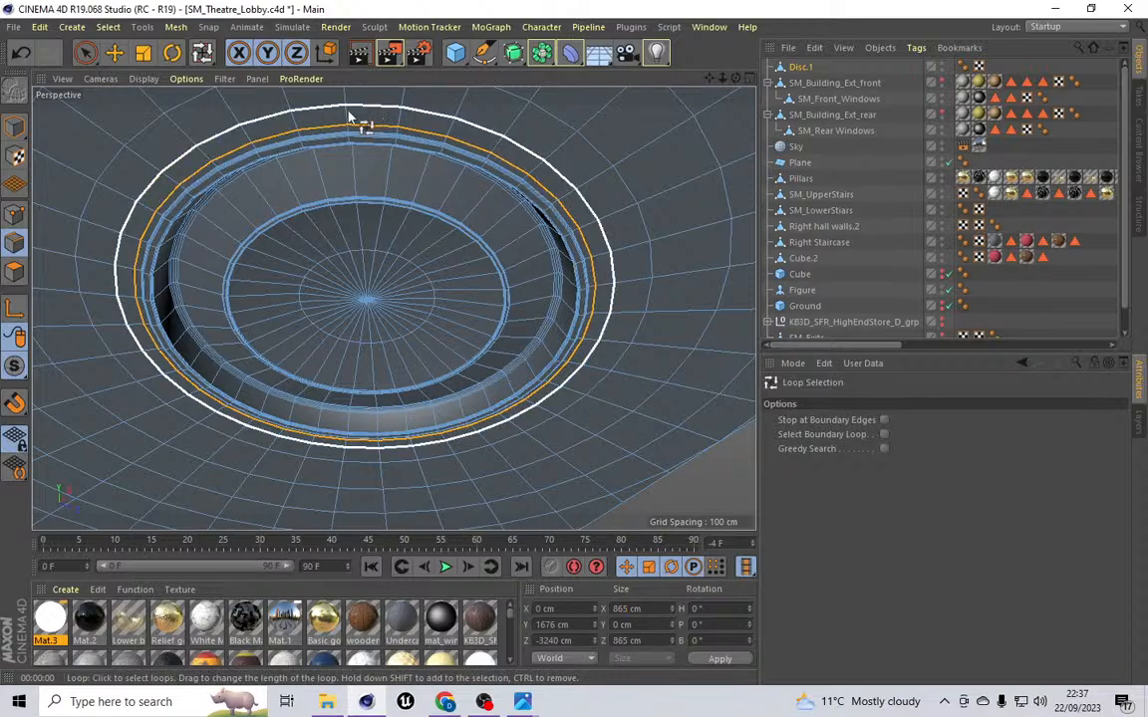
scroll(280, 140, "up", 10)
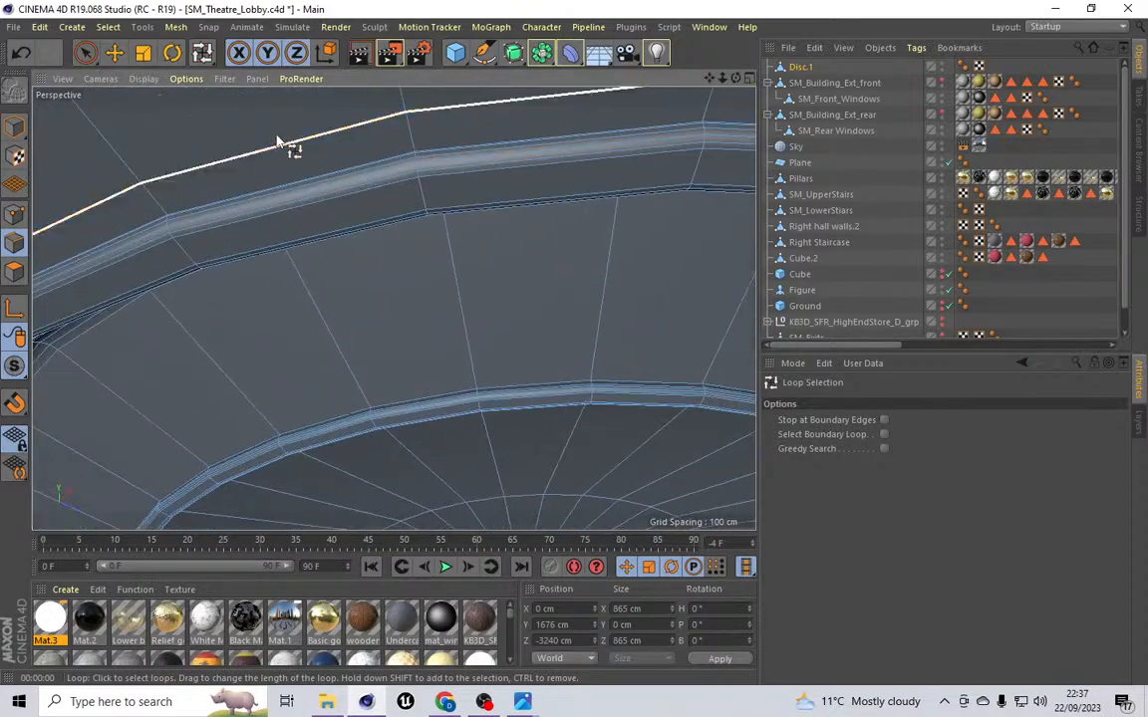
scroll(392, 307, "down", 12)
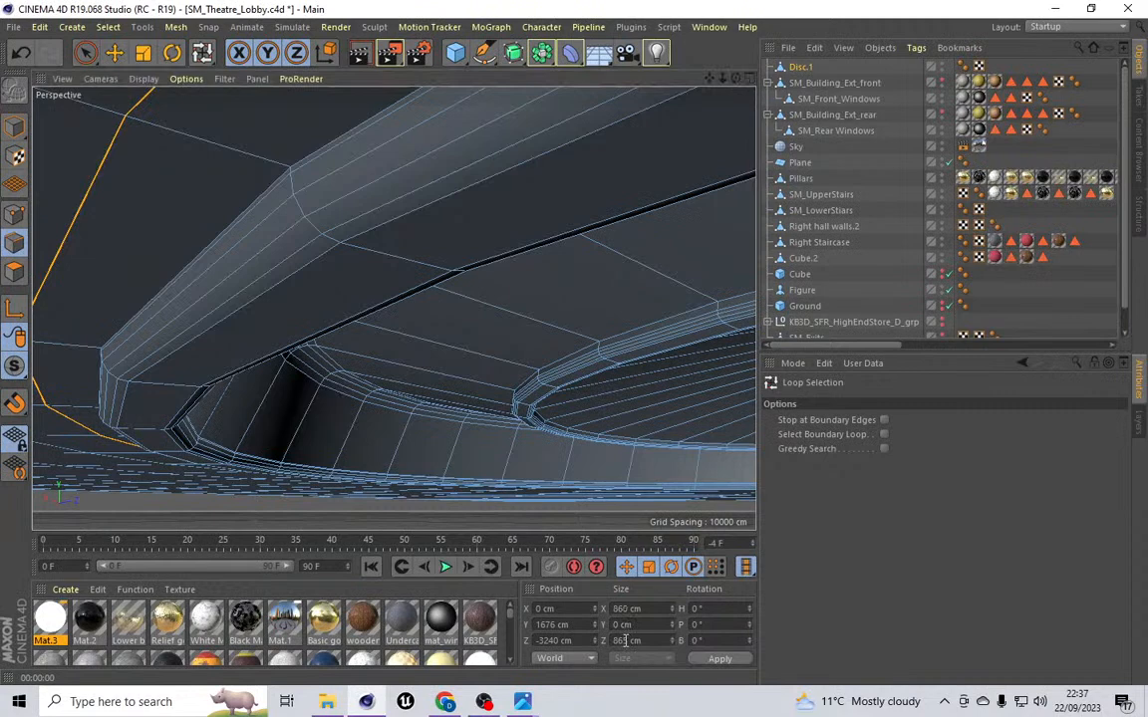
key("Return")
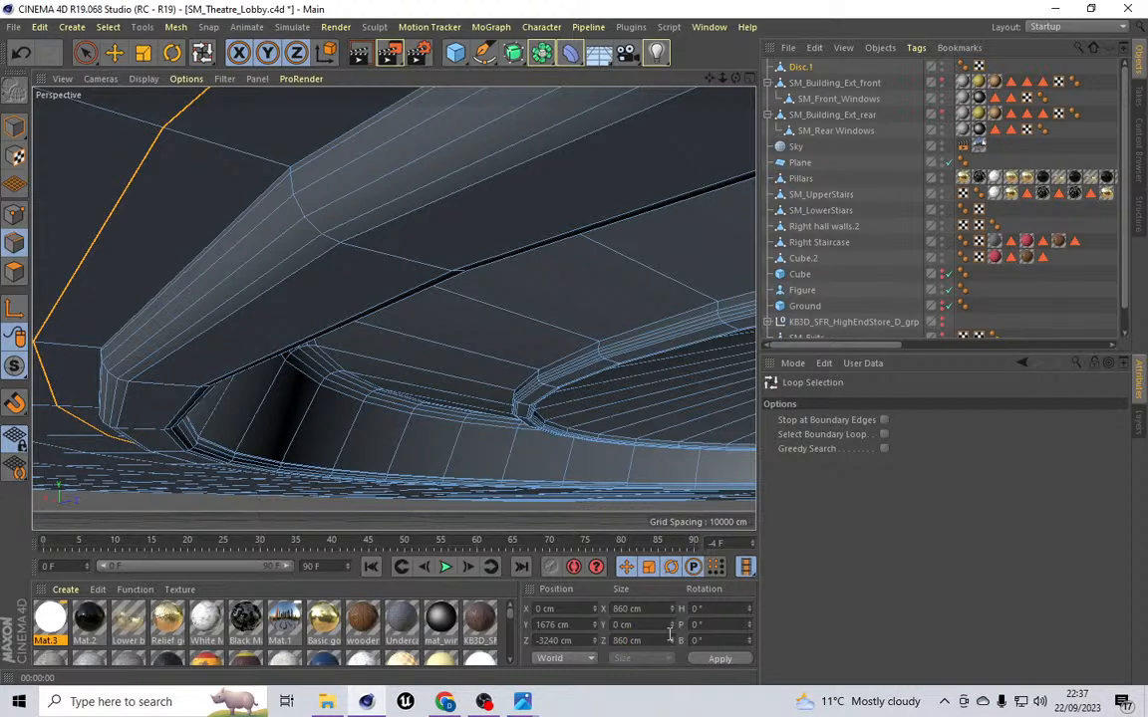
Step: Set the rim edge loop's X and Z size to 850 cm
double_click(620, 609)
type("850")
double_click(624, 641)
type("850")
left_click(713, 660)
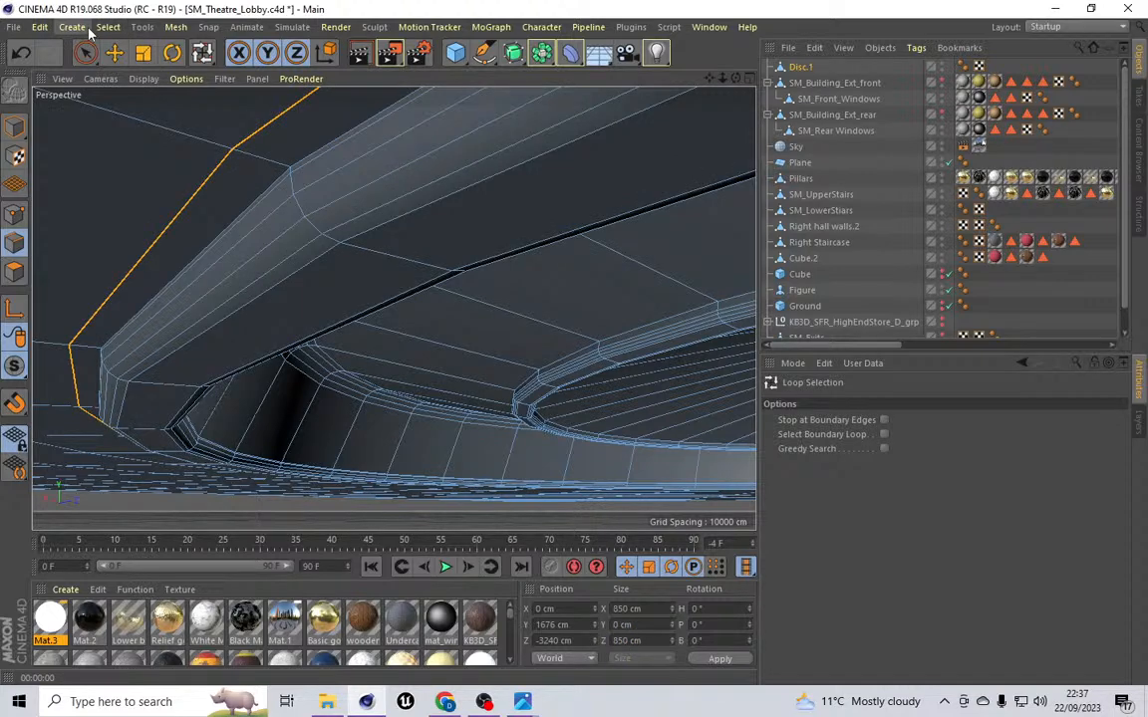
Step: Extrude the disc's rim polygons with an offset of -5 cm
left_click(15, 270)
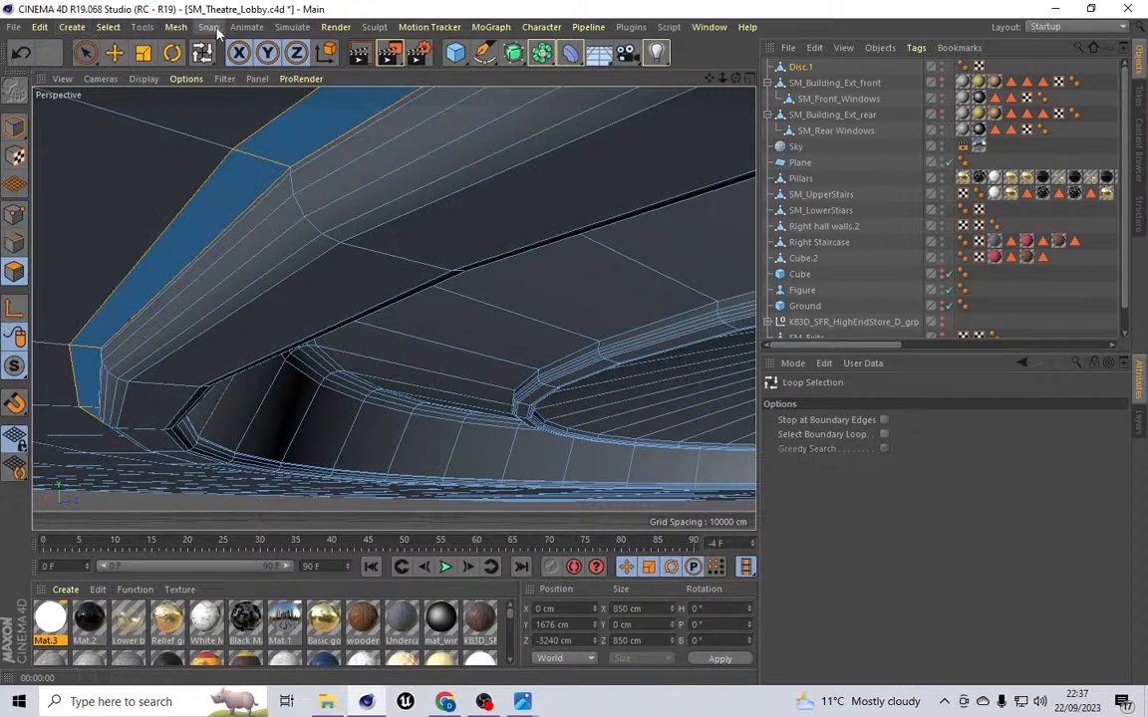
left_click(176, 27)
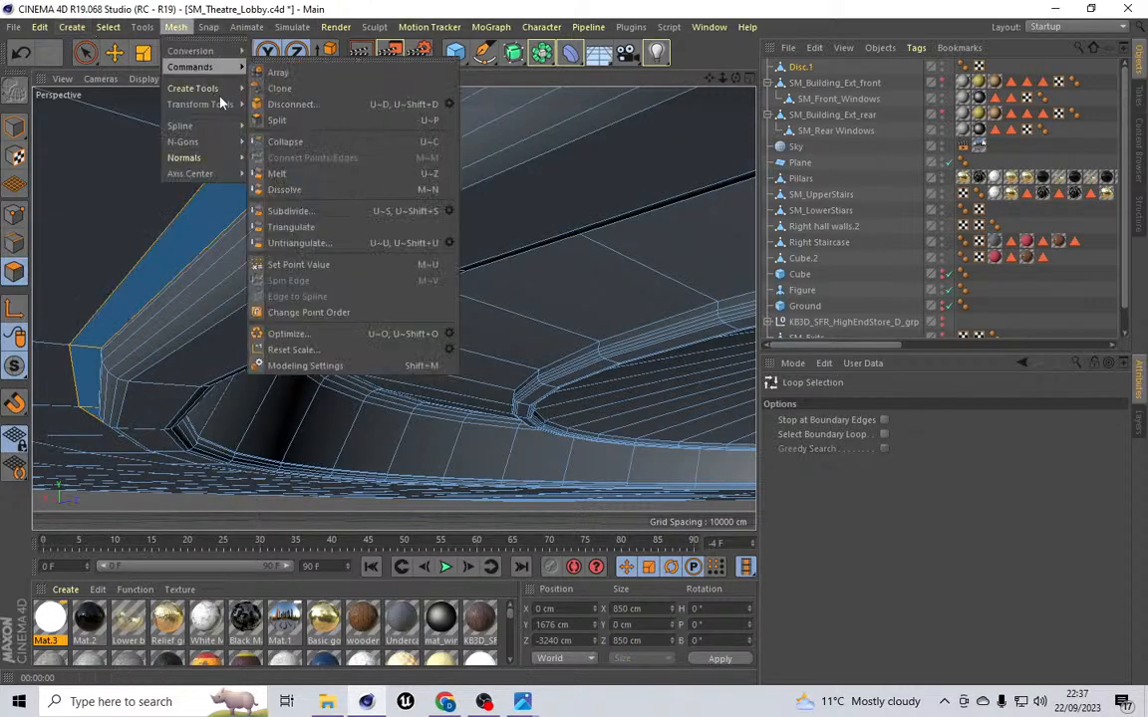
mouse_move(196, 87)
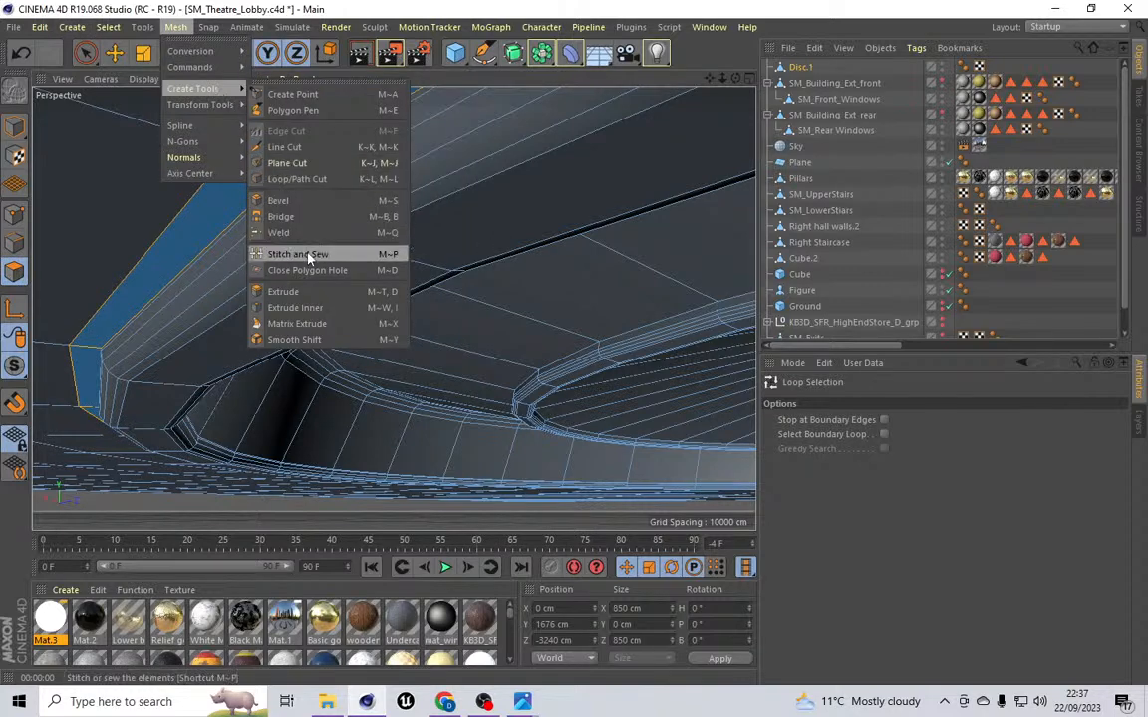
left_click(285, 291)
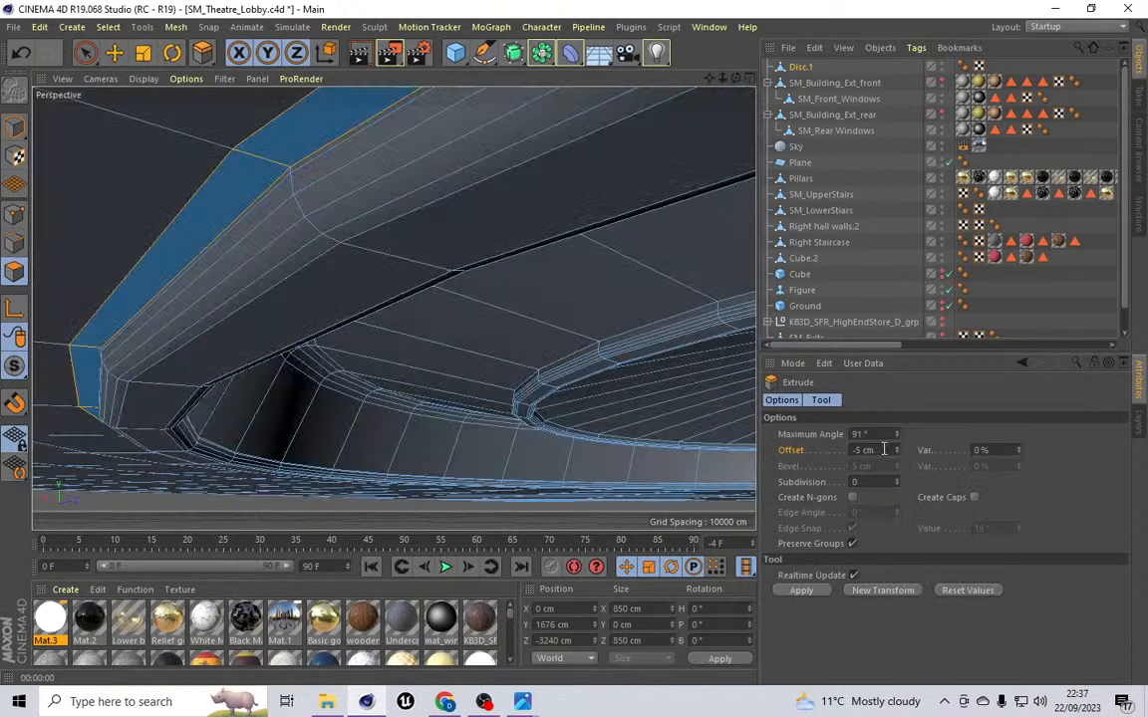
key("Return")
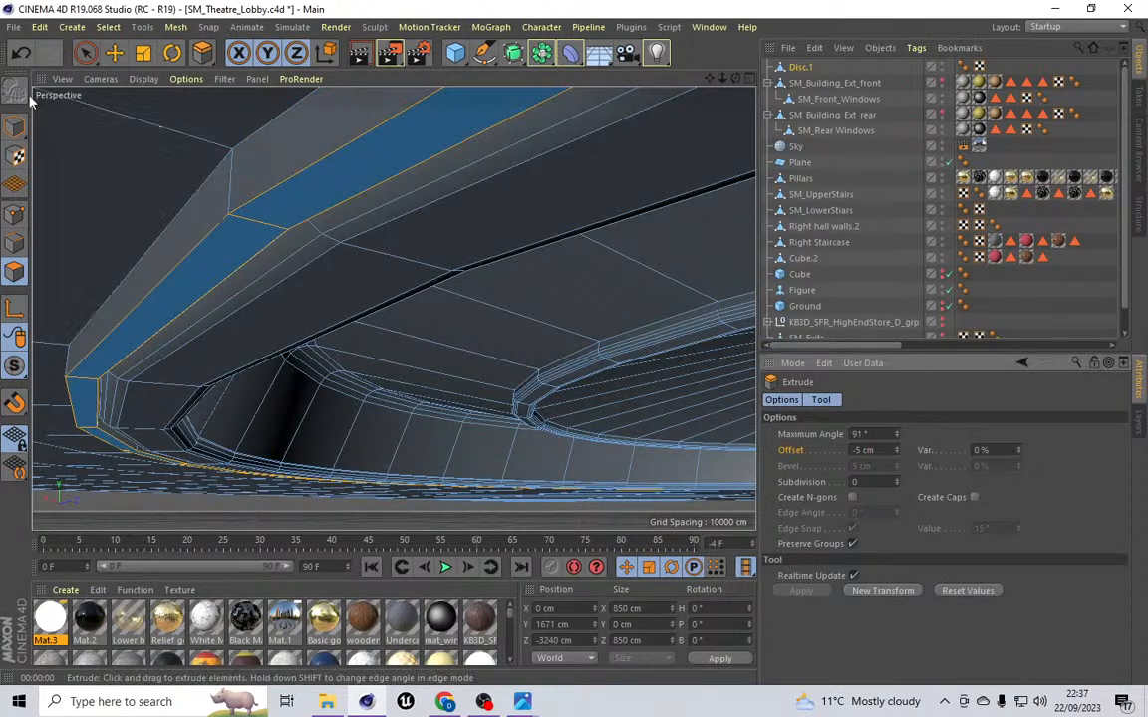
Step: Loop-select the two edge loops along the corners of the extruded rim
left_click(15, 243)
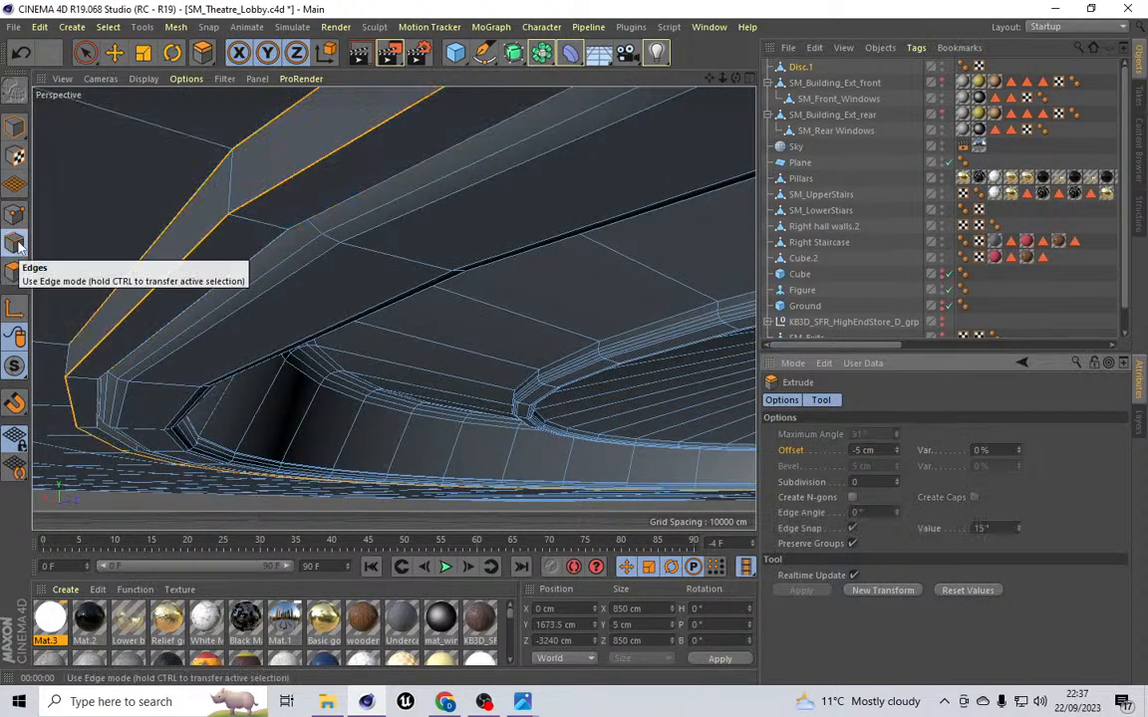
left_click(259, 195)
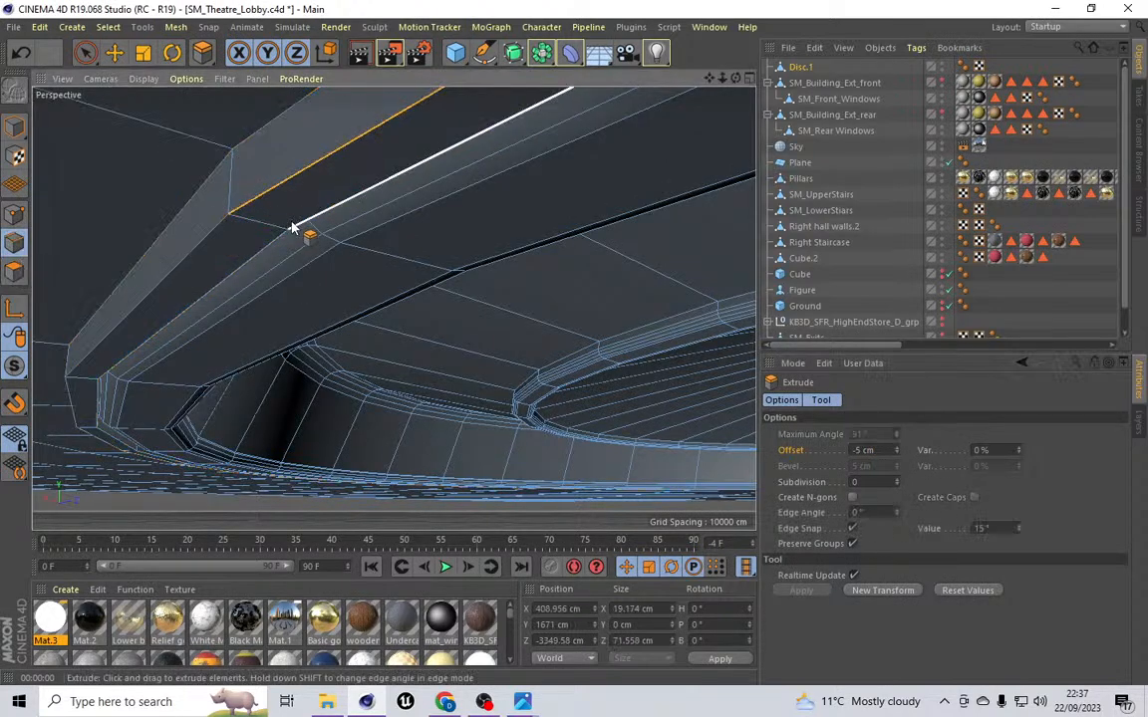
left_click(108, 27)
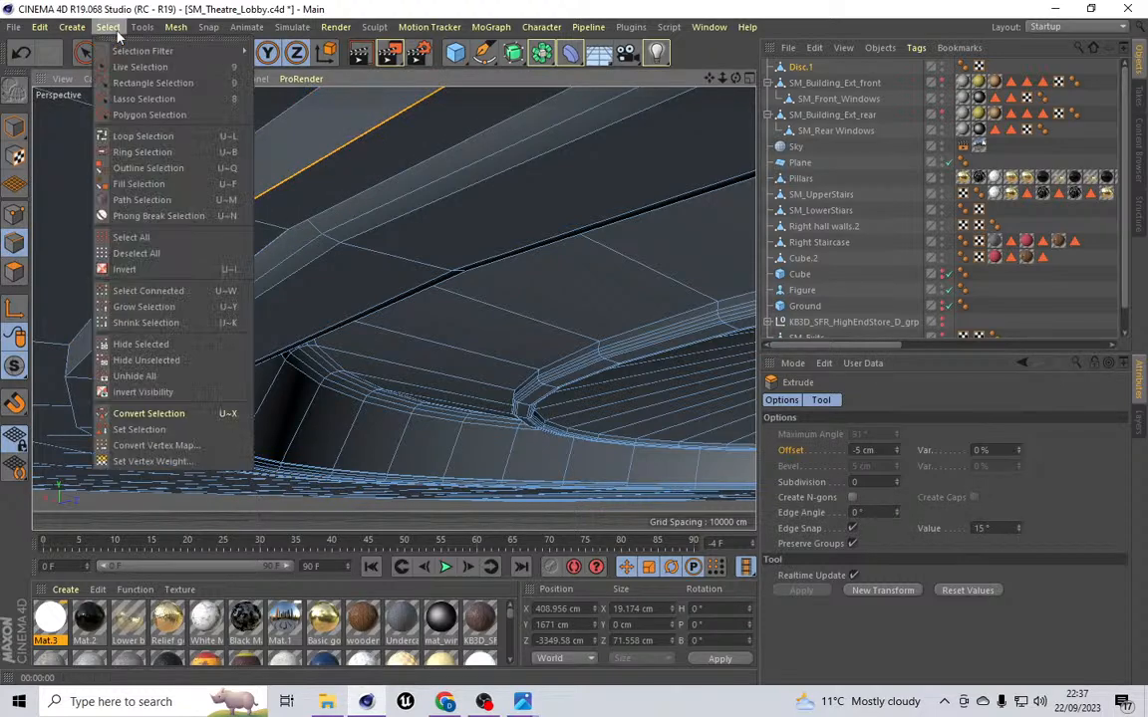
left_click(137, 137)
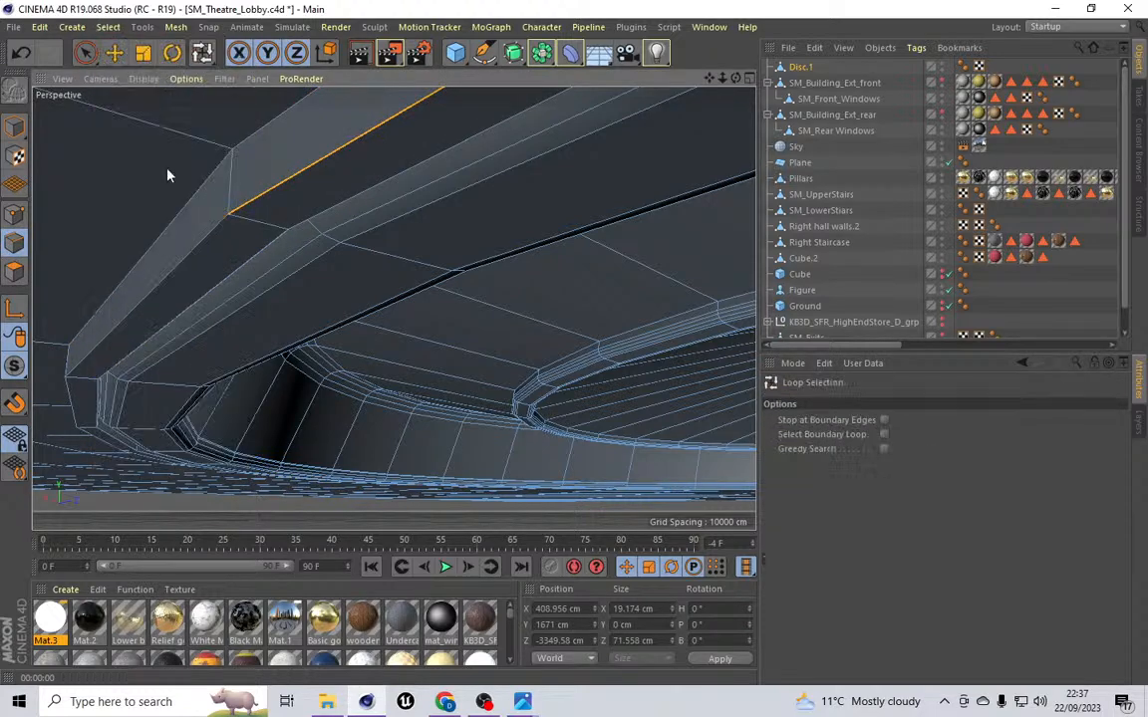
left_click(256, 223)
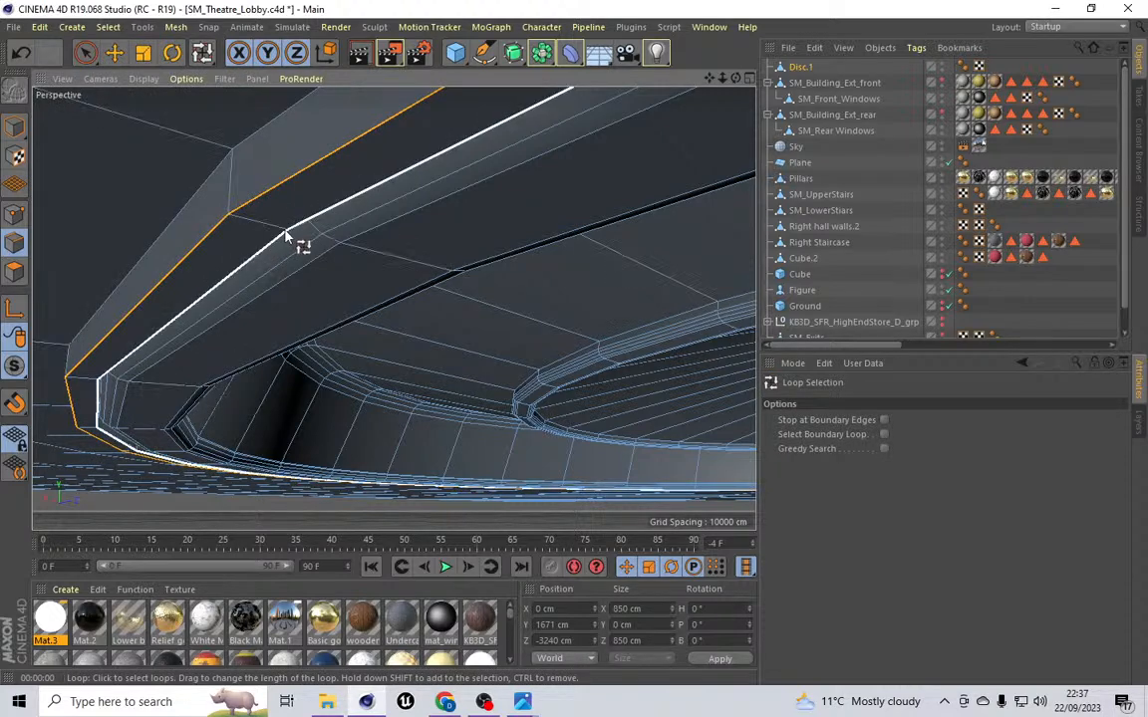
left_click(286, 236, "shift")
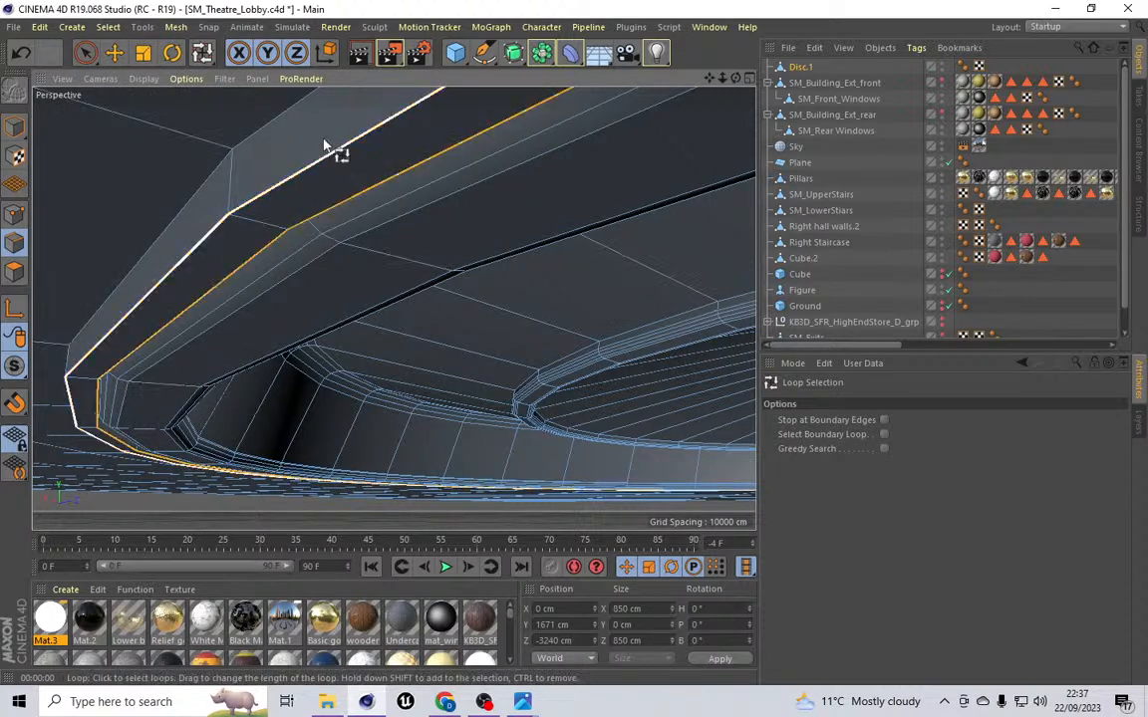
Step: Bevel the two selected rim edge loops as a chamfer with a 2.5 cm offset and 3 subdivisions
left_click(175, 27)
mouse_move(199, 88)
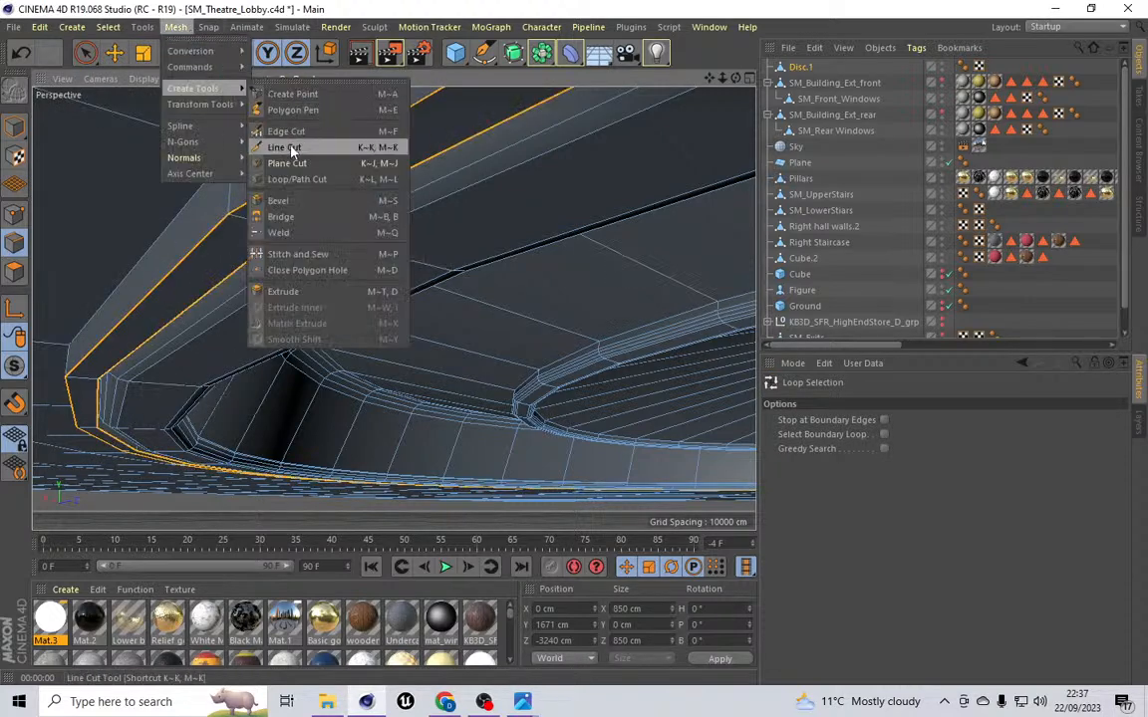
left_click(308, 206)
left_click(864, 469)
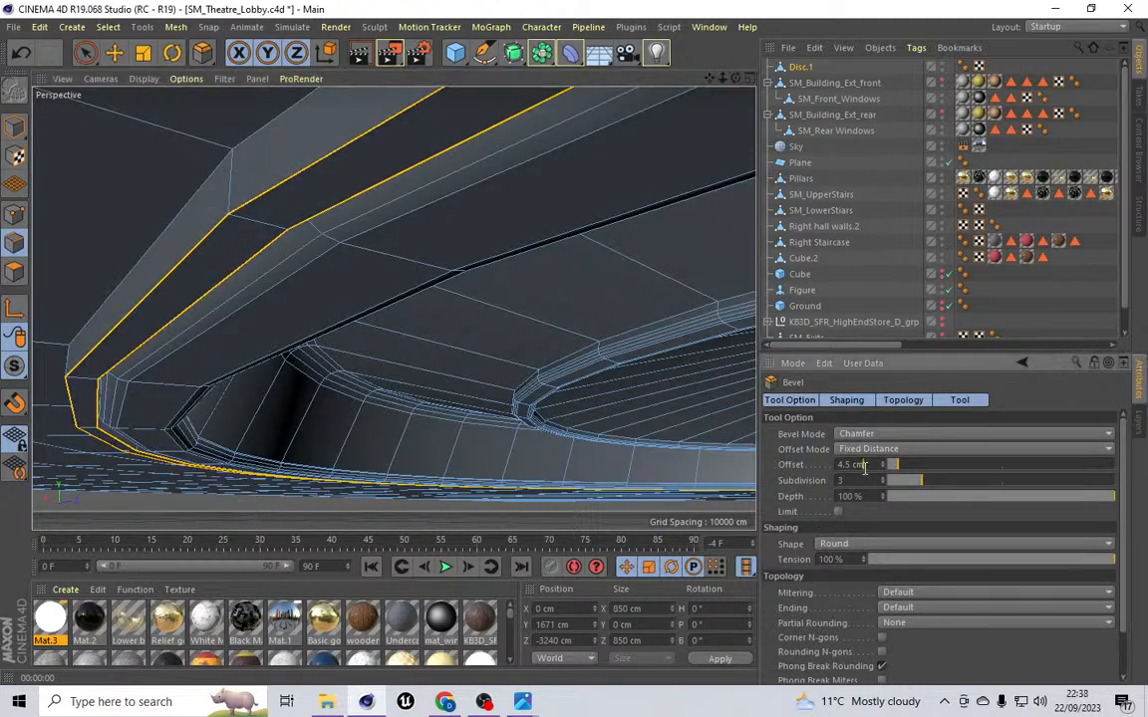
key("Return")
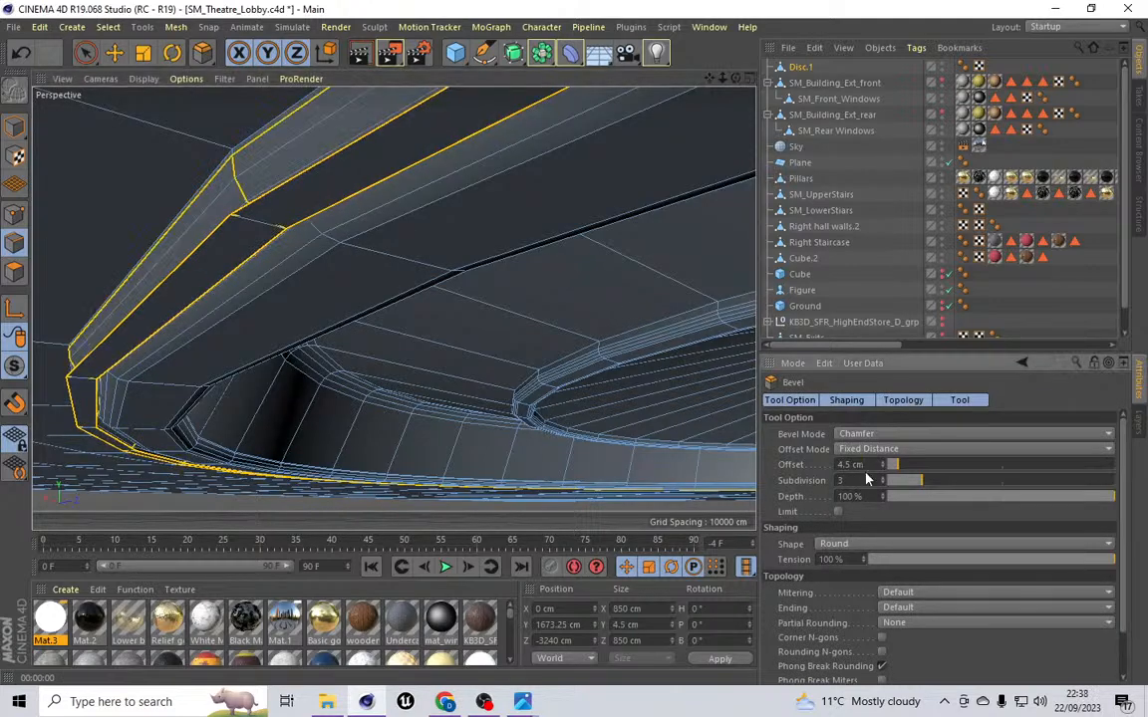
left_click(882, 468)
left_click(882, 468)
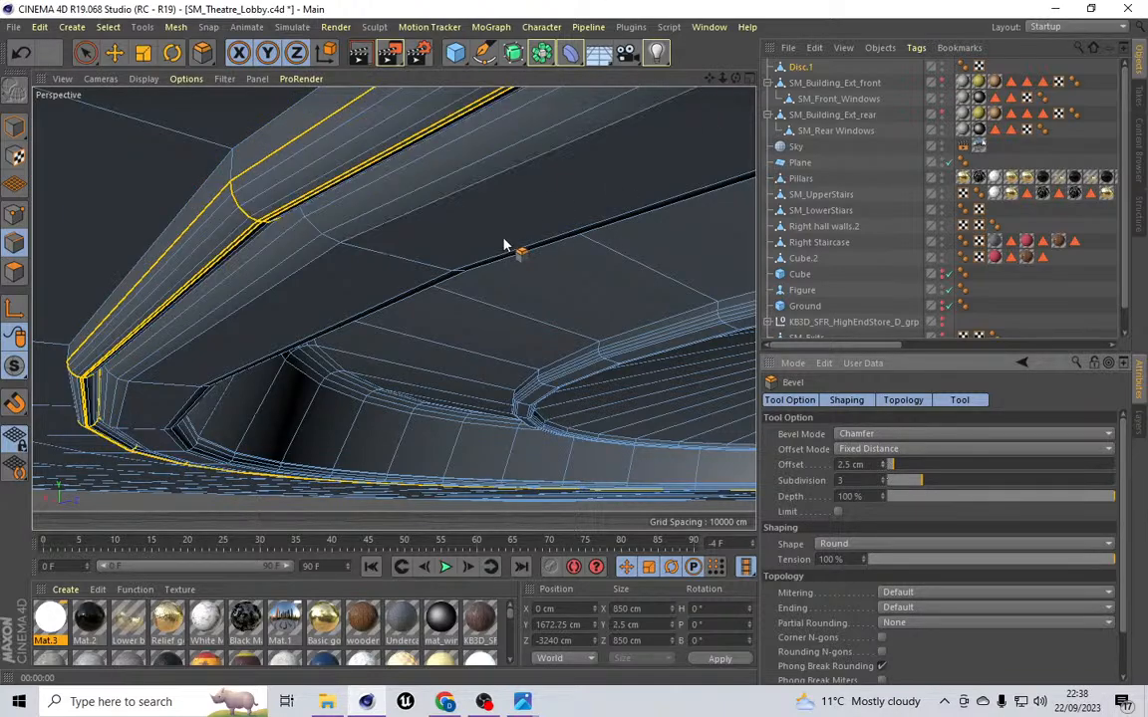
Step: Loop-select the ceiling edge loop just outside the bevelled rim
scroll(504, 244, "down", 2)
scroll(392, 308, "up", 5)
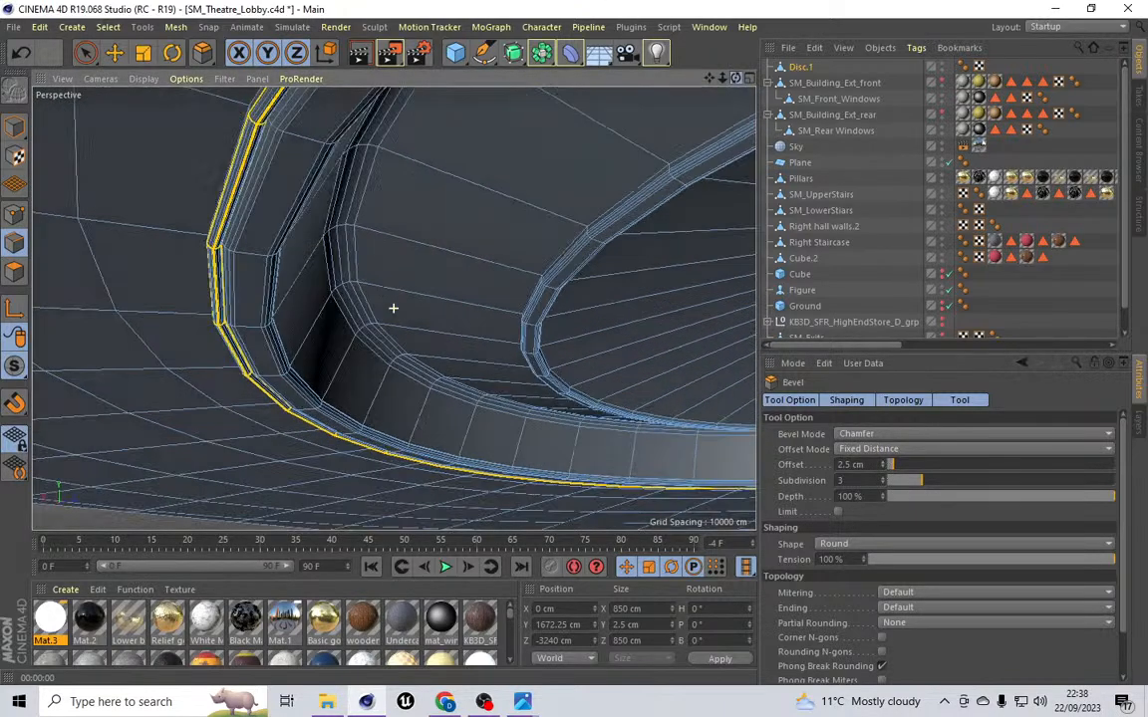
scroll(393, 308, "down", 10)
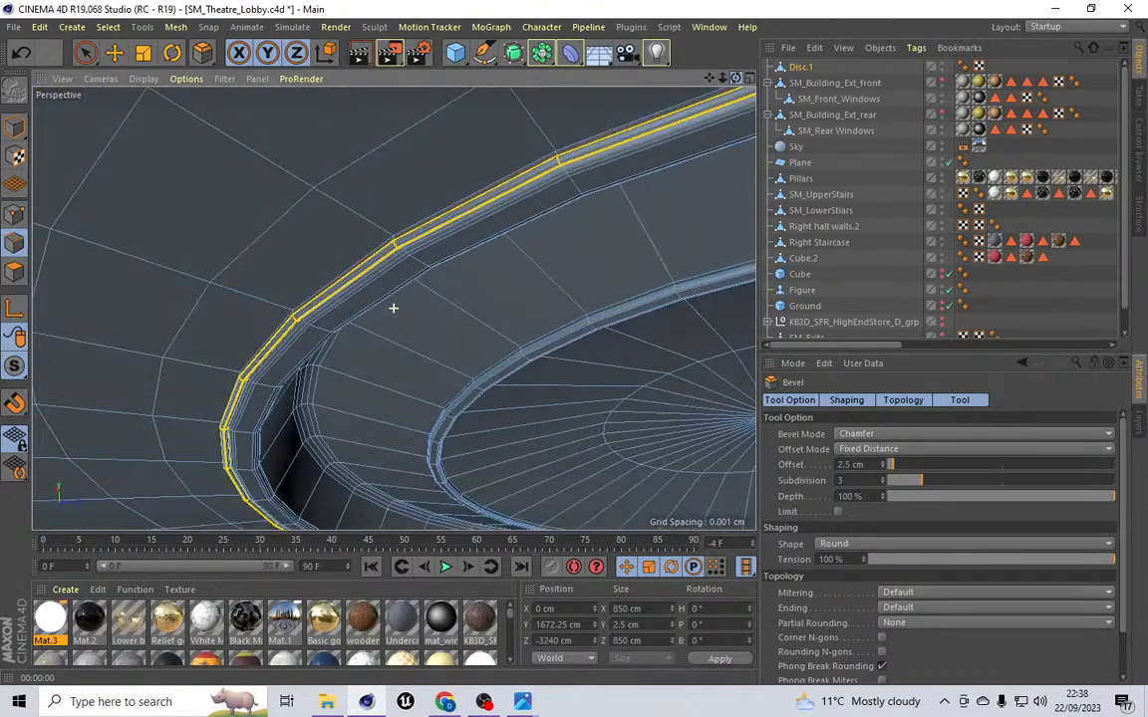
scroll(393, 308, "up", 5)
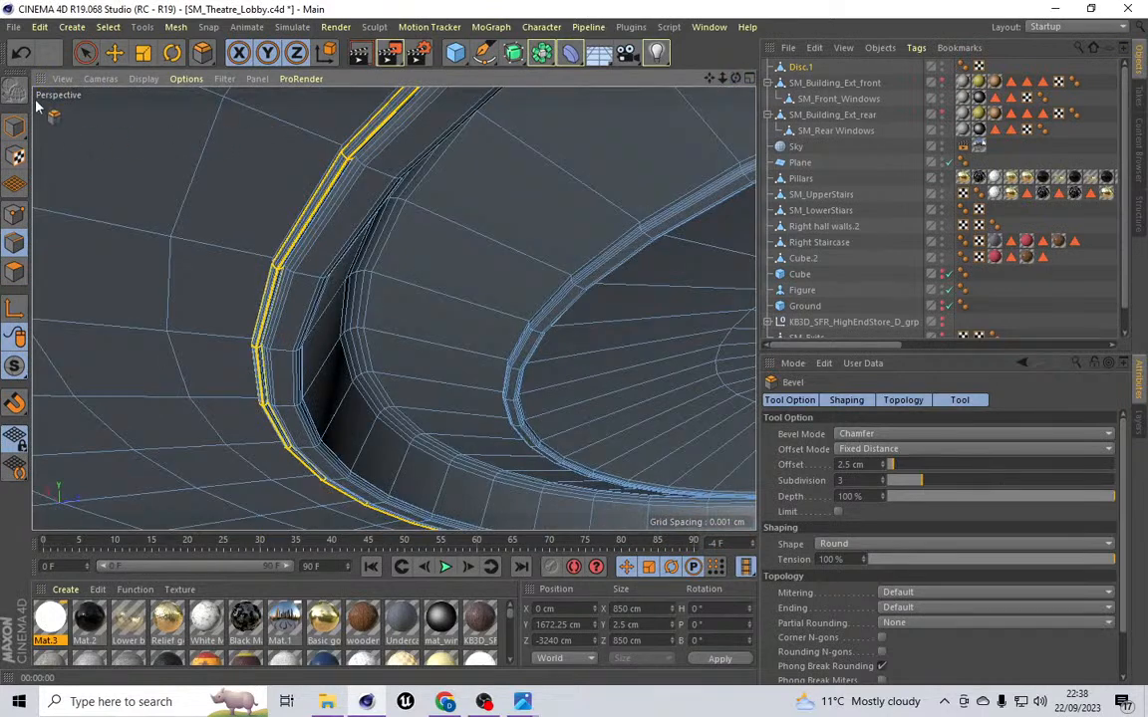
left_click(108, 26)
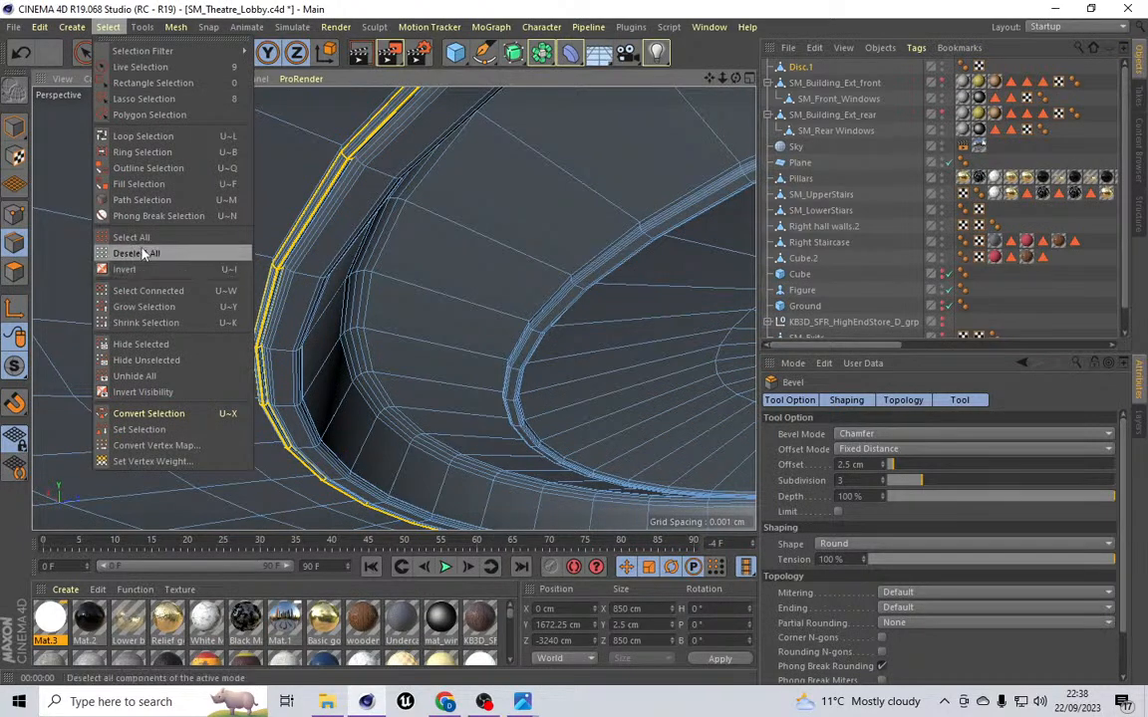
left_click(159, 136)
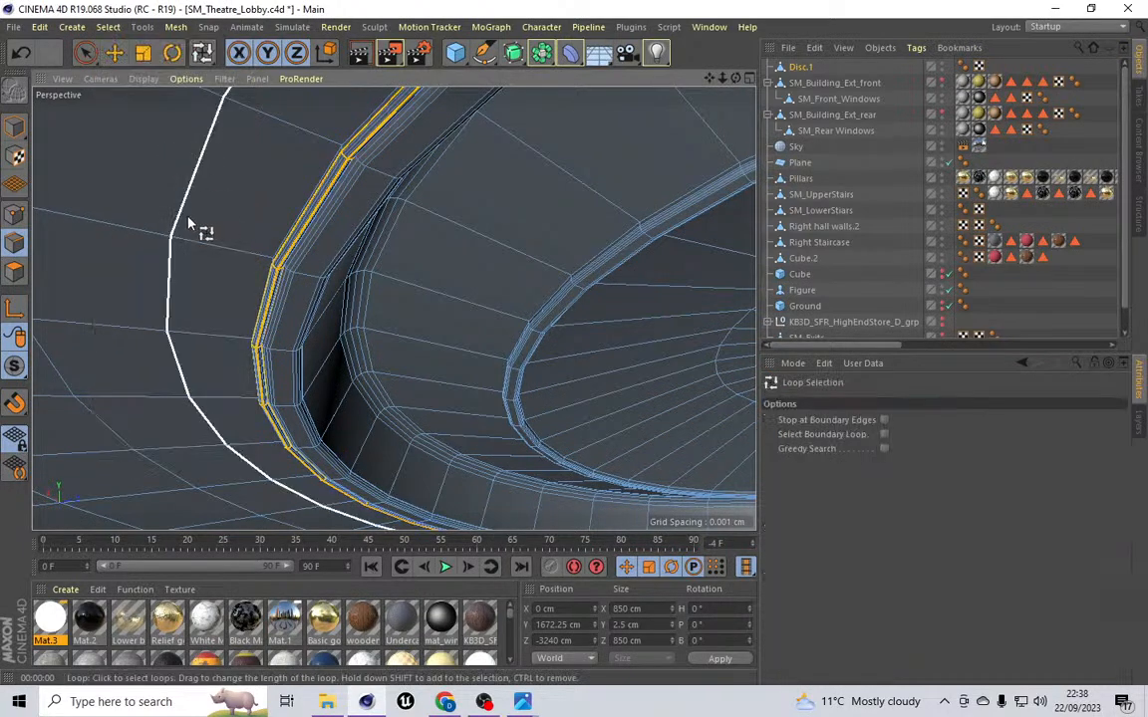
left_click(188, 222)
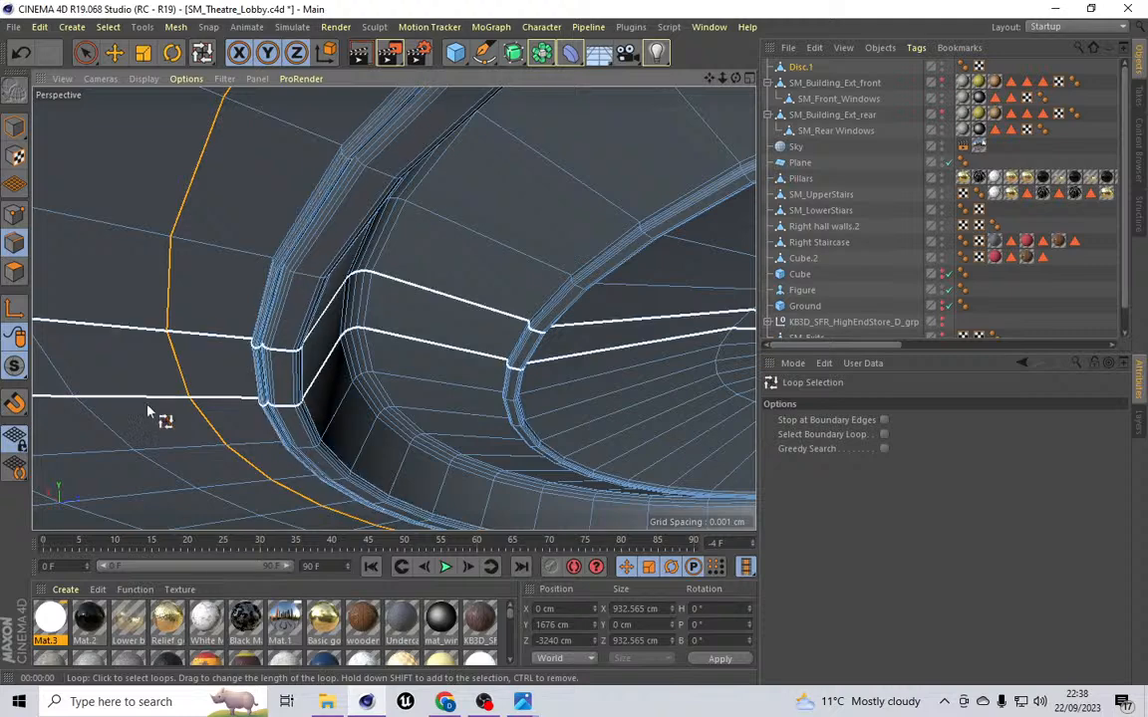
Step: Set the outer ceiling edge loop's X and Z size to 900 cm
double_click(647, 610)
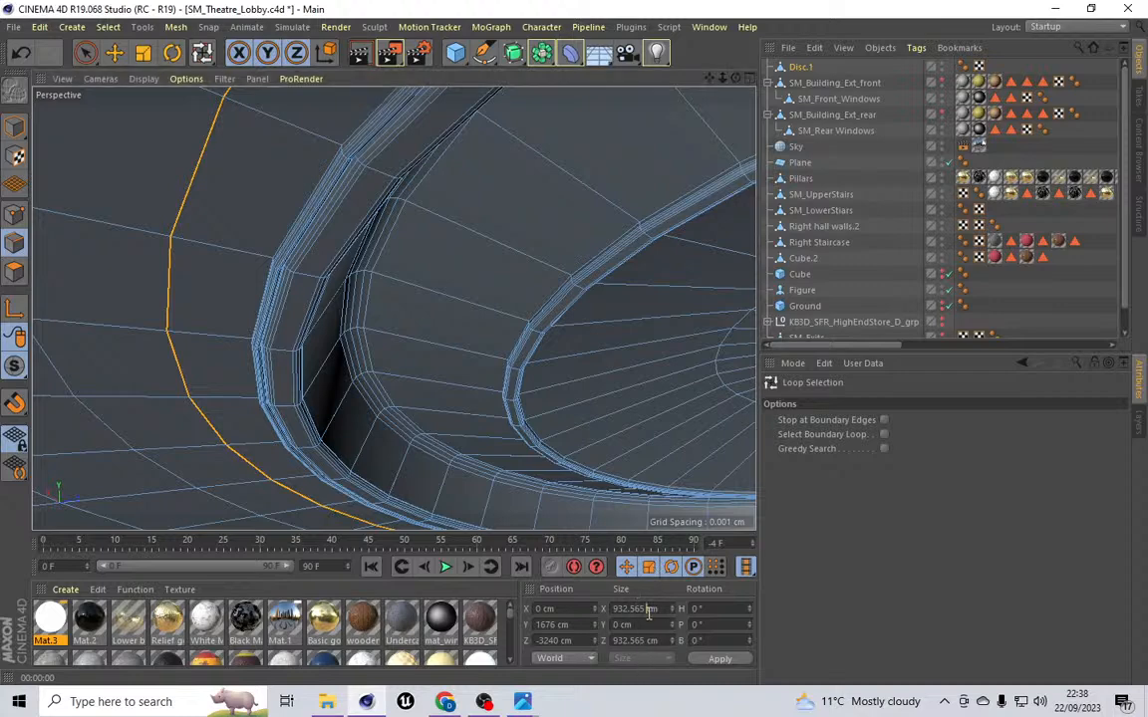
key("BackSpace")
type("0")
key("Return")
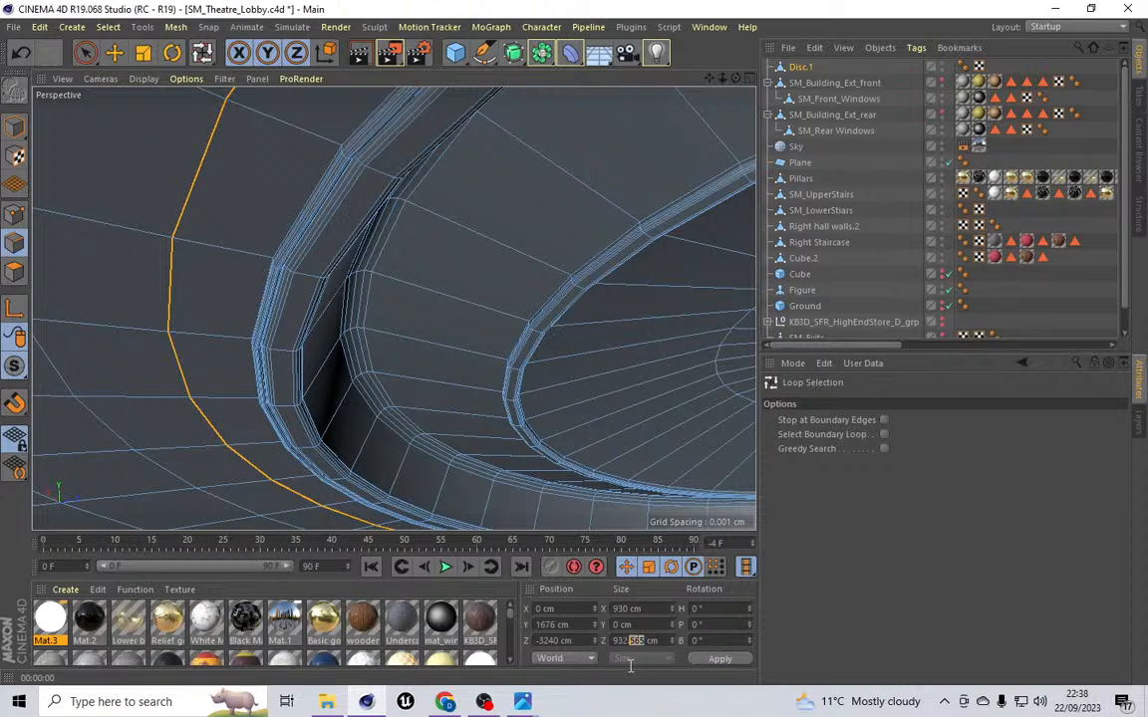
key("Return")
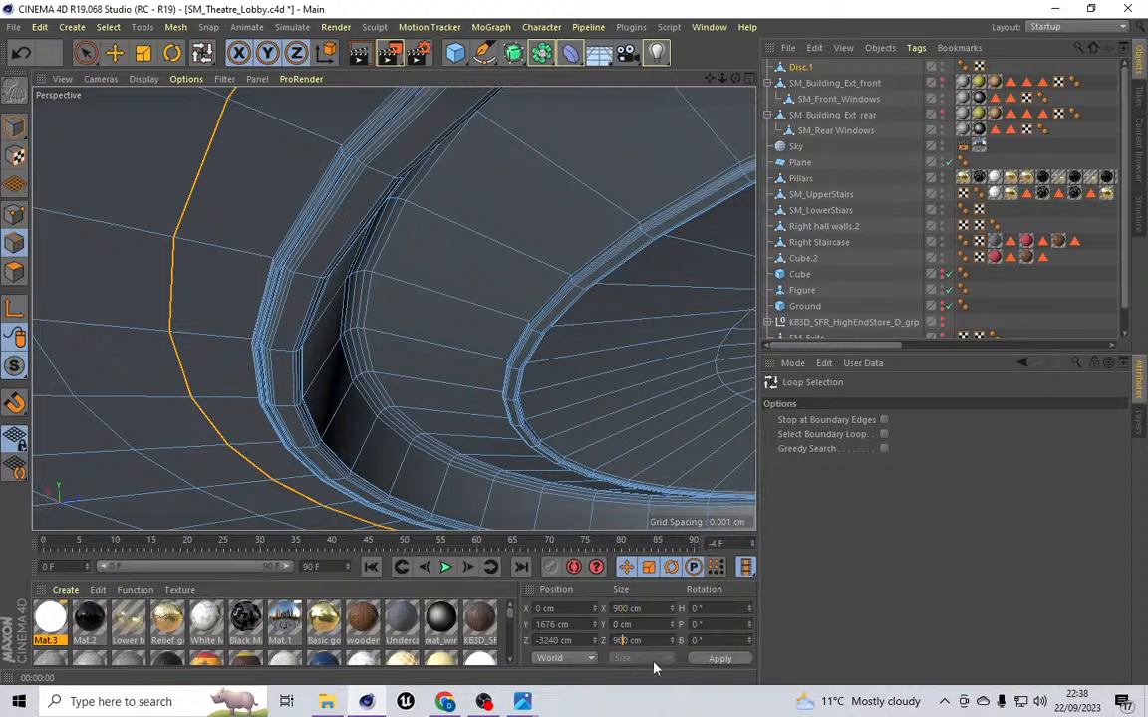
left_click(717, 660)
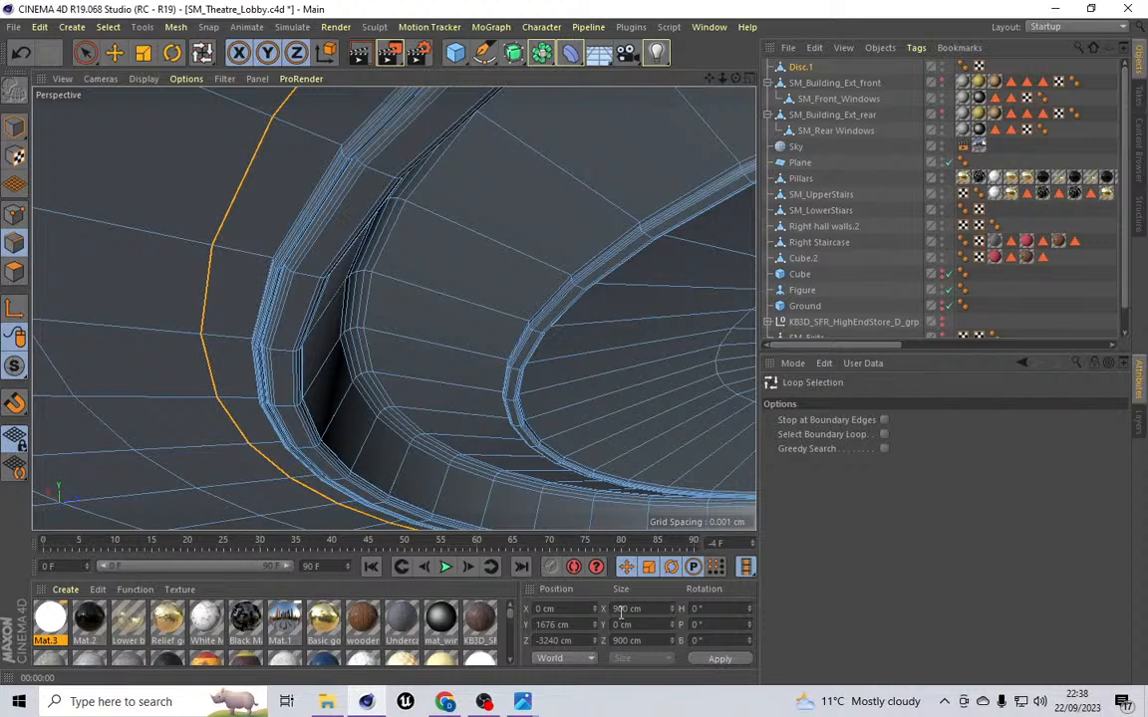
Step: Set the outer ceiling edge loop's X and Z size to 885 cm
left_click_drag(628, 612, 598, 612)
type("885")
left_click(719, 659)
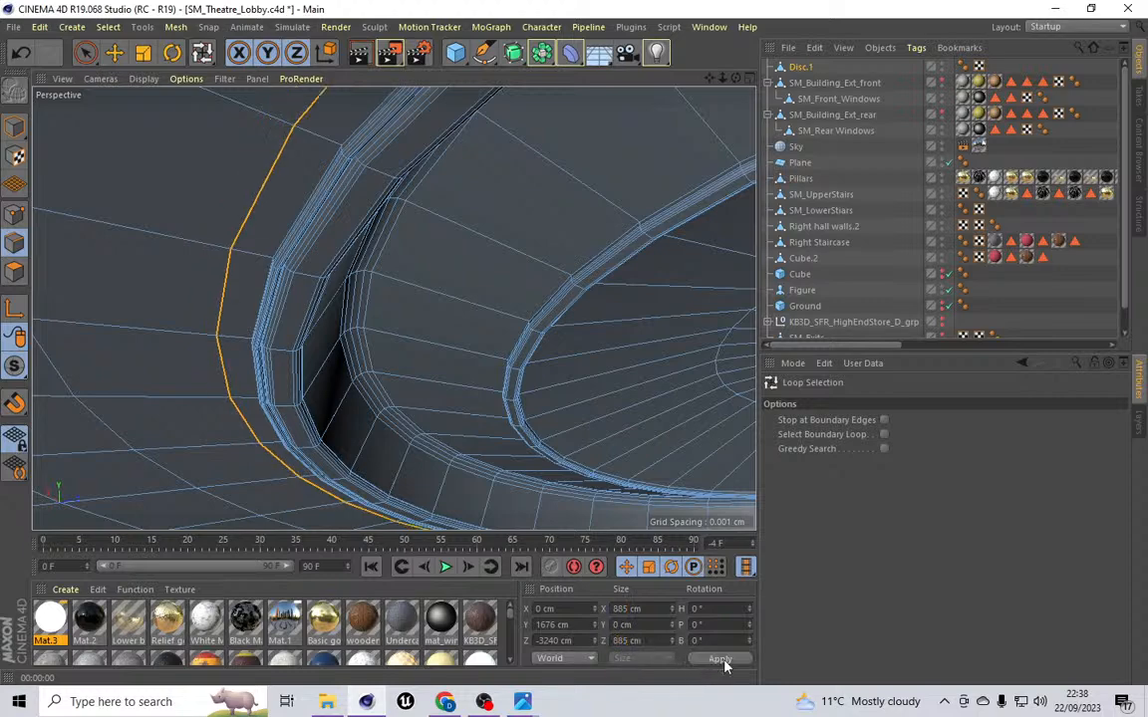
Step: Loop-select the ring of ceiling polygons just outside the bevelled rim
left_click(107, 26)
left_click(132, 67)
left_click(107, 27)
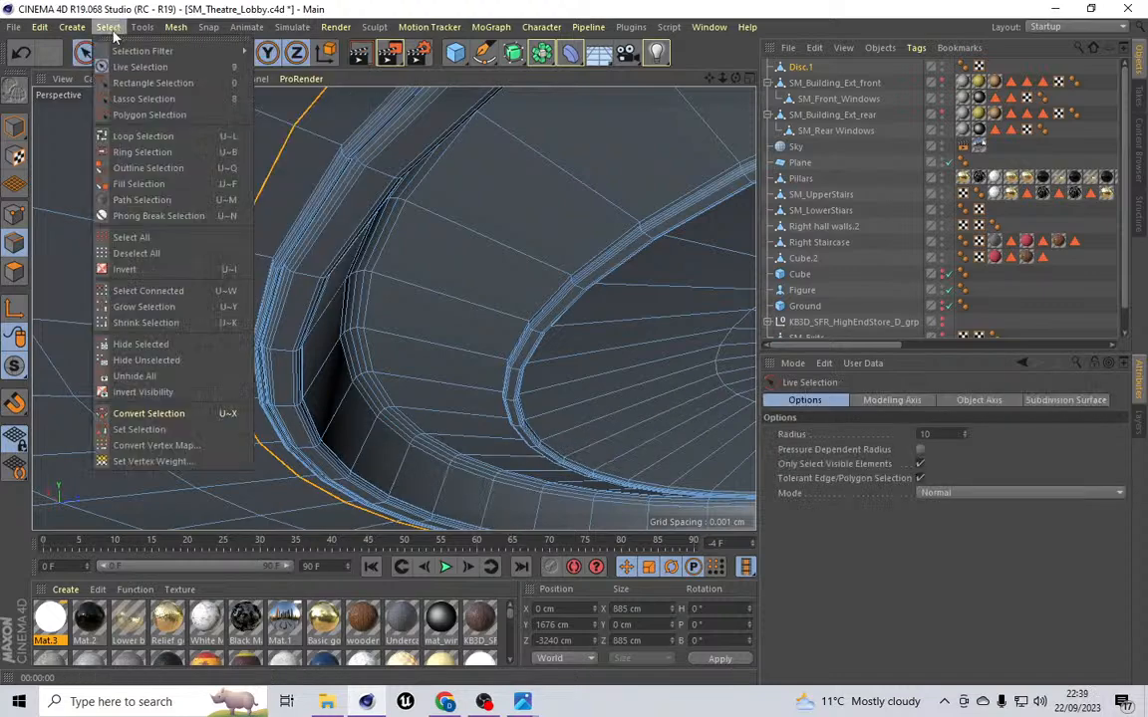
left_click(142, 136)
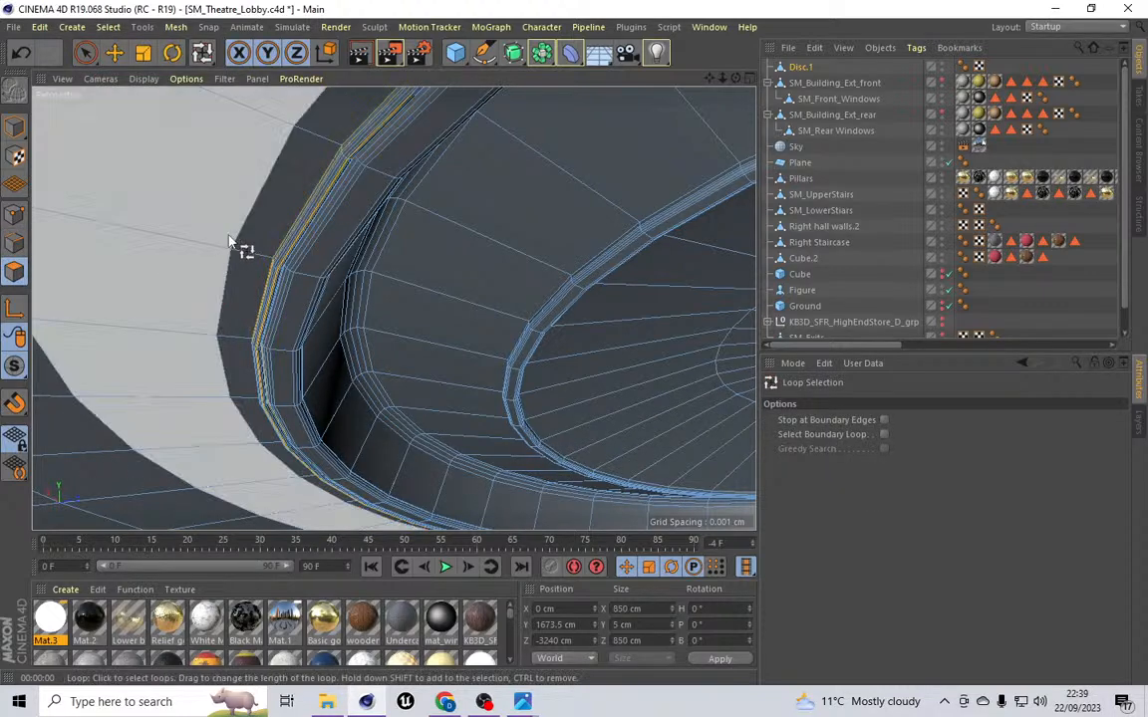
left_click(242, 257)
left_click(253, 259)
Step: Extrude the selected outer polygon ring with a -5 cm offset
left_click(176, 27)
mouse_move(191, 88)
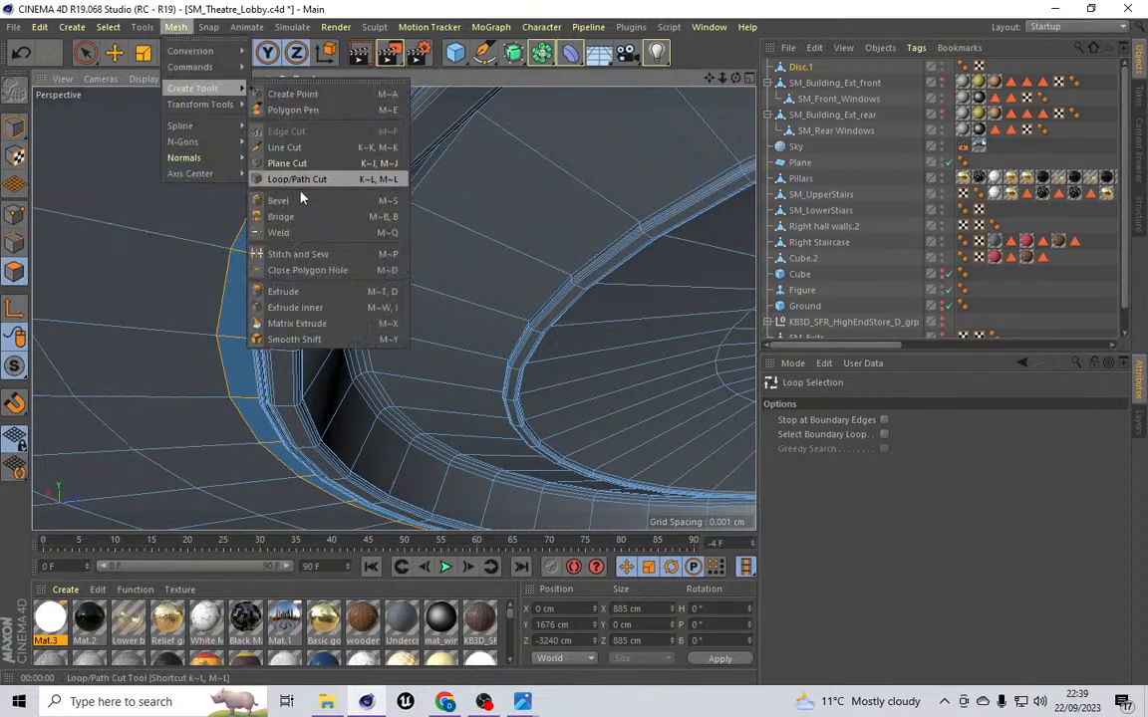
left_click(283, 291)
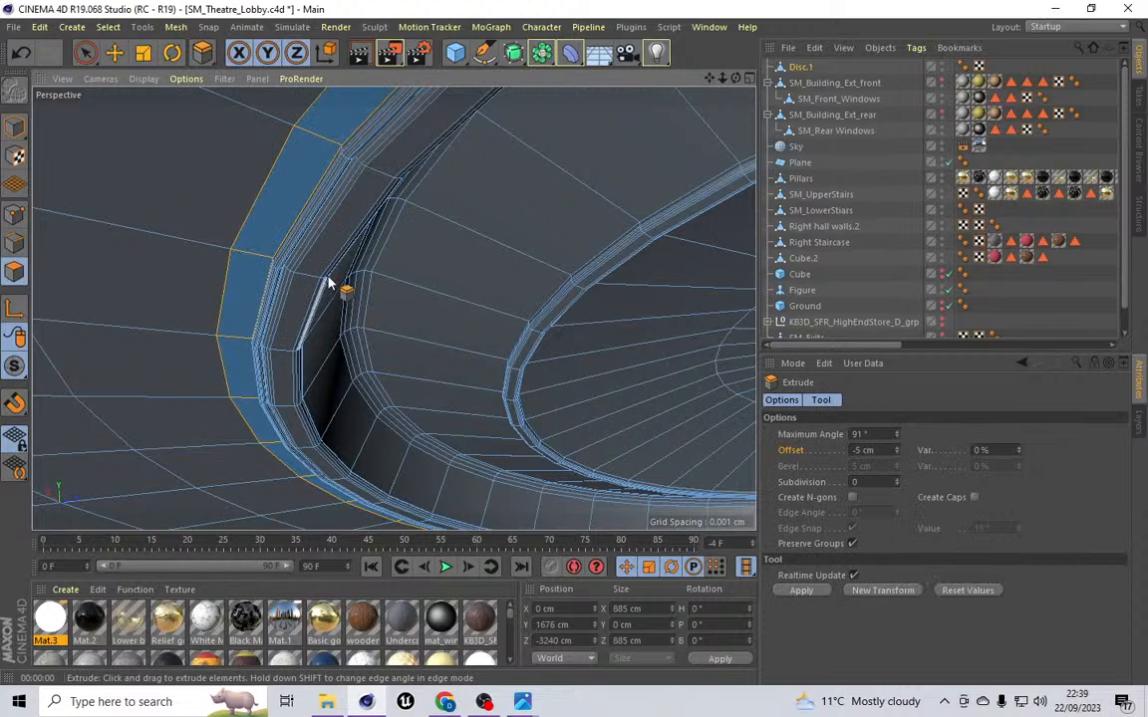
double_click(857, 453)
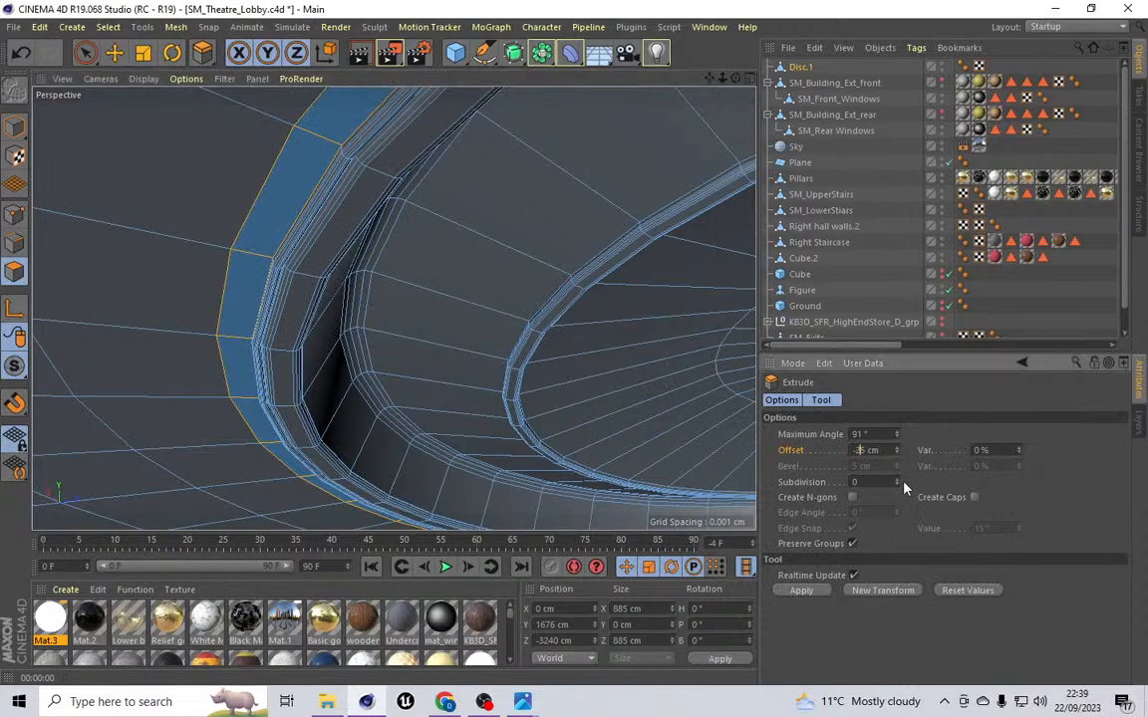
type("-15")
key("Return")
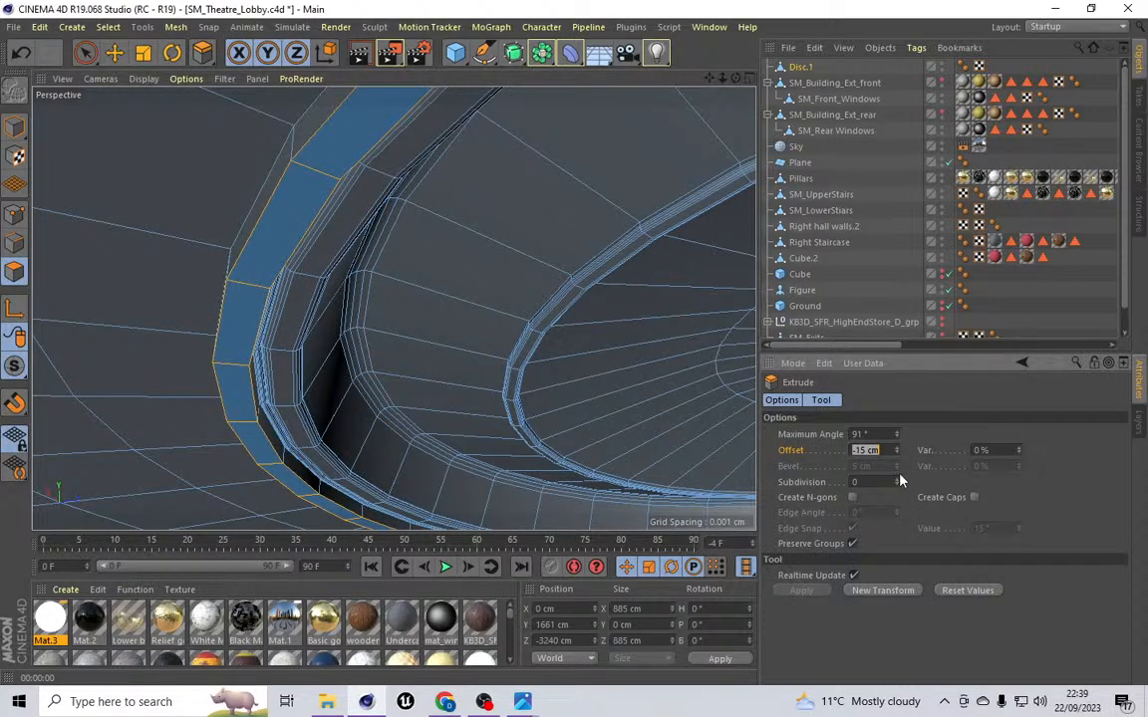
left_click_drag(735, 77, 392, 308)
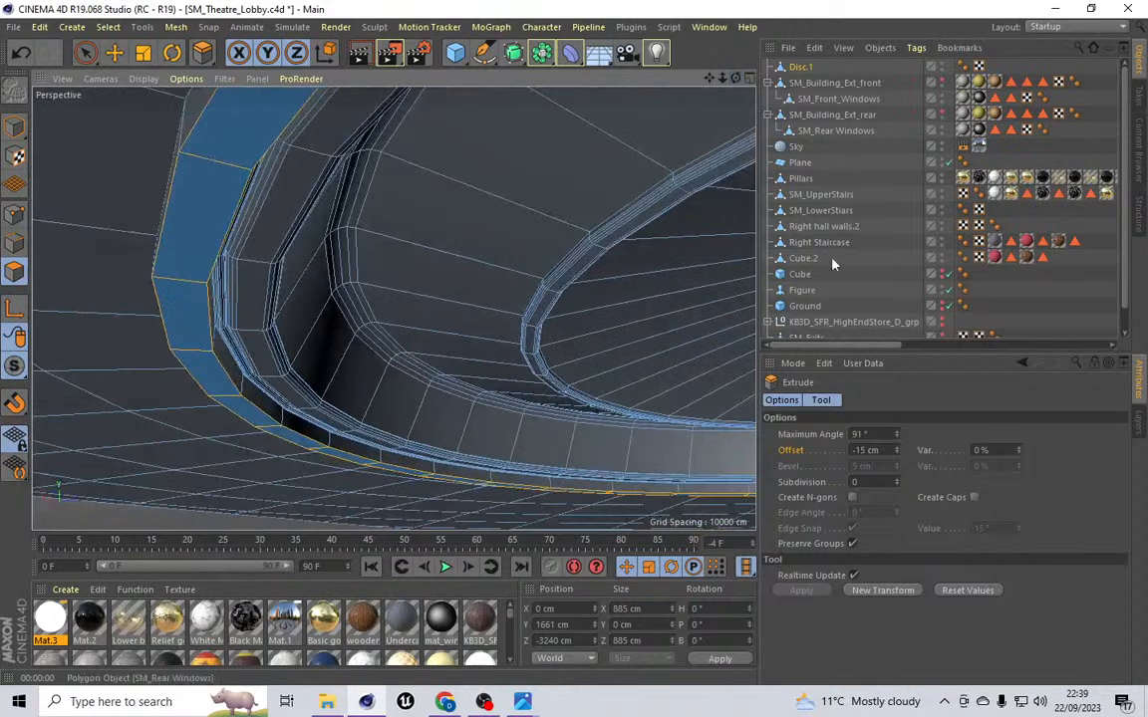
key("BackSpace")
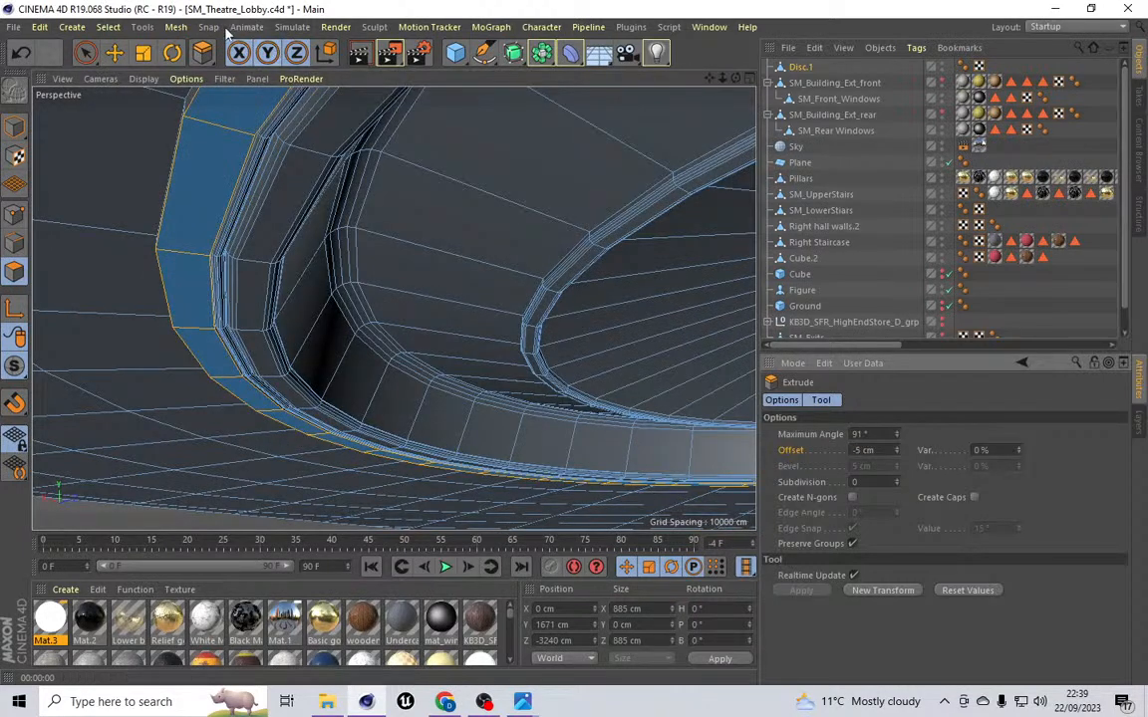
Step: Loop-select the corner edge loop of the newly extruded outer ring
left_click(9, 243)
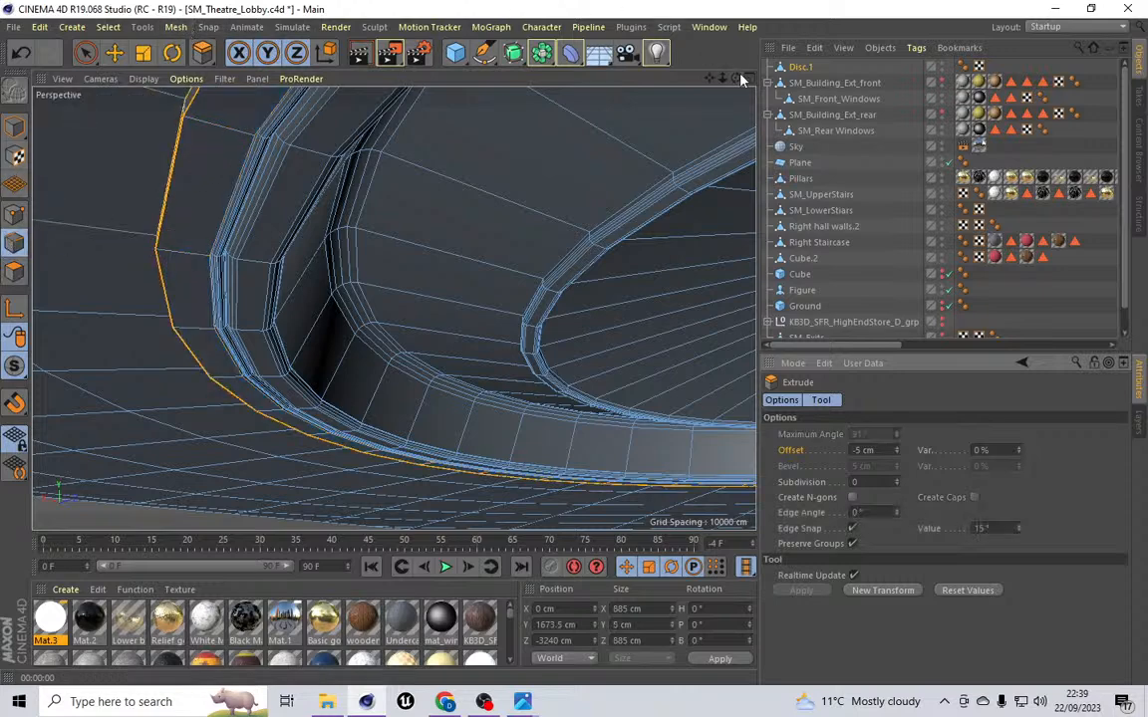
left_click_drag(739, 77, 736, 58)
scroll(152, 274, "up", 2)
scroll(153, 274, "up", 2)
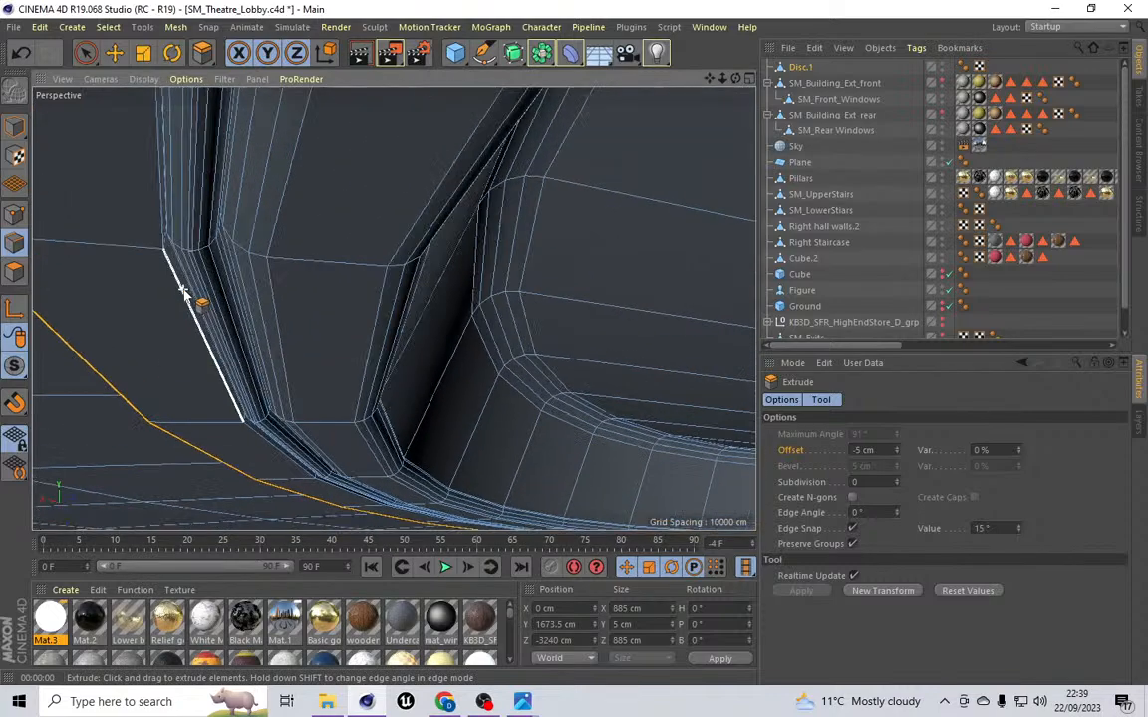
left_click(110, 27)
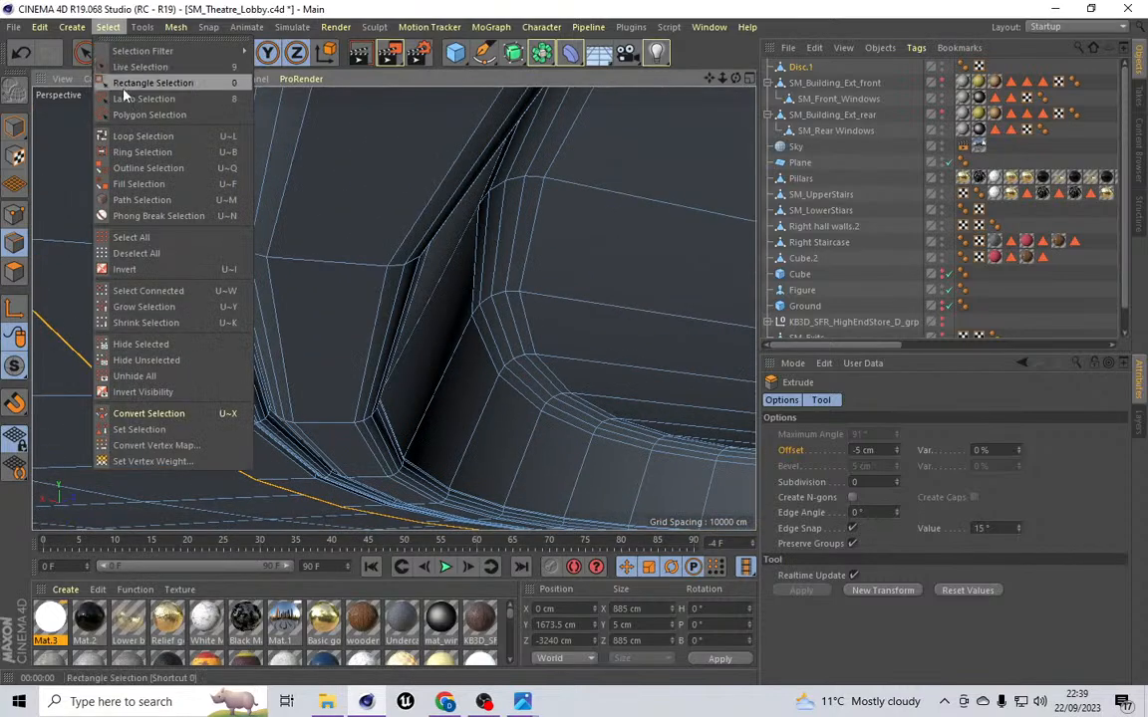
left_click(130, 132)
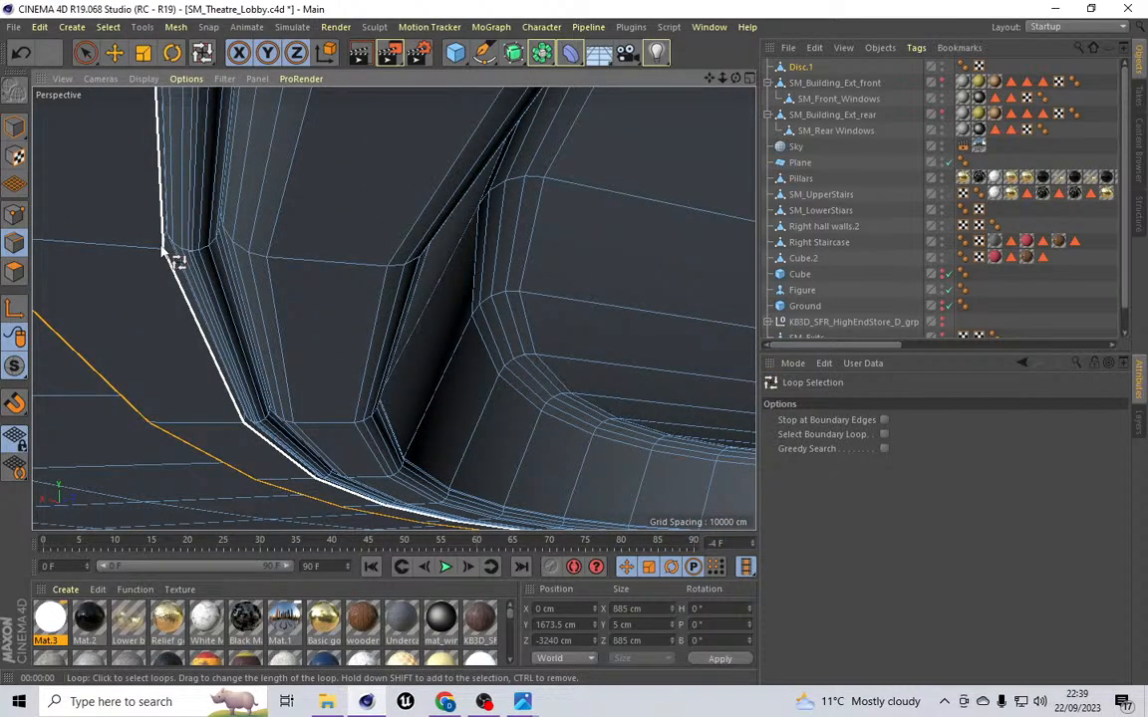
left_click(178, 249)
Step: Bevel the selected edge loop as a chamfer with a 4.5 cm offset and 3 subdivisions
left_click(176, 27)
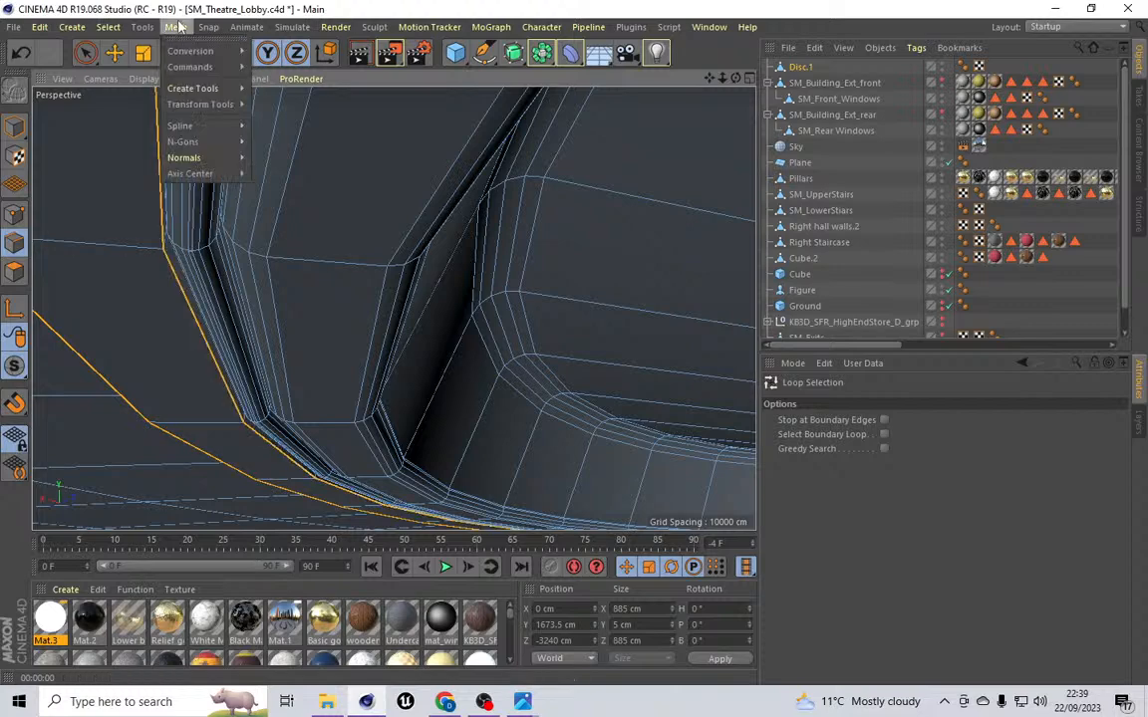
mouse_move(199, 70)
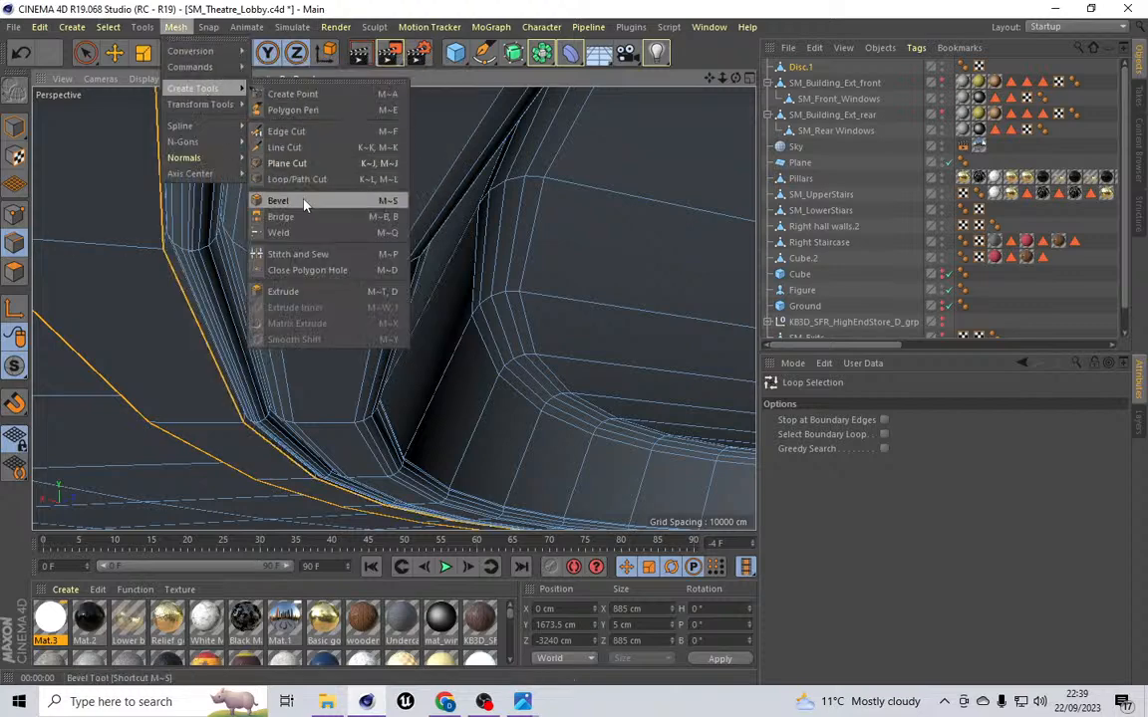
left_click(273, 179)
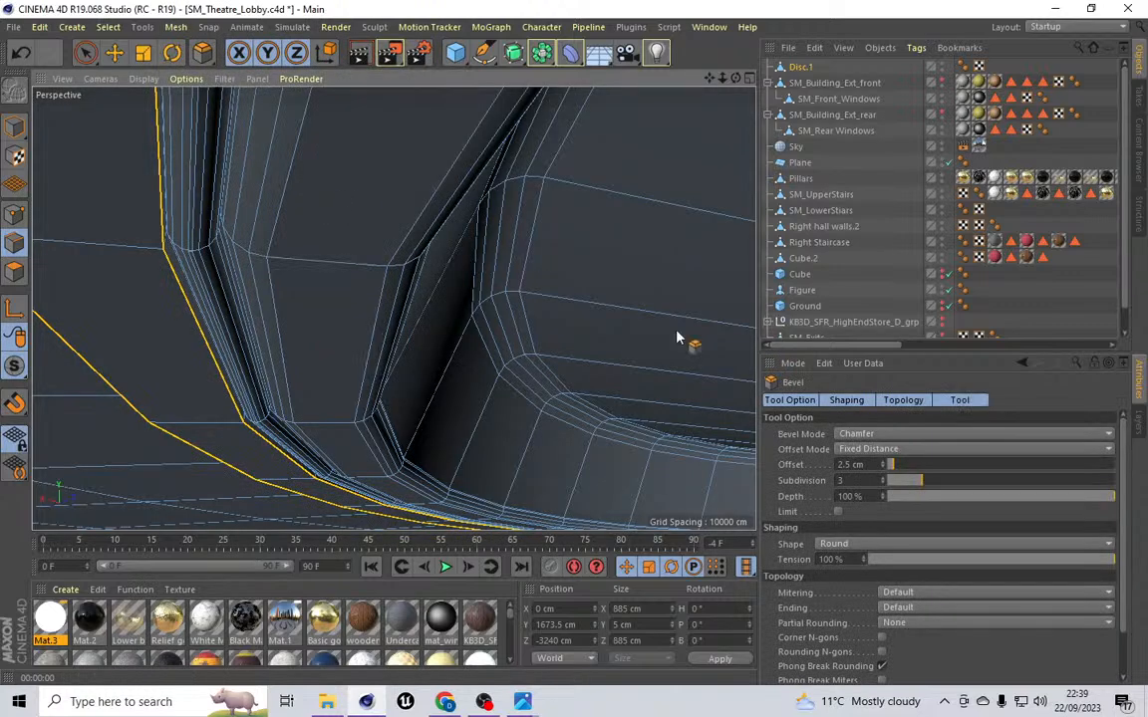
left_click(866, 464)
key("Return")
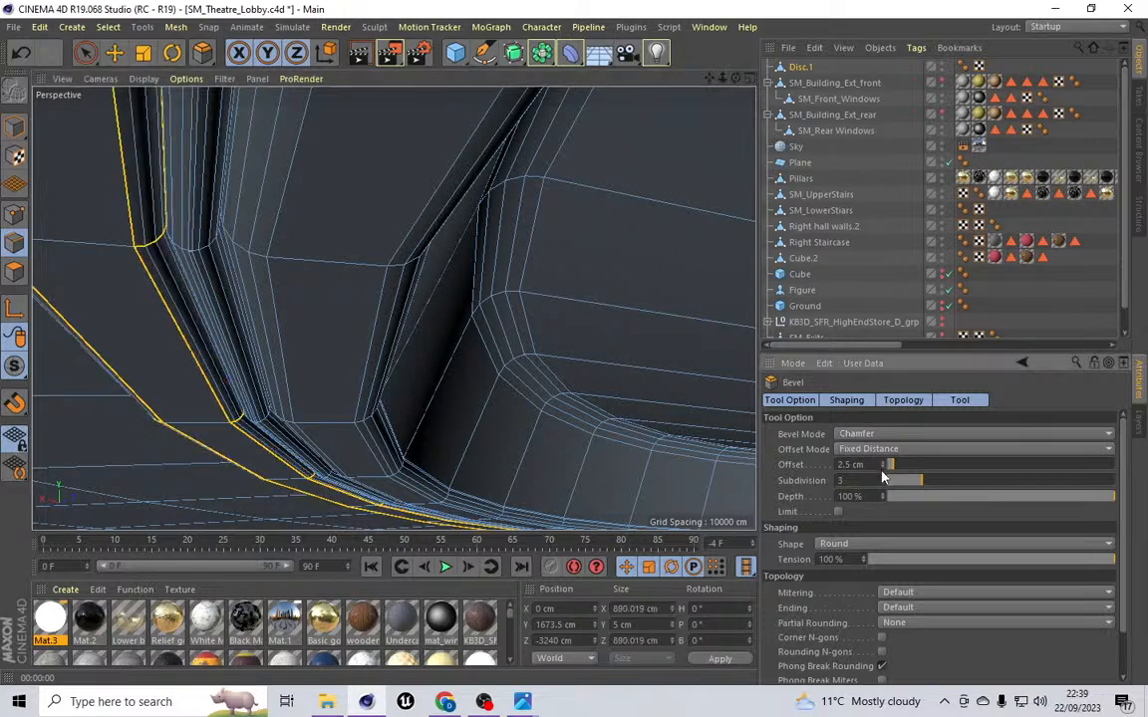
left_click(883, 462)
left_click(883, 462)
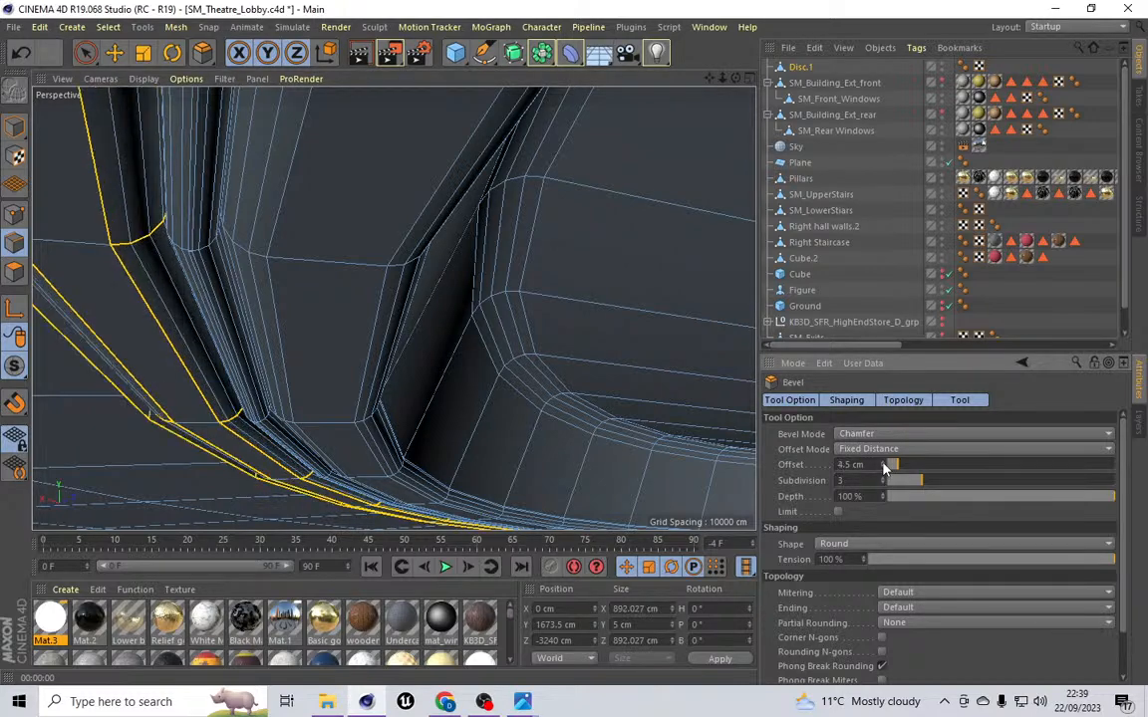
scroll(408, 286, "down", 2)
scroll(408, 286, "down", 5)
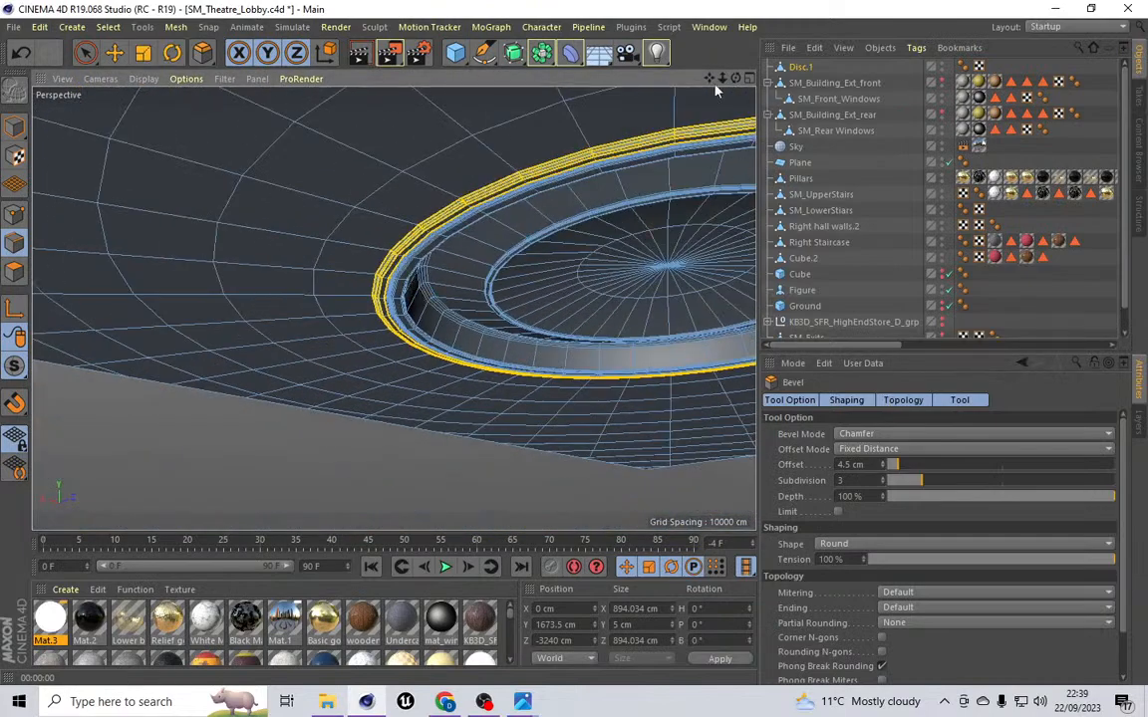
Step: Isolate the disc object with the MagicSolo plugin and frame it in the viewport
key("ctrl+shift+z")
key("ctrl+shift+z")
key("ctrl+shift+z")
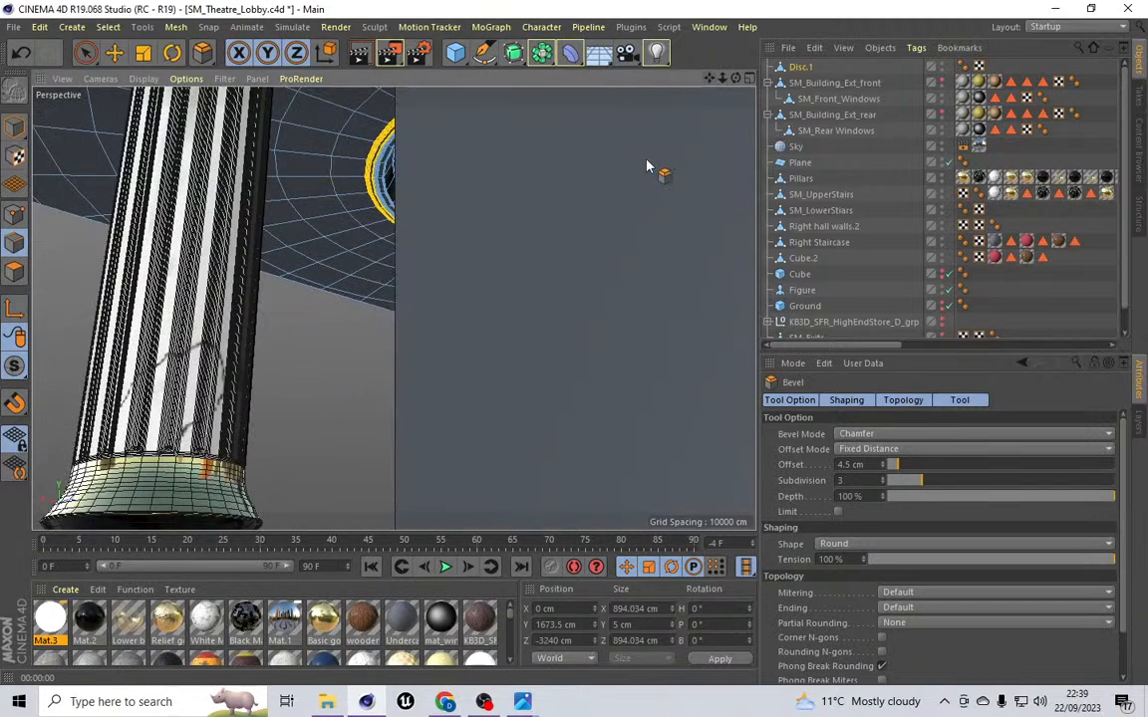
key("ctrl+shift+z")
key("ctrl+shift+z")
key("ctrl+shift+z")
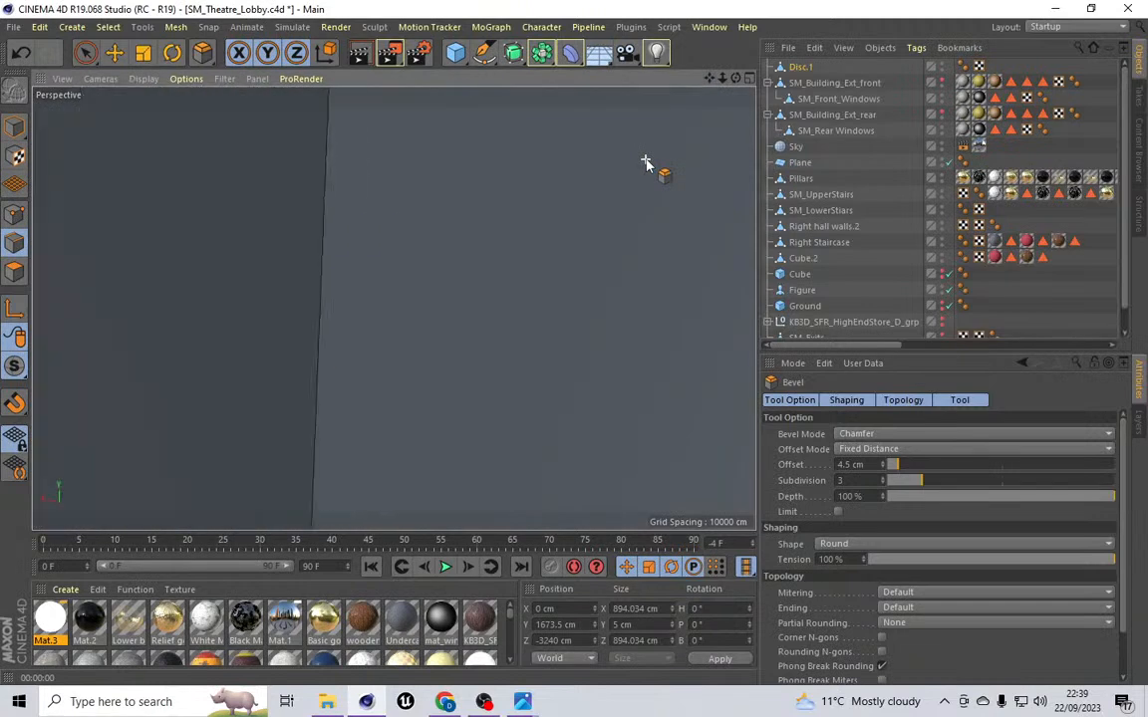
key("ctrl+shift+z")
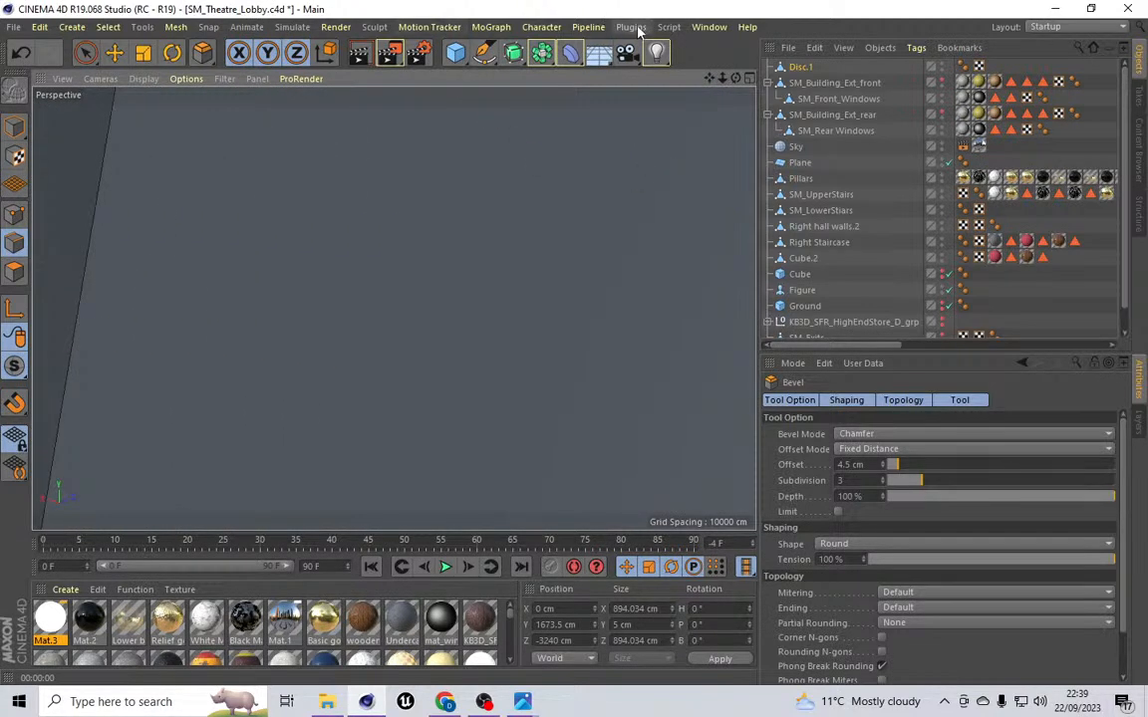
left_click(631, 27)
left_click(655, 88)
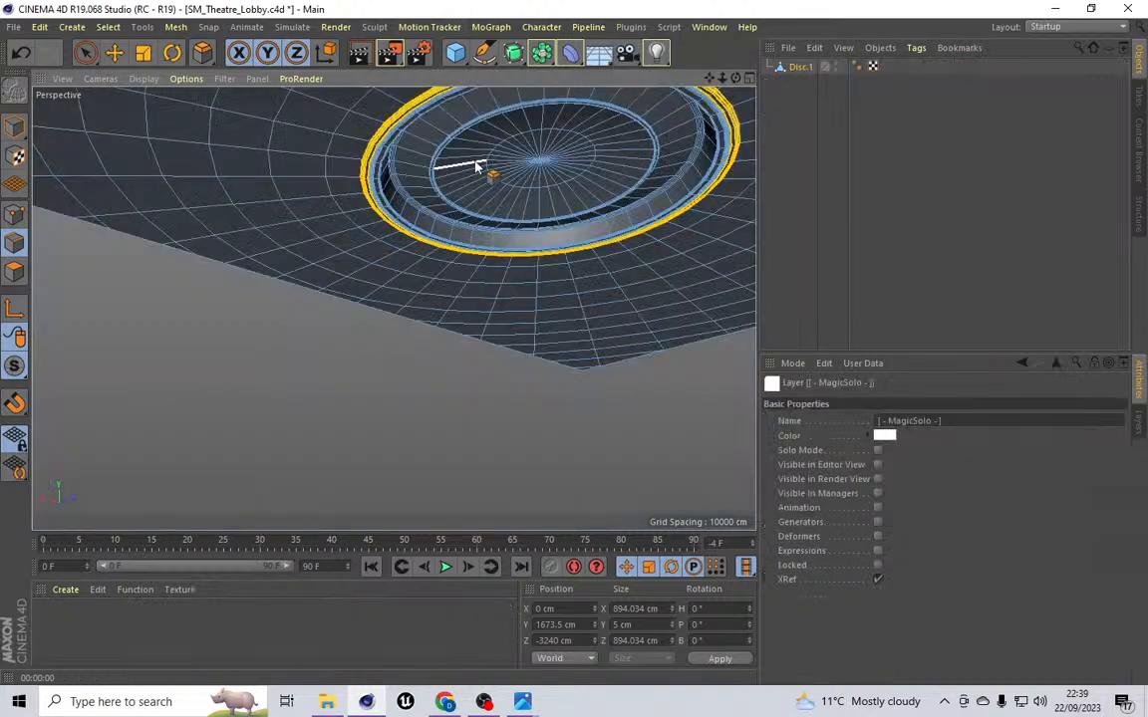
key("o")
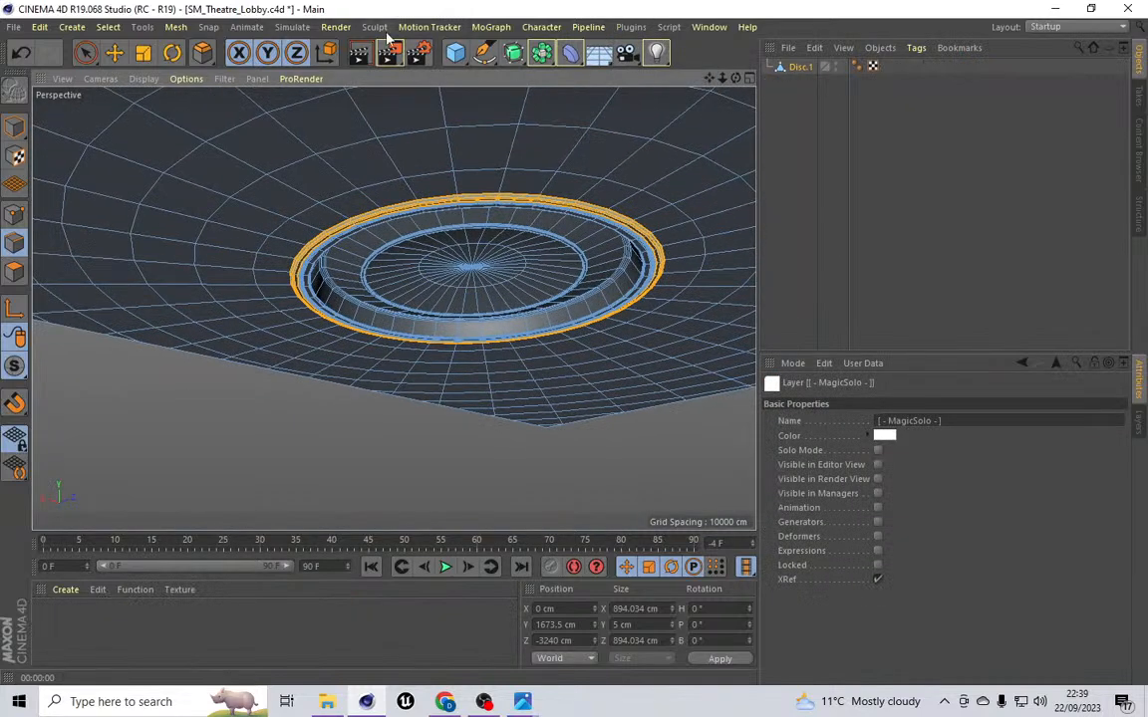
Step: Render the active view to preview the disc fixture
left_click(336, 27)
left_click(359, 51)
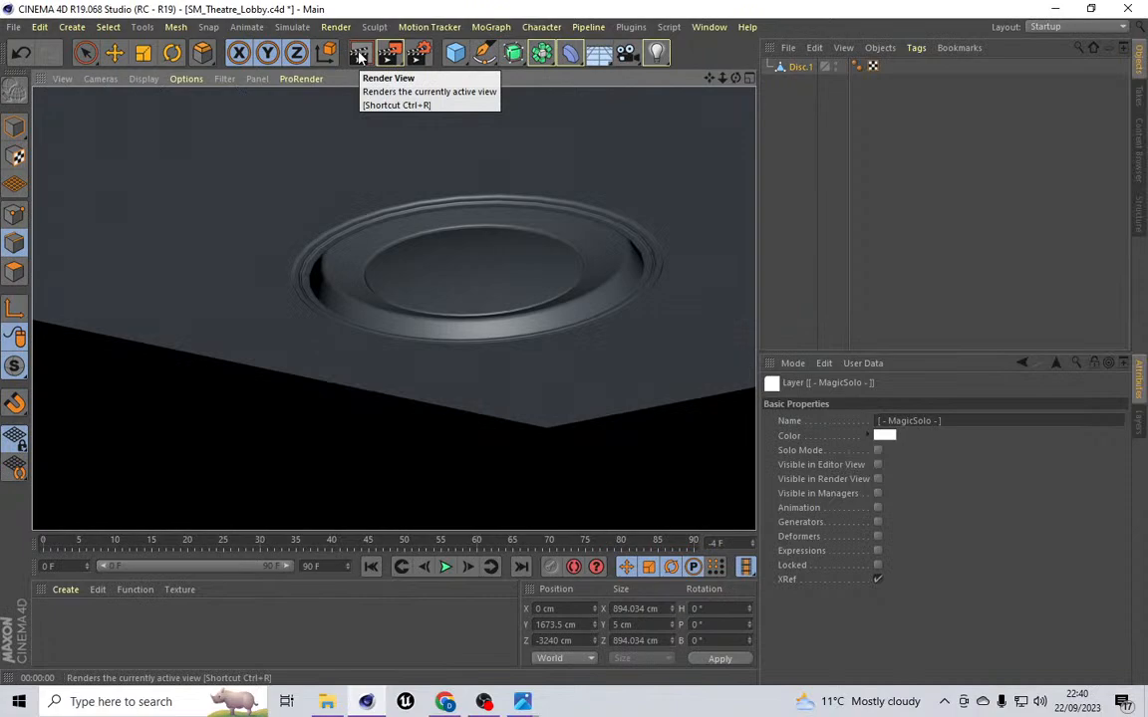
left_click(494, 263)
Step: Loop-select the central disc's inner polygon rings, including the centre fan
left_click_drag(736, 78, 354, 227)
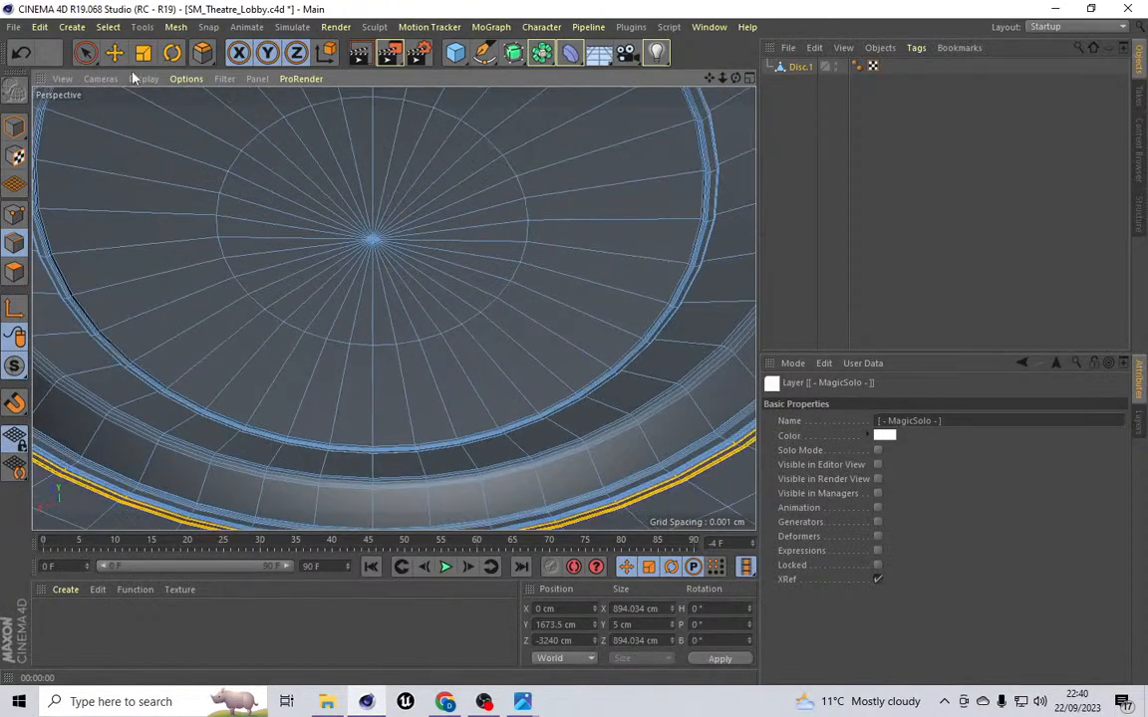
left_click(108, 27)
left_click(129, 62)
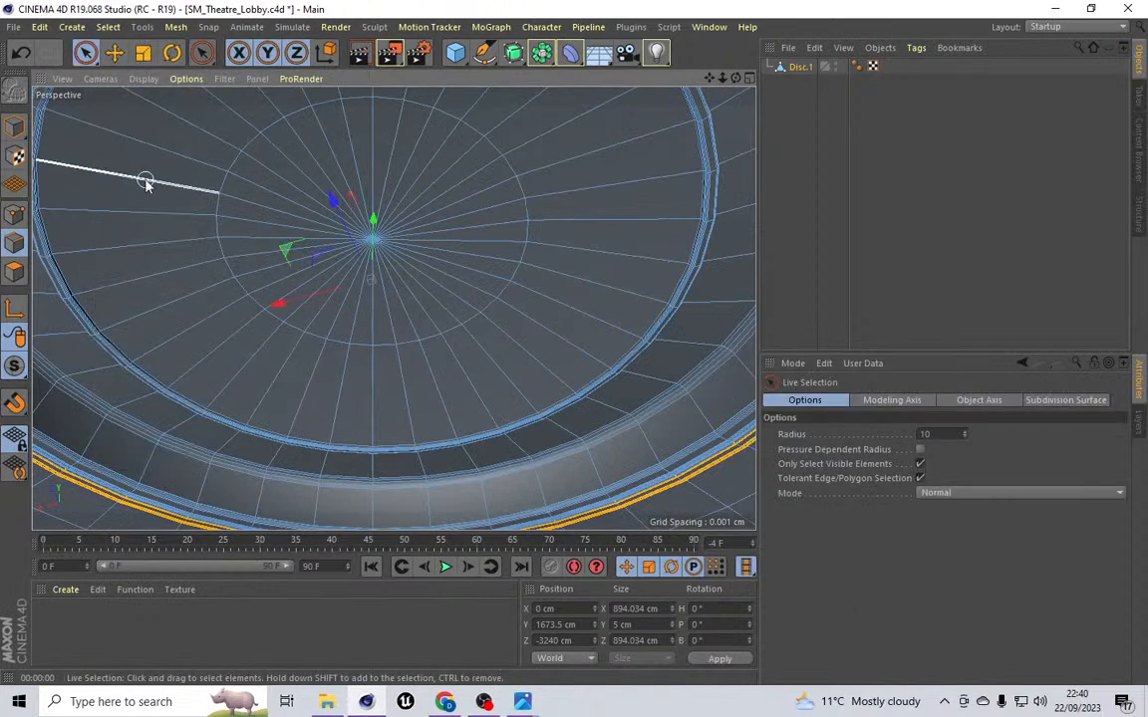
left_click(13, 270)
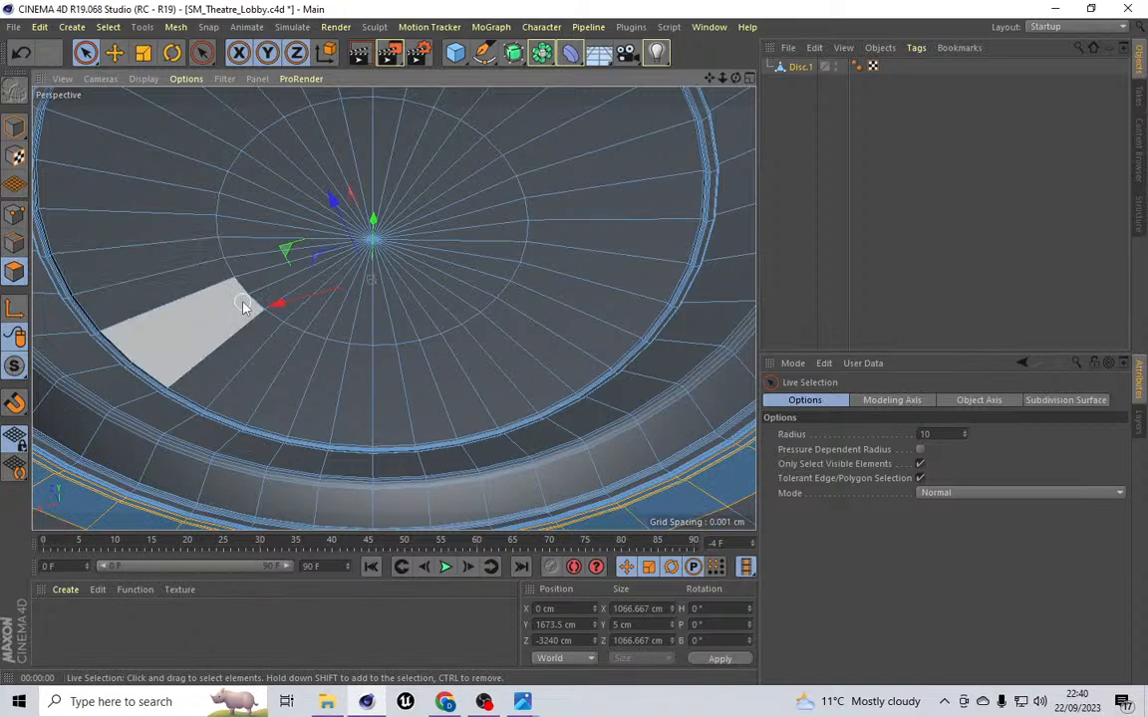
left_click(107, 27)
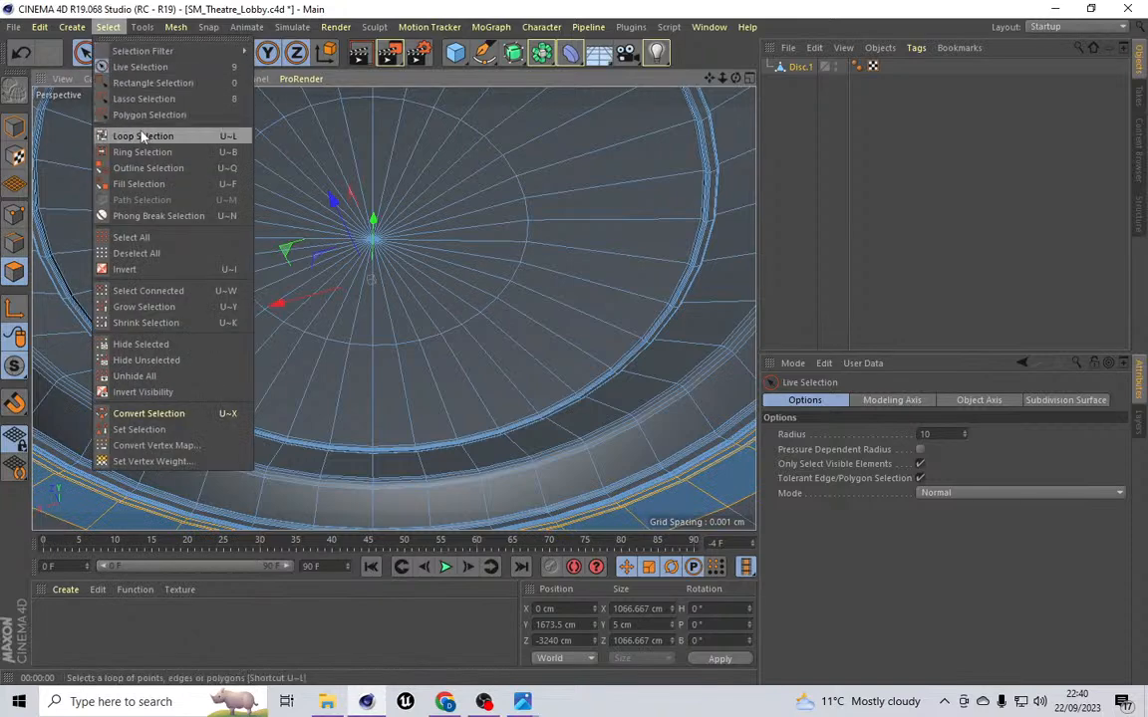
left_click(143, 135)
left_click(124, 204)
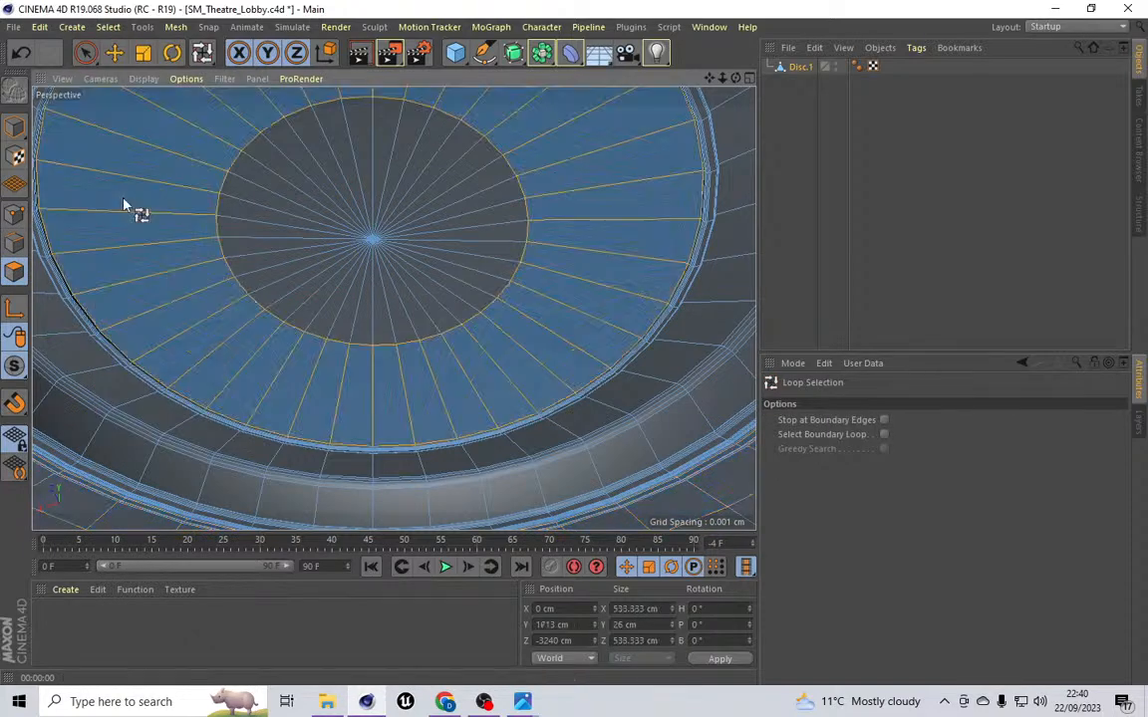
left_click(277, 205, "shift")
scroll(277, 205, "down", 4)
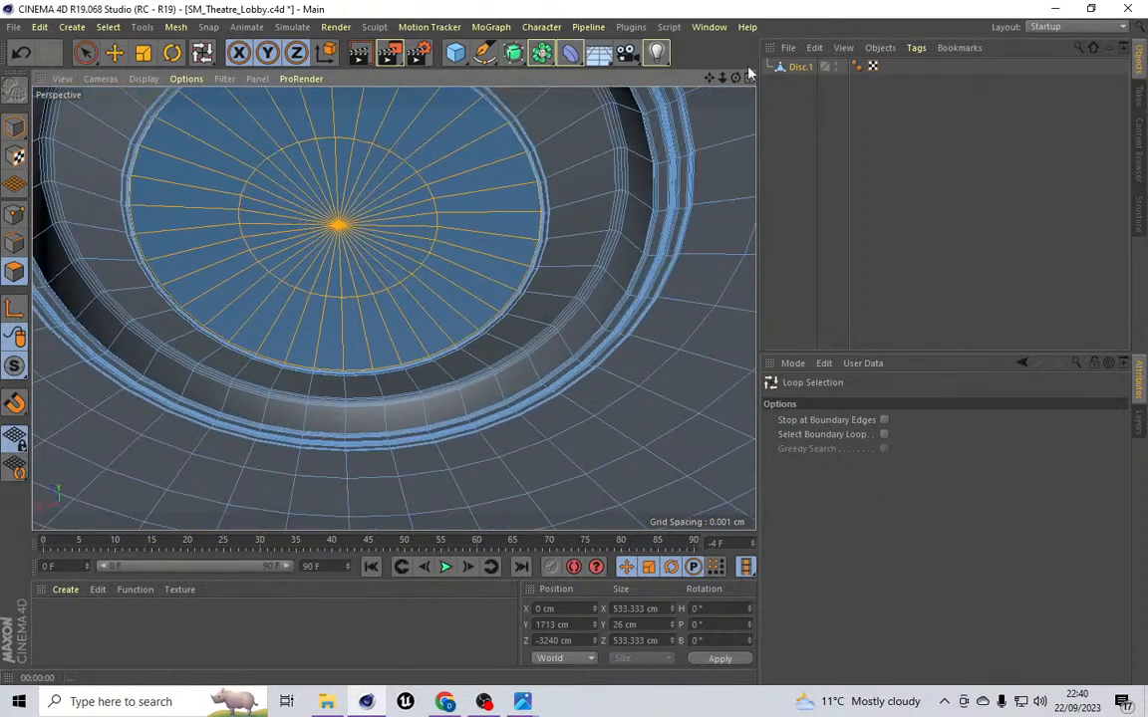
left_click_drag(735, 78, 741, 121)
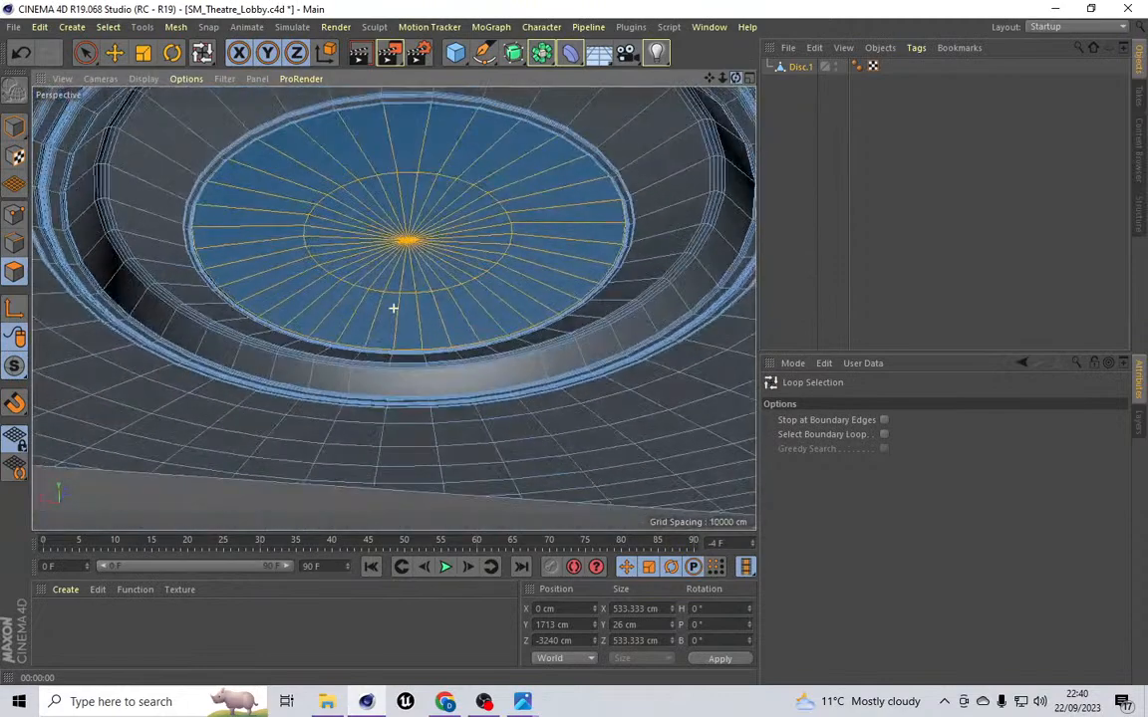
Step: Extrude the selected central disc polygons by 25 cm
left_click(176, 27)
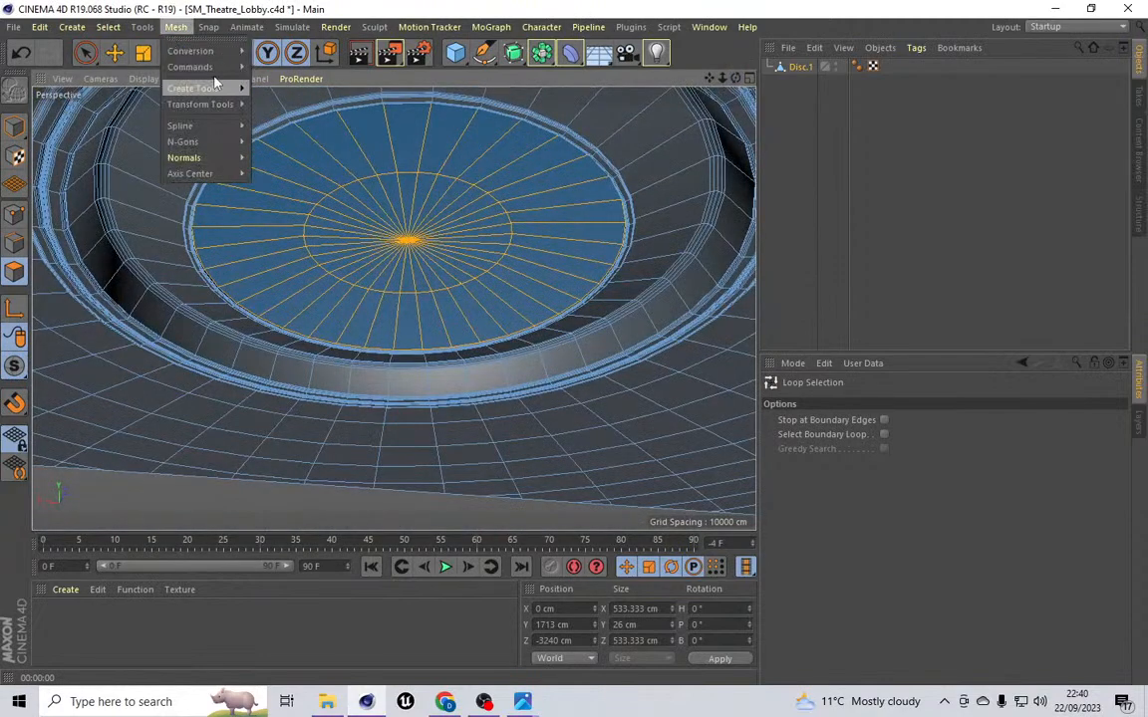
mouse_move(220, 89)
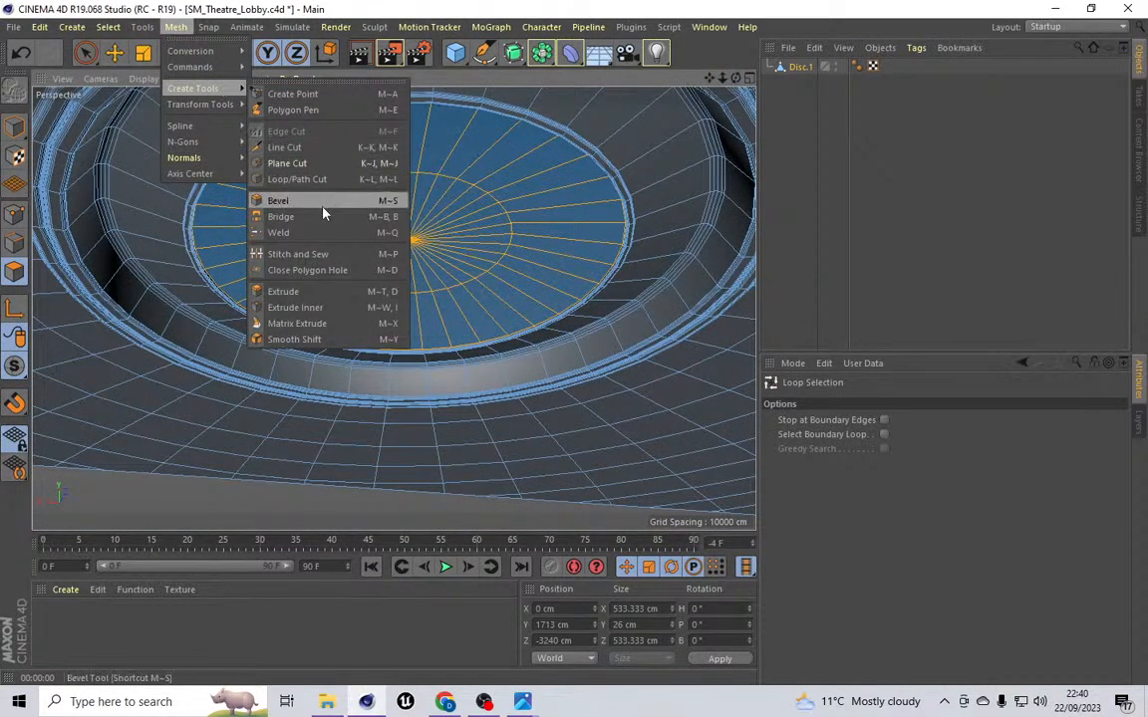
left_click(287, 291)
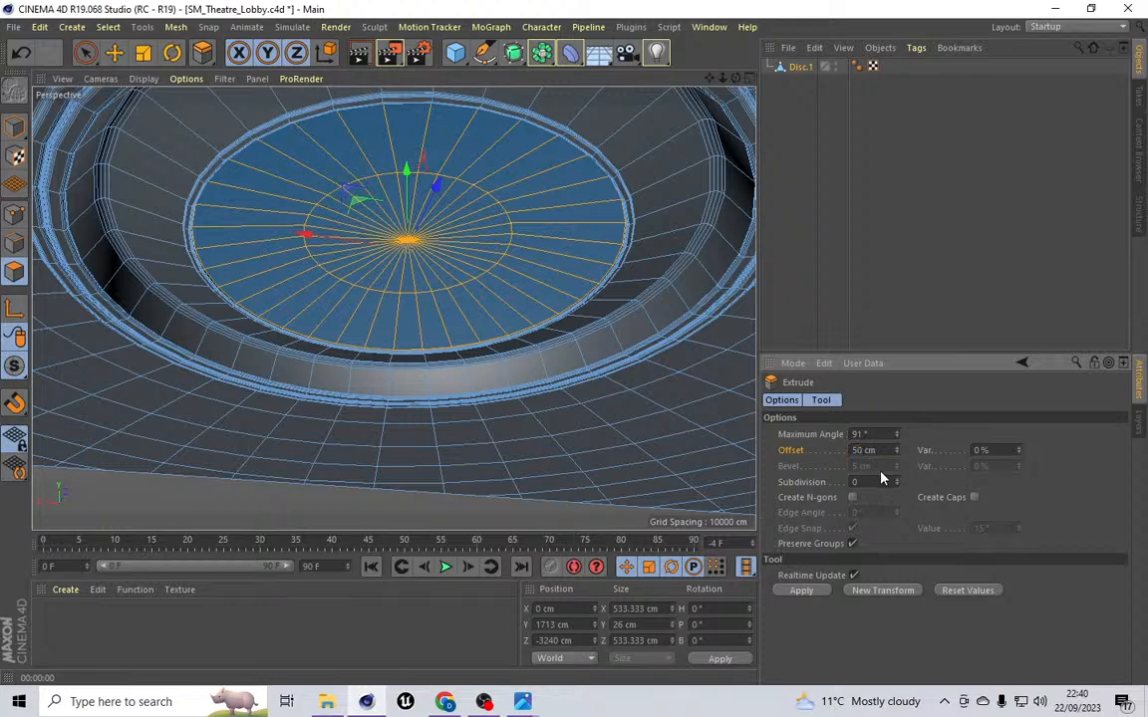
type("25")
key("Return")
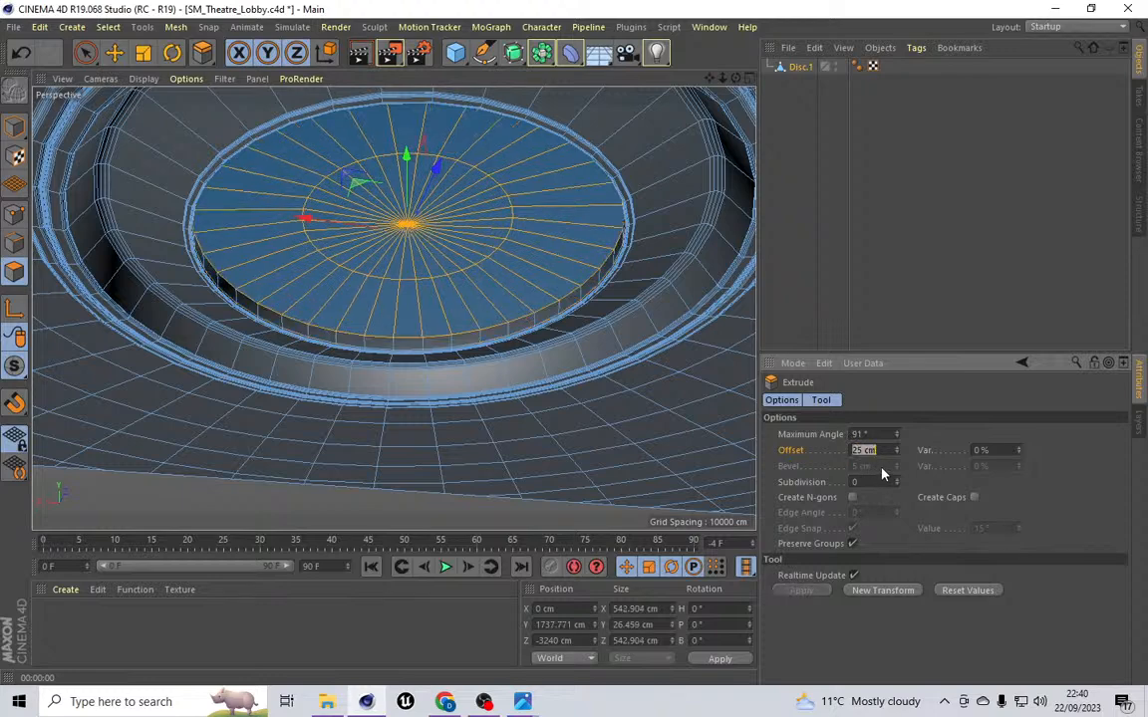
Step: Render the viewport to preview the extruded central disc
left_click_drag(736, 79, 393, 308)
scroll(407, 309, "down", 3)
scroll(406, 308, "down", 2)
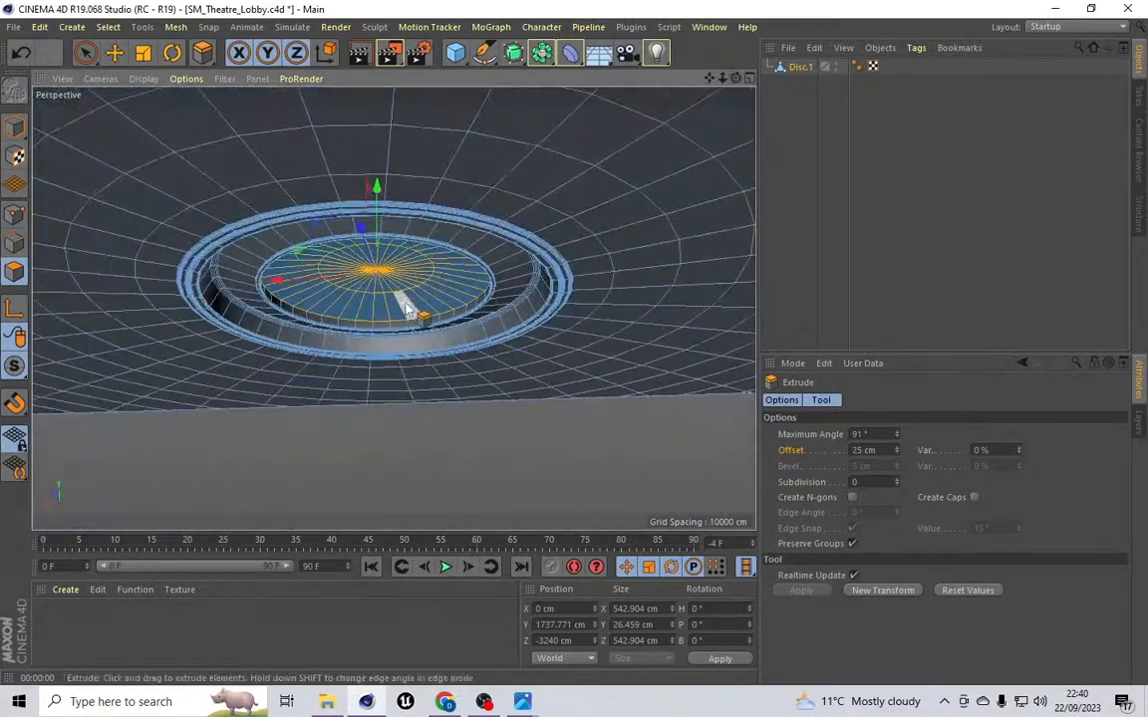
left_click(336, 27)
left_click(343, 51)
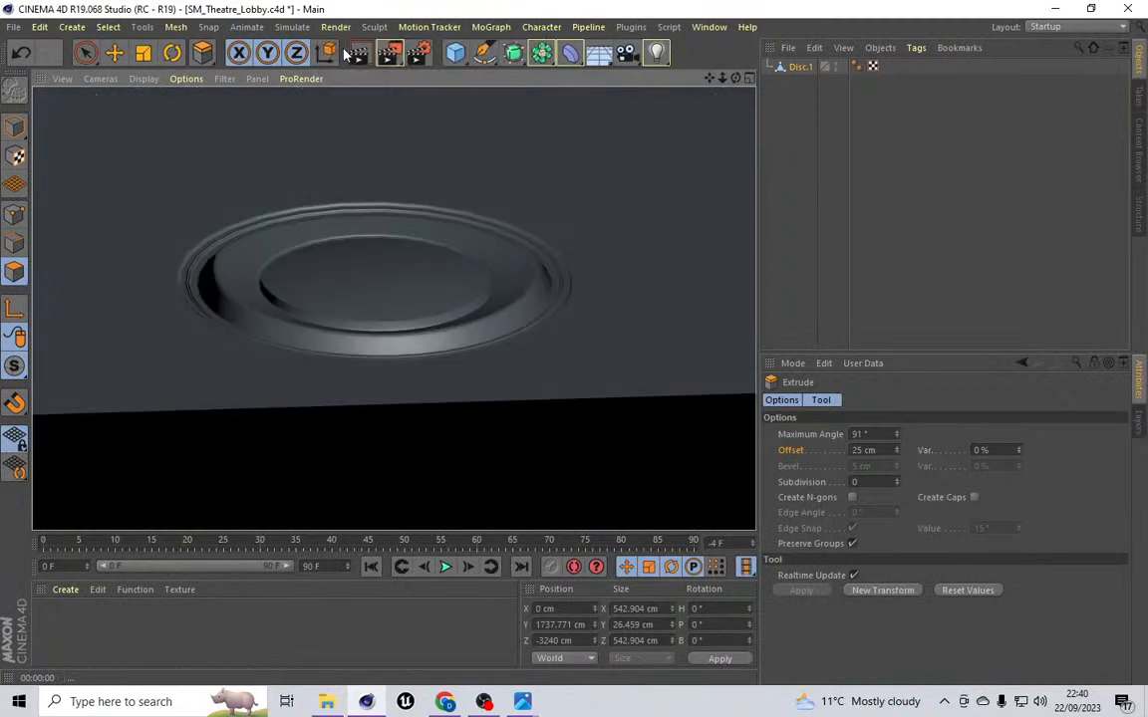
Step: Switch to the top view and paint-select ceiling polygons in the area above and right of the disc
left_click_drag(735, 82, 394, 308)
scroll(327, 256, "down", 5)
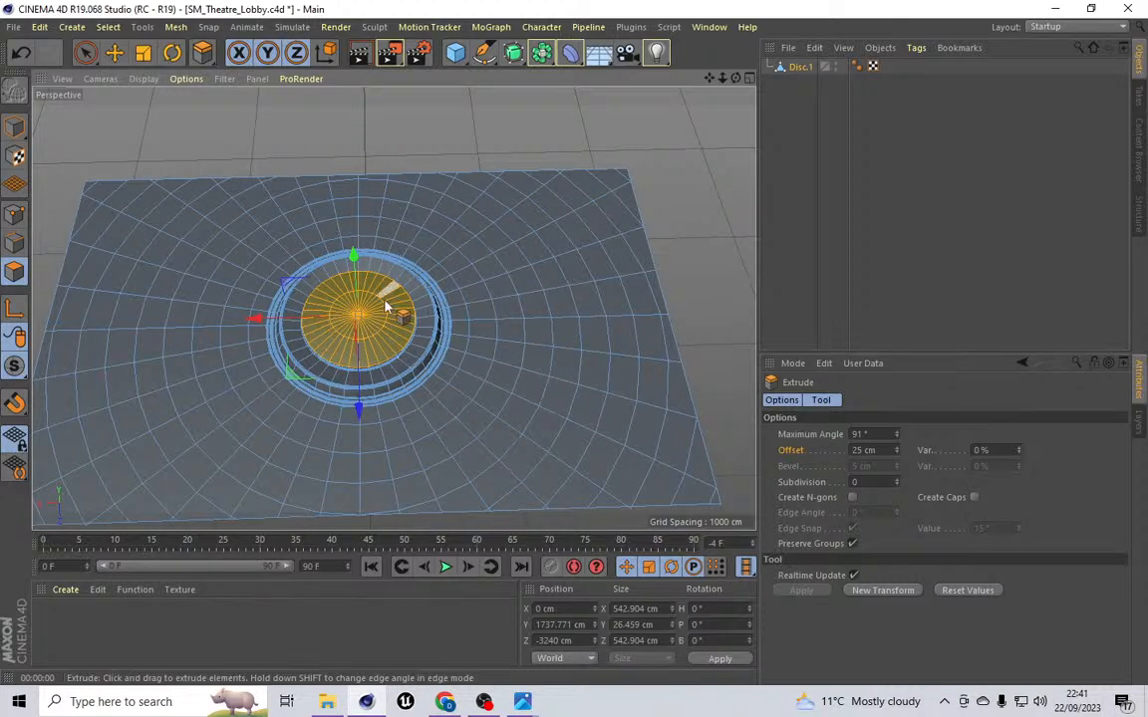
left_click(99, 79)
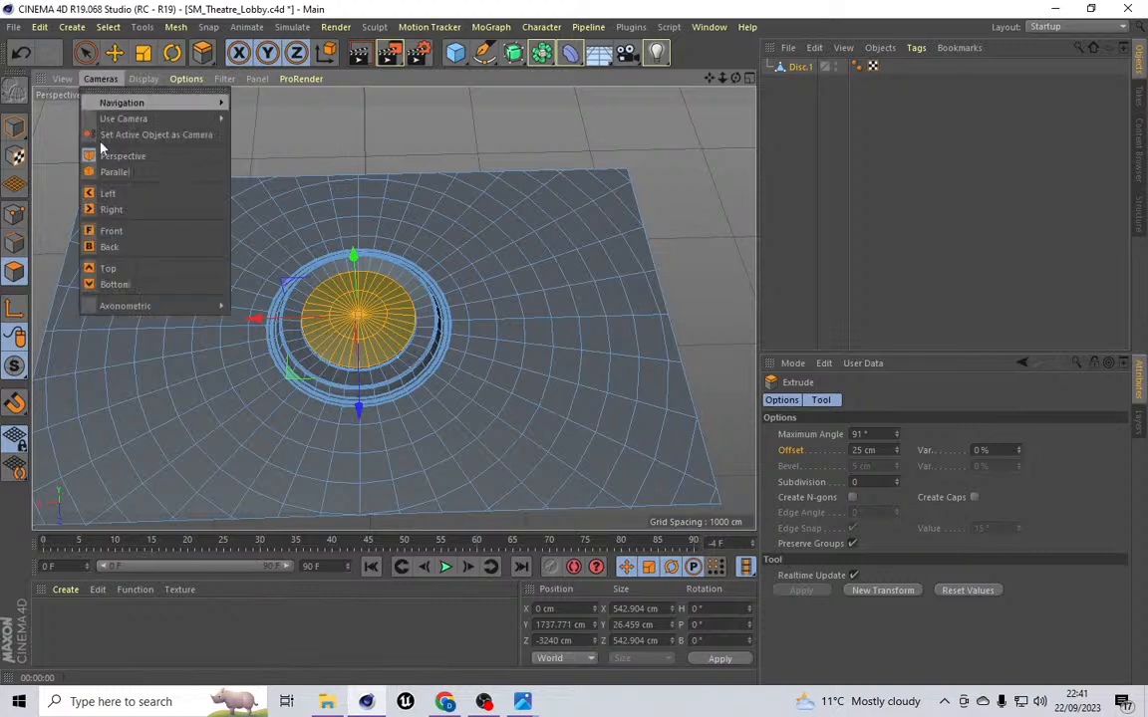
left_click(107, 268)
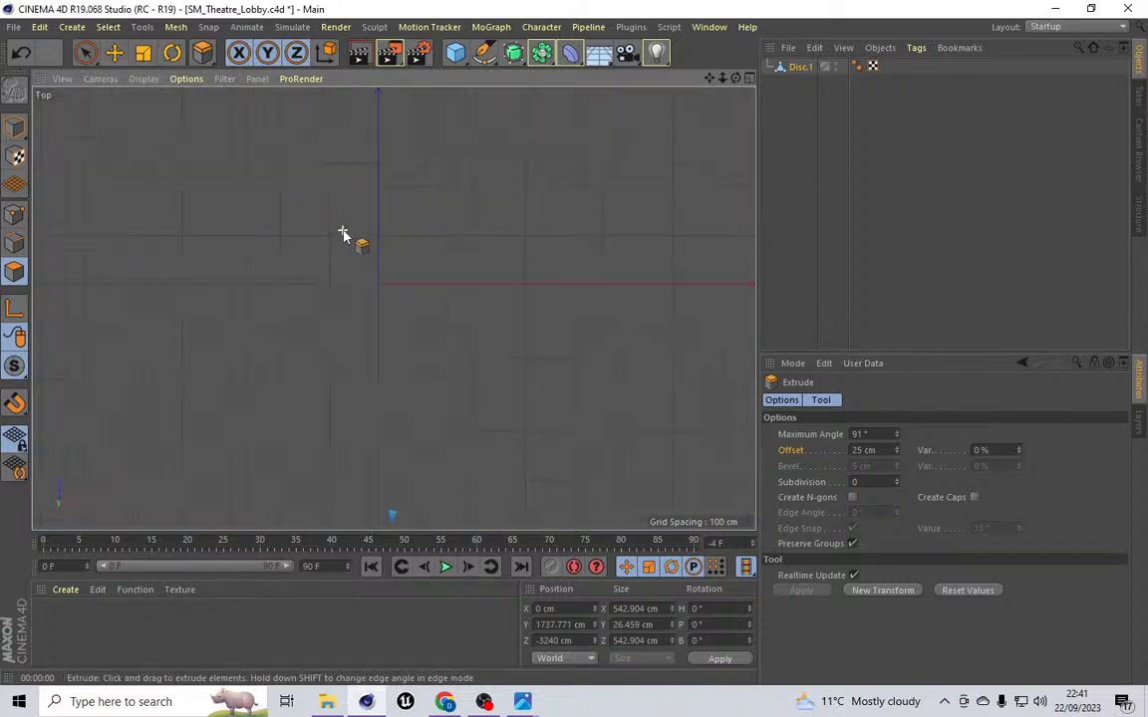
scroll(343, 233, "down", 5)
scroll(332, 327, "up", 10)
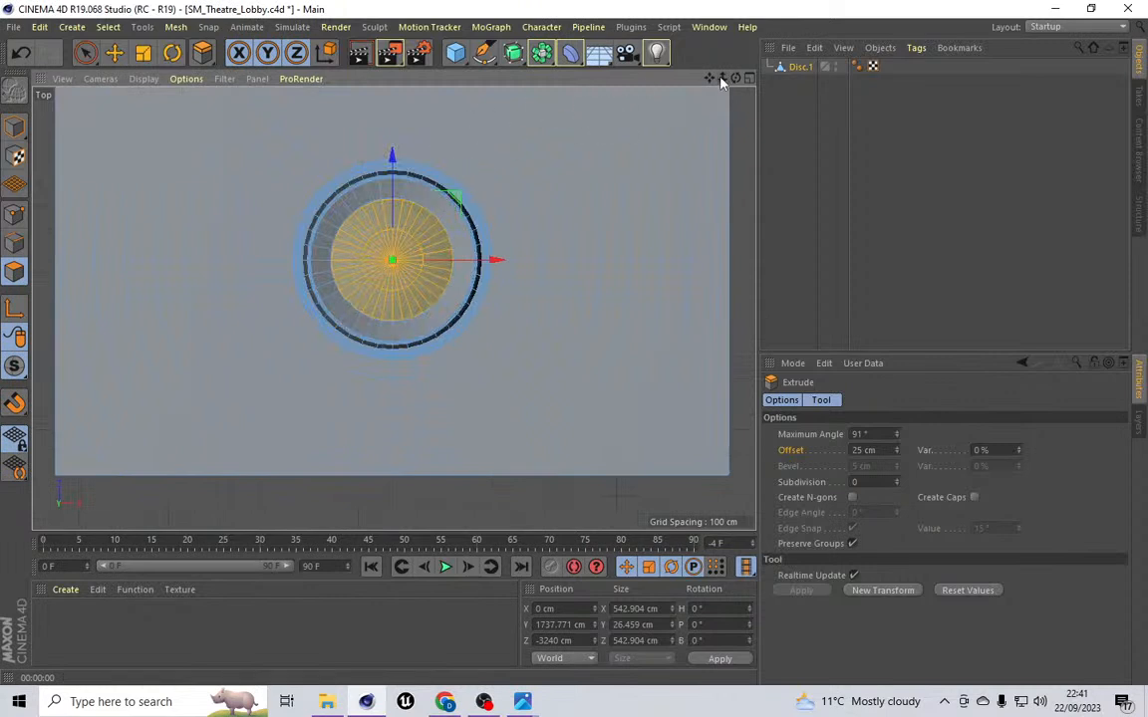
left_click_drag(710, 78, 672, 209)
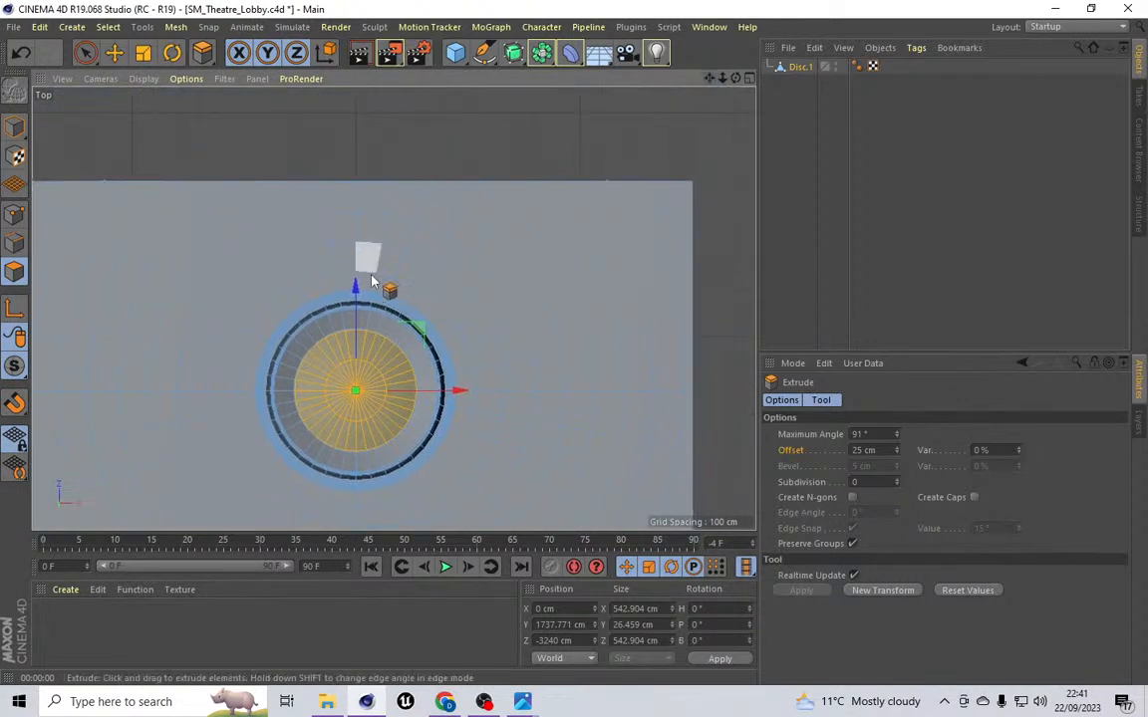
scroll(379, 269, "up", 3)
scroll(378, 271, "up", 3)
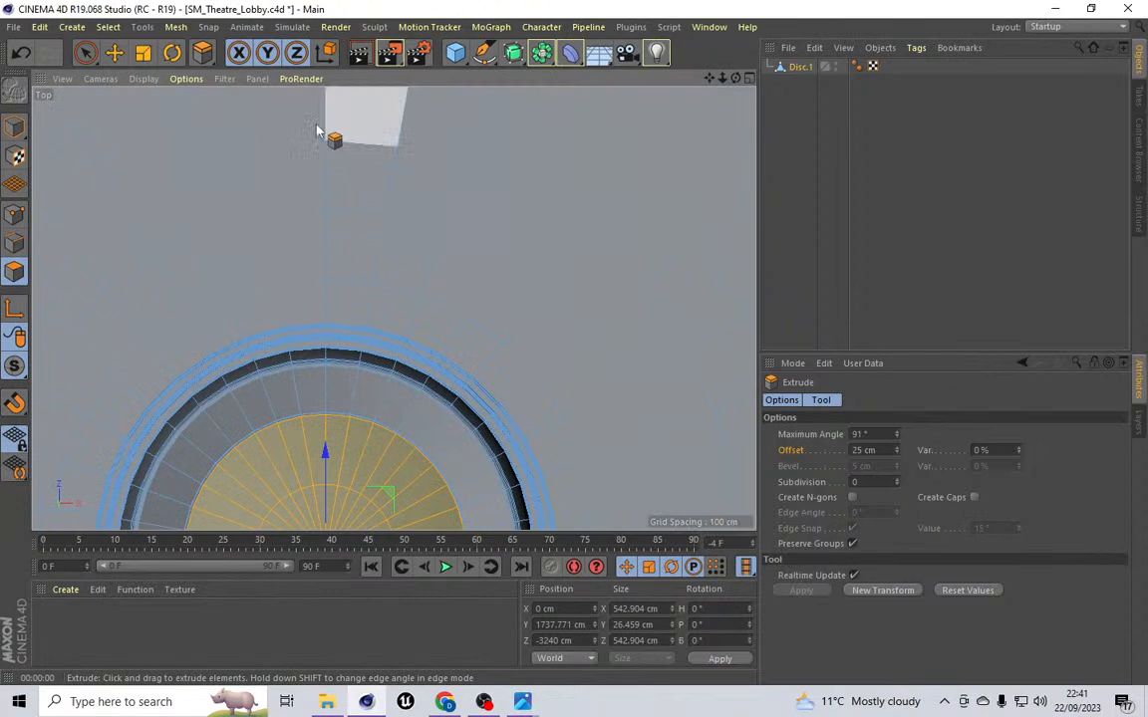
left_click(107, 27)
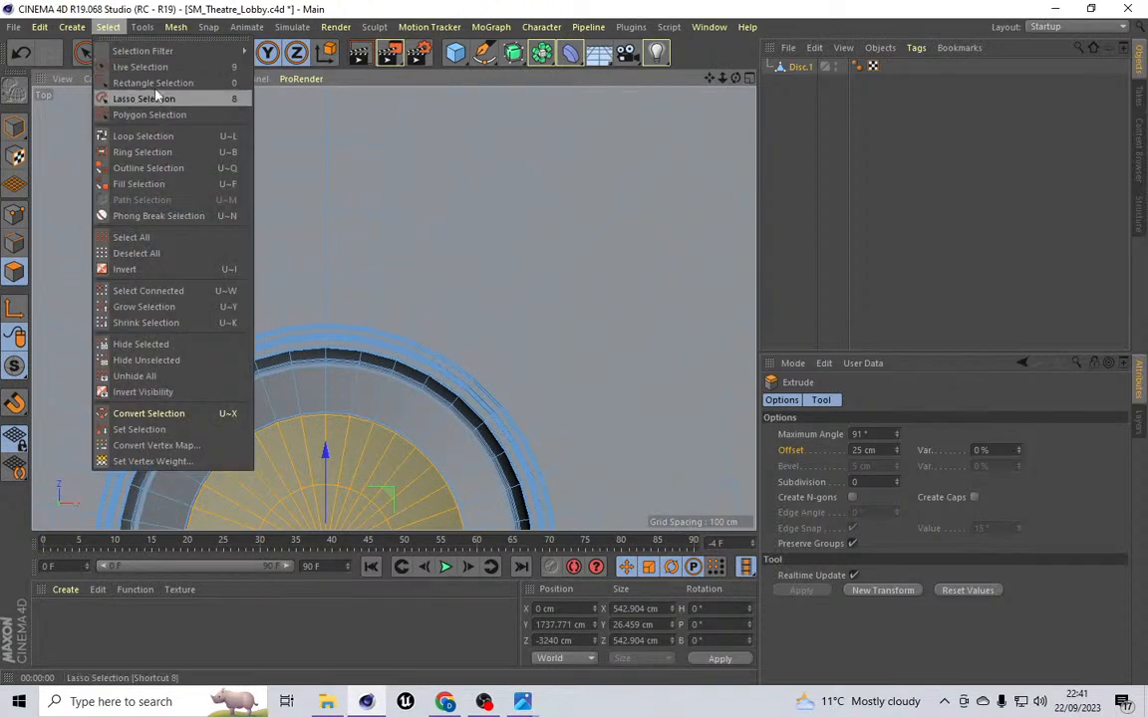
left_click(157, 71)
scroll(272, 175, "down", 2)
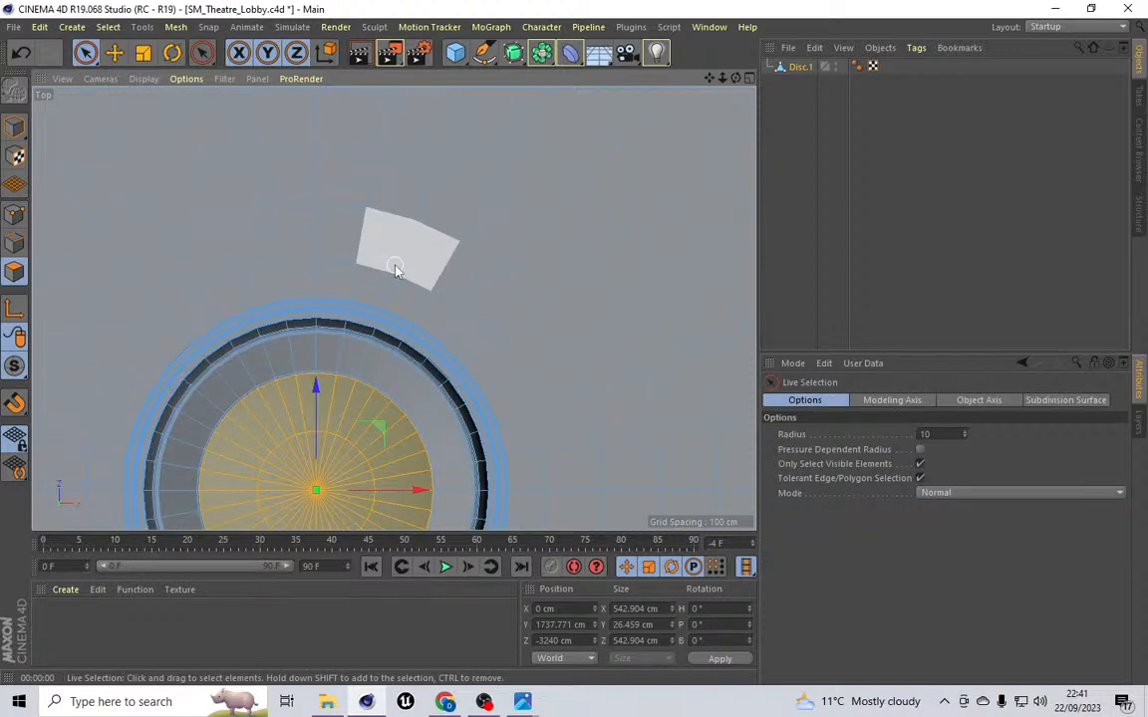
left_click_drag(396, 269, 411, 271)
mouse_move(570, 428)
left_mouse_down()
mouse_move(587, 422)
mouse_move(579, 364)
mouse_move(456, 220)
left_mouse_up()
left_click_drag(429, 180, 530, 225)
Step: Cut a vertical line through the ceiling mesh from the disc's outer rim straight upward with Line Cut
scroll(463, 271, "down", 5)
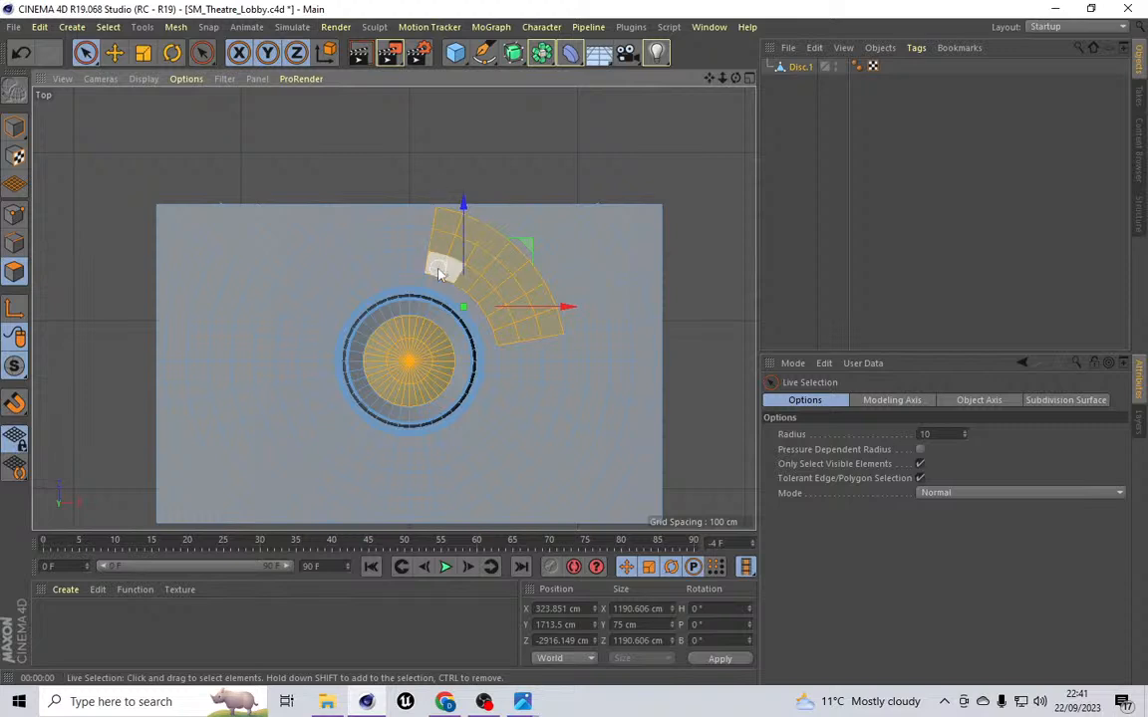
scroll(440, 275, "up", 4)
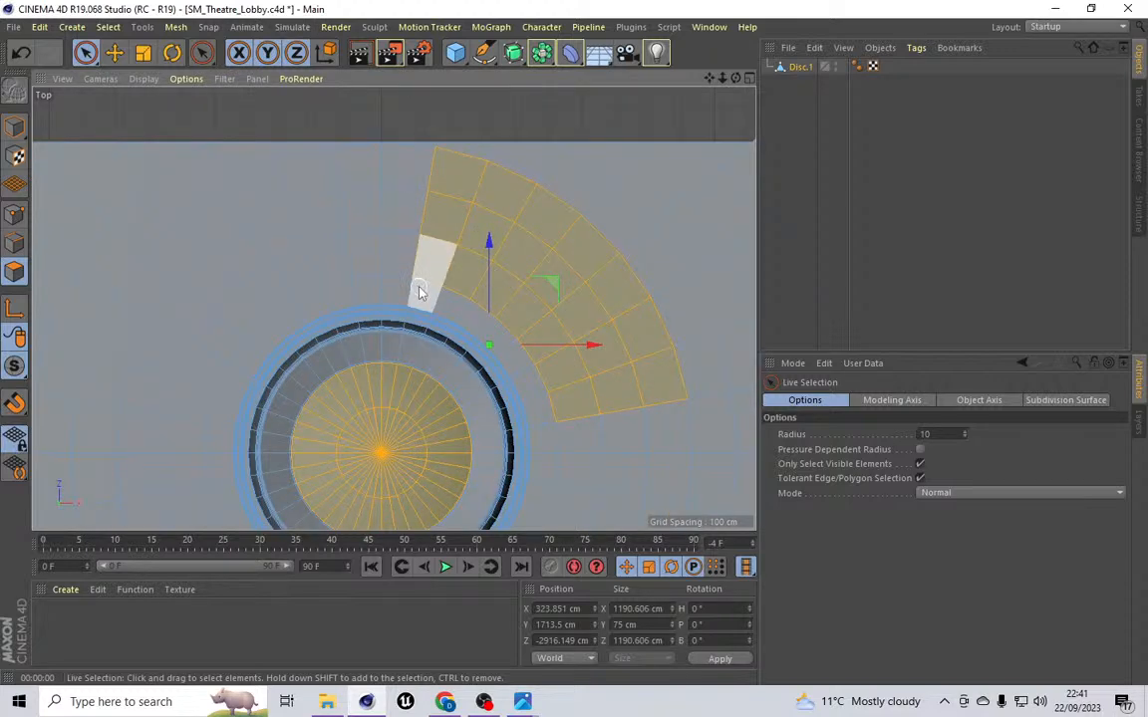
scroll(569, 394, "down", 4)
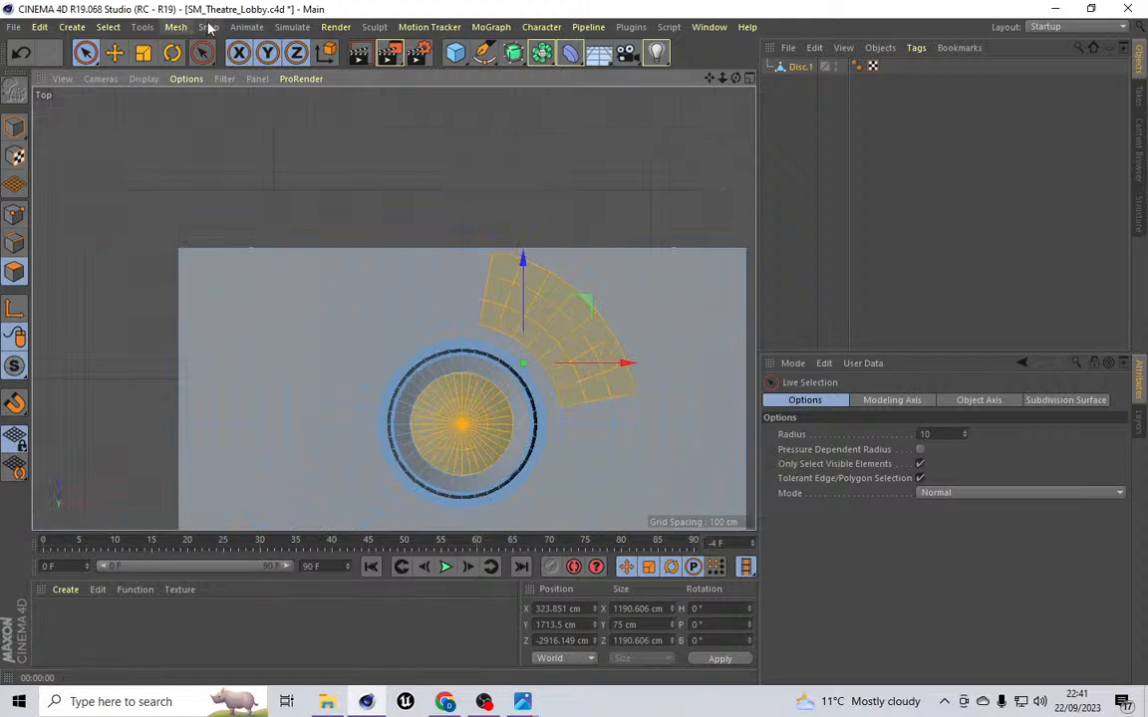
left_click(142, 27)
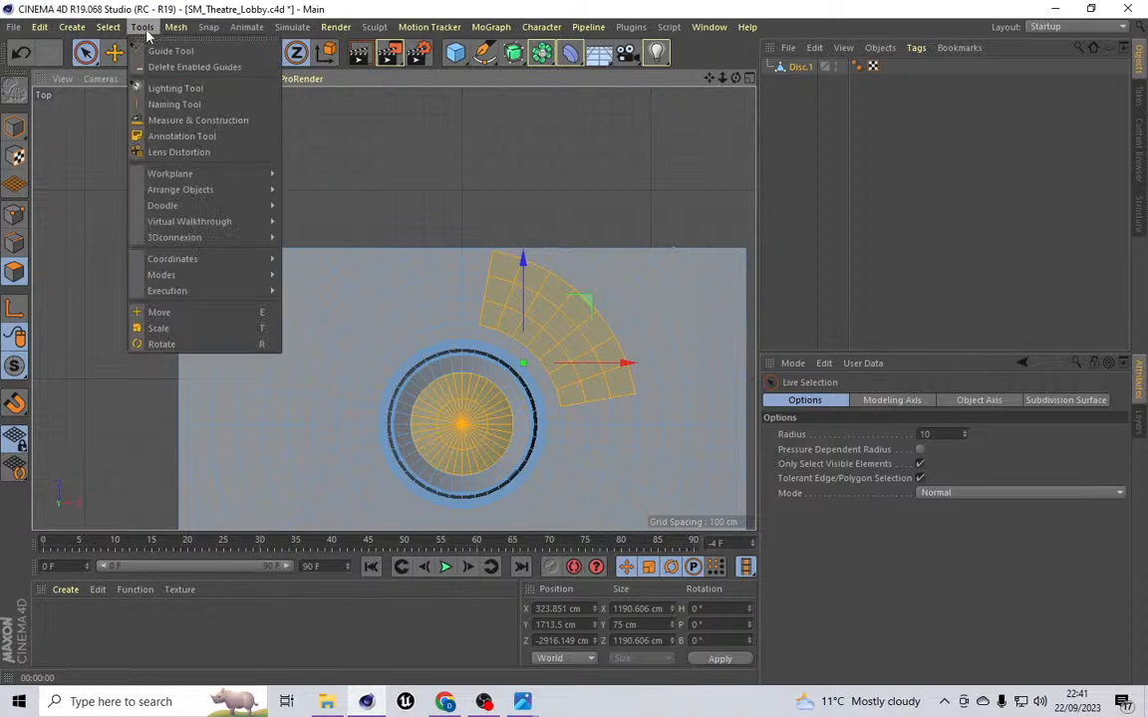
mouse_move(200, 88)
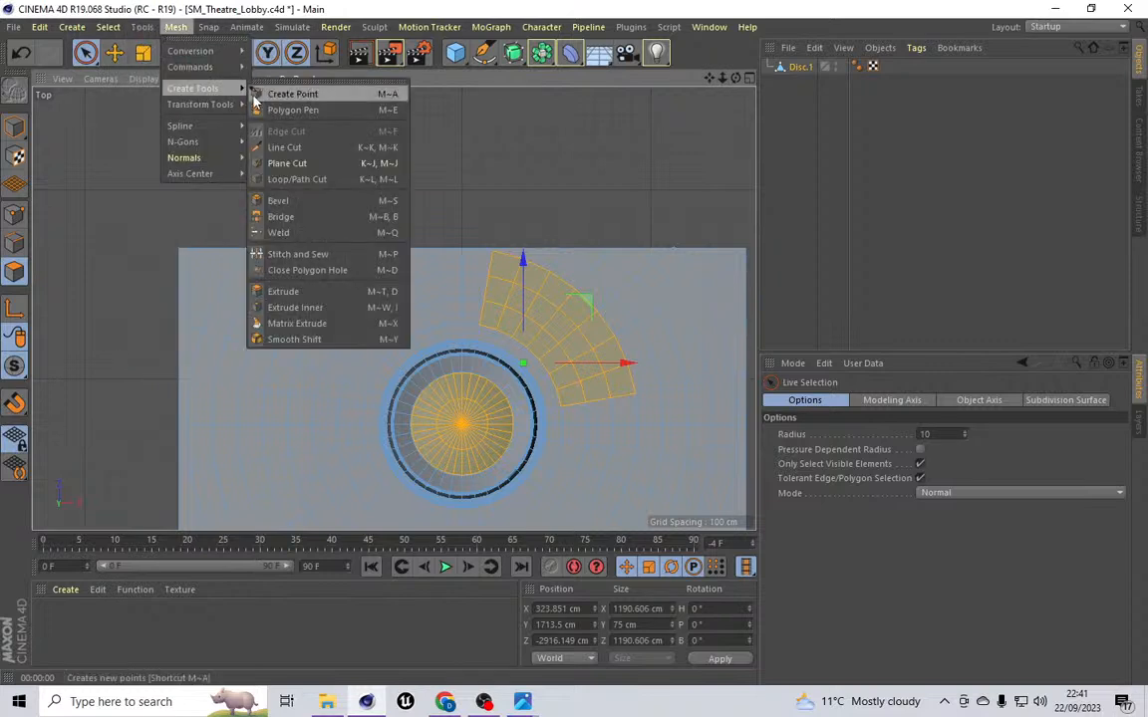
left_click(283, 147)
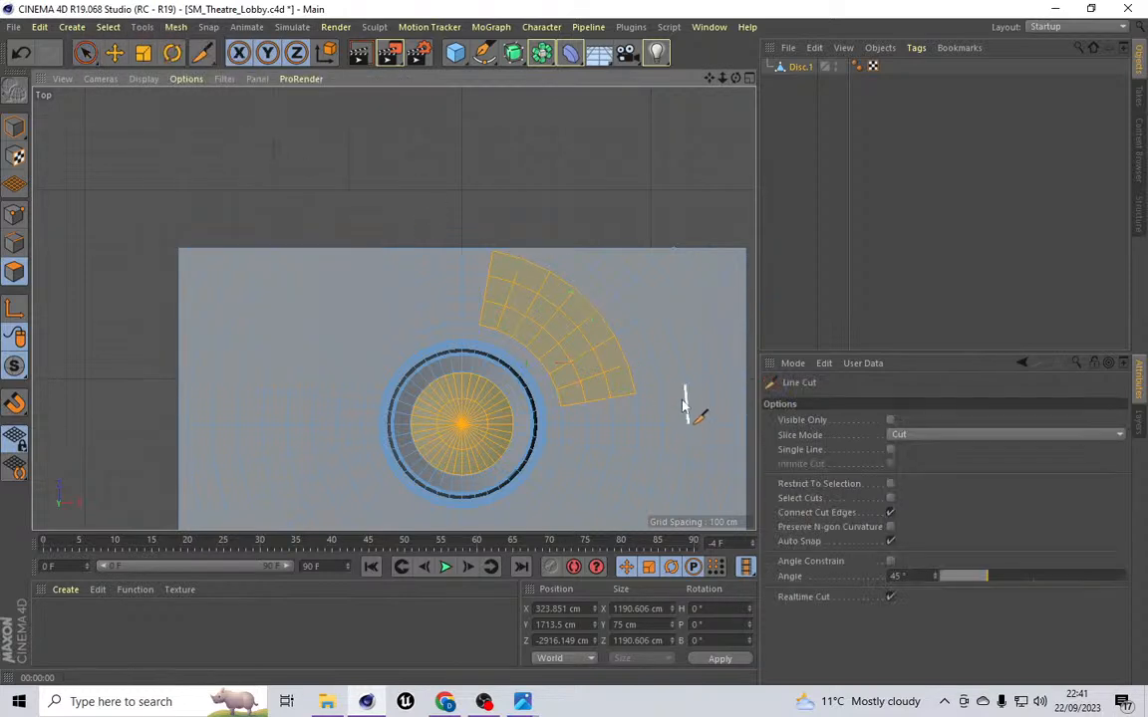
left_click(479, 325)
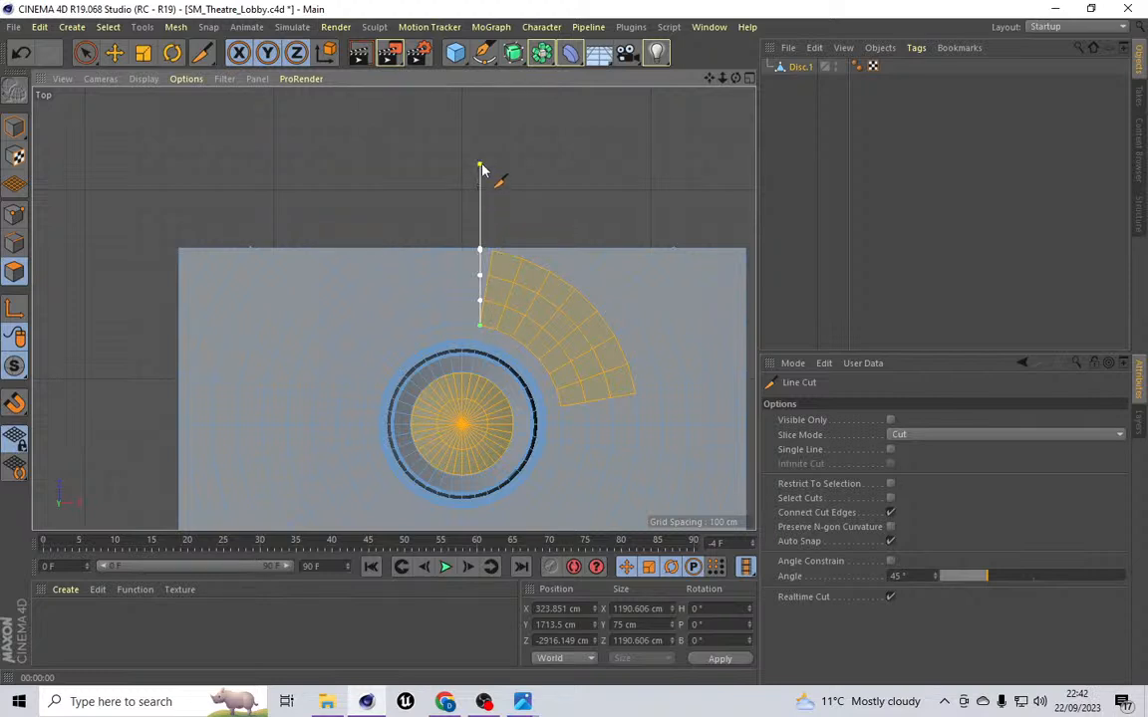
left_click(480, 167)
left_click(114, 53)
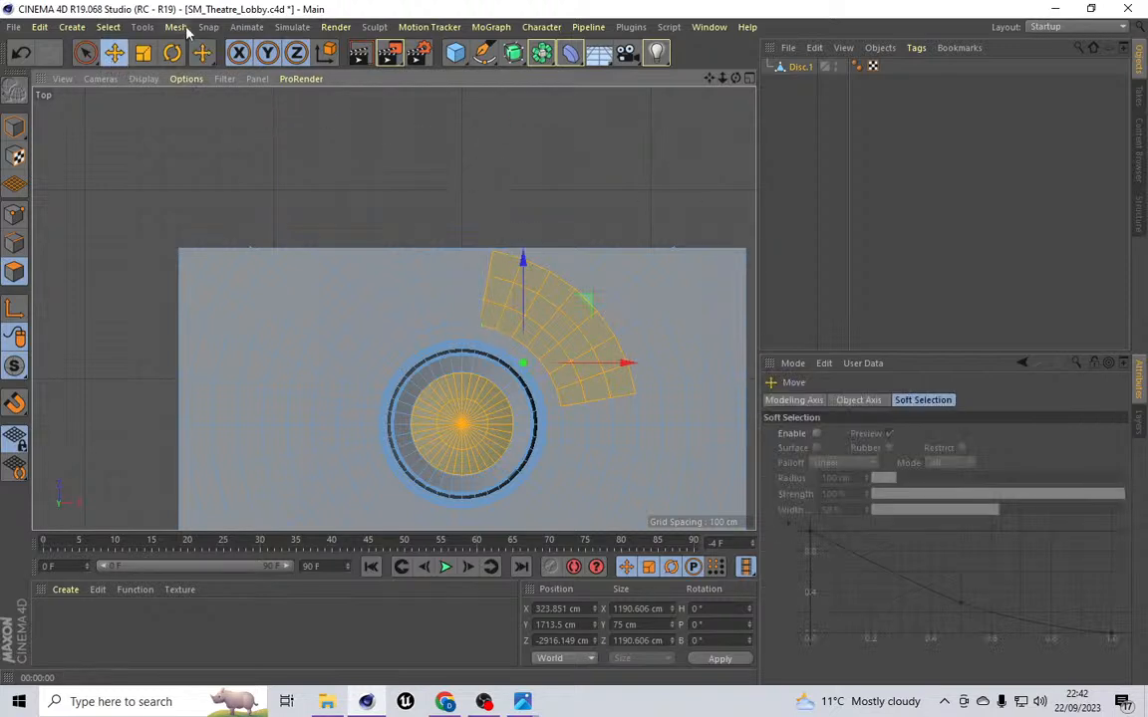
Step: Cut a horizontal line through the ceiling mesh from the disc's outer rim to the ceiling's right edge
left_click(185, 31)
mouse_move(194, 89)
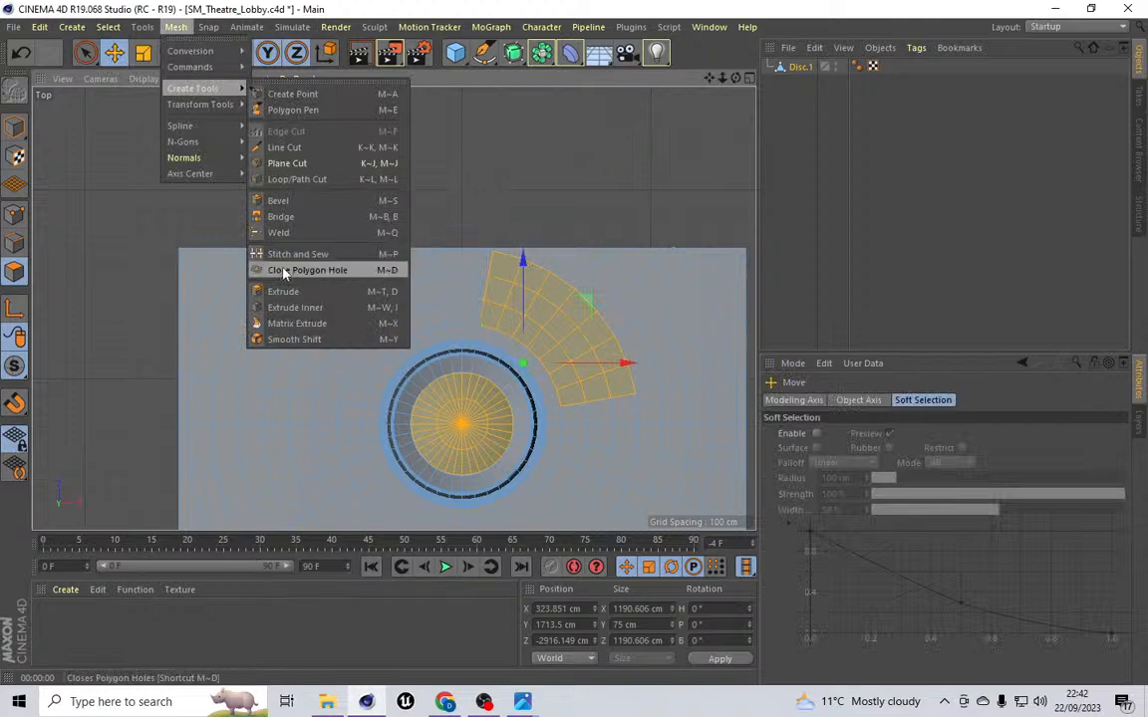
left_click(284, 147)
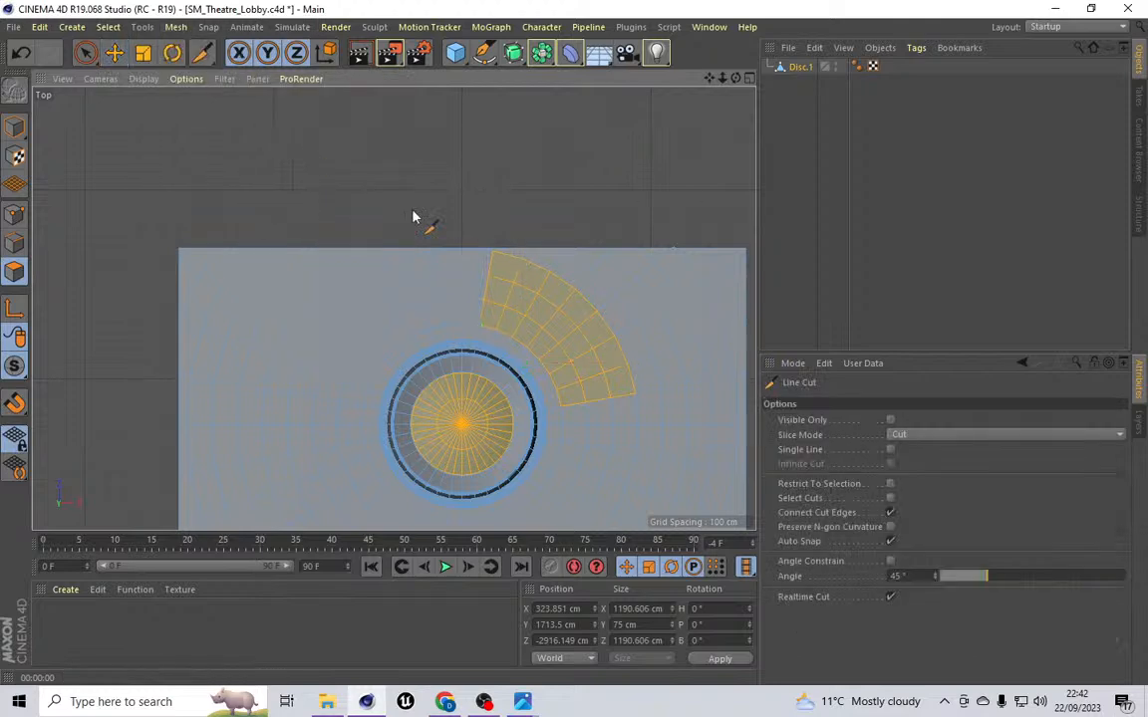
left_click(560, 409)
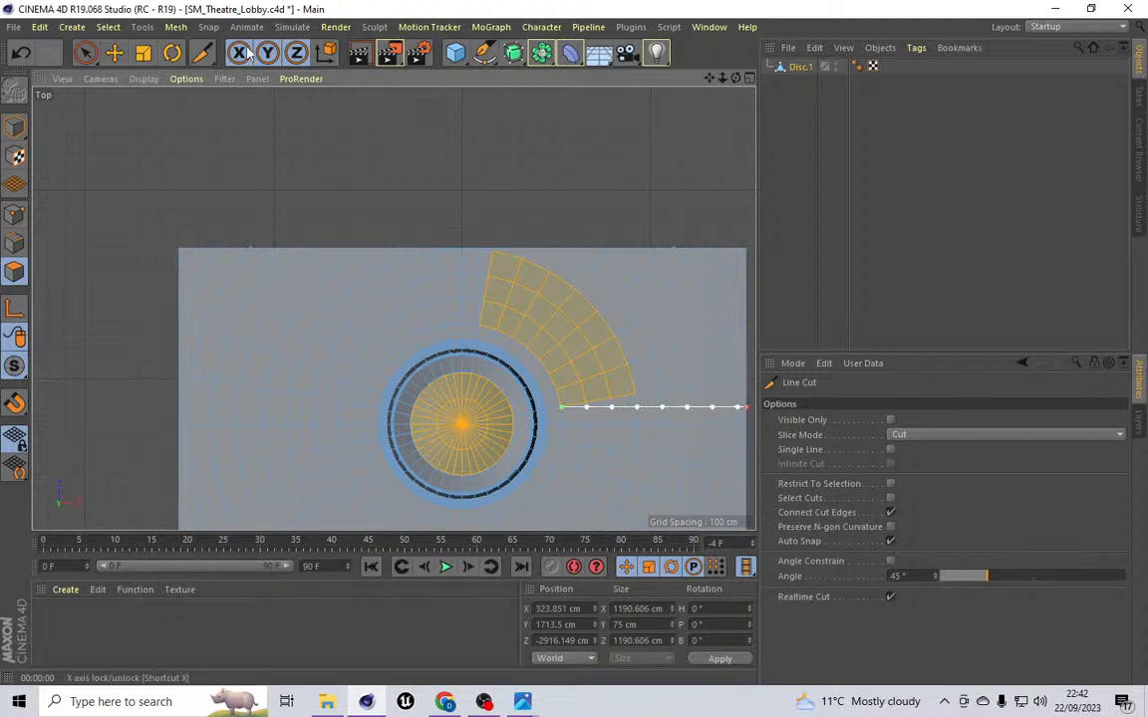
left_click(108, 27)
left_click(131, 67)
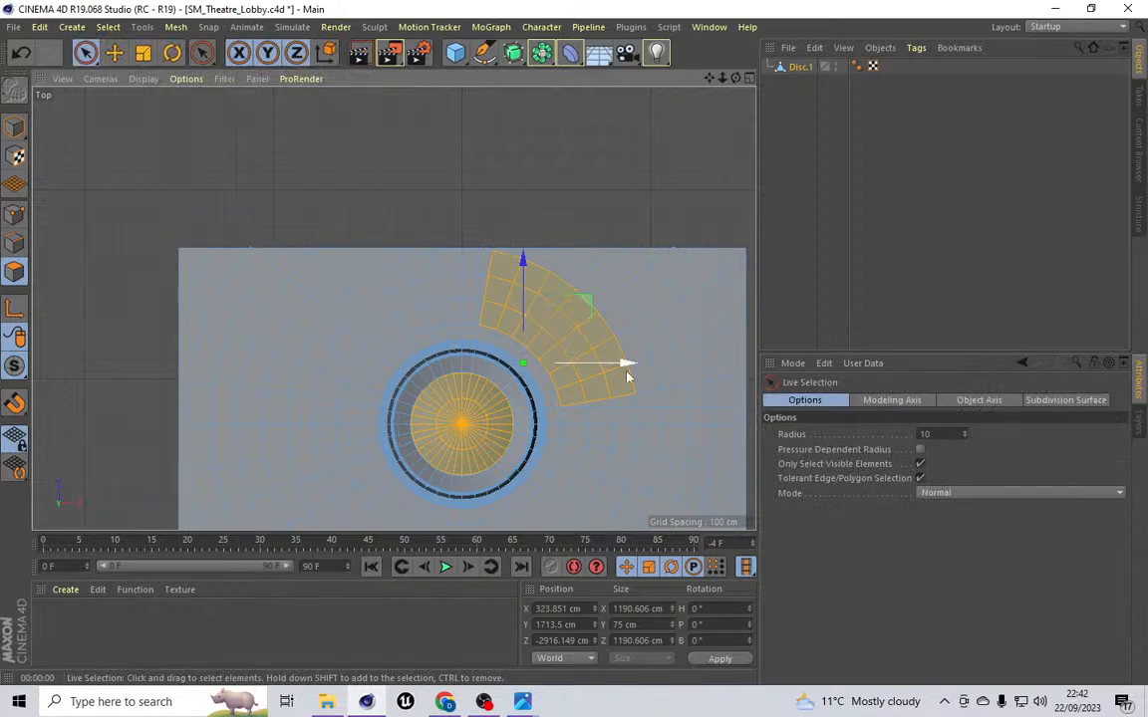
Step: Extend the ceiling polygon selection to fill the whole region above and right of the disc
left_click_drag(710, 78, 608, 49)
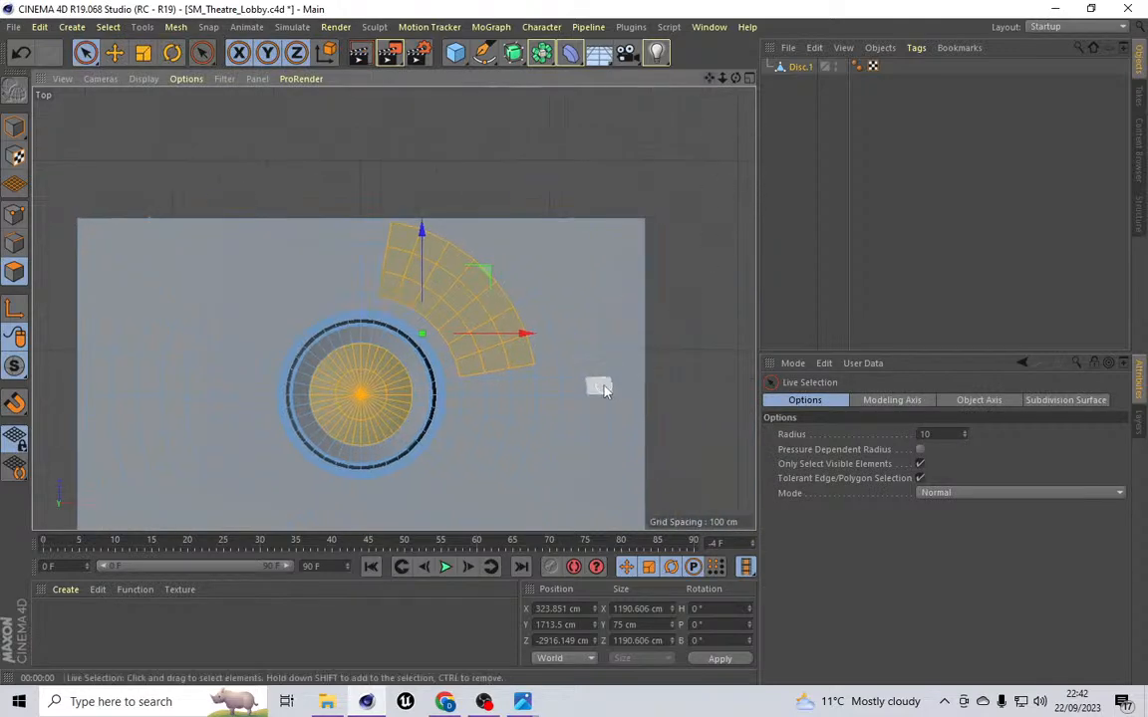
scroll(604, 388, "up", 4)
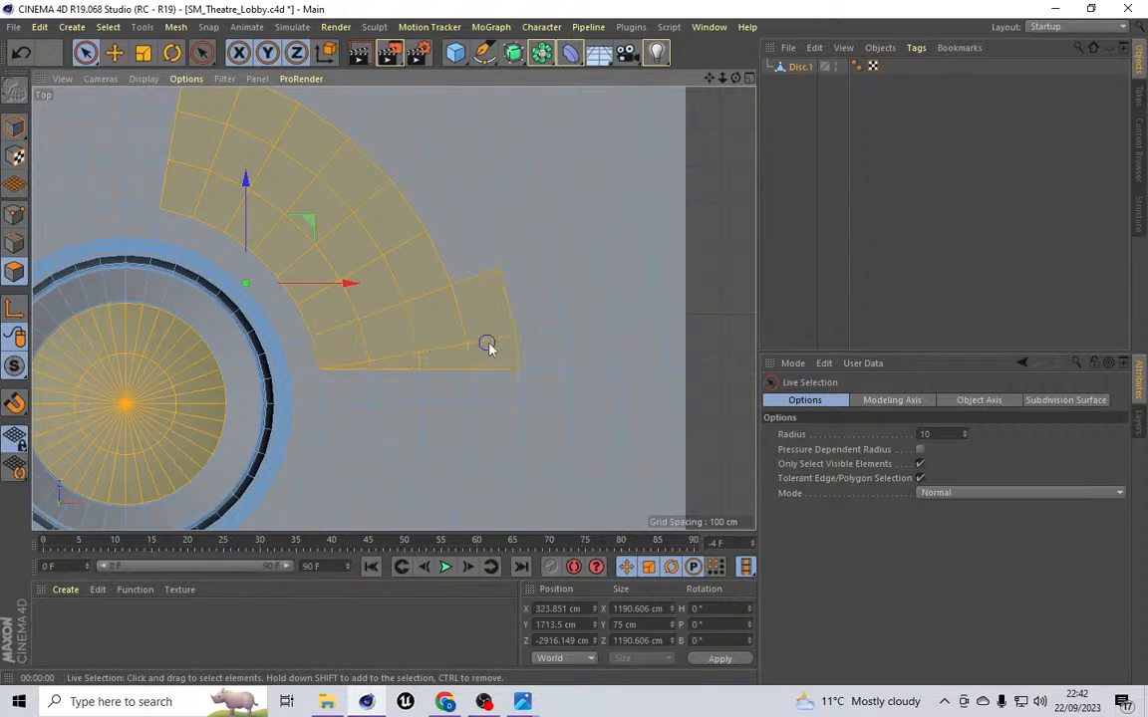
mouse_move(599, 326)
left_mouse_down("shift")
mouse_move(622, 336)
mouse_move(595, 236)
mouse_move(446, 251)
left_mouse_up("shift")
scroll(423, 204, "down", 5)
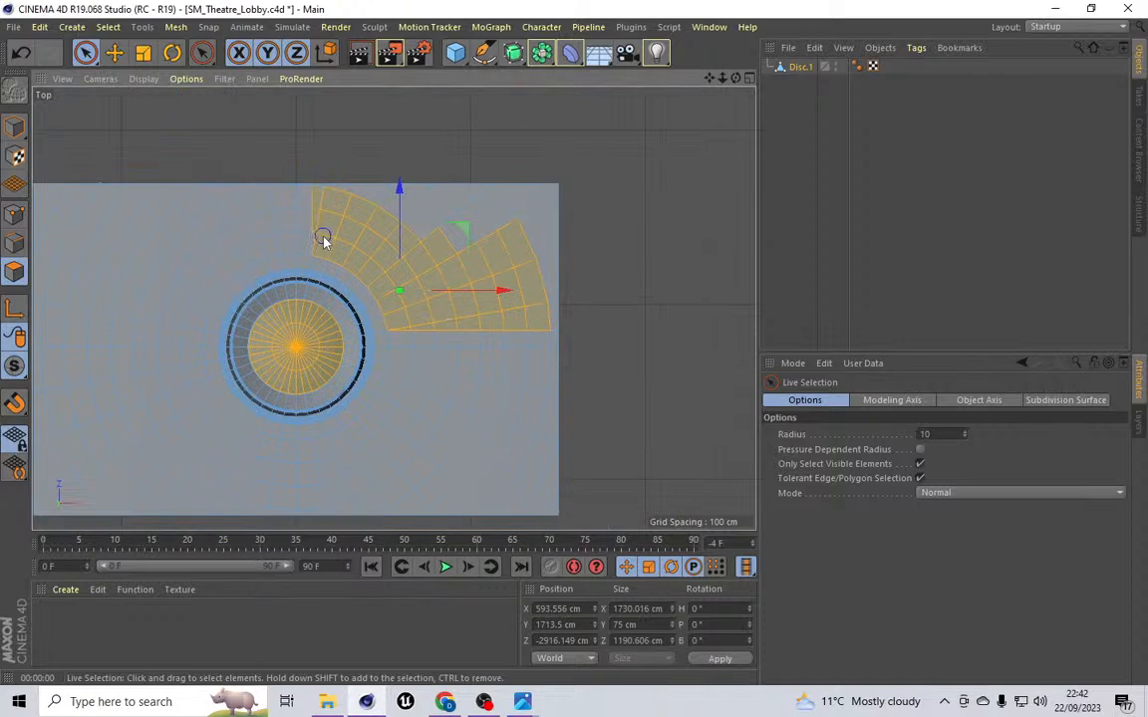
mouse_move(327, 187)
left_mouse_down("shift")
mouse_move(468, 221)
mouse_move(499, 248)
mouse_move(486, 202)
mouse_move(532, 193)
mouse_move(451, 187)
mouse_move(505, 192)
mouse_move(571, 177)
mouse_move(529, 244)
mouse_move(496, 215)
left_mouse_up("shift")
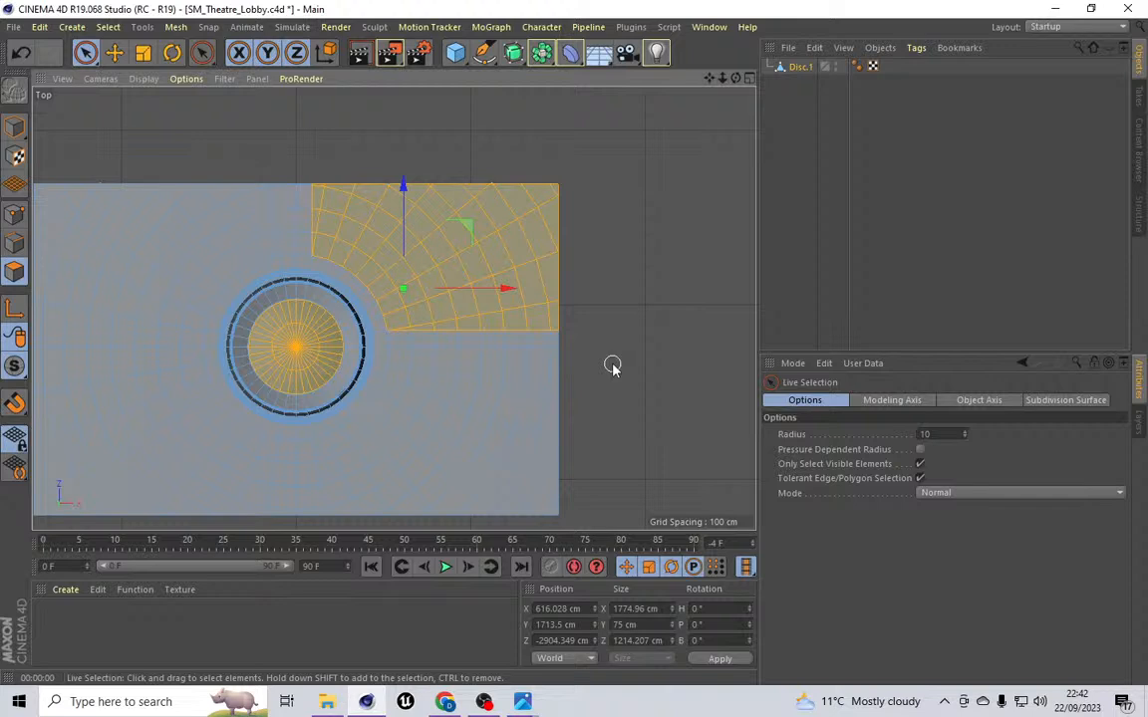
Step: Cut another horizontal line through the ceiling below the selected region, from the disc's rim rightward
left_click(175, 26)
mouse_move(199, 88)
left_click(284, 147)
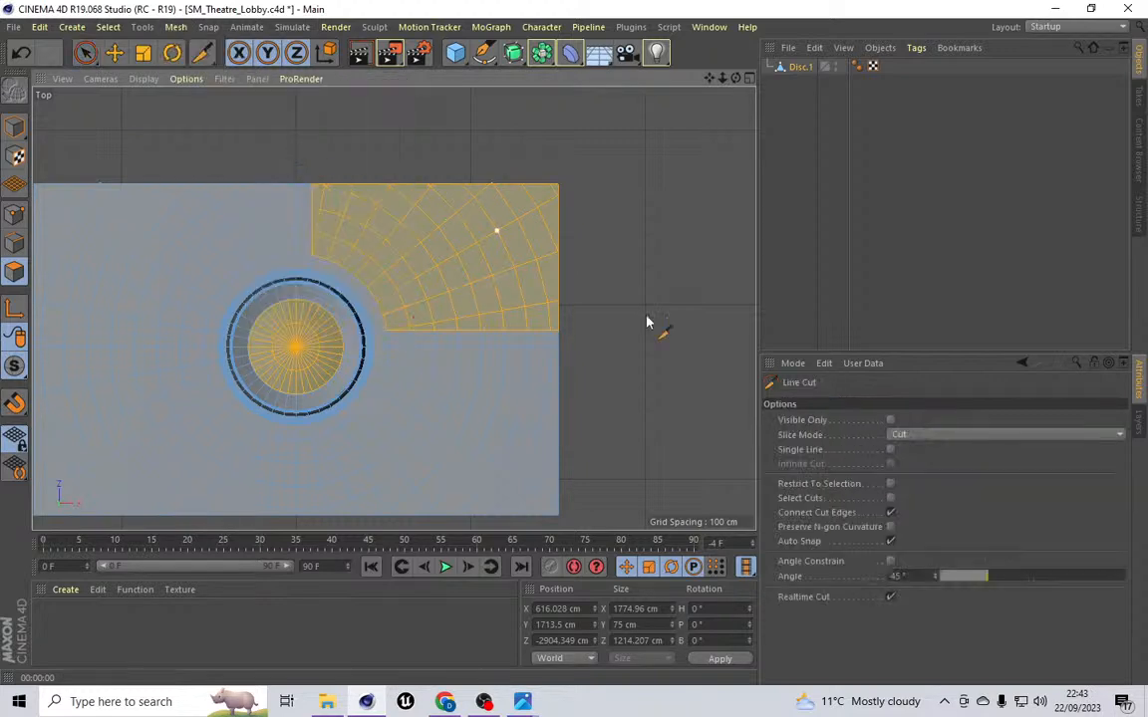
left_click(388, 365)
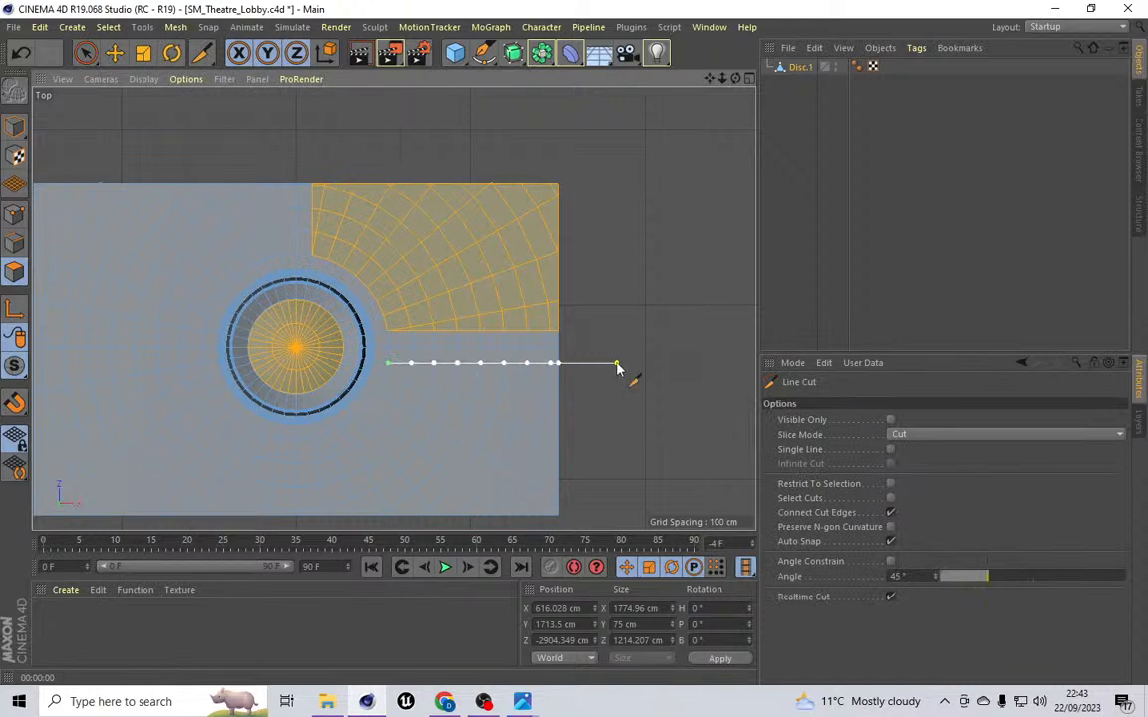
left_click(617, 365)
left_click(114, 52)
Step: Cut a vertical line with Line Cut from the disc's lower rim straight down to the ceiling's bottom edge
left_click(175, 27)
mouse_move(204, 85)
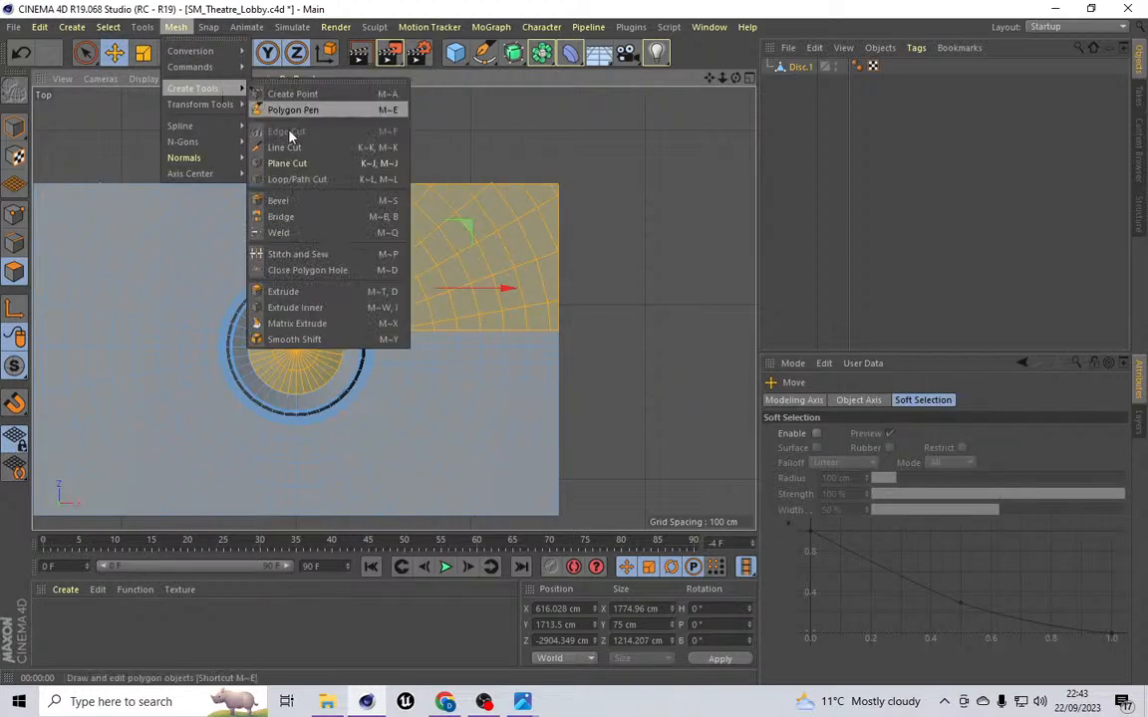
left_click(279, 144)
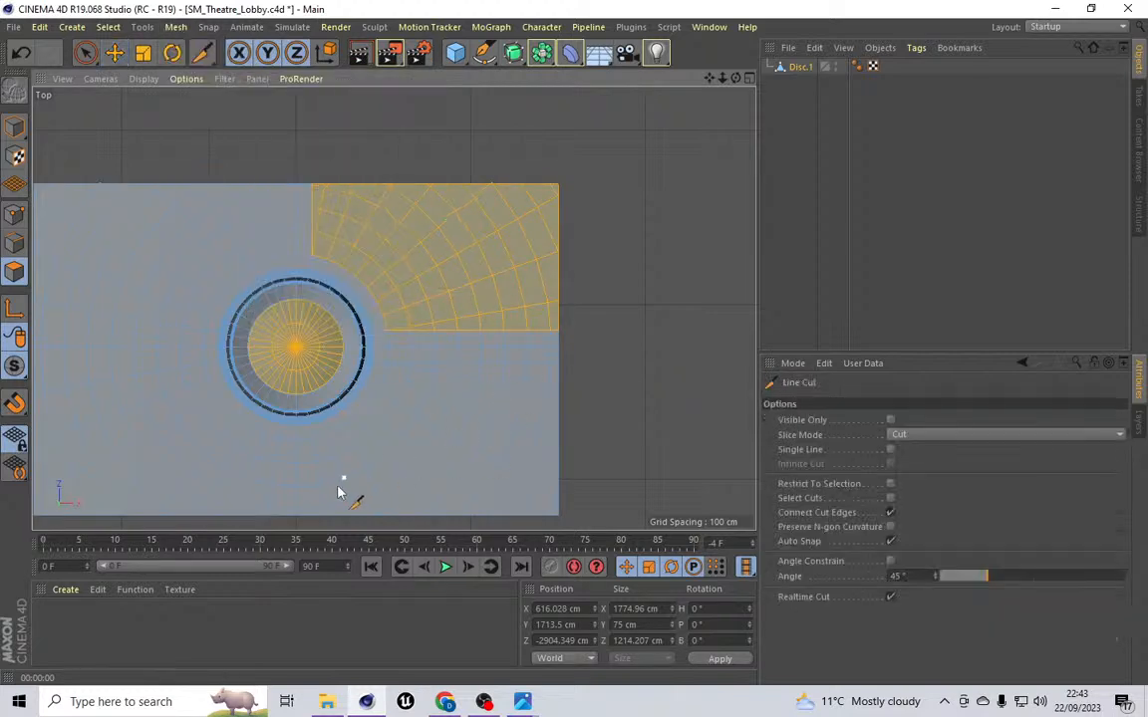
left_click(312, 440)
left_click(114, 52)
Step: Cut a second vertical line downward from the disc's lower rim, just left of the first one
left_click(175, 28)
mouse_move(215, 90)
left_click(282, 148)
left_click(279, 441)
mouse_move(709, 78)
left_mouse_down()
mouse_move(392, 310)
mouse_move(712, 88)
left_mouse_up()
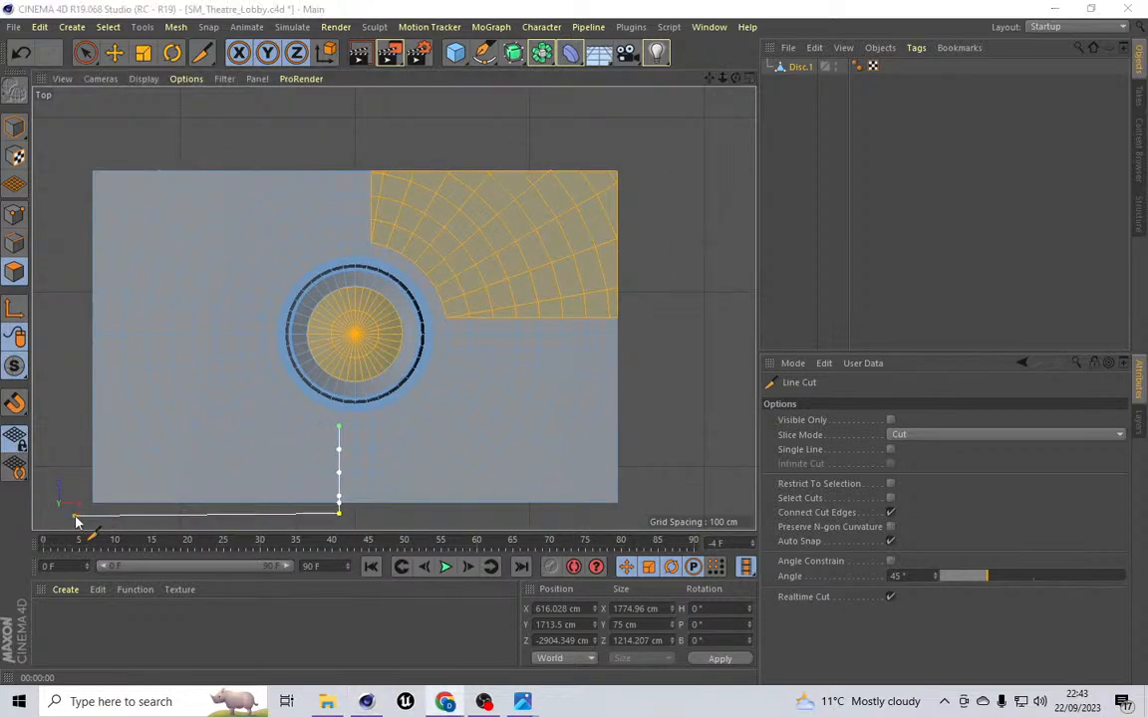
left_click(113, 53)
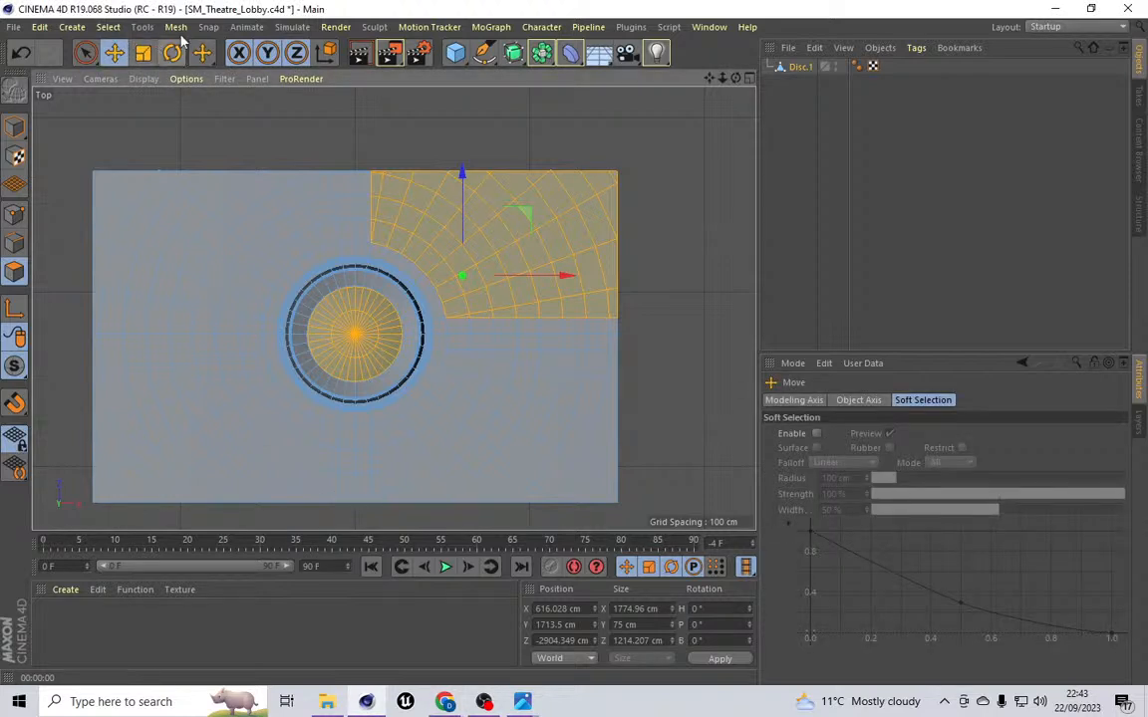
Step: Cut a horizontal line through the ceiling from the disc's left rim to the ceiling's left edge
left_click(175, 27)
mouse_move(225, 93)
left_click(284, 146)
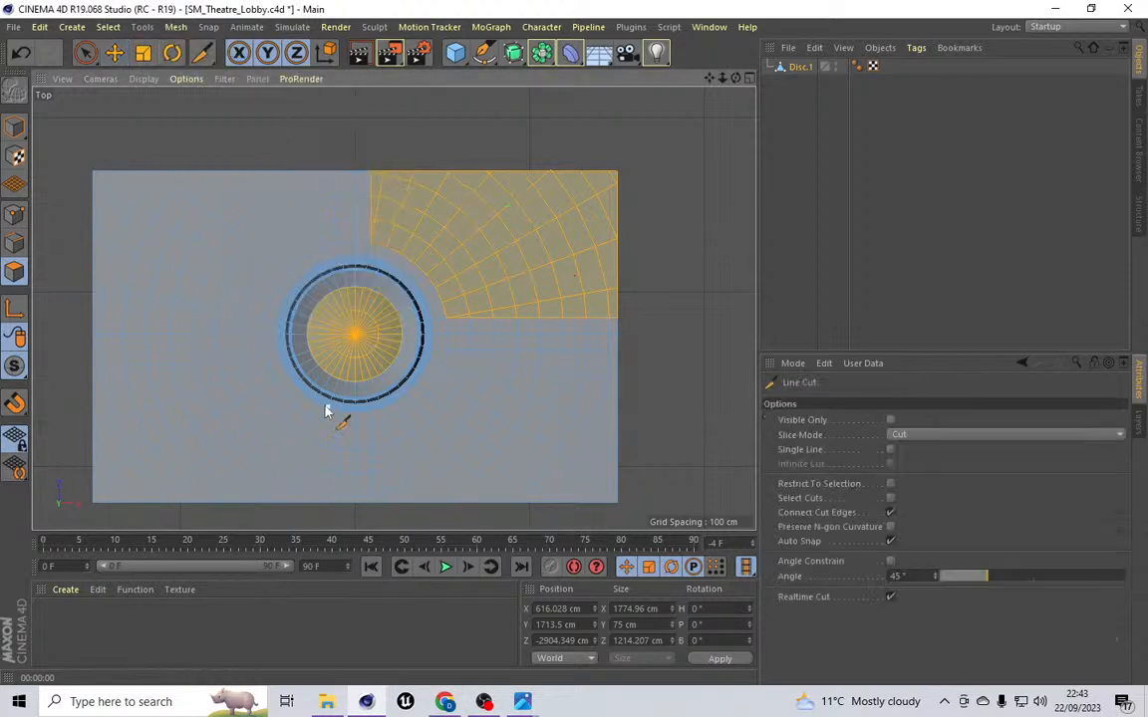
left_click(263, 351)
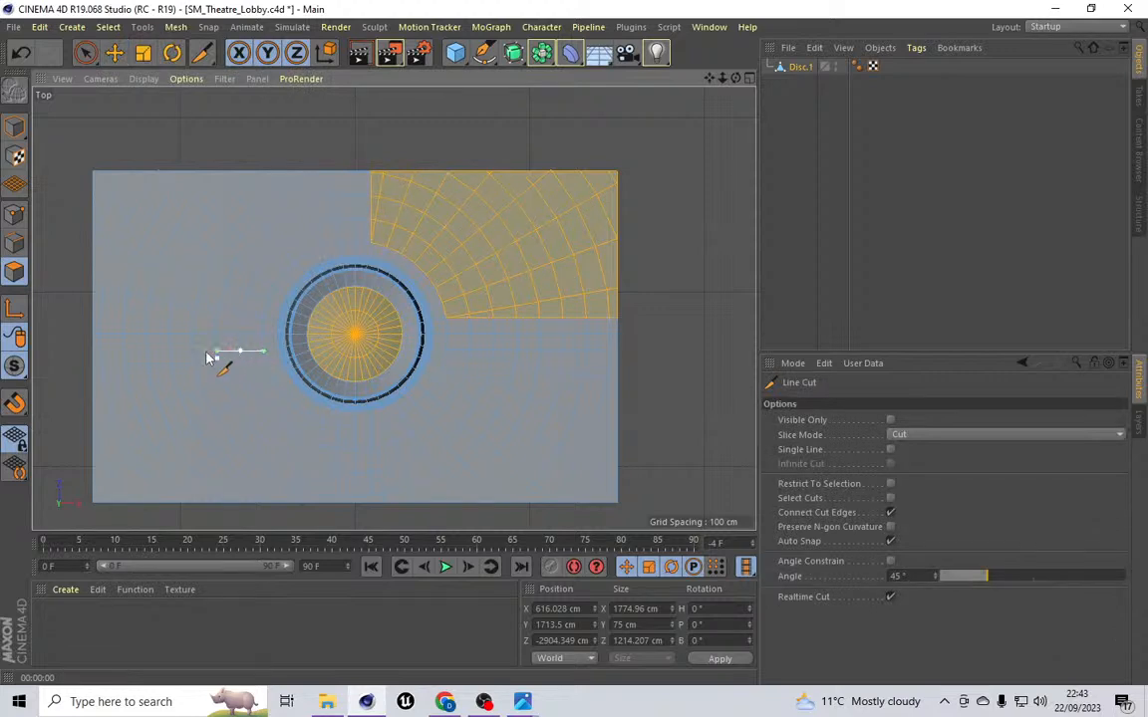
left_click(74, 350)
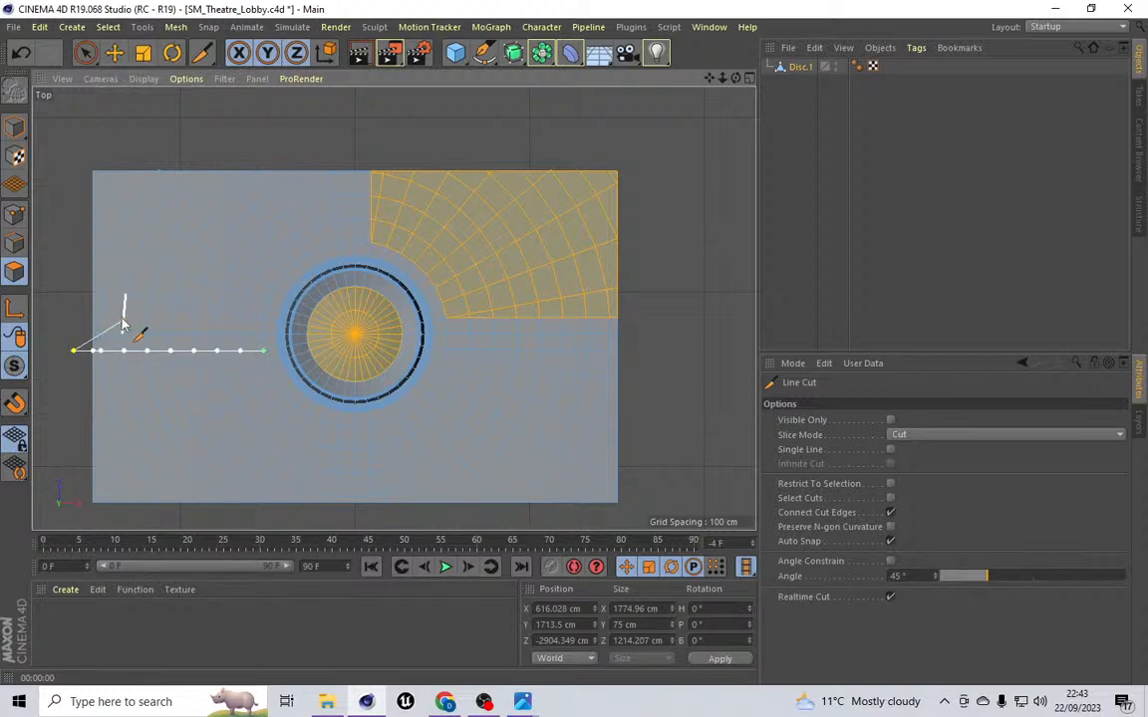
left_click(175, 27)
mouse_move(205, 89)
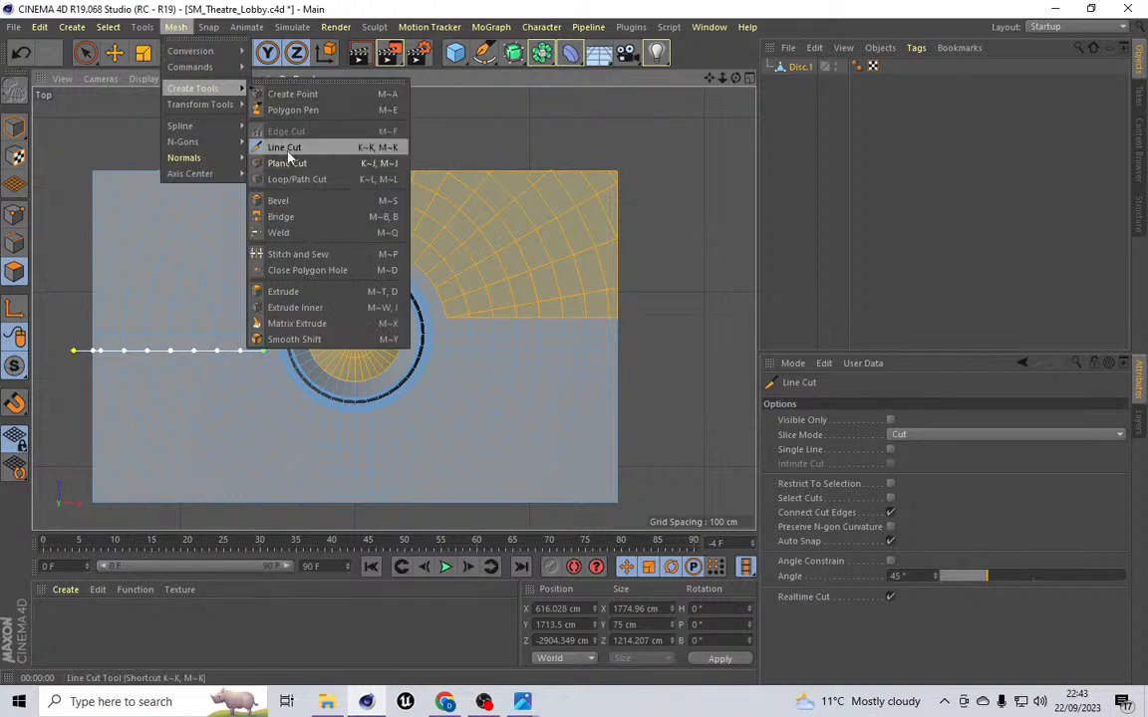
left_click(175, 27)
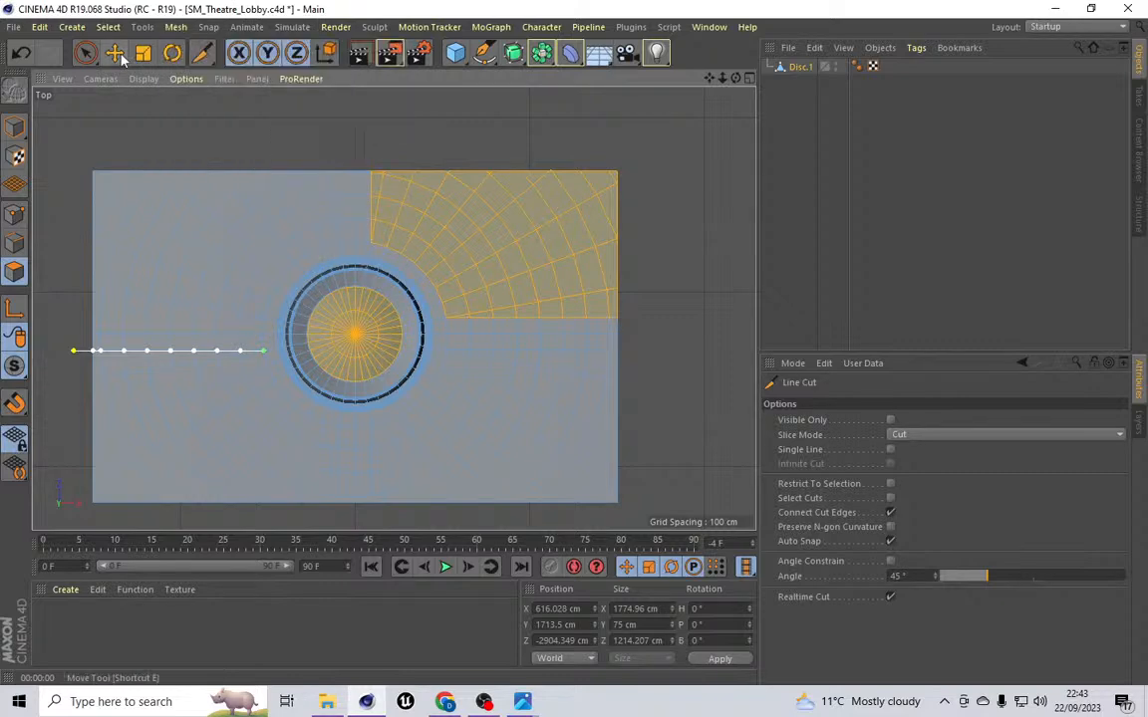
key("e")
Step: Cut a second horizontal line from the disc's left rim to the left edge, just above the first
left_click(175, 27)
mouse_move(204, 89)
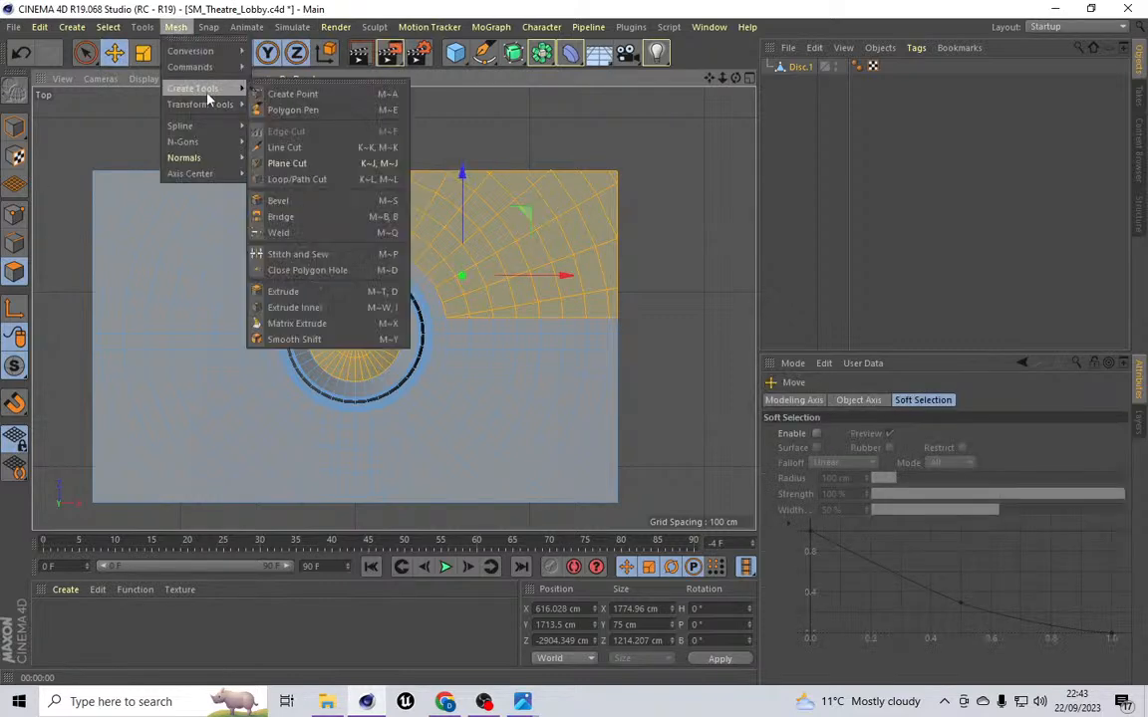
left_click(283, 147)
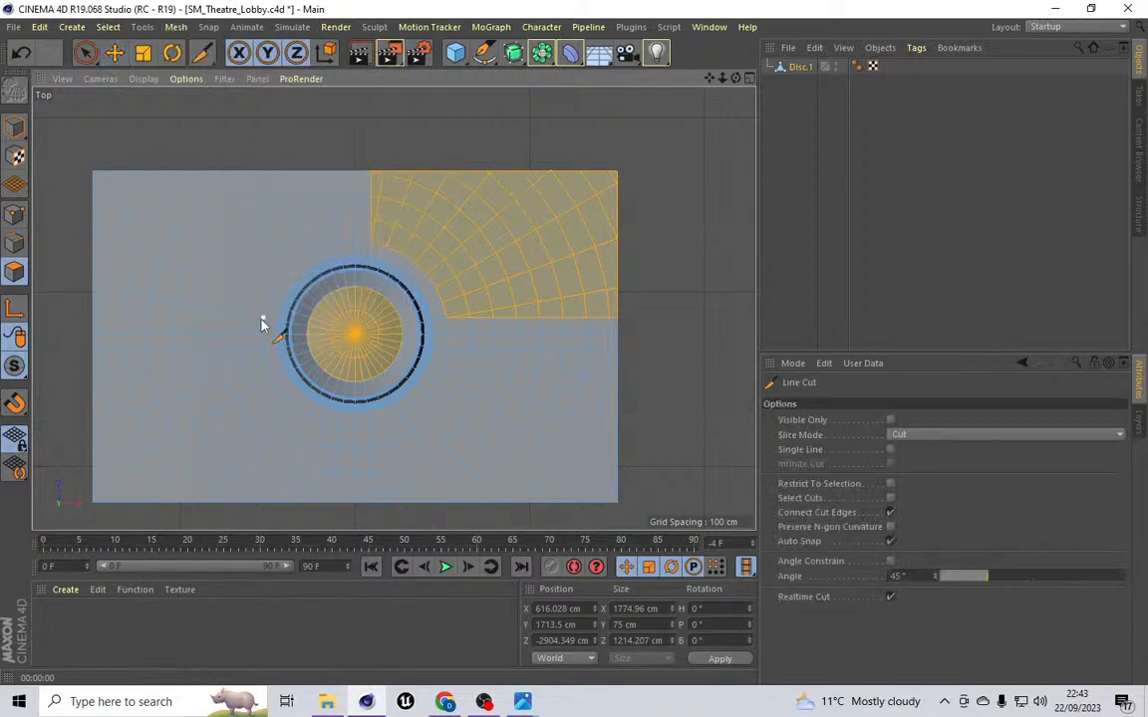
left_click(263, 318)
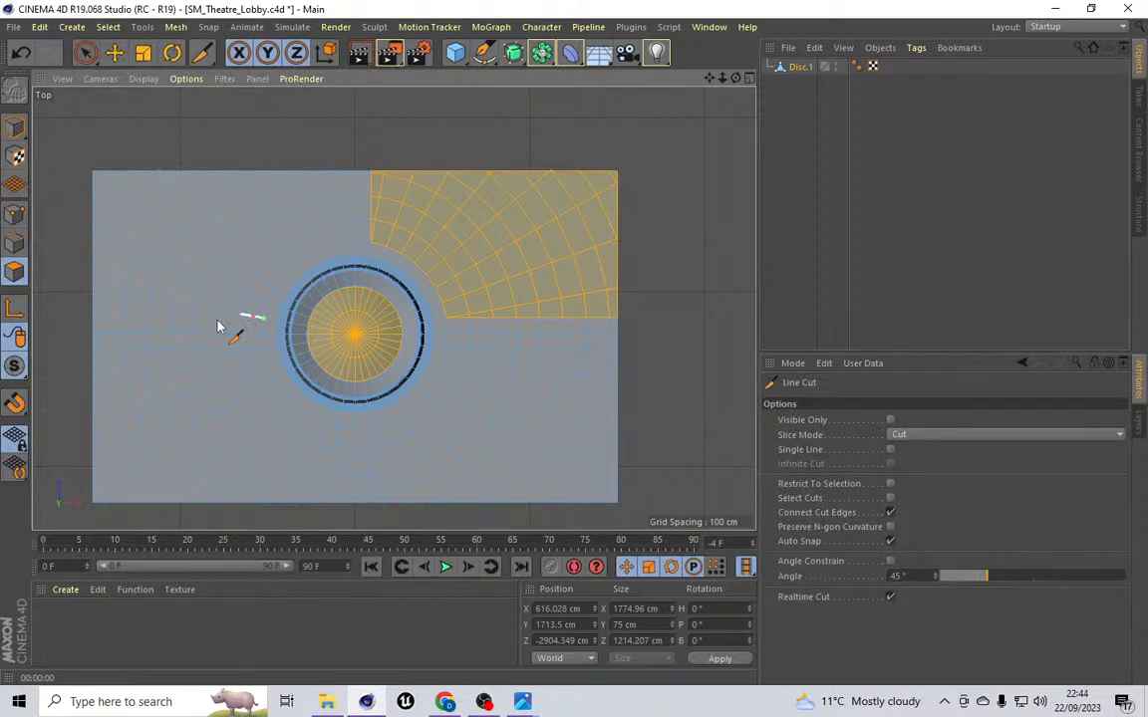
left_click(74, 318)
left_click(115, 53)
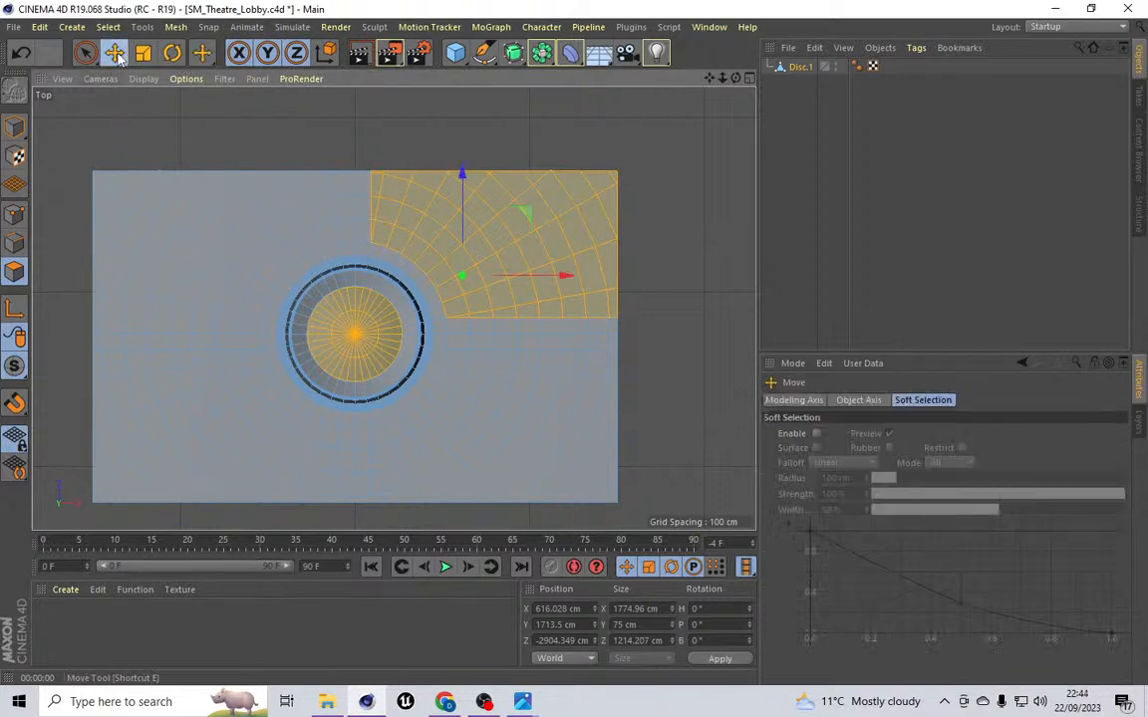
Step: Cut a second vertical line from the disc's upper rim up past the ceiling's top edge, beside the earlier one
left_click(175, 27)
mouse_move(213, 88)
left_click(282, 148)
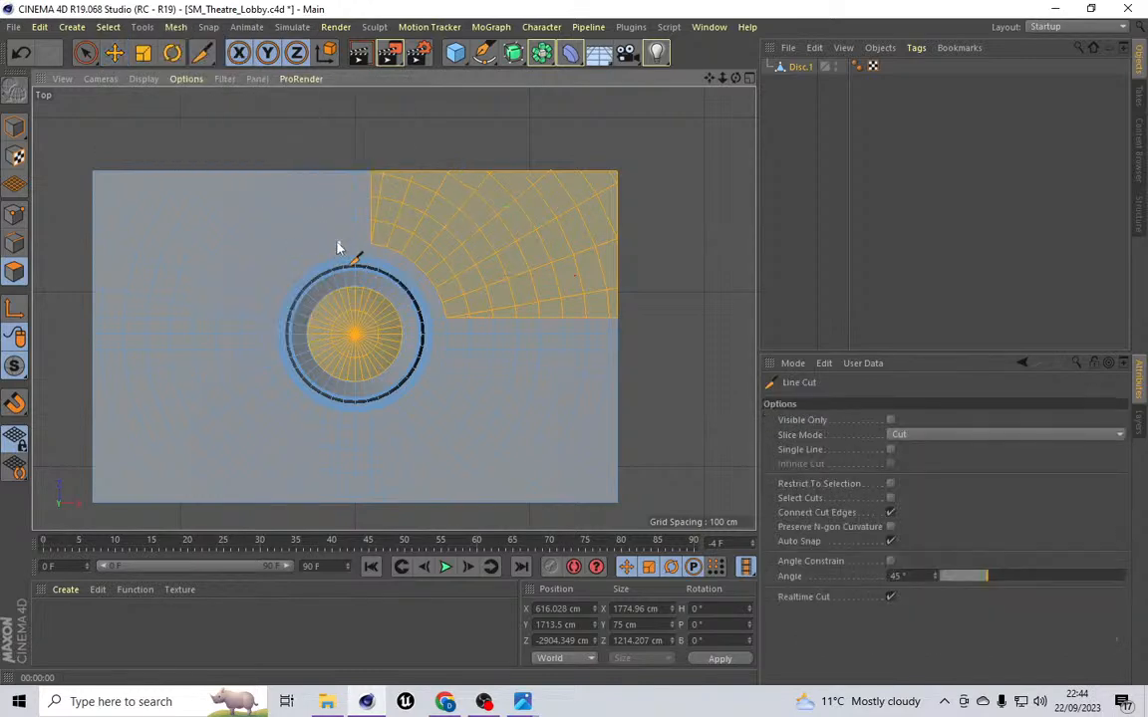
left_click(338, 242)
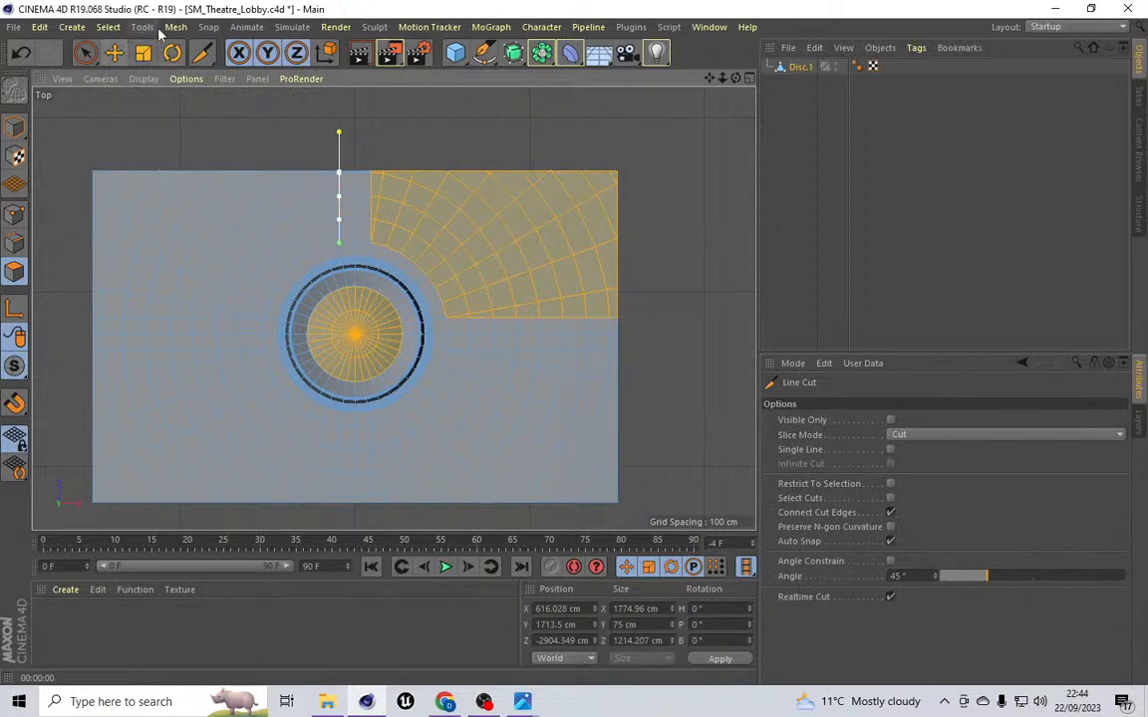
Step: Select the narrow polygon strip between the two vertical cuts above the disc with Live Selection
left_click(108, 27)
left_click(124, 66)
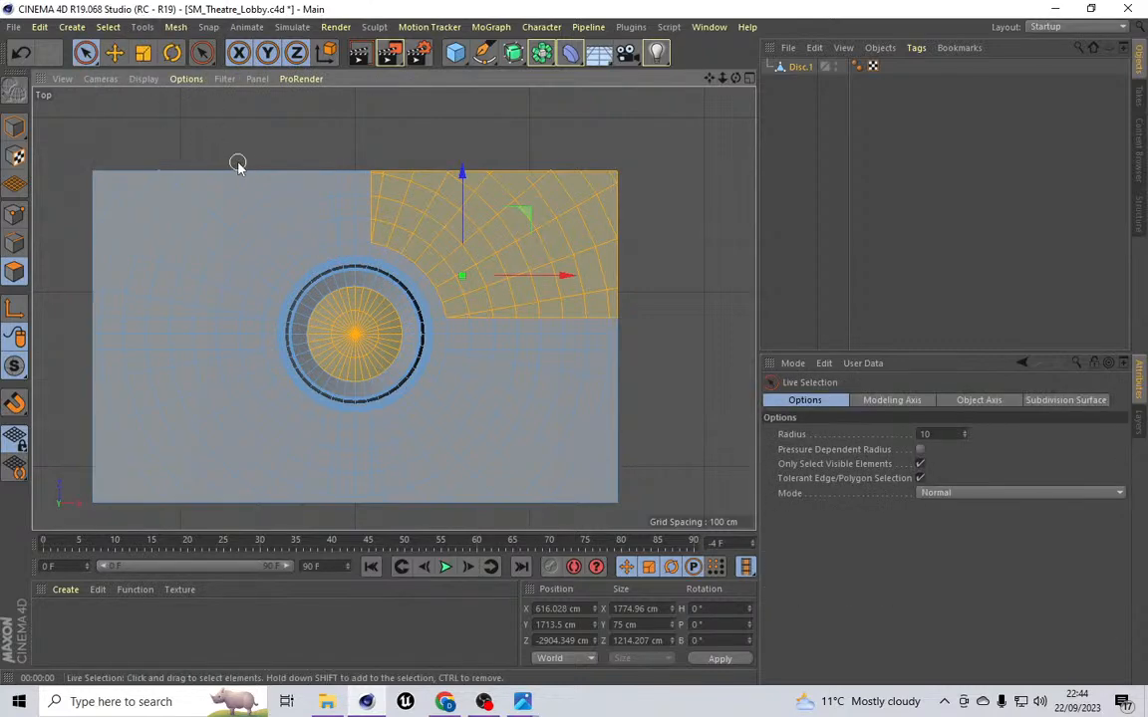
scroll(155, 133, "up", 10)
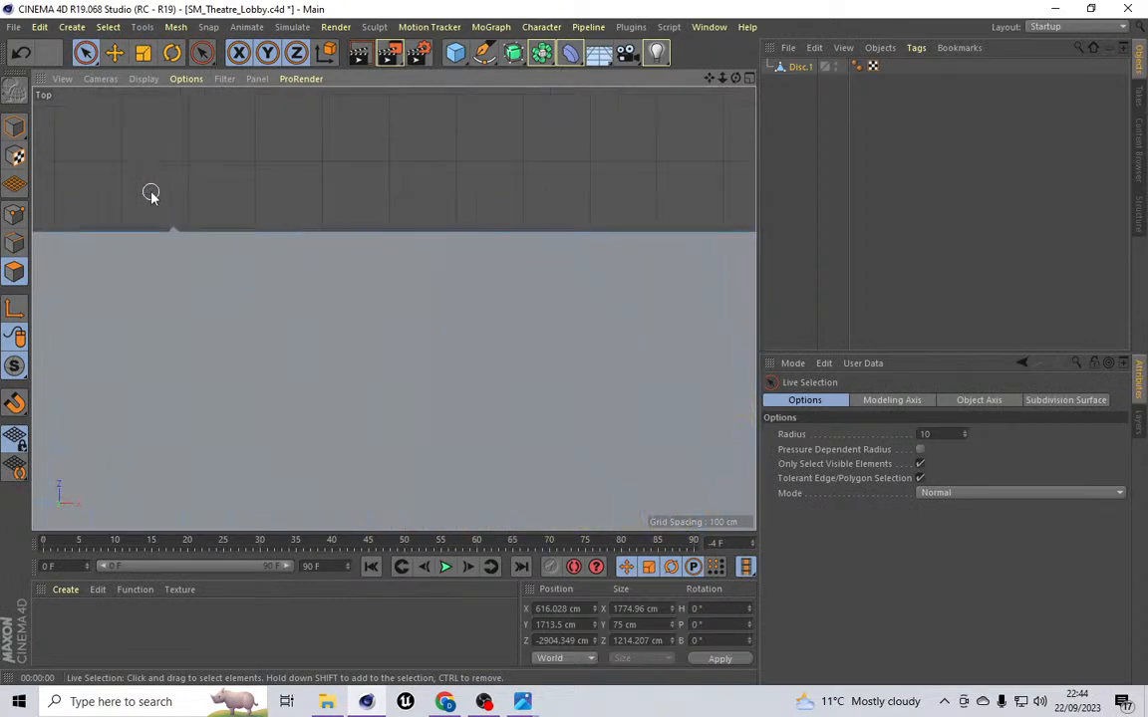
left_click(193, 261)
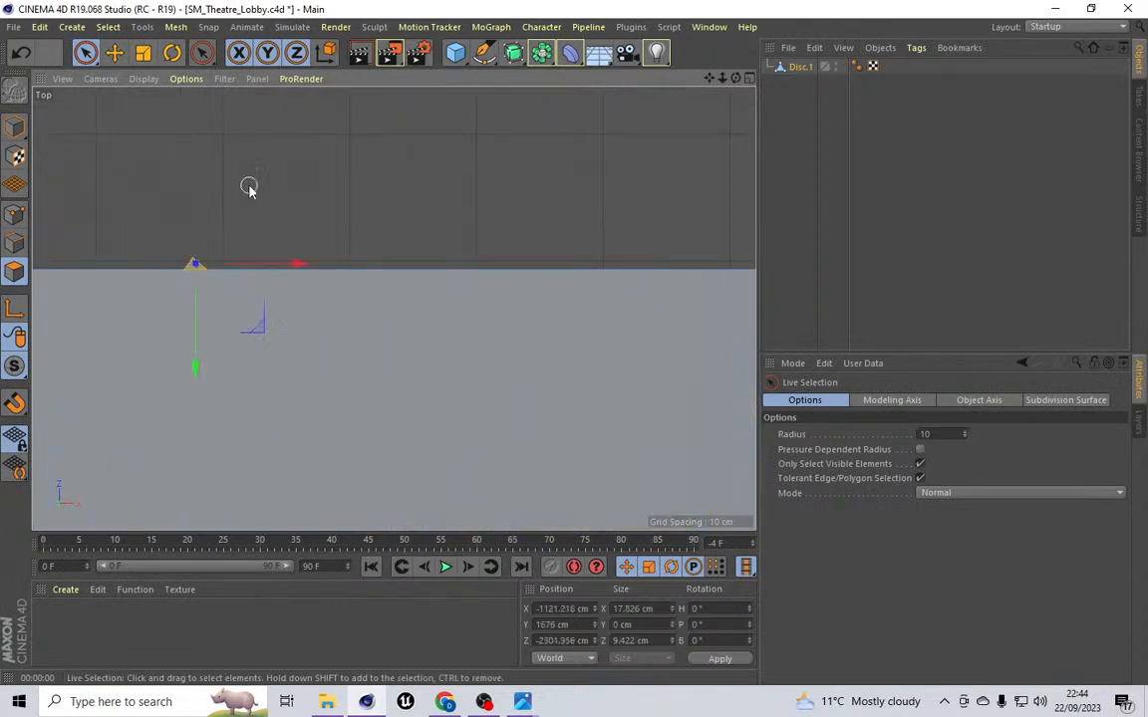
left_click(249, 188)
scroll(318, 243, "down", 10)
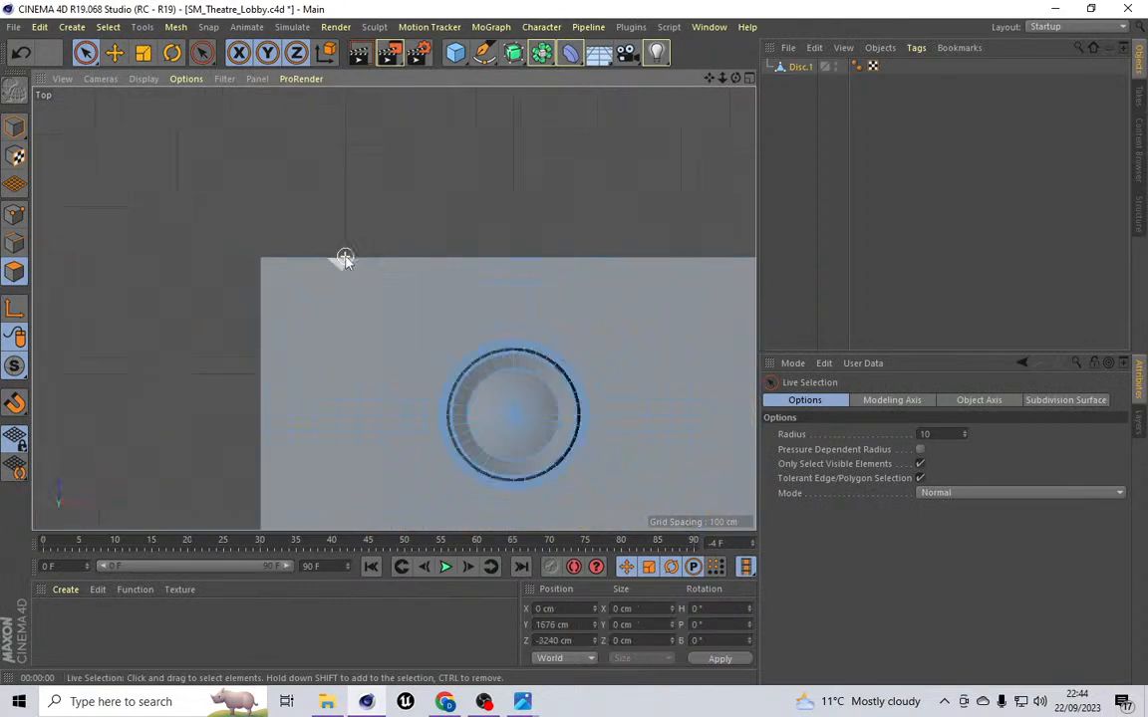
scroll(430, 219, "up", 10)
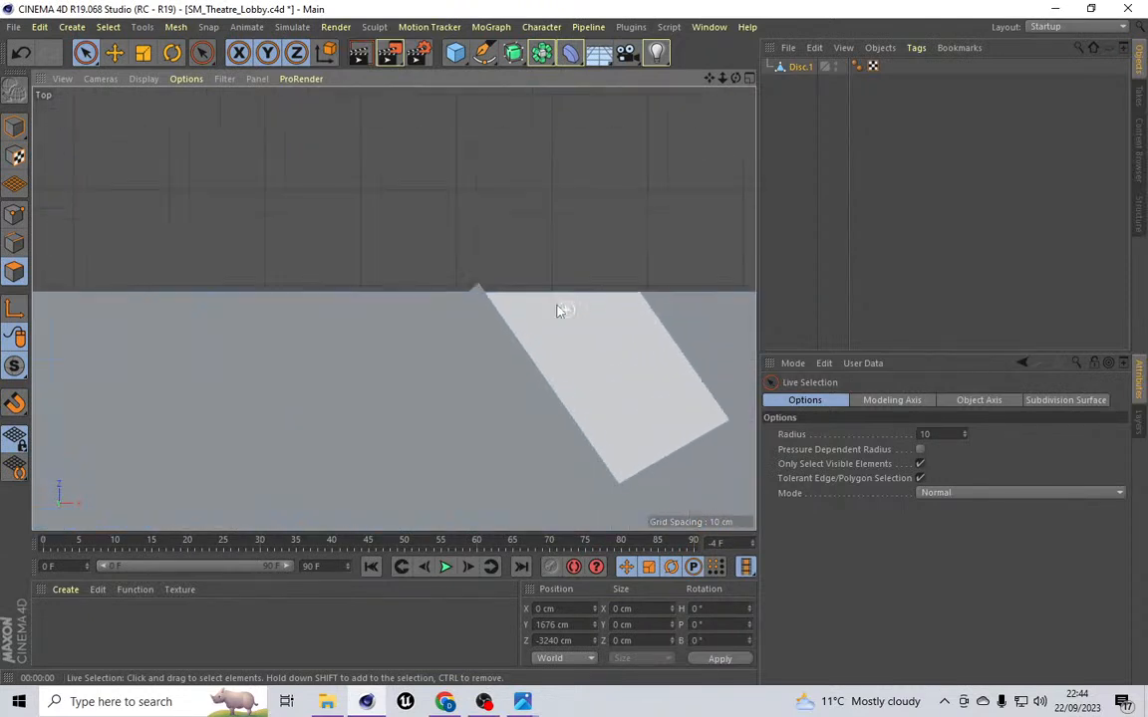
left_click(458, 288)
left_click(502, 197)
scroll(502, 195, "down", 10)
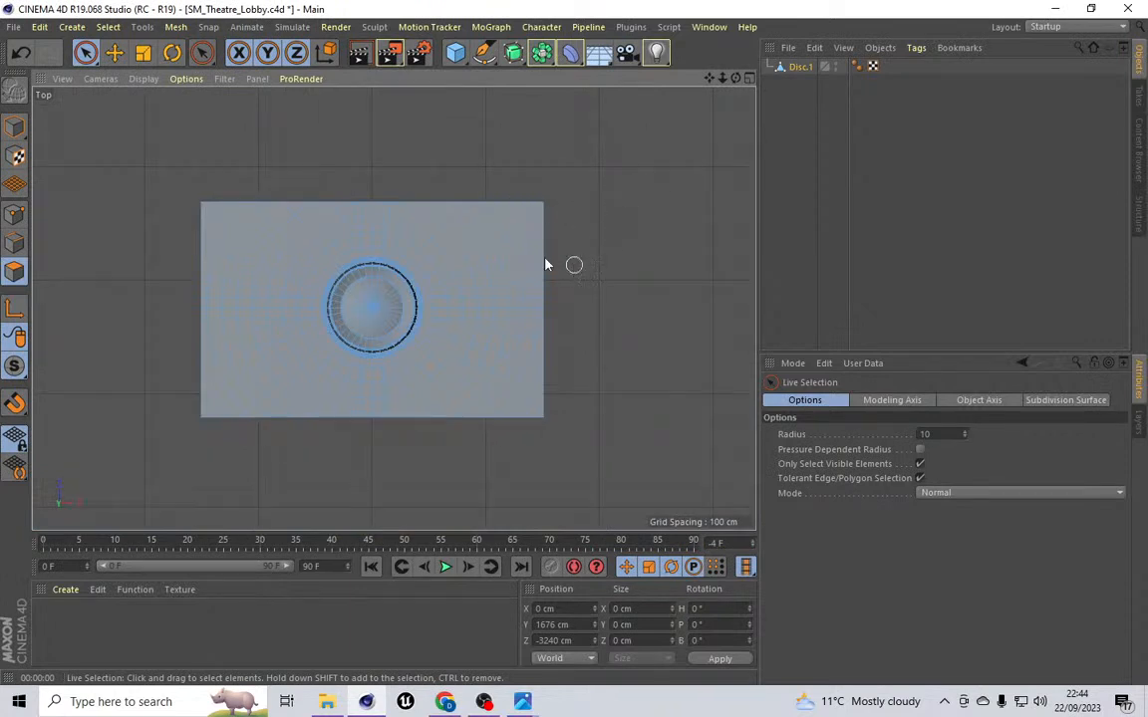
left_click(370, 222)
mouse_move(368, 220)
left_mouse_down()
mouse_move(372, 245)
mouse_move(365, 236)
left_mouse_up()
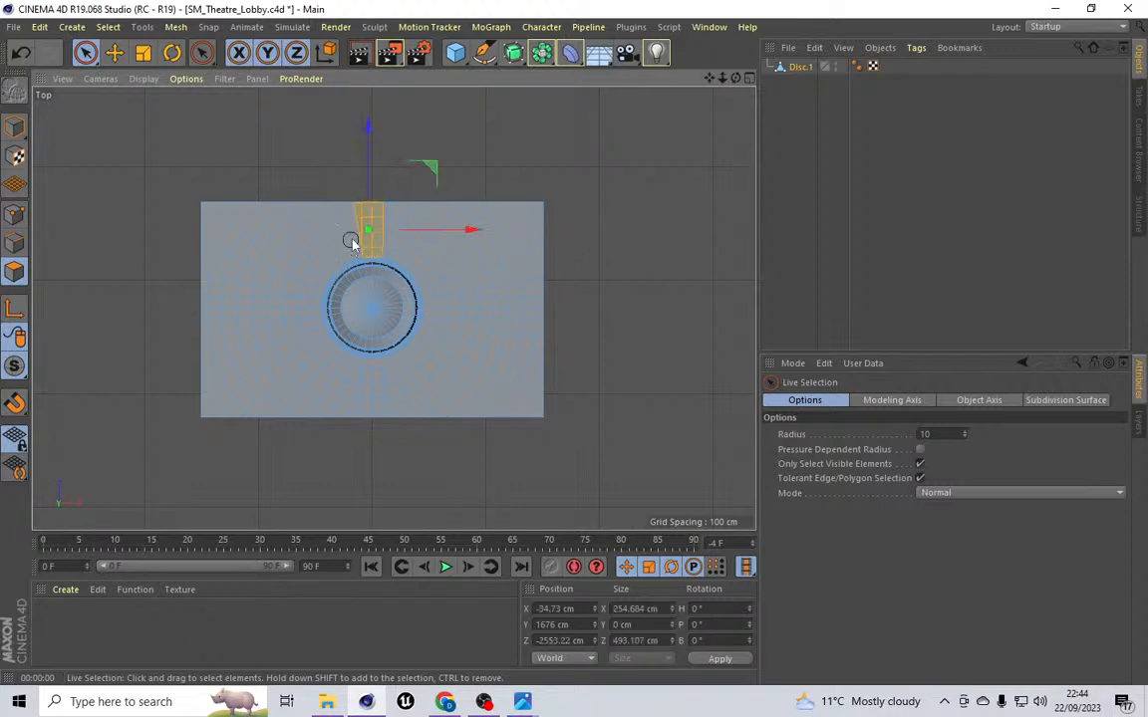
left_click(375, 227)
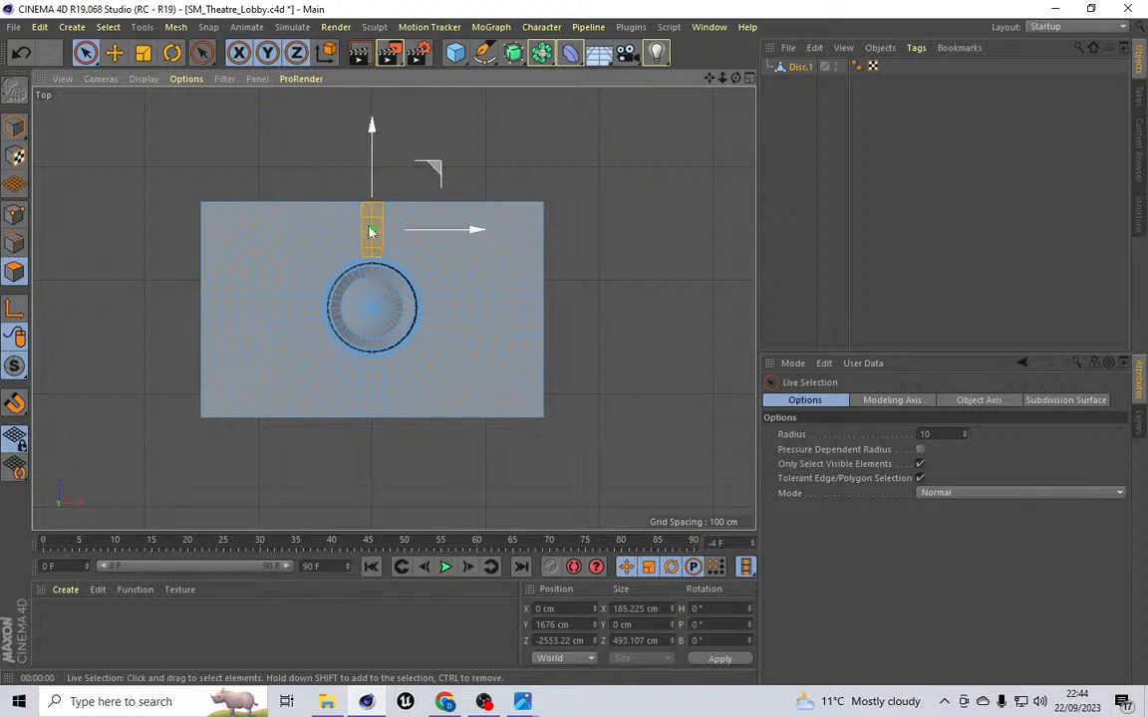
Step: Add the polygon strip between the two vertical cuts below the disc to the selection
scroll(371, 229, "up", 10)
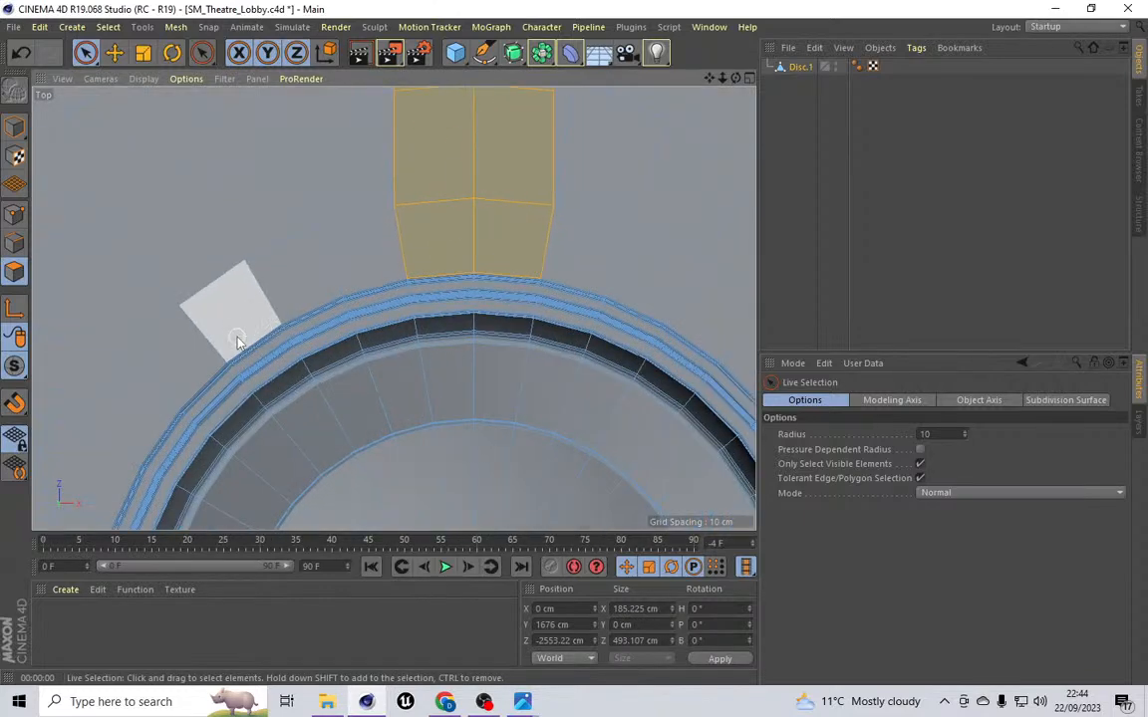
scroll(237, 339, "up", 4)
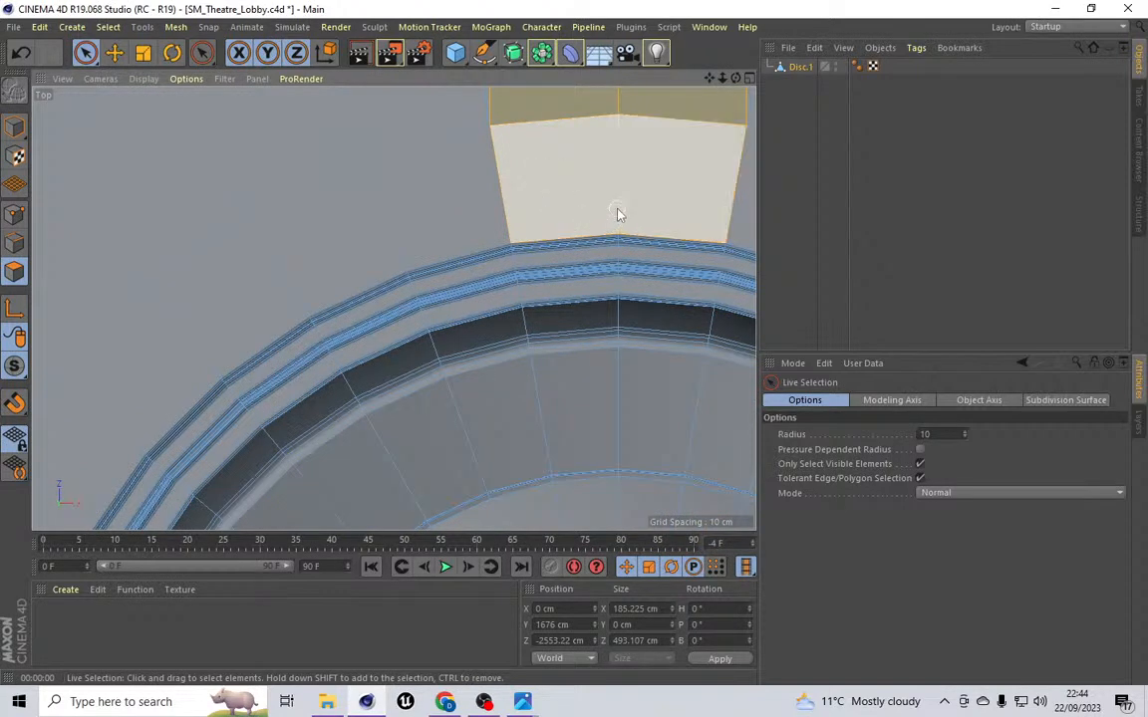
left_click_drag(676, 201, 537, 181, "ctrl")
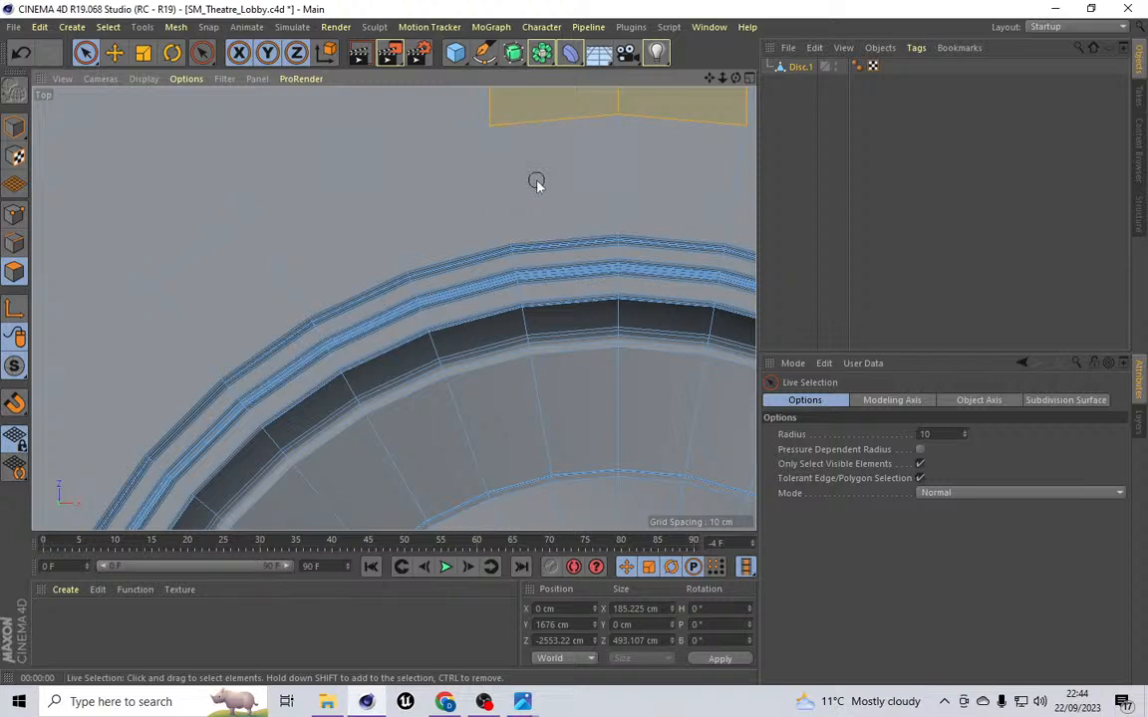
scroll(537, 181, "down", 12)
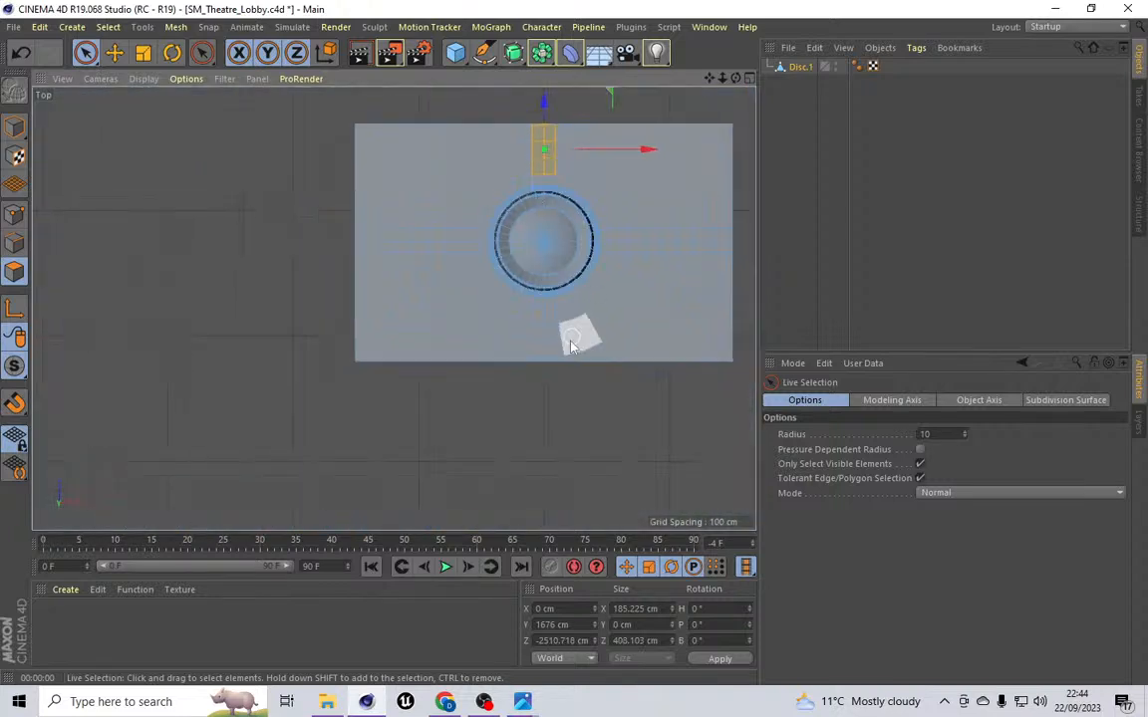
scroll(546, 149, "up", 10)
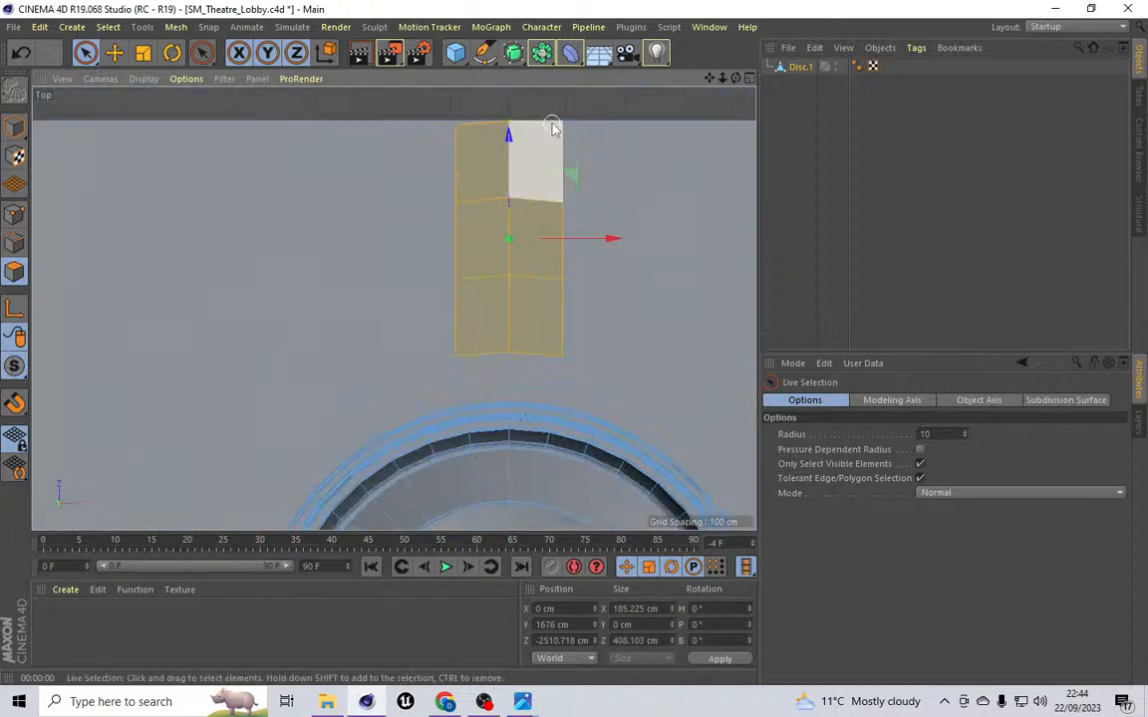
scroll(480, 119, "down", 5)
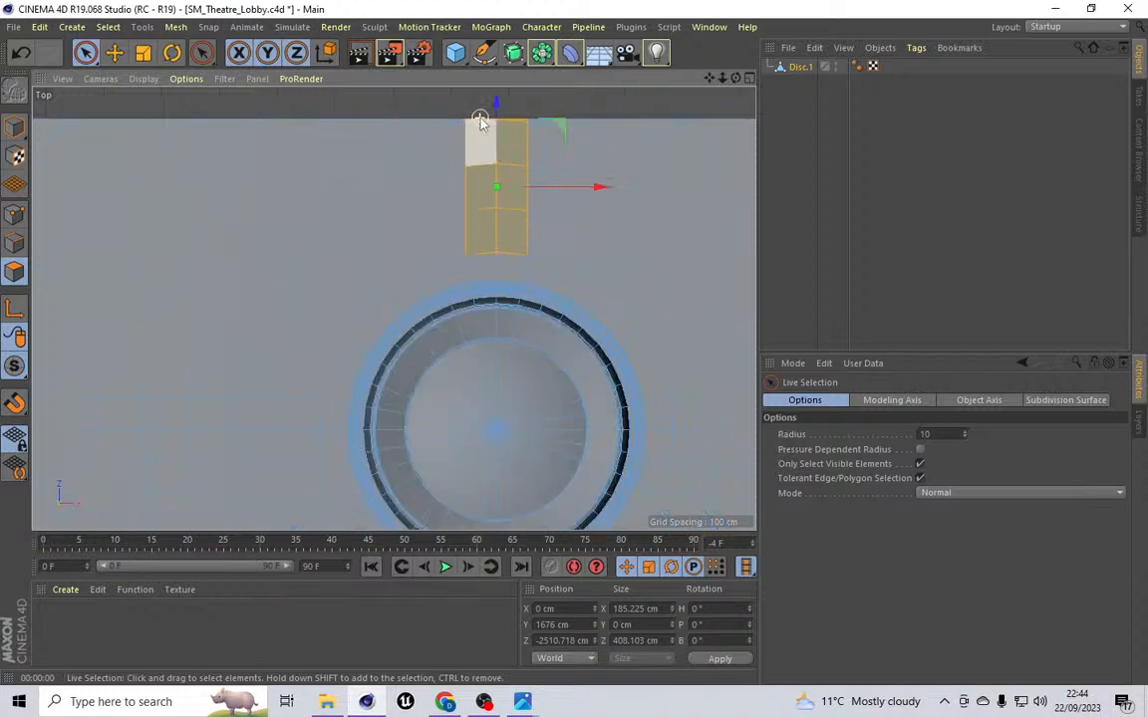
scroll(494, 271, "up", 5)
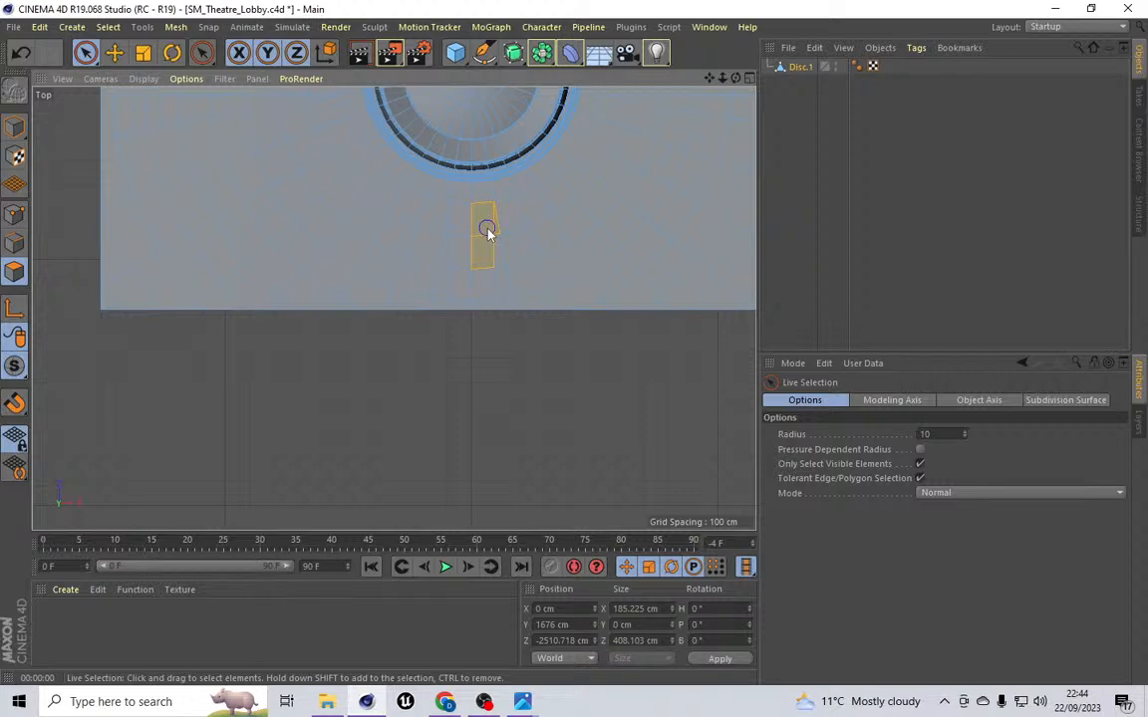
left_click_drag(475, 279, 473, 300, "shift")
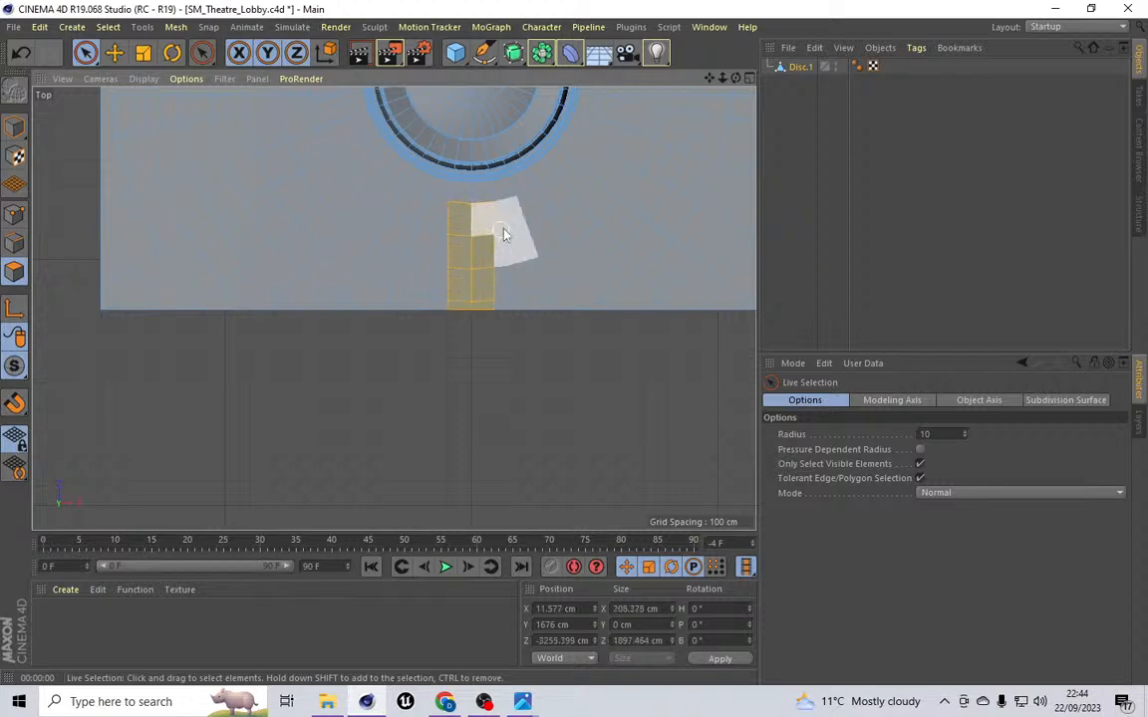
left_click(503, 232, "ctrl")
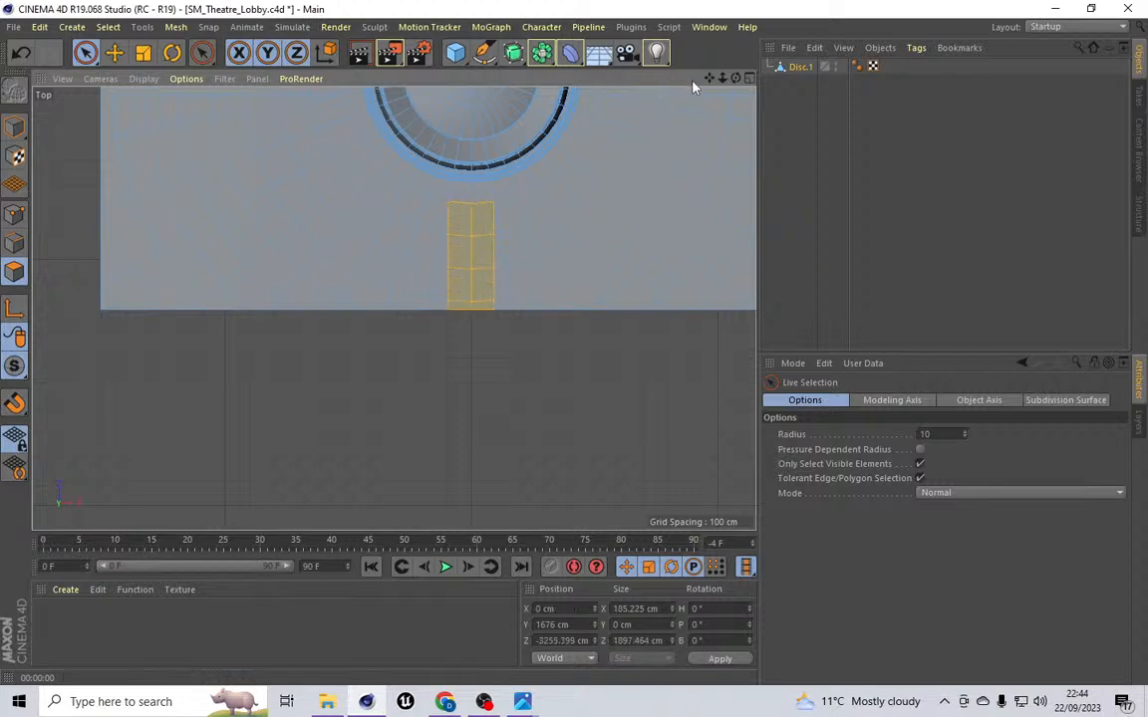
Step: Add the polygon strips between the horizontal cuts to the right and left of the disc to the selection
left_click_drag(710, 78, 452, 218)
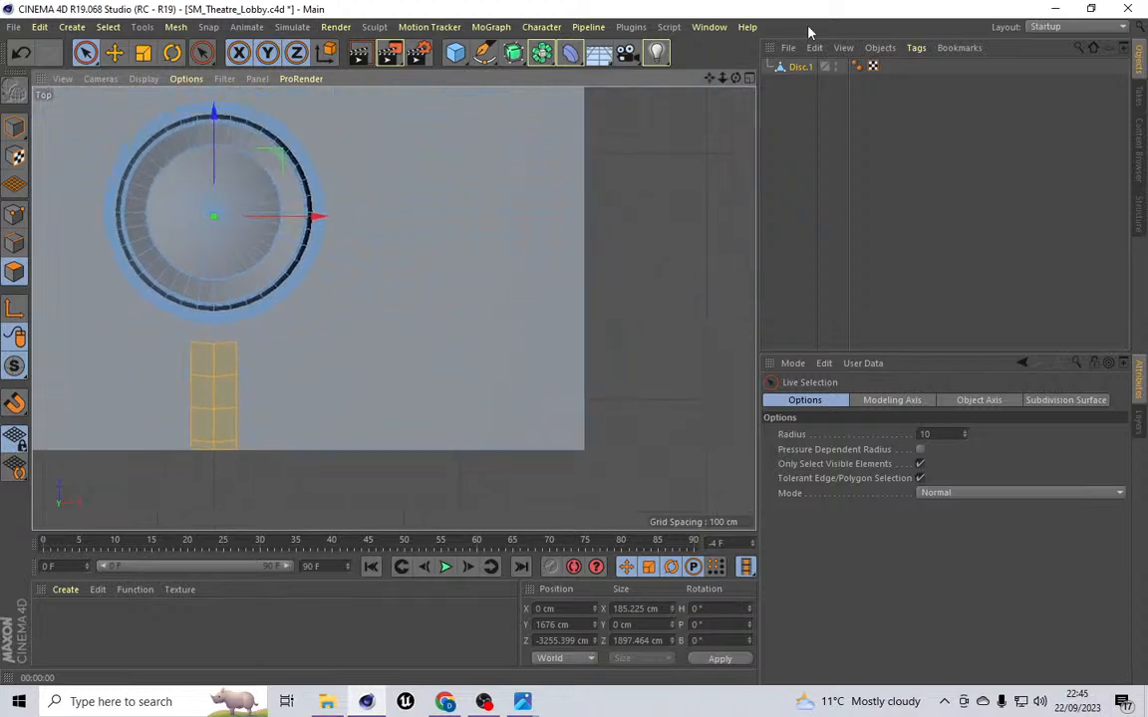
left_click_drag(361, 215, 482, 218, "shift")
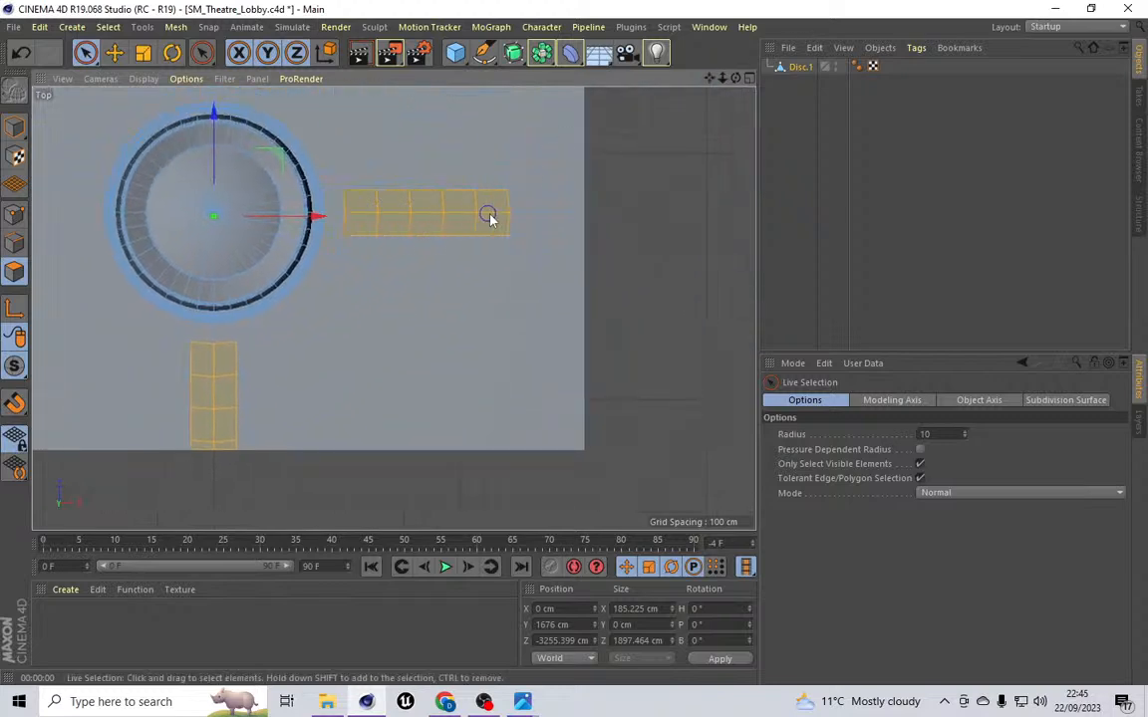
scroll(557, 184, "down", 5)
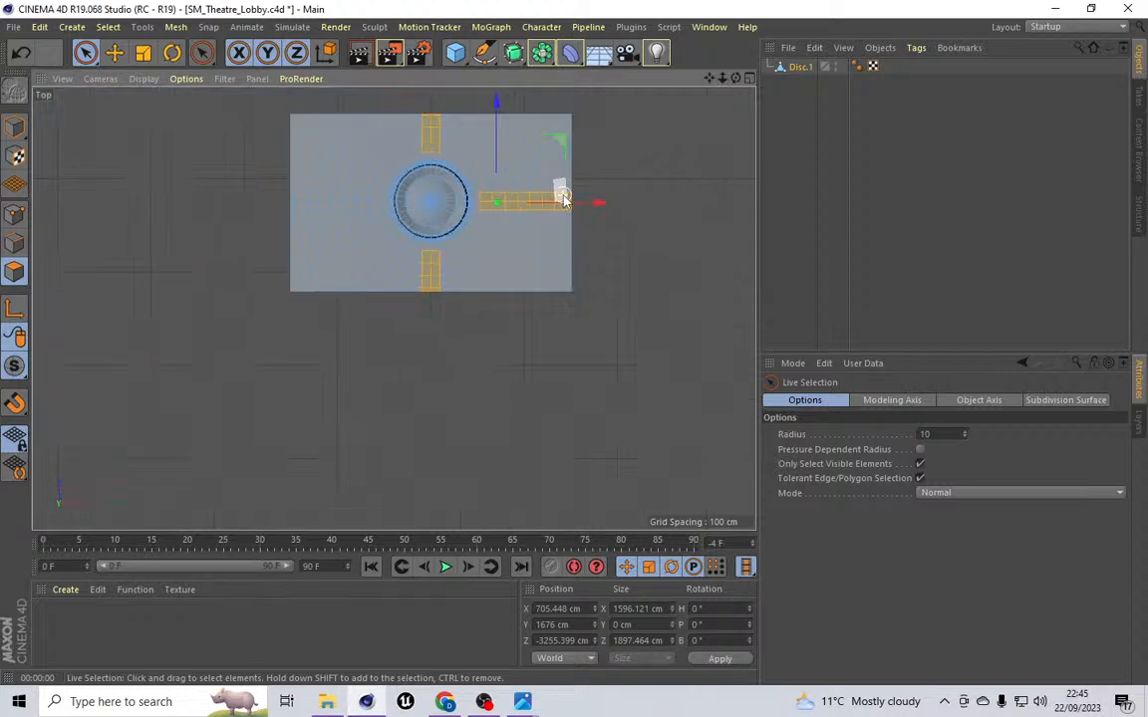
scroll(362, 199, "up", 5)
mouse_move(387, 215)
left_mouse_down("shift")
mouse_move(228, 217)
mouse_move(189, 195)
left_mouse_up("shift")
scroll(474, 153, "down", 2)
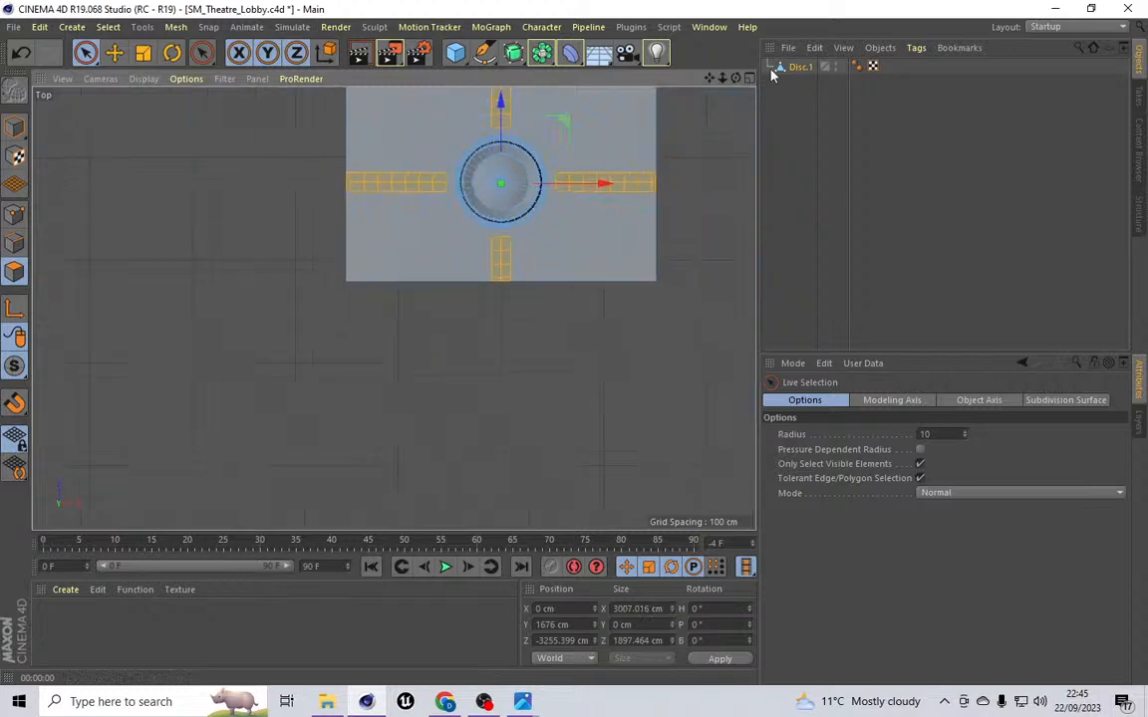
left_click_drag(708, 79, 696, 143)
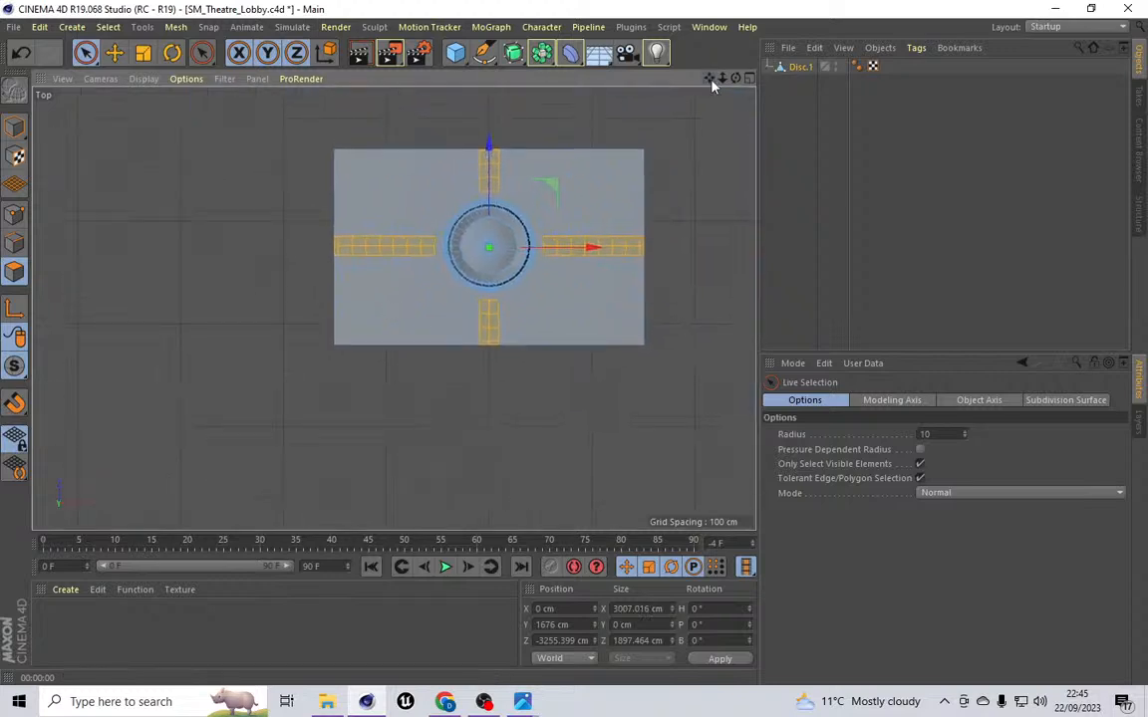
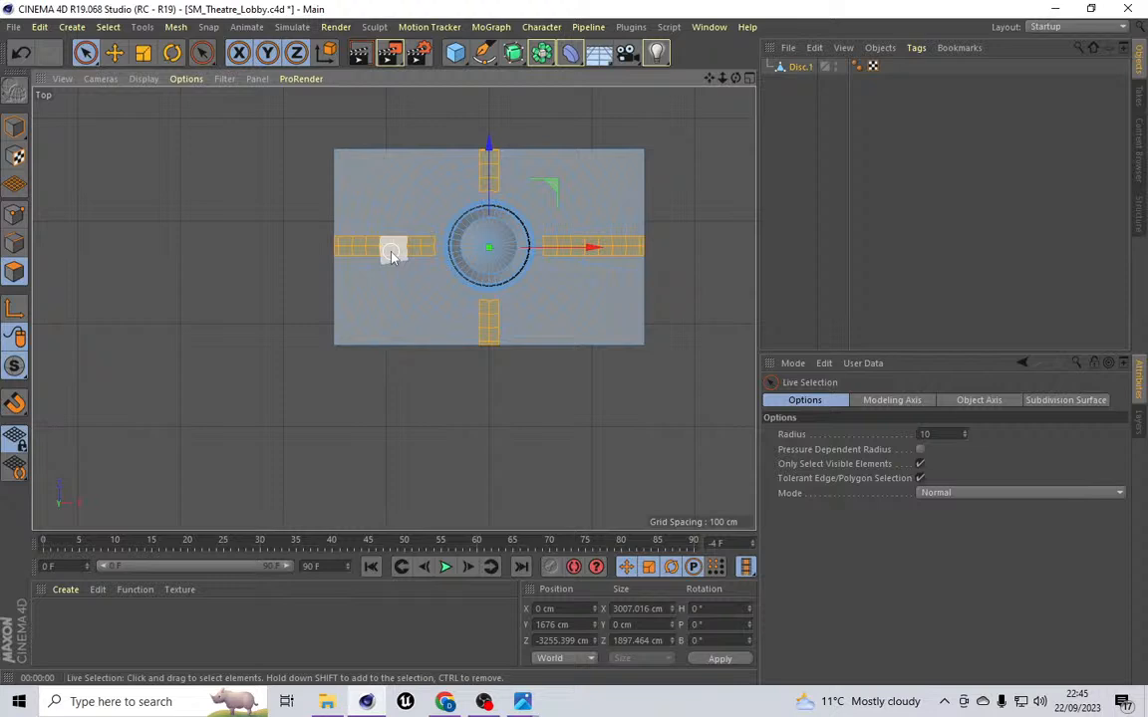
Step: Cut a vertical line with Line Cut along the ceiling's left edge, running past its top and bottom
scroll(390, 253, "up", 3)
scroll(292, 294, "up", 5)
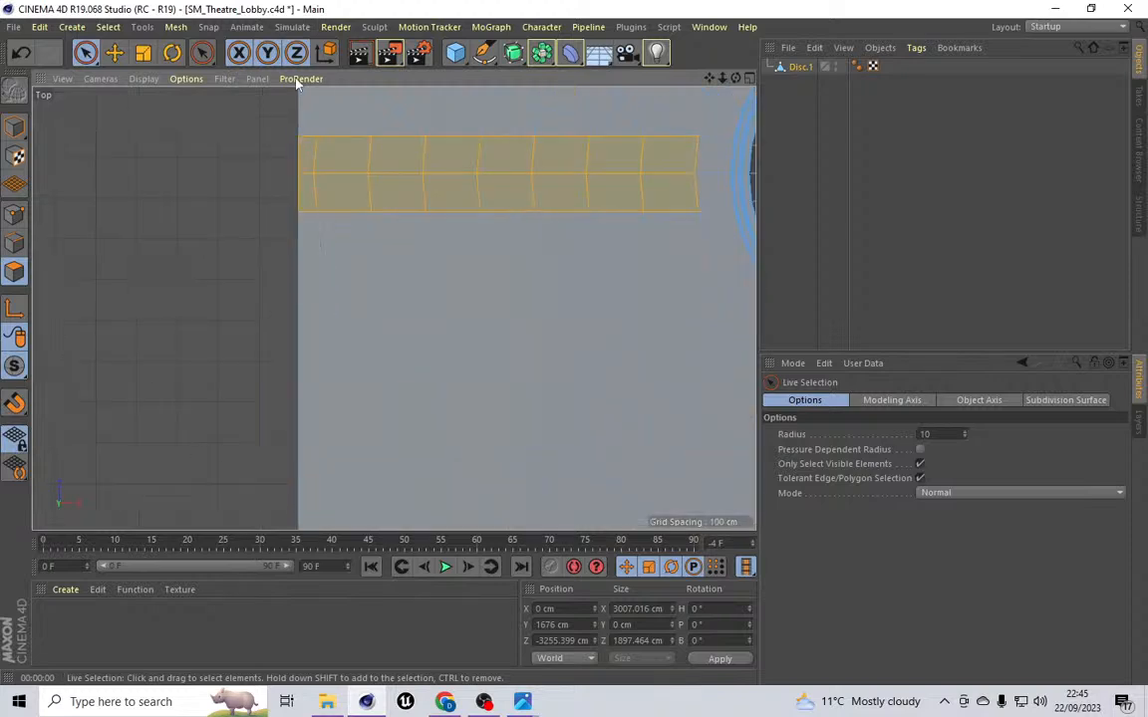
left_click(176, 27)
mouse_move(200, 104)
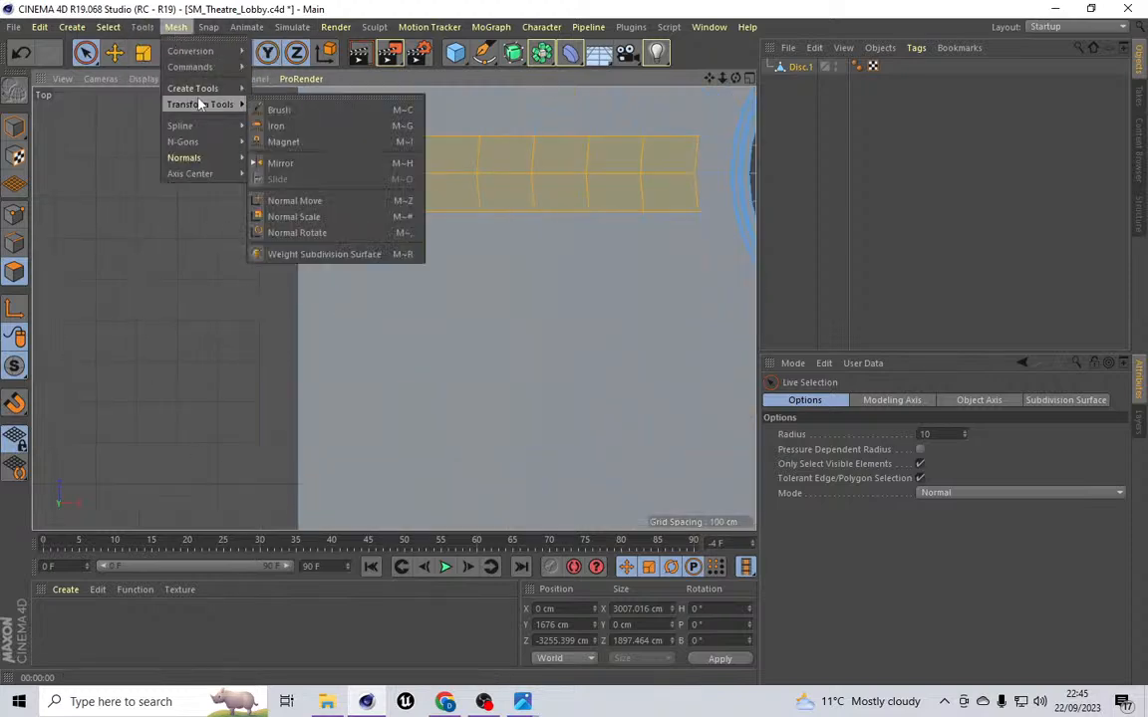
left_click(297, 148)
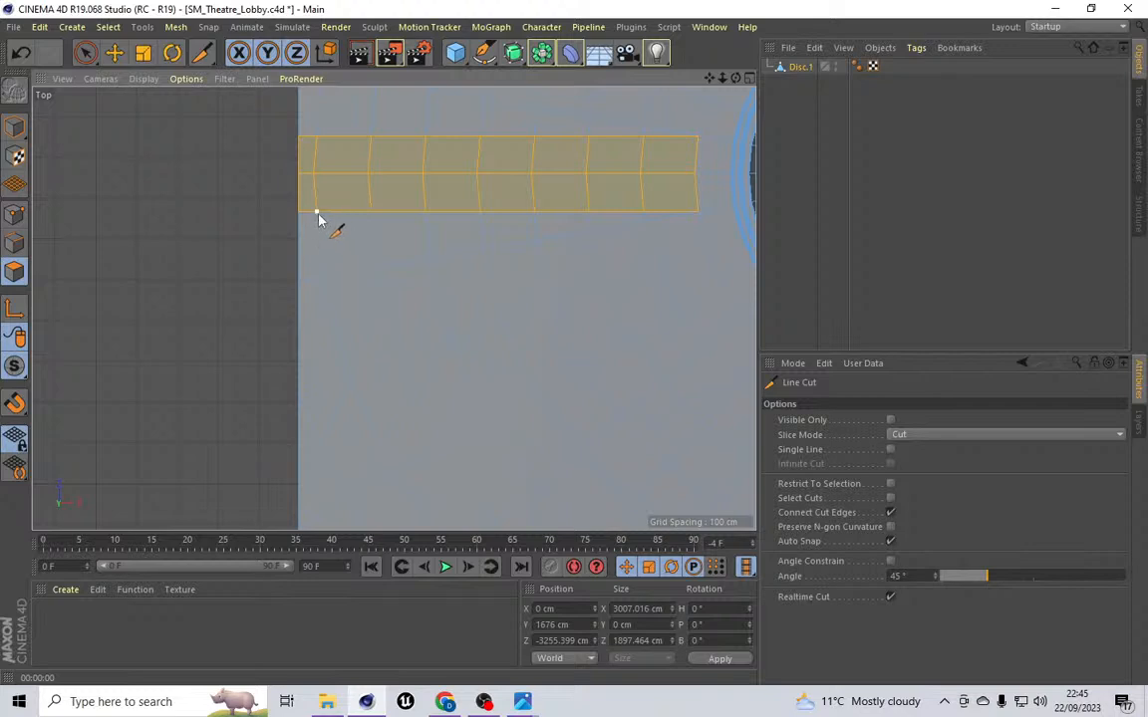
scroll(318, 219, "down", 4)
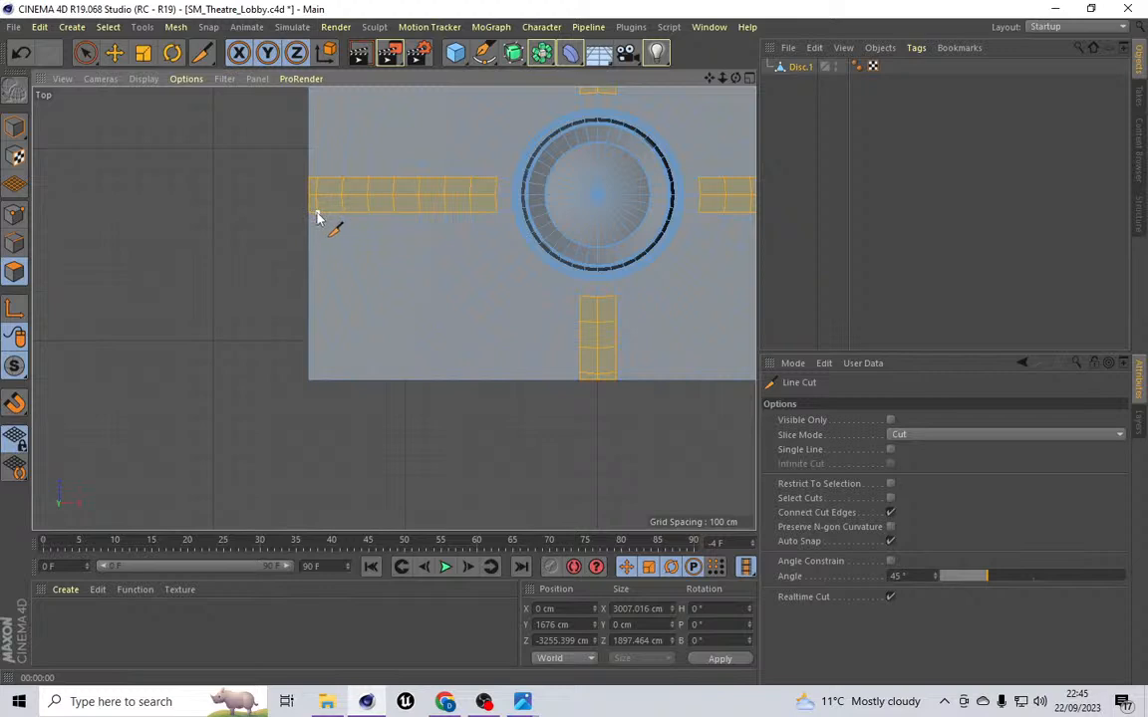
left_click_drag(317, 213, 317, 409)
scroll(339, 223, "down", 3)
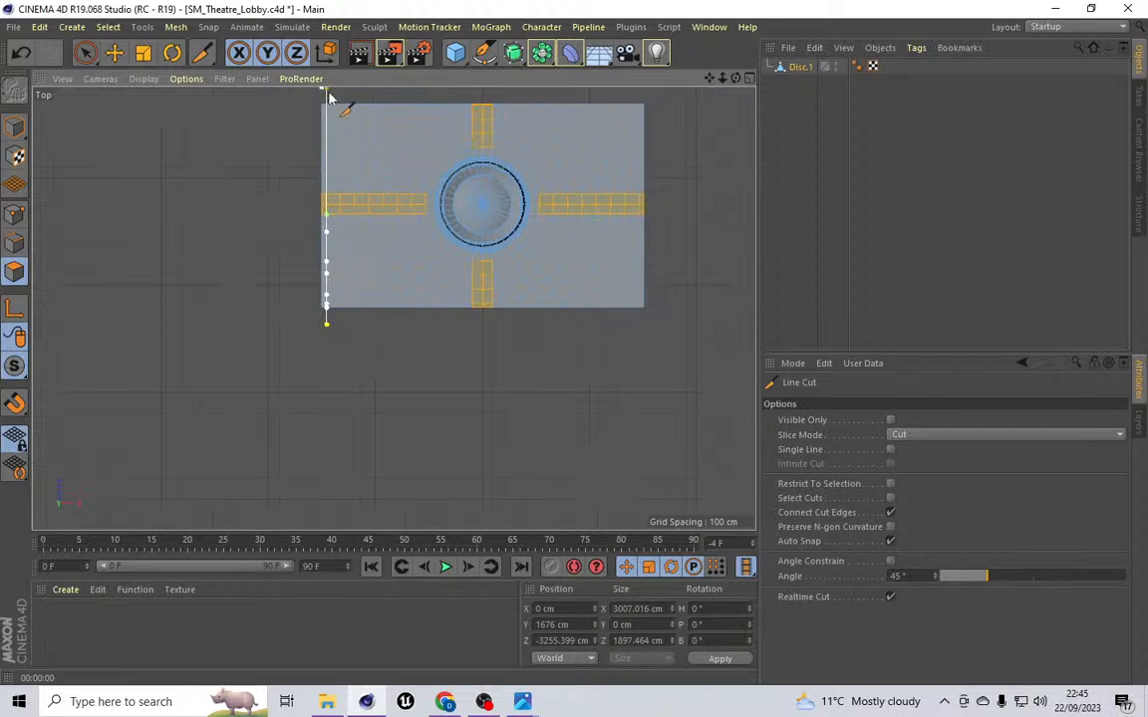
left_click(114, 53)
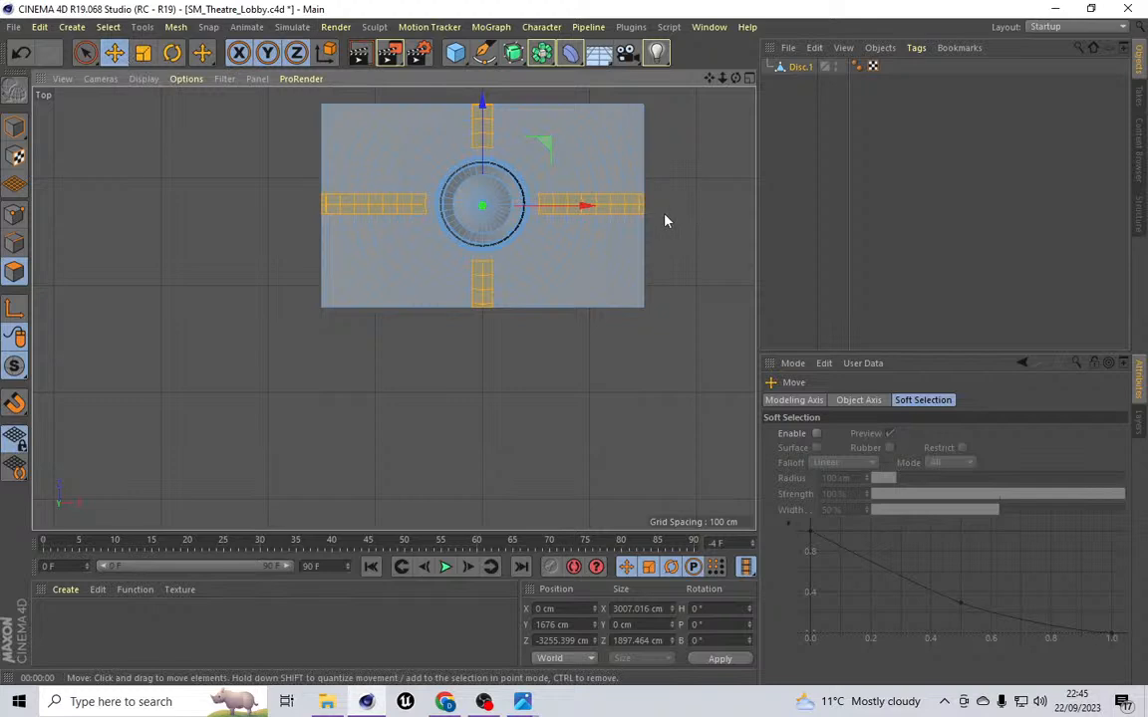
Step: Cut a vertical line along the ceiling's right edge from the right strip down past the bottom edge
scroll(664, 220, "up", 3)
scroll(613, 317, "up", 2)
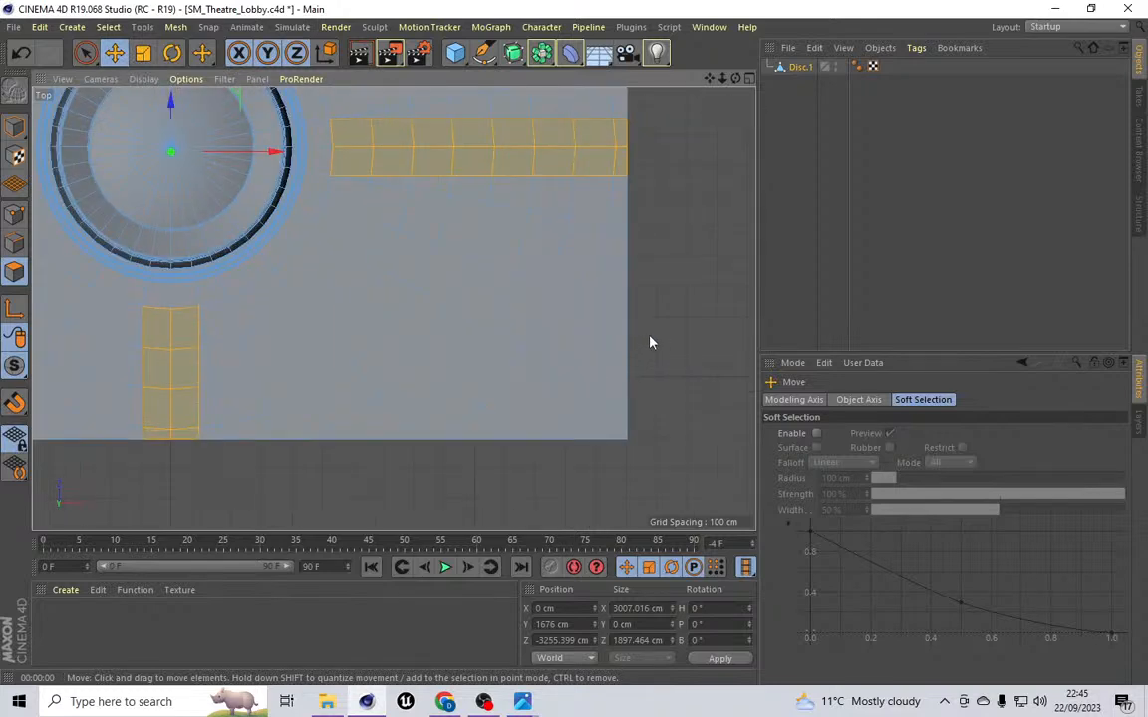
left_click(175, 27)
mouse_move(199, 87)
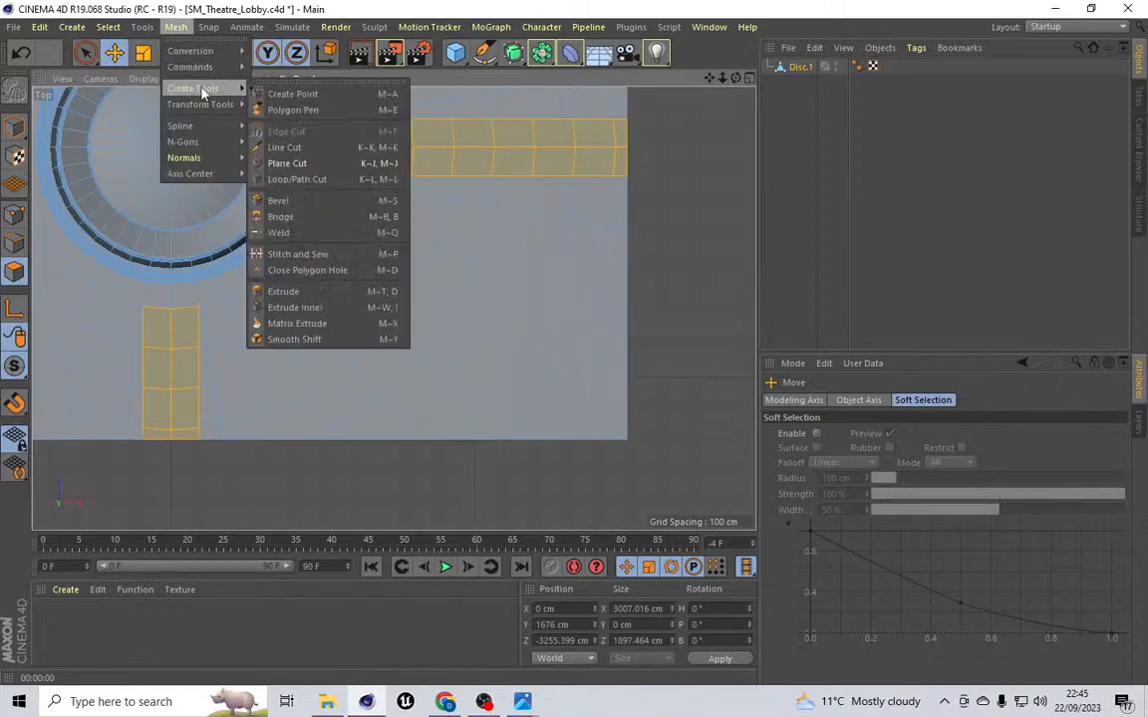
left_click(282, 147)
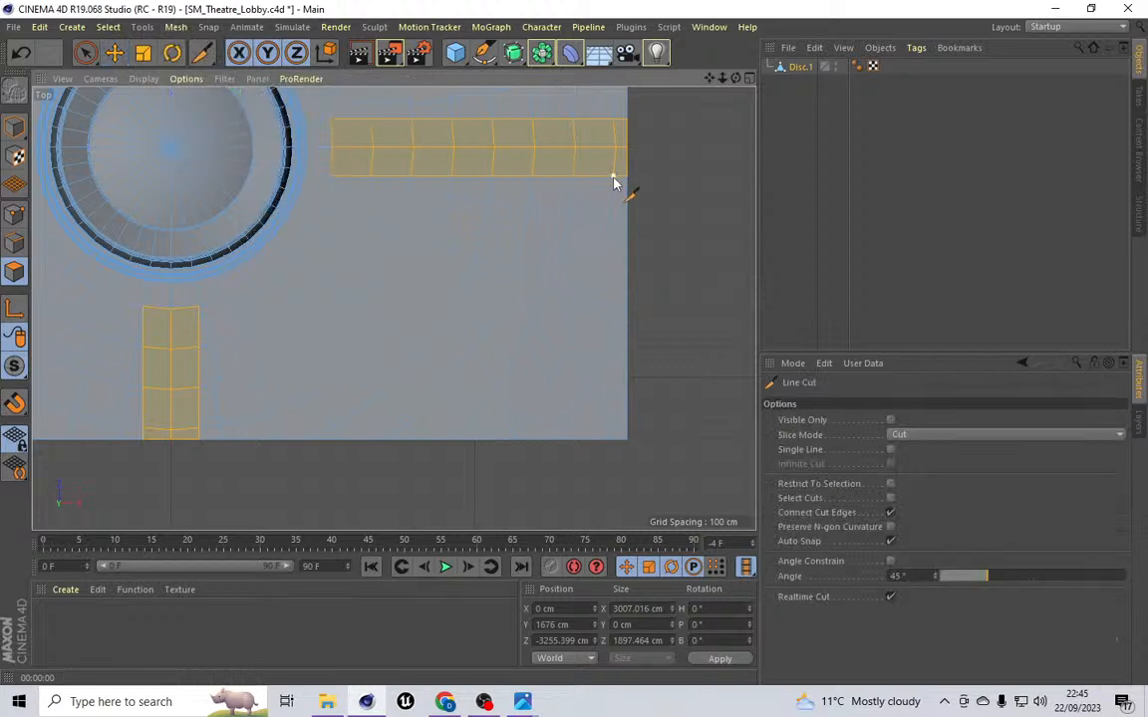
left_click(612, 180)
left_click(613, 473)
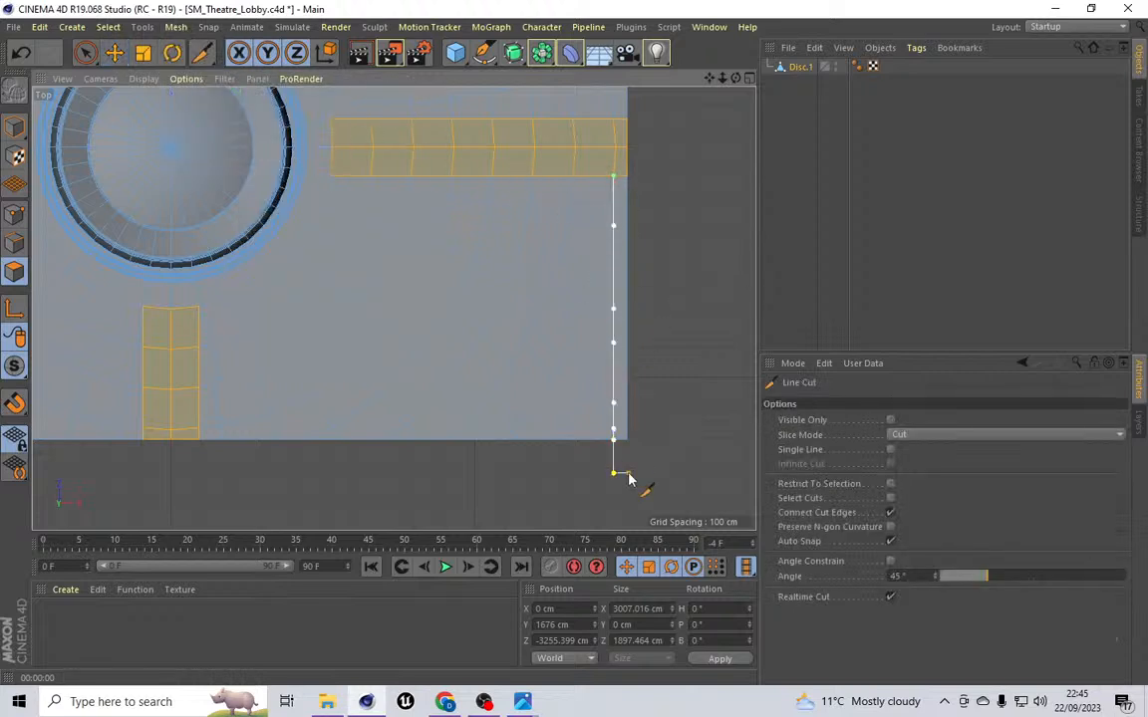
scroll(628, 479, "down", 5)
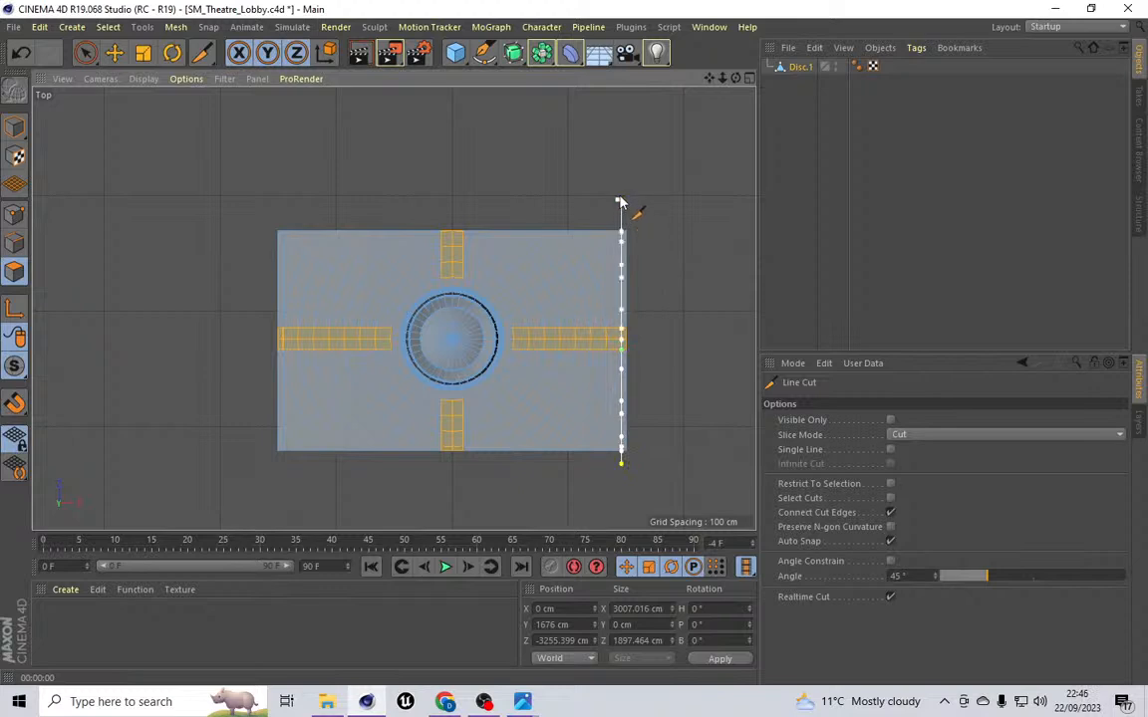
left_click(114, 52)
Step: Cut a horizontal line along the ceiling's top edge across its full width
left_click(175, 27)
mouse_move(199, 88)
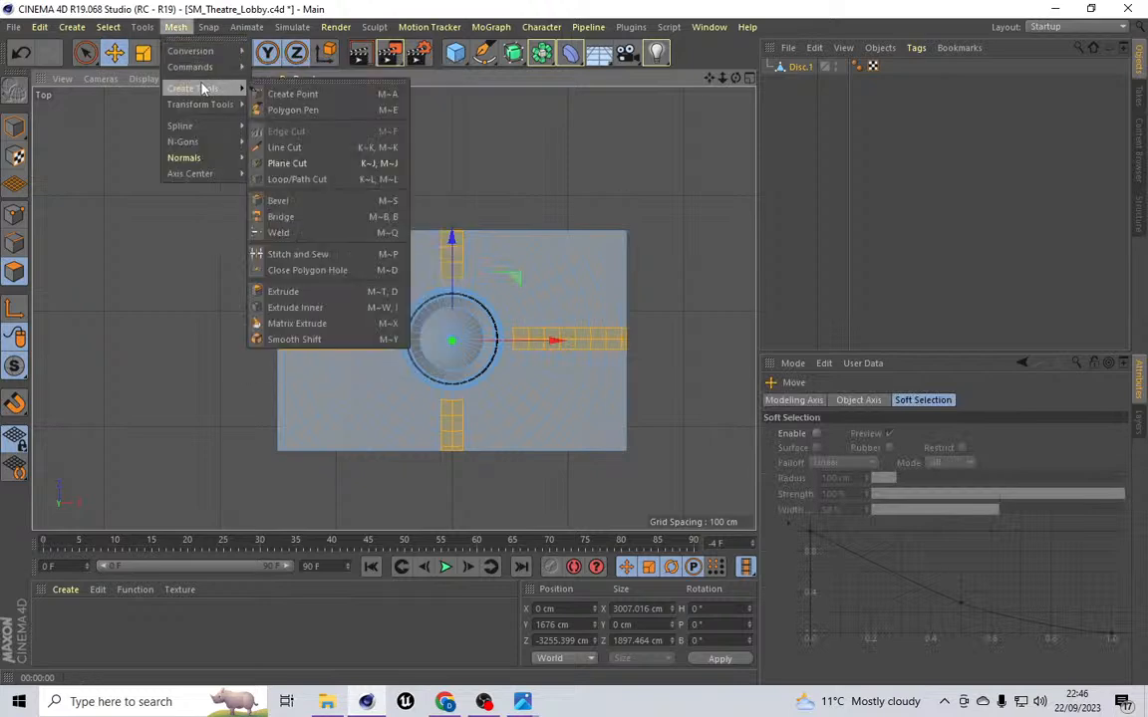
left_click(277, 151)
scroll(342, 235, "up", 3)
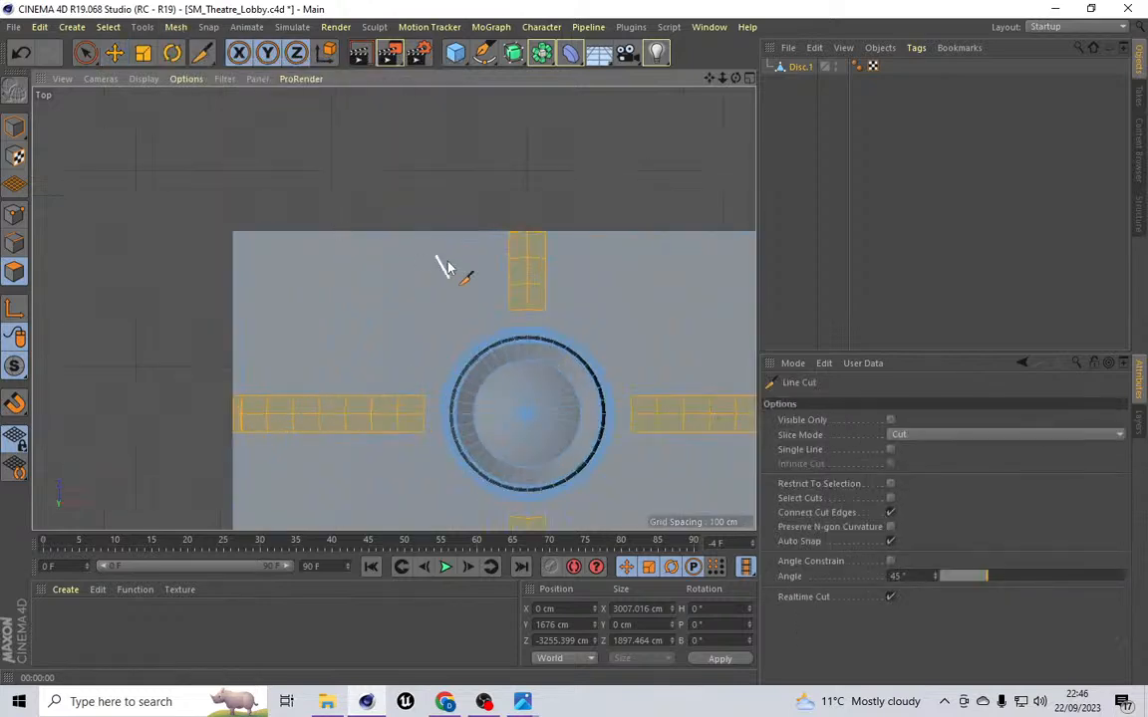
scroll(574, 279, "up", 2)
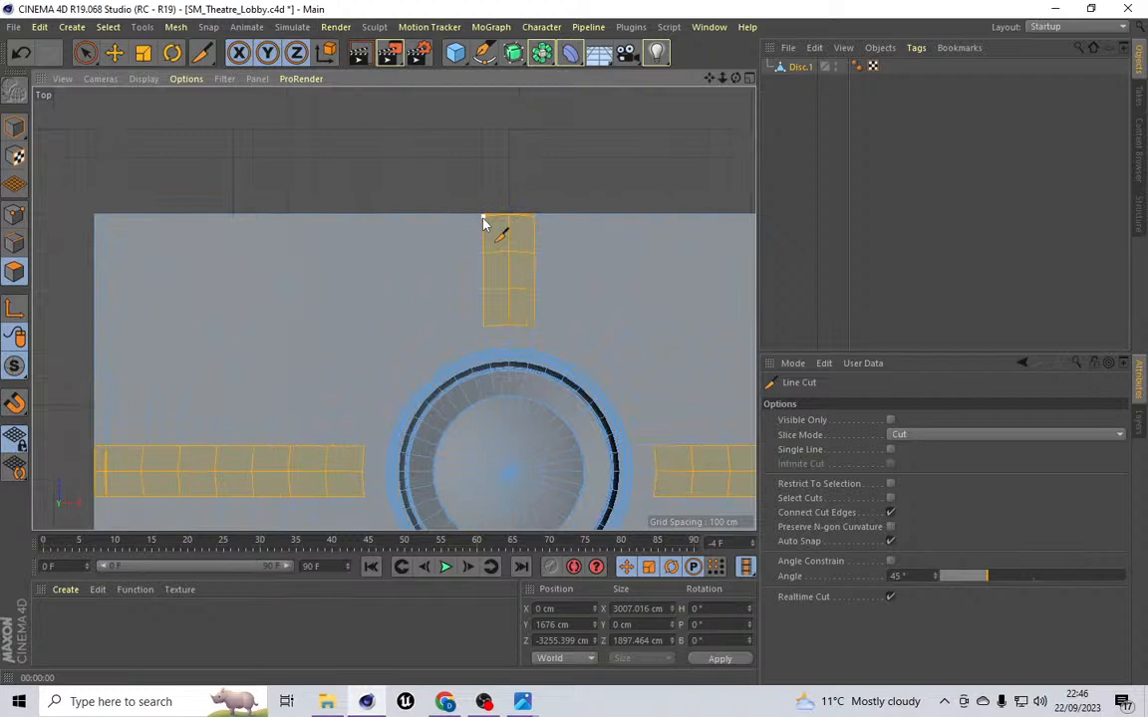
left_click(482, 217)
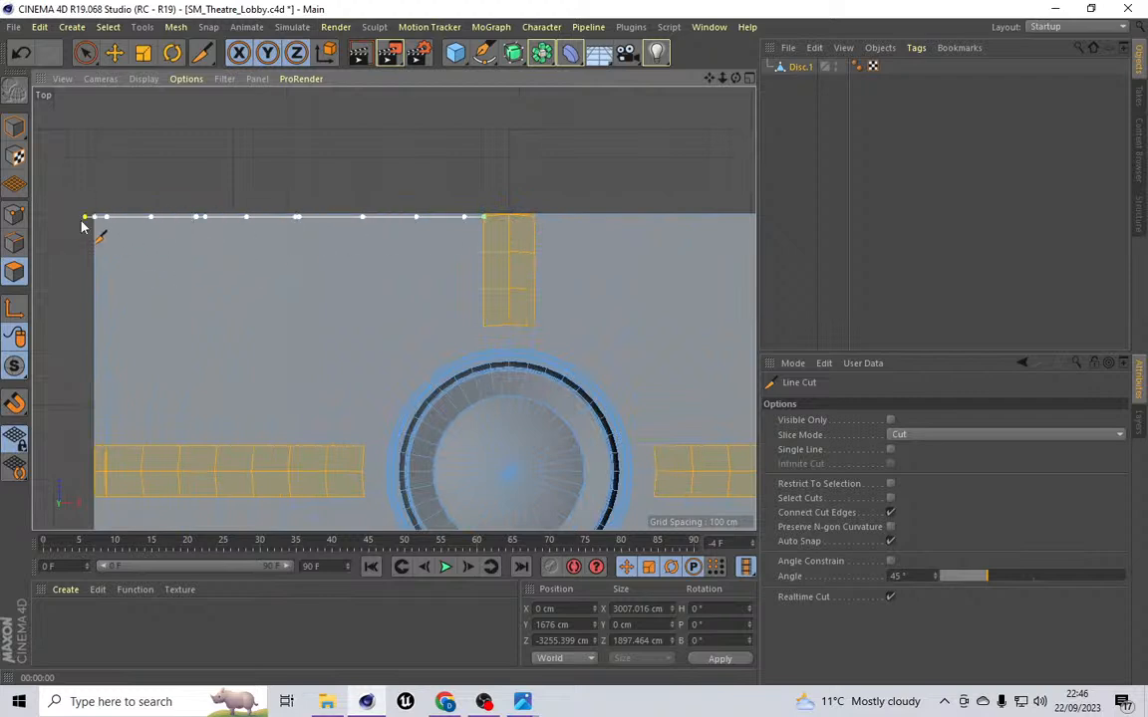
scroll(68, 217, "down", 2)
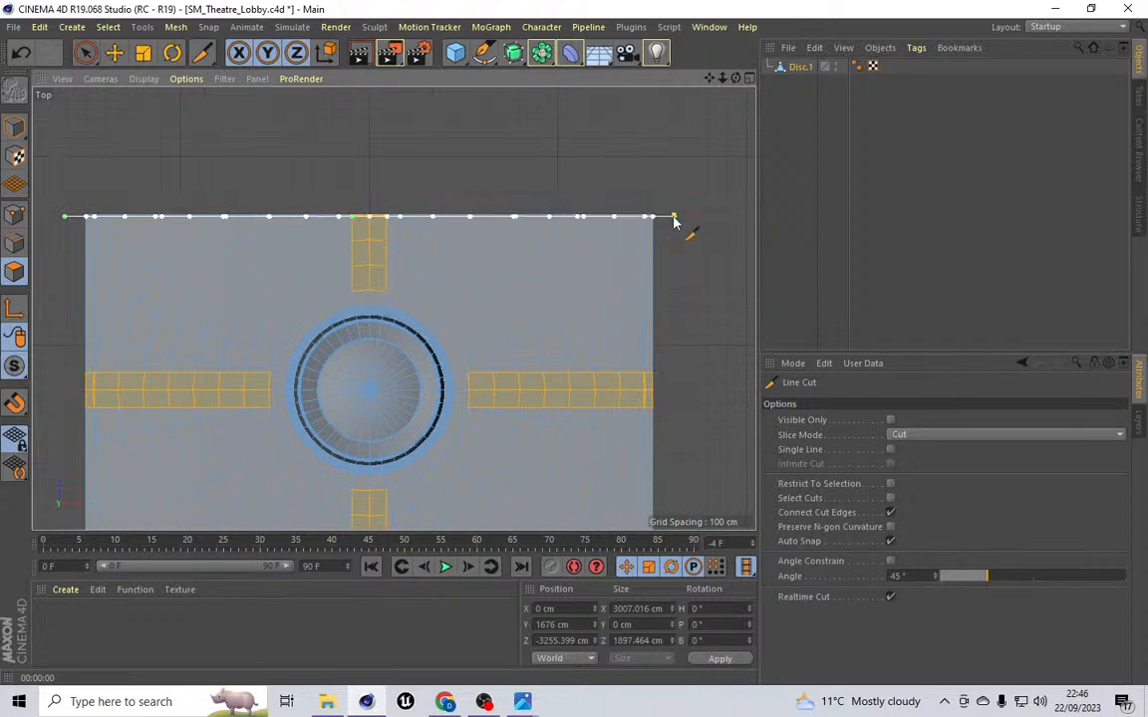
scroll(674, 222, "down", 2)
left_click(674, 218)
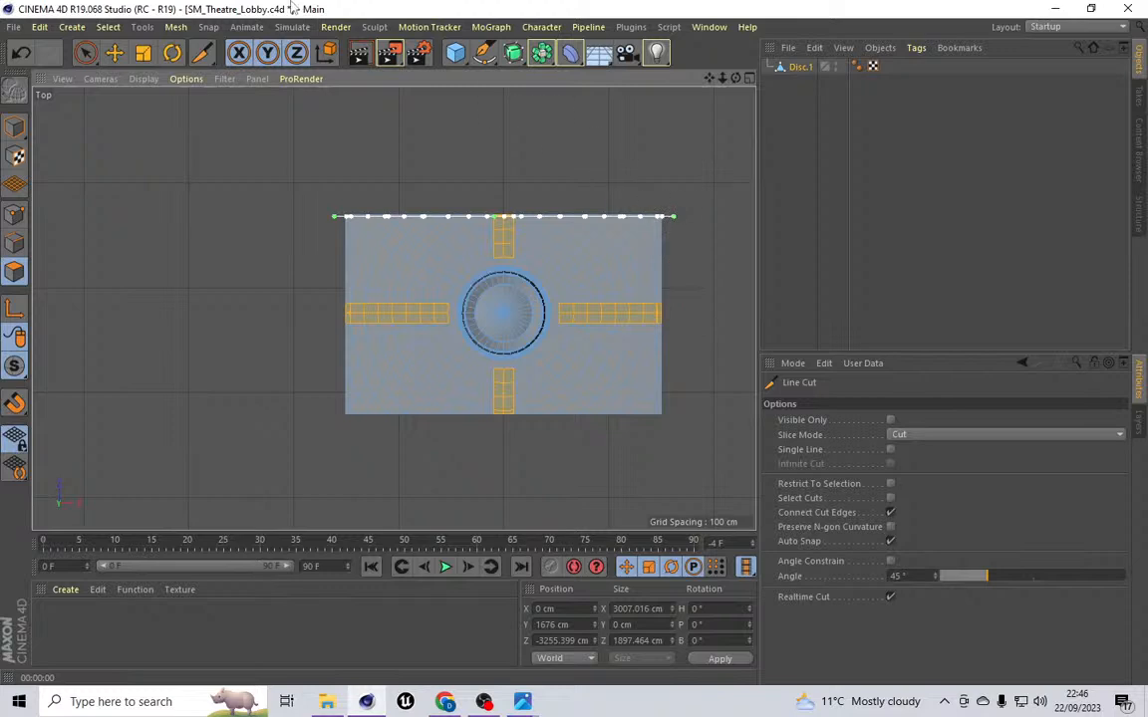
left_click(175, 27)
mouse_move(195, 88)
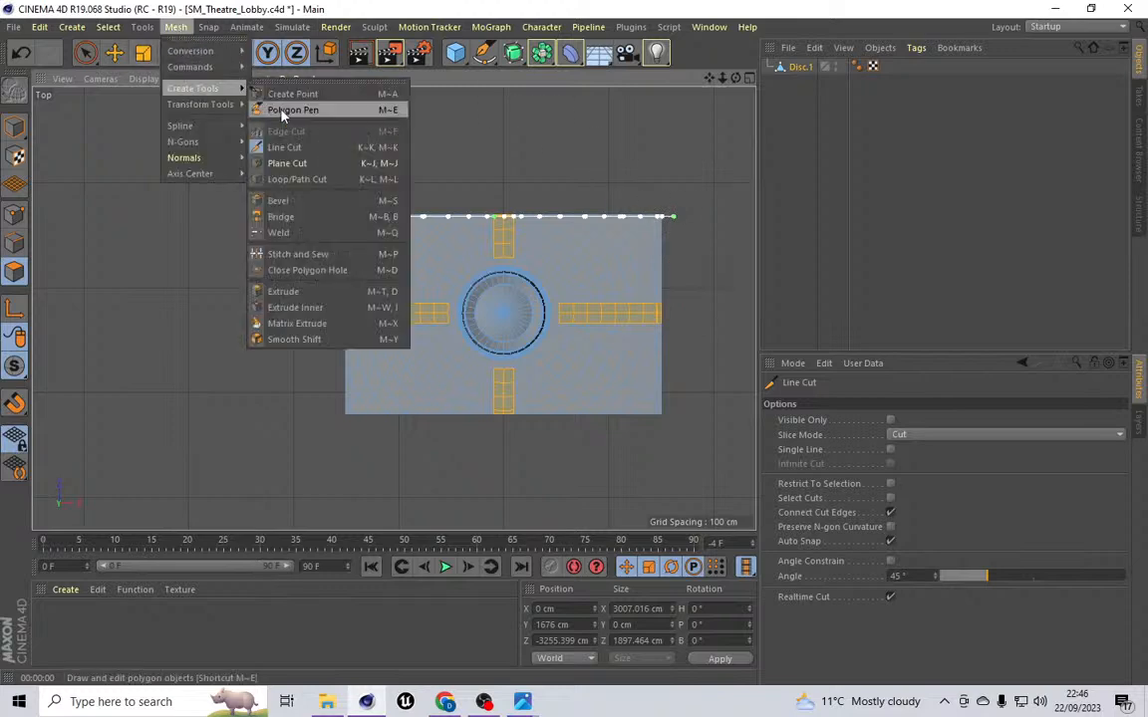
left_click(282, 148)
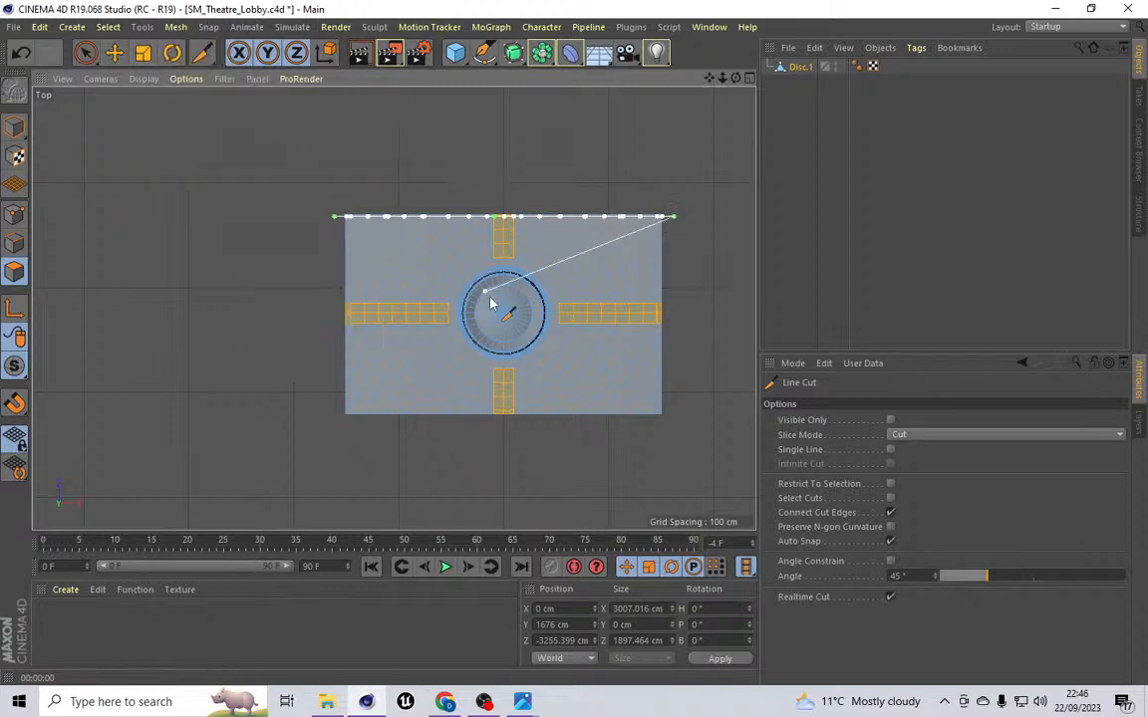
left_click(114, 53)
Step: Cut a horizontal line along the ceiling's bottom edge across its full width, then switch to Rectangle Selection
left_click(175, 27)
mouse_move(231, 89)
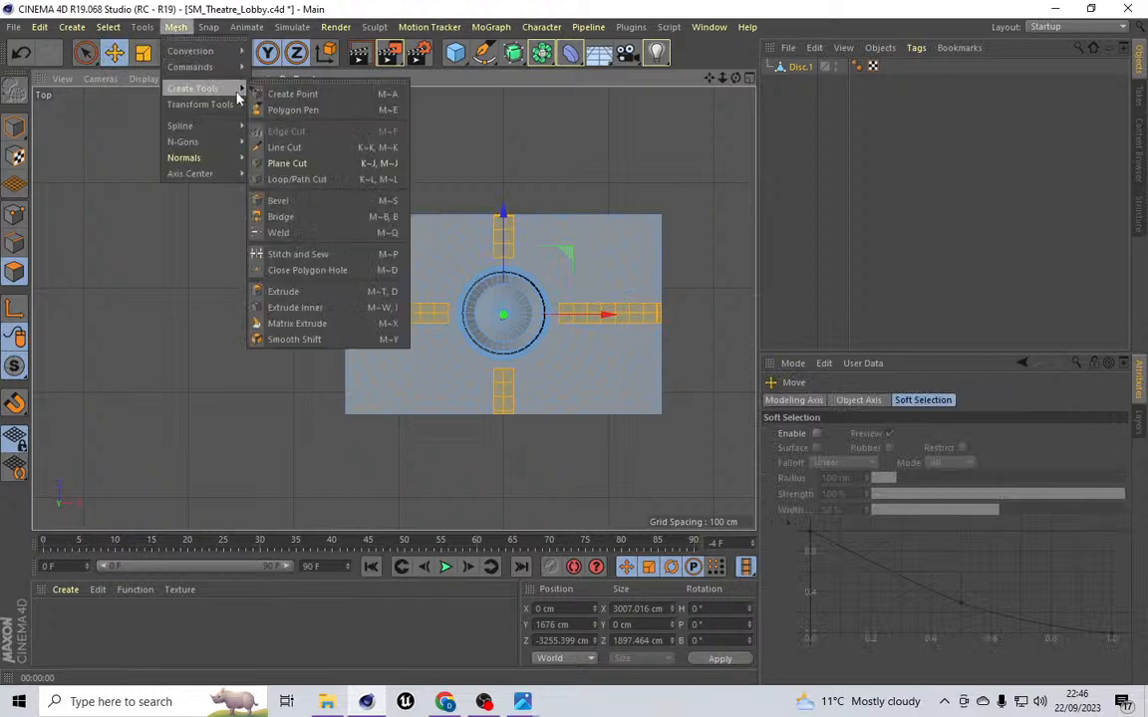
left_click(279, 147)
scroll(589, 466, "up", 3)
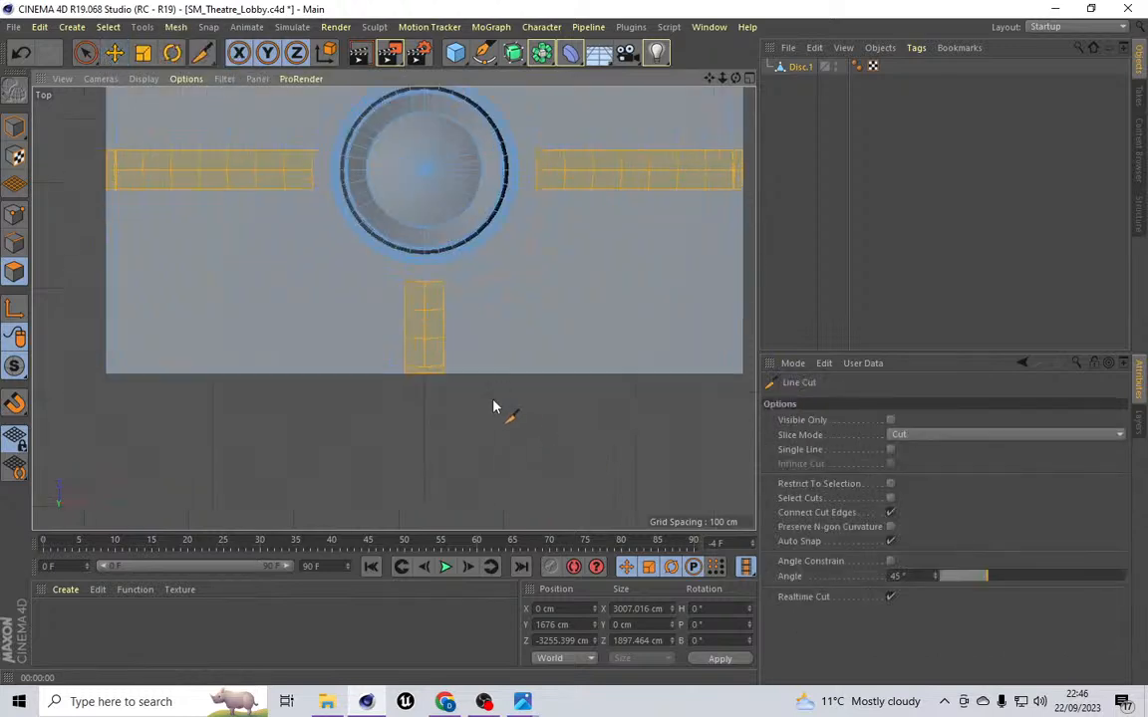
left_click(444, 368)
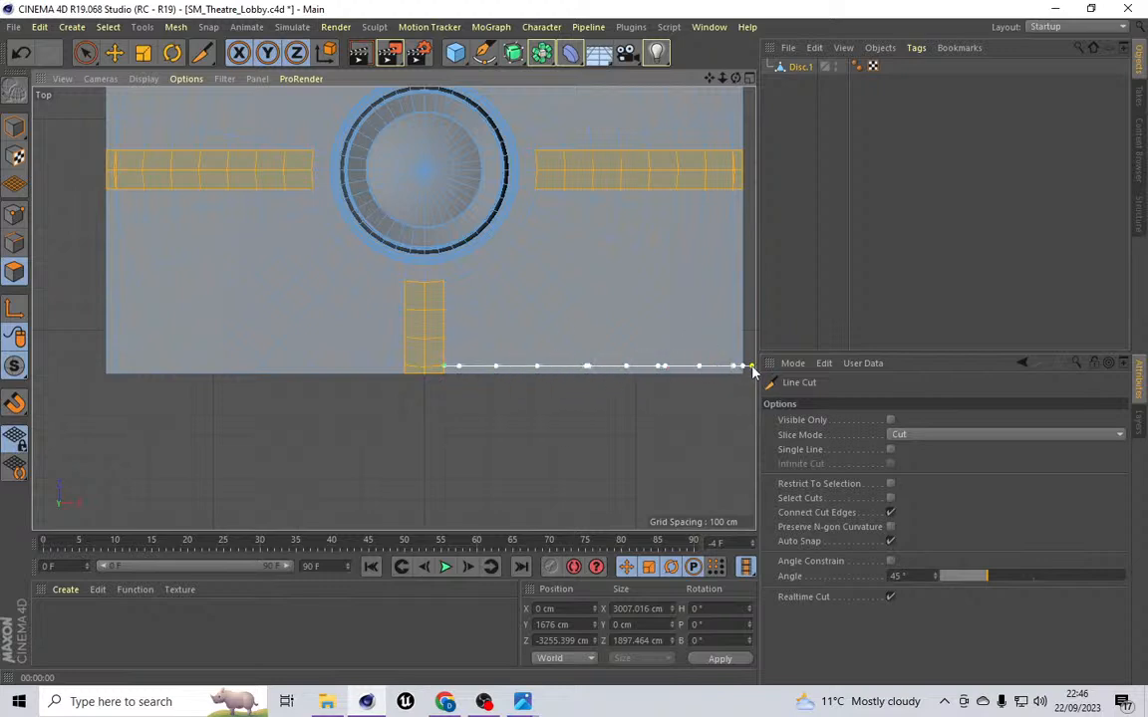
left_click(81, 368)
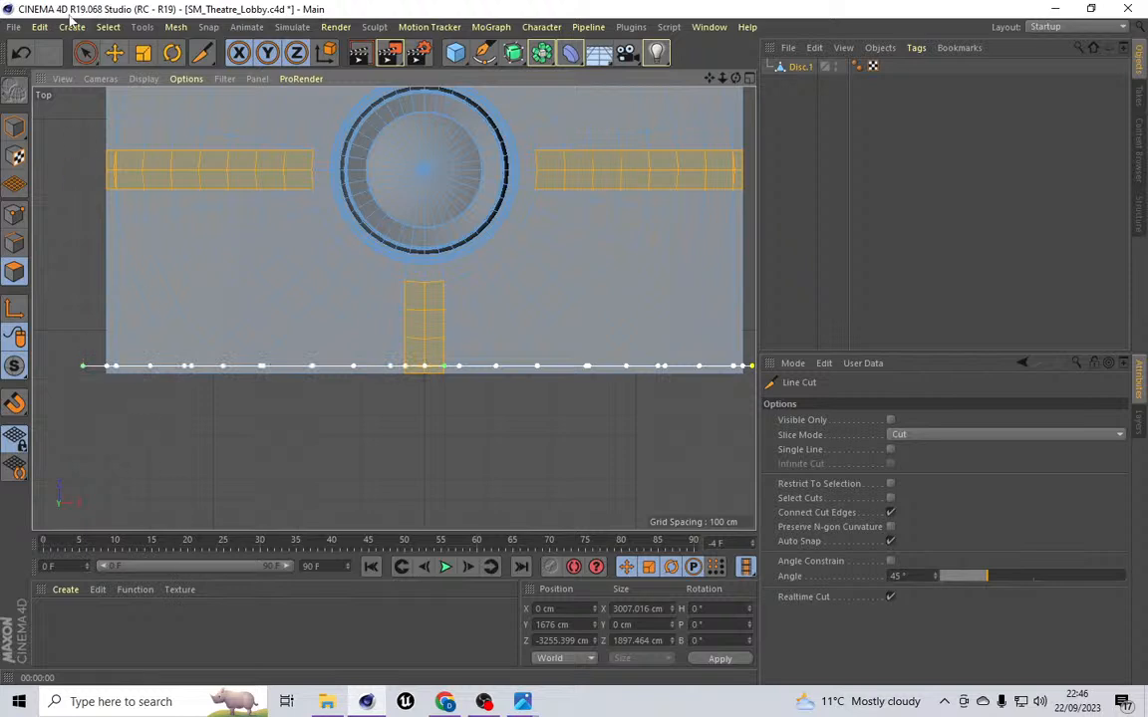
left_click(107, 27)
left_click(120, 83)
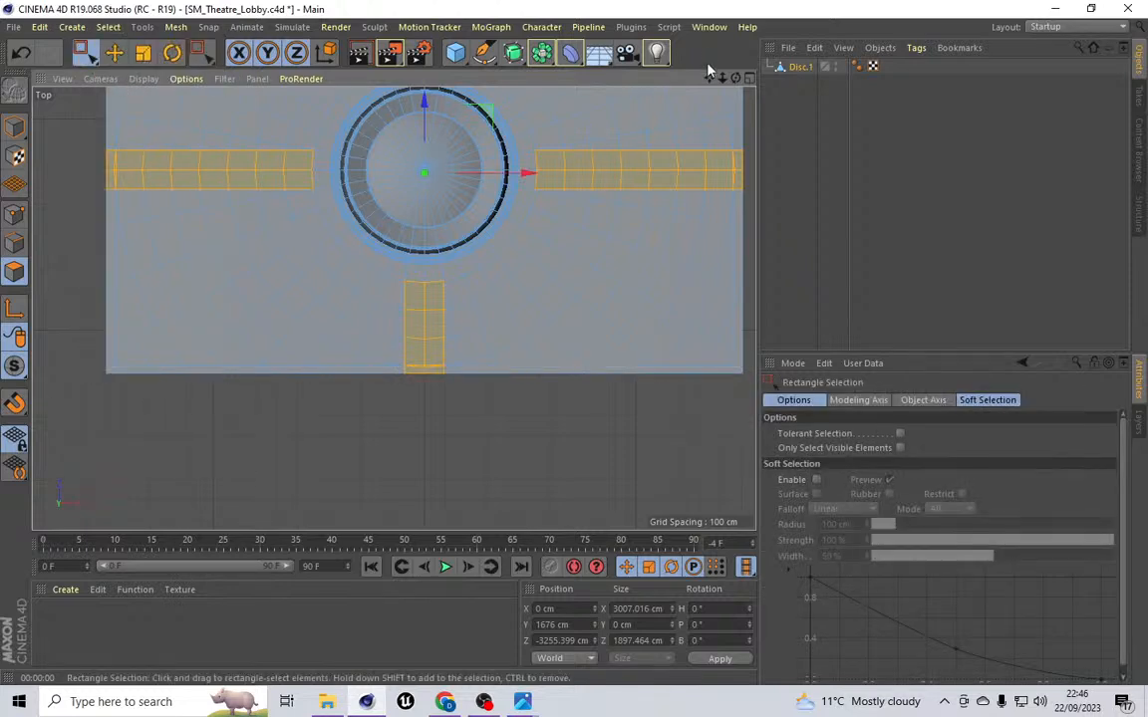
Step: Switch to edge mode and rectangle-select the edges along the ceiling's top border
left_click_drag(709, 77, 686, 92)
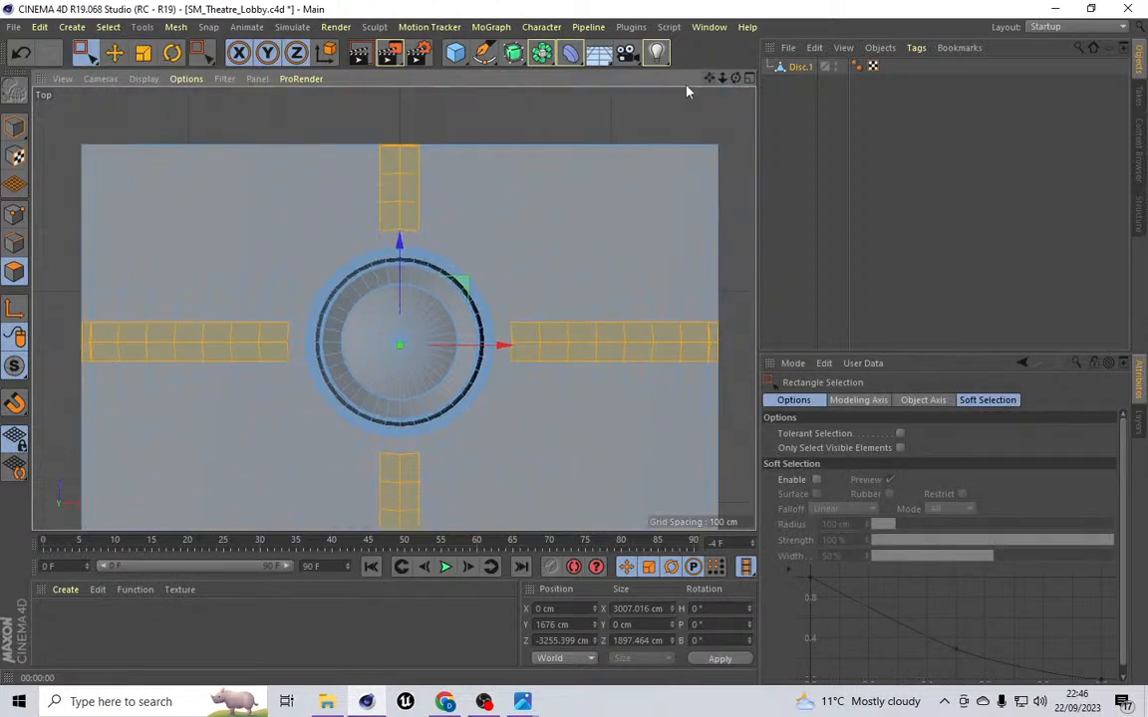
left_click(15, 213)
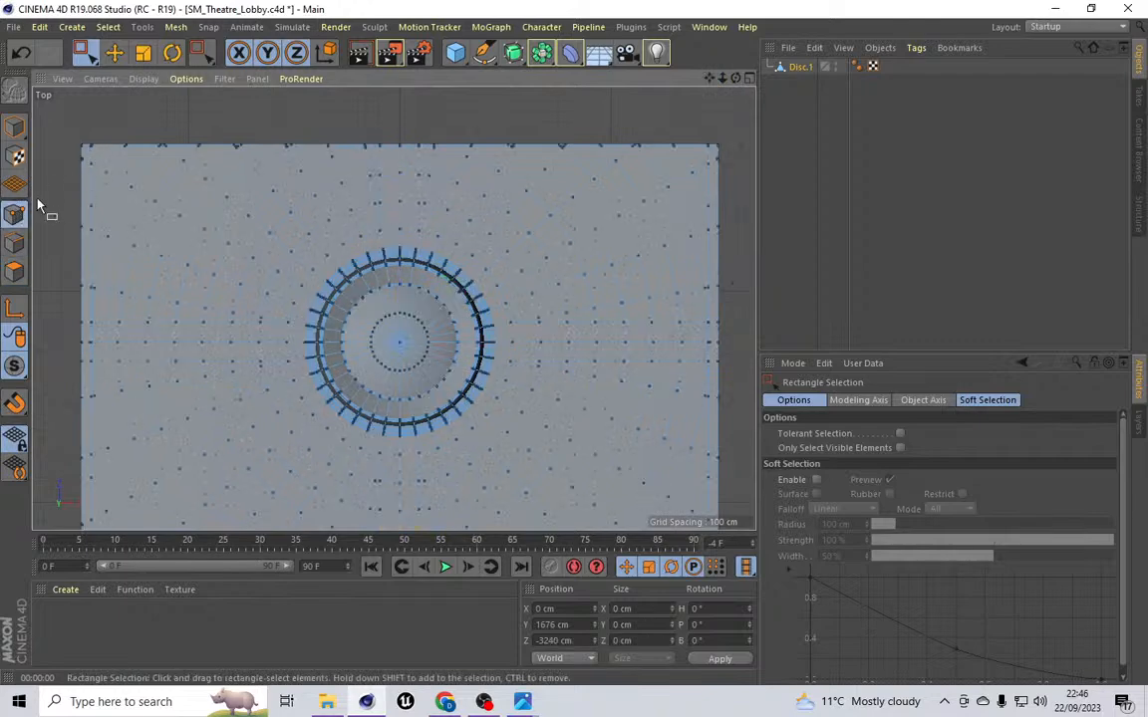
left_click(15, 271)
left_click(15, 242)
scroll(87, 140, "up", 5)
scroll(84, 140, "up", 2)
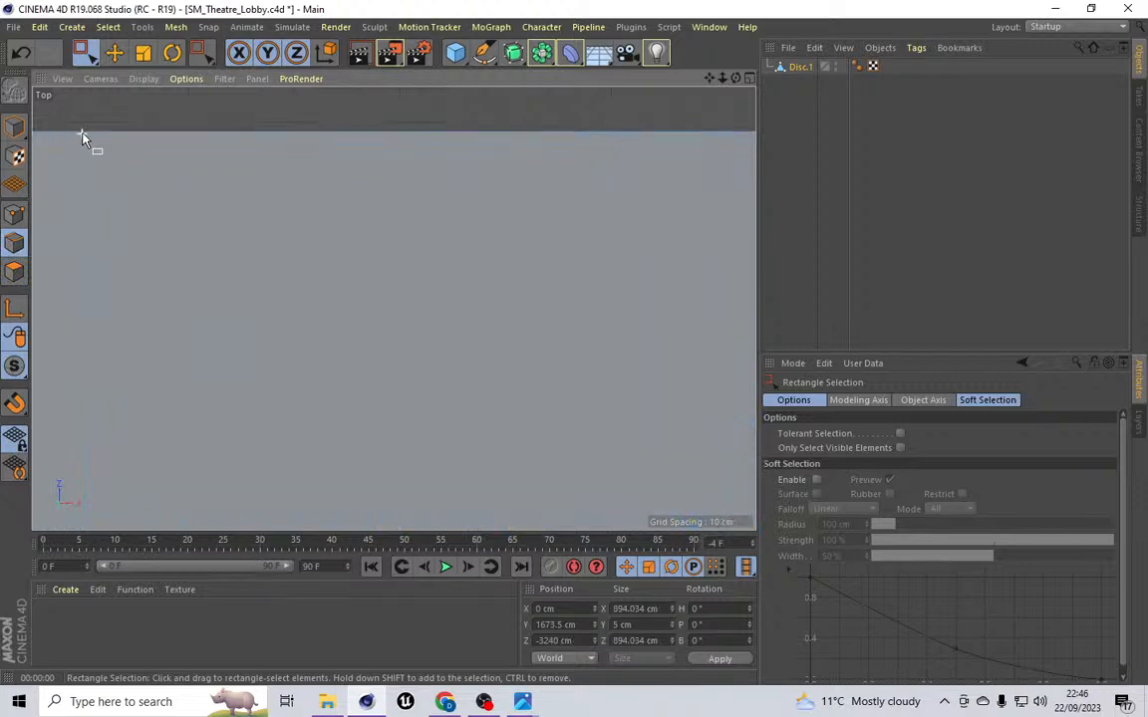
scroll(85, 139, "down", 5)
scroll(84, 139, "down", 3)
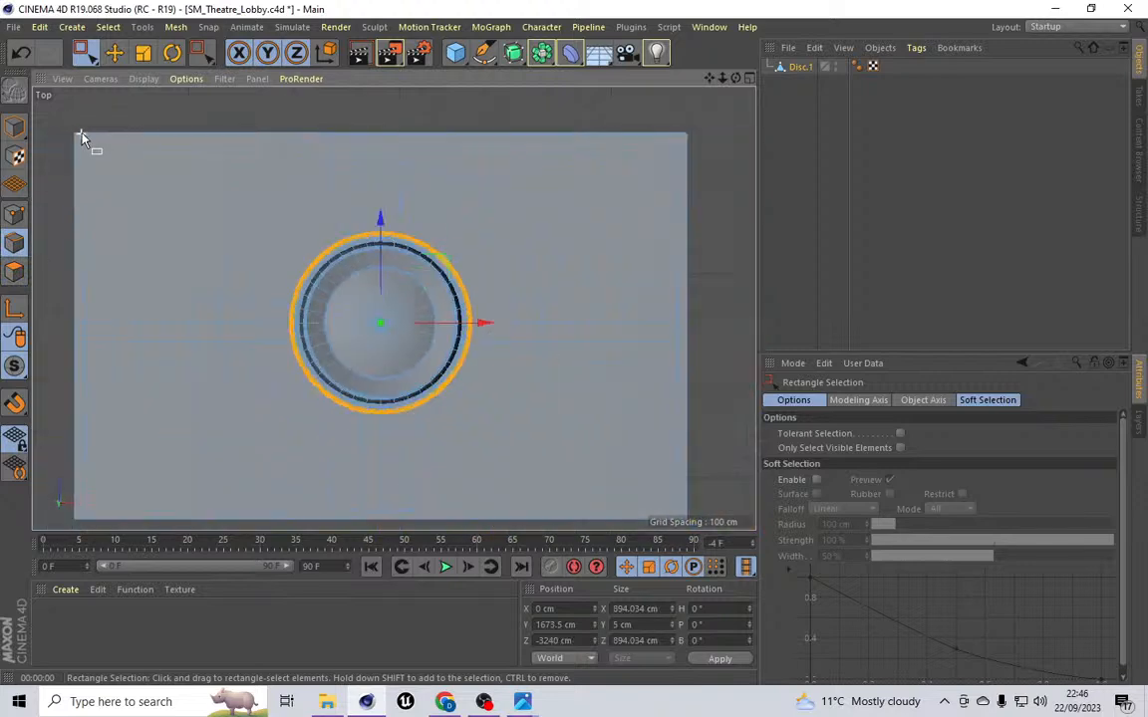
left_click_drag(70, 140, 727, 146)
Step: Cut another horizontal line with Line Cut just below the ceiling's top edge across its width
scroll(403, 105, "up", 3)
scroll(403, 104, "up", 3)
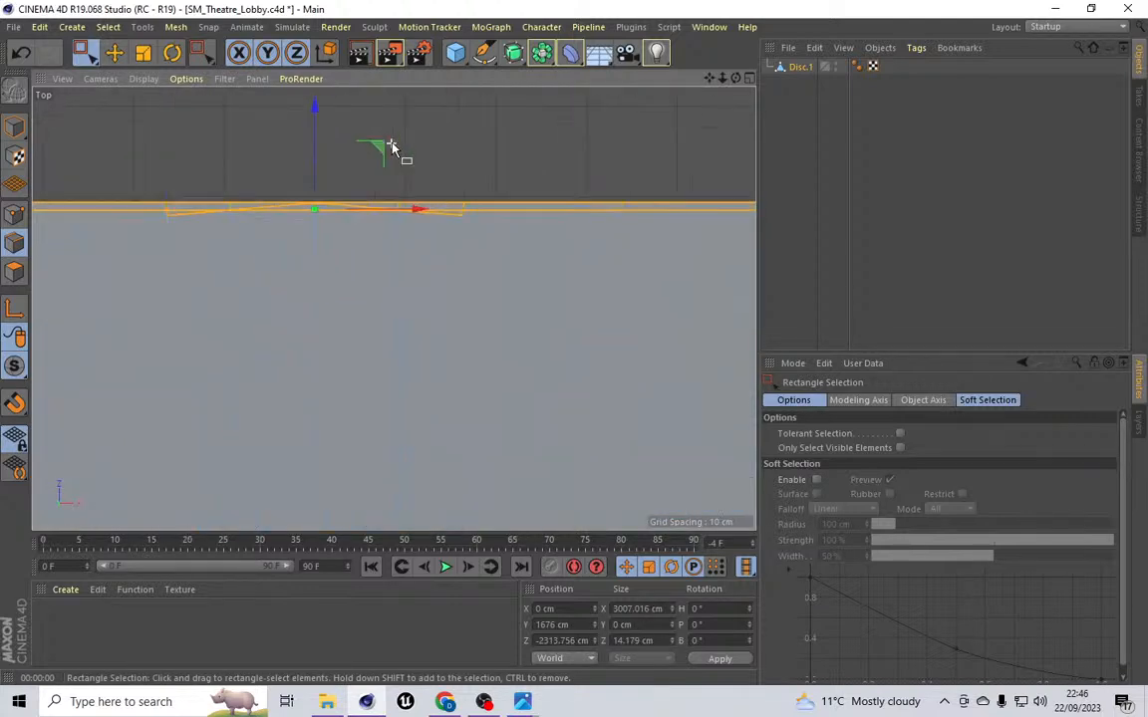
left_click_drag(708, 77, 44, 36)
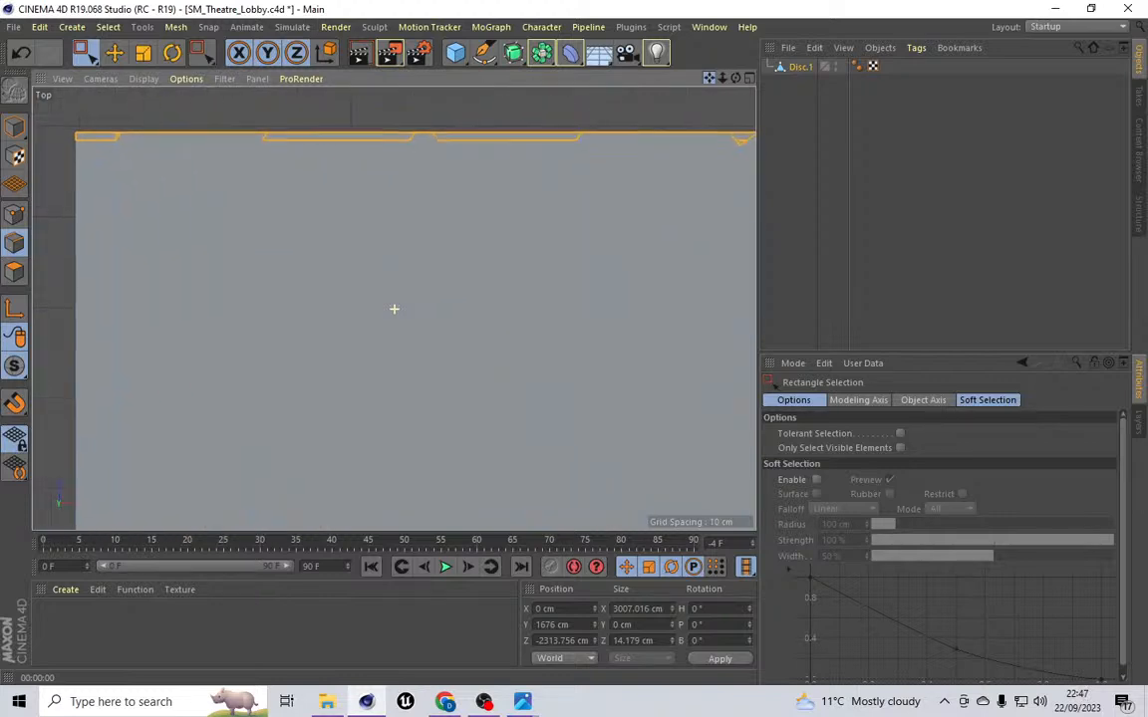
left_click(178, 27)
mouse_move(222, 28)
mouse_move(175, 27)
mouse_move(195, 87)
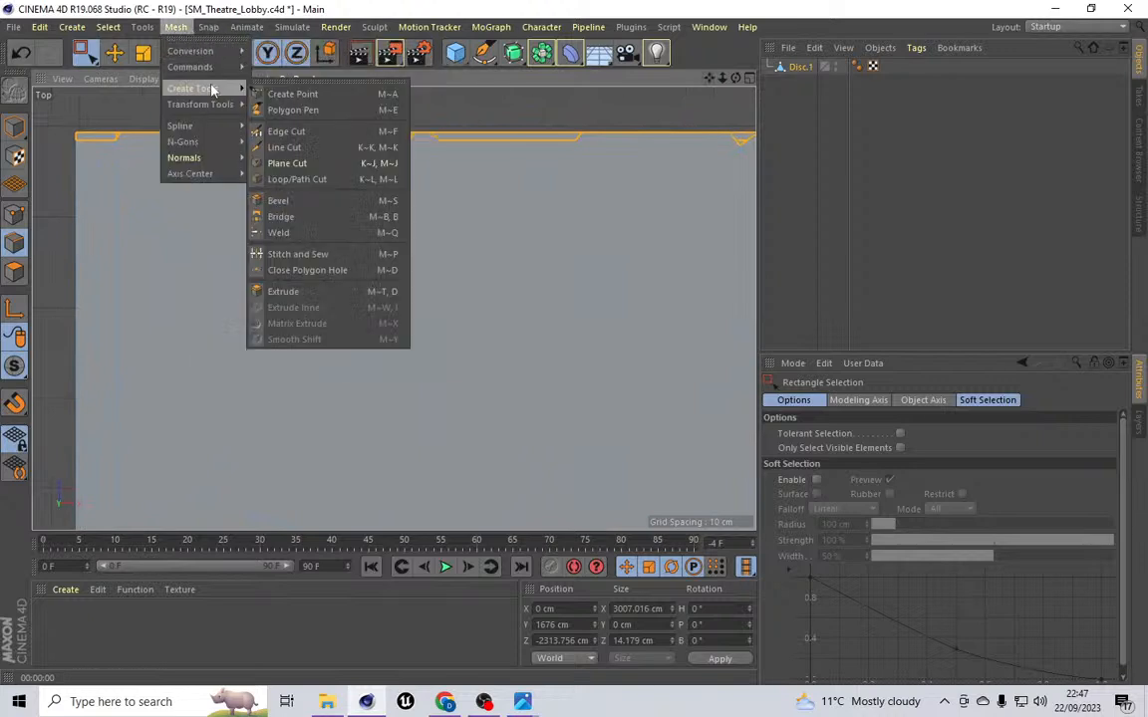
left_click(289, 147)
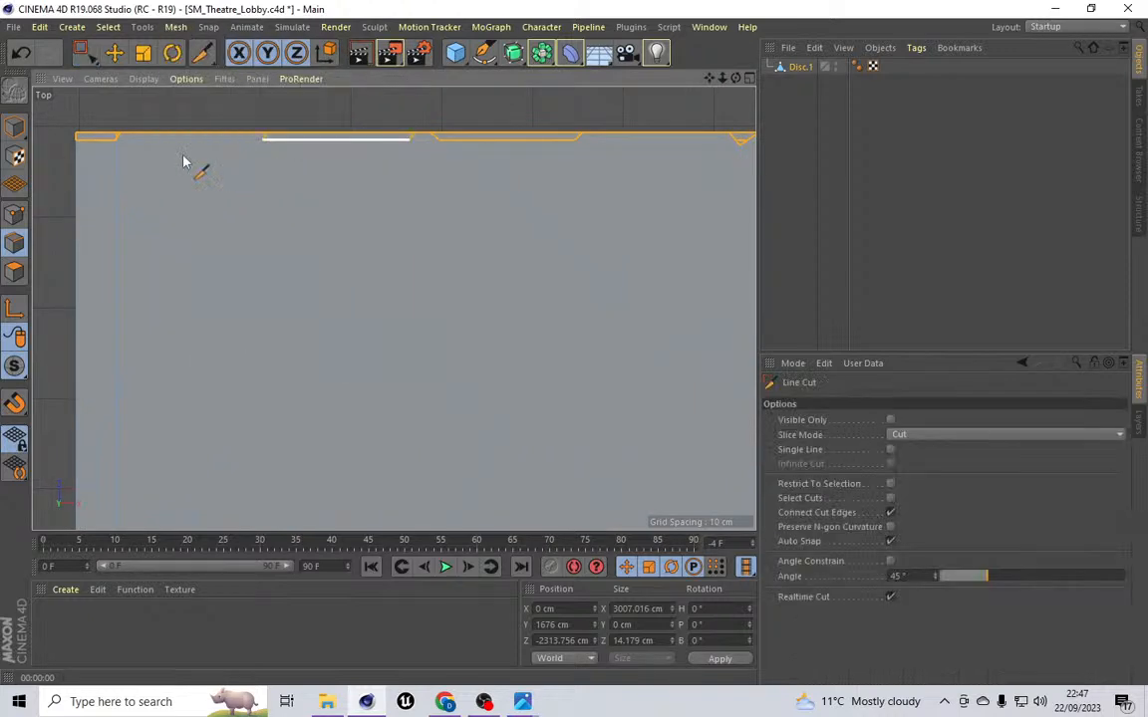
left_click(115, 141)
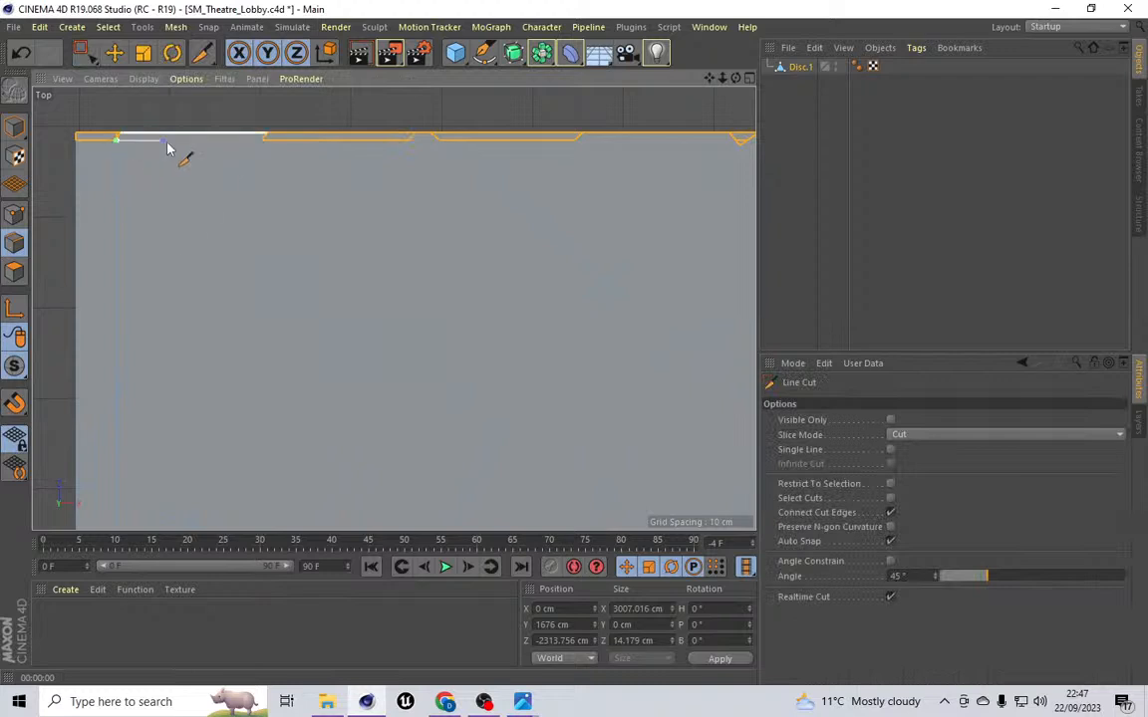
left_click(686, 138)
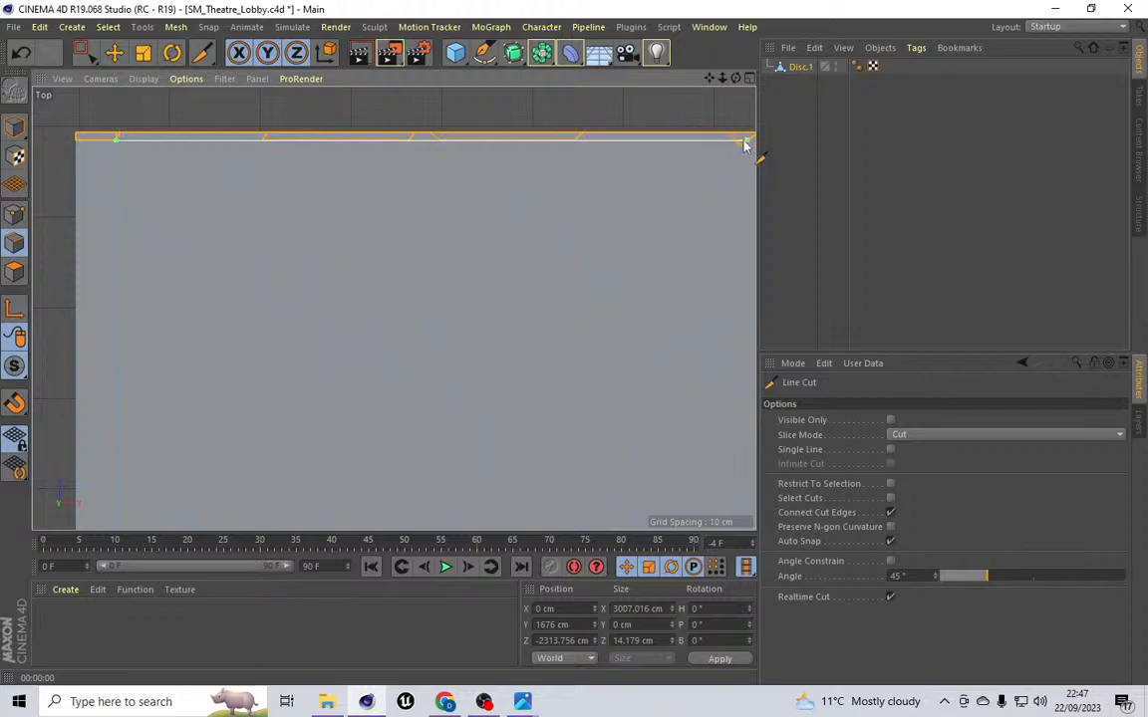
left_click_drag(710, 79, 11, 86)
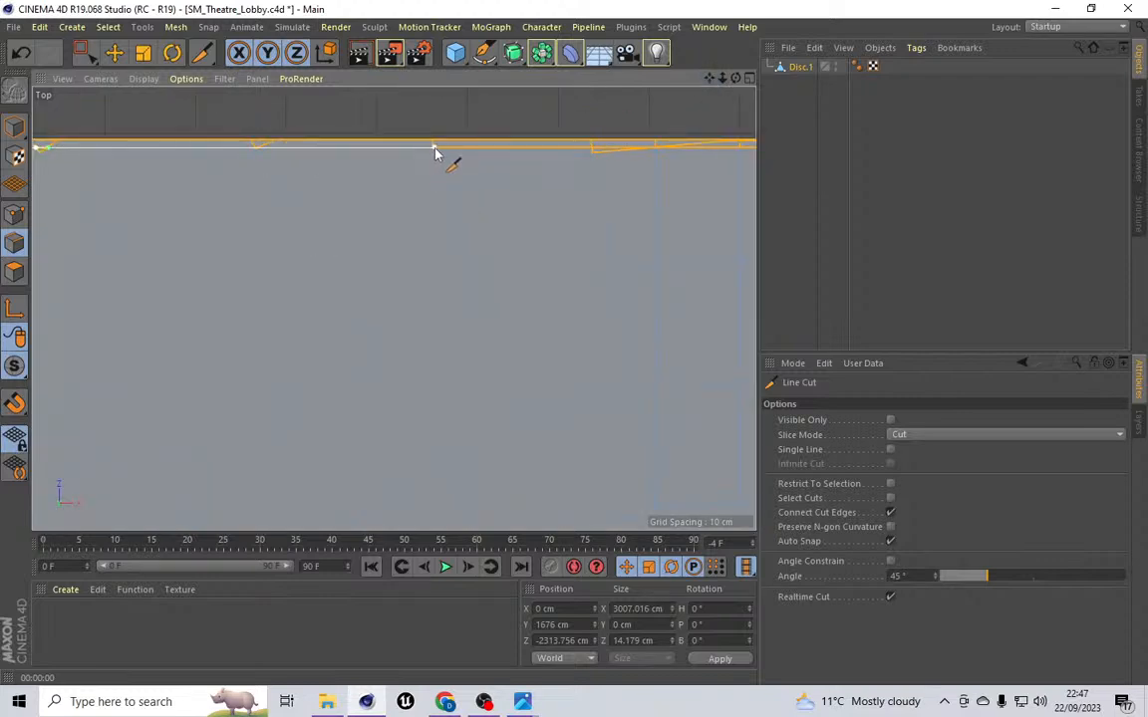
Step: Select the full row of edges along the cut line just below the ceiling's top border with Live Selection
left_click(84, 51)
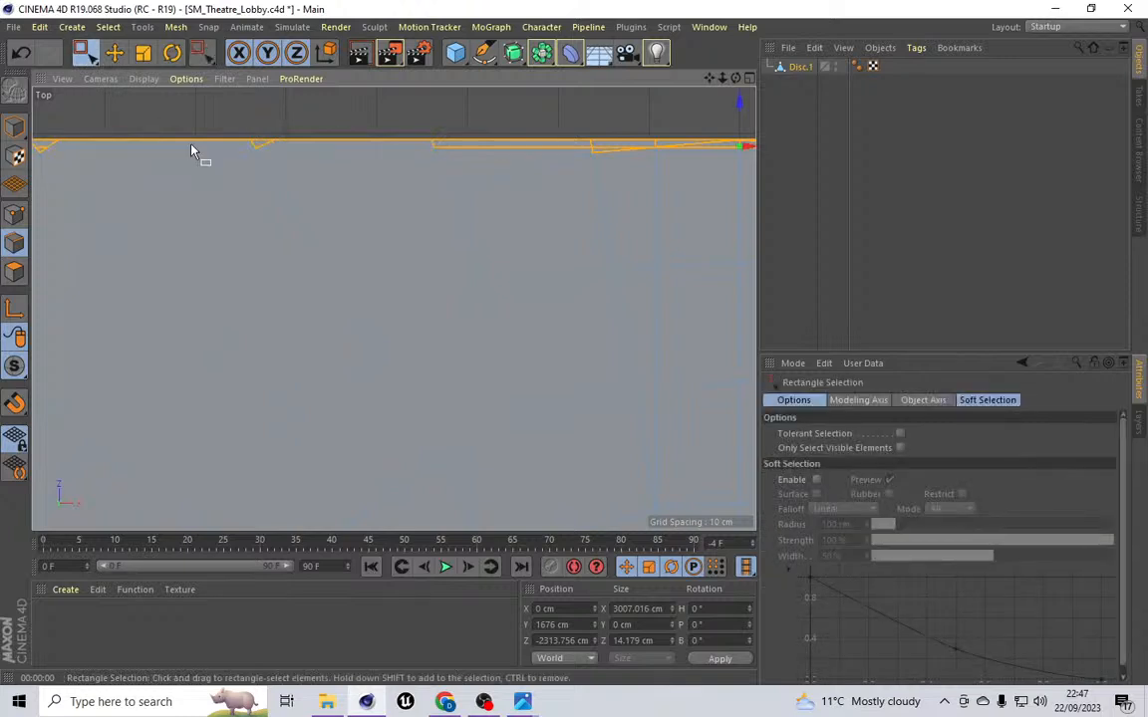
left_click(107, 26)
left_click(136, 68)
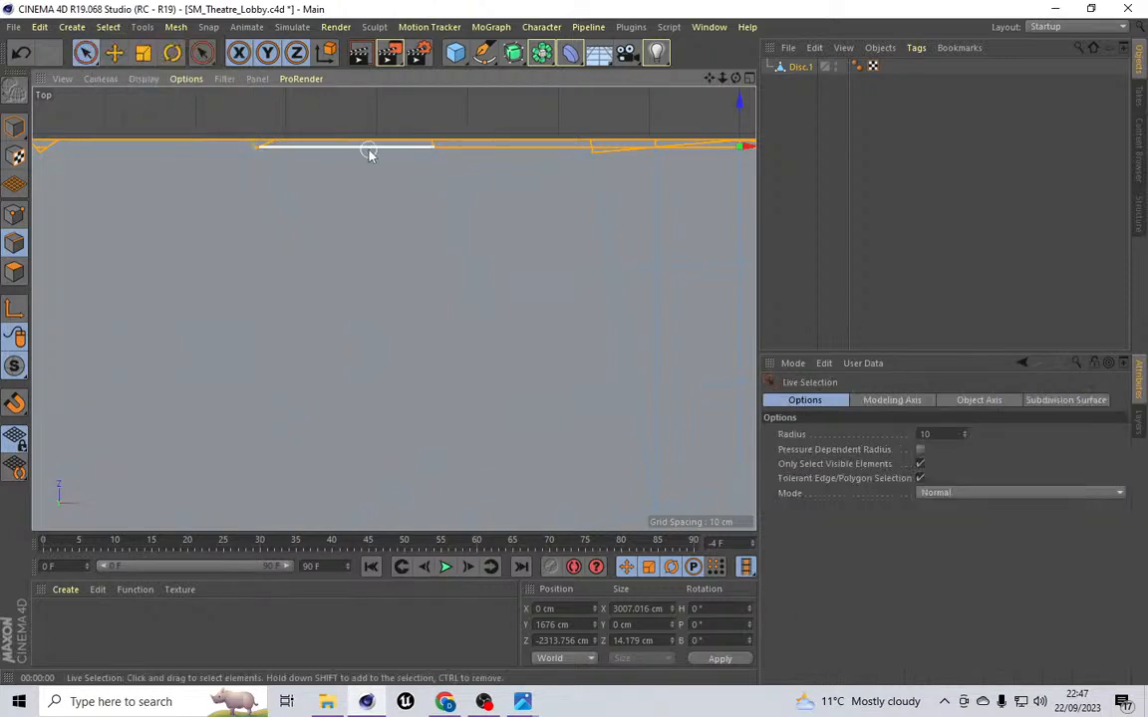
left_click(369, 152)
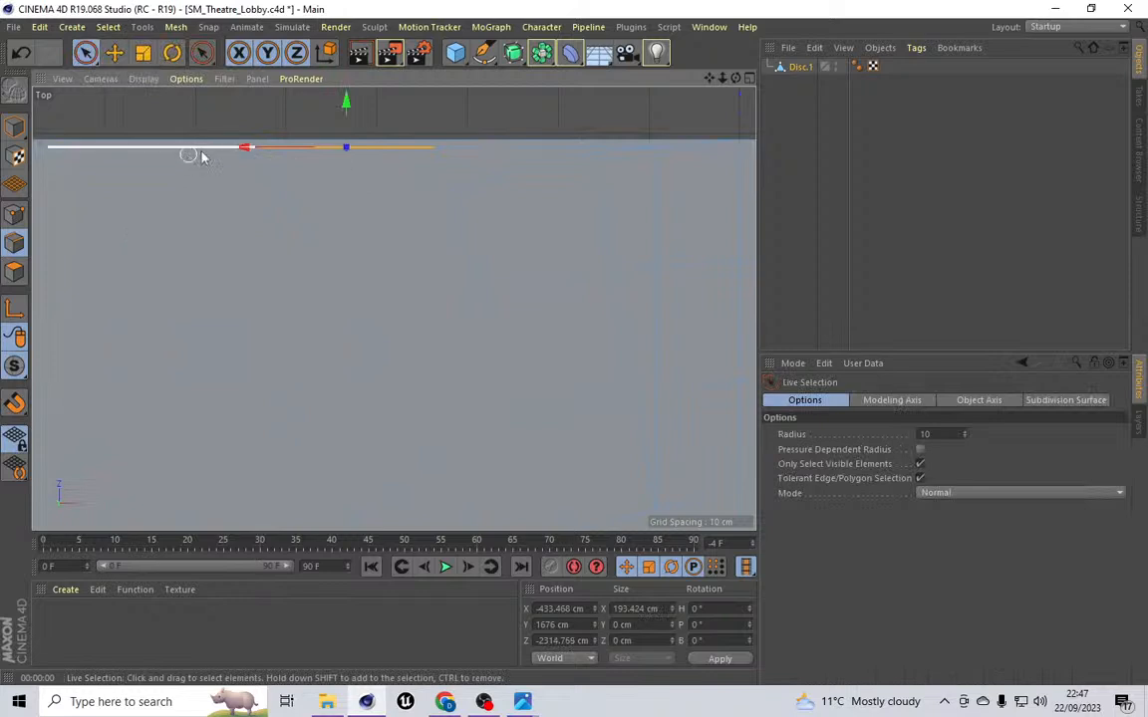
left_click_drag(711, 81, 395, 308)
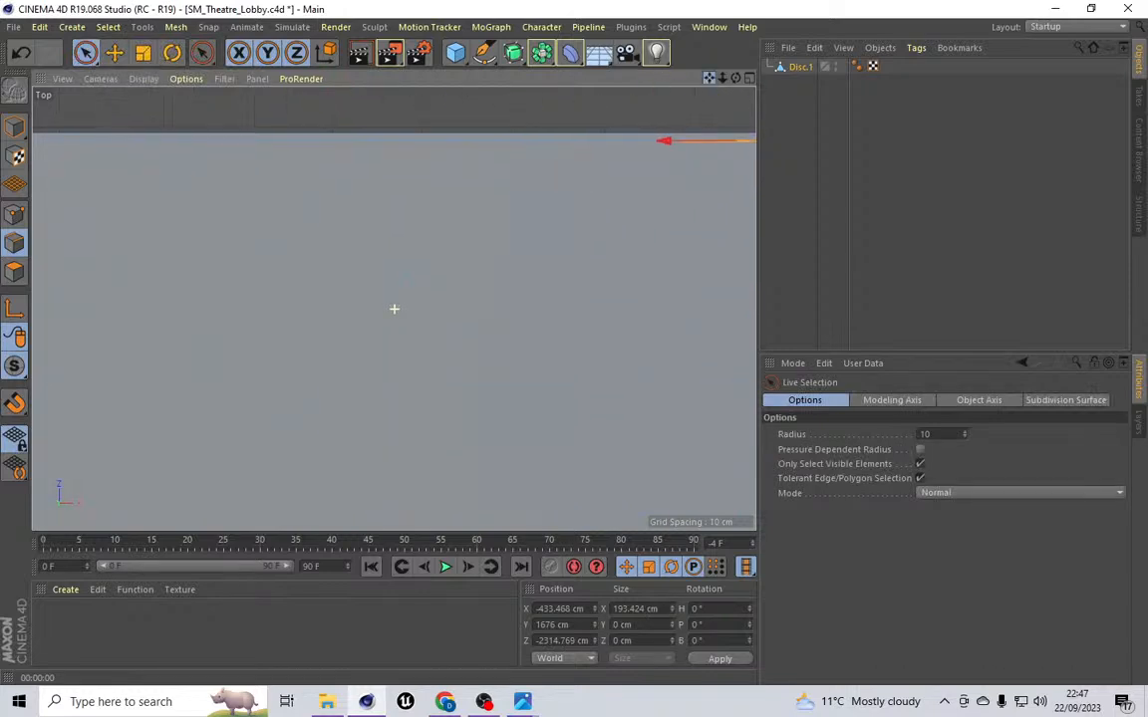
left_click(436, 146, "shift")
left_click(436, 156, "ctrl")
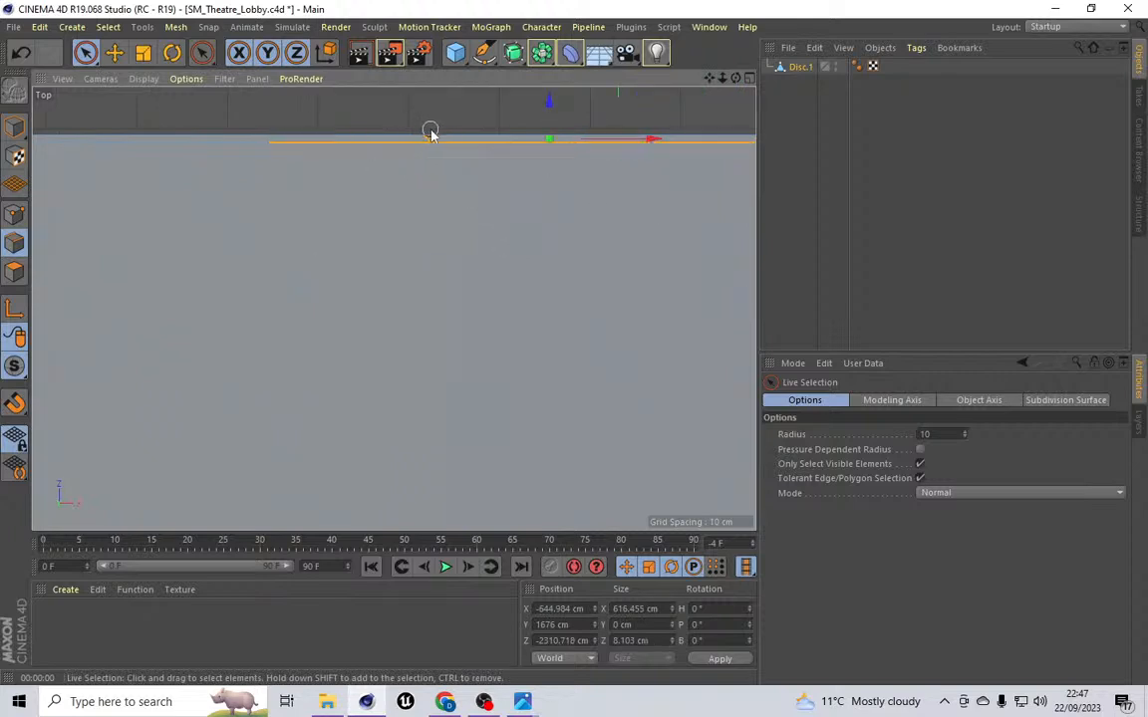
left_click(424, 134, "ctrl")
left_click(214, 146, "shift")
left_click_drag(708, 77, 710, 78)
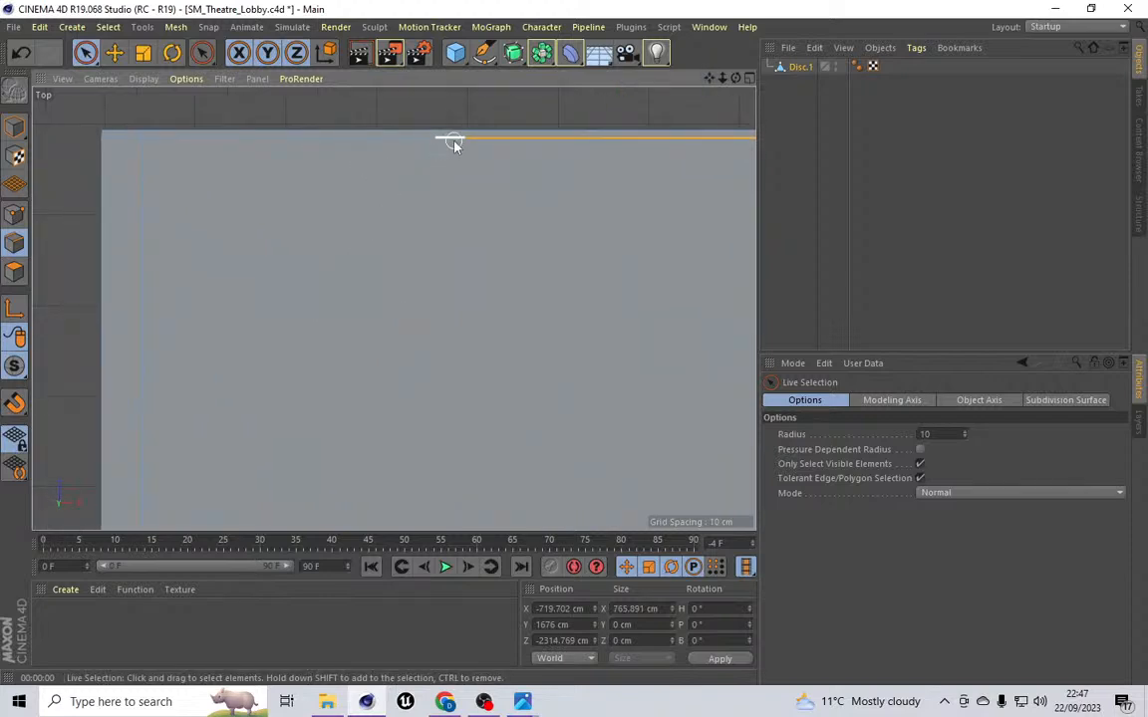
left_click(384, 138, "shift")
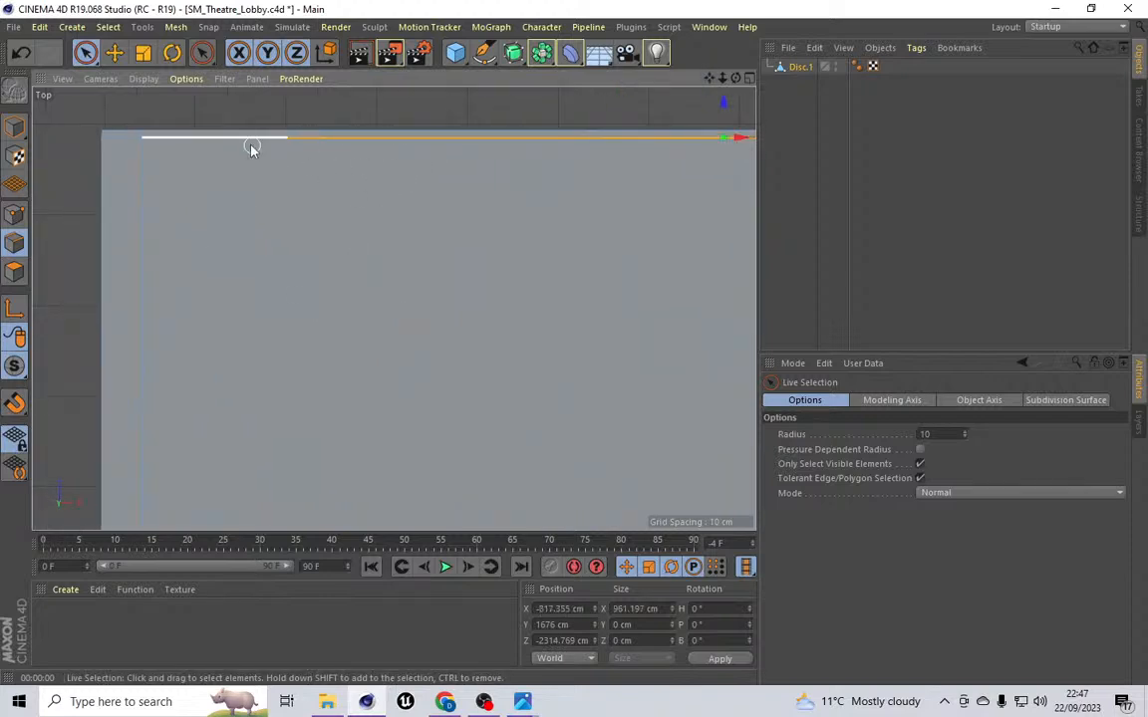
left_click(113, 139, "shift")
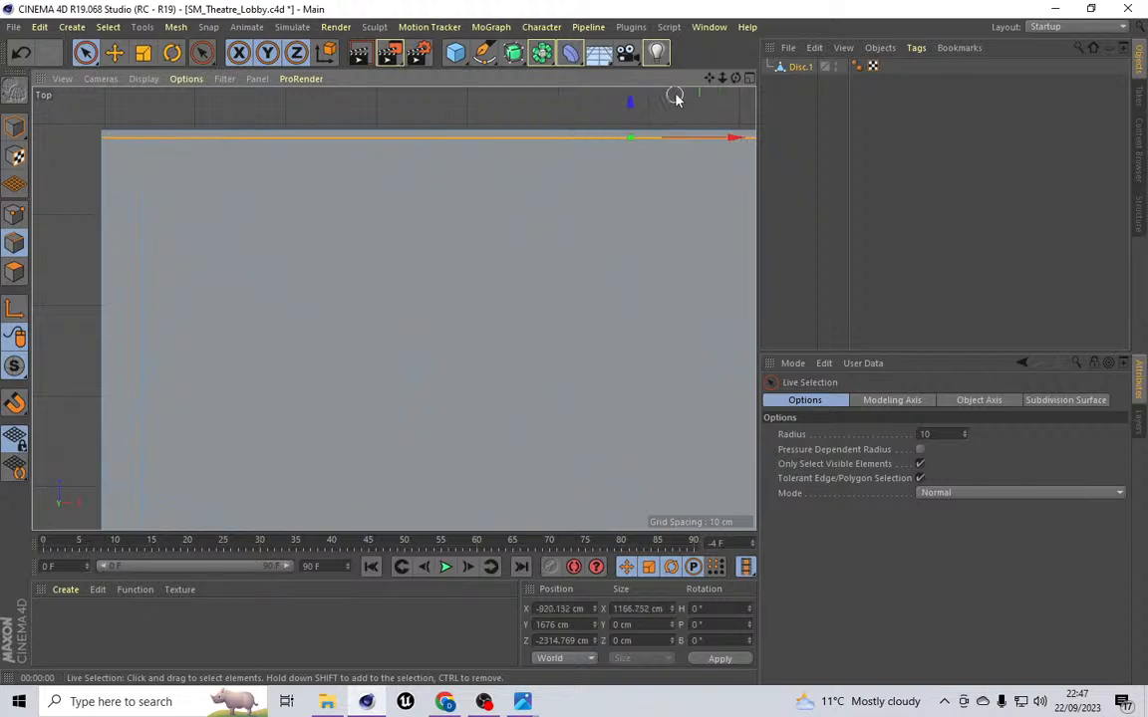
left_click_drag(708, 79, 0, 127)
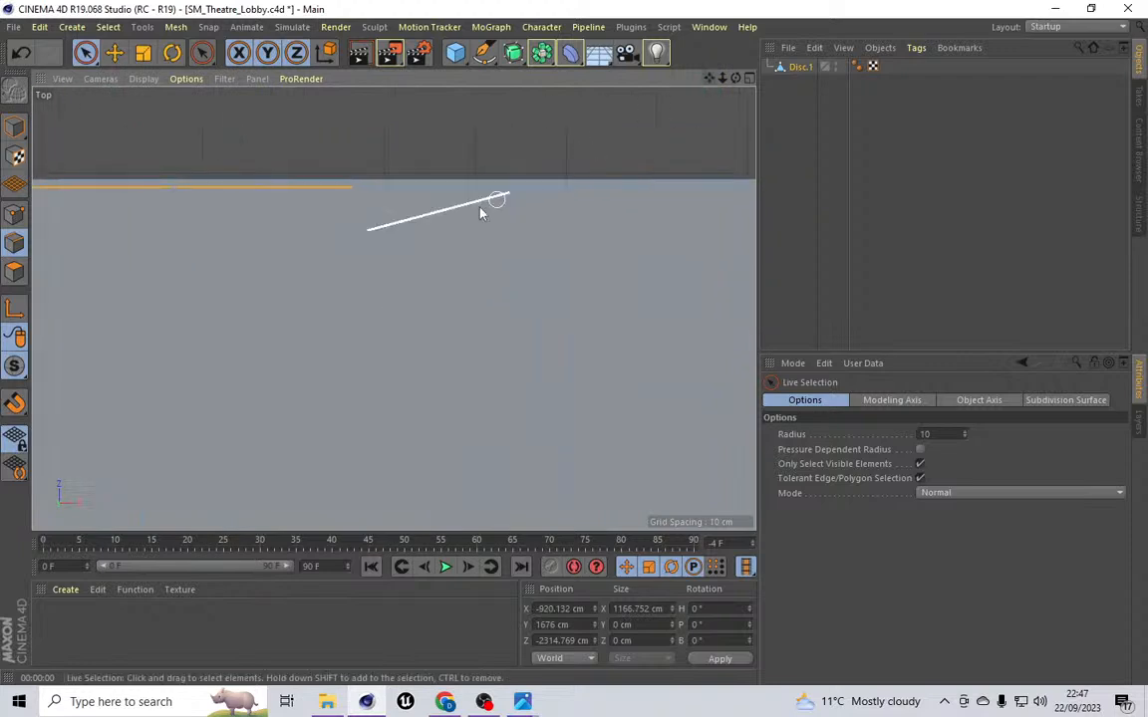
left_click(381, 194, "shift")
scroll(512, 191, "up", 2)
scroll(512, 192, "up", 1)
left_click(528, 180, "shift")
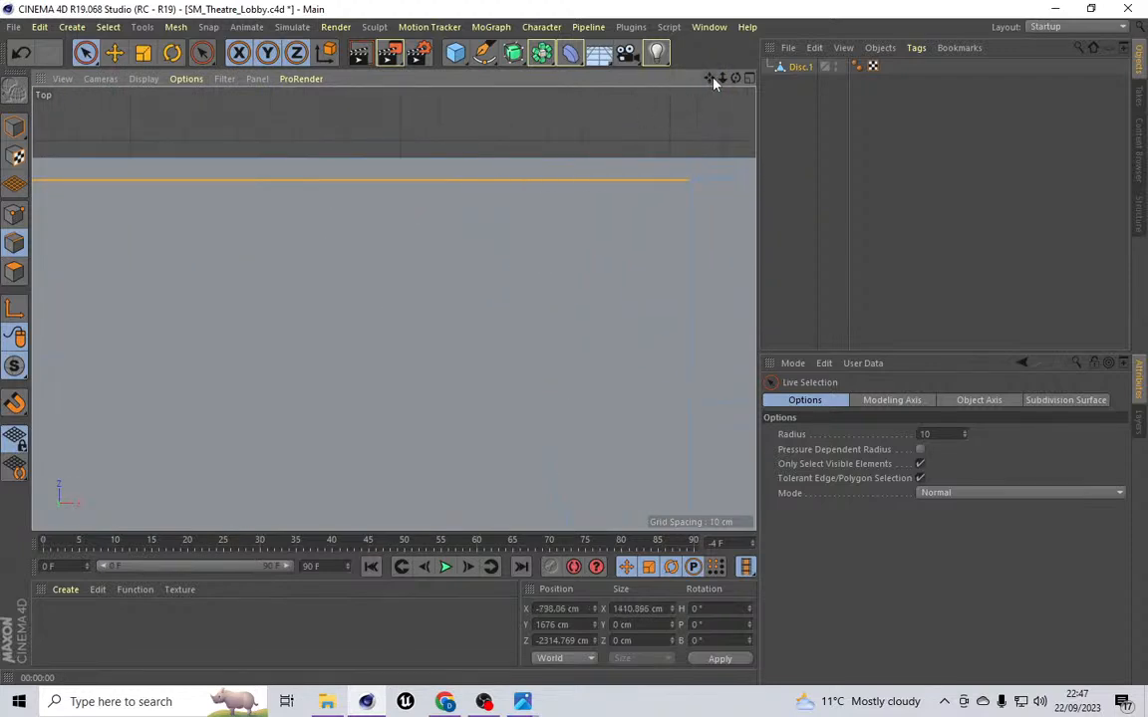
left_click_drag(713, 81, 503, 99)
left_click(371, 203, "shift")
scroll(543, 199, "down", 2)
left_click(542, 199, "shift")
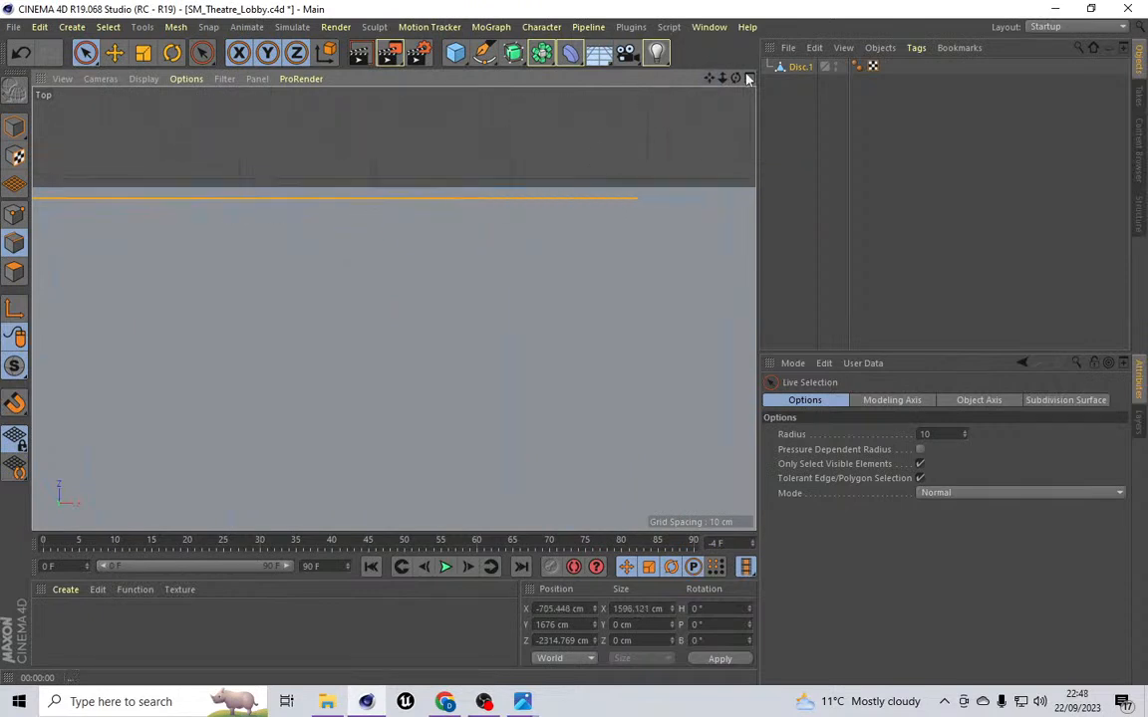
left_click_drag(710, 82, 395, 308)
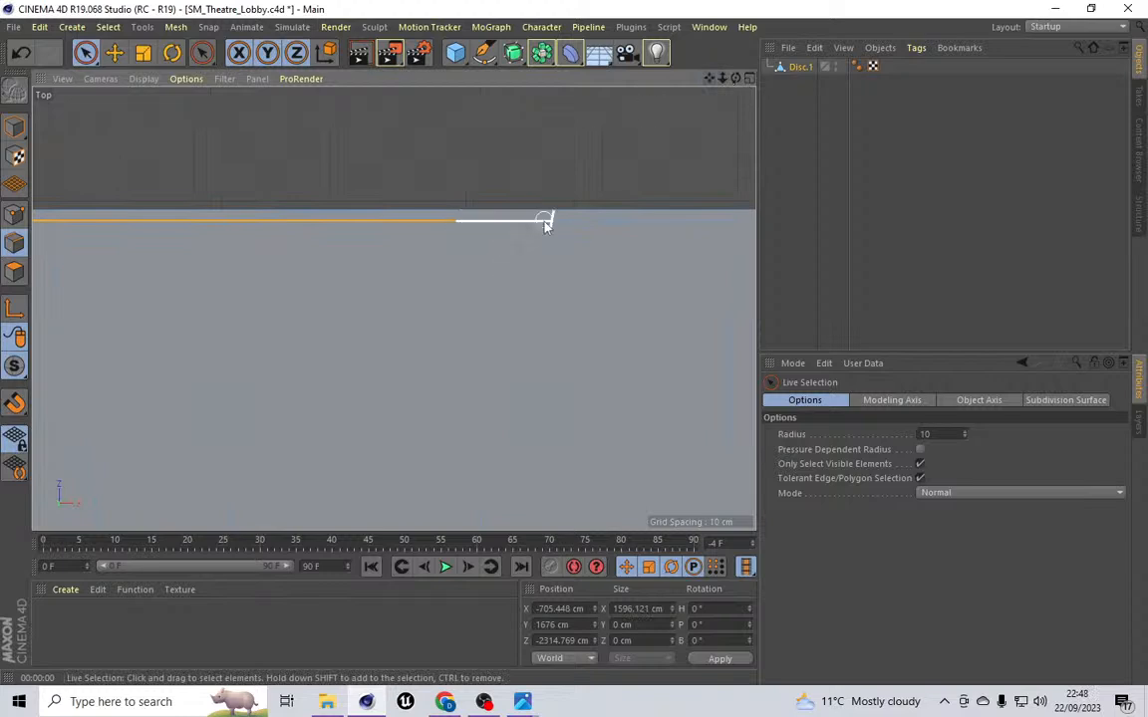
scroll(543, 221, "up", 3)
left_click(543, 221, "shift")
left_click(596, 222, "shift")
scroll(533, 247, "down", 3)
left_click_drag(712, 81, 384, 311)
left_click(383, 275, "shift")
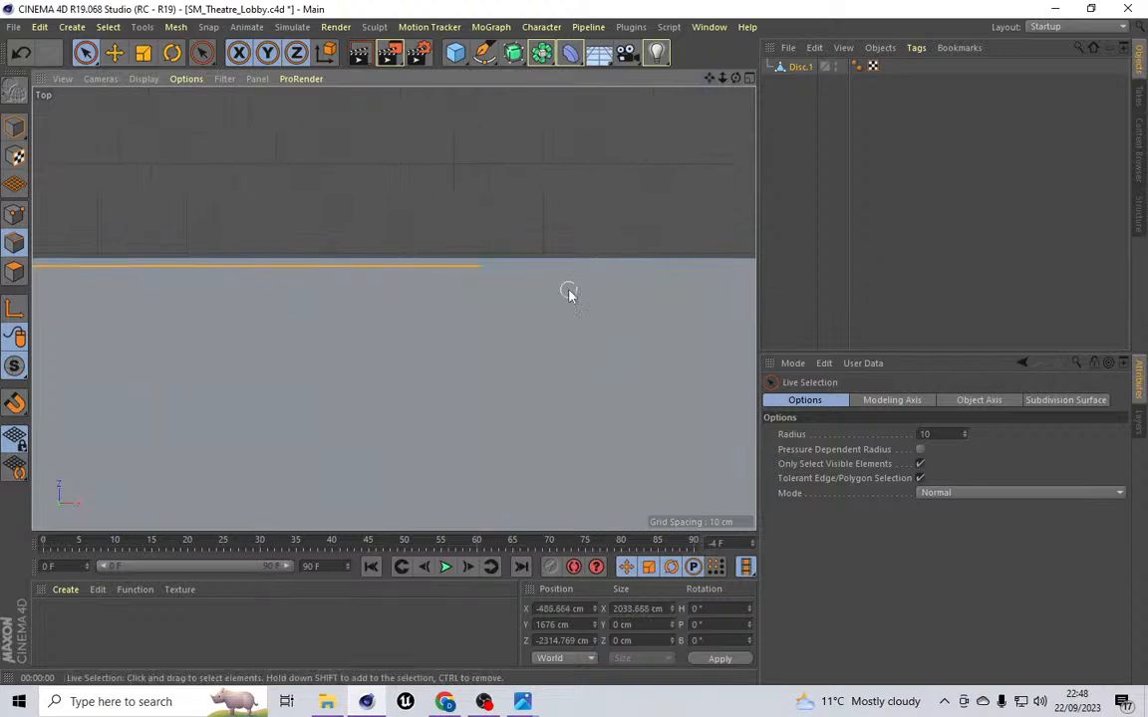
left_click(584, 278, "shift")
scroll(512, 269, "up", 10)
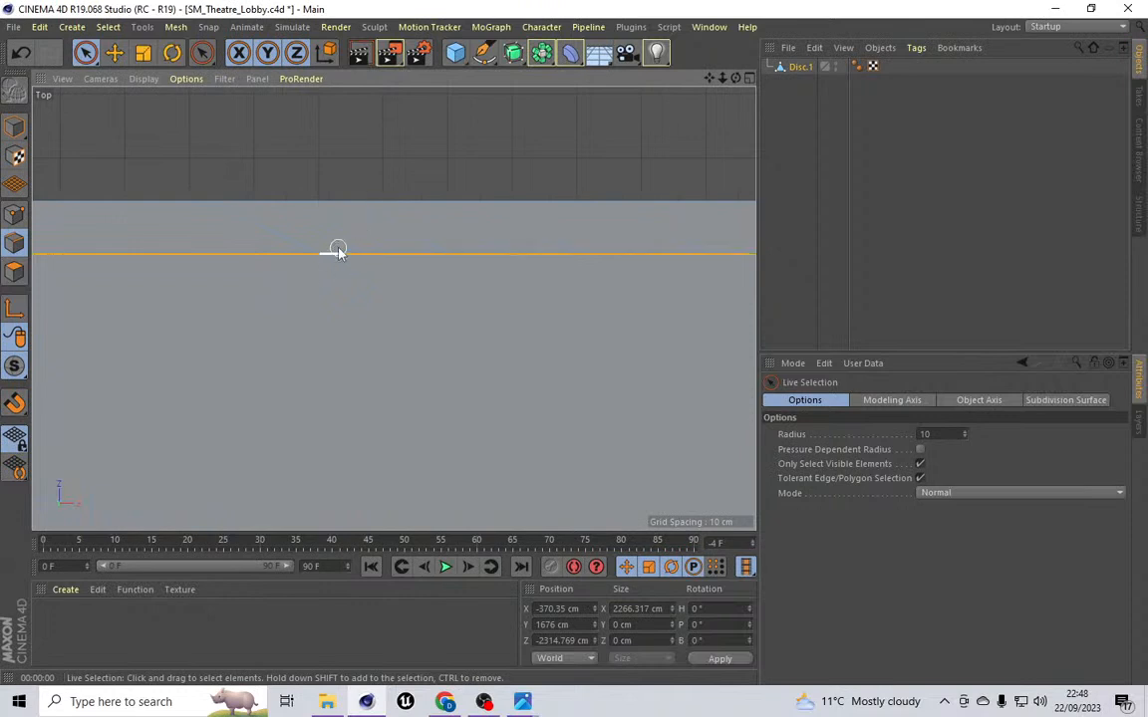
scroll(495, 254, "down", 9)
left_click_drag(709, 77, 709, 78)
middle_click_drag(729, 282, 394, 309, "alt")
scroll(364, 302, "up", 8)
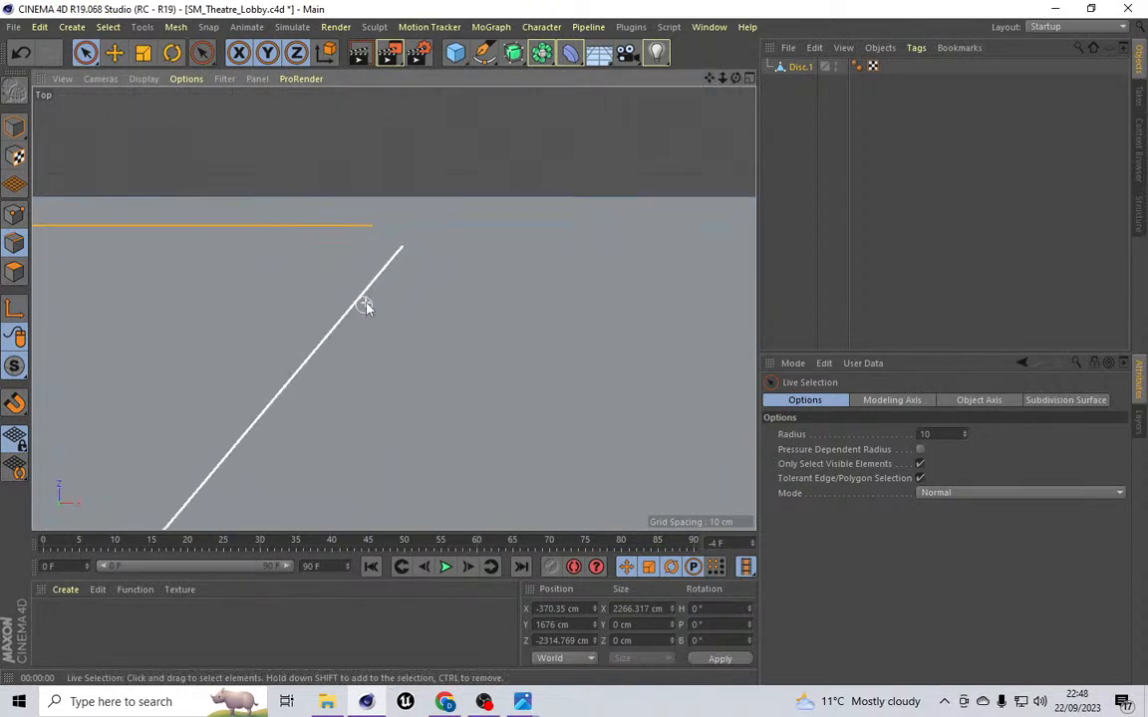
left_click(399, 212, "shift")
left_click(513, 216, "shift")
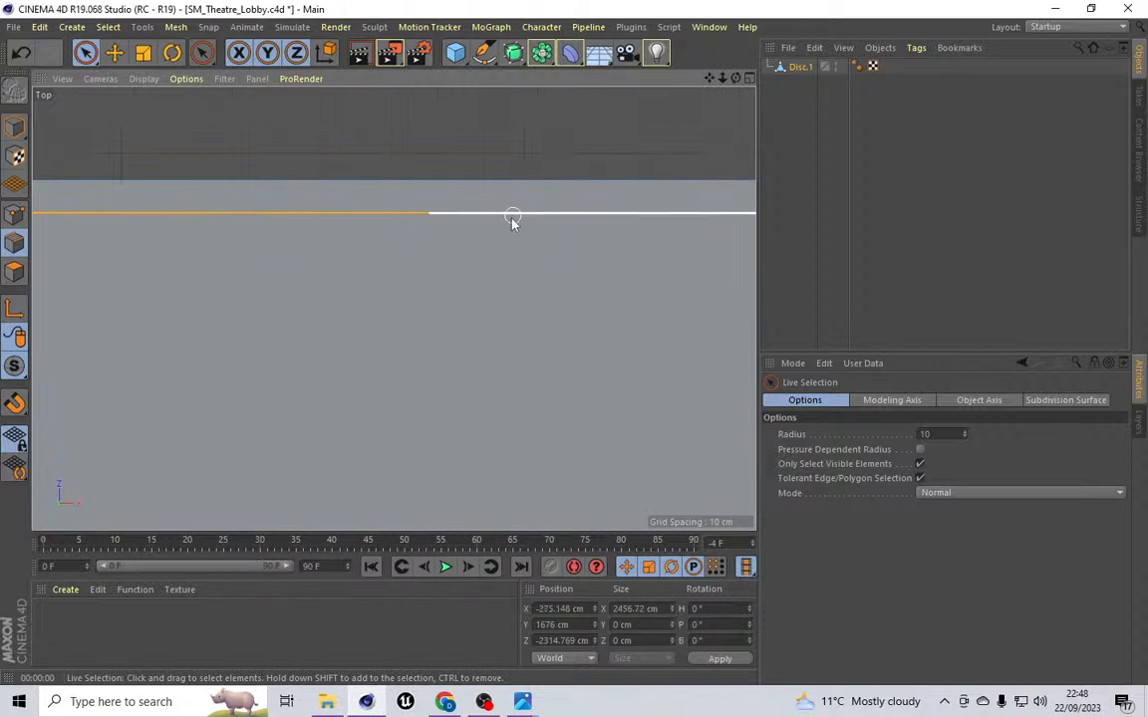
scroll(480, 296, "down", 6)
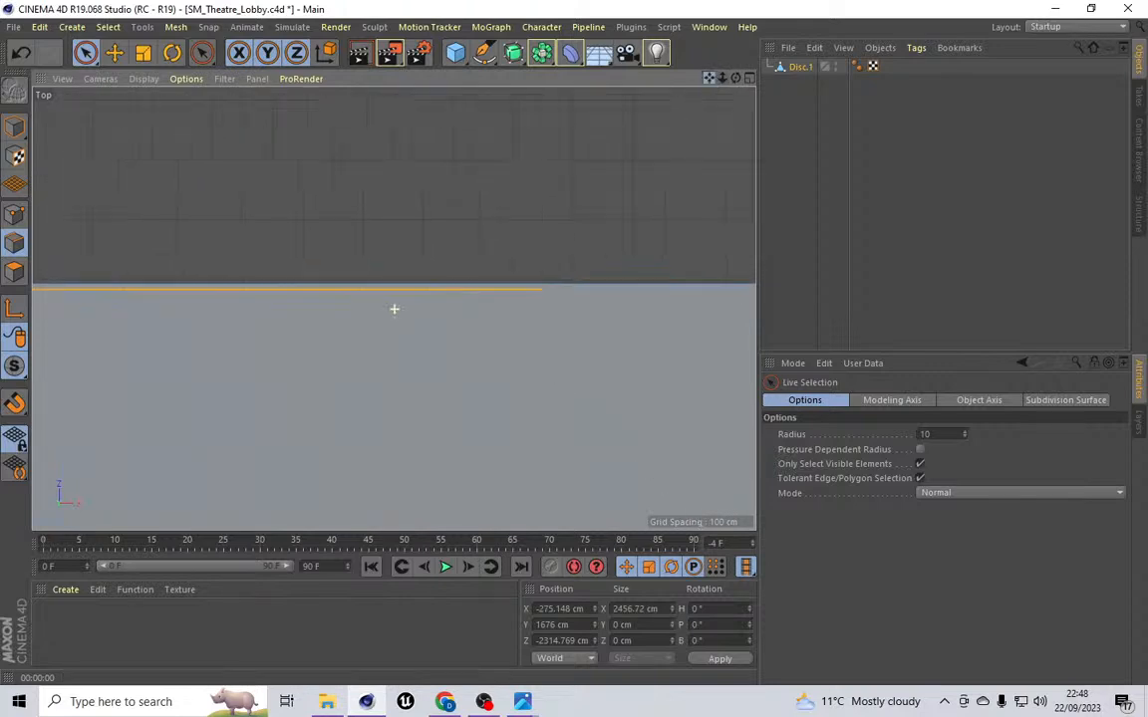
scroll(393, 309, "down", 3)
left_click(326, 299, "shift")
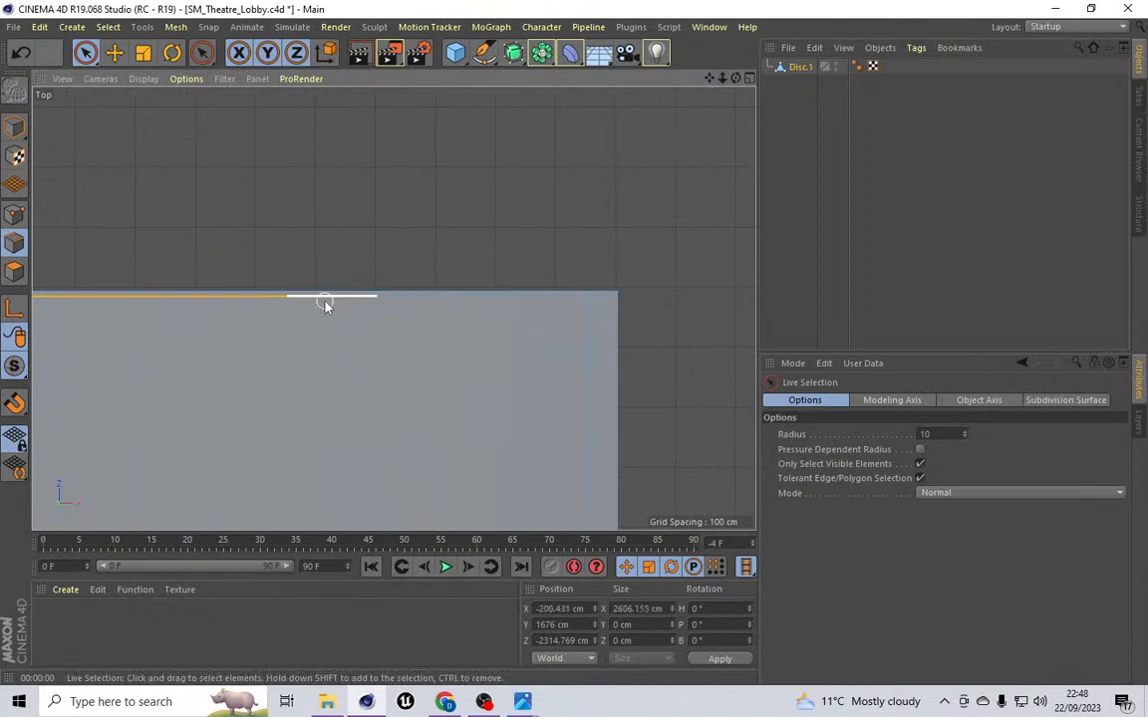
scroll(418, 309, "up", 4)
left_click(398, 265, "shift")
scroll(502, 267, "down", 6)
scroll(596, 268, "up", 4)
left_click(611, 258, "shift")
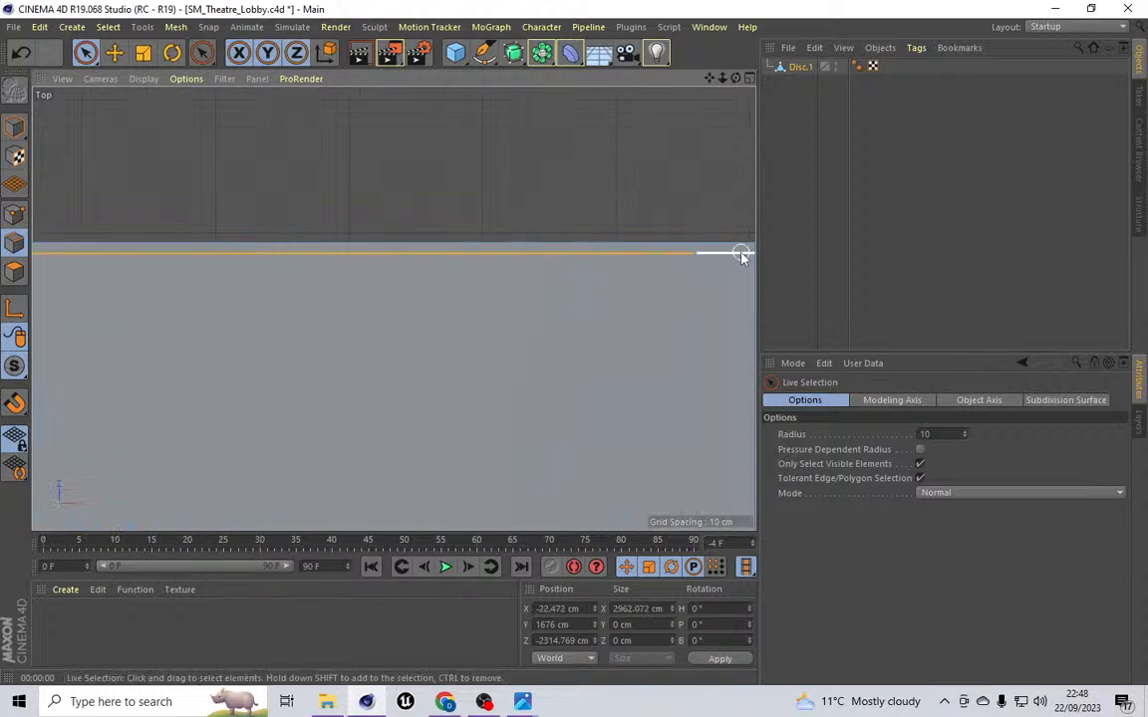
scroll(609, 286, "down", 4)
scroll(611, 289, "down", 6)
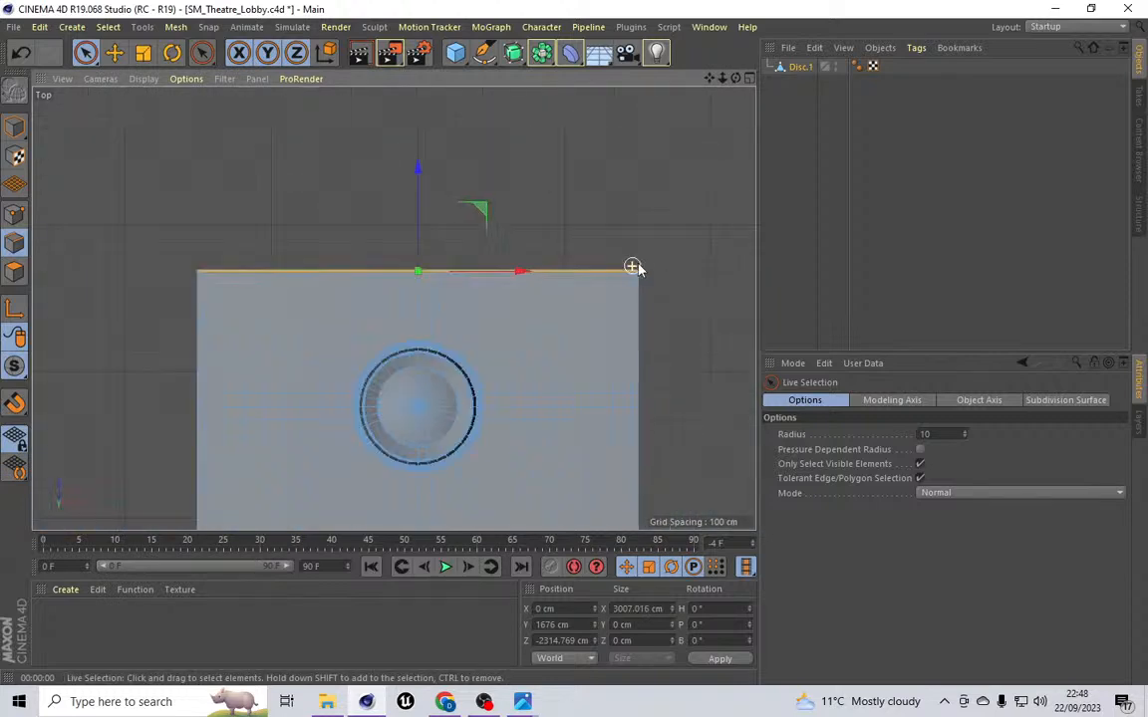
Step: Set the selected edges' Z position to -2310 cm, then nudge it to about -2291 cm and apply
scroll(641, 260, "up", 6)
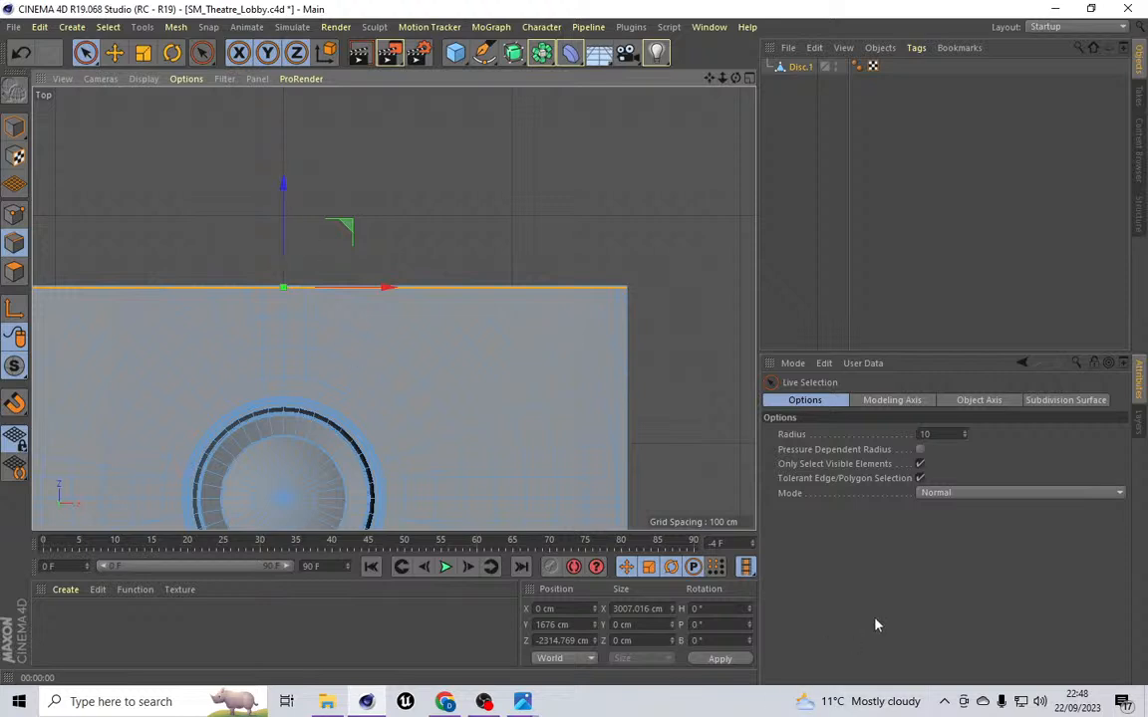
left_click_drag(578, 643, 556, 662)
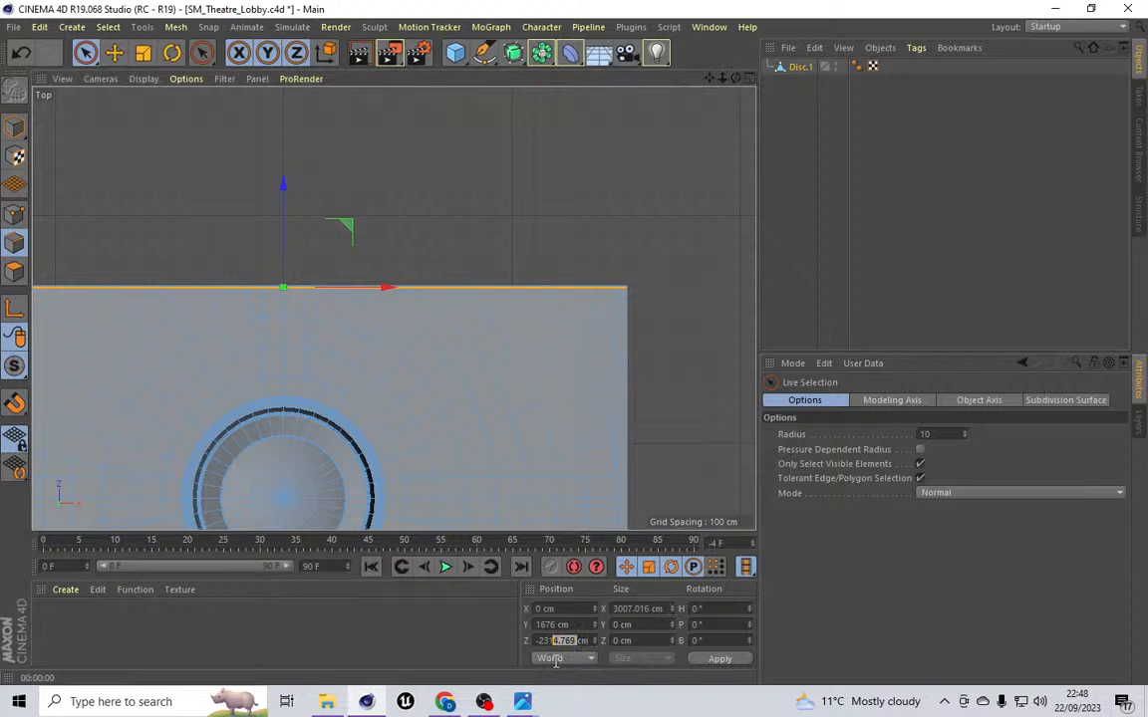
type("0")
key("Return")
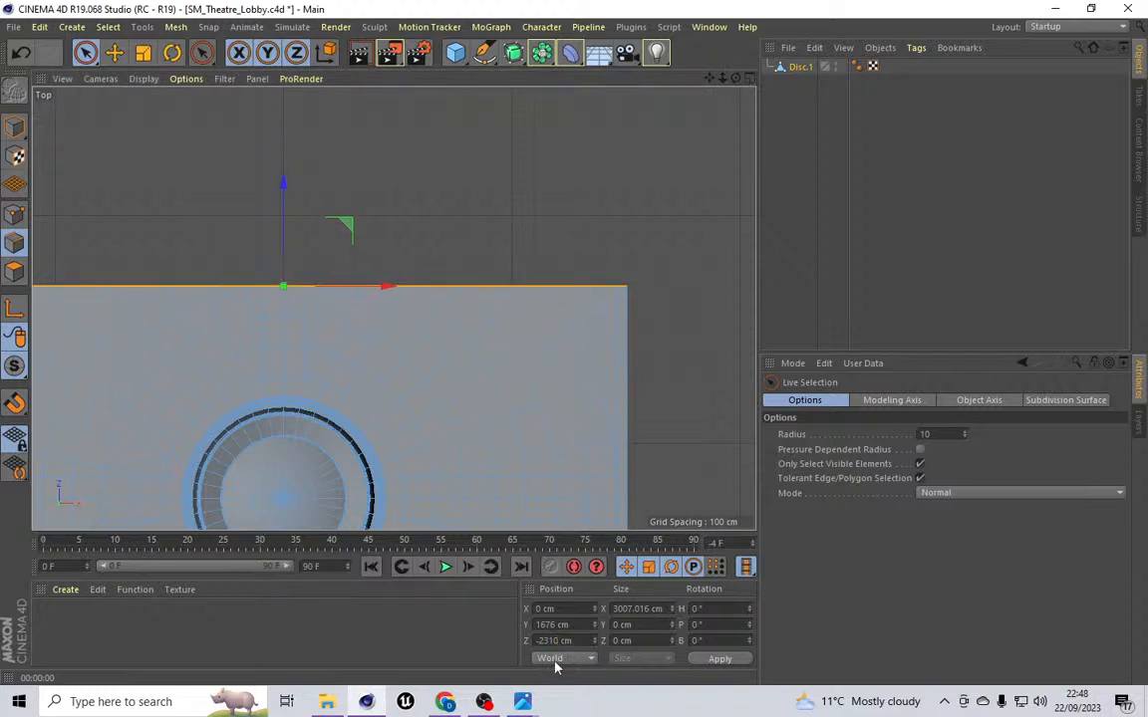
left_click_drag(594, 637, 596, 637)
left_click(697, 657)
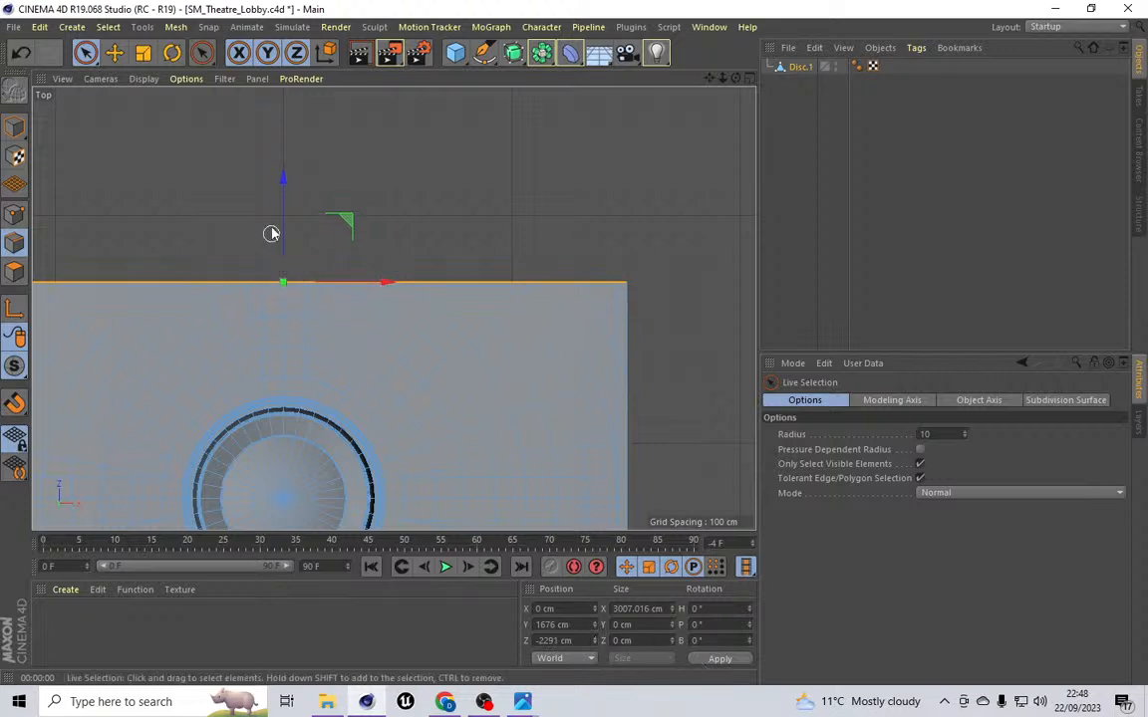
Step: Try dragging the selected edges along Z, and undo the move
mouse_move(284, 205)
left_mouse_down()
mouse_move(284, 232)
mouse_move(287, 207)
mouse_move(297, 220)
left_mouse_up()
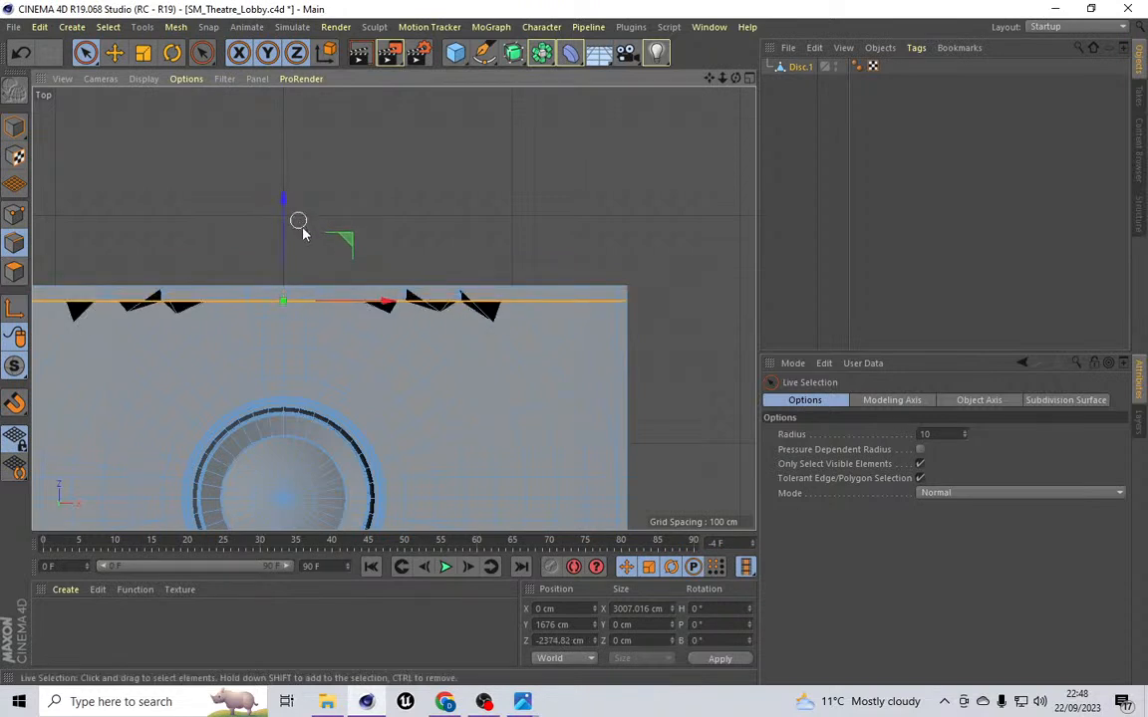
left_click(27, 55)
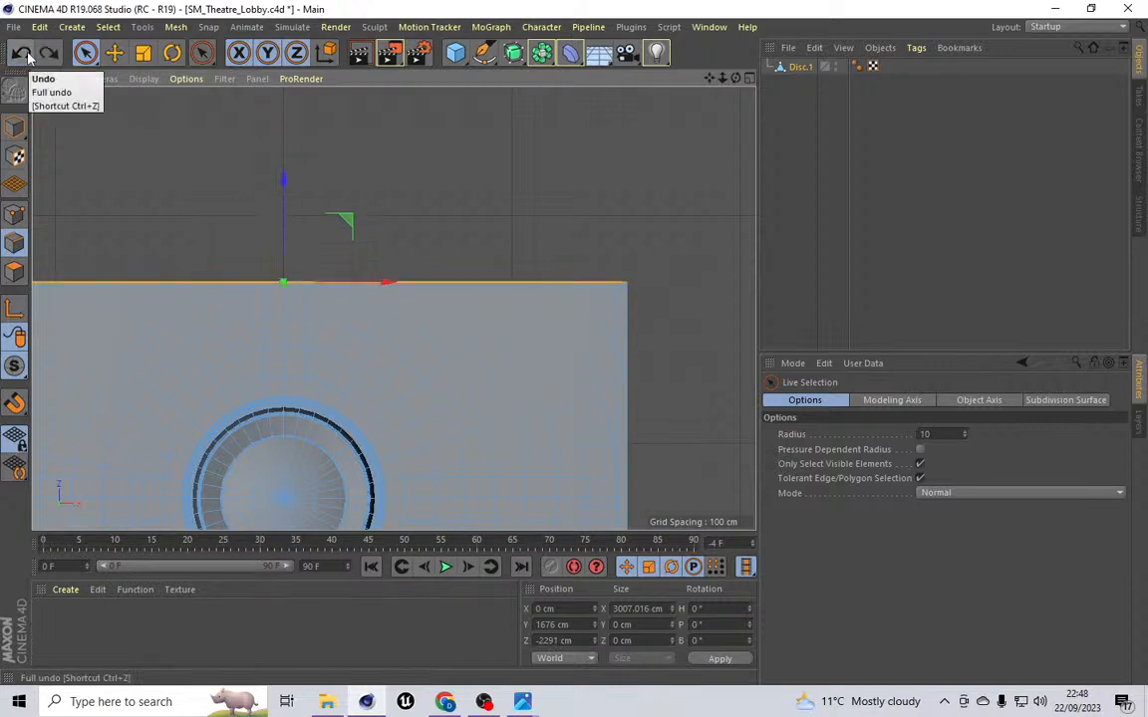
Step: Delete the selected cross-shaped polygon strips running out from the disc in polygon mode
left_click(25, 216)
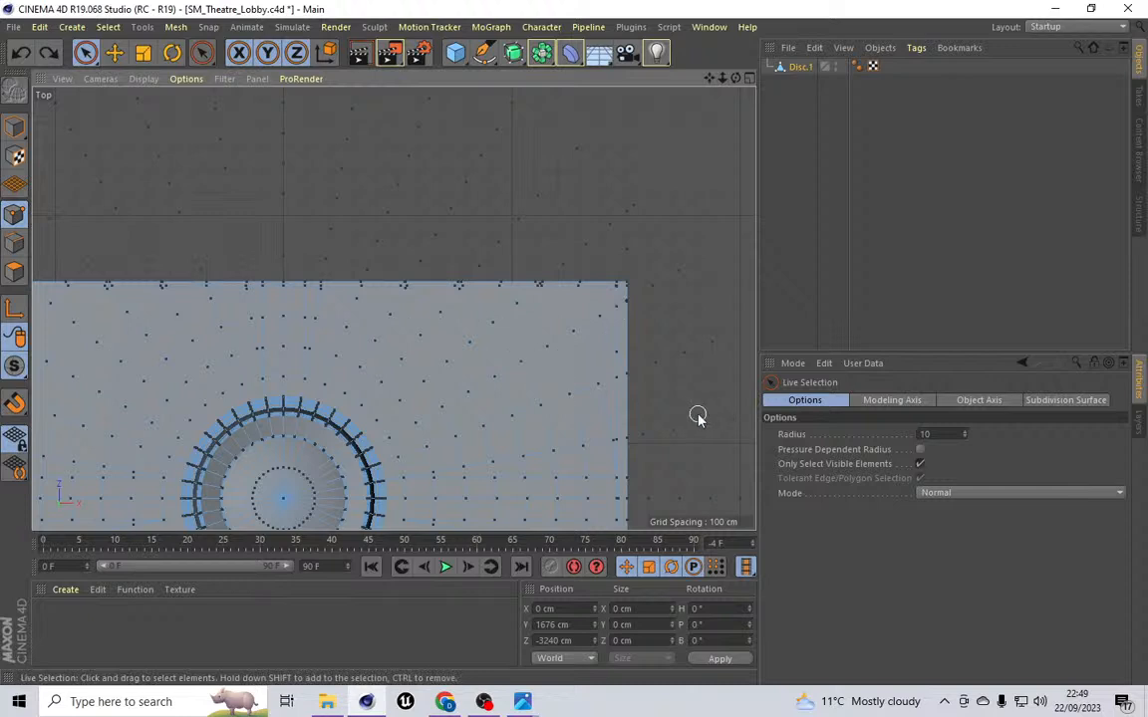
mouse_move(708, 78)
left_mouse_down()
mouse_move(847, 15)
mouse_move(777, 5)
mouse_move(698, 43)
mouse_move(696, 29)
mouse_move(703, 57)
left_mouse_up()
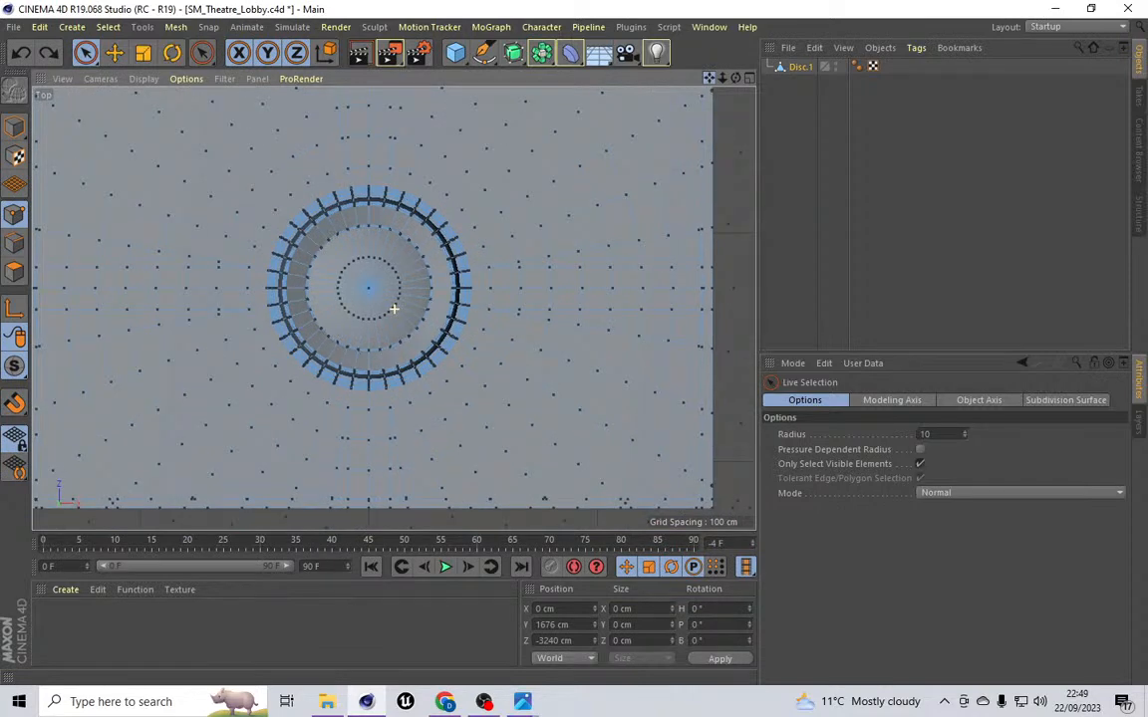
left_click(14, 272)
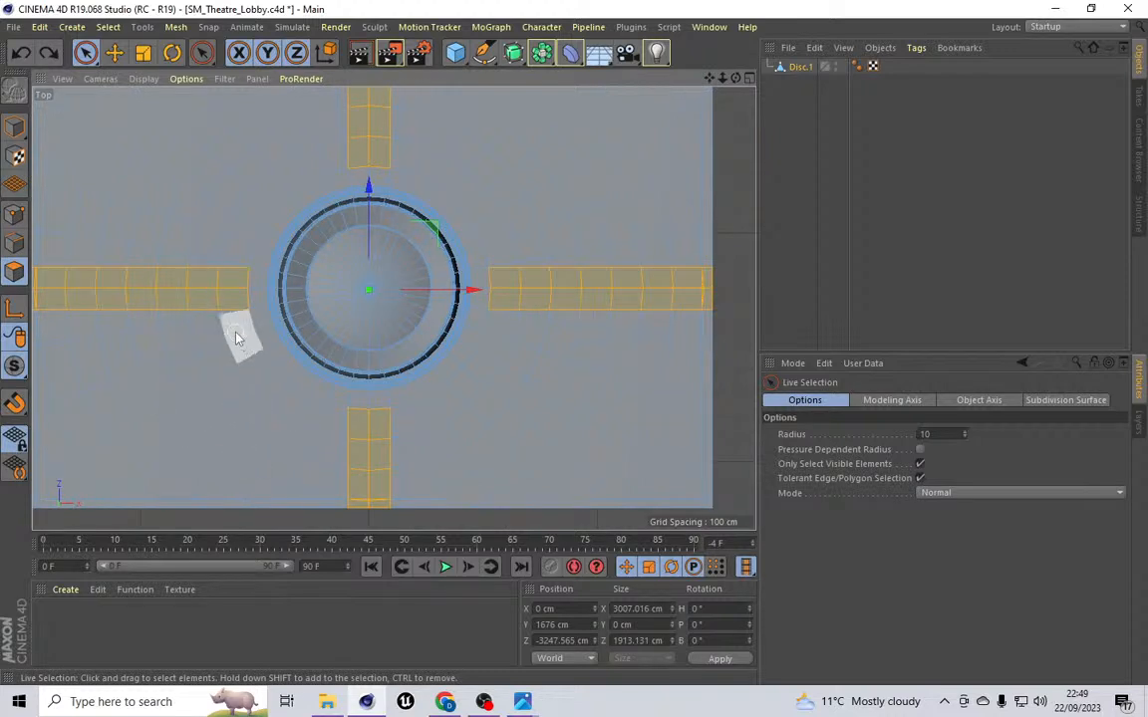
key("Delete")
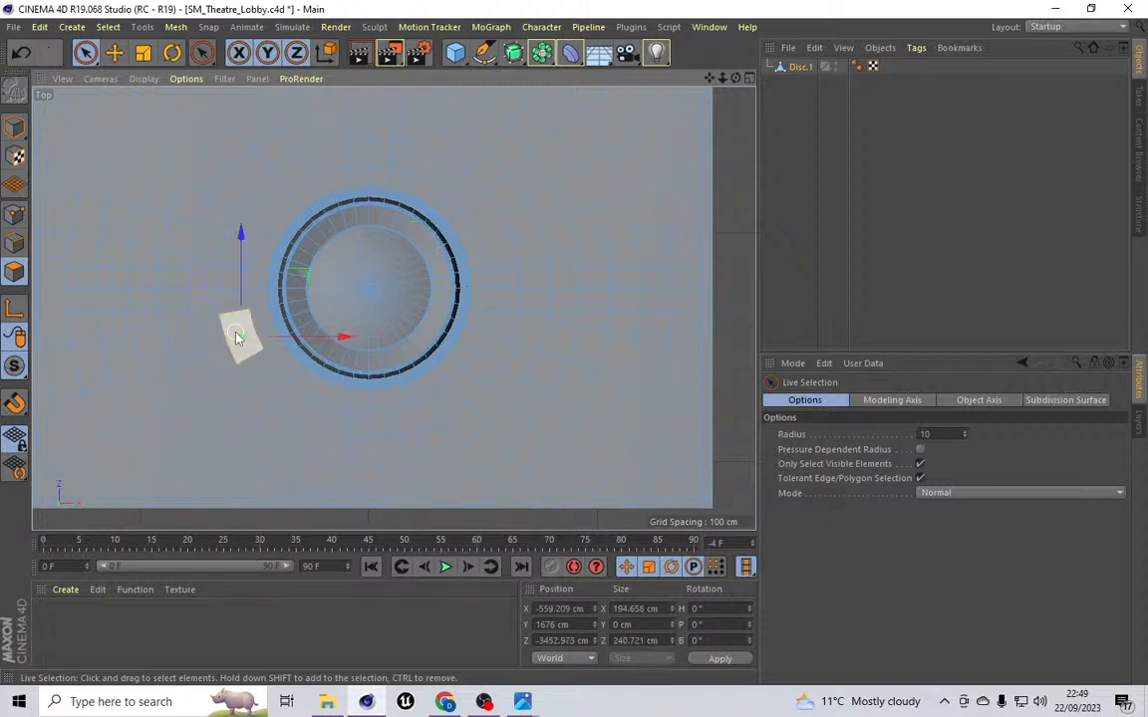
Step: Paint-select the ceiling polygons in the quadrant below and left of the disc with Live Selection
left_click(225, 322)
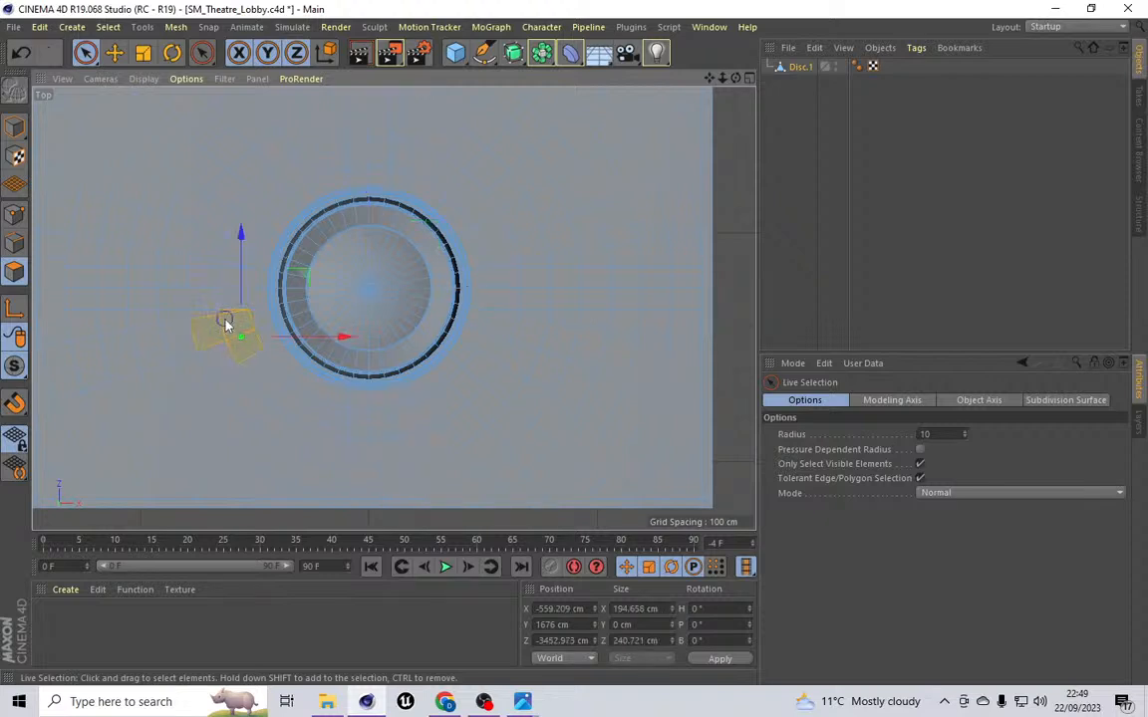
mouse_move(136, 331)
left_mouse_down()
mouse_move(52, 339)
mouse_move(54, 402)
mouse_move(44, 346)
left_mouse_up()
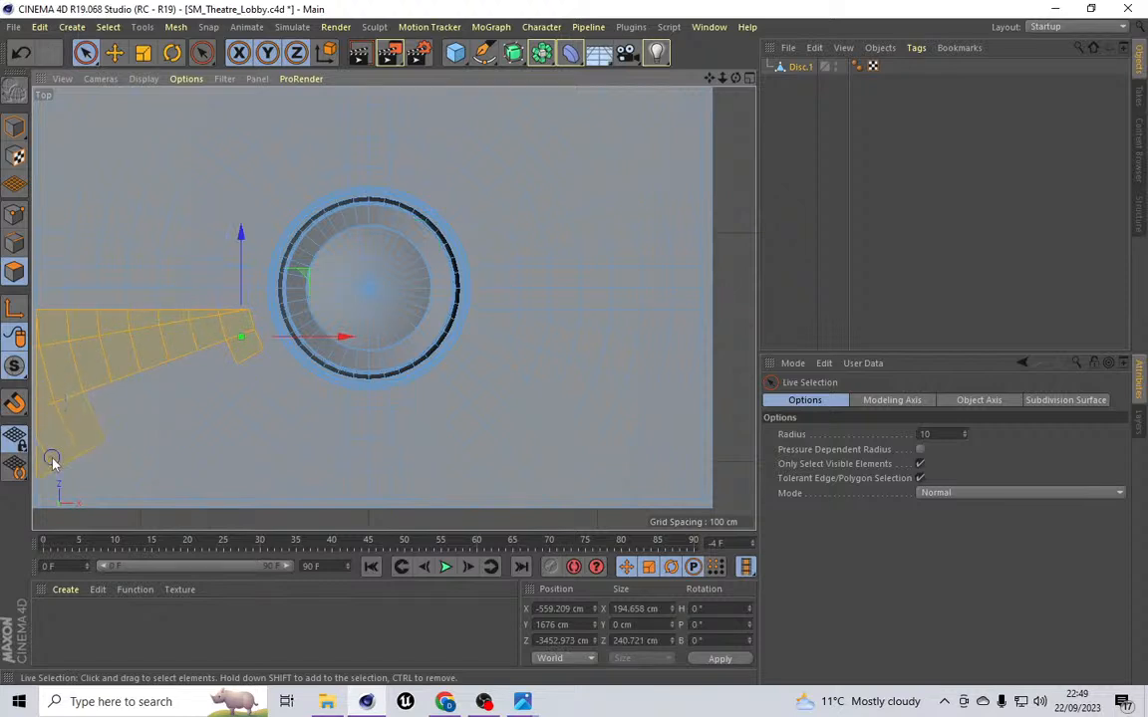
mouse_move(150, 485)
left_mouse_down()
mouse_move(329, 484)
mouse_move(341, 392)
mouse_move(361, 439)
mouse_move(232, 356)
left_mouse_up()
left_click(230, 511, "ctrl")
scroll(319, 416, "up", 2)
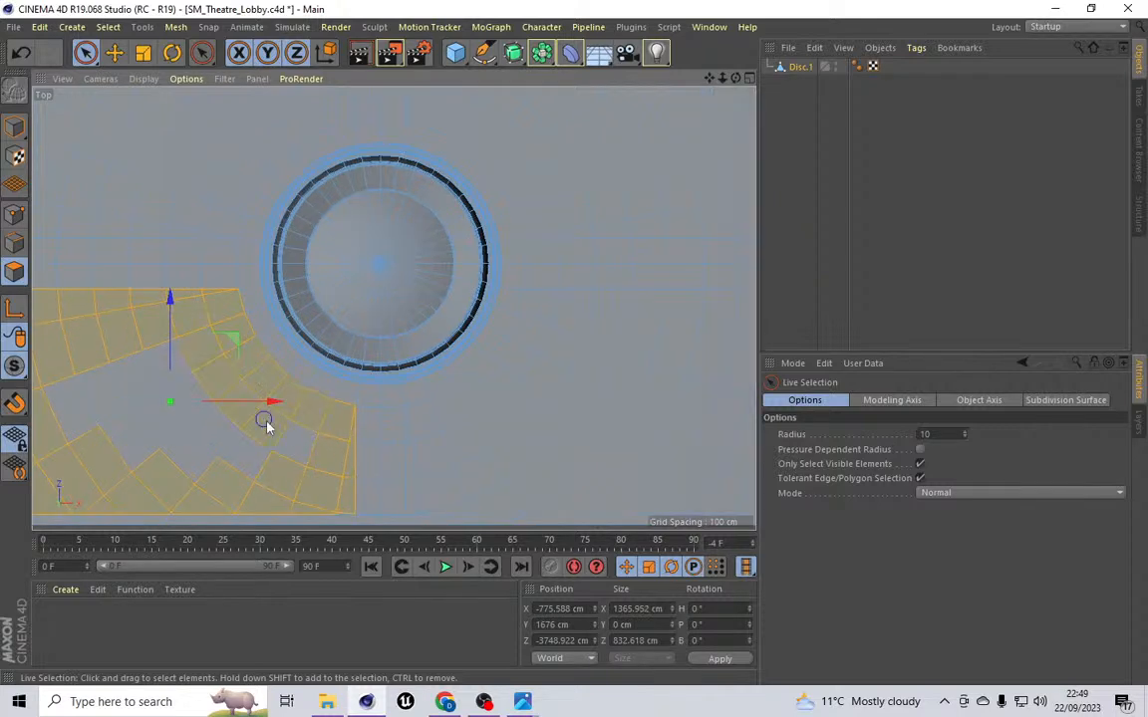
mouse_move(289, 469)
left_mouse_down()
mouse_move(182, 415)
mouse_move(155, 385)
left_mouse_up()
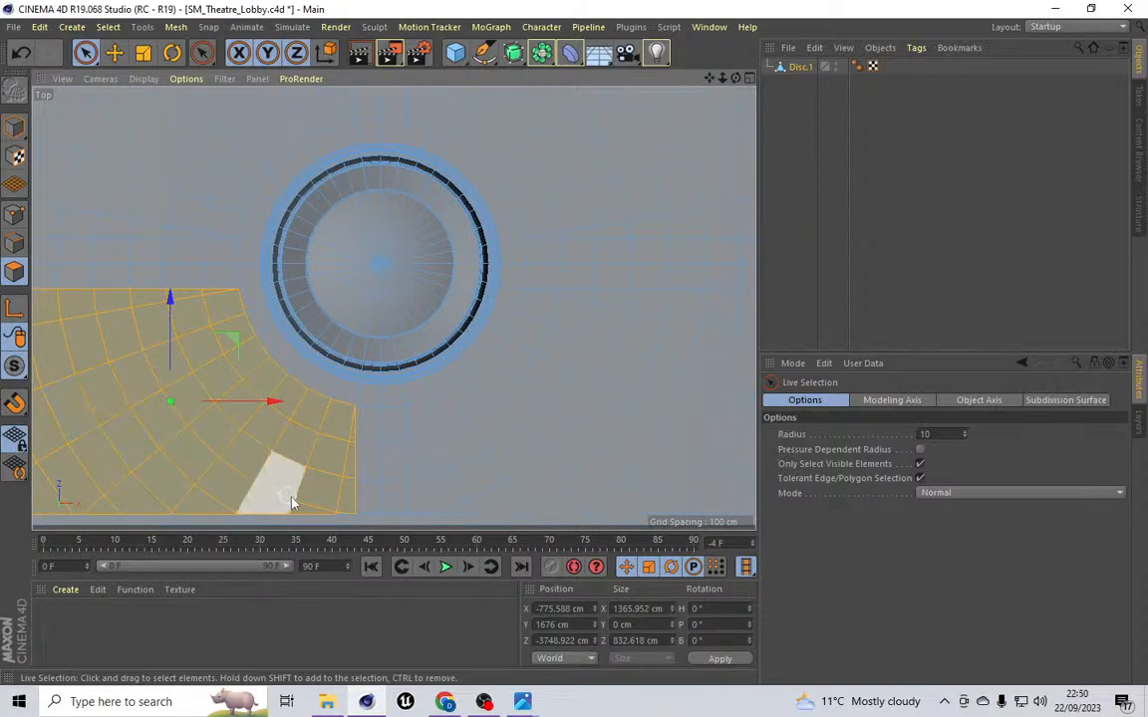
Step: Add the ceiling polygons in the quadrant above and left of the disc to the polygon selection
scroll(279, 483, "up", 5)
scroll(399, 499, "down", 3)
scroll(390, 507, "up", 10)
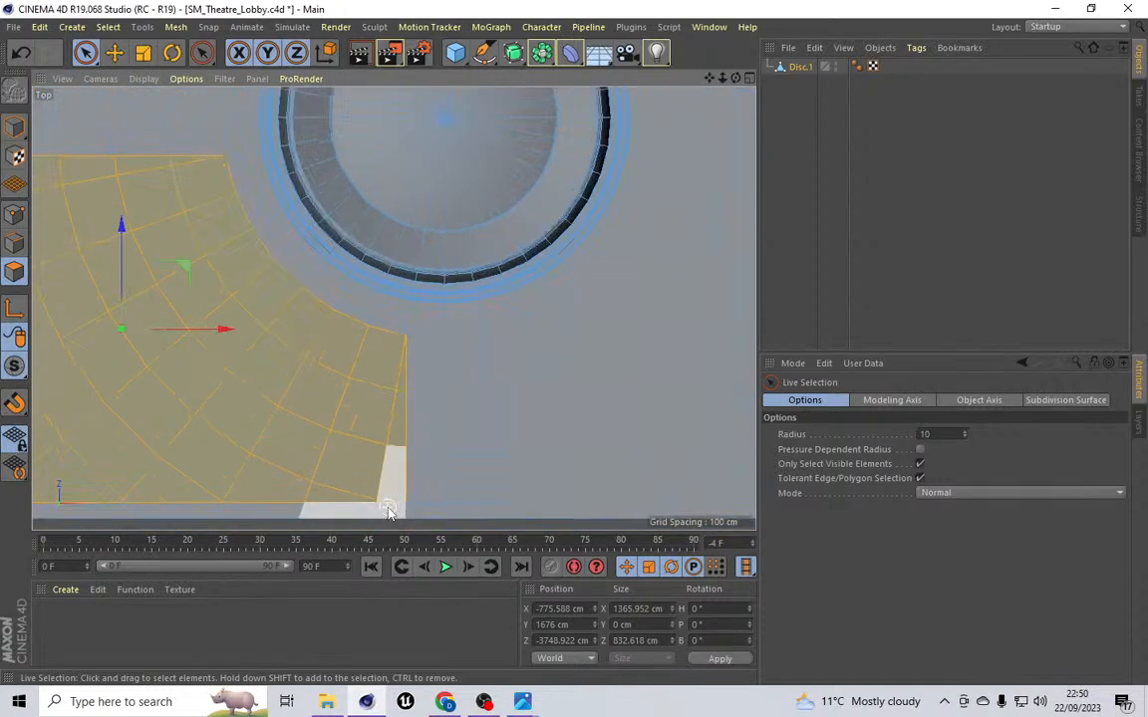
scroll(359, 470, "down", 10)
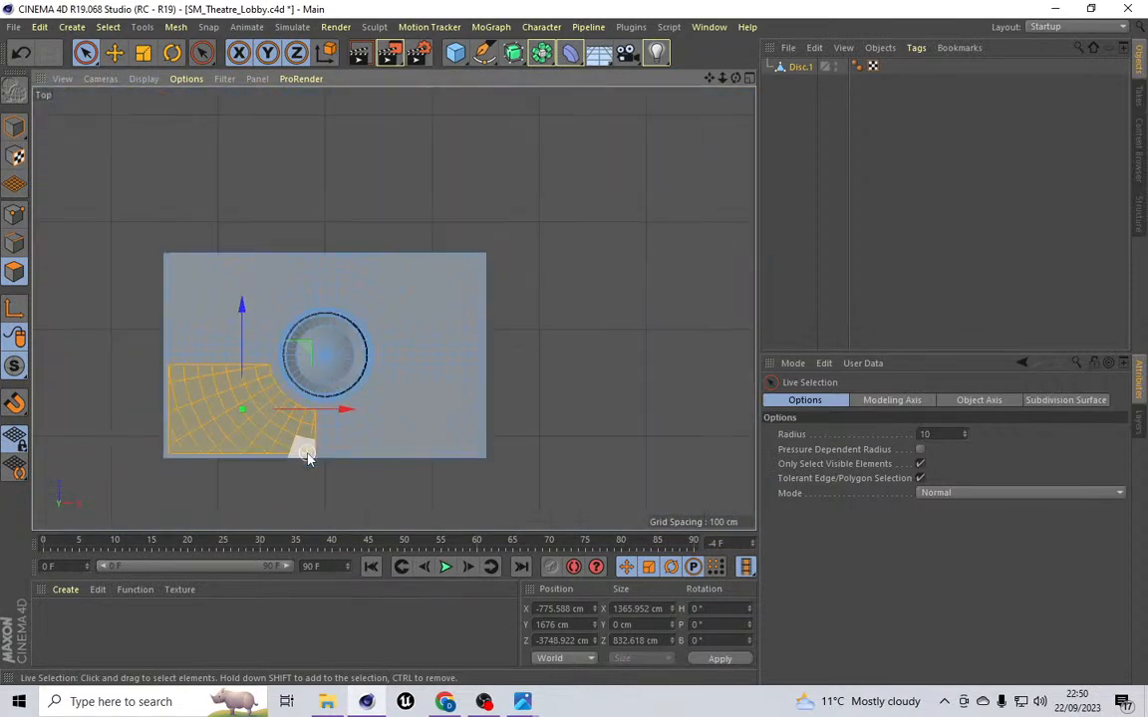
scroll(130, 409, "up", 5)
scroll(294, 279, "up", 2)
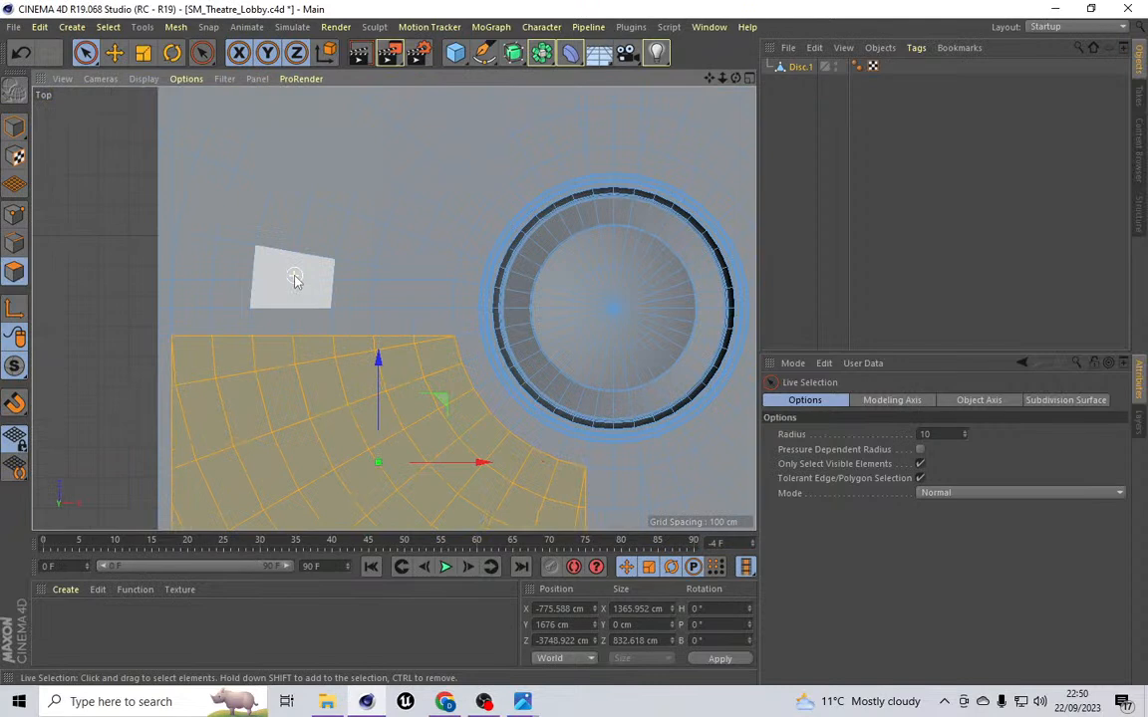
scroll(295, 276, "up", 3)
left_click_drag(506, 262, 502, 264, "shift")
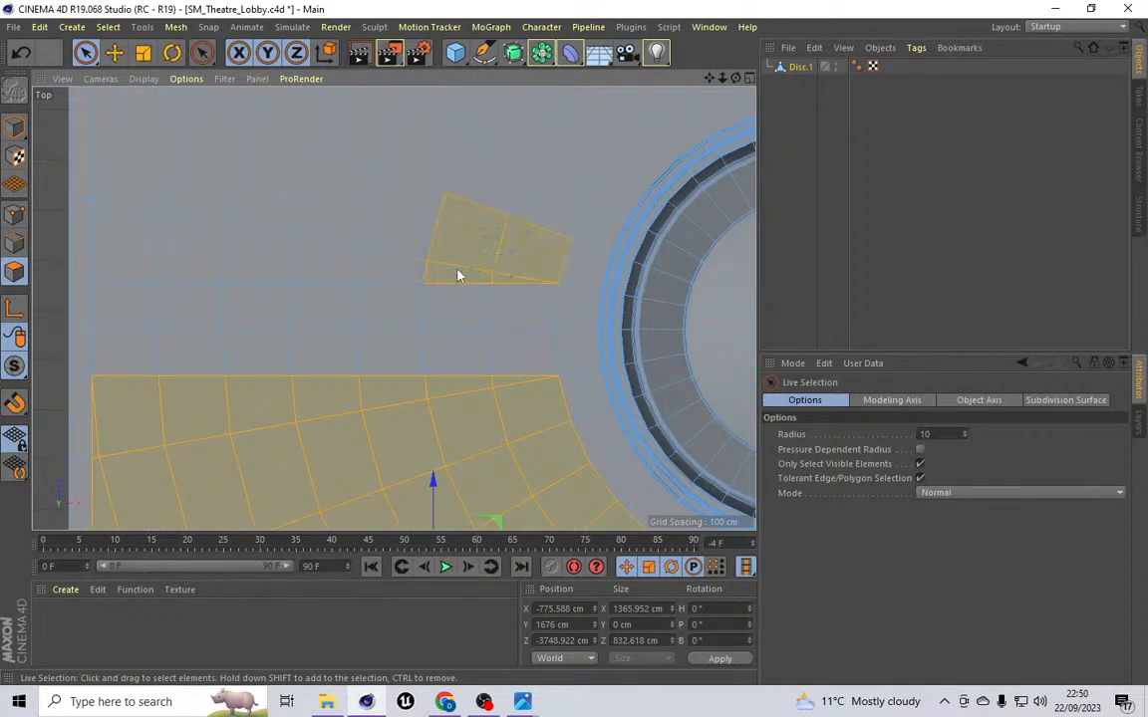
left_click_drag(309, 249, 172, 234, "shift")
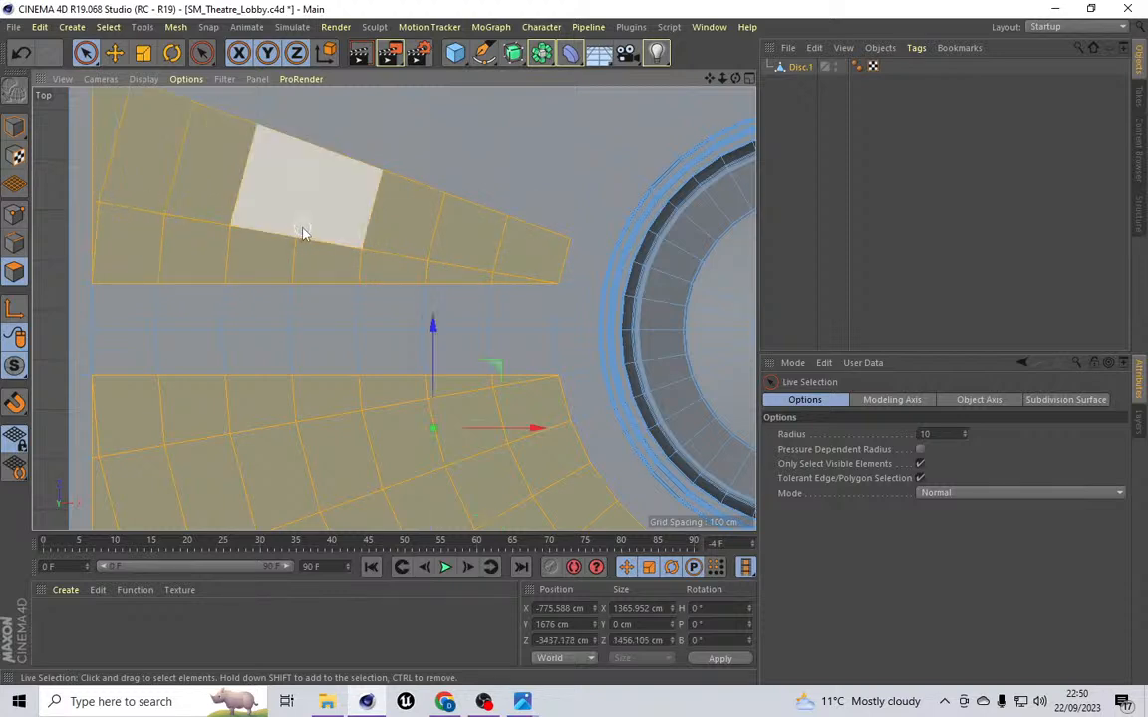
scroll(302, 230, "down", 5)
left_click_drag(418, 219, 211, 109, "shift")
left_click_drag(709, 77, 686, 214)
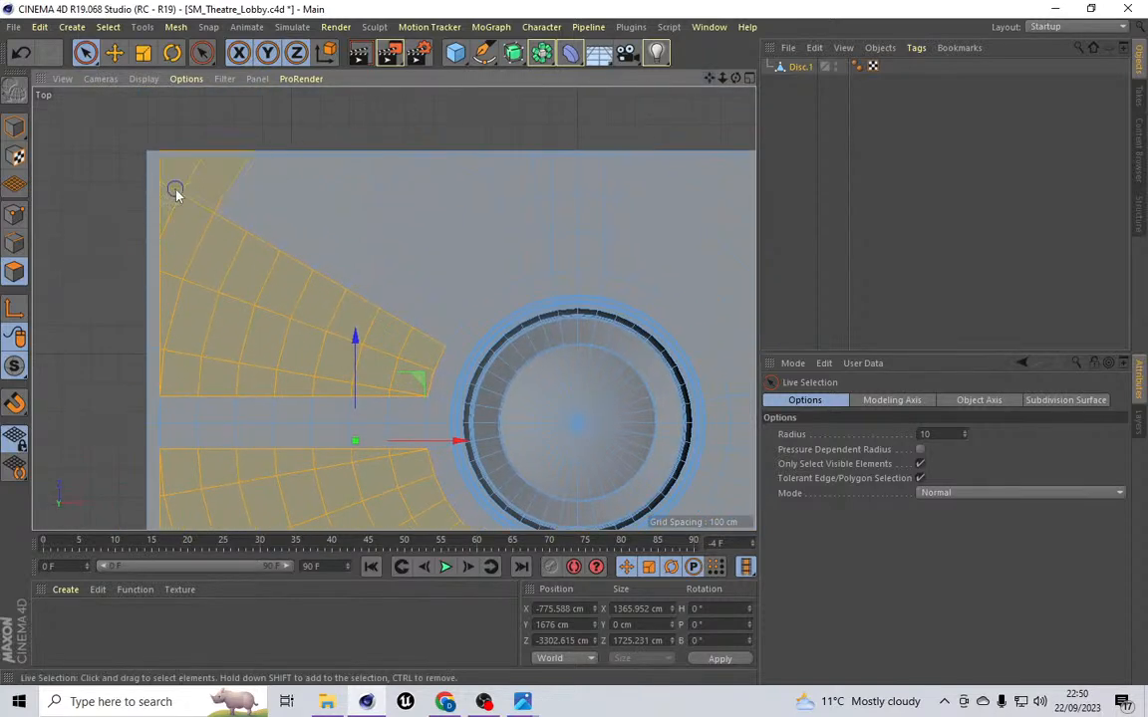
left_click_drag(184, 181, 190, 138, "shift")
Step: Add the corner polygon at the ceiling's top border and the polygons just below the disc to the selection
scroll(189, 137, "up", 6)
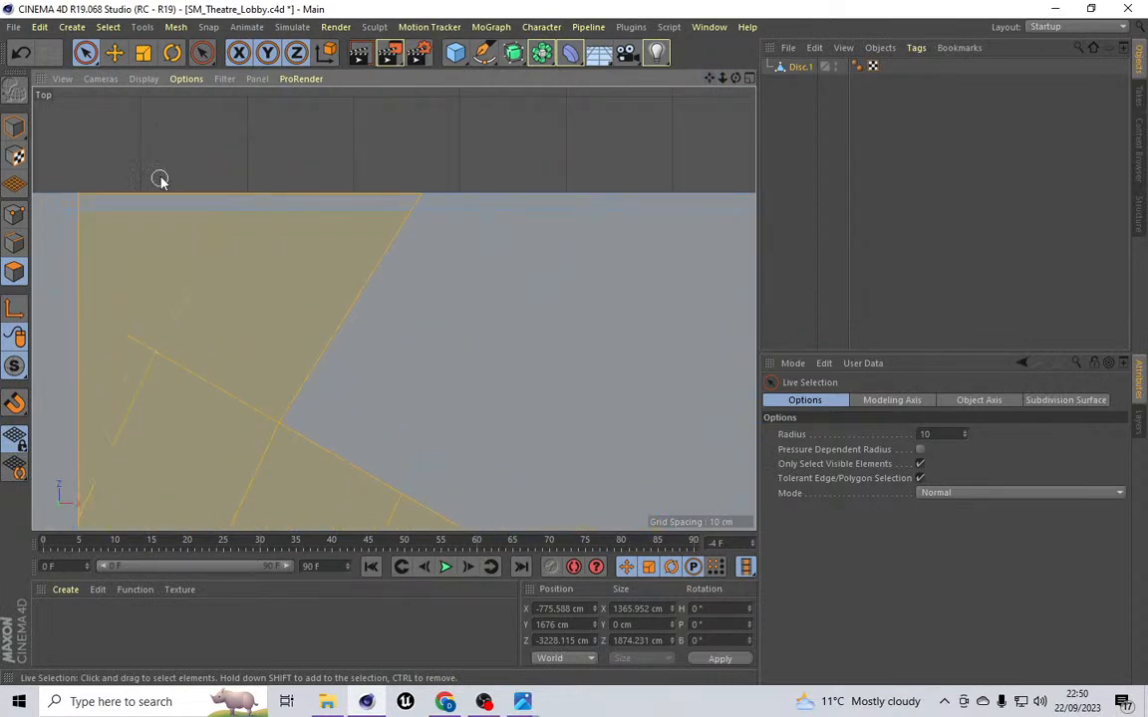
scroll(161, 177, "up", 2)
scroll(161, 178, "up", 1)
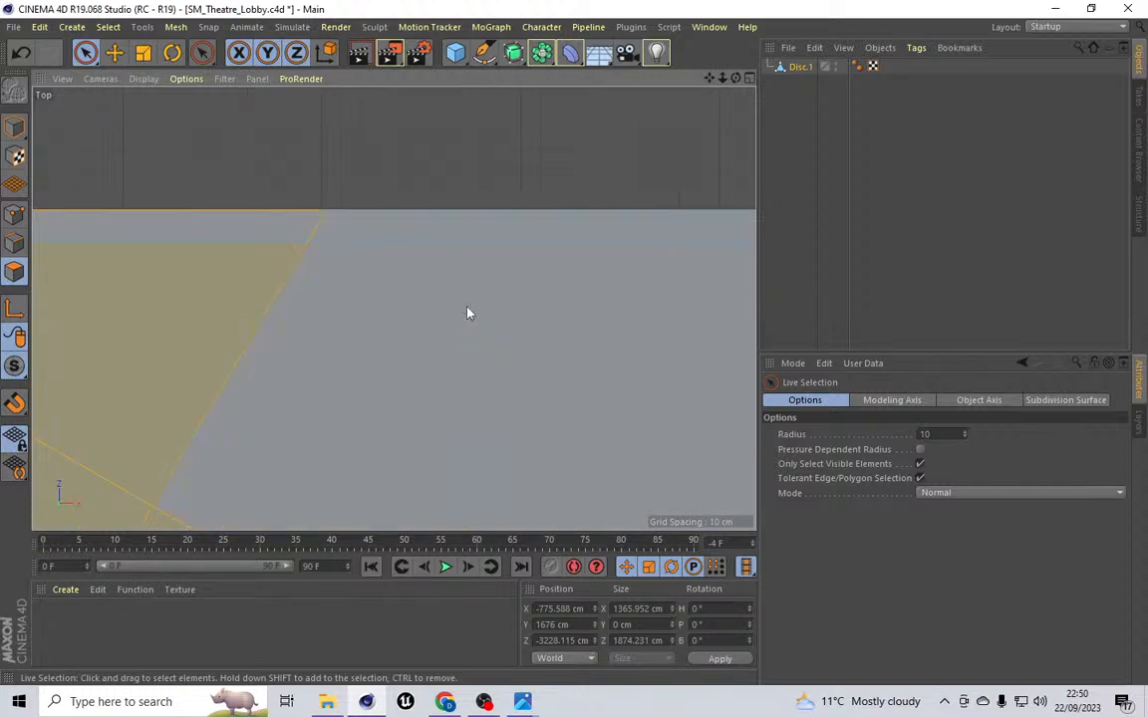
left_click(200, 327, "ctrl")
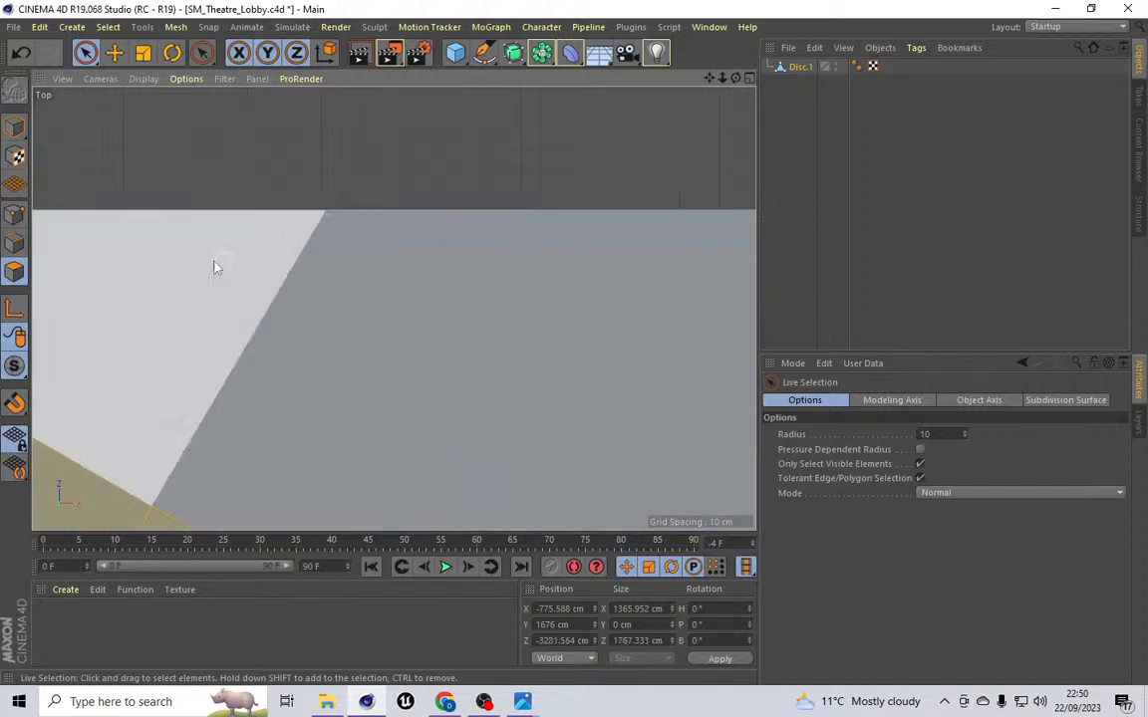
scroll(339, 290, "down", 8)
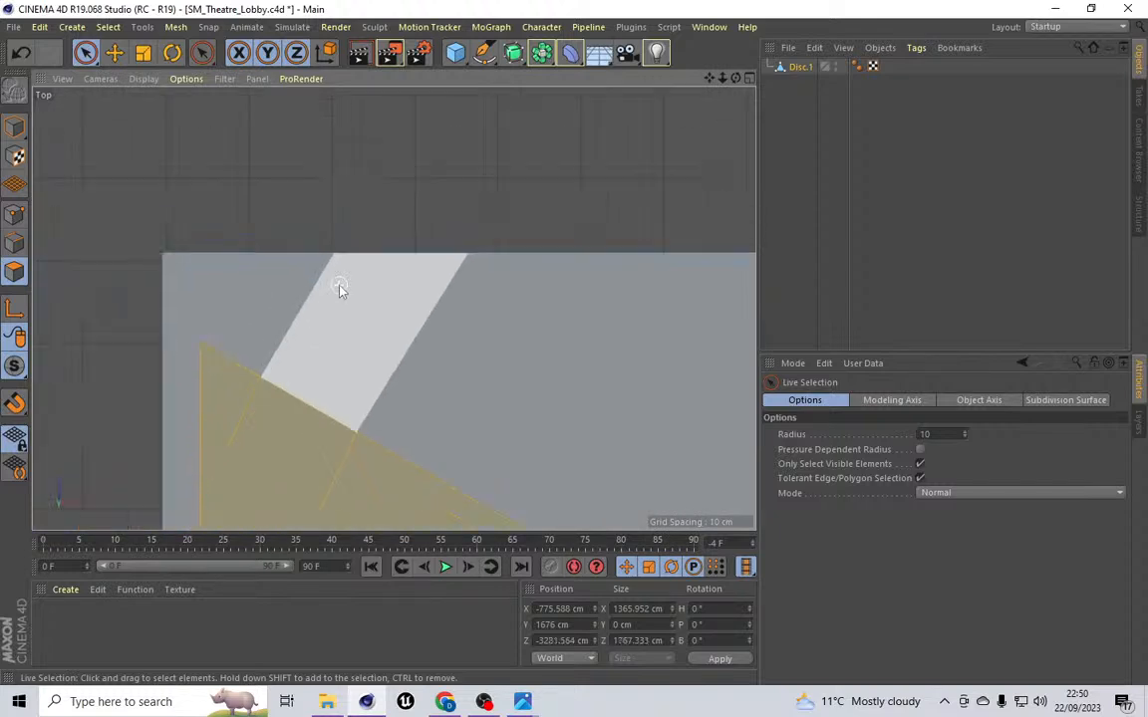
scroll(396, 392, "down", 6)
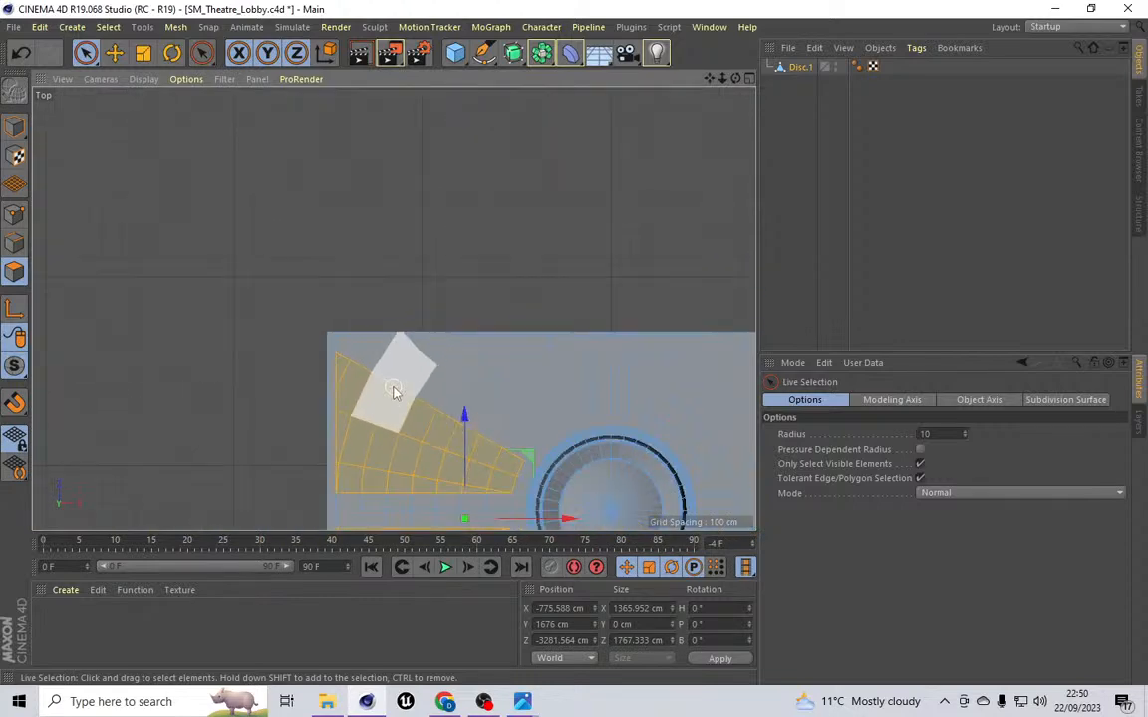
left_click_drag(709, 78, 394, 309)
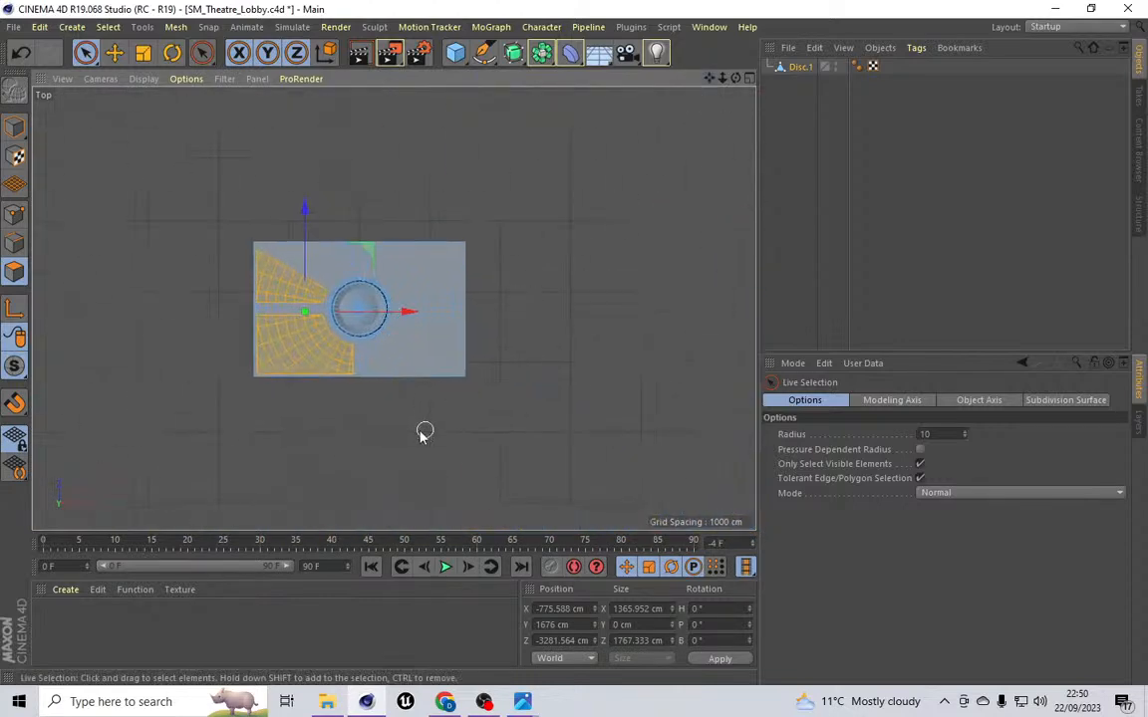
scroll(398, 378, "up", 4)
scroll(414, 234, "up", 5)
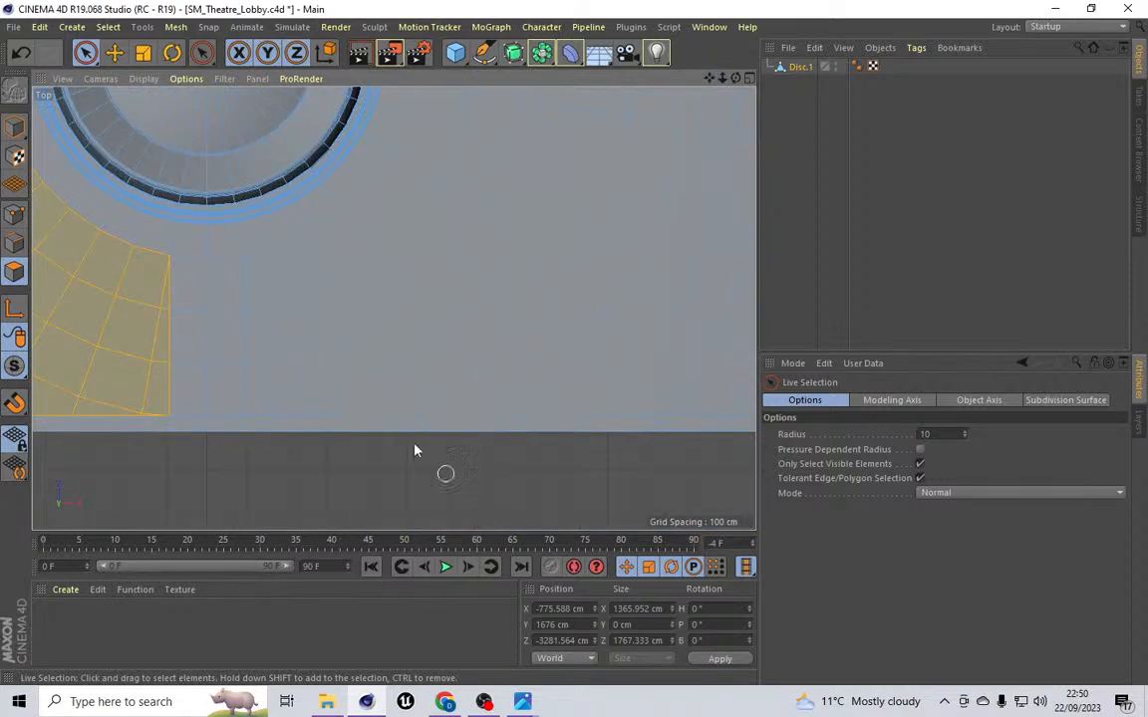
left_click(253, 304)
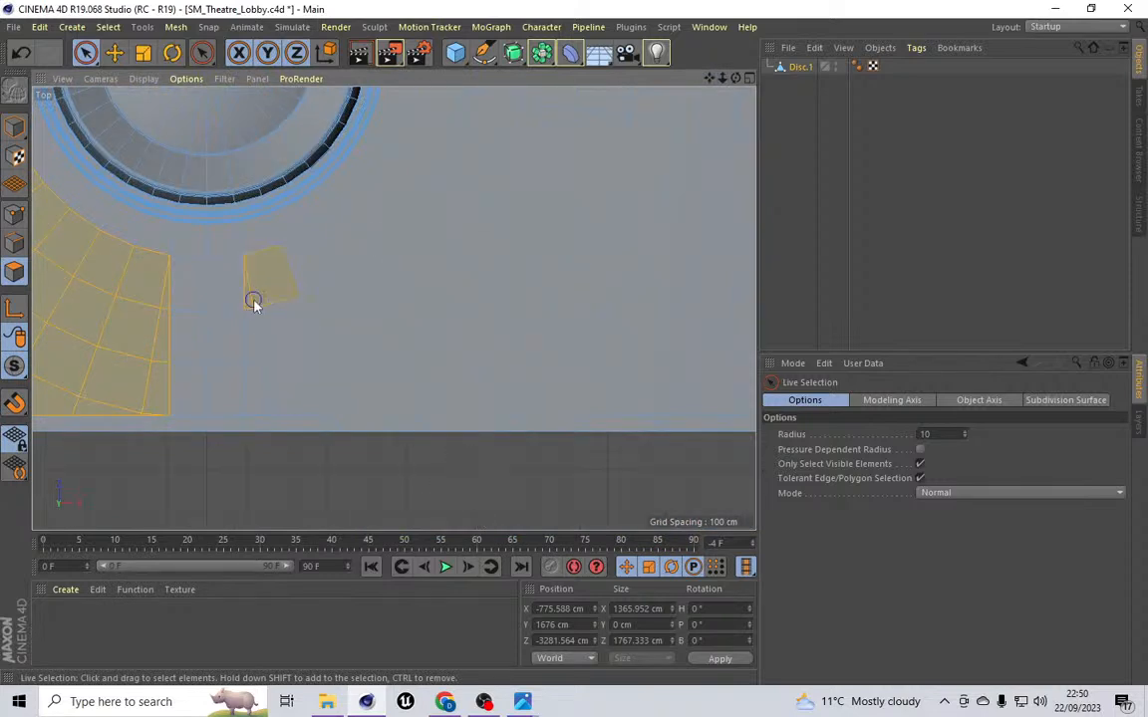
left_click_drag(346, 391, 373, 435, "shift")
left_click(373, 436, "ctrl")
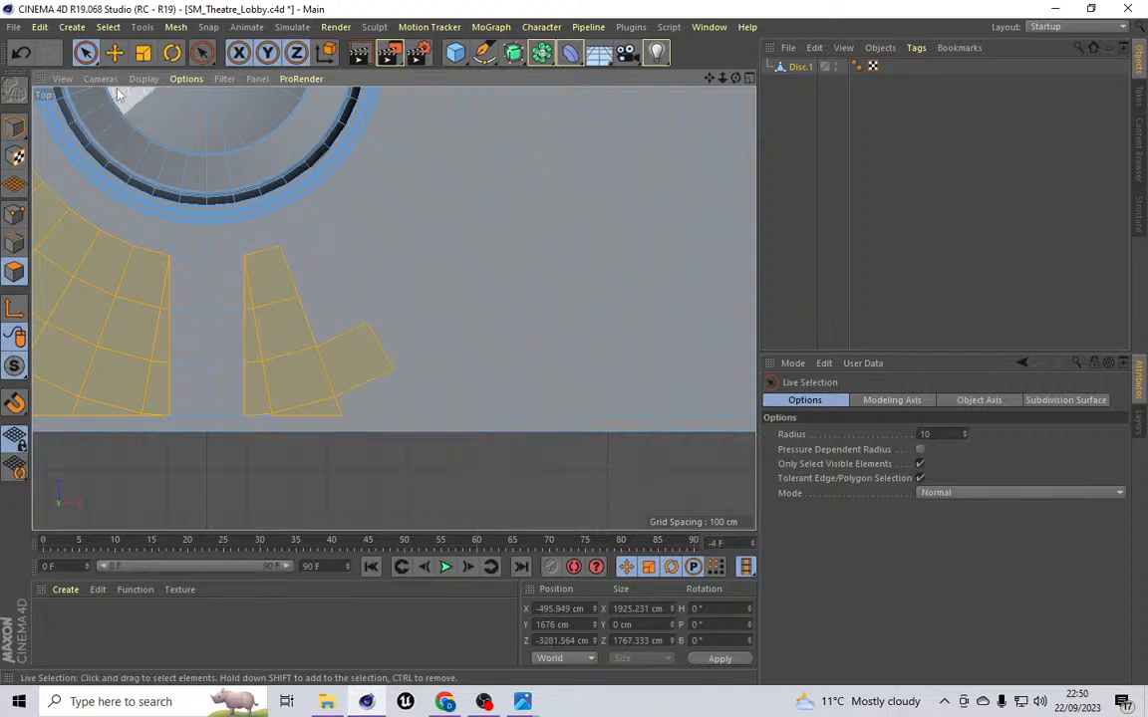
Step: Cut a straight line across the ceiling along its bottom border with Line Cut, then return to Live Selection
left_click(175, 27)
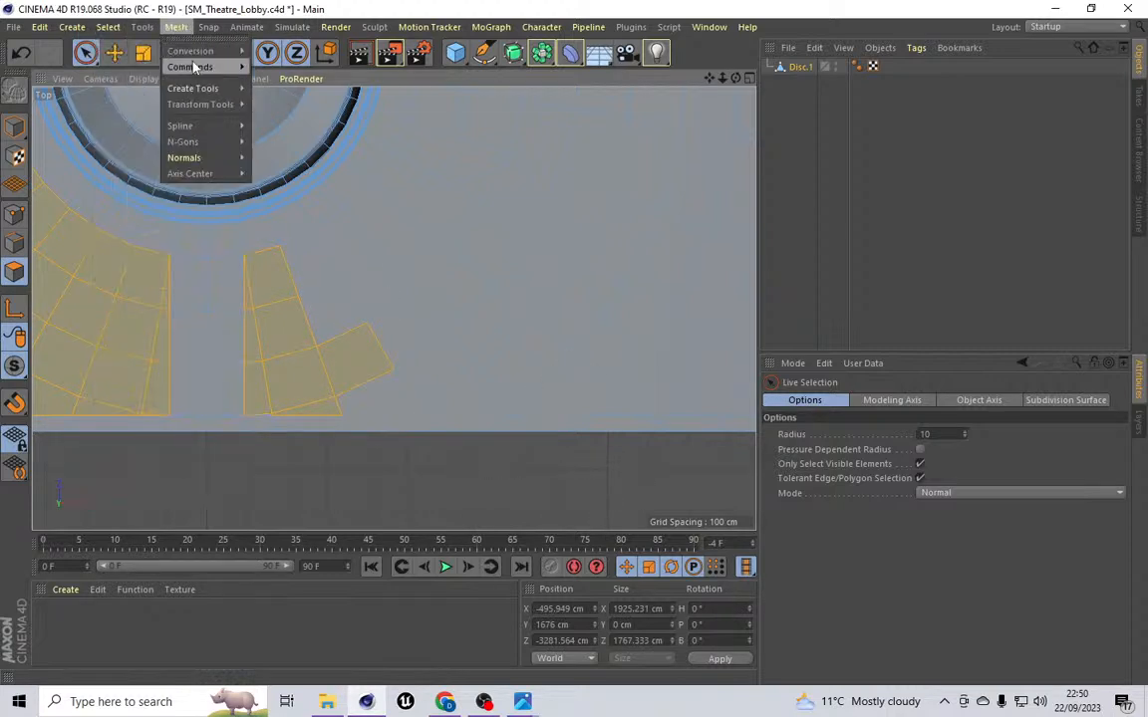
mouse_move(203, 95)
left_click(284, 147)
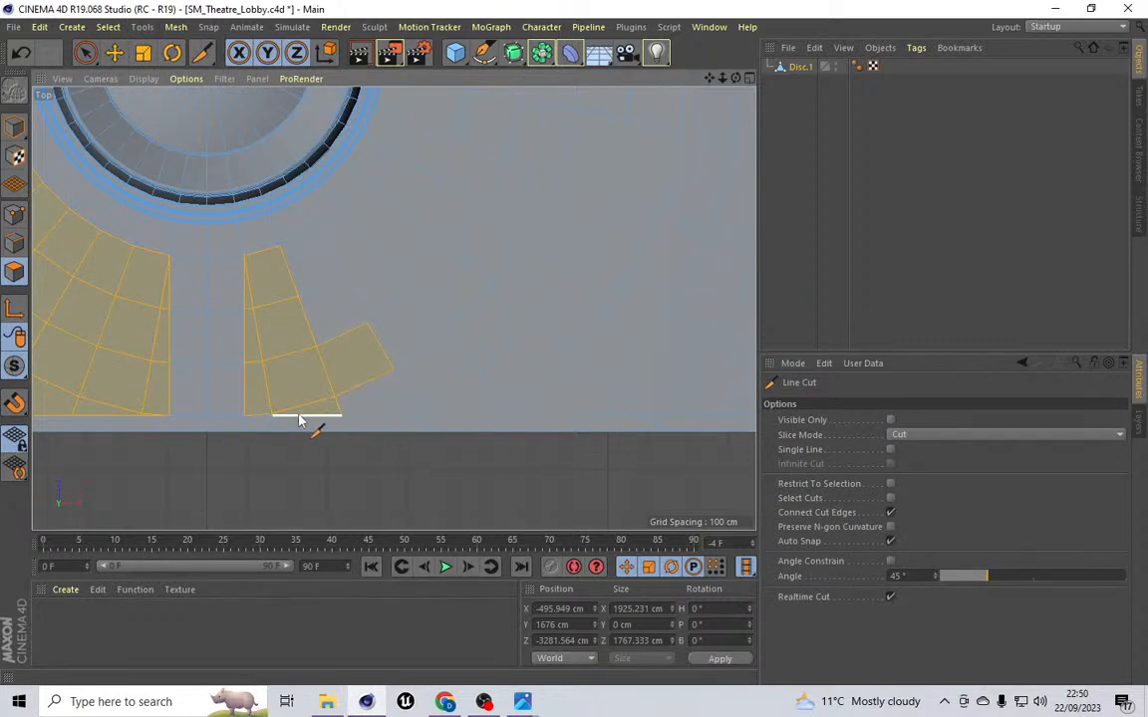
left_click_drag(246, 418, 749, 418)
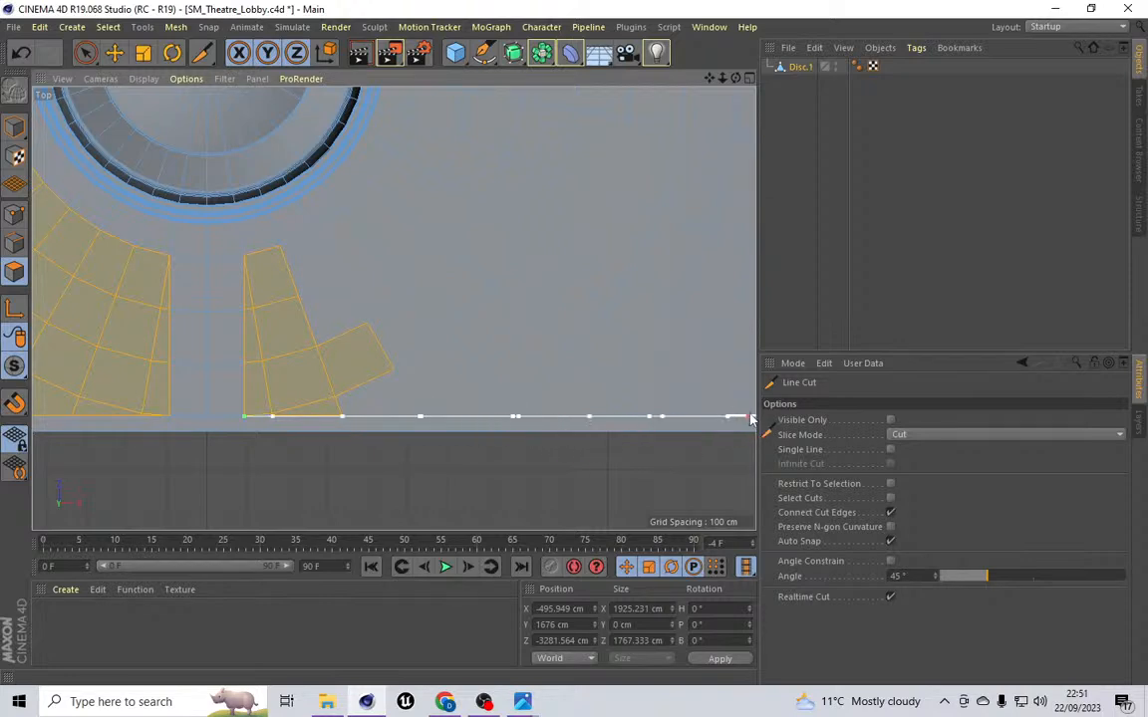
left_click(757, 416)
left_click_drag(710, 78, 579, 71)
left_click_drag(623, 409, 711, 411)
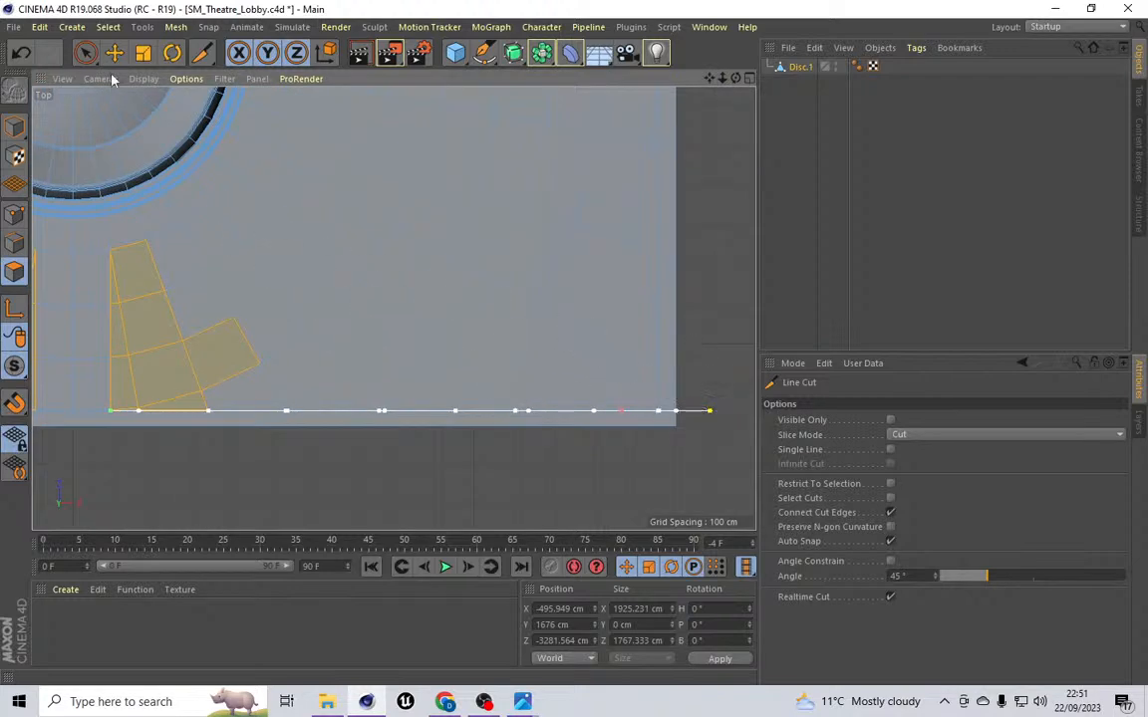
left_click(108, 27)
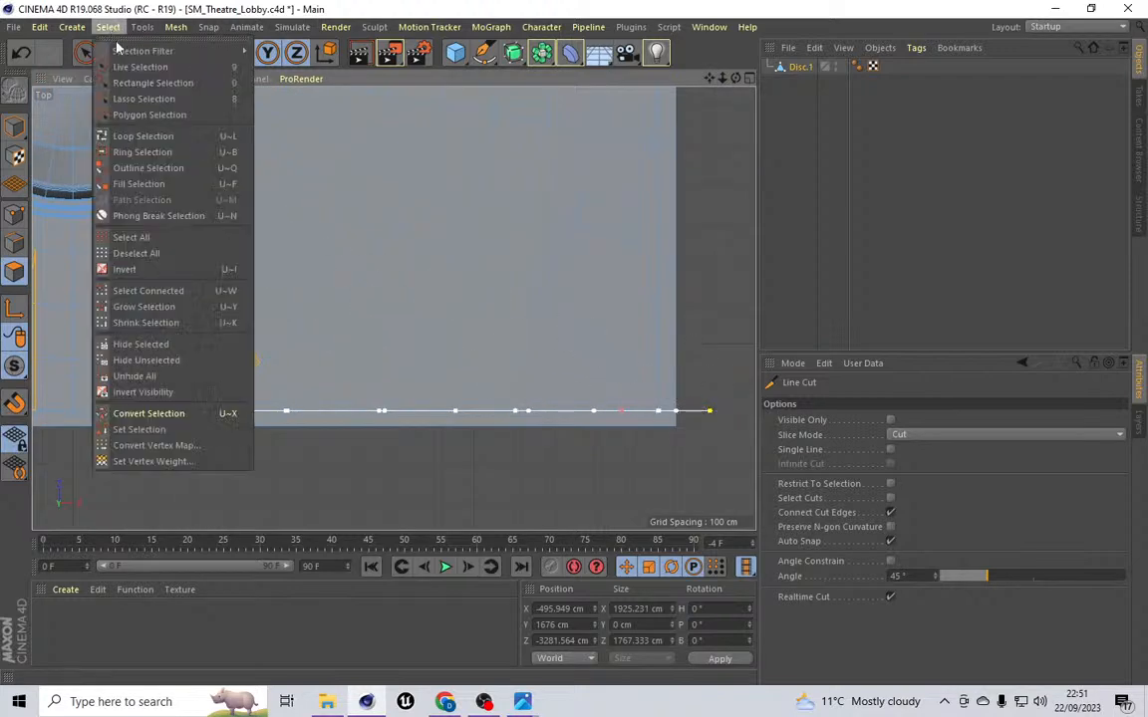
left_click(149, 62)
Step: Add the polygons of the quadrant below and right of the disc, down to the new cut line, to the selection
left_click_drag(246, 396, 300, 392)
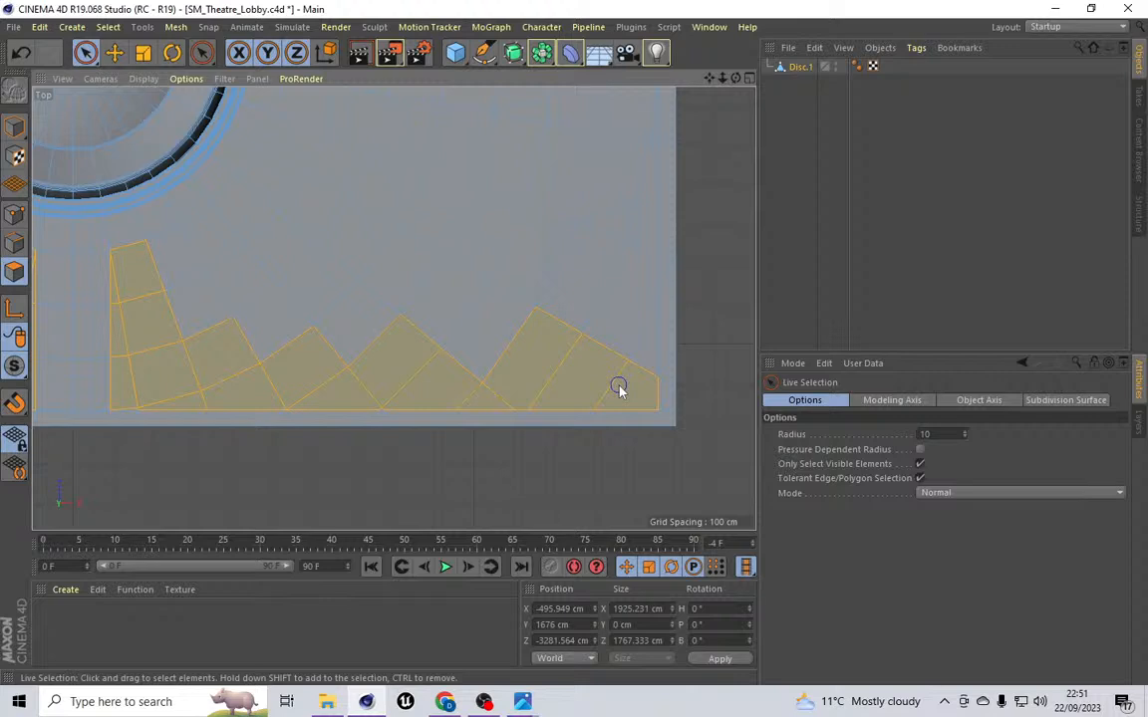
scroll(463, 423, "up", 5)
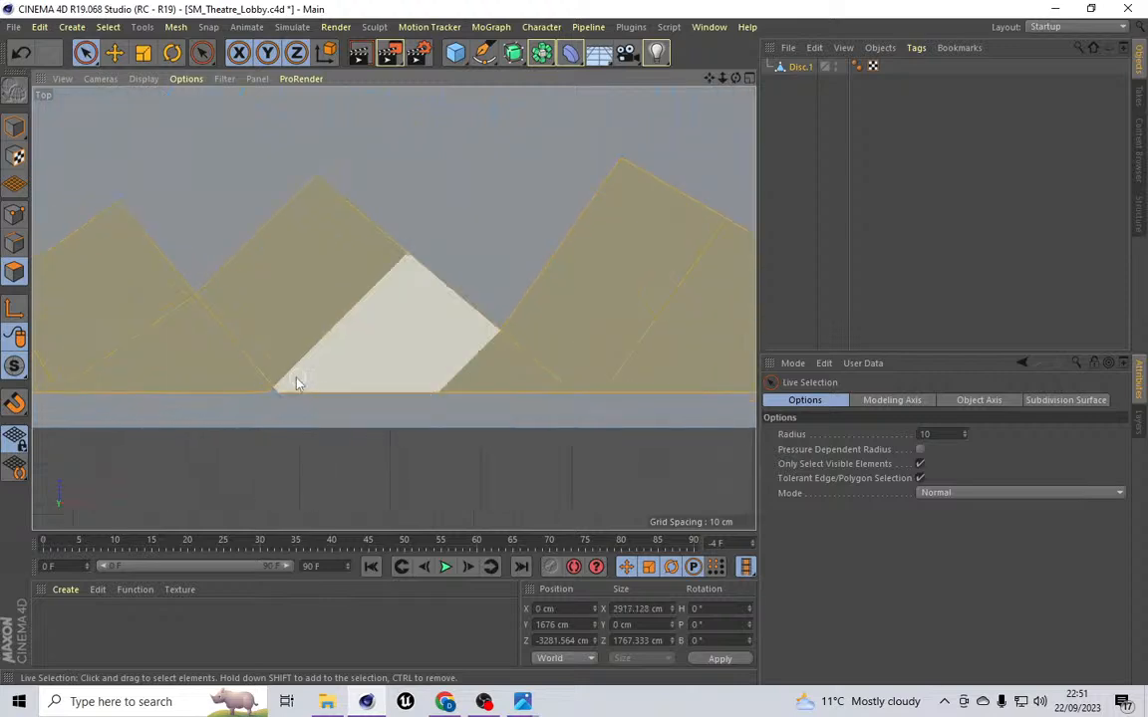
scroll(164, 369, "up", 8)
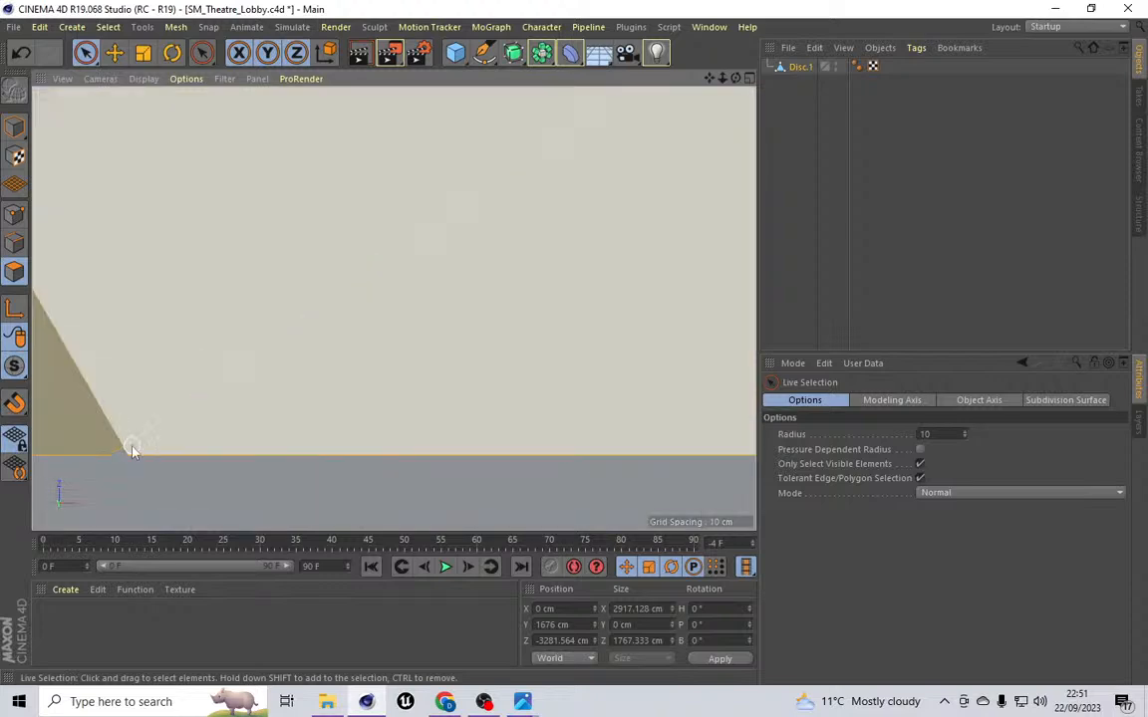
scroll(212, 396, "down", 6)
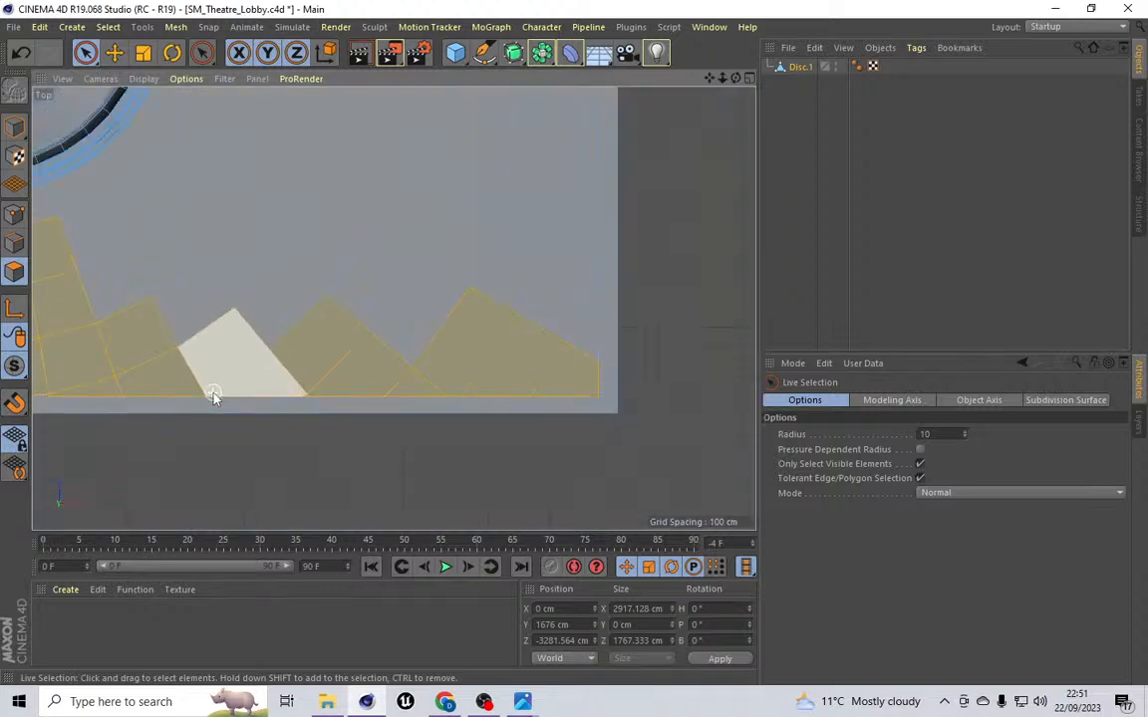
scroll(212, 397, "down", 3)
left_click_drag(409, 366, 416, 289)
mouse_move(378, 329)
left_mouse_down()
mouse_move(274, 344)
mouse_move(167, 336)
left_mouse_up()
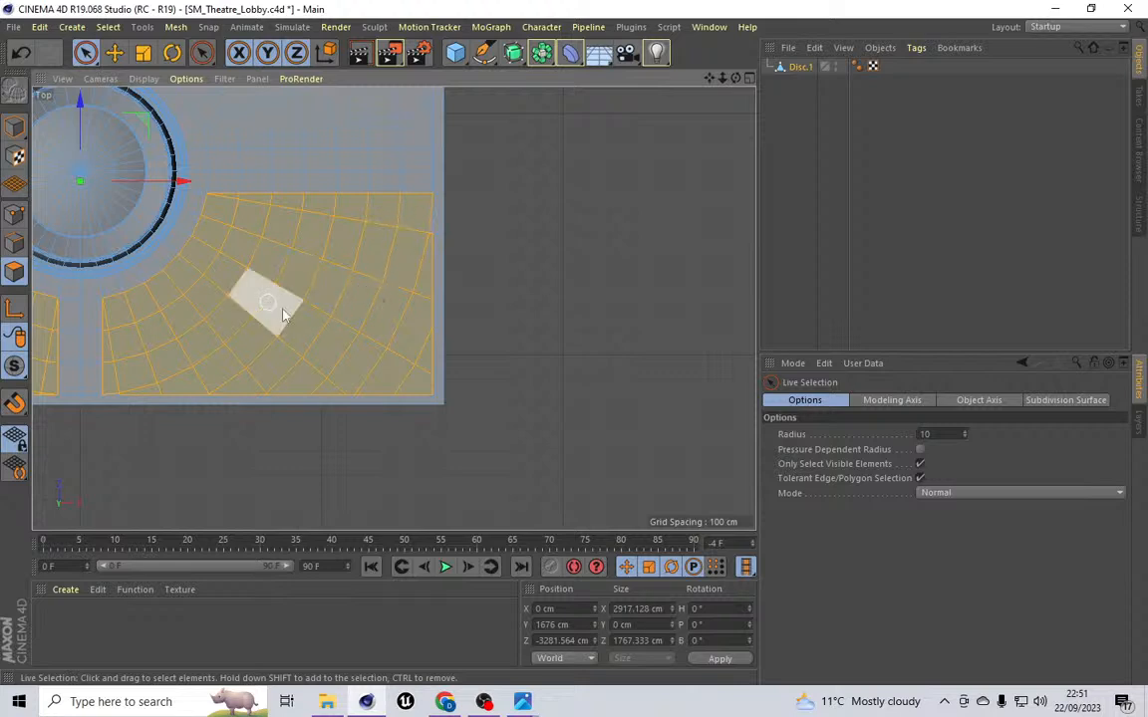
scroll(264, 305, "down", 4)
scroll(261, 259, "down", 2)
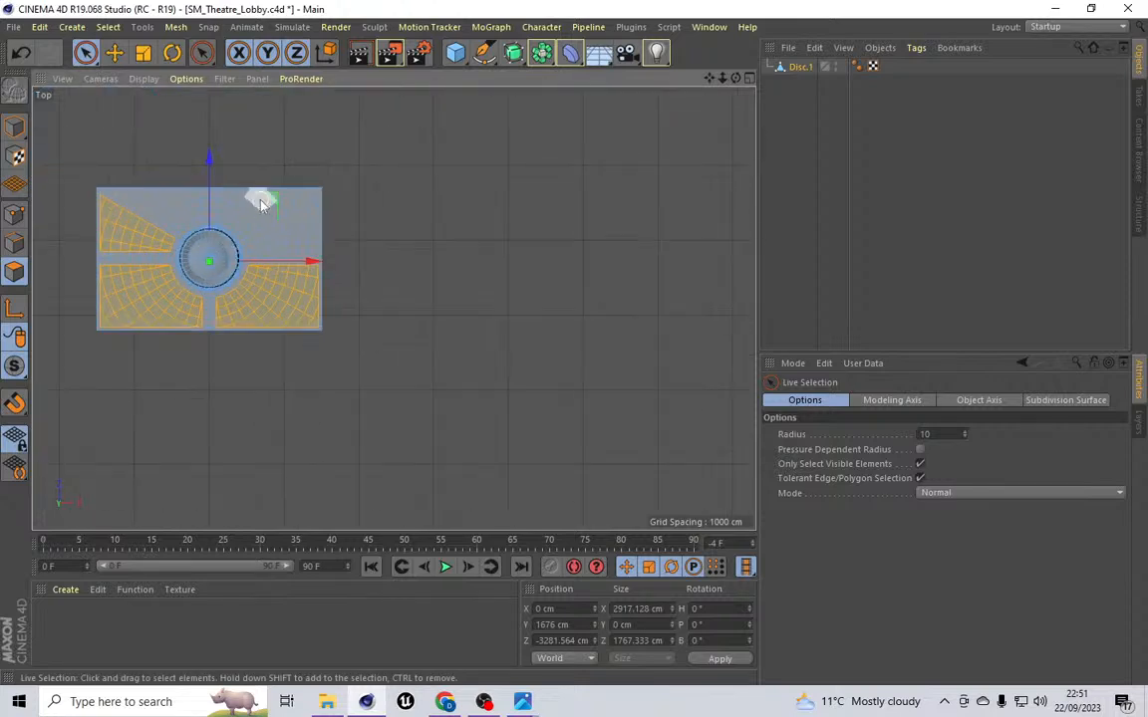
scroll(239, 288, "up", 8)
left_click(246, 357, "shift")
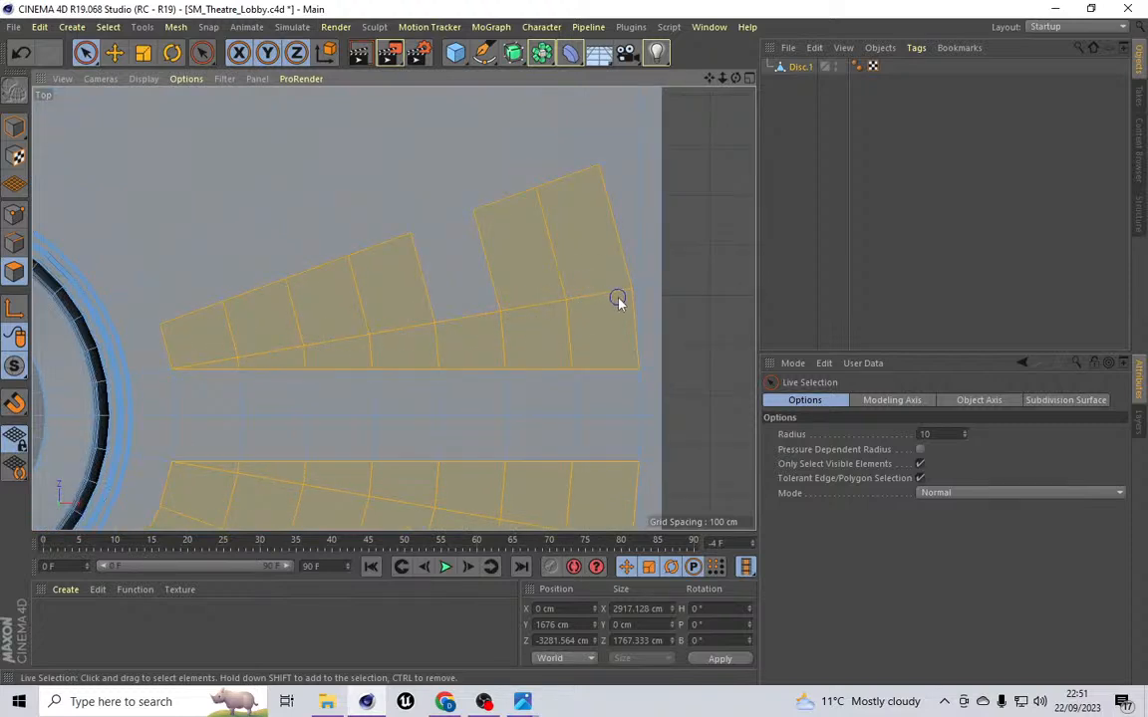
Step: Add the ceiling polygons in the quadrant above and right of the disc to the selection
left_click(627, 296, "shift")
left_click_drag(360, 265, 200, 292, "shift")
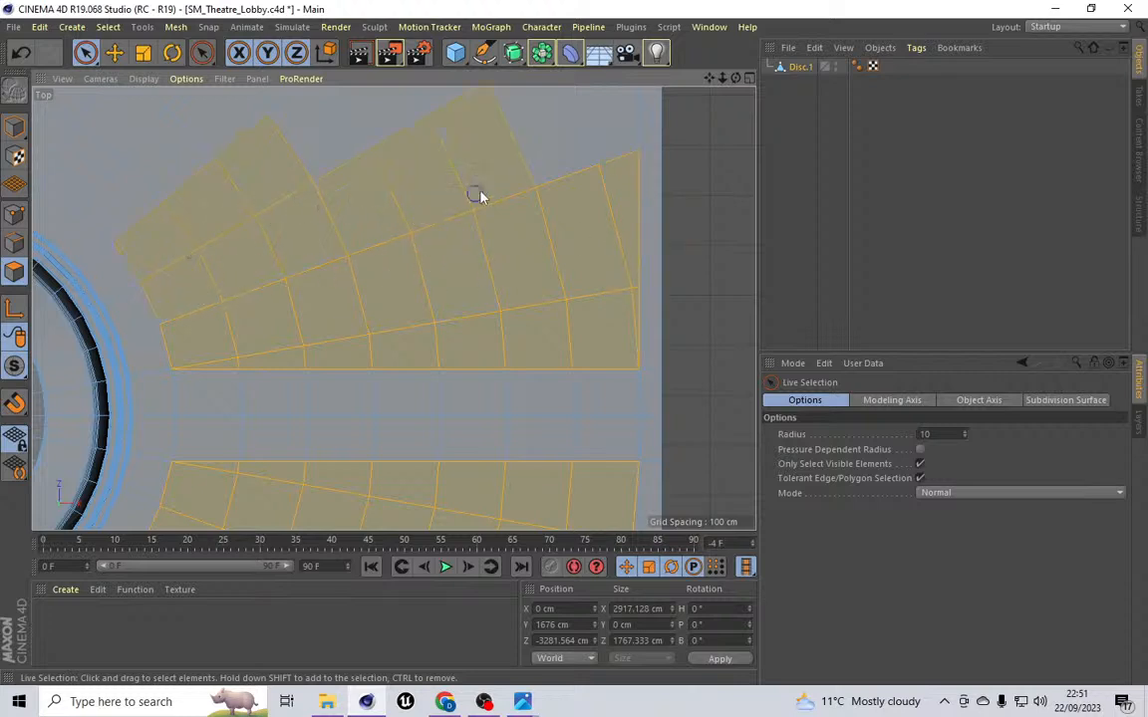
scroll(538, 184, "down", 5)
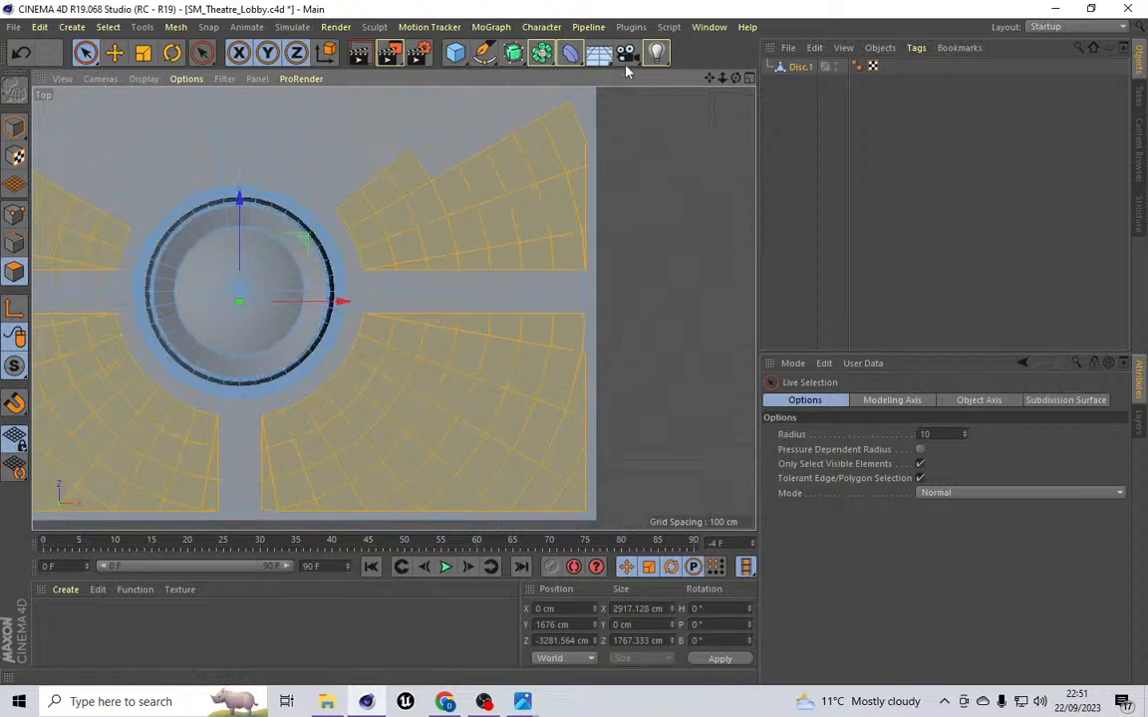
left_click_drag(709, 78, 682, 215)
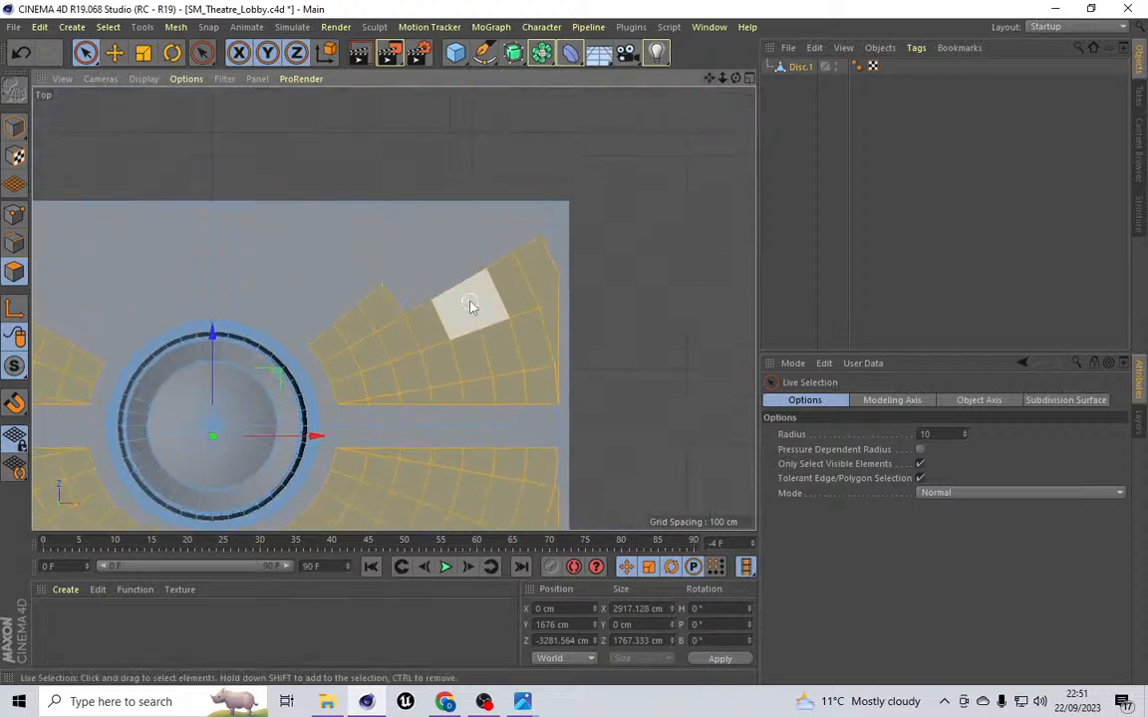
scroll(469, 304, "up", 4)
left_click(583, 189, "shift")
mouse_move(583, 189)
left_mouse_down("shift")
mouse_move(607, 165)
mouse_move(517, 196)
left_mouse_up("shift")
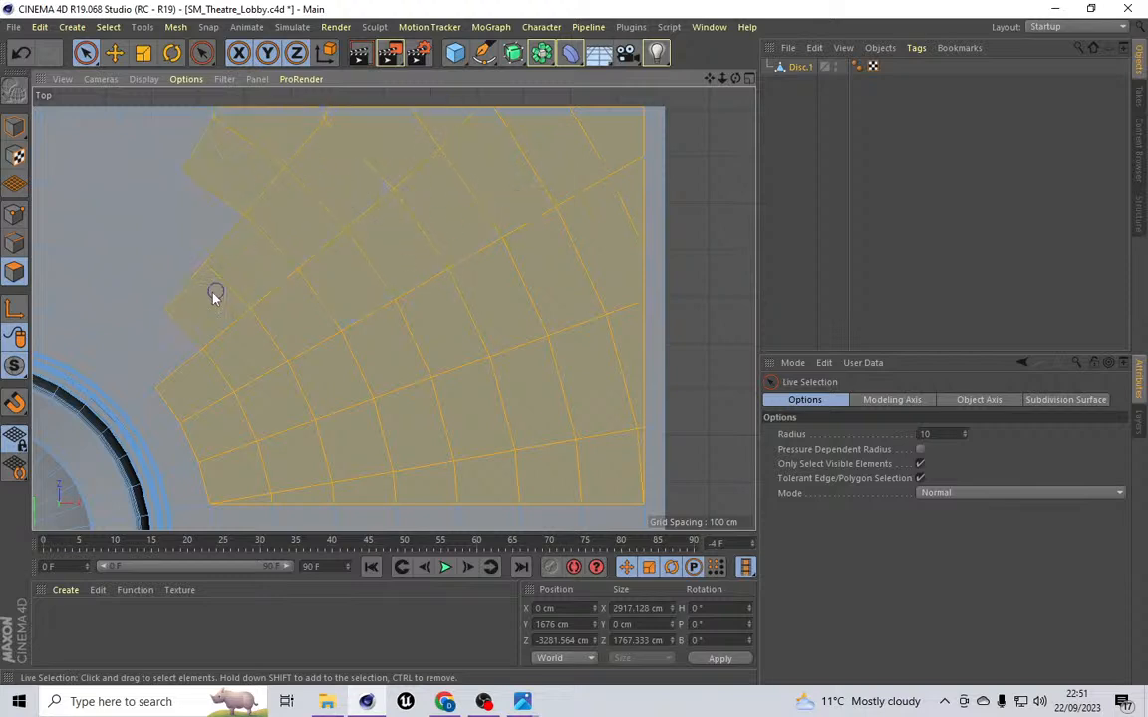
left_click_drag(130, 255, 95, 284, "shift")
left_click_drag(709, 77, 926, 96)
left_click_drag(290, 309, 249, 290, "shift")
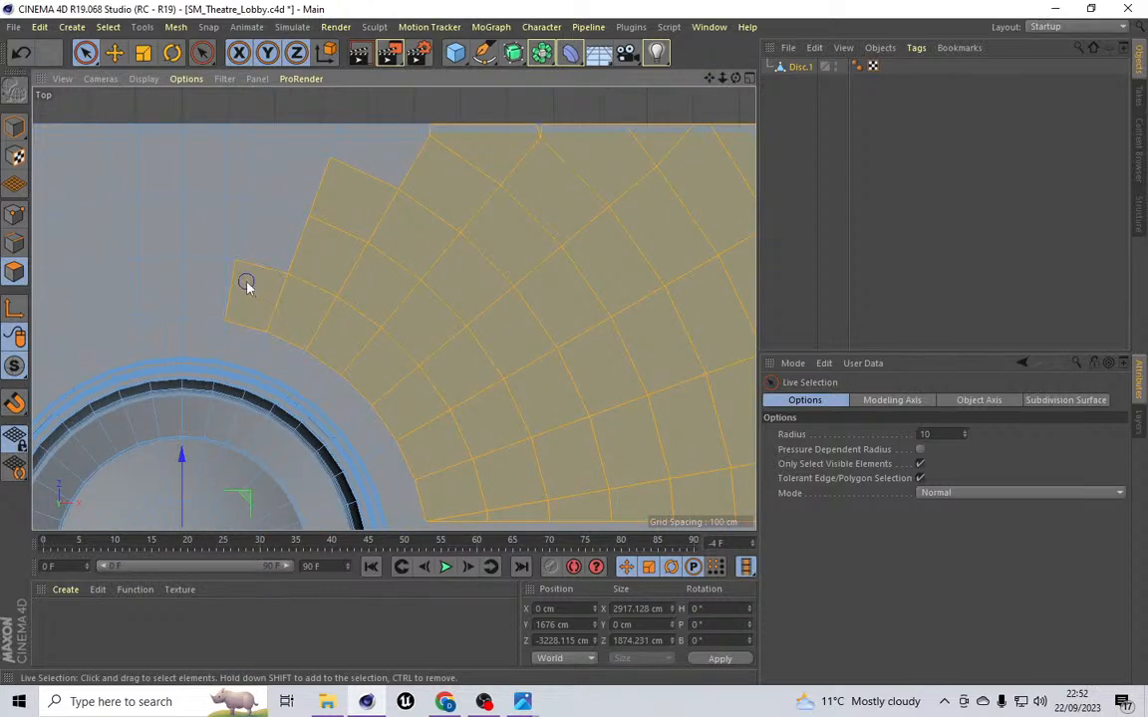
mouse_move(246, 175)
left_mouse_down("shift")
mouse_move(262, 132)
mouse_move(252, 150)
mouse_move(351, 141)
mouse_move(388, 166)
left_mouse_up("shift")
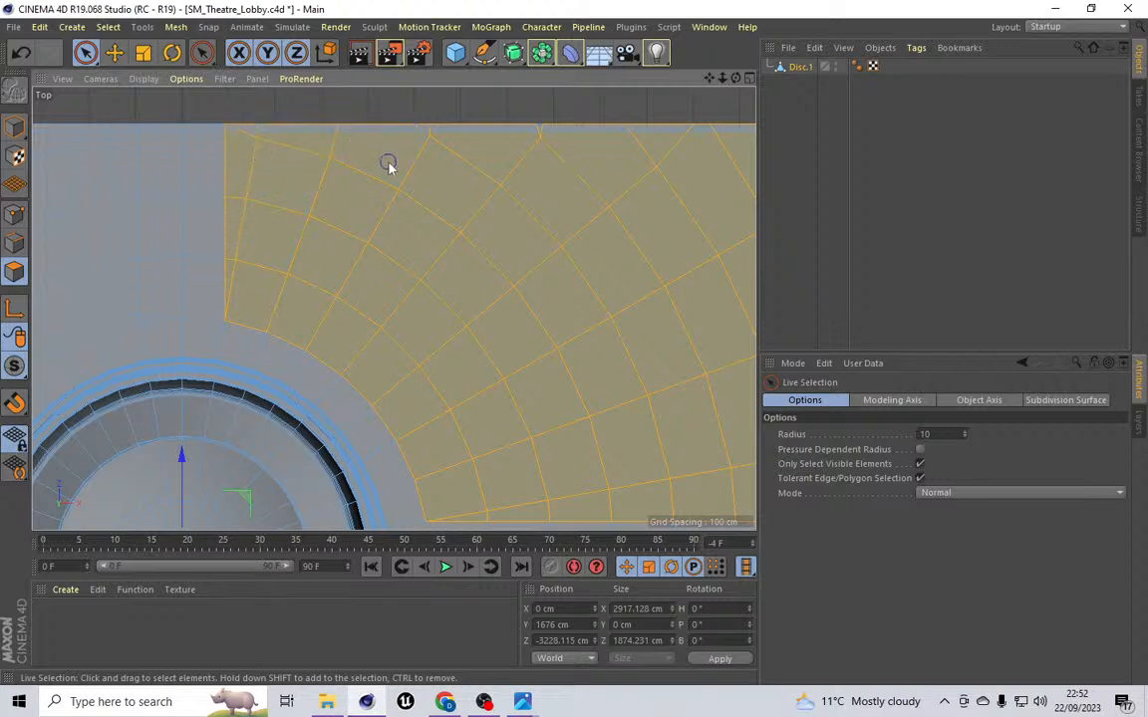
left_click_drag(709, 79, 1106, 58)
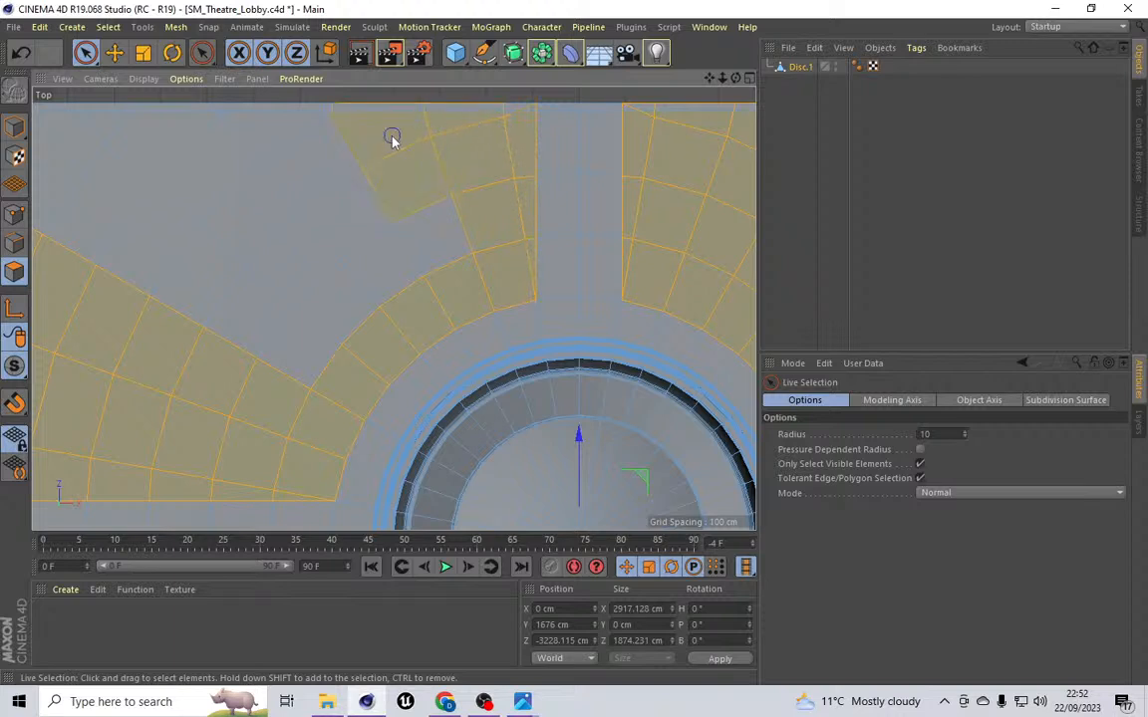
Step: Add the ceiling polygons in the quadrant above and left of the disc to the selection
mouse_move(341, 212)
left_mouse_down()
mouse_move(192, 143)
mouse_move(118, 140)
mouse_move(141, 221)
left_mouse_up()
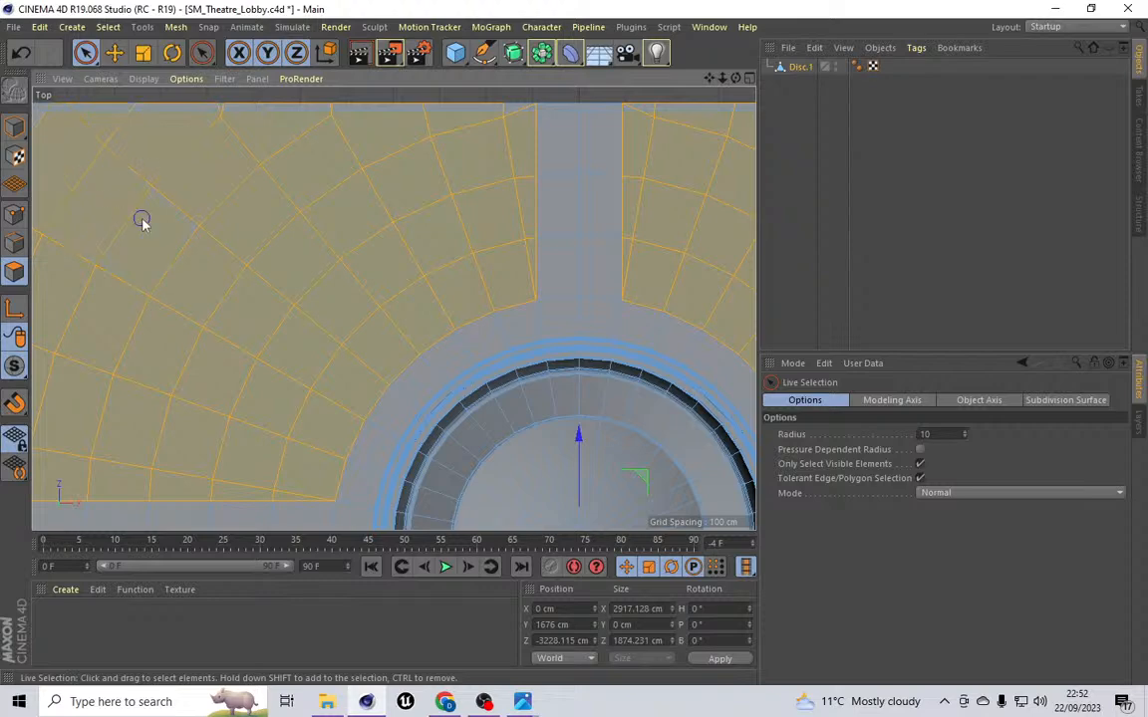
left_click_drag(708, 79, 875, 105)
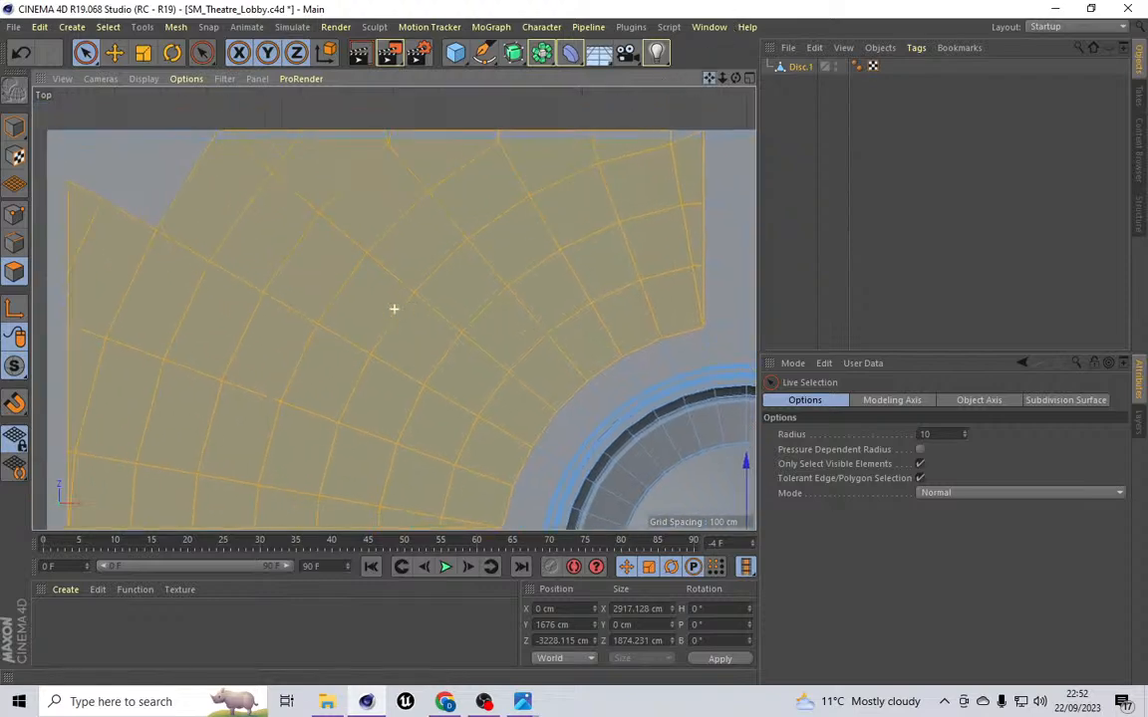
left_click_drag(204, 199, 125, 180, "shift")
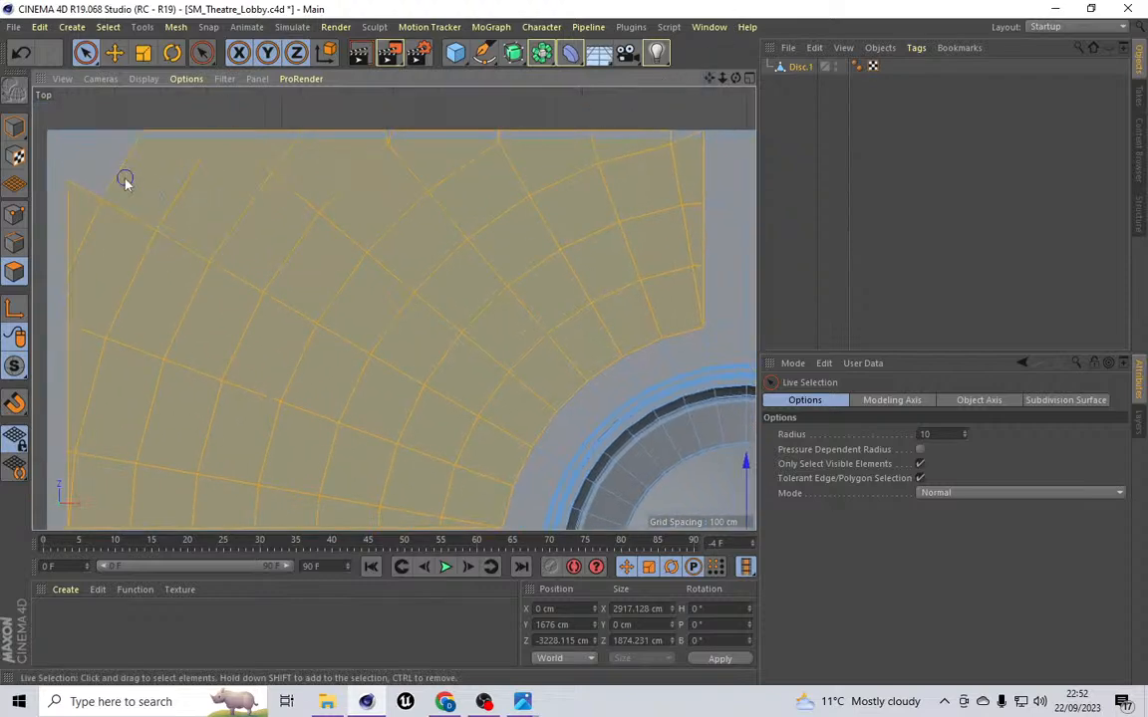
Step: Cut a straight line along the ceiling's top border with Line Cut, then return to Live Selection
left_click(175, 27)
mouse_move(214, 91)
left_click(279, 148)
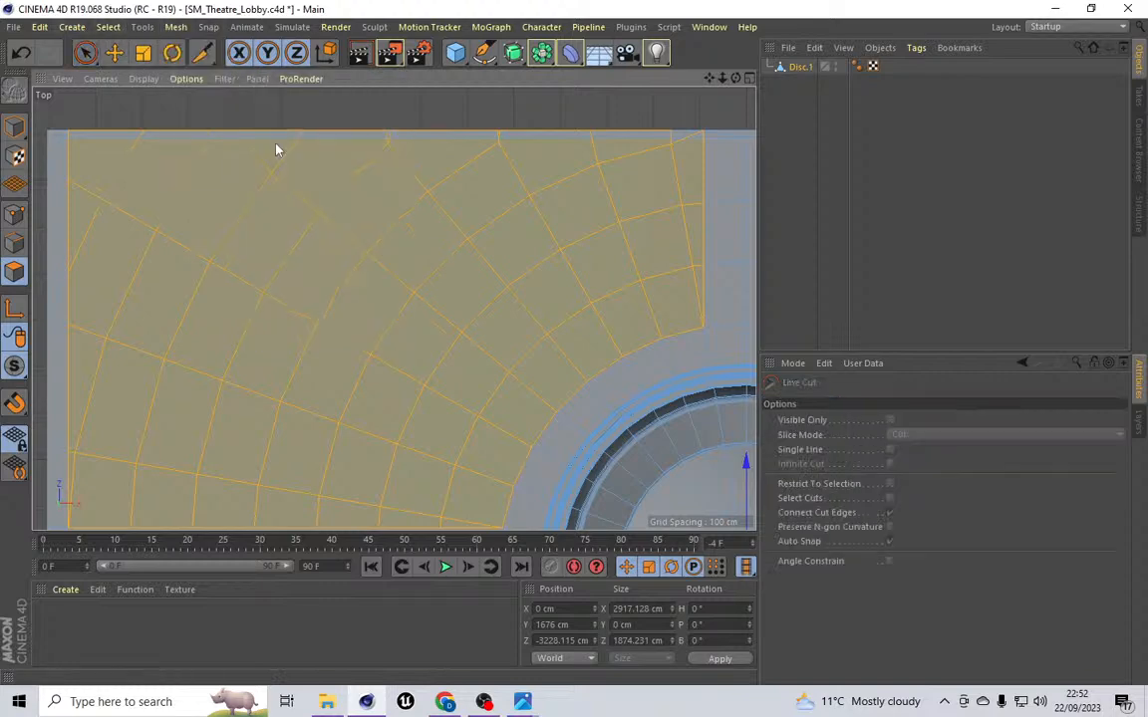
left_click(67, 138)
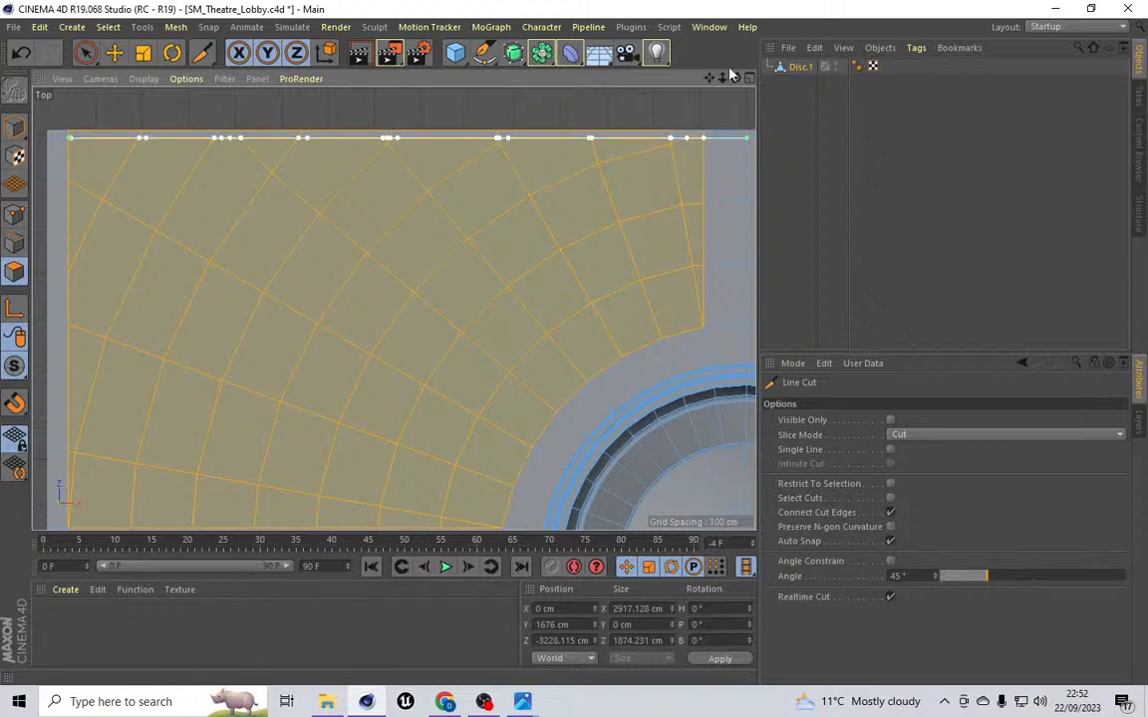
left_click(108, 26)
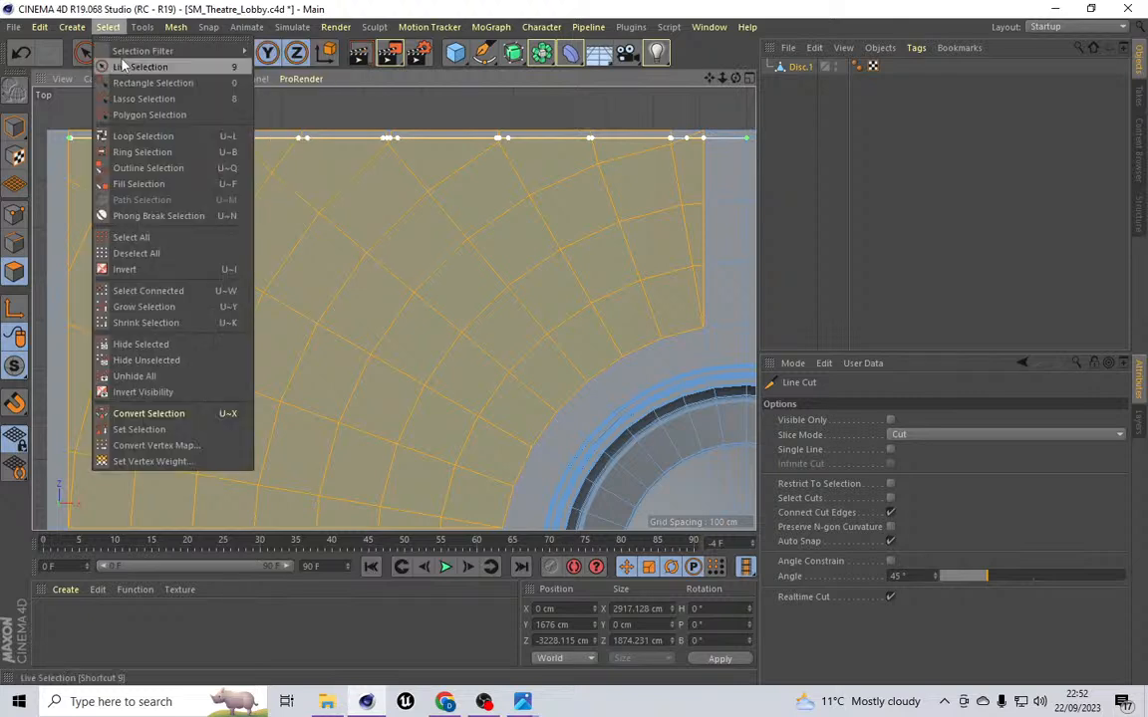
left_click(124, 67)
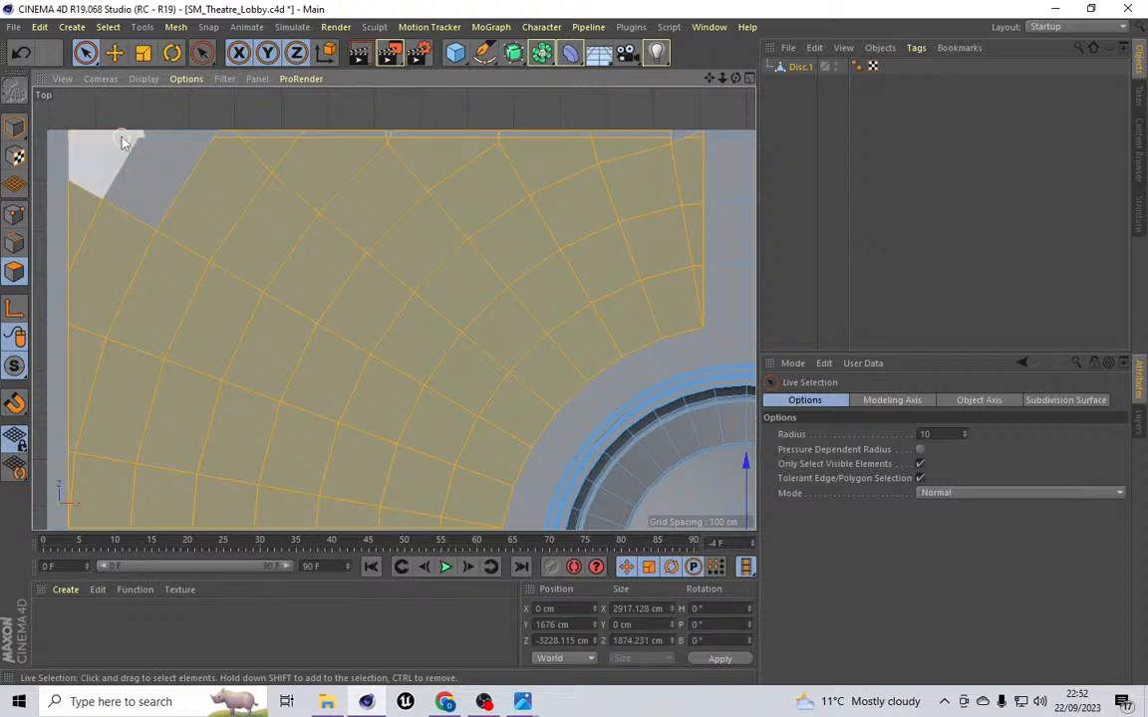
Step: Disable Only Select Visible Elements and cut a line along the top border of the ceiling's right half with Line Cut
left_click(920, 464)
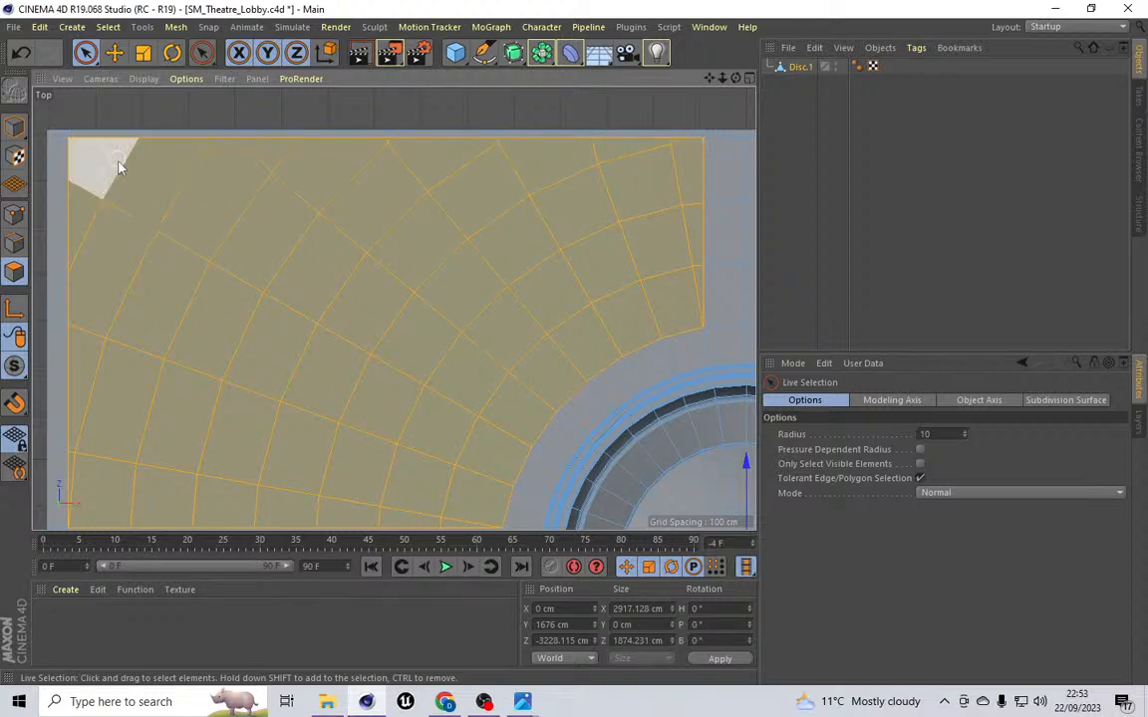
left_click_drag(708, 78, 115, 78)
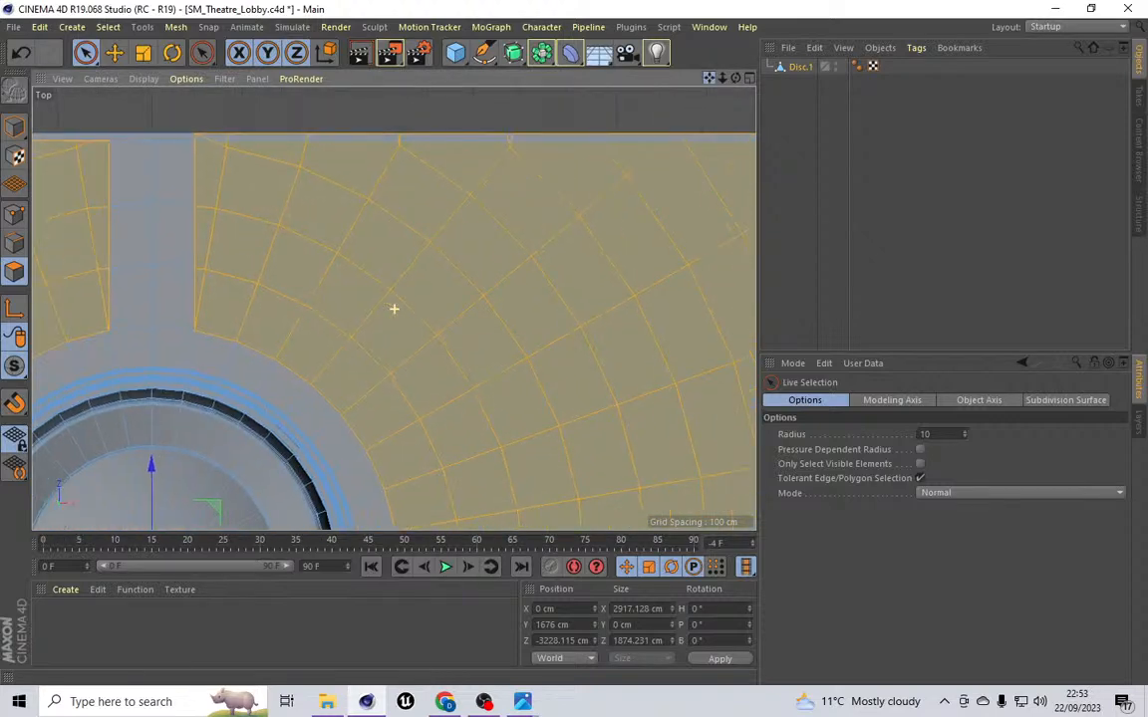
left_click(176, 27)
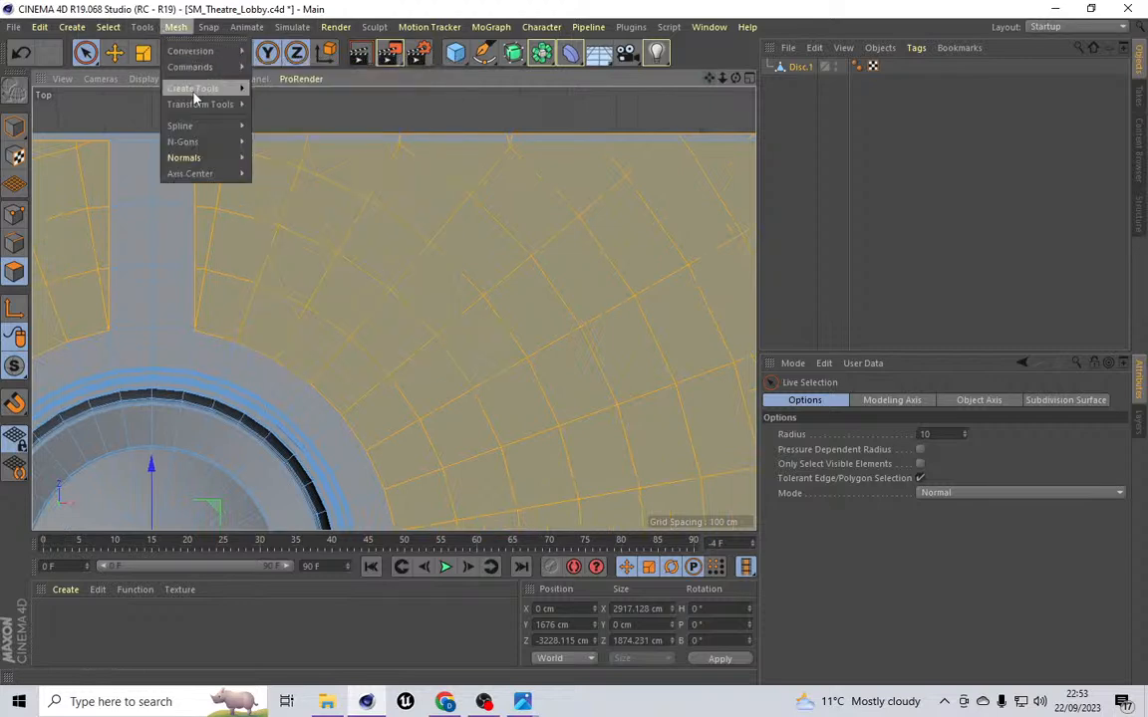
mouse_move(194, 88)
left_click(286, 146)
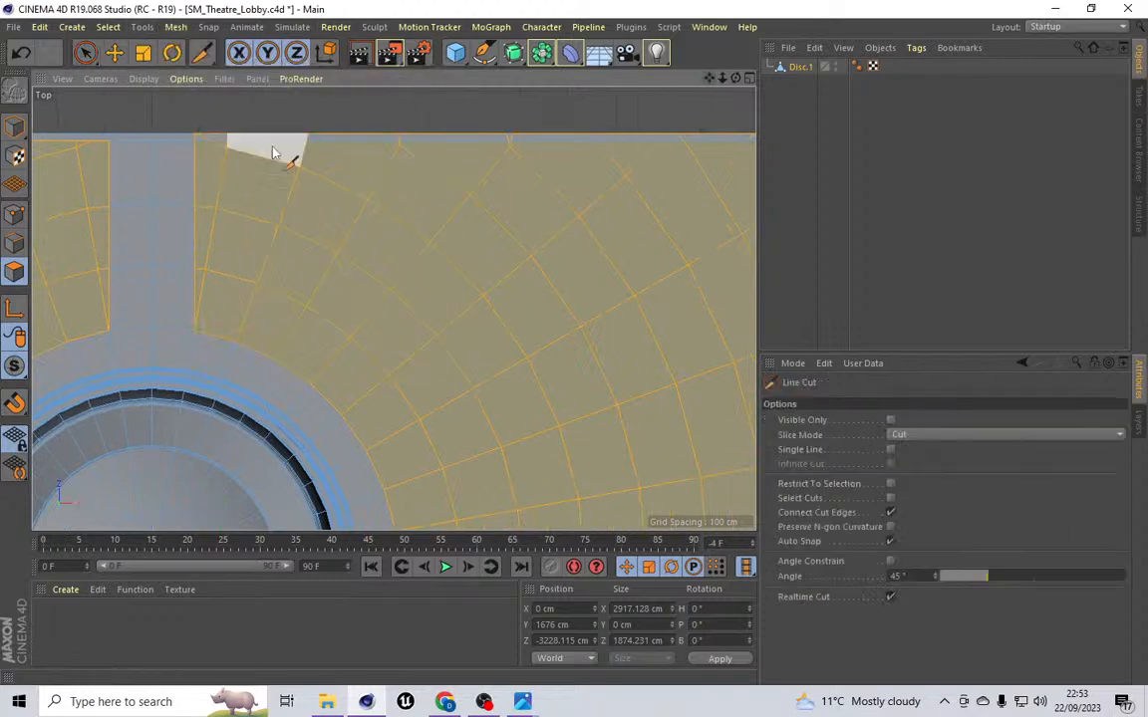
left_click(196, 141)
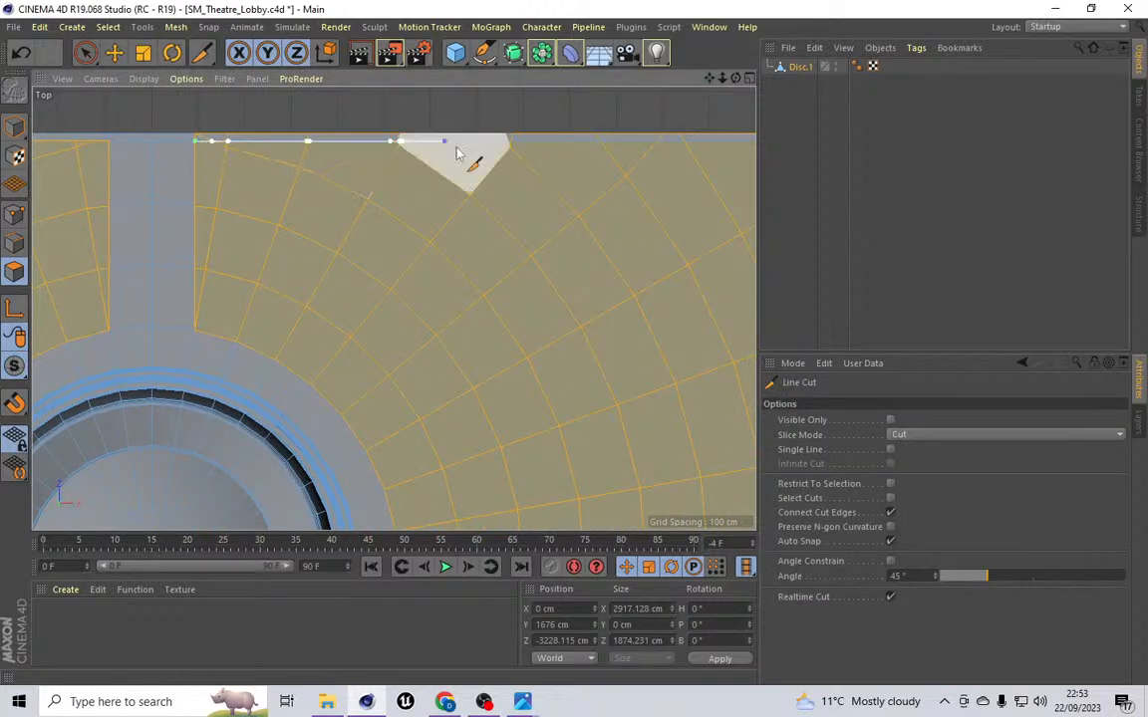
left_click(727, 146)
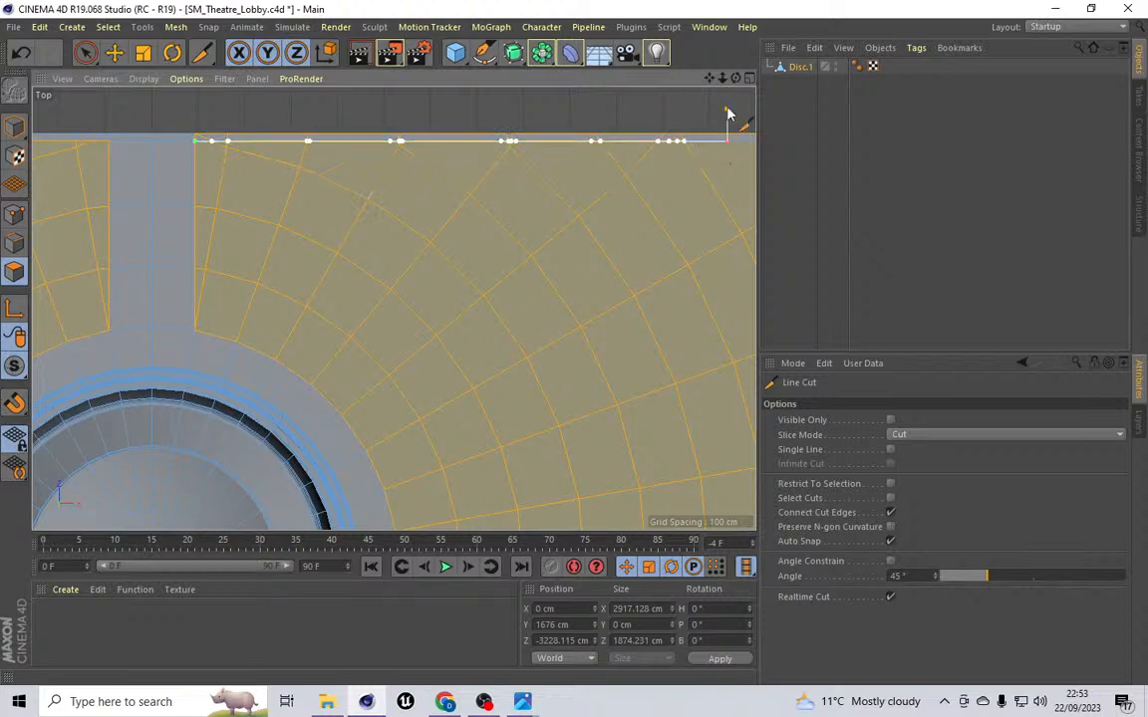
left_click_drag(709, 78, 469, 83)
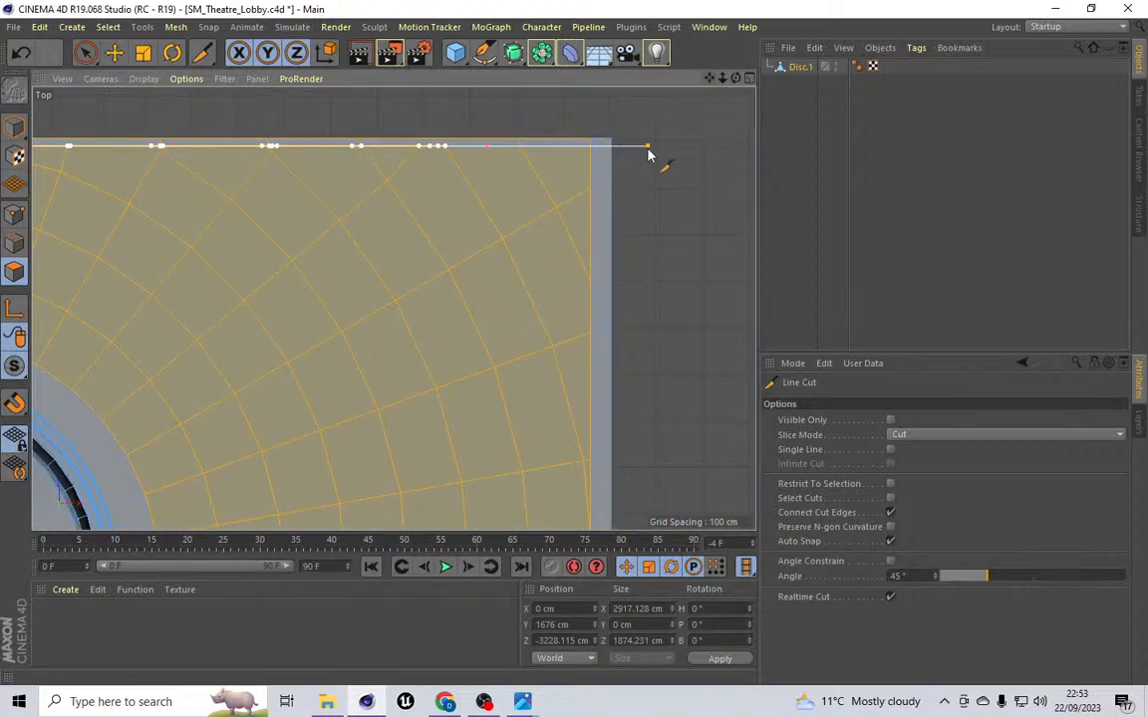
left_click(613, 148)
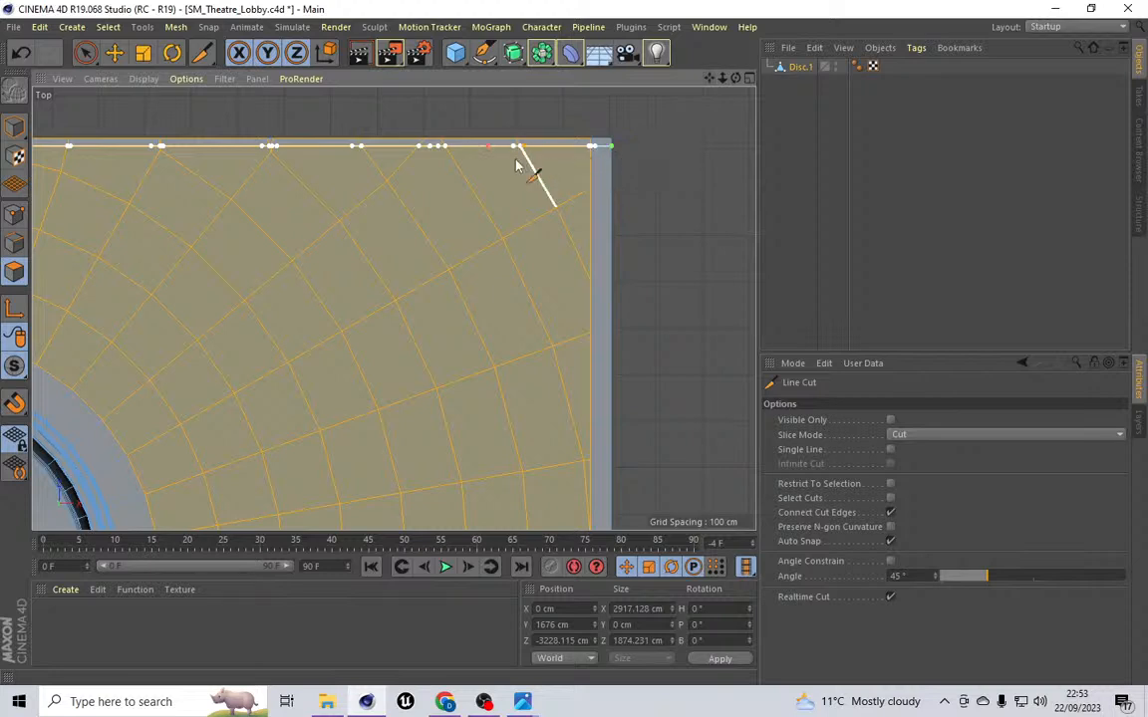
left_click(106, 28)
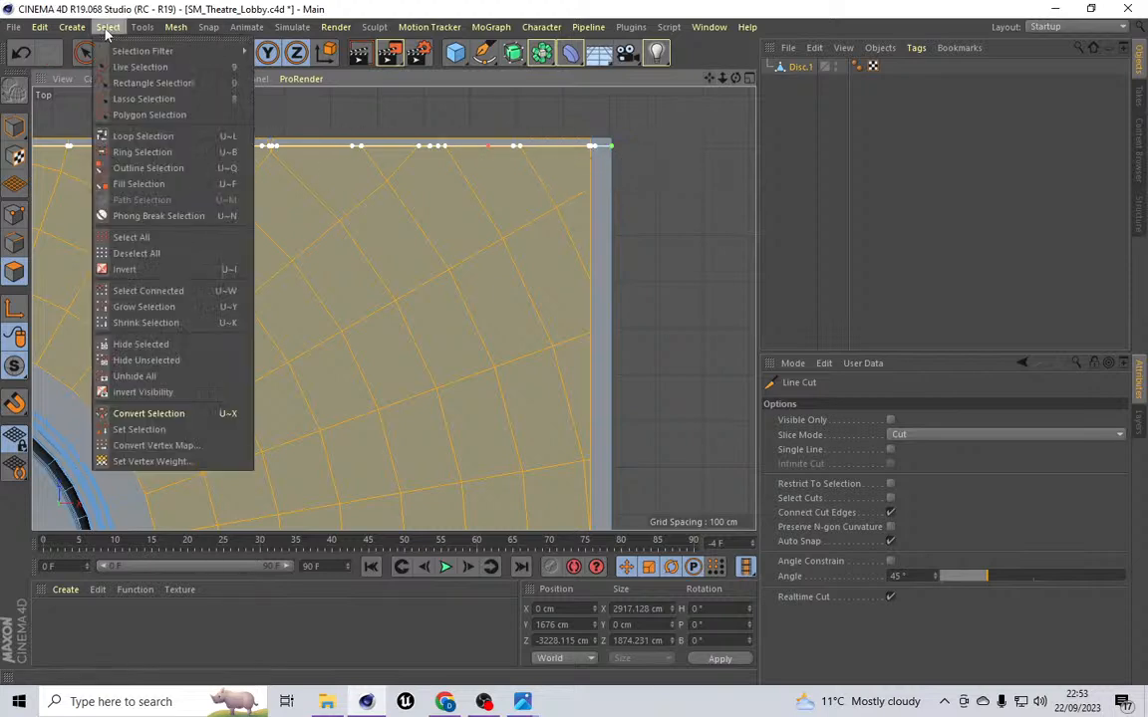
left_click(119, 66)
Step: Inspect the polygon selection along the ceiling's top border and corners at close zoom
left_click_drag(598, 124, 446, 133, "ctrl")
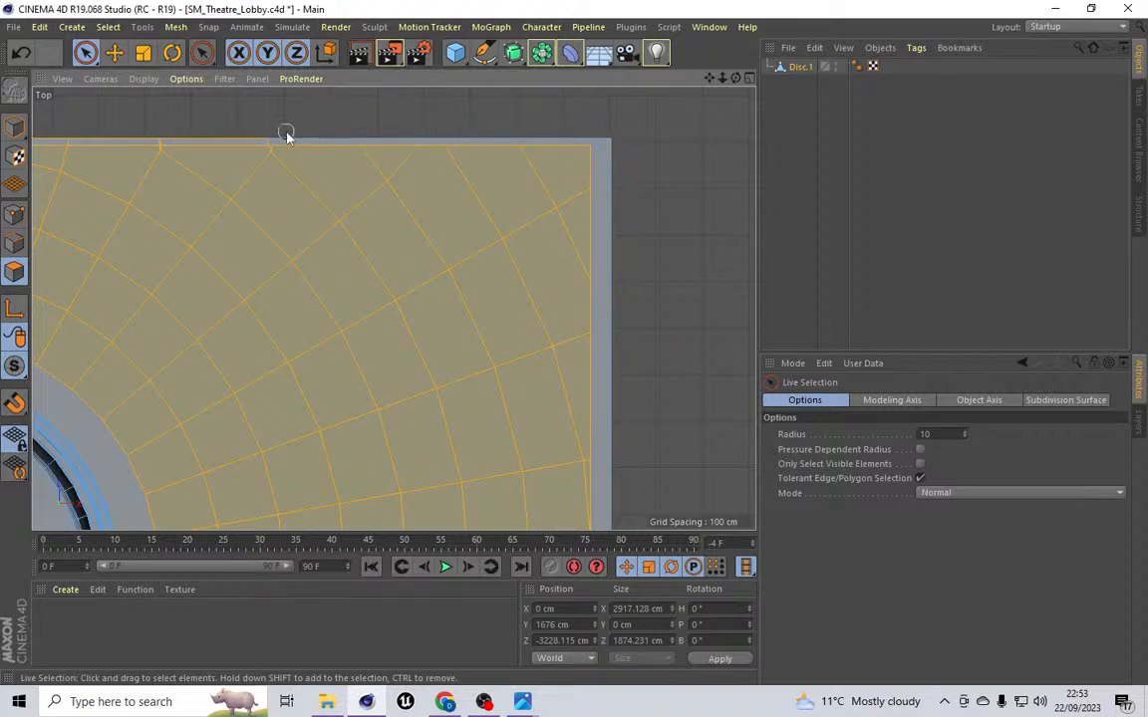
scroll(251, 142, "up", 3)
scroll(307, 194, "up", 2)
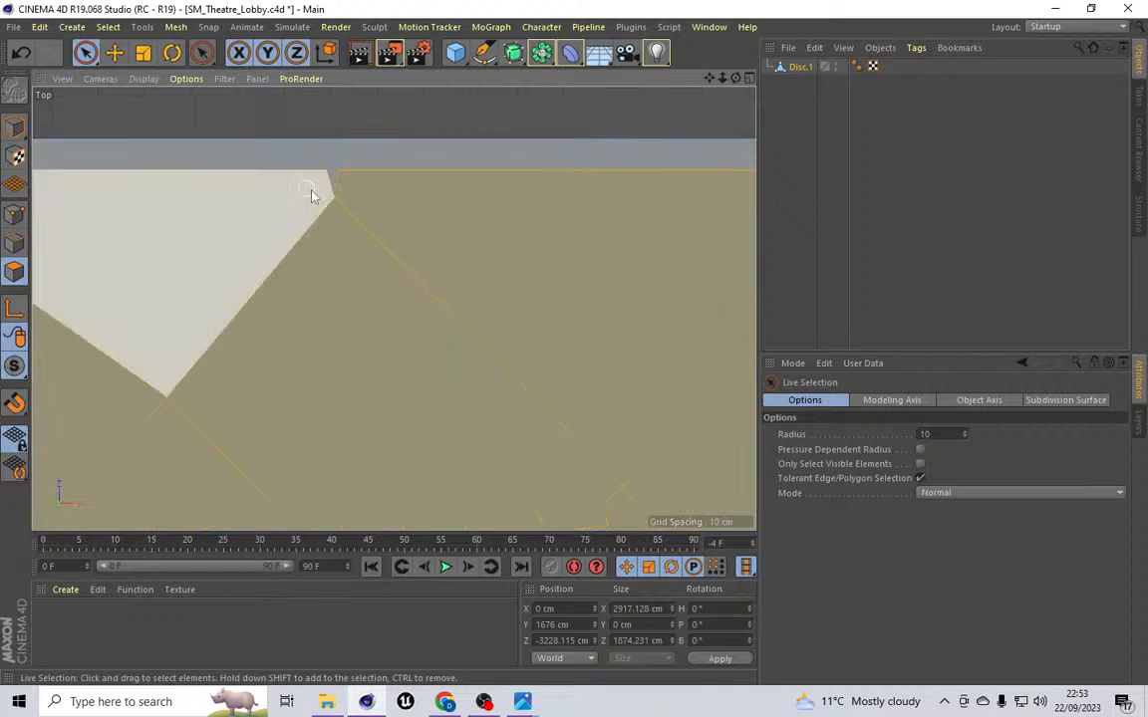
scroll(327, 198, "up", 3)
left_click_drag(709, 77, 546, 99)
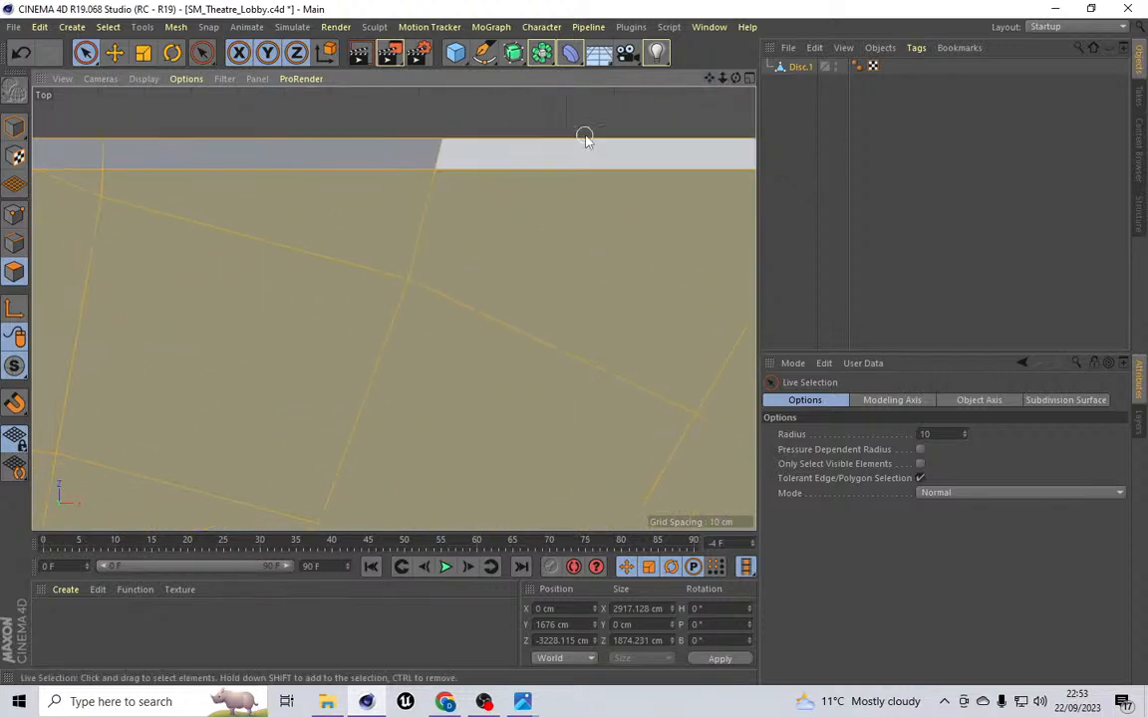
scroll(568, 144, "down", 3)
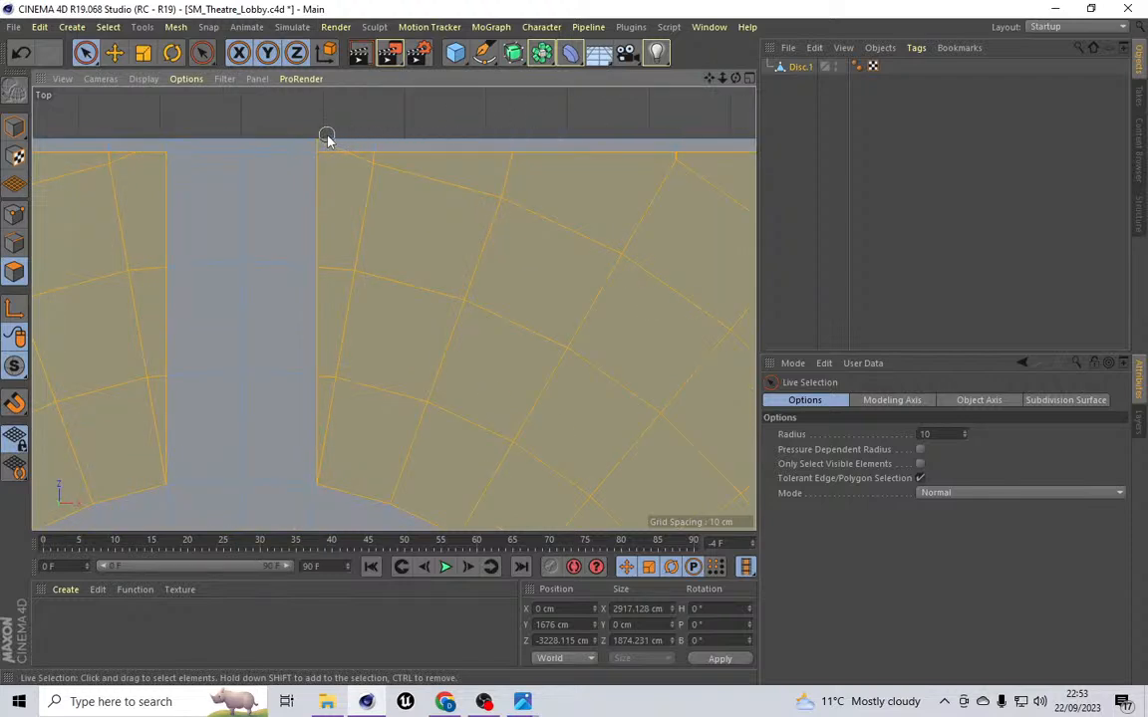
scroll(438, 145, "down", 6)
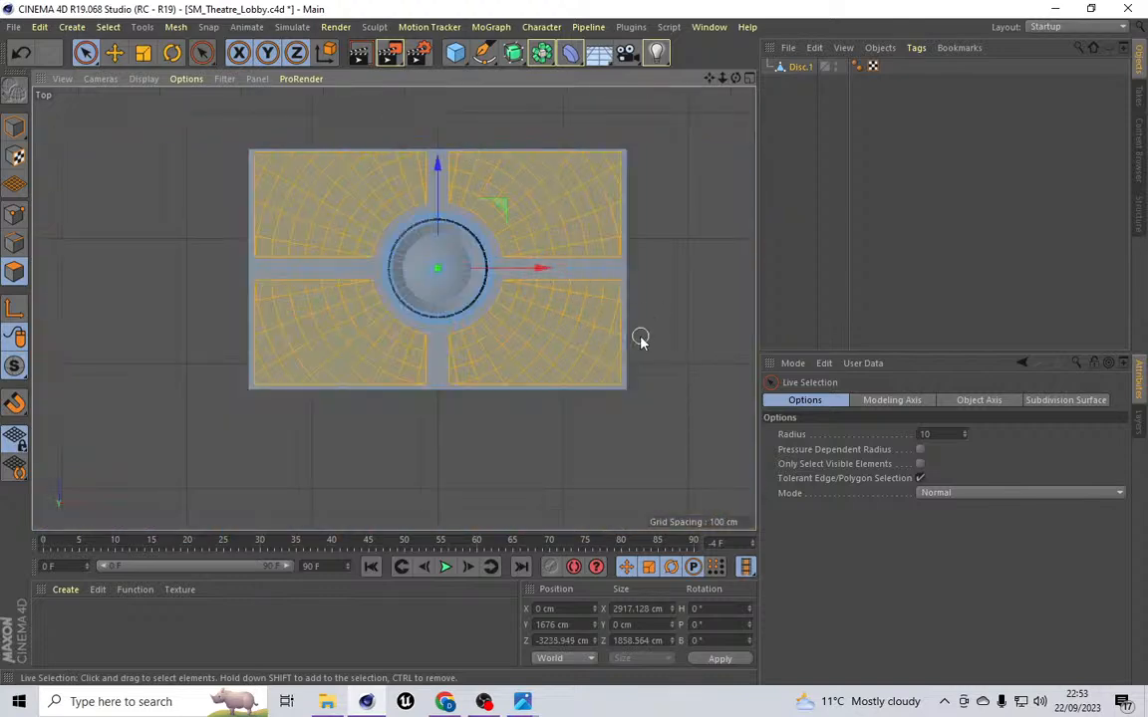
scroll(633, 339, "up", 6)
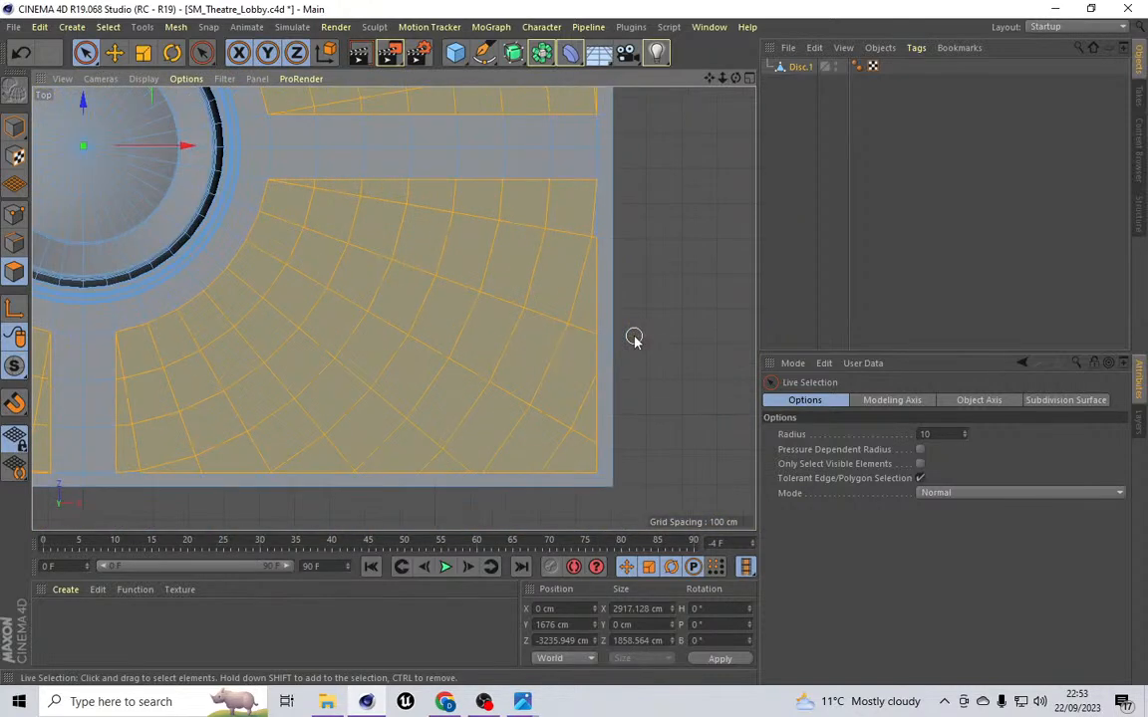
scroll(630, 362, "up", 4)
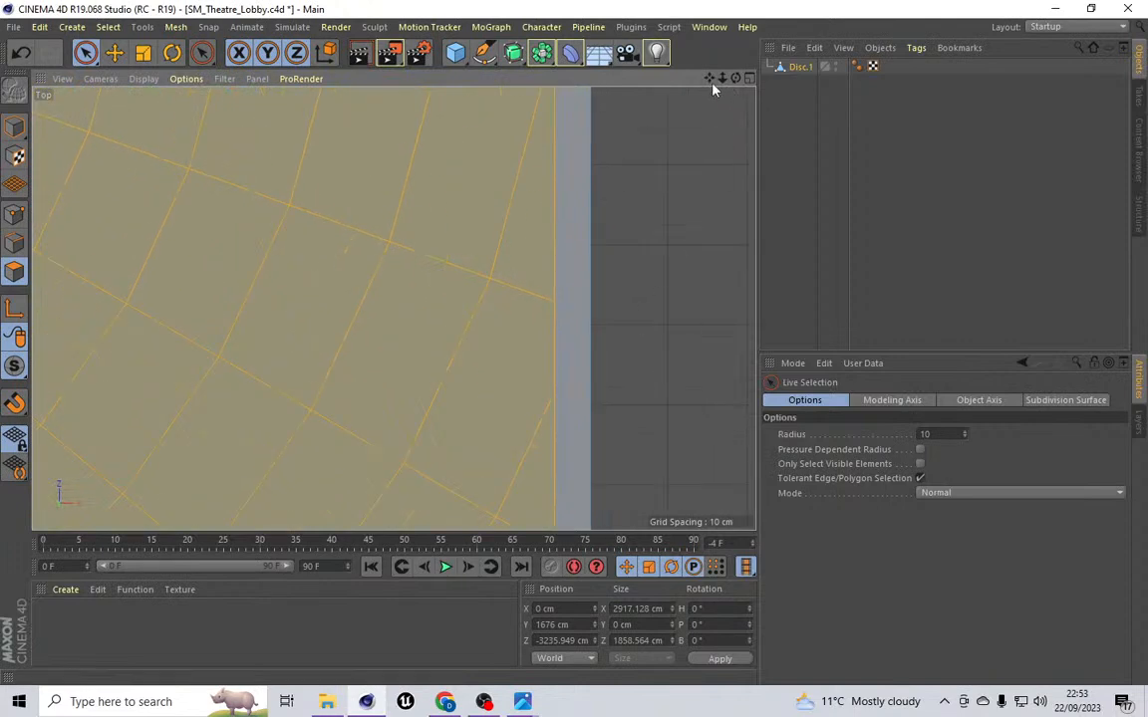
scroll(394, 308, "up", 3)
left_click_drag(710, 78, 1048, 0)
scroll(461, 362, "up", 2)
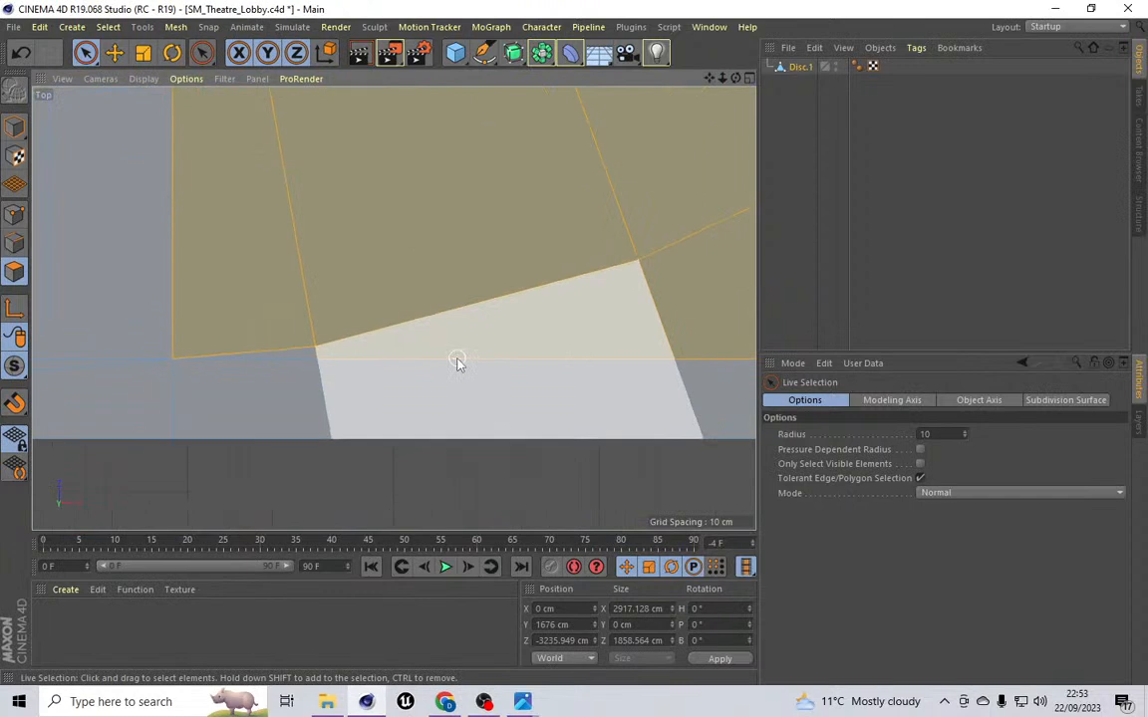
scroll(323, 351, "up", 3)
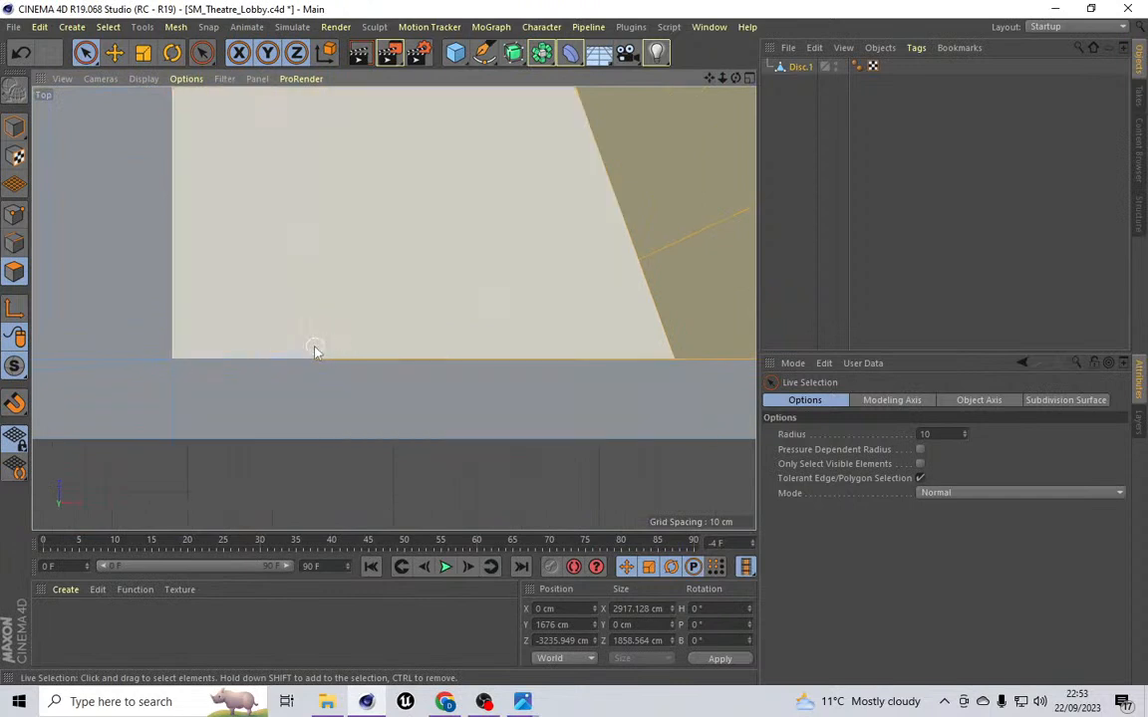
scroll(487, 323, "down", 8)
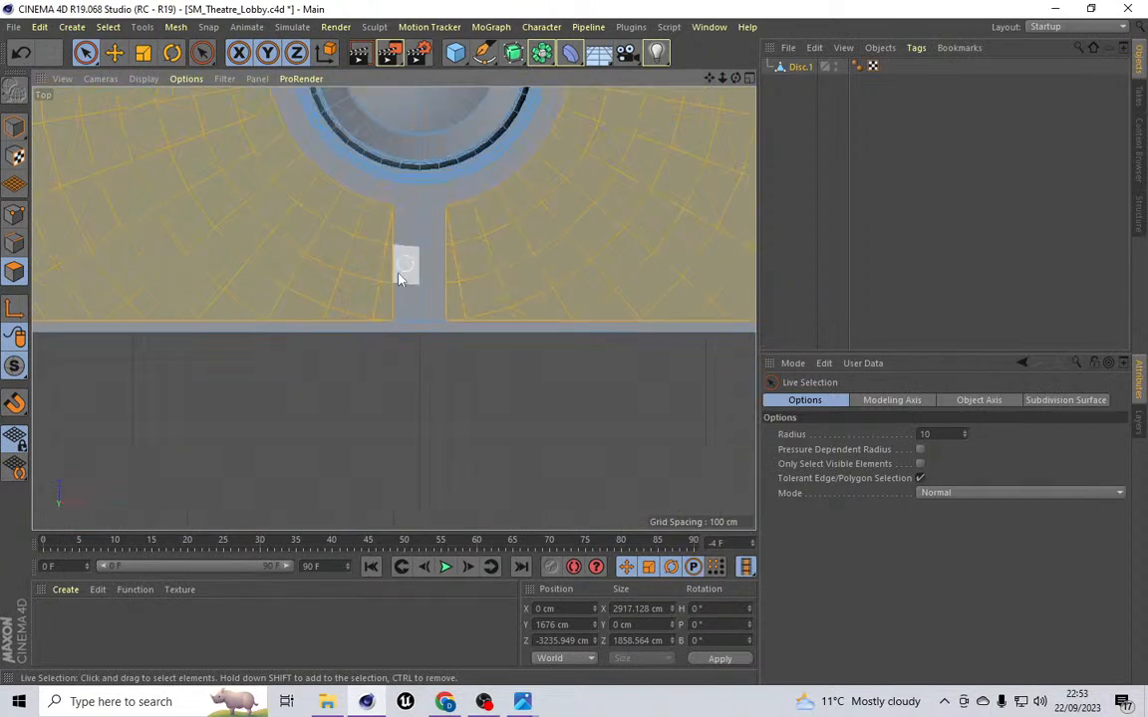
scroll(411, 256, "up", 3)
left_click_drag(709, 77, 807, 202)
left_click_drag(709, 77, 881, 52)
left_click_drag(709, 78, 770, 165)
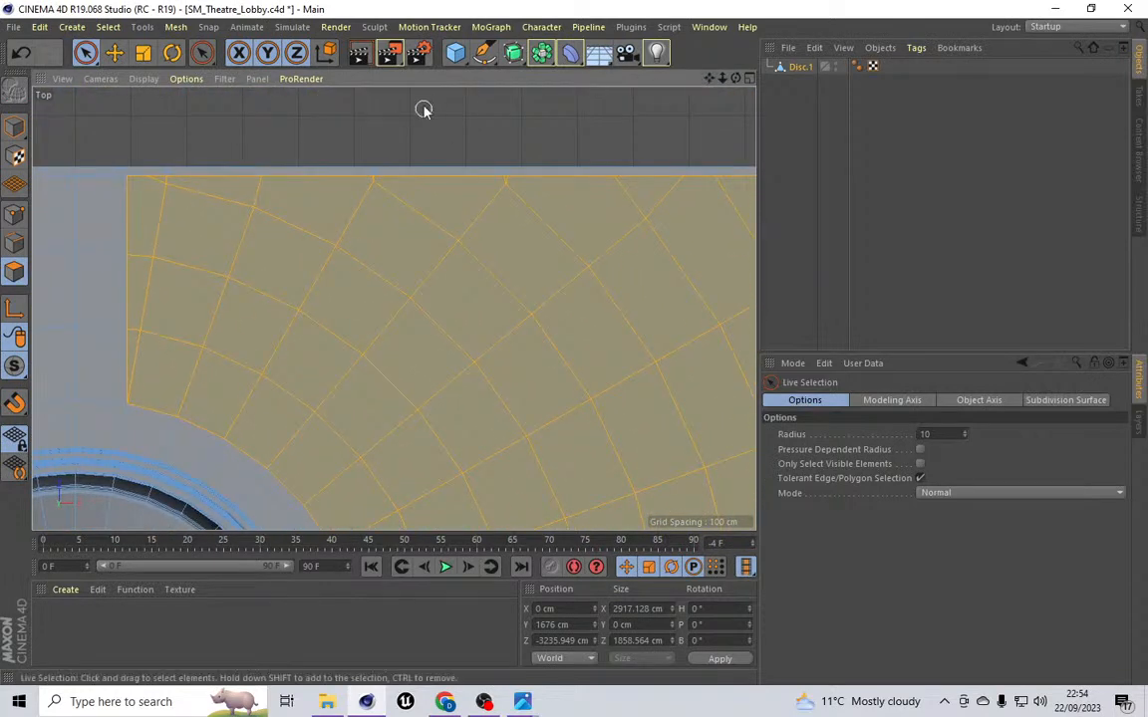
scroll(396, 225, "up", 6)
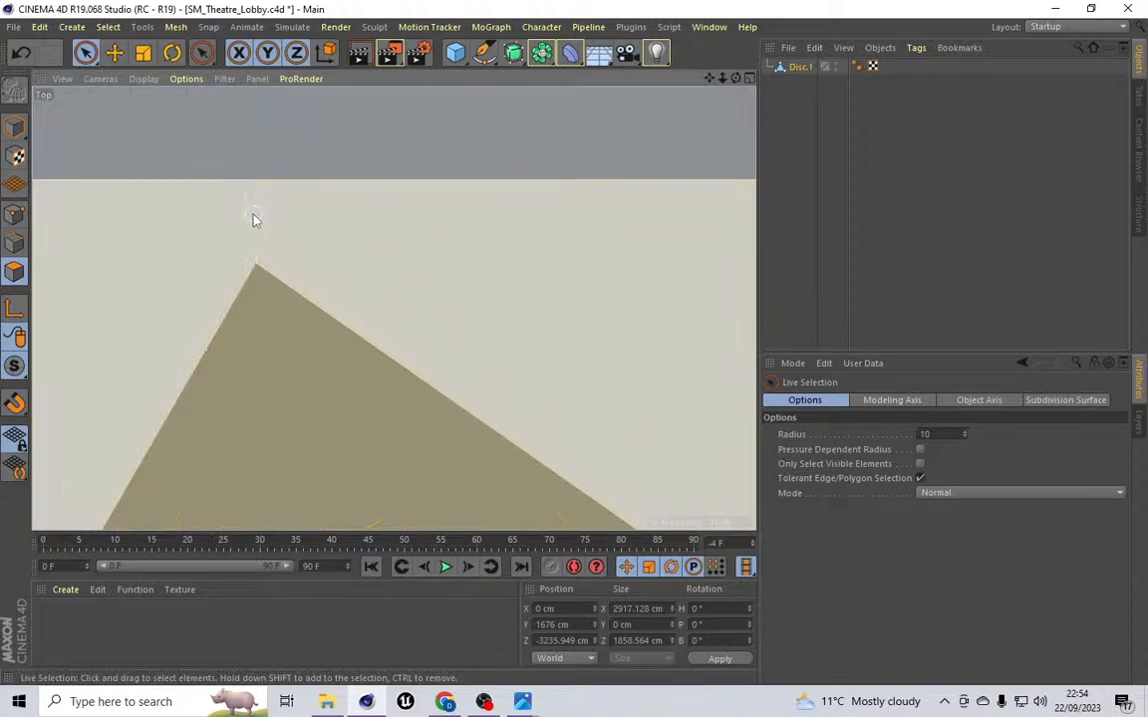
scroll(445, 229, "down", 3)
scroll(445, 229, "down", 4)
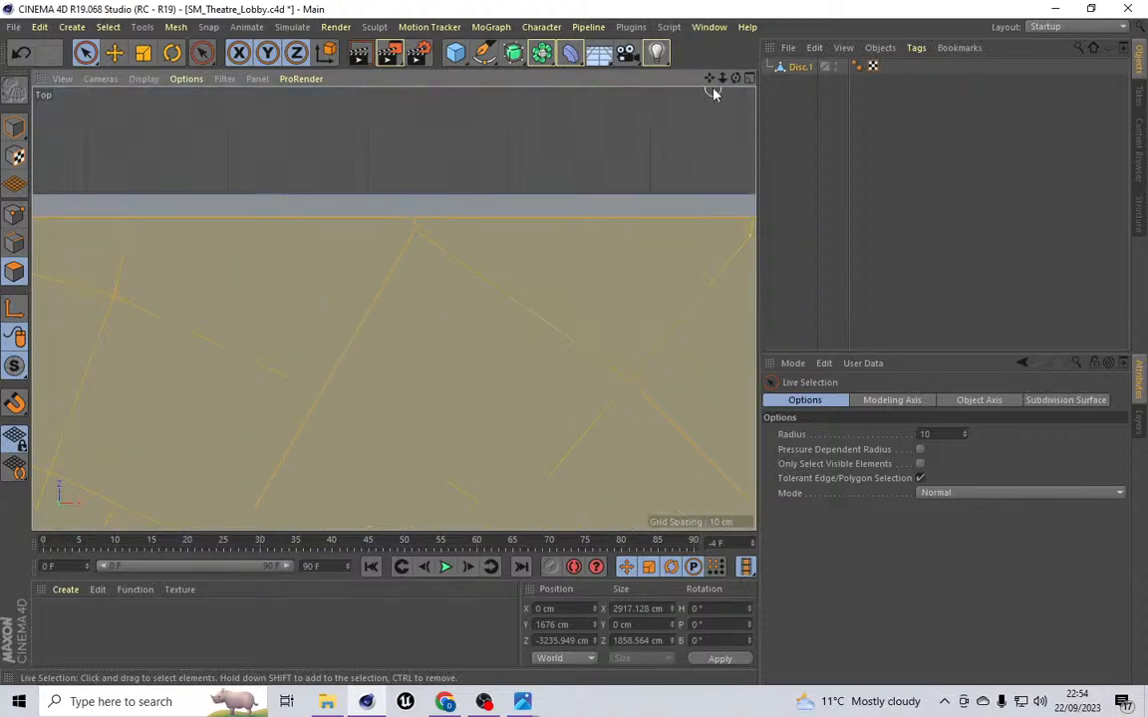
left_click_drag(710, 80, 437, 88)
scroll(630, 247, "up", 4)
scroll(485, 241, "down", 3)
scroll(493, 241, "down", 4)
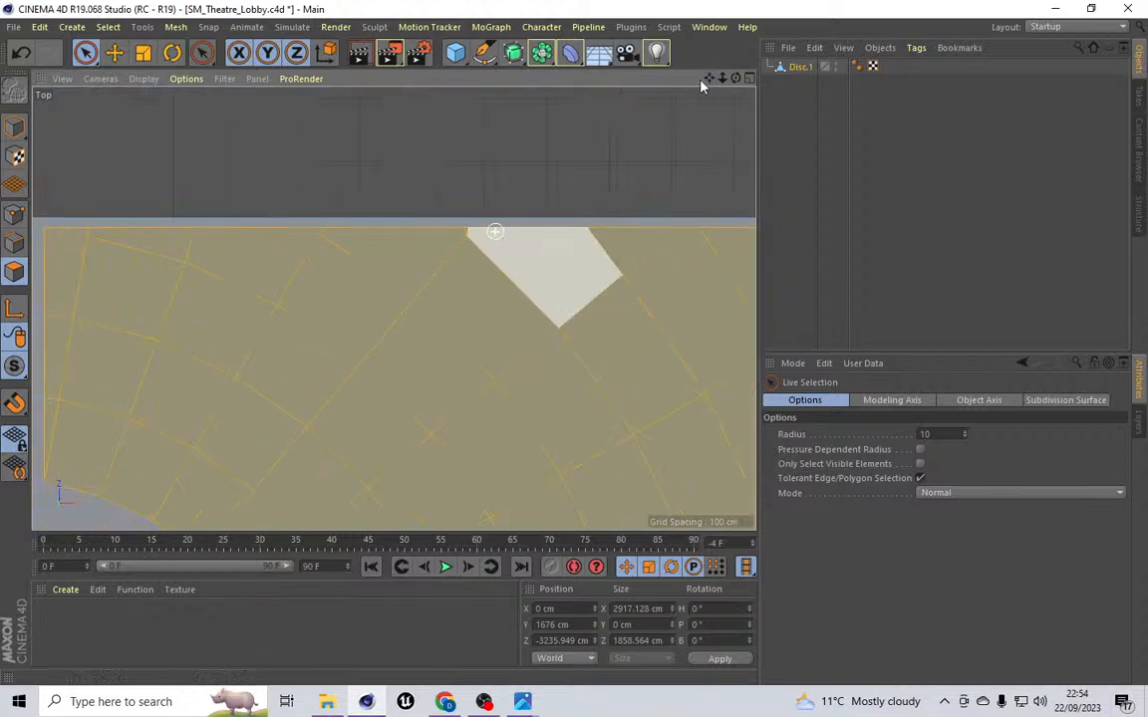
left_click_drag(709, 79, 339, 48)
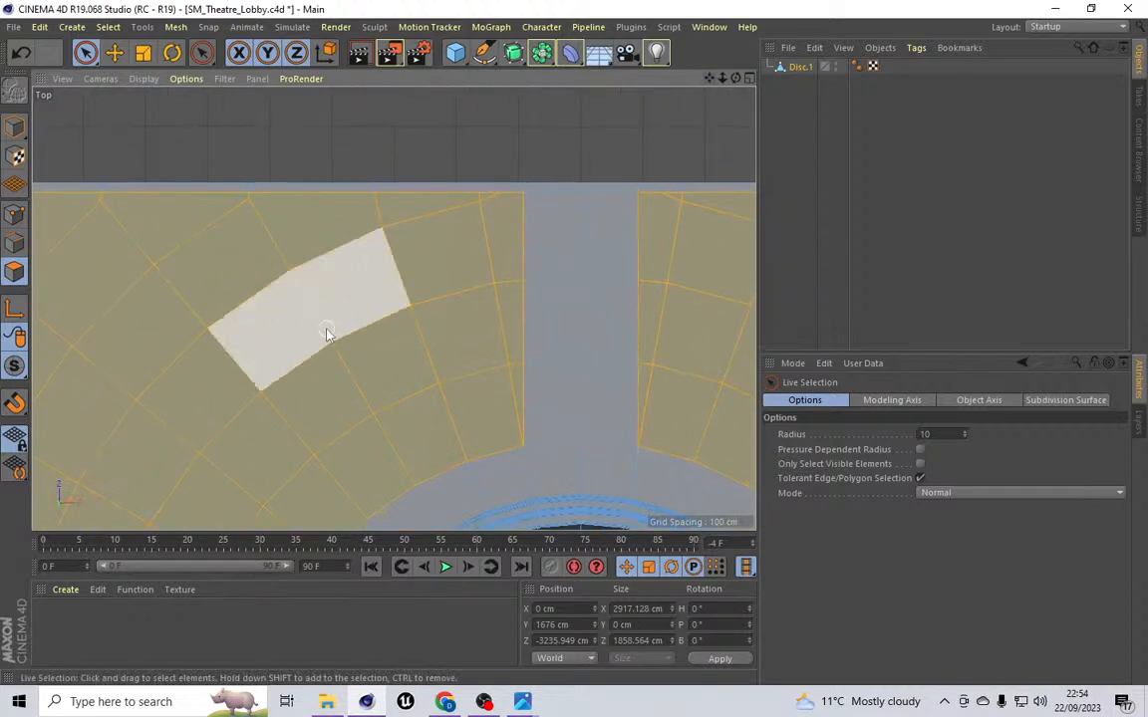
scroll(326, 333, "up", 3)
scroll(326, 333, "down", 2)
scroll(570, 241, "down", 2)
left_click_drag(711, 79, 1001, 53)
scroll(520, 132, "up", 5)
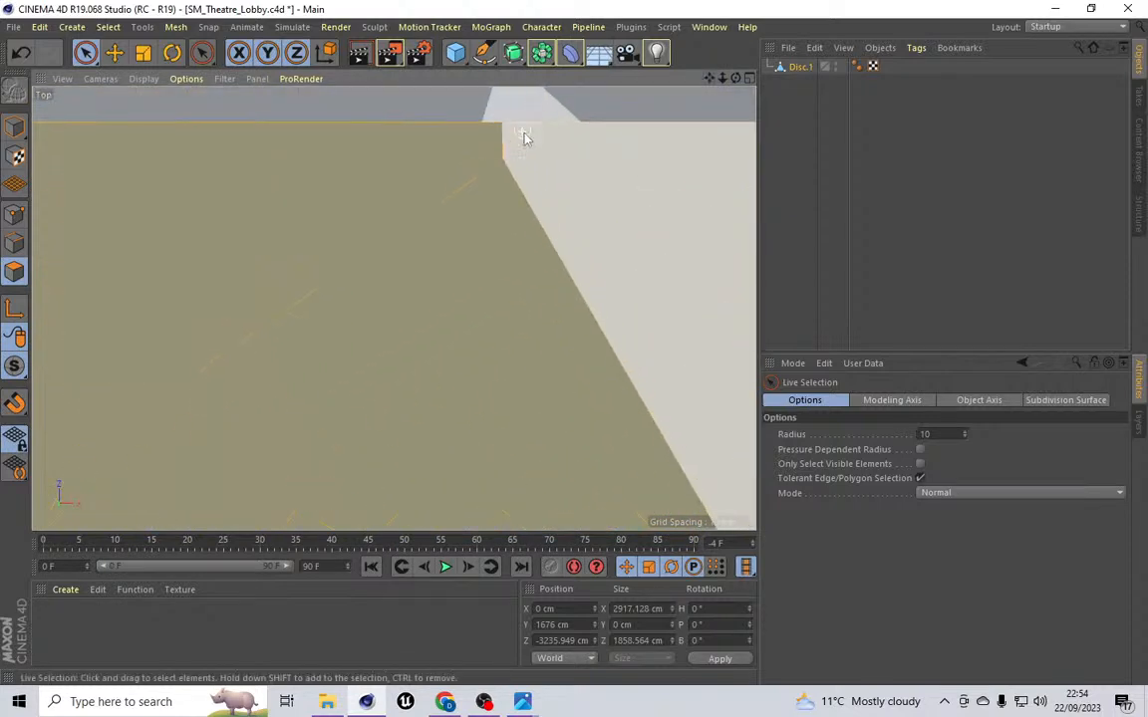
scroll(520, 156, "down", 8)
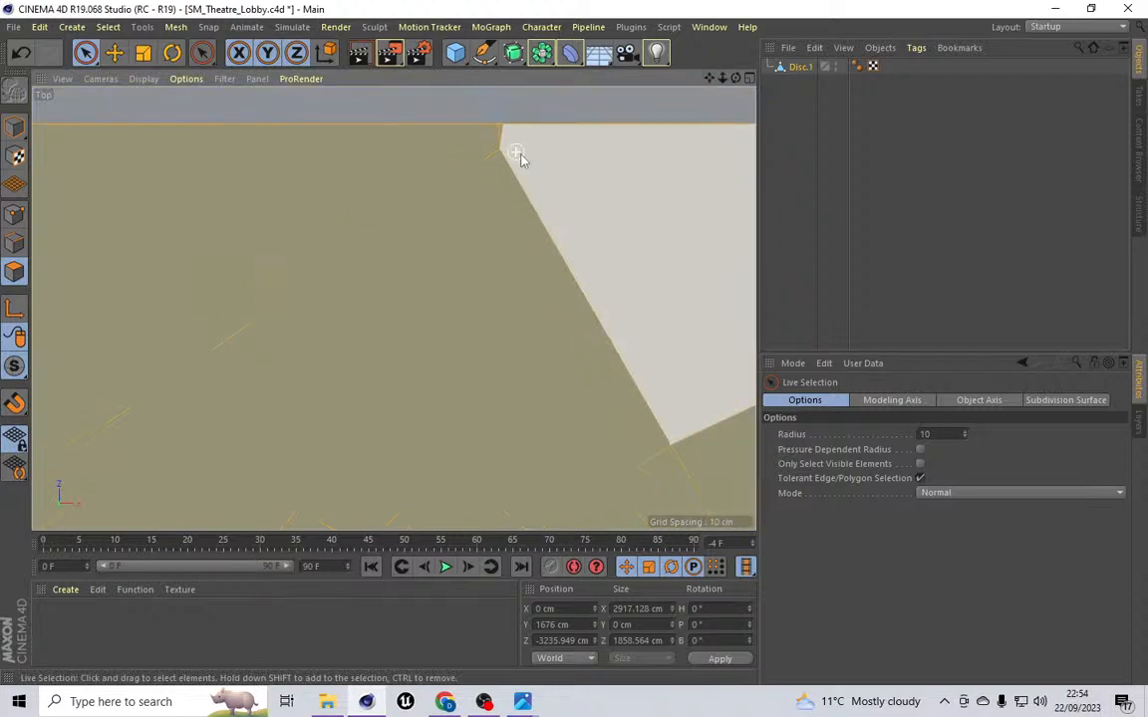
scroll(439, 164, "up", 5)
scroll(435, 166, "down", 4)
scroll(480, 187, "down", 5)
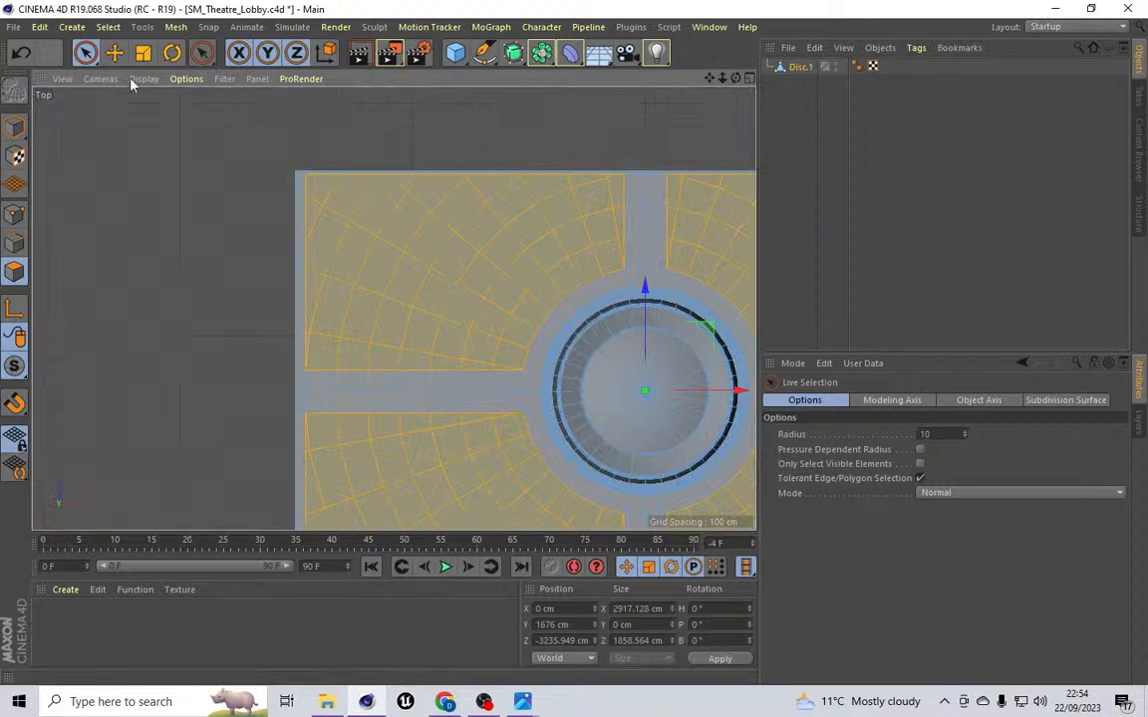
Step: Switch the viewport to the Perspective camera and zoom out
left_click(99, 78)
left_click(118, 141)
scroll(409, 195, "down", 5)
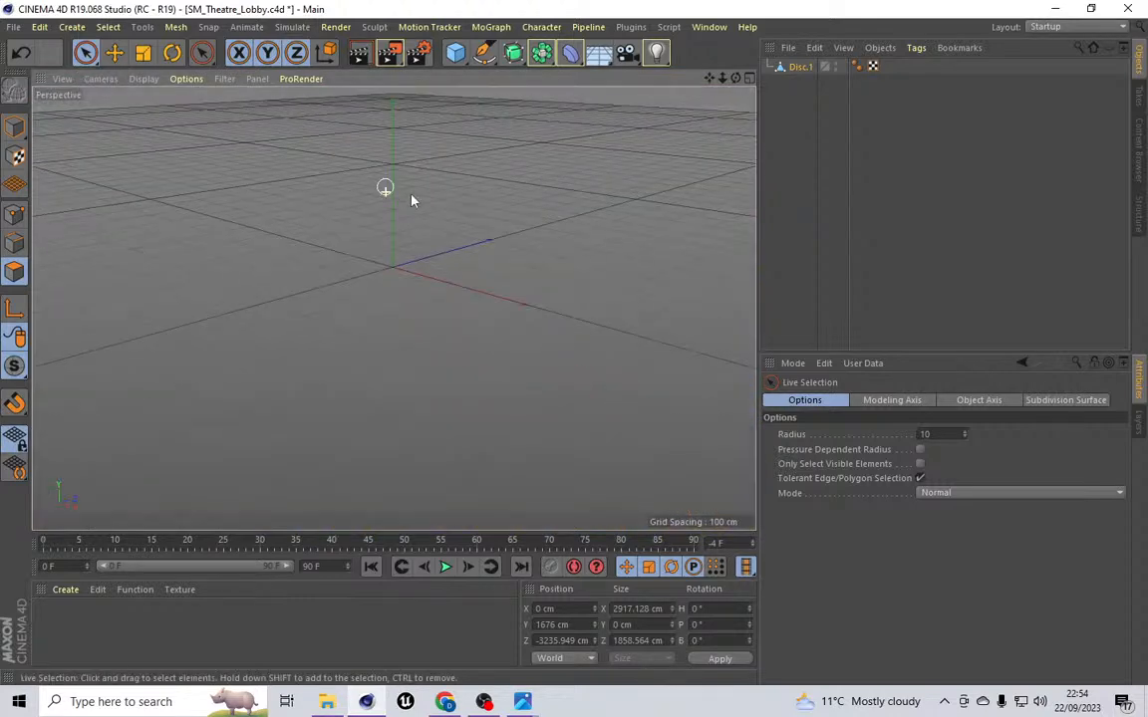
scroll(450, 206, "down", 10)
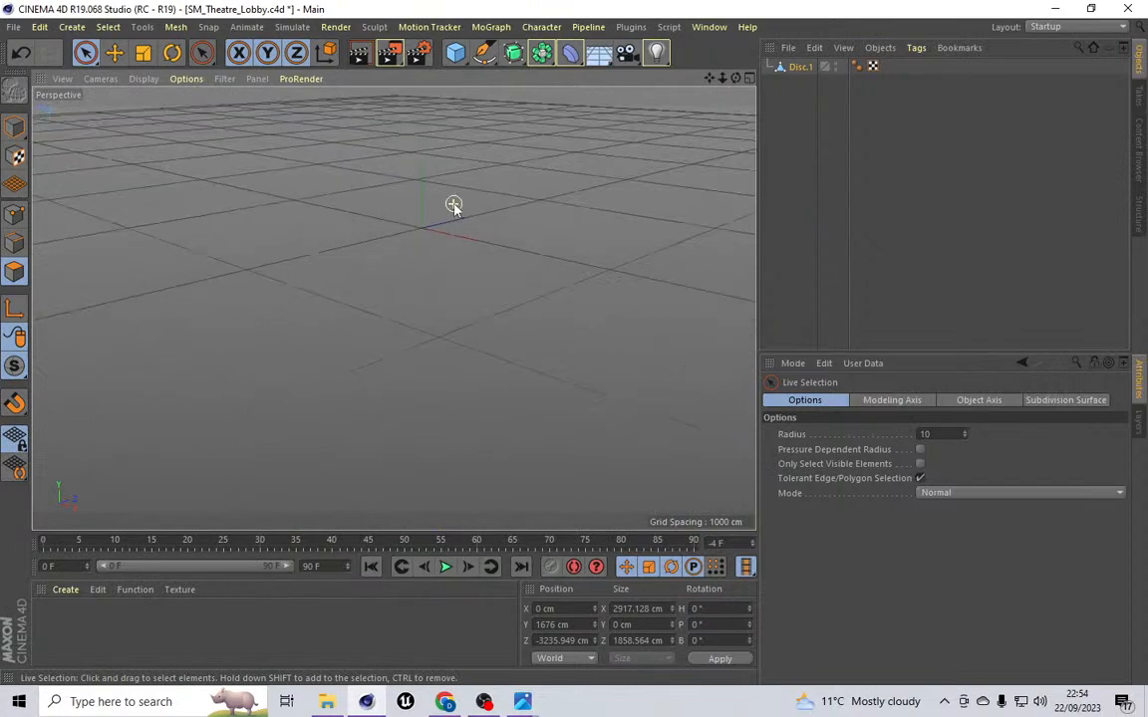
Step: Extrude the selected ceiling polygons with an offset of -15 cm
scroll(289, 111, "up", 10)
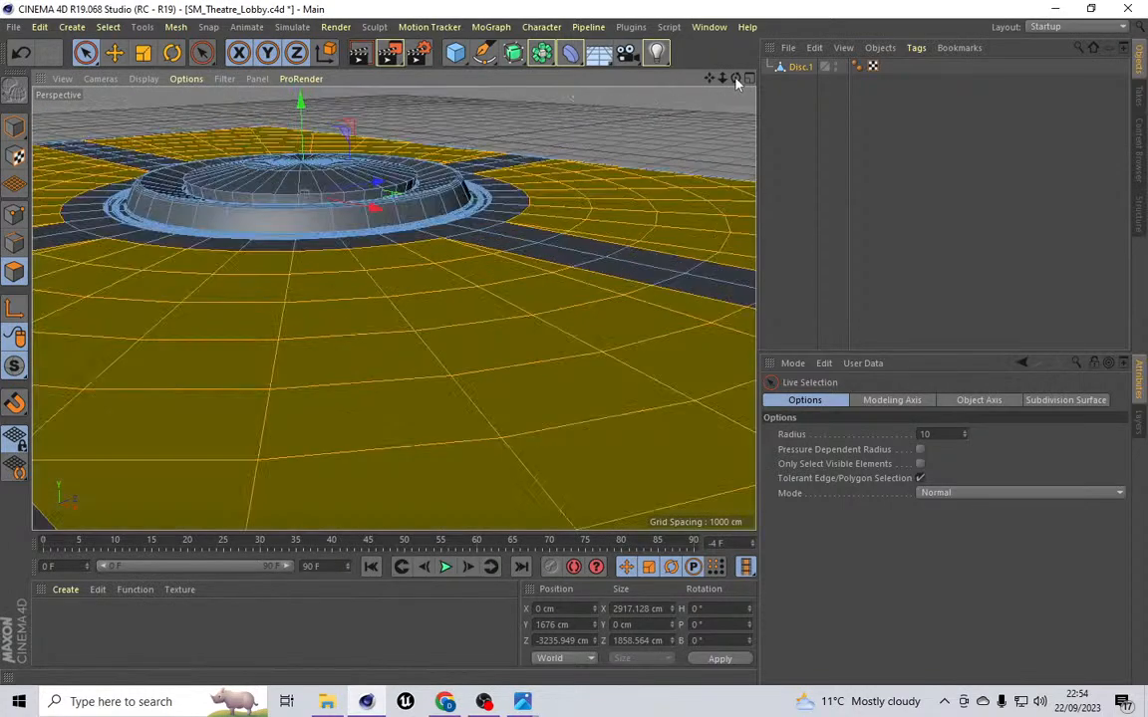
left_click_drag(736, 77, 749, 149)
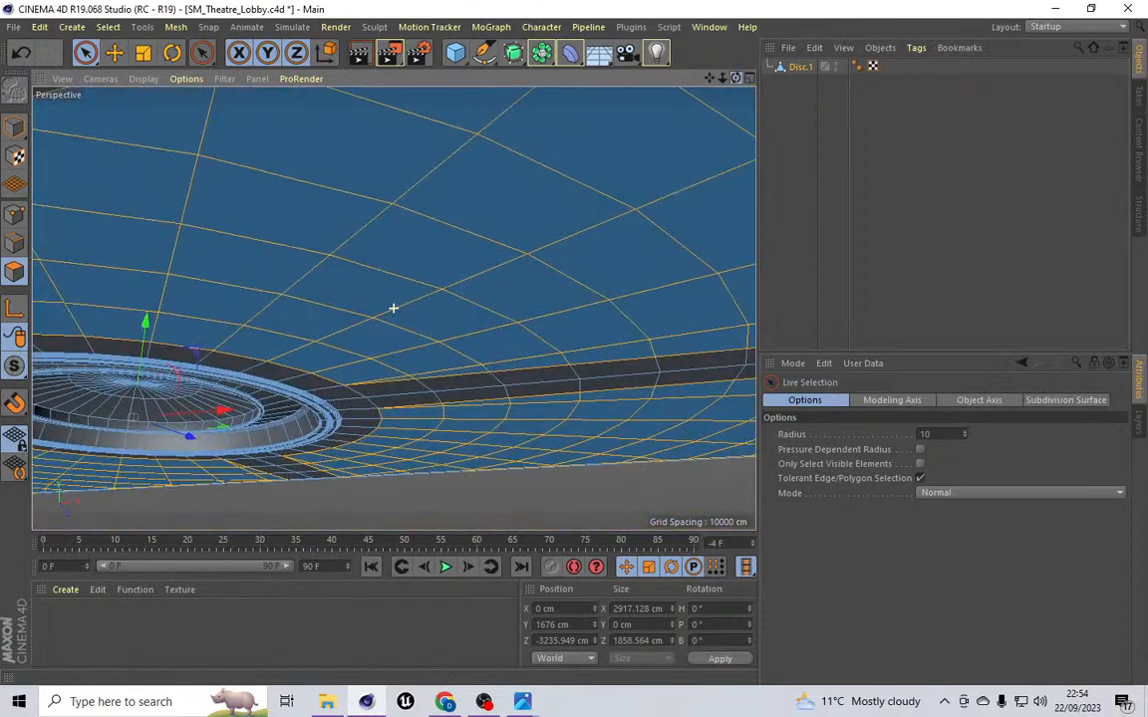
left_click(176, 27)
mouse_move(212, 91)
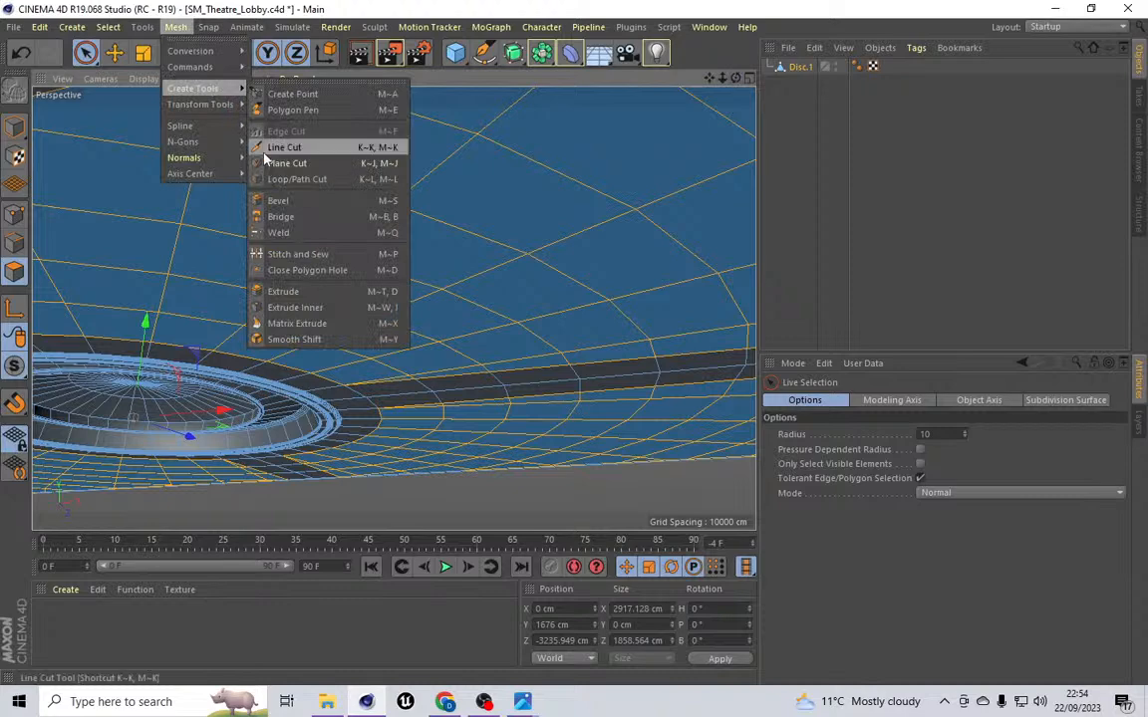
left_click(301, 290)
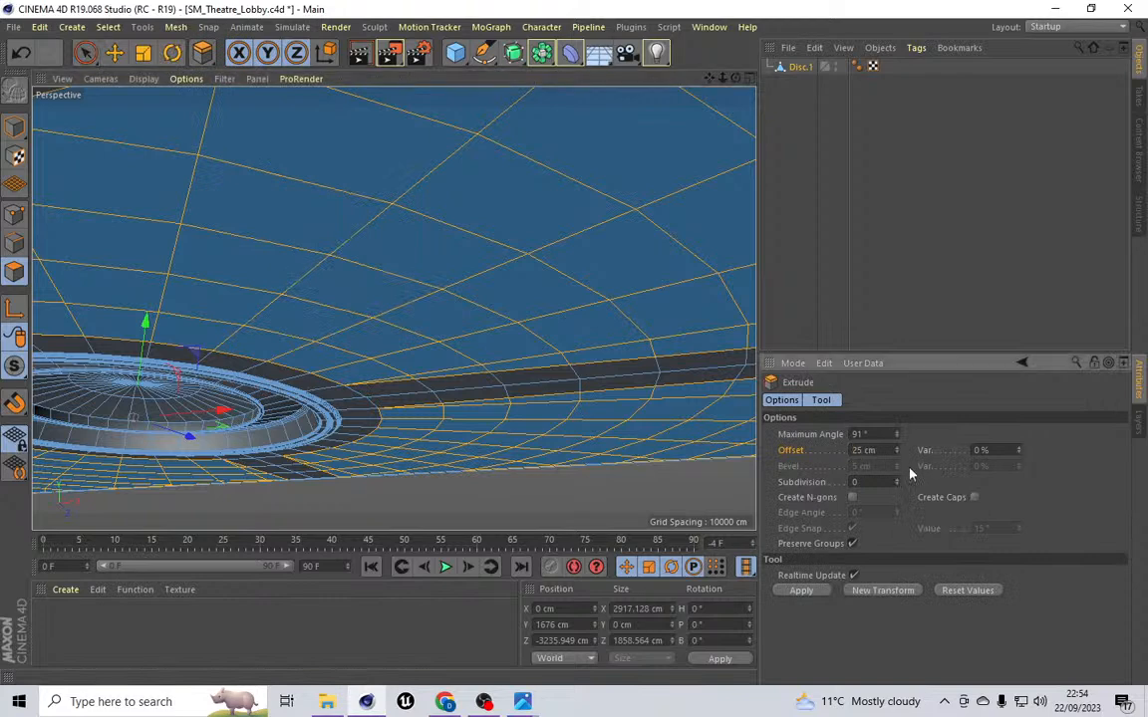
type("-")
left_click(866, 450)
key("BackSpace")
key("BackSpace")
key("Return")
Step: Apply Extrude Inner with a 30 cm offset, redoing it with Preserve Groups enabled
left_click_drag(735, 79, 393, 308)
scroll(394, 231, "down", 6)
left_click(176, 27)
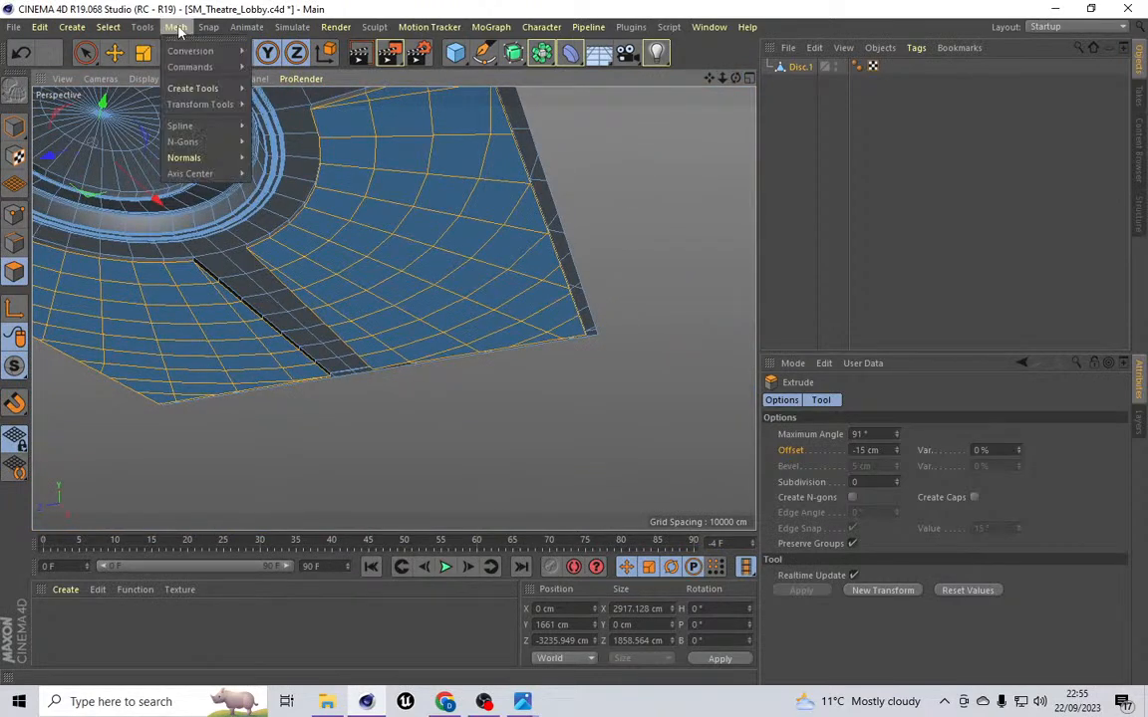
mouse_move(215, 89)
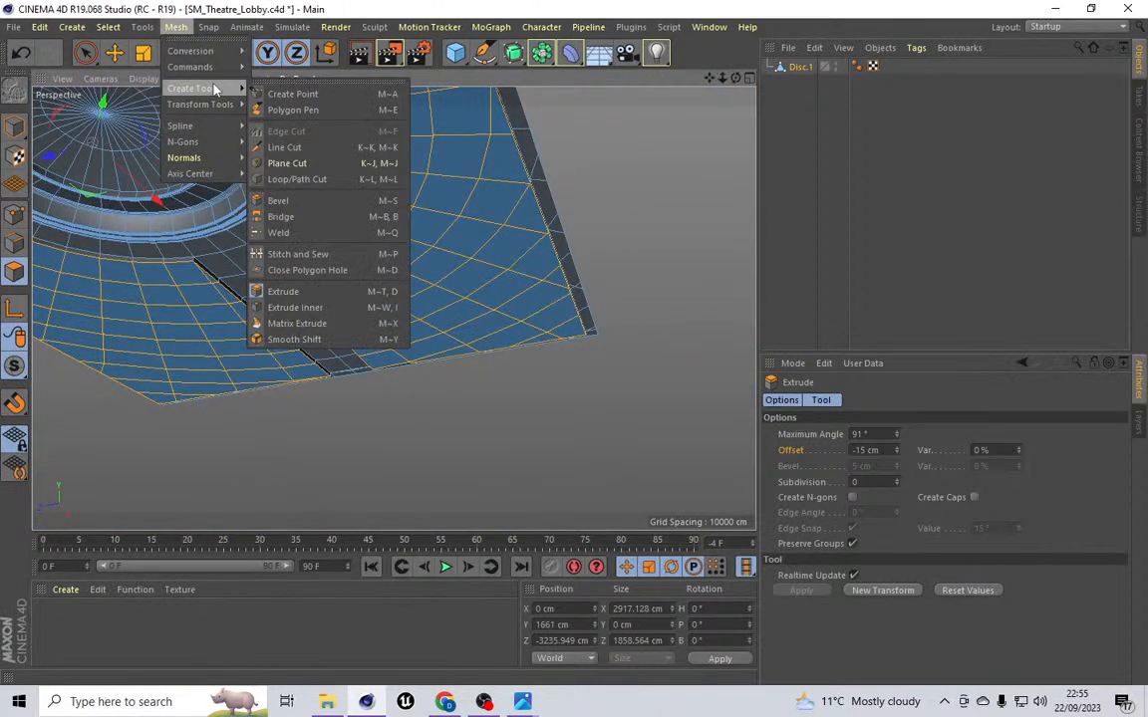
left_click(294, 307)
left_click(863, 451)
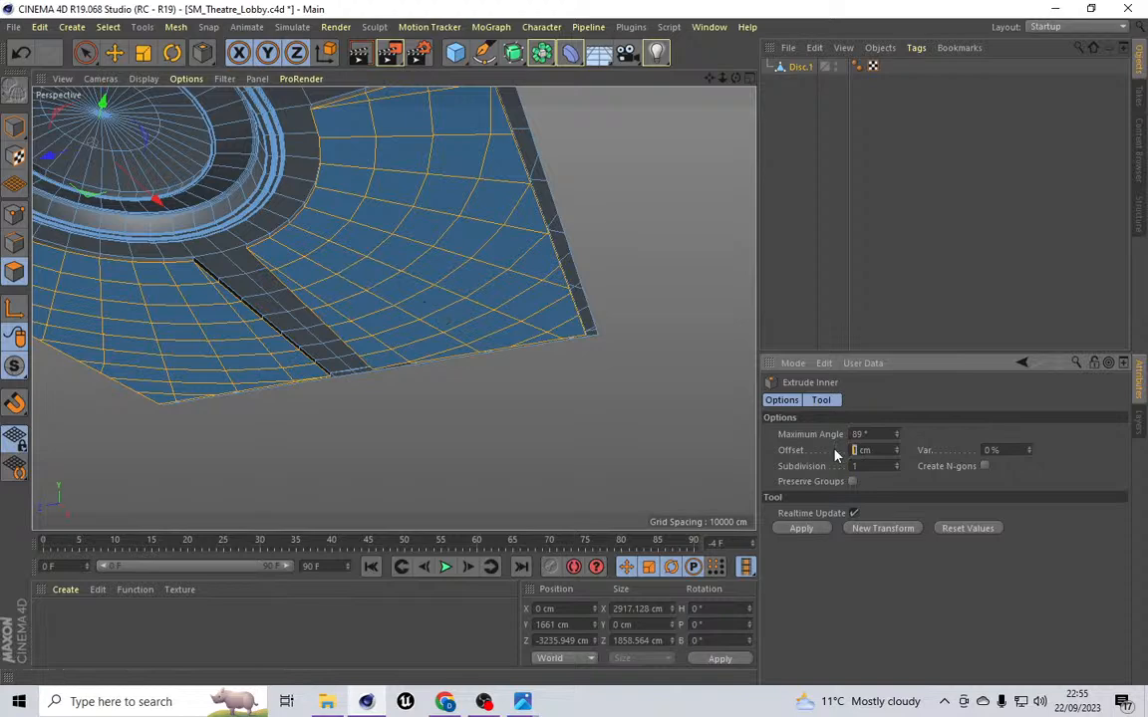
key("Return")
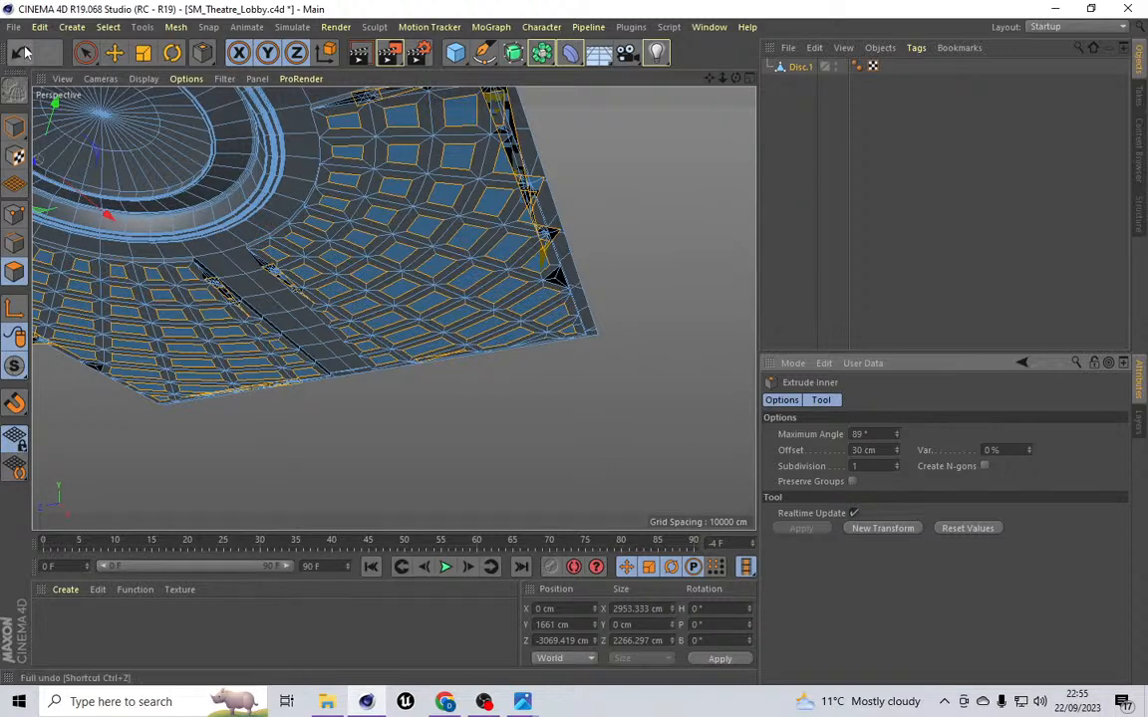
key("ctrl+z")
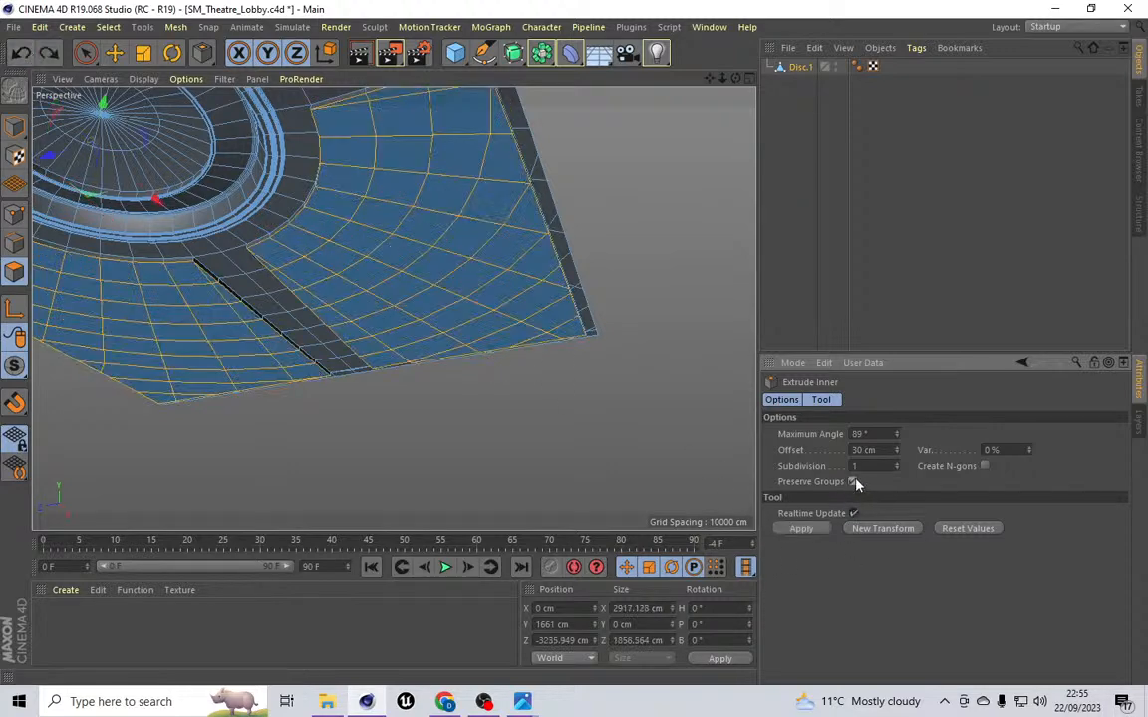
left_click(802, 528)
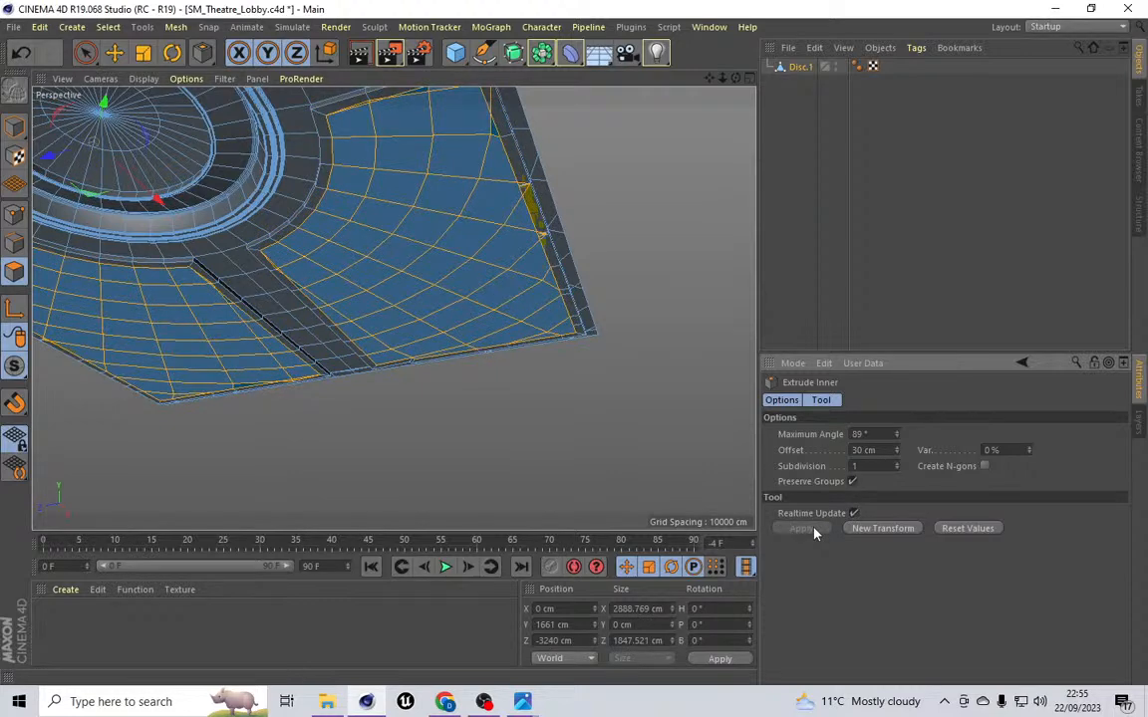
Step: Try deleting a stray corner point of the inner extrusion with Rectangle Selection, then undo the deletion
scroll(518, 229, "up", 6)
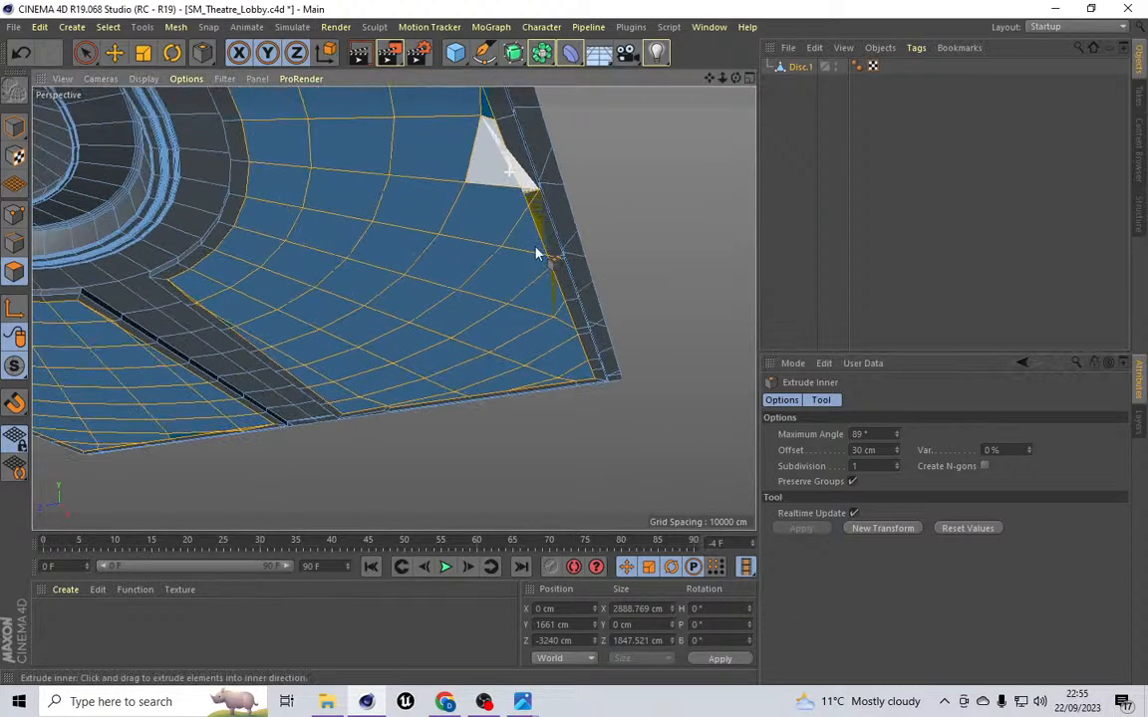
left_click_drag(736, 77, 598, 109)
scroll(393, 308, "up", 10)
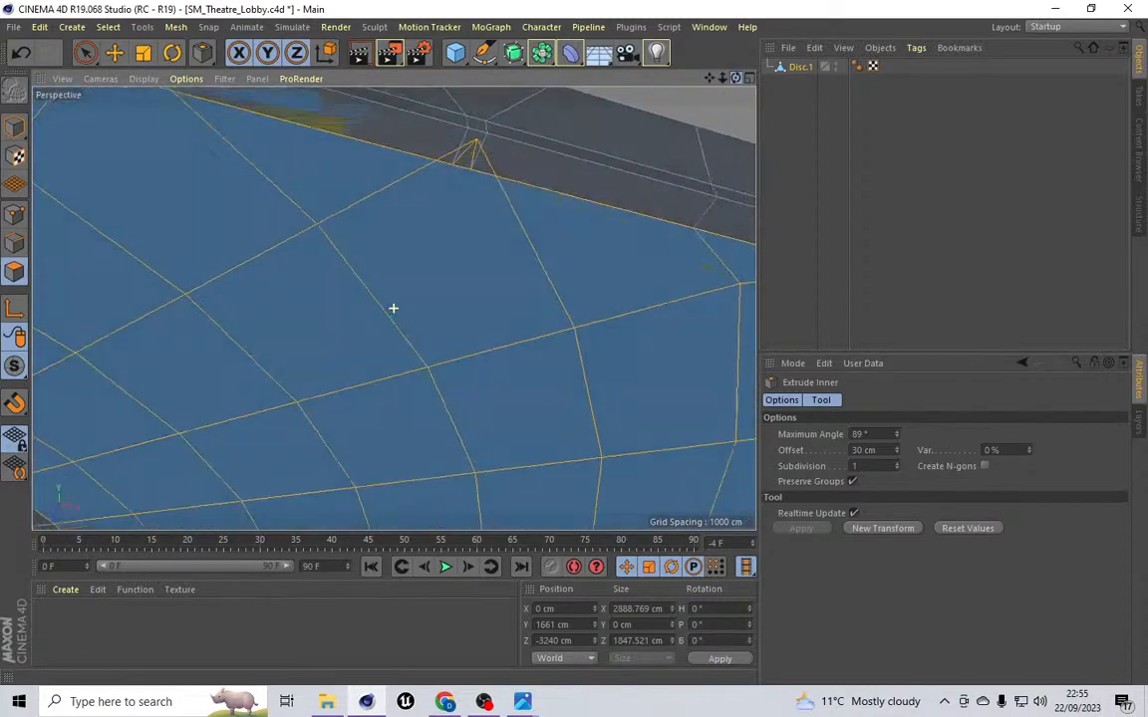
left_click(14, 215)
scroll(503, 135, "up", 5)
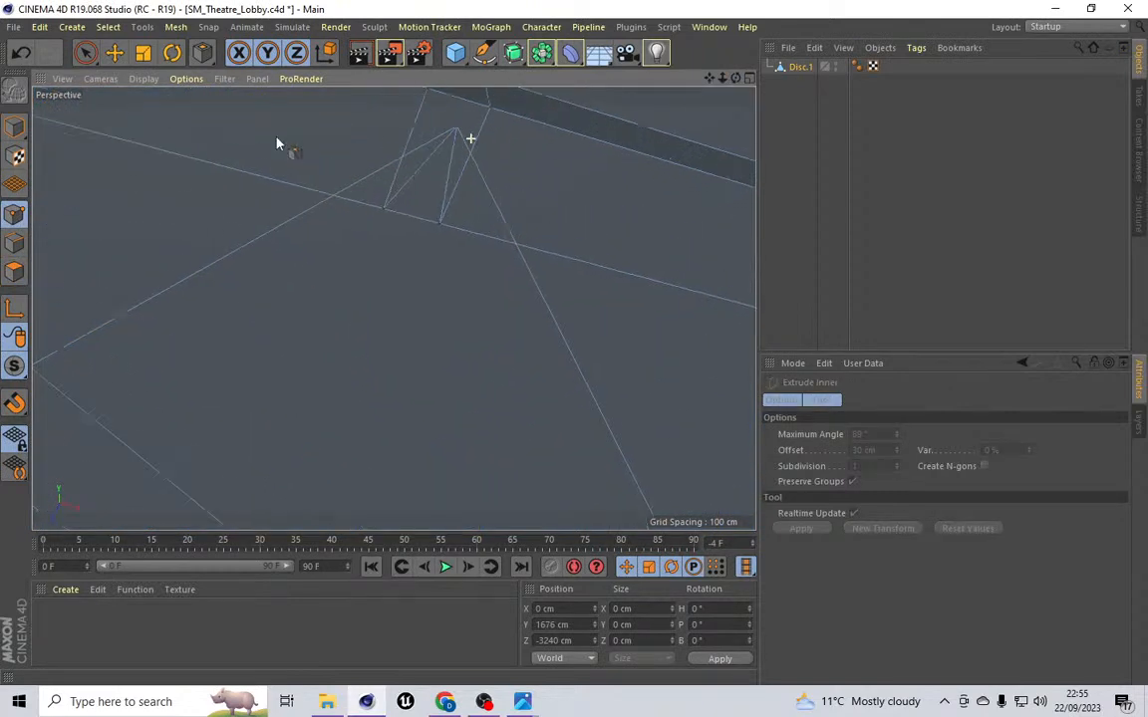
left_click(106, 27)
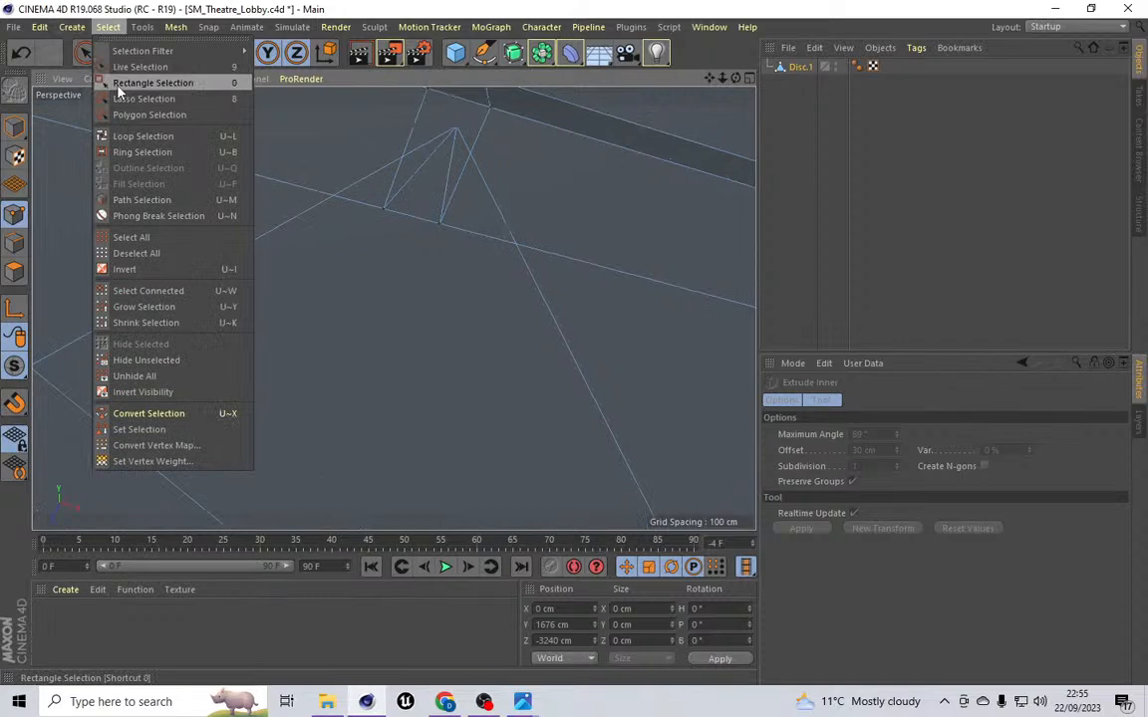
left_click(149, 83)
left_click_drag(454, 121, 467, 139)
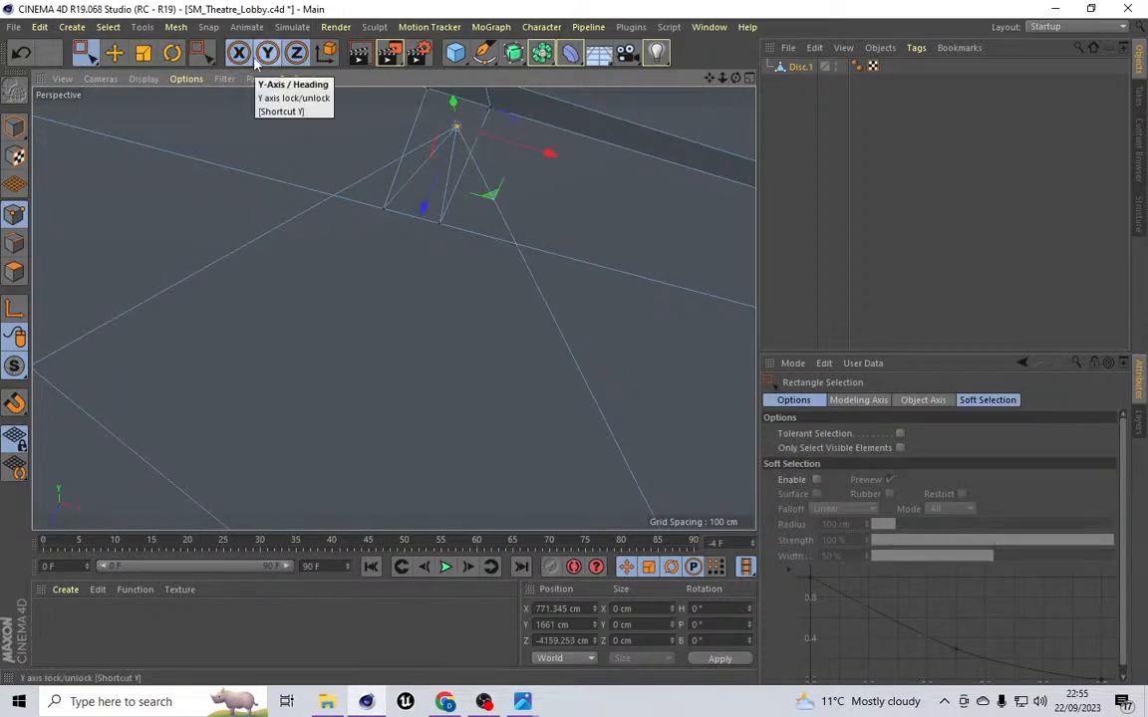
key("Delete")
left_click(24, 50)
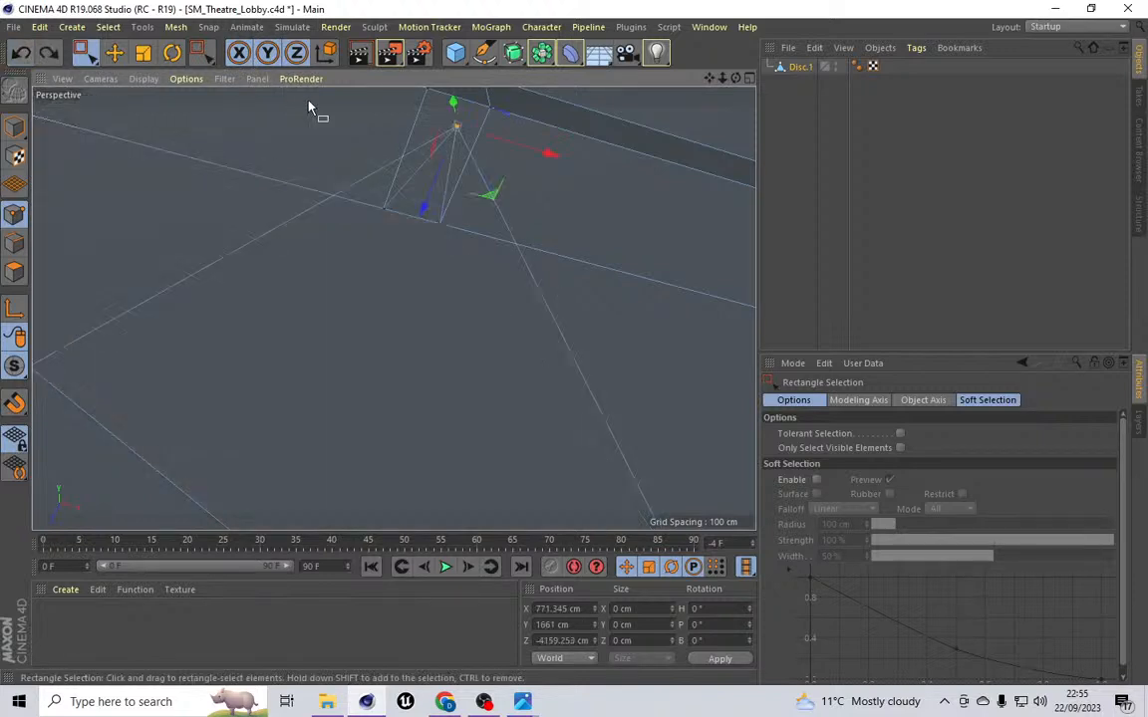
Step: Move the selected corner point about 24 cm along its axis
left_click_drag(427, 204, 388, 286)
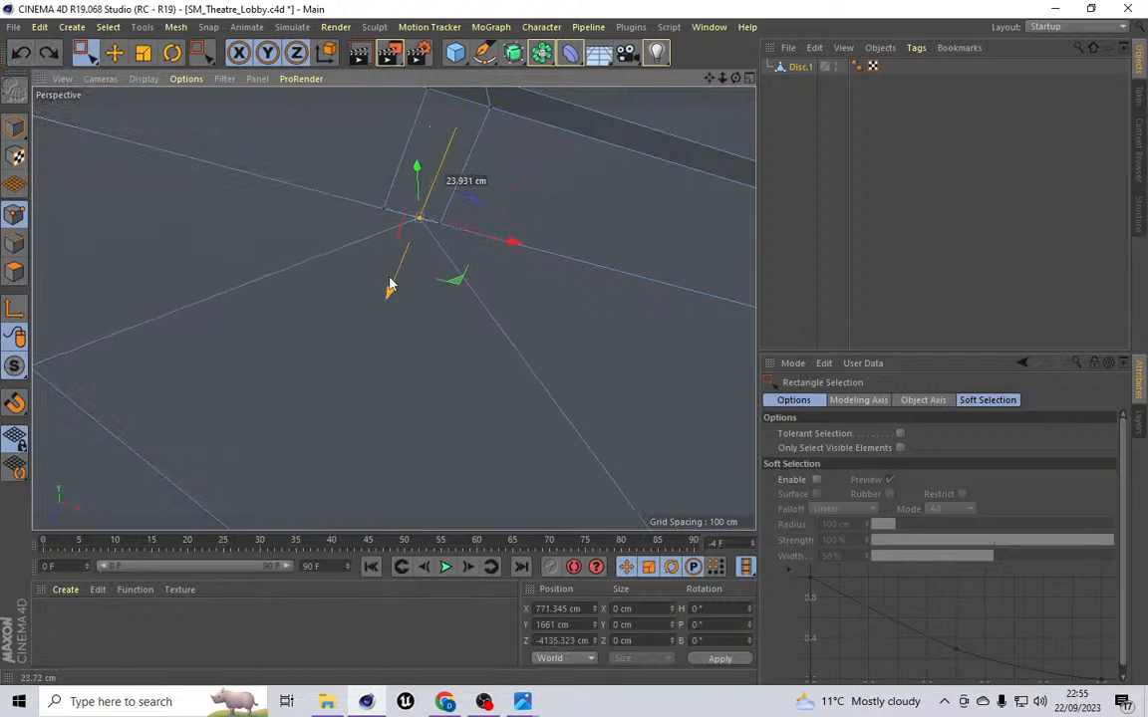
scroll(389, 283, "down", 5)
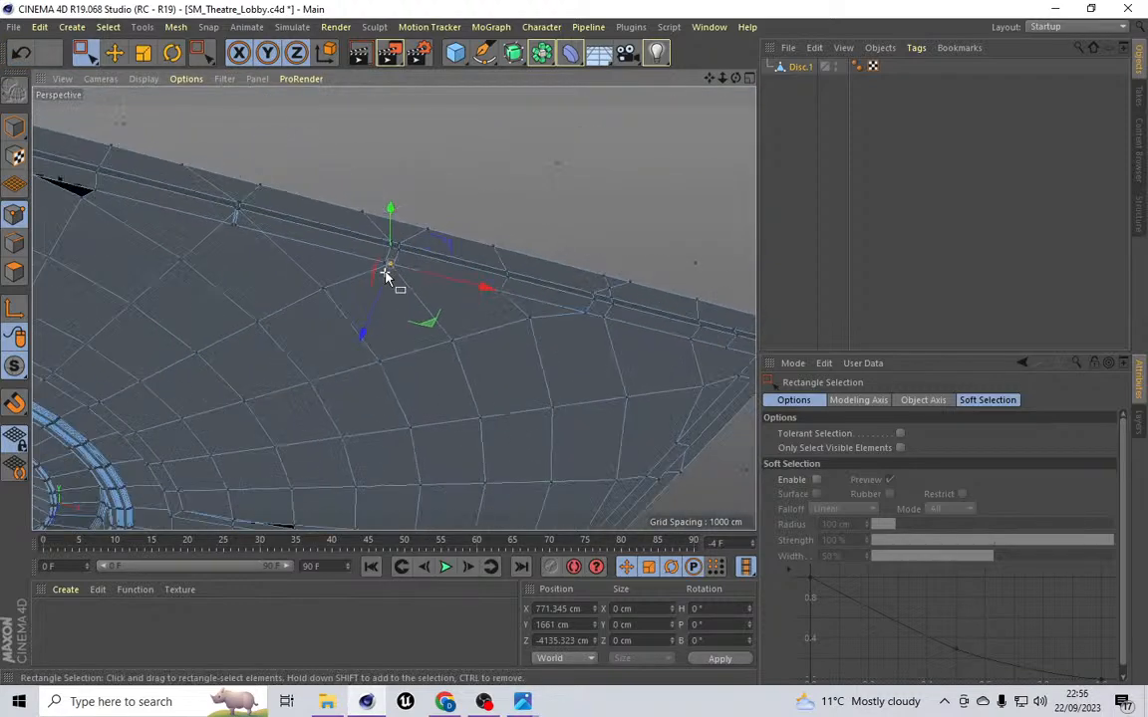
scroll(389, 271, "down", 4)
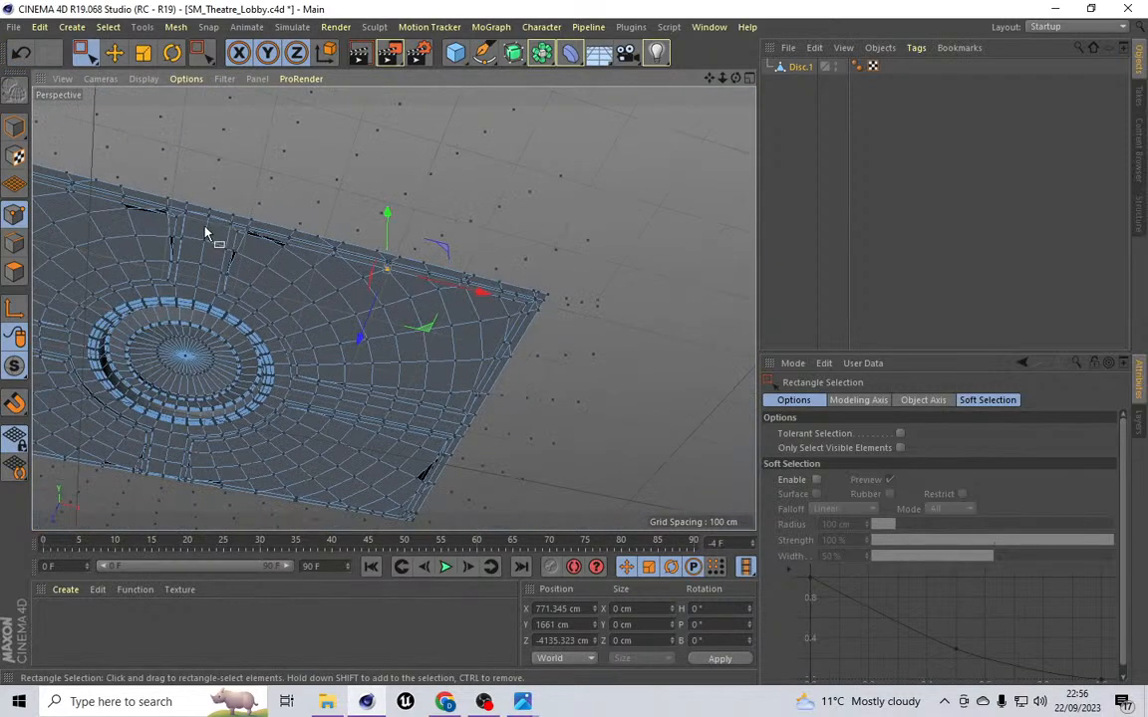
scroll(206, 234, "up", 6)
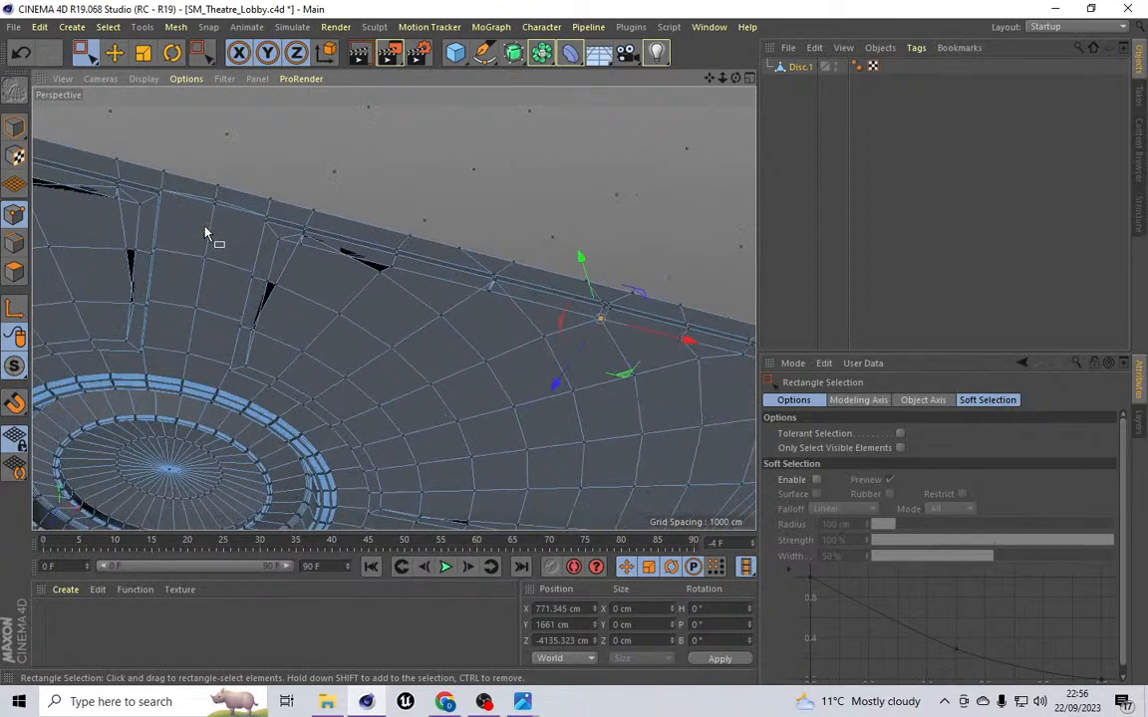
Step: Extrude the selected ceiling polygons with an offset of 10 cm
left_click(18, 271)
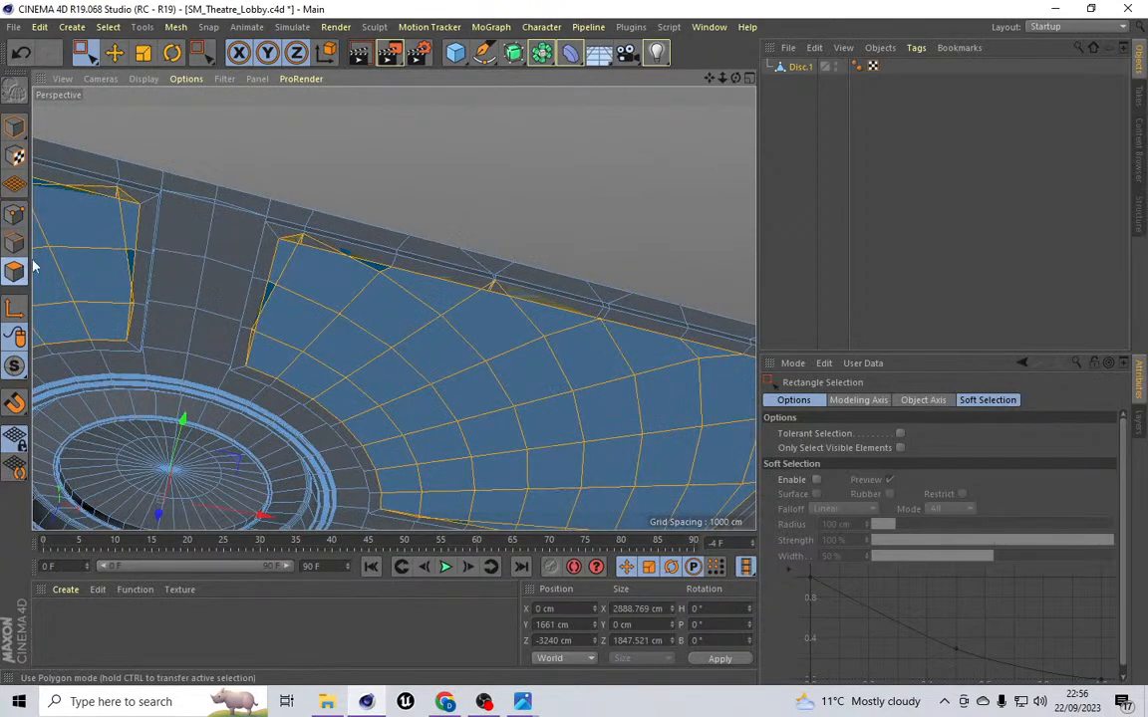
scroll(181, 224, "down", 3)
scroll(184, 219, "down", 2)
middle_click_drag(393, 309, 556, 303, "alt")
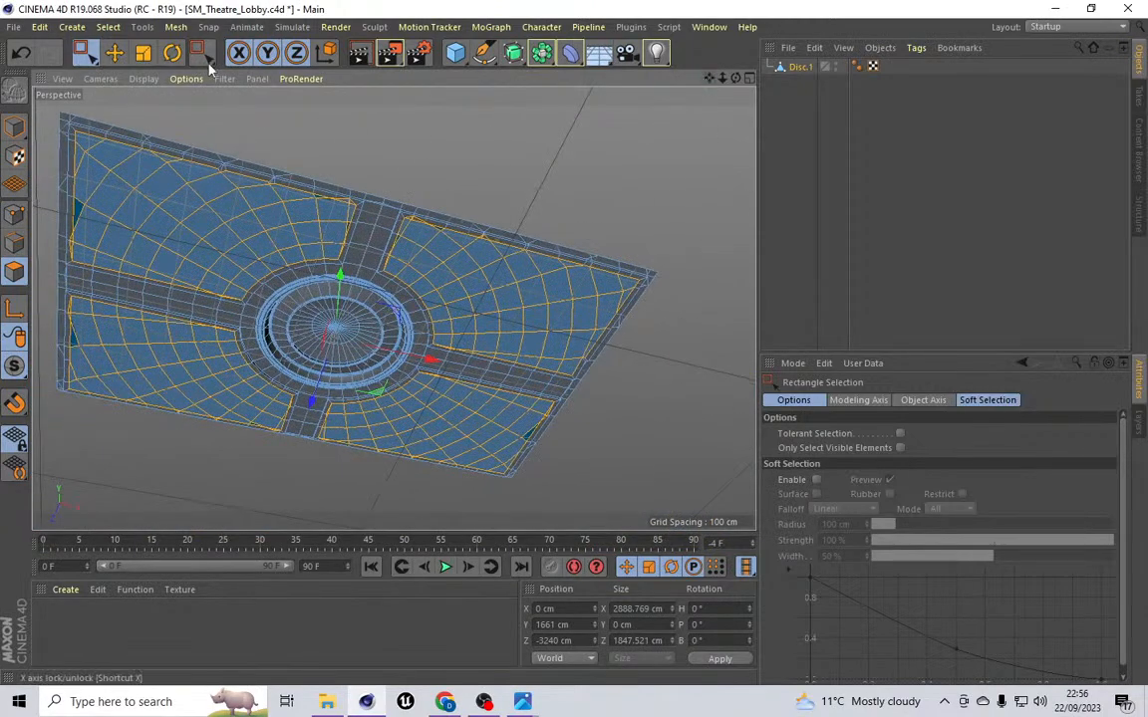
left_click(175, 27)
mouse_move(203, 94)
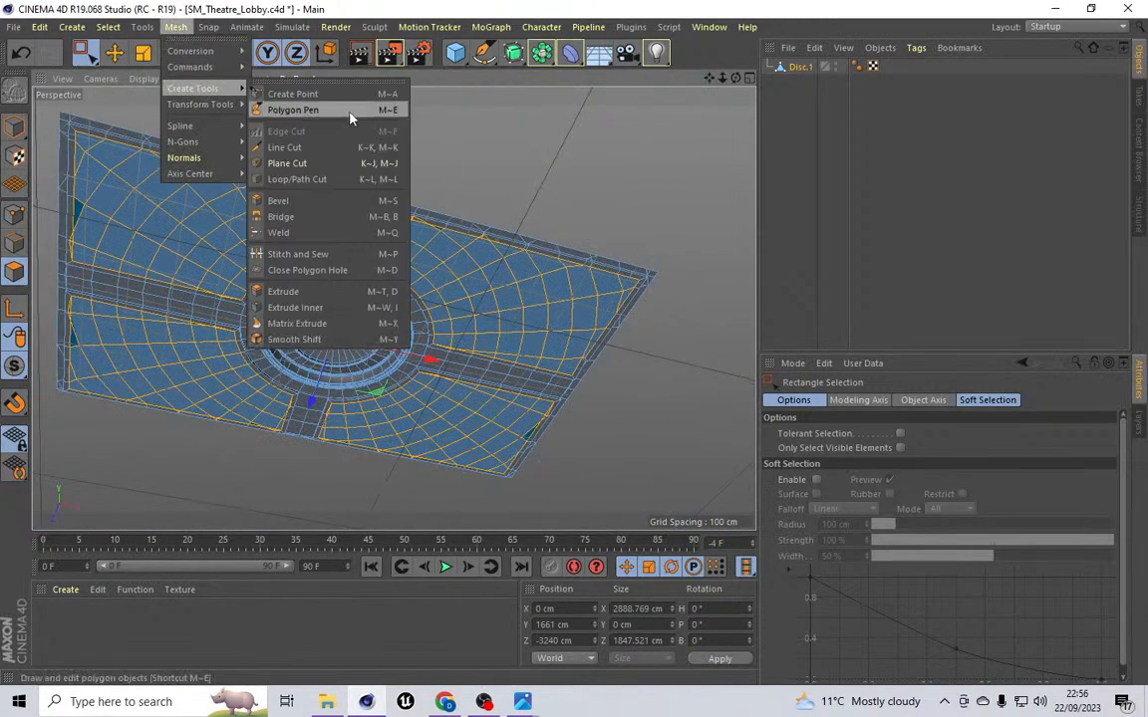
left_click(306, 265)
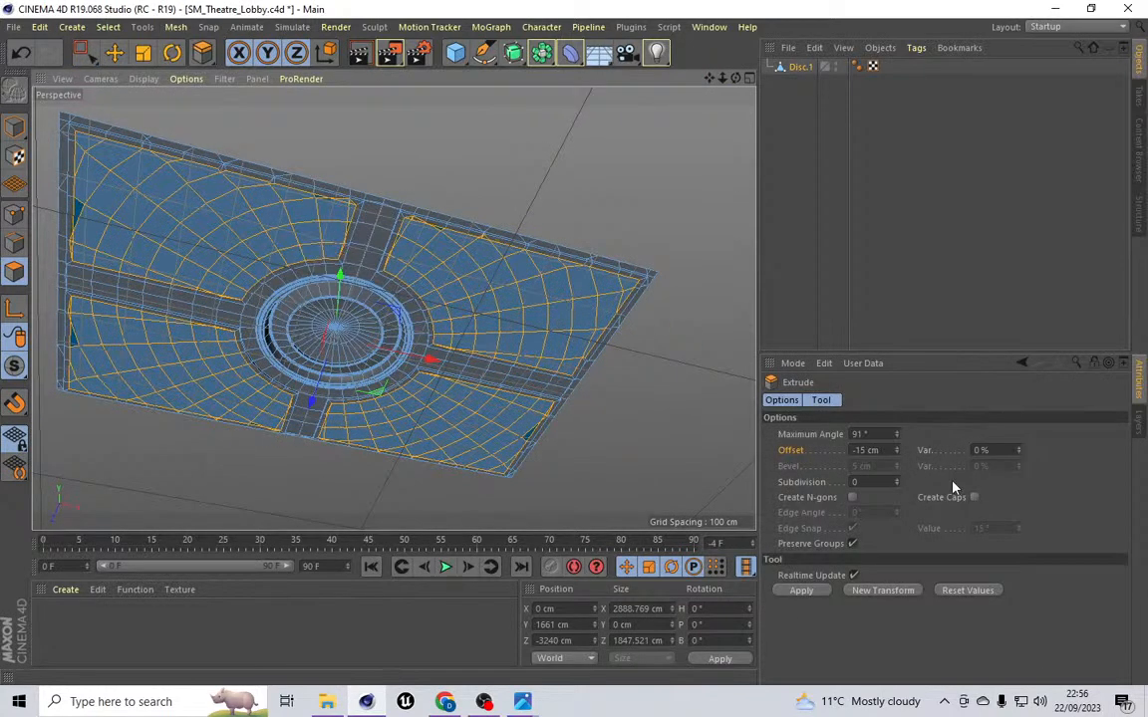
left_click(865, 453)
key("BackSpace")
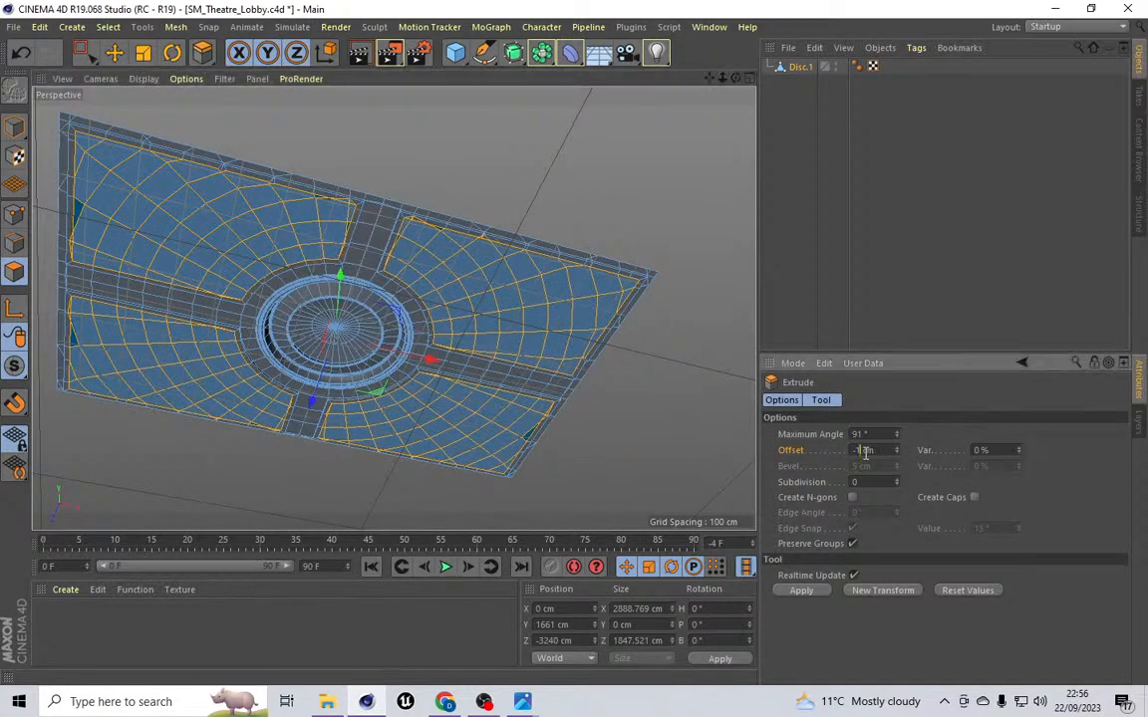
key("Return")
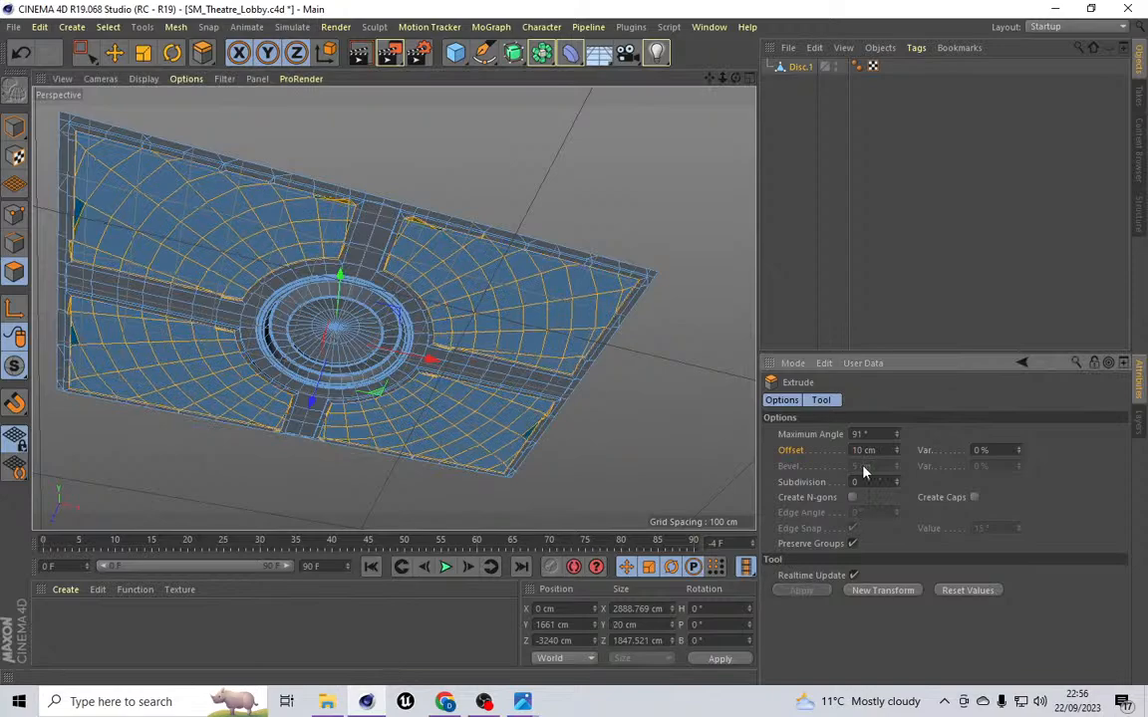
Step: Undo the recent extrusions back to the unmodified ceiling mesh
scroll(86, 326, "up", 4)
scroll(89, 317, "up", 4)
left_click_drag(737, 78, 393, 307)
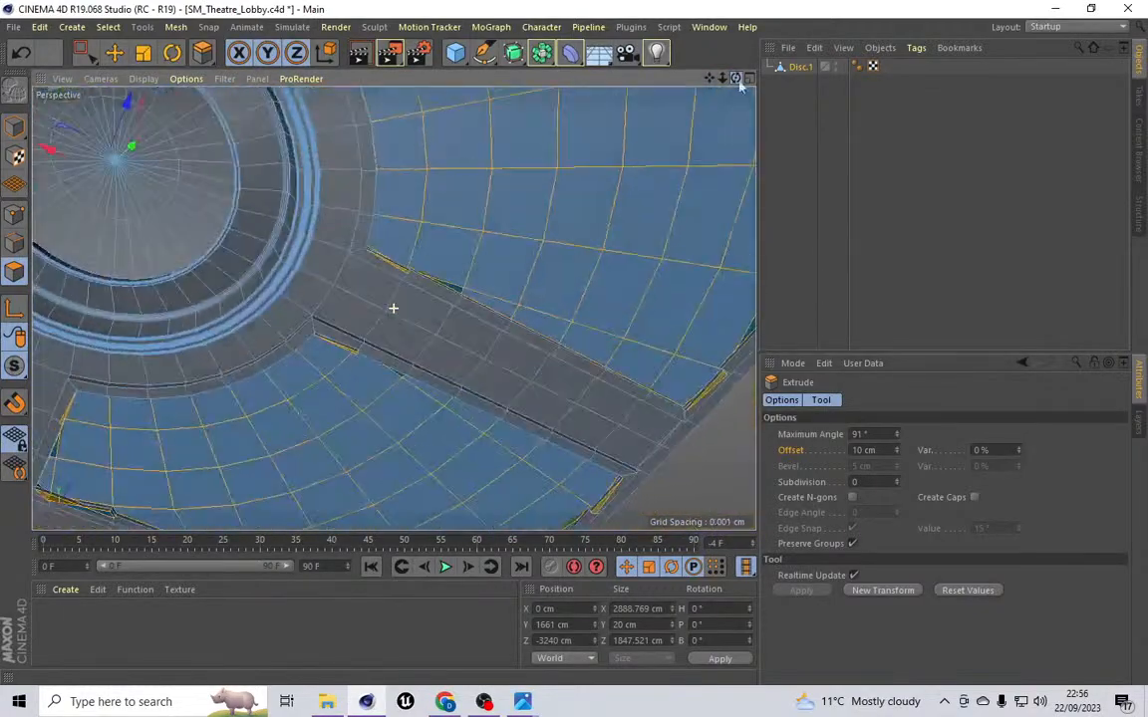
left_click(22, 56)
left_click(22, 56)
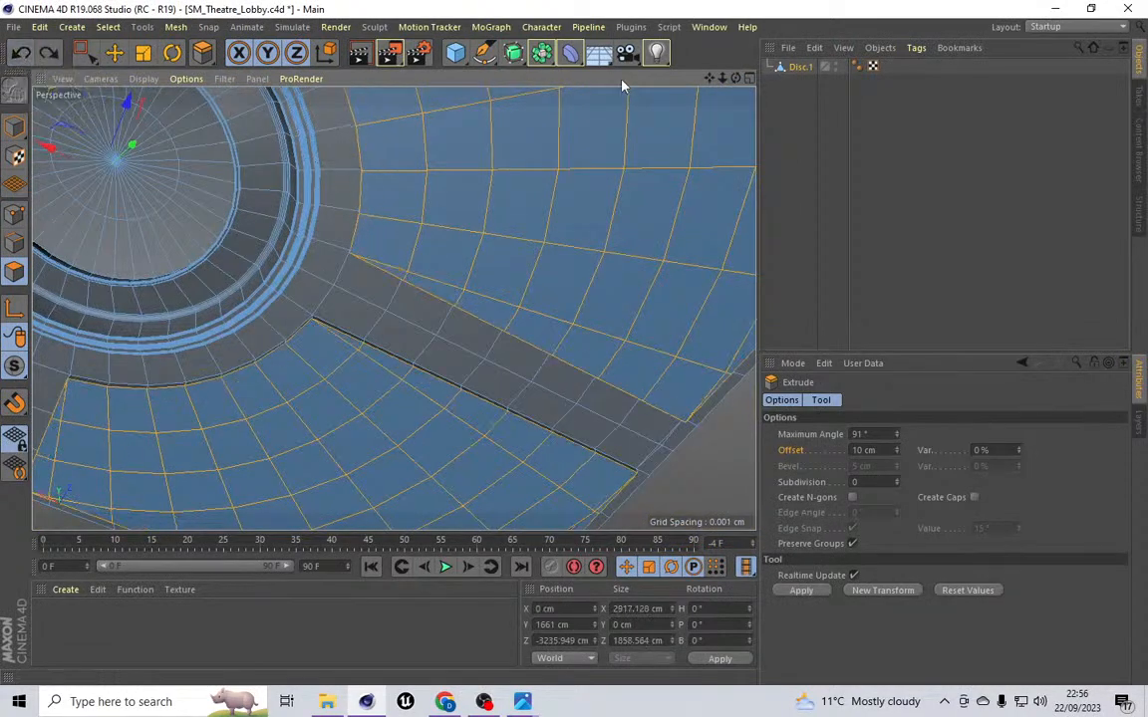
left_click_drag(735, 77, 742, 184)
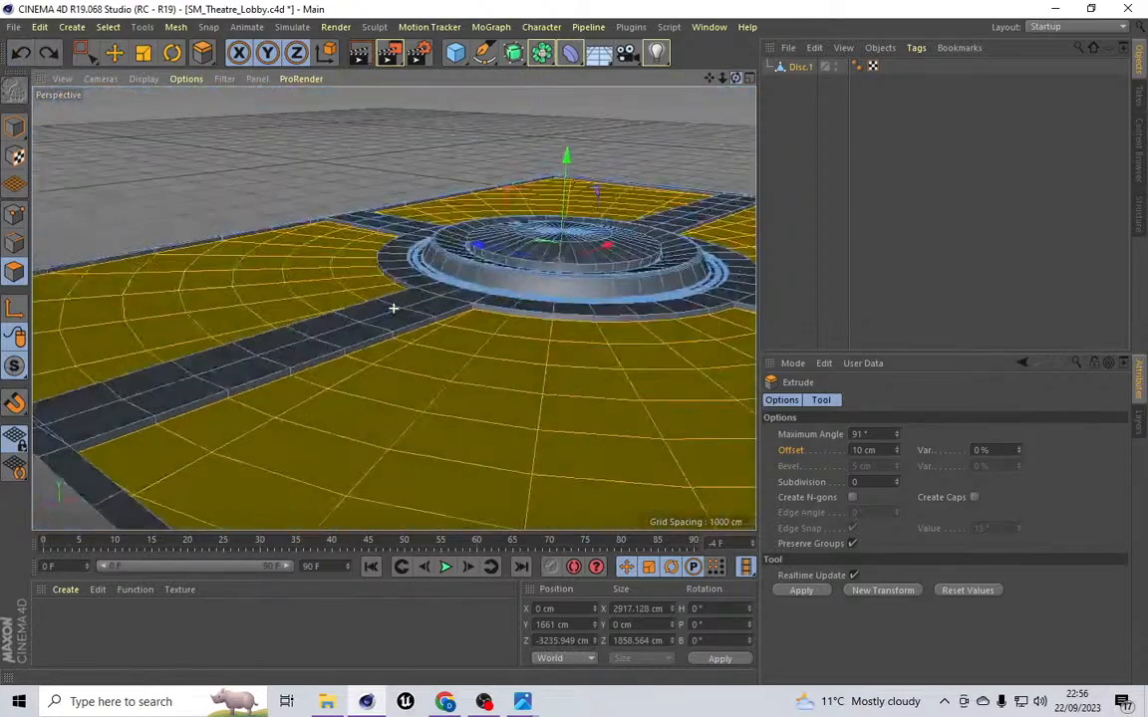
left_click(22, 53)
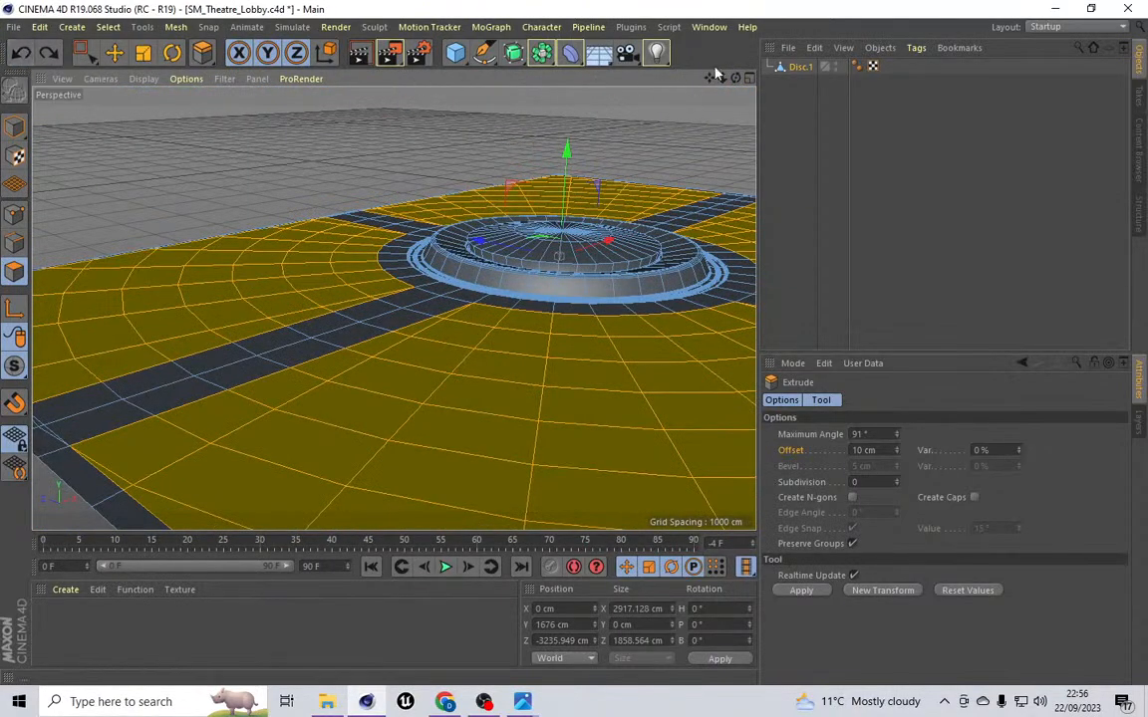
Step: Switch to point mode and weld the two near-coincident points on the ceiling's outer edge into one
left_click_drag(733, 80, 726, 95)
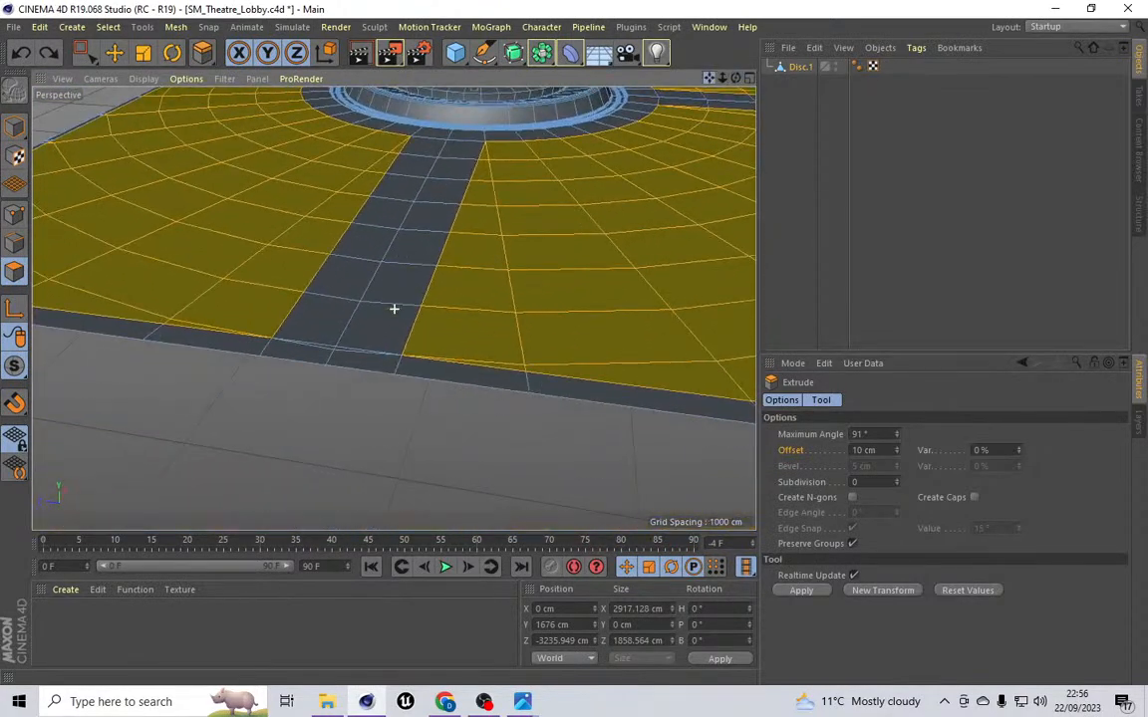
left_click(15, 217)
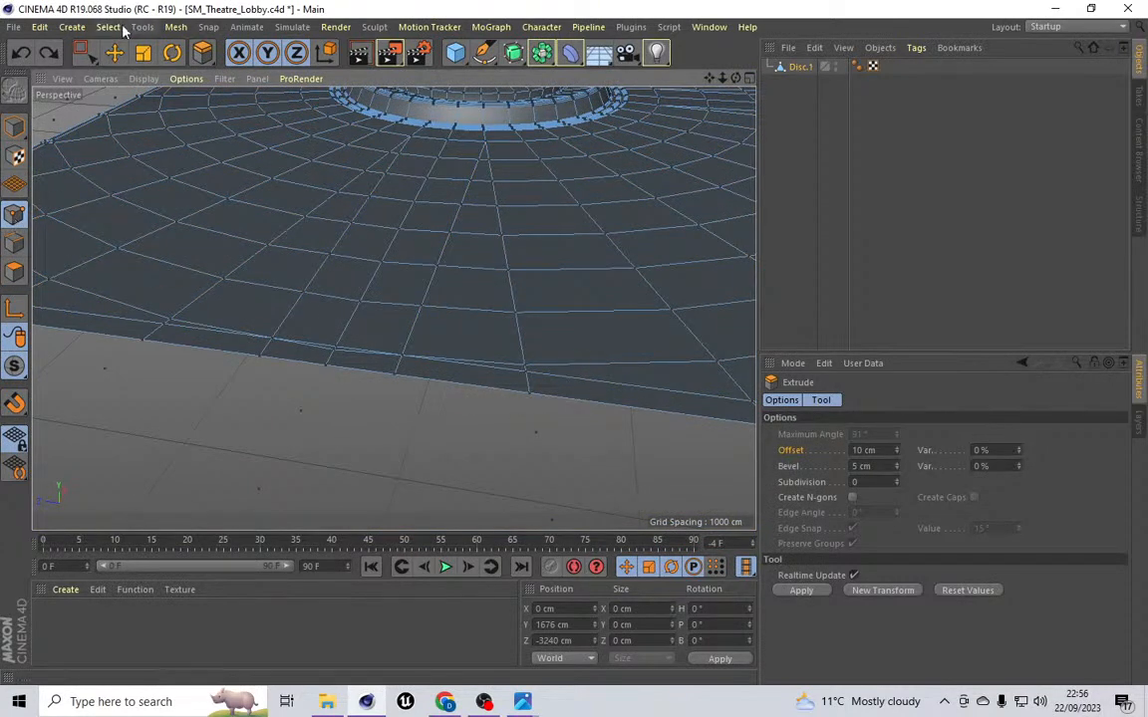
left_click(84, 52)
scroll(546, 373, "up", 6)
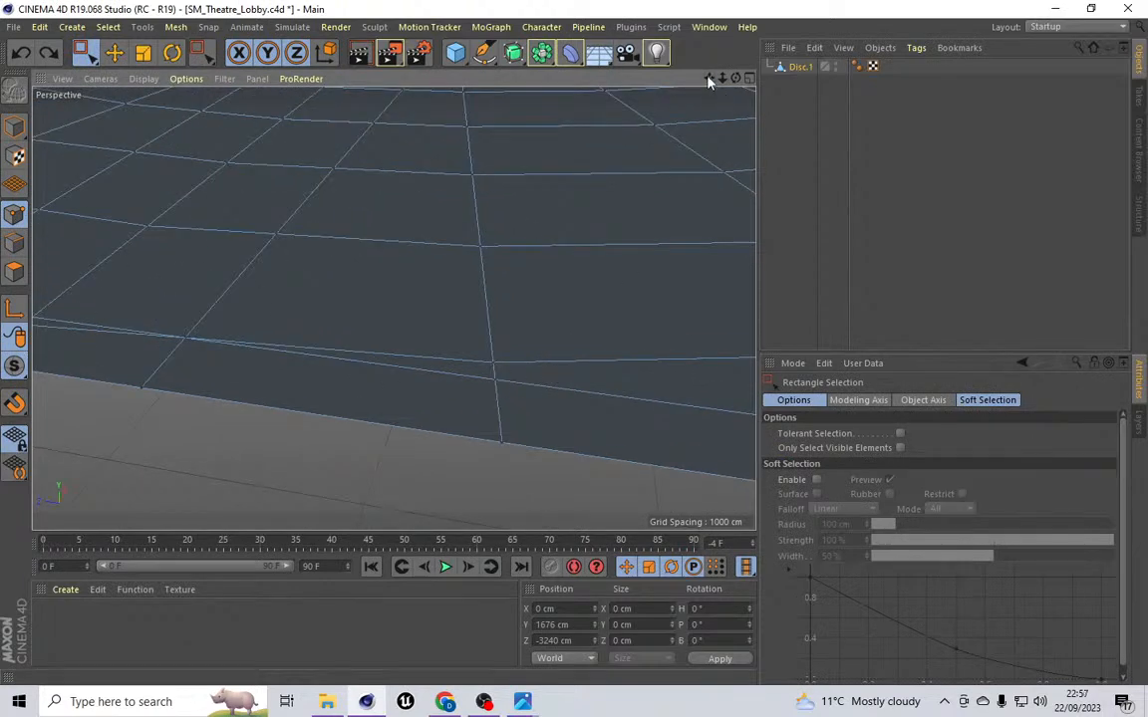
left_click_drag(642, 92, 391, 309, "alt")
left_click_drag(313, 327, 398, 389)
left_click(175, 27)
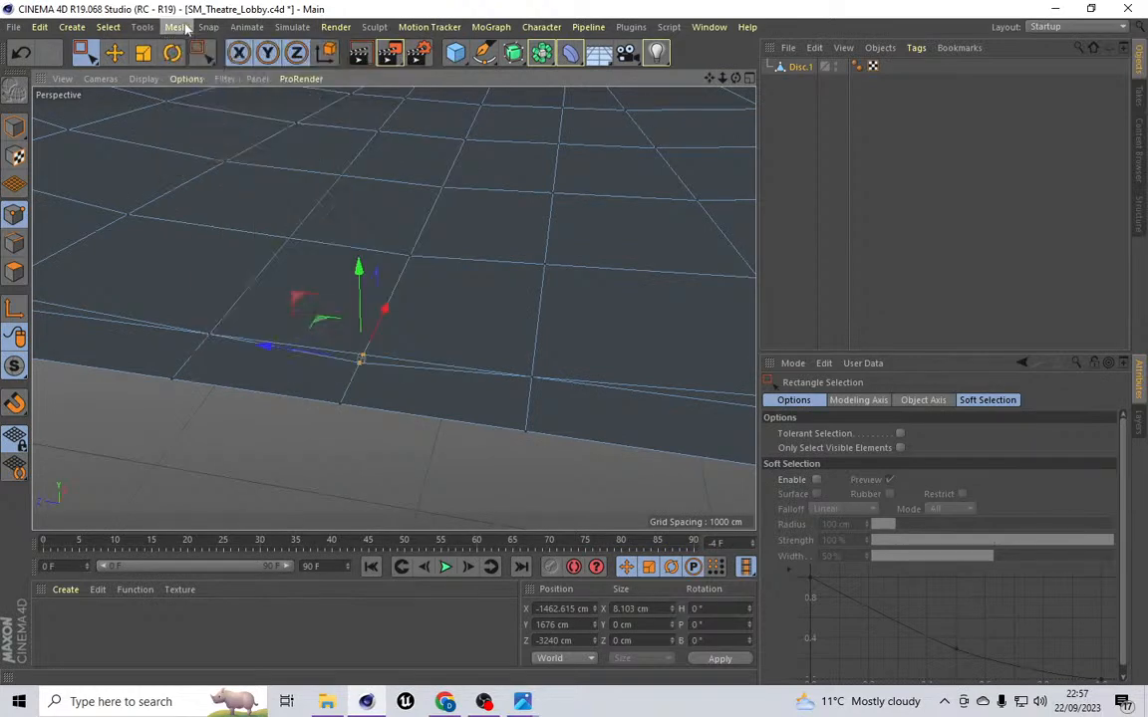
mouse_move(227, 91)
left_click(279, 232)
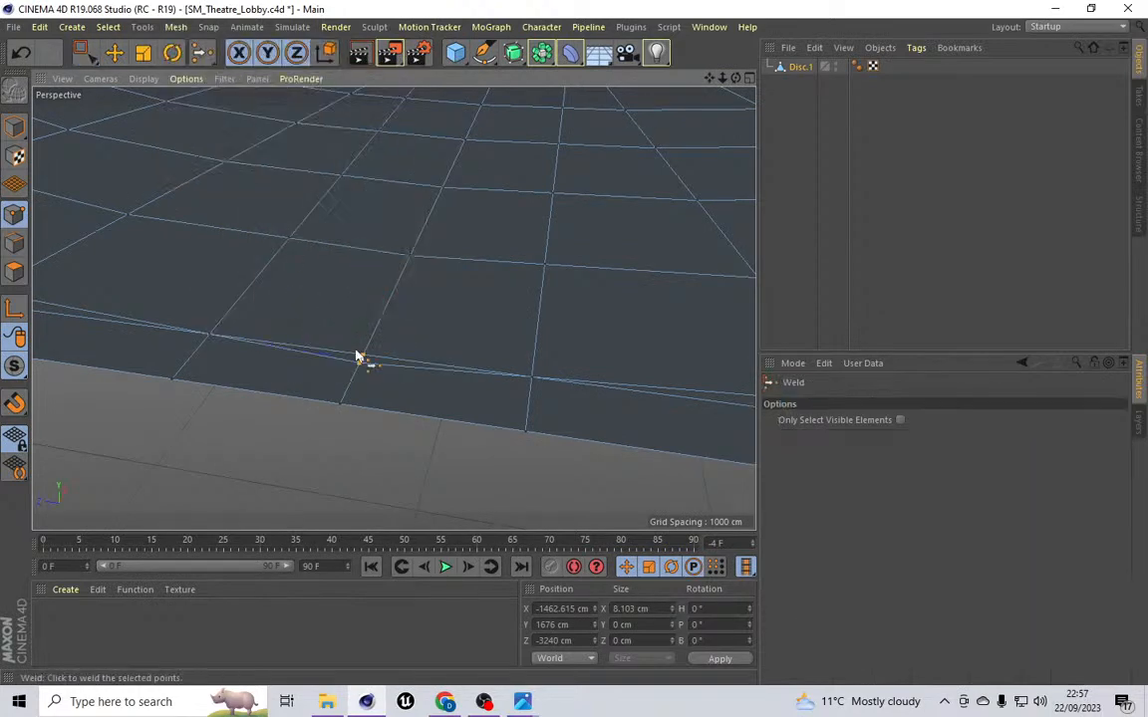
left_click(361, 357)
Step: Weld the next pair of doubled points further along the ceiling's border
left_click_drag(709, 79, 525, 390)
left_click(81, 52)
left_click(176, 27)
mouse_move(183, 84)
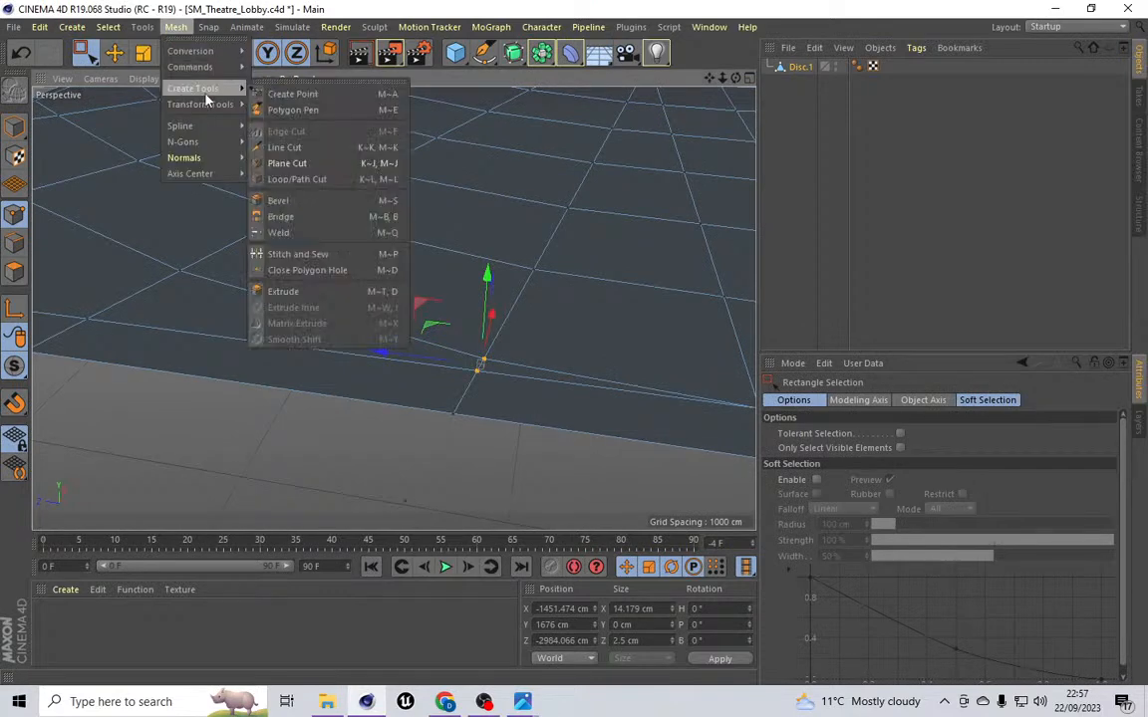
left_click(279, 230)
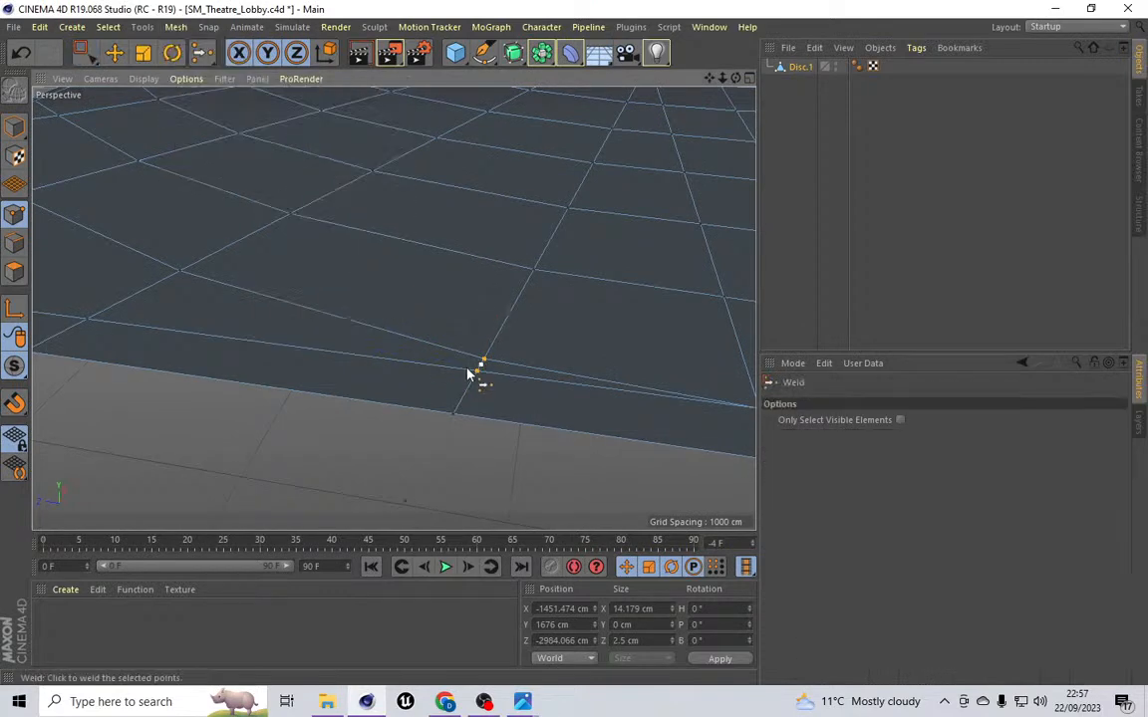
left_click(477, 375)
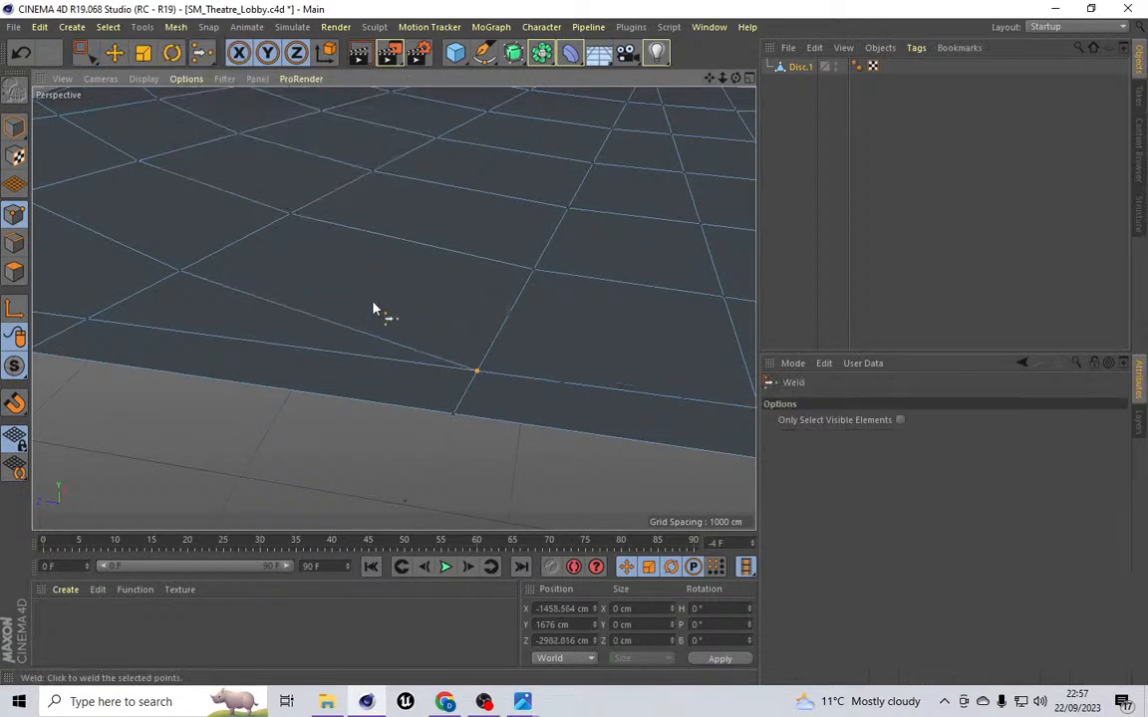
Step: Select the cluster of three stray points at another spot on the border and weld them together
scroll(377, 310, "down", 5)
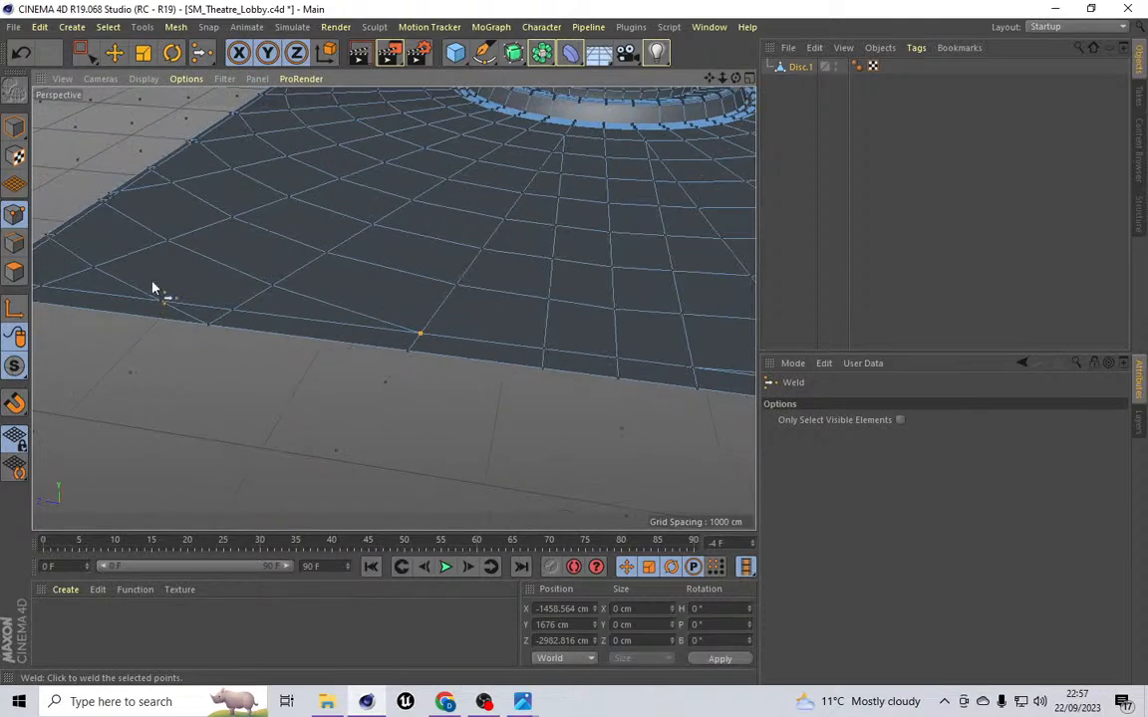
left_click_drag(709, 78, 531, 228)
scroll(261, 378, "up", 6)
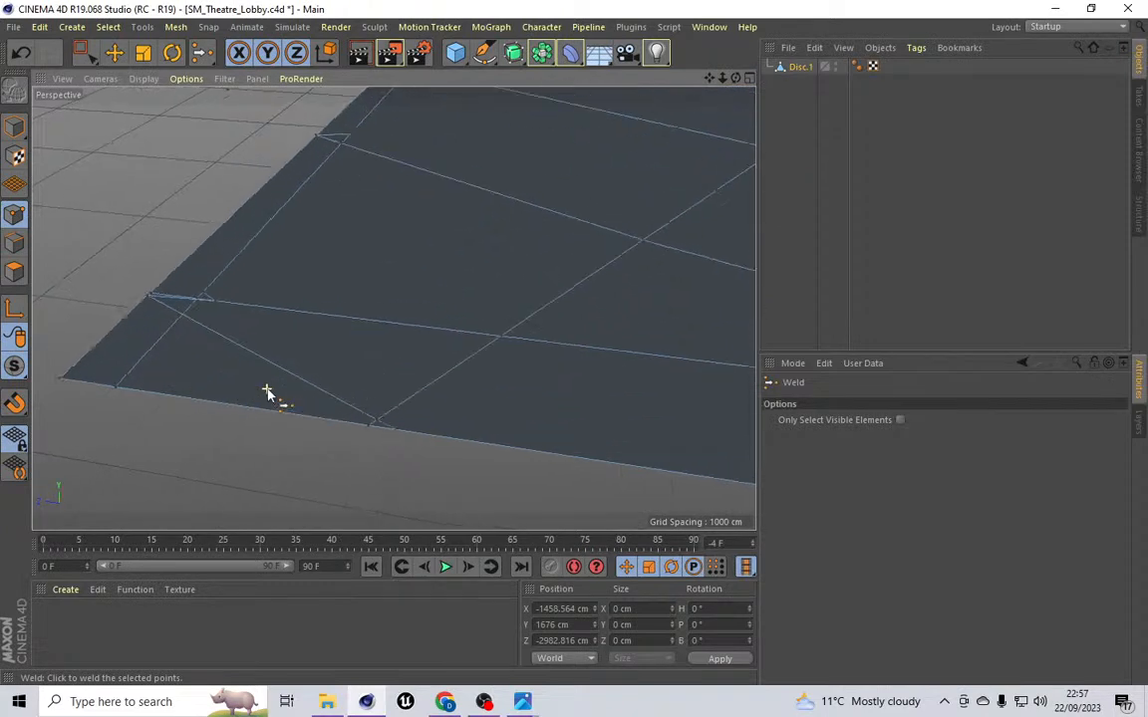
left_click(84, 52)
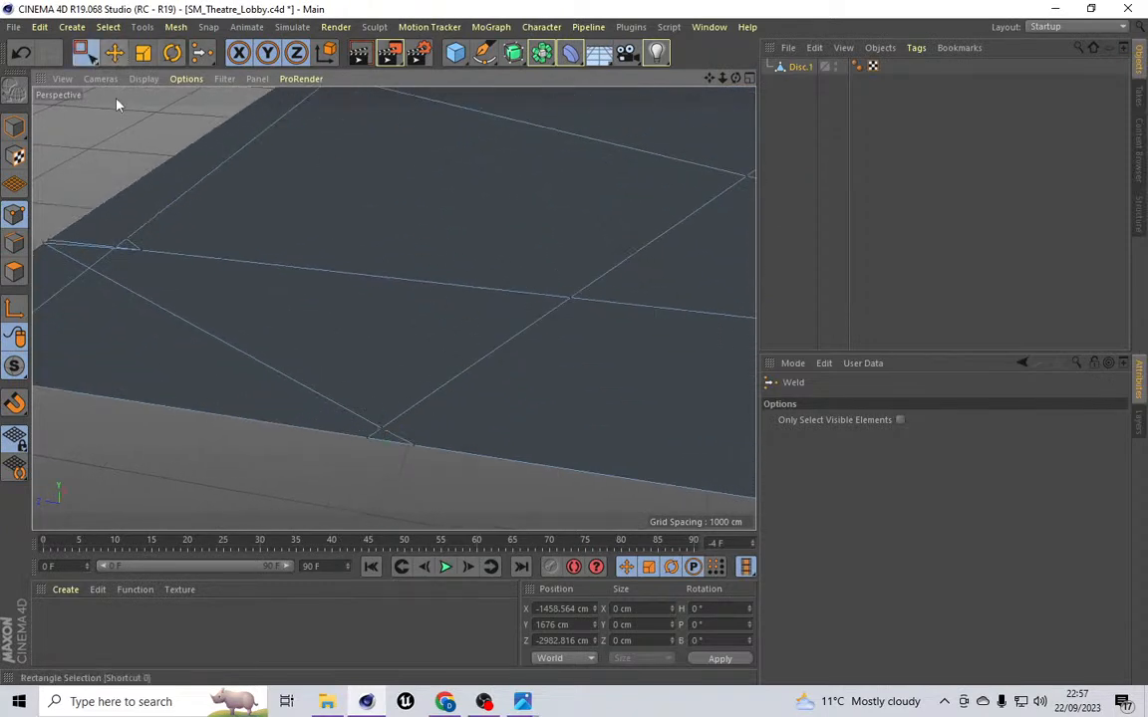
left_click_drag(321, 388, 440, 456)
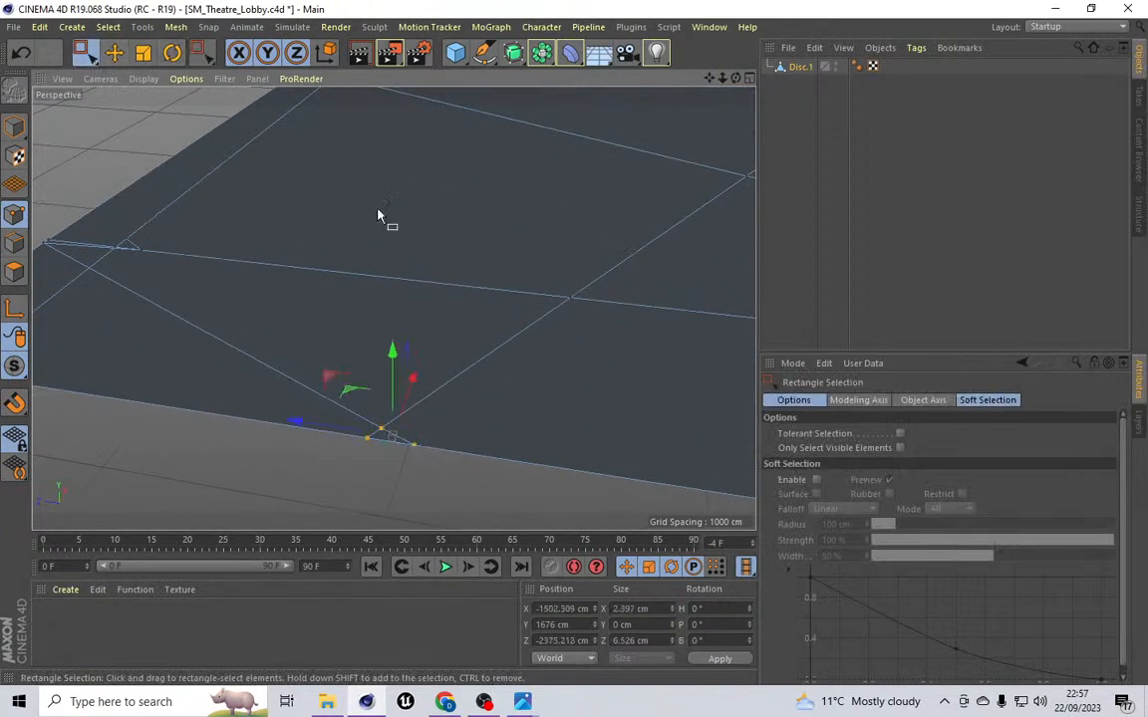
left_click(177, 28)
mouse_move(195, 85)
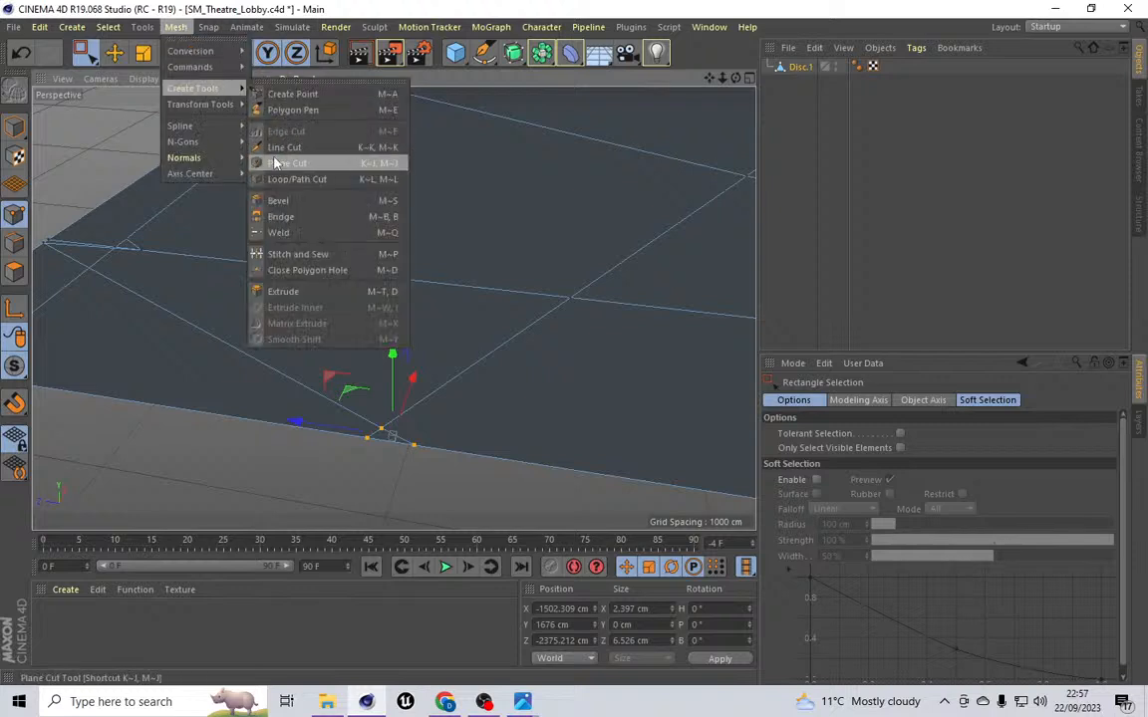
left_click(279, 232)
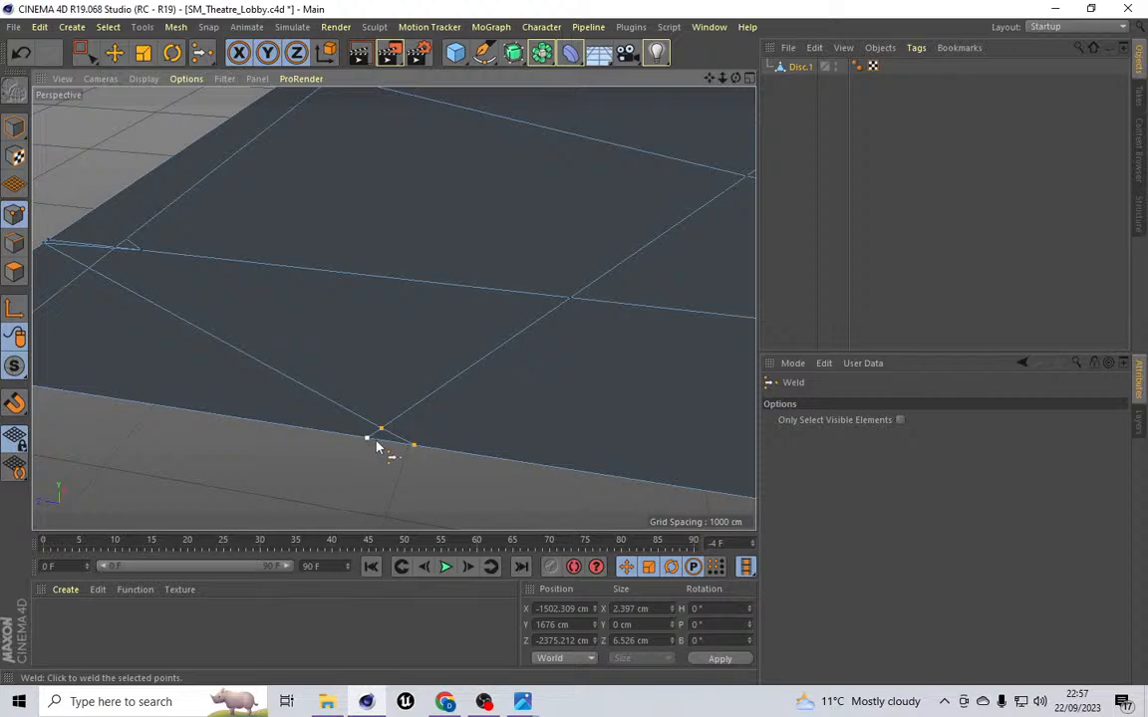
left_click(368, 437)
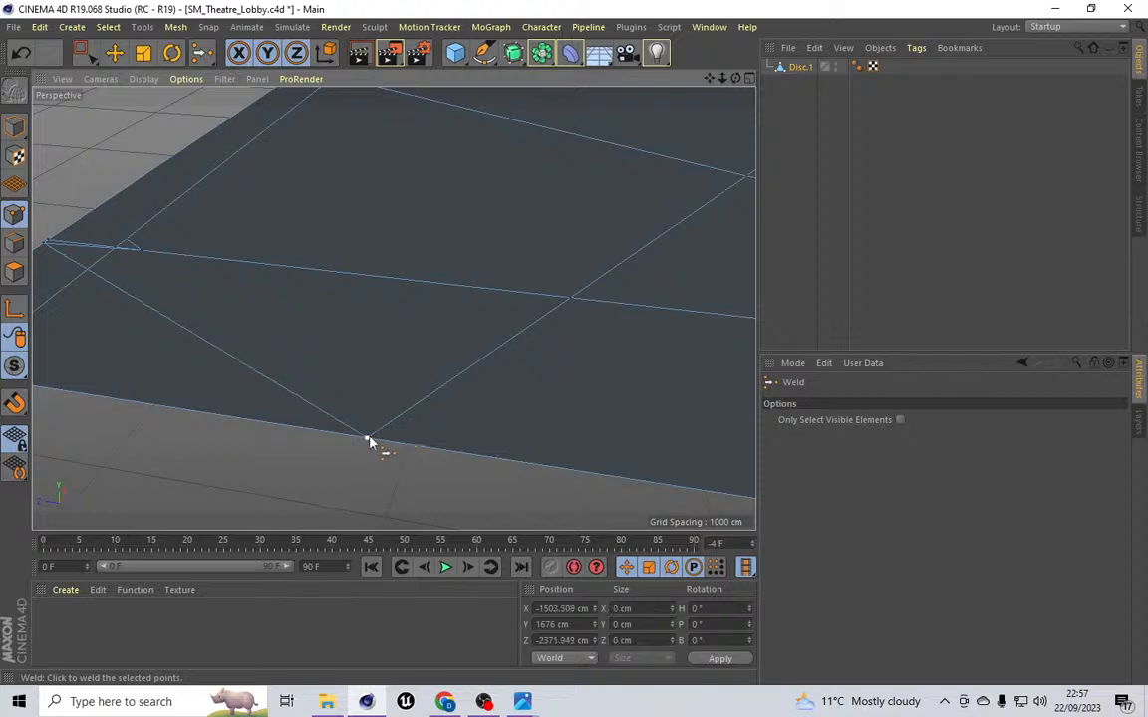
Step: Weld the two stacked points where a cut line meets the side edge of the ceiling
scroll(306, 342, "down", 3)
scroll(149, 261, "up", 5)
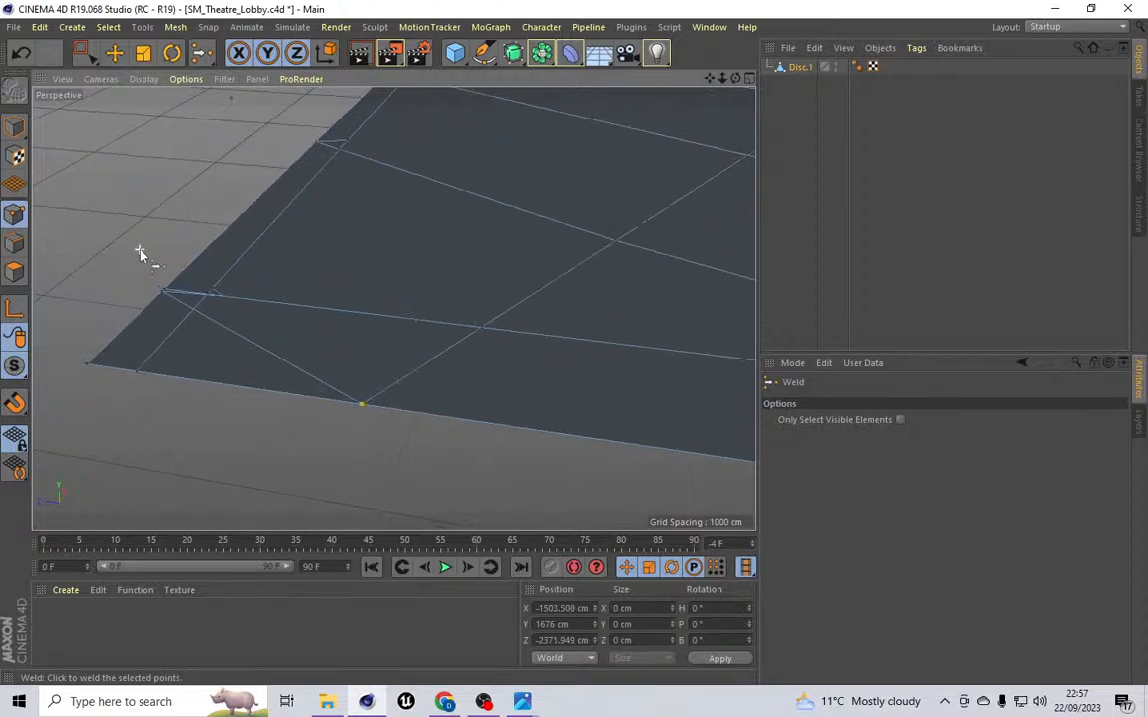
key("0")
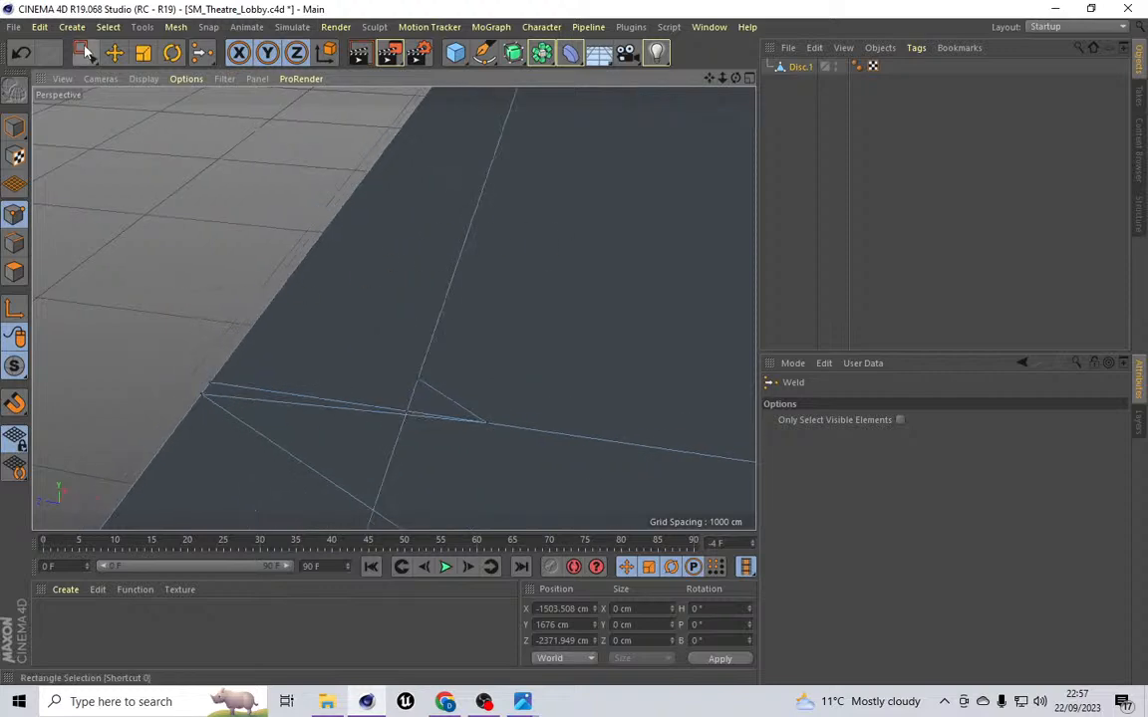
left_click_drag(191, 374, 238, 413)
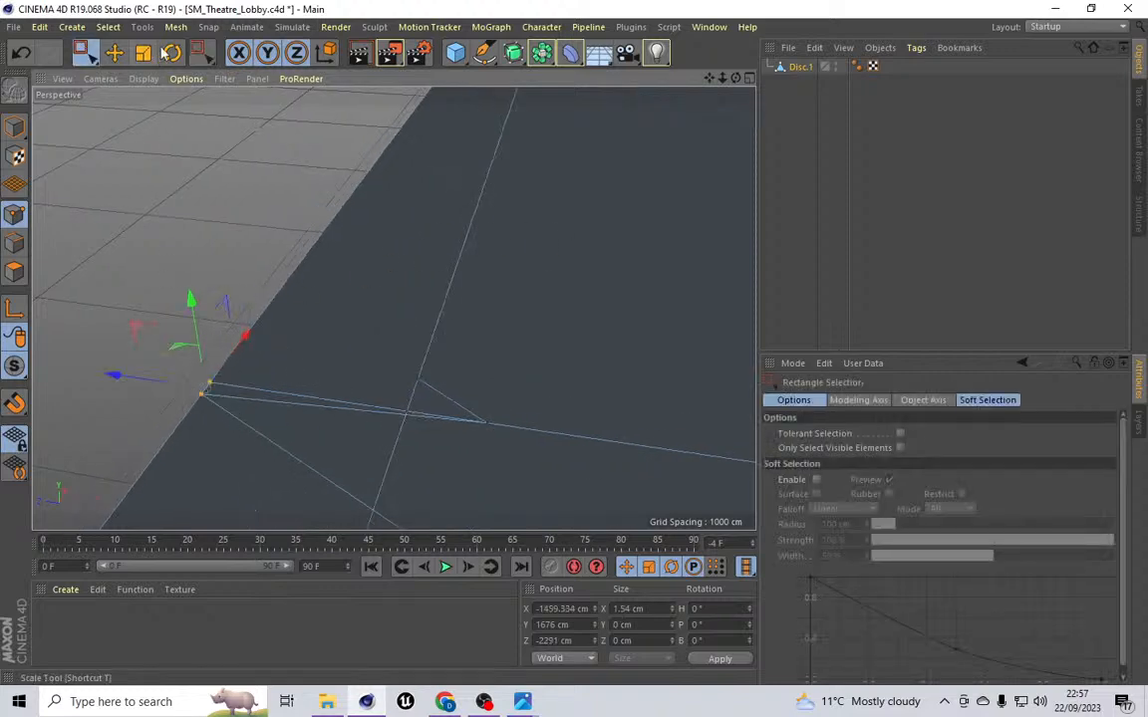
left_click(176, 27)
mouse_move(192, 89)
left_click(268, 231)
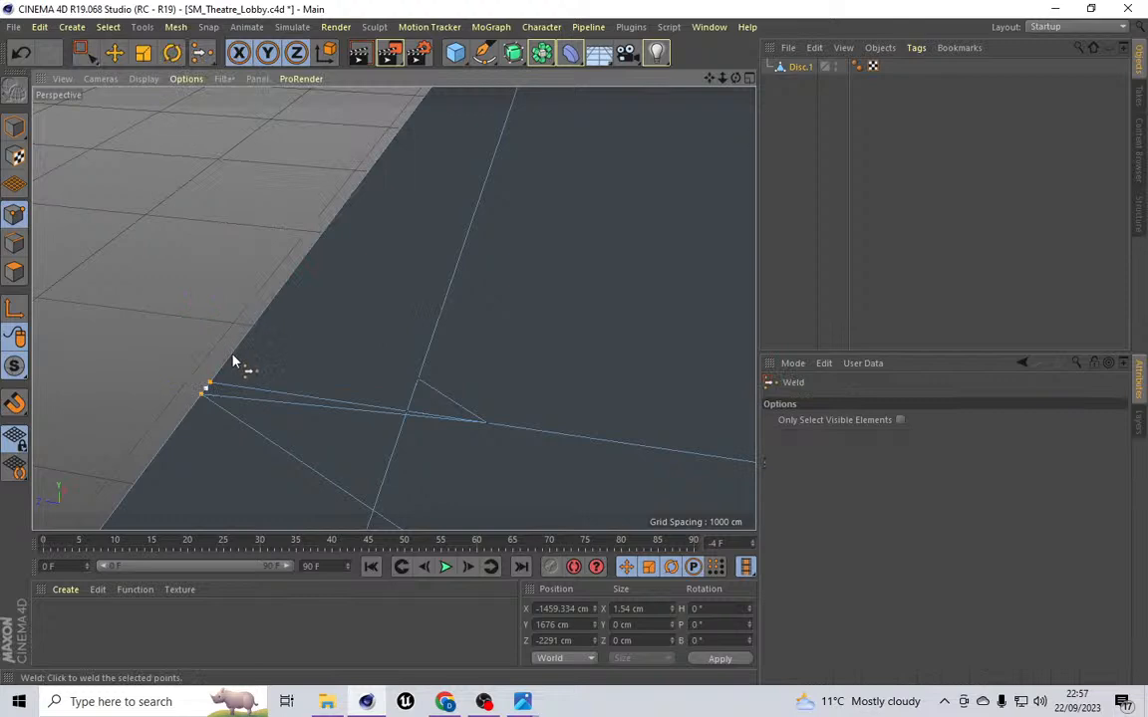
left_click(211, 385)
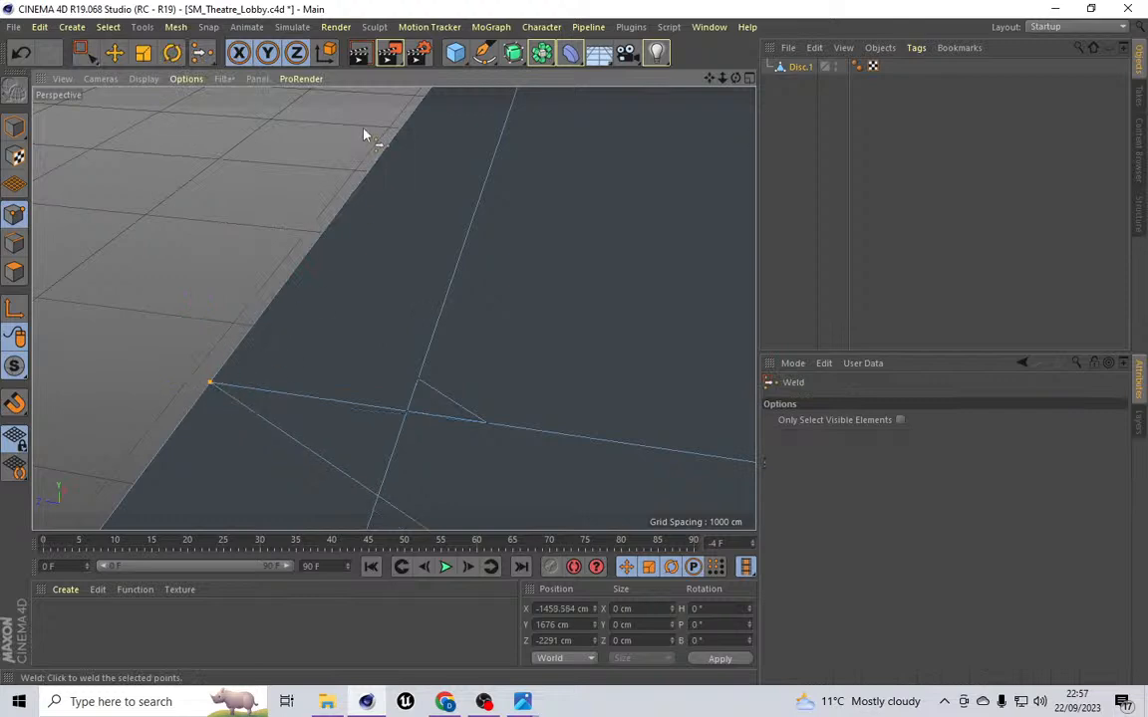
Step: Weld the three points of the small triangle near the side edge into a single point
left_click(81, 52)
left_click_drag(382, 363, 554, 451)
left_click(175, 27)
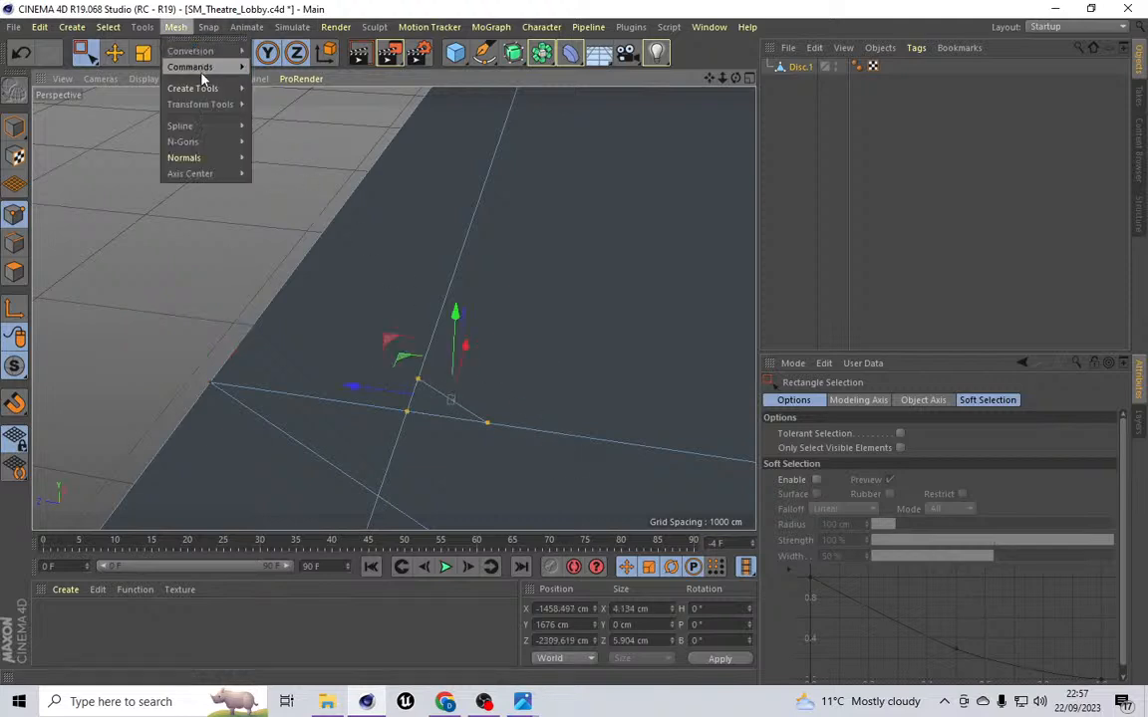
mouse_move(192, 88)
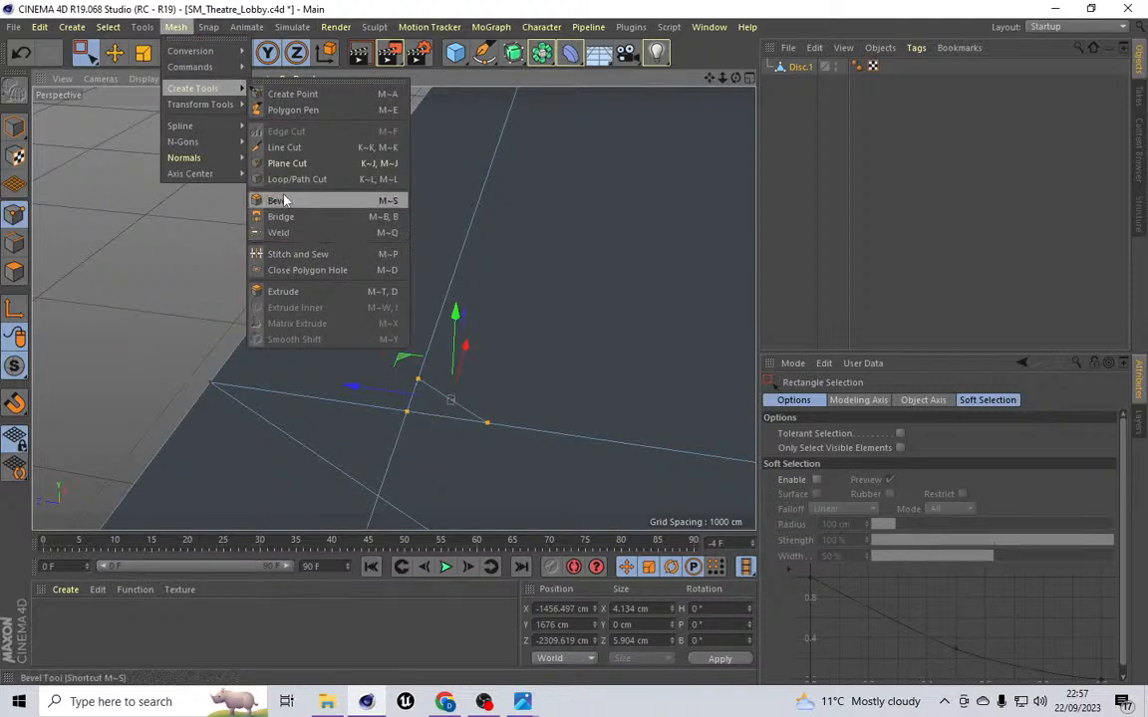
left_click(287, 232)
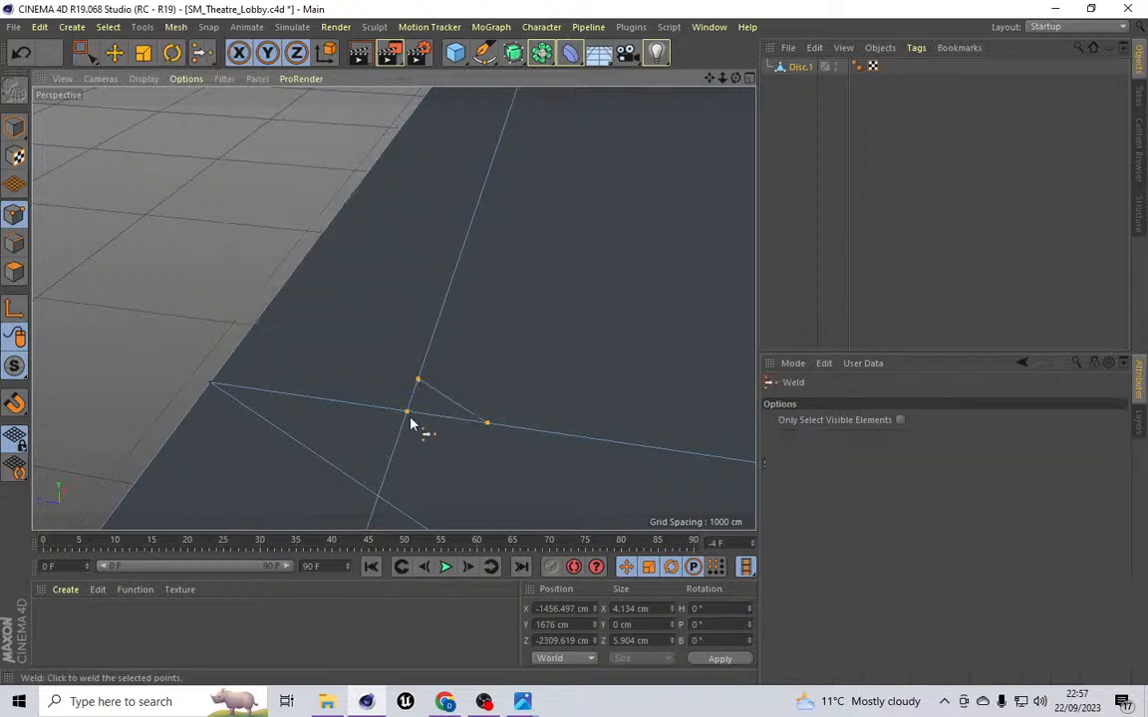
left_click(405, 416)
Step: Weld the stray corner point onto the nearby cut-line intersection on the side strip
scroll(430, 379, "down", 5)
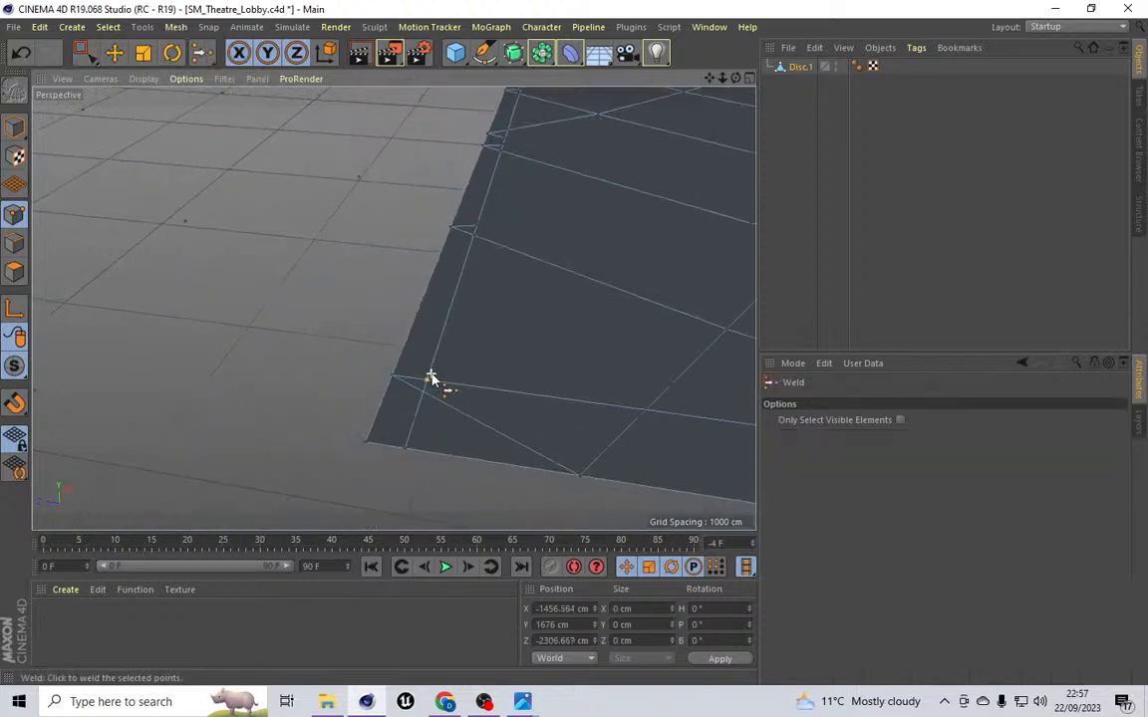
scroll(498, 269, "up", 8)
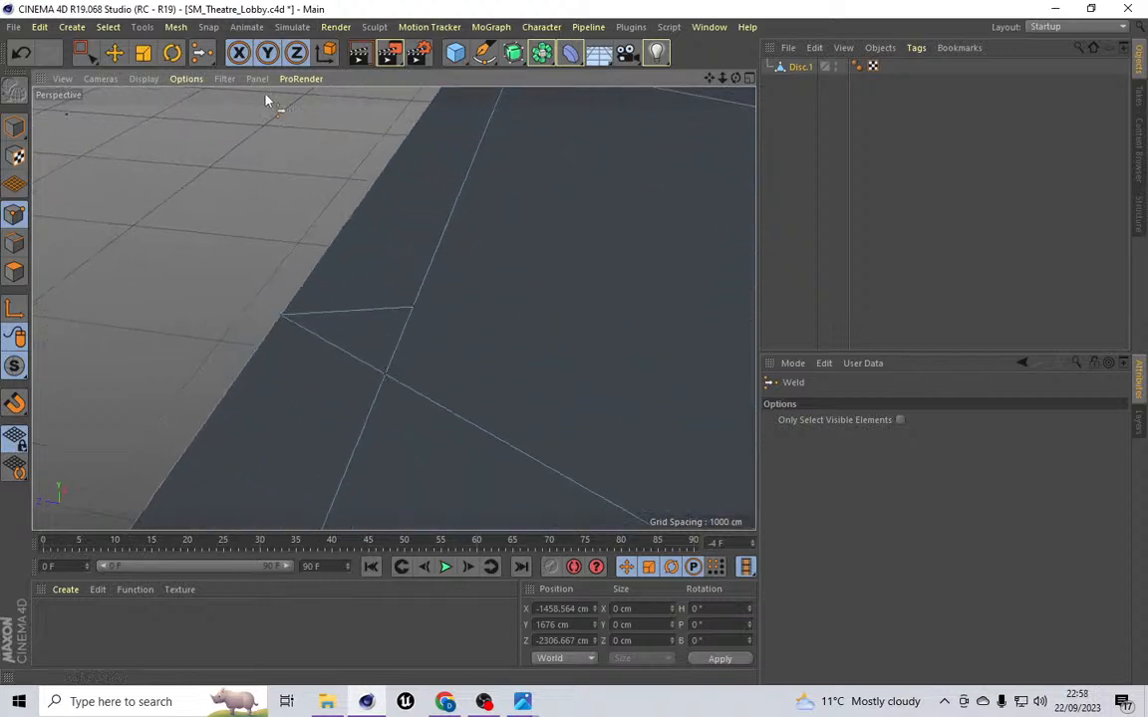
left_click(82, 52)
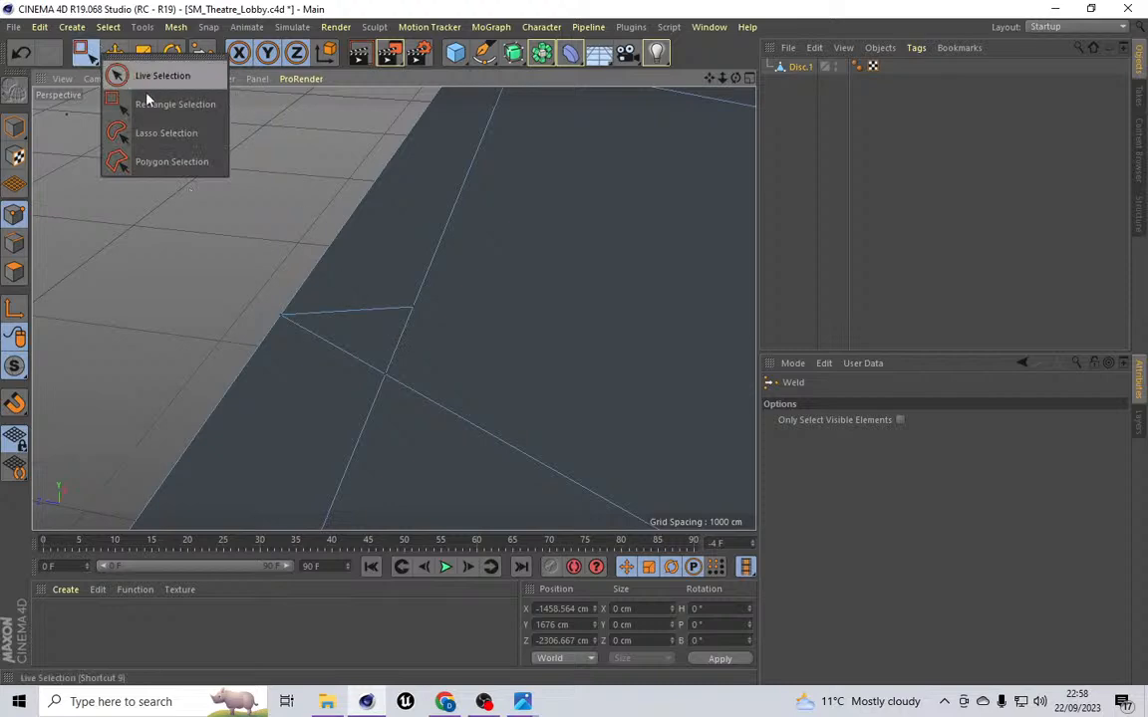
left_click(170, 104)
left_click_drag(352, 267, 449, 431)
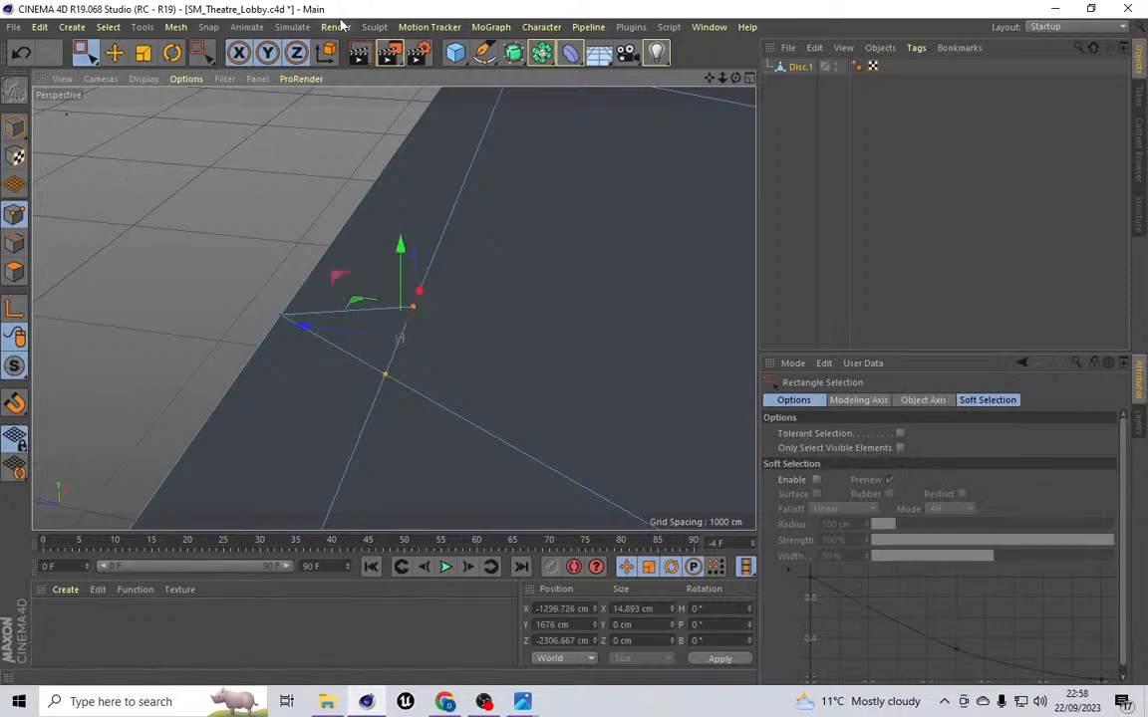
left_click(175, 27)
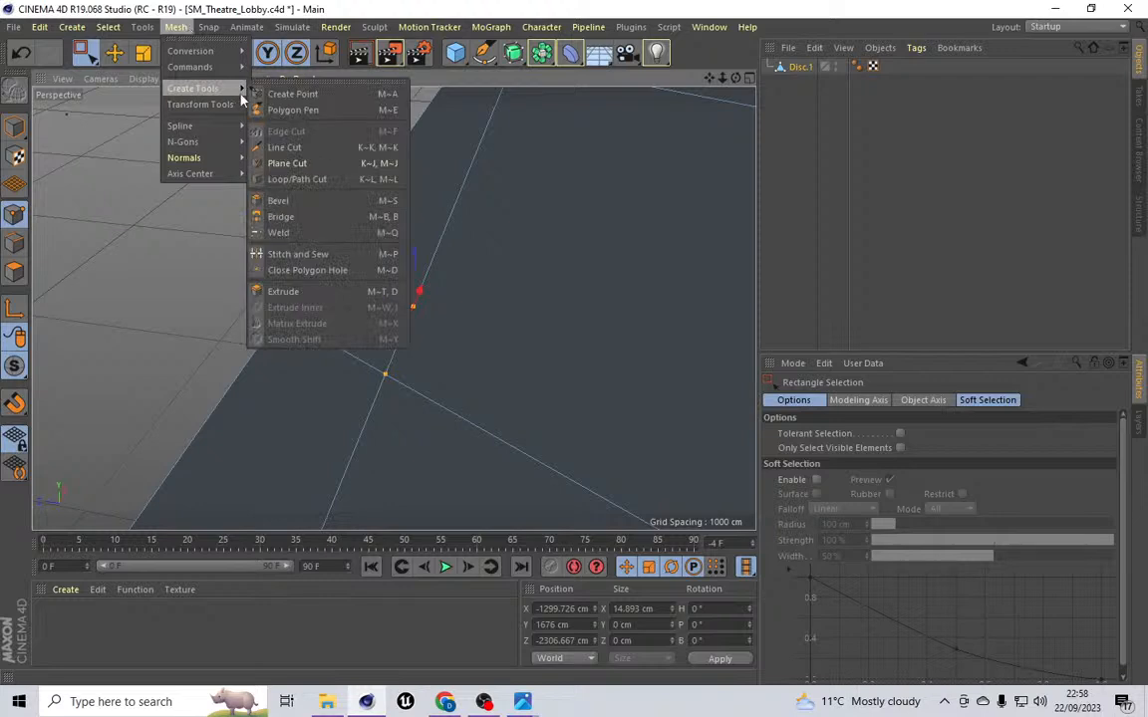
left_click(278, 232)
left_click(388, 375)
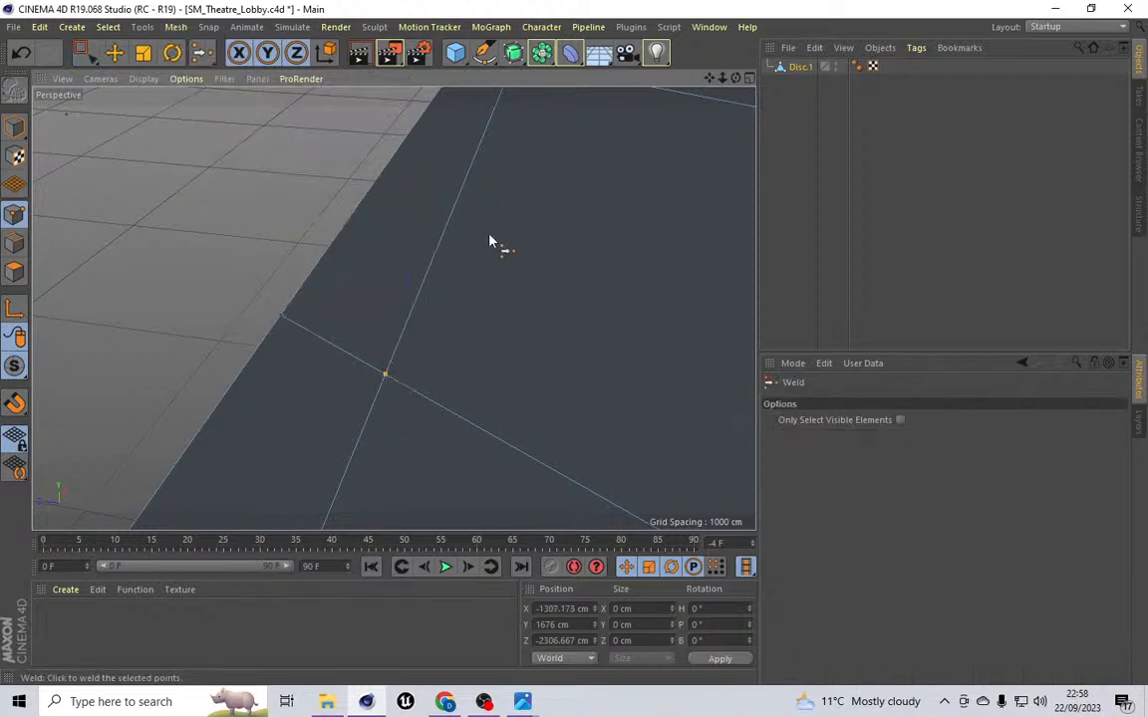
Step: Weld the remaining stray point pair further along the ceiling's side edge
scroll(489, 239, "down", 5)
scroll(393, 308, "up", 5)
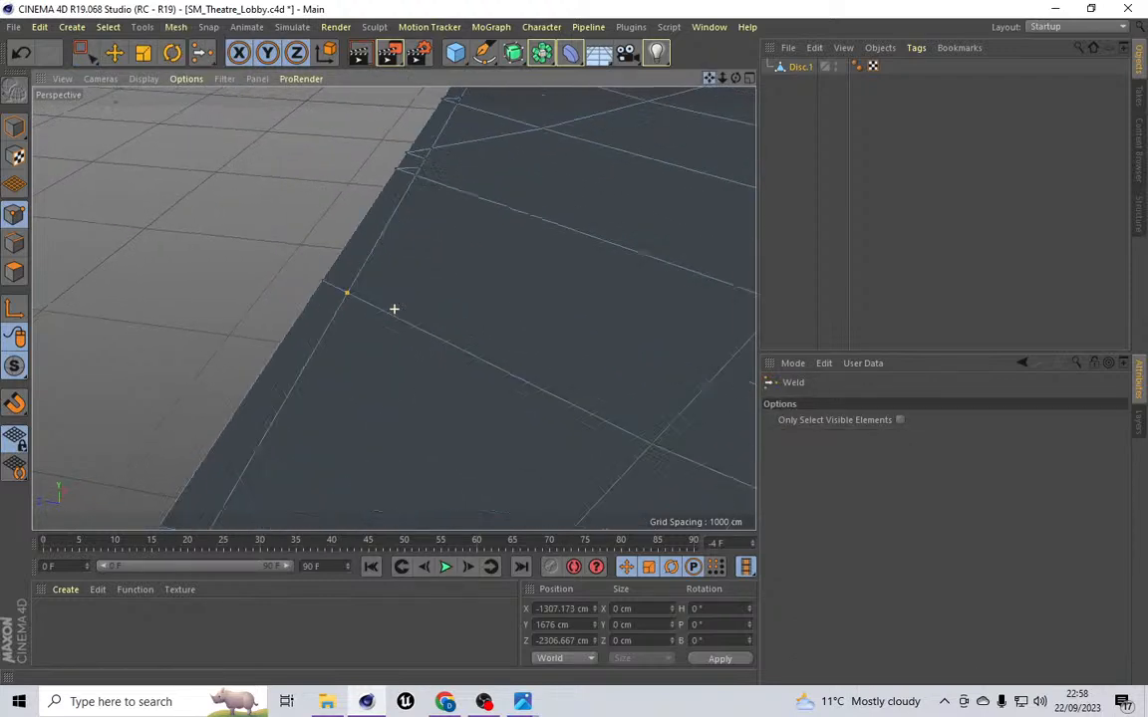
scroll(197, 281, "up", 5)
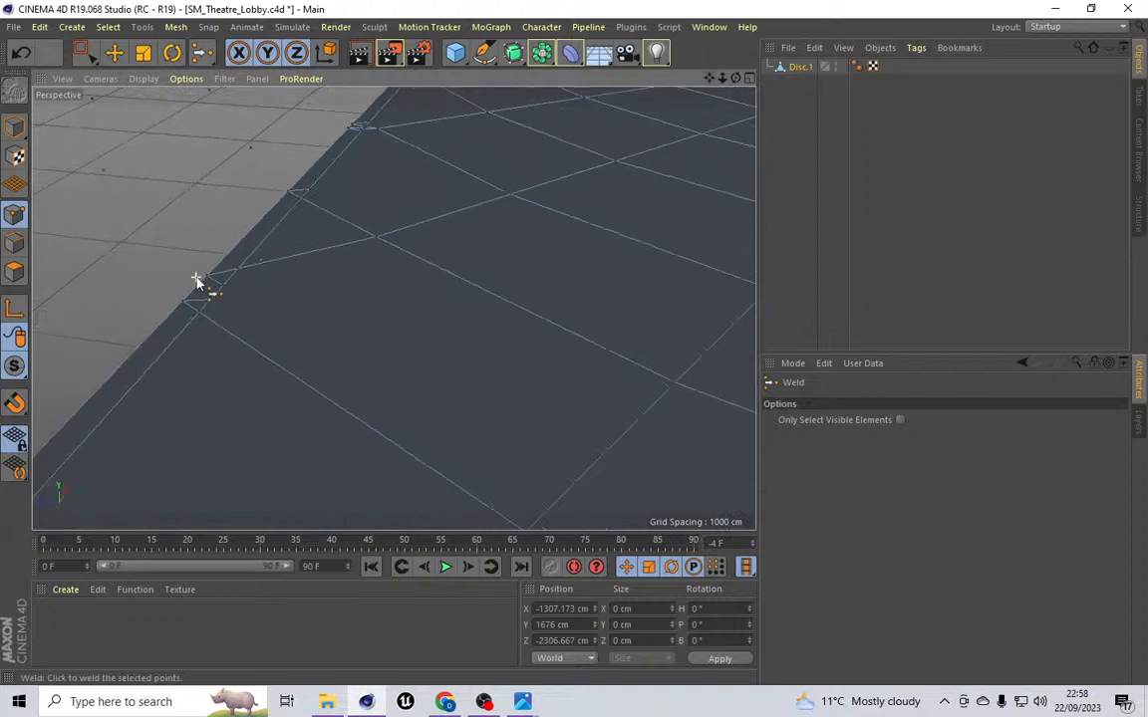
scroll(224, 323, "up", 2)
key("0")
left_click_drag(266, 306, 171, 423)
left_click(176, 27)
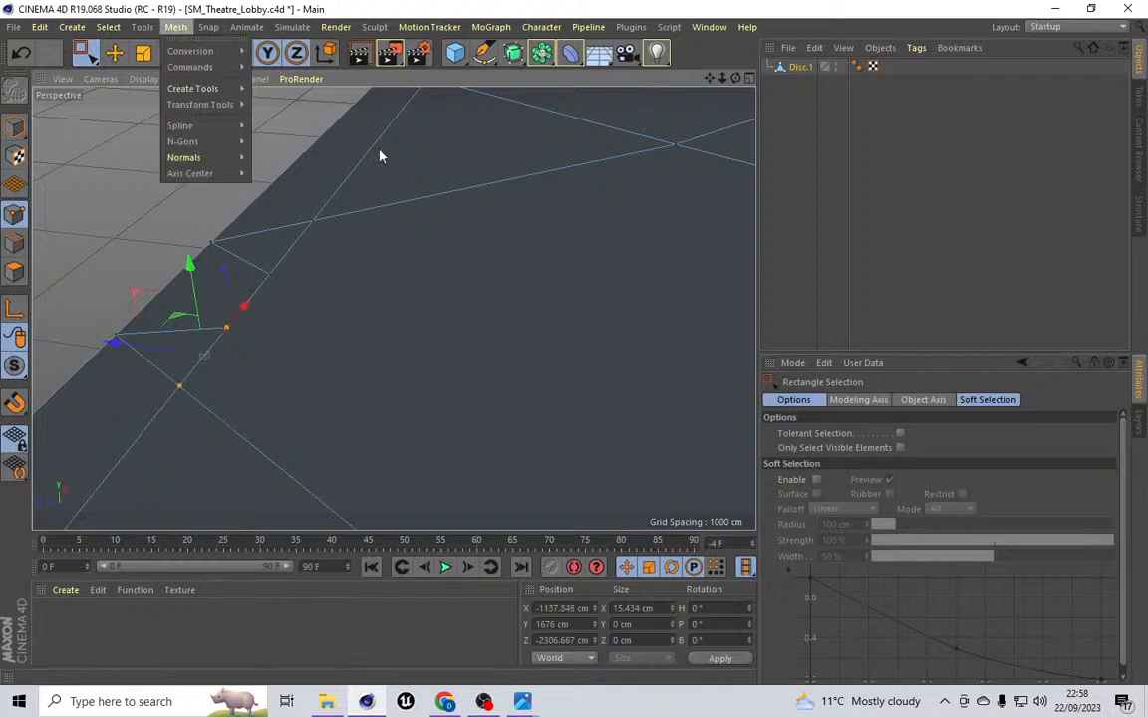
mouse_move(216, 87)
left_click(307, 232)
left_click(180, 387)
scroll(248, 286, "down", 10)
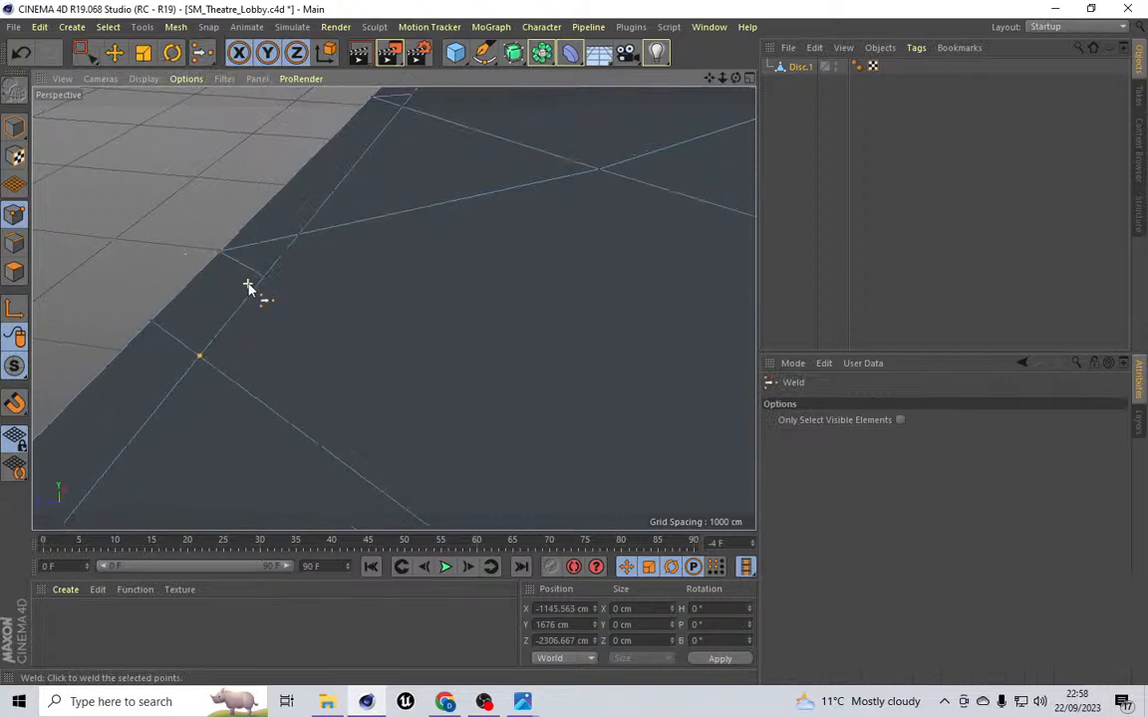
scroll(248, 286, "down", 6)
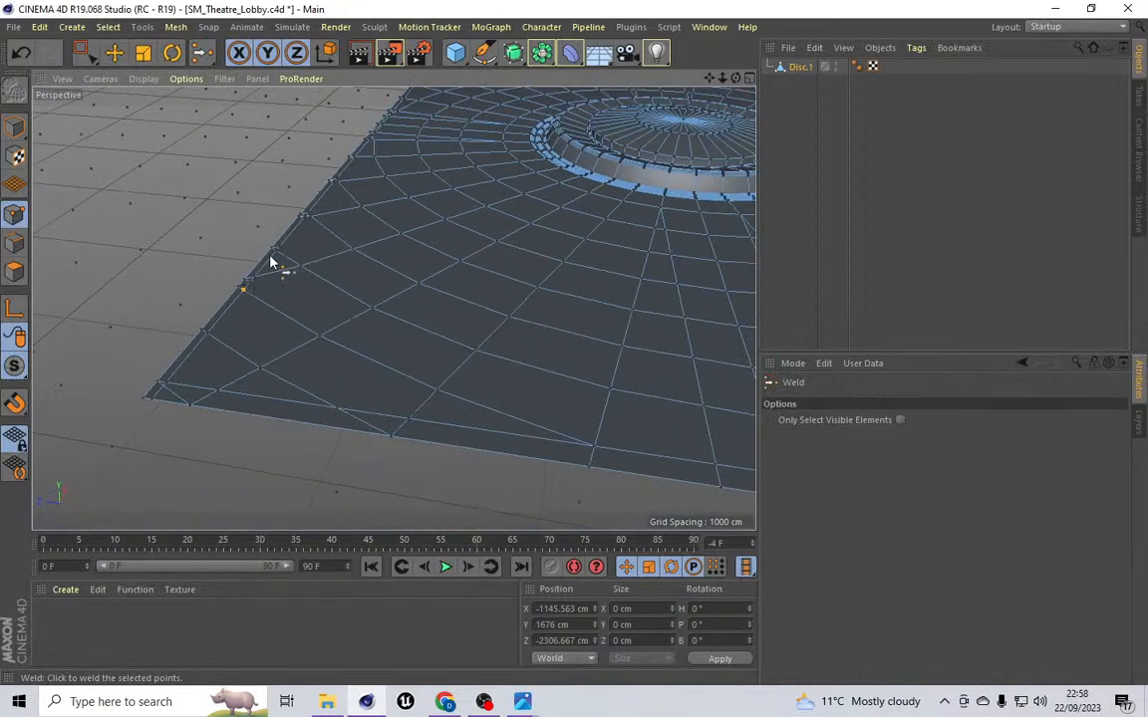
left_click_drag(709, 79, 394, 309)
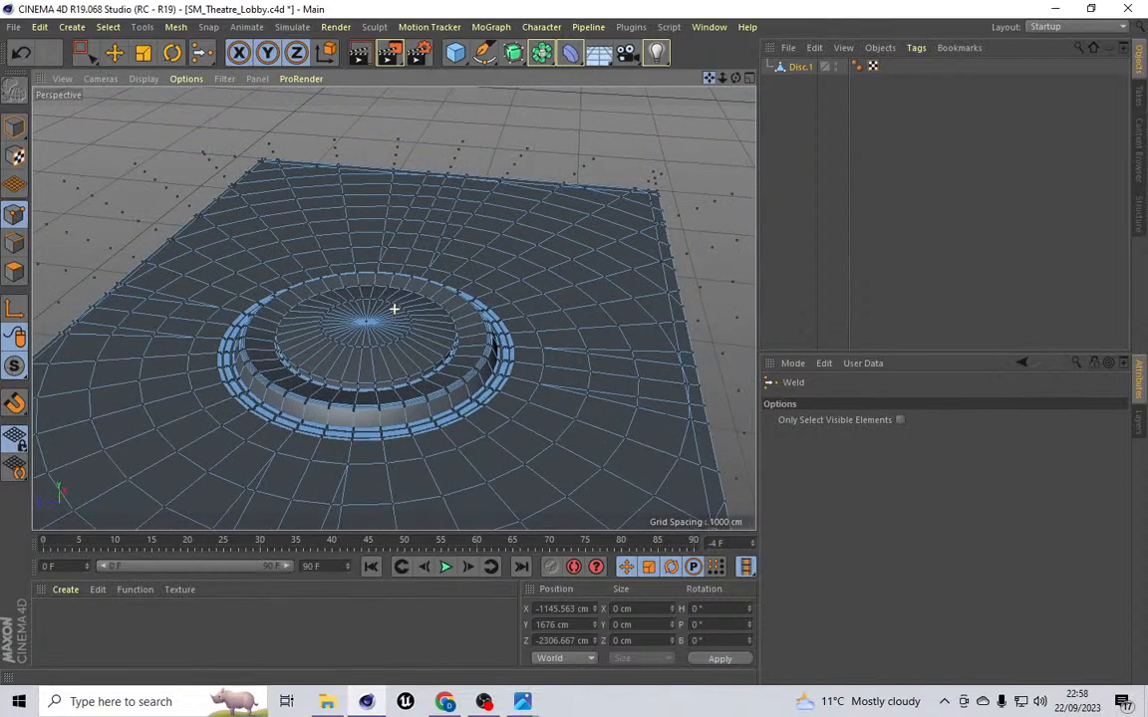
Step: Turn off MagicSolo so the whole lobby scene is shown again
mouse_move(394, 309)
left_mouse_down()
mouse_move(709, 83)
mouse_move(393, 308)
left_mouse_up()
left_click(631, 27)
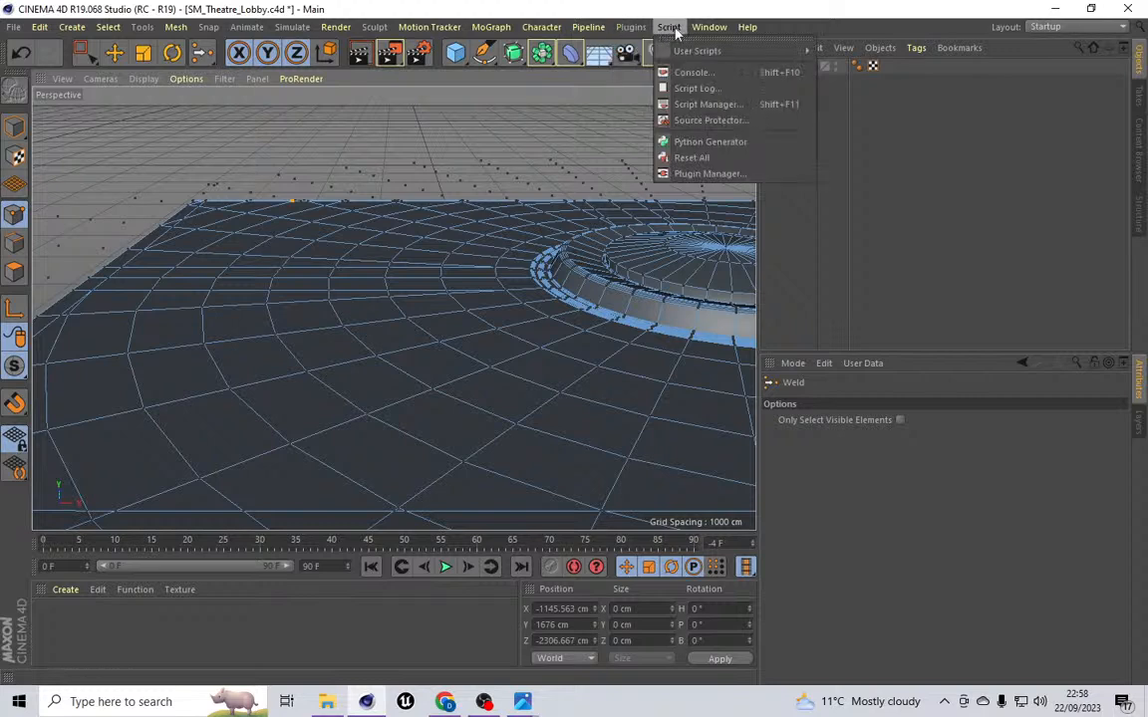
mouse_move(724, 31)
mouse_move(630, 27)
left_click(657, 89)
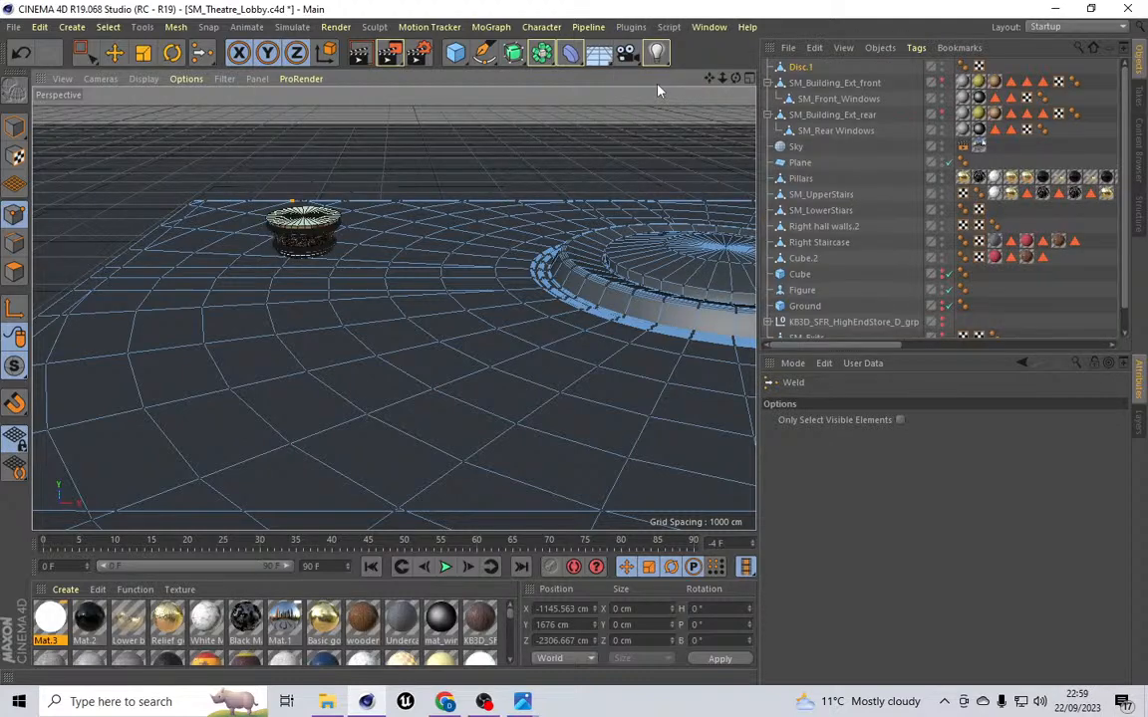
Step: Isolate the Pillars object with MagicSolo
left_click_drag(710, 79, 395, 309)
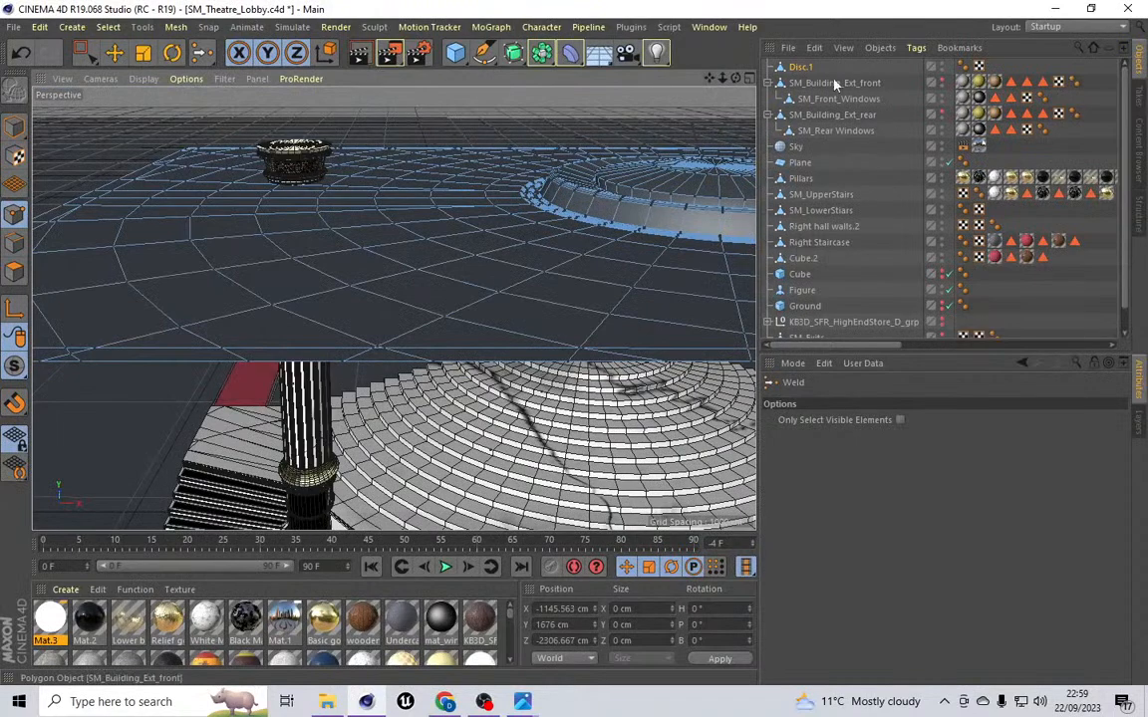
left_click(800, 178)
left_click(588, 26)
mouse_move(630, 27)
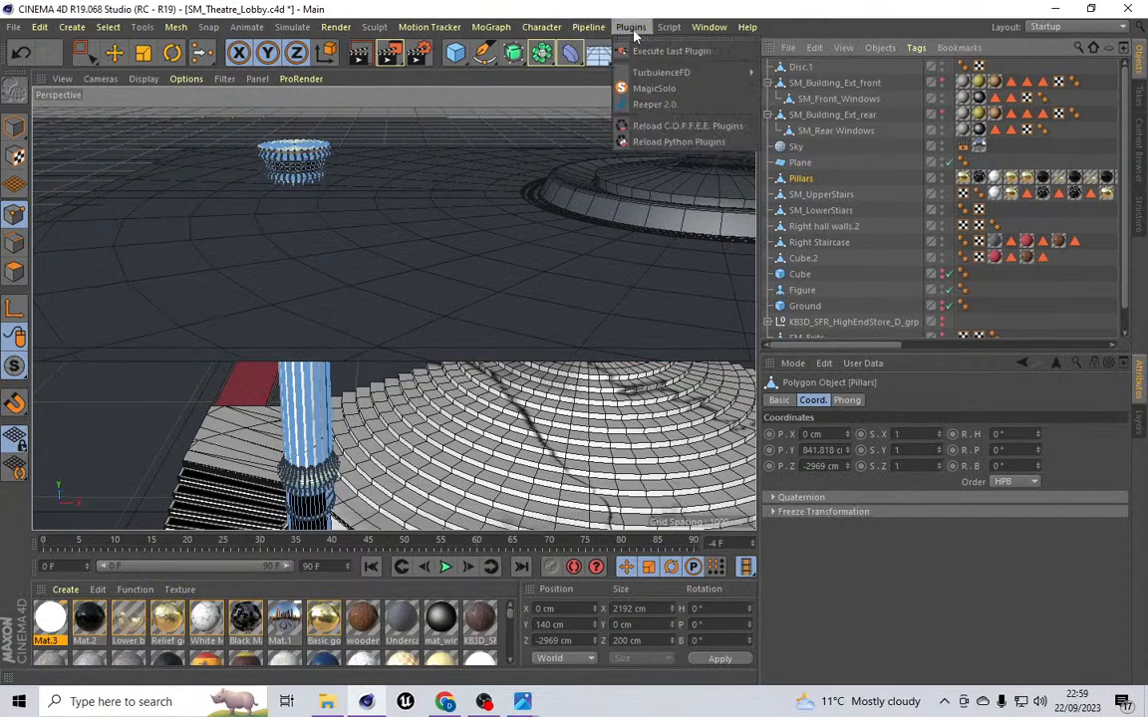
left_click(647, 85)
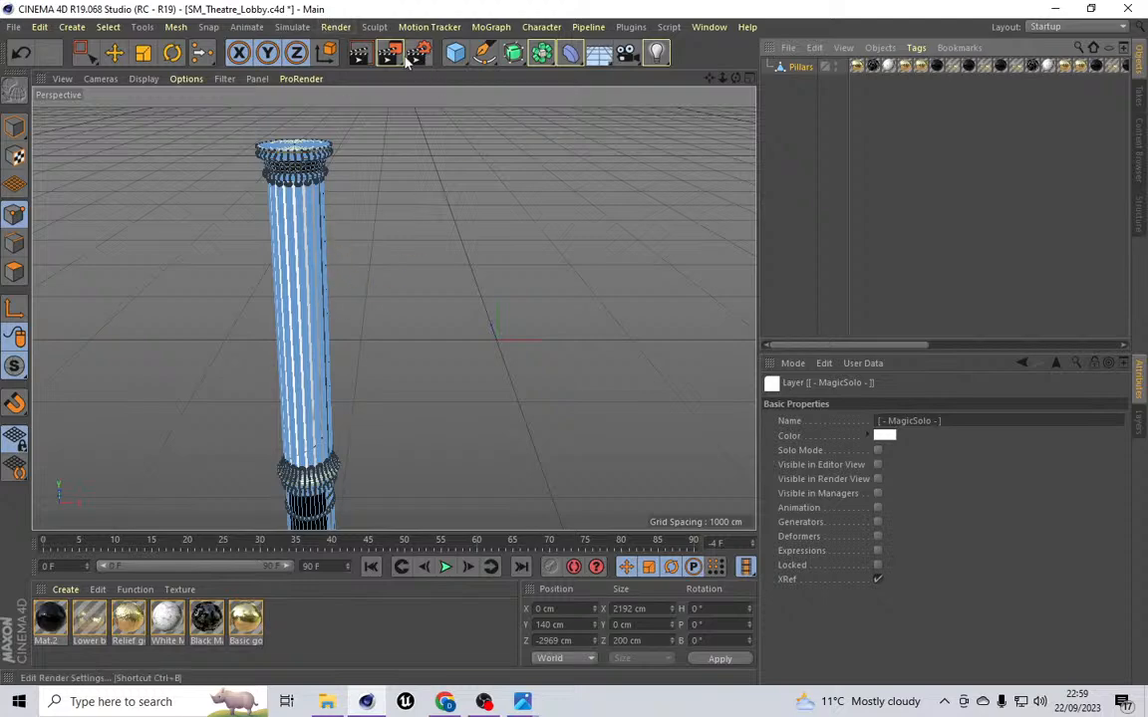
Step: Switch the renderer from Standard to Physical in the render settings
left_click(339, 26)
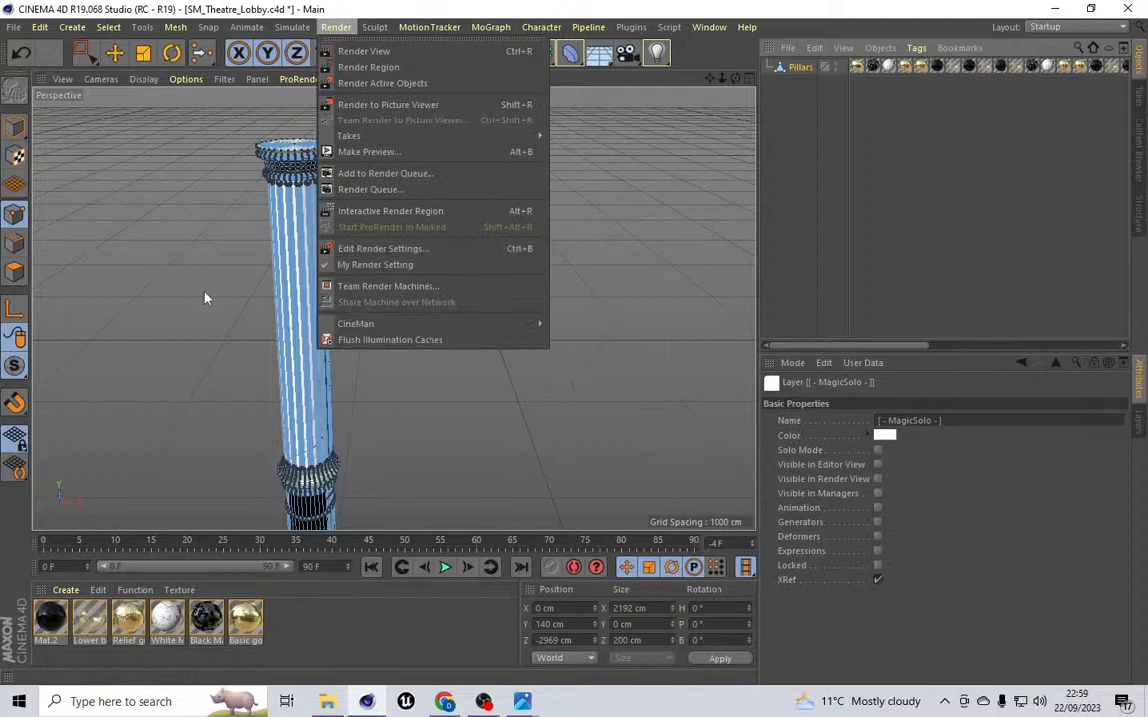
left_click(342, 249)
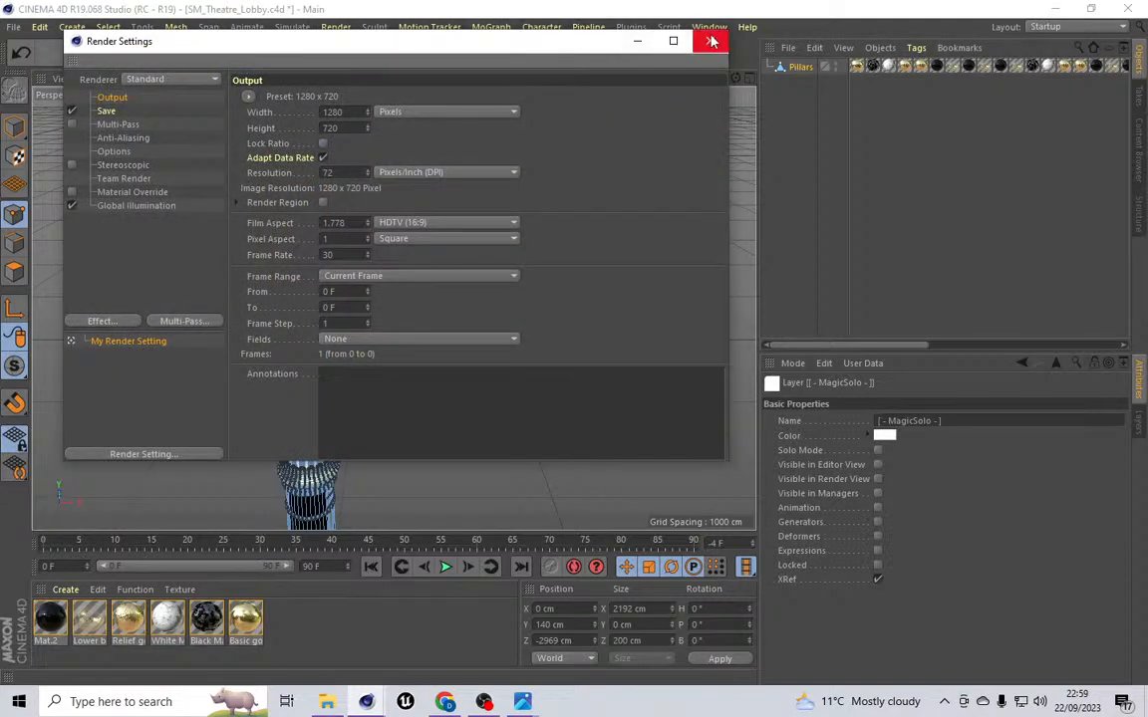
left_click(200, 79)
left_click(160, 101)
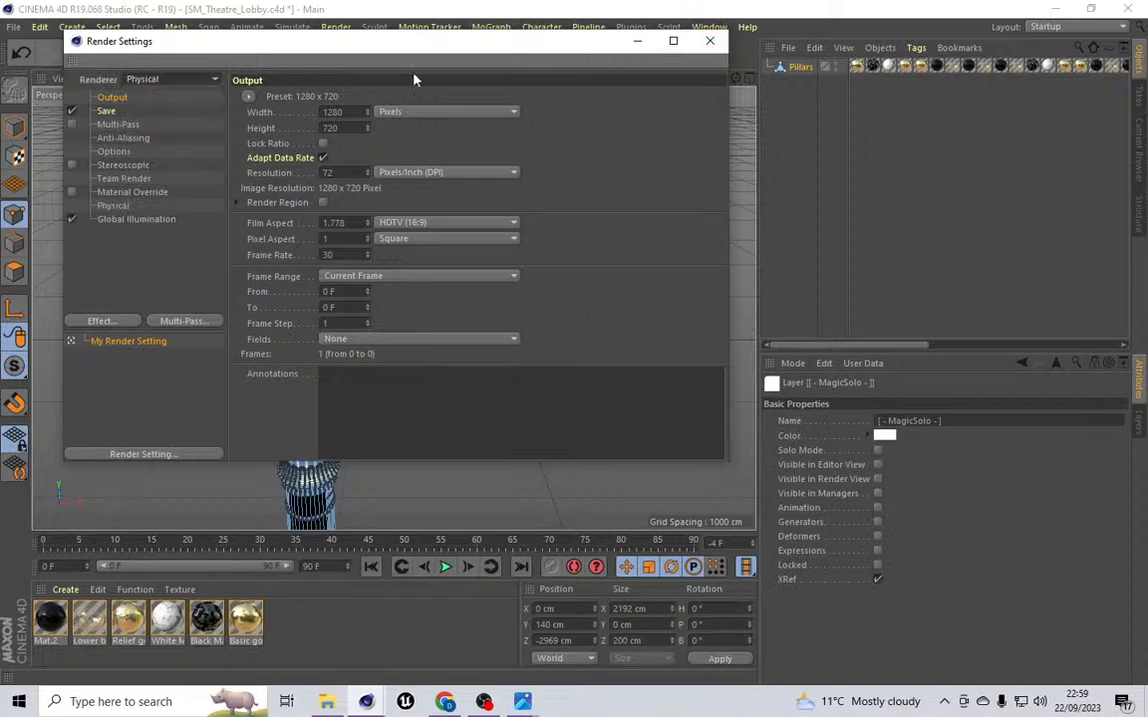
left_click(709, 41)
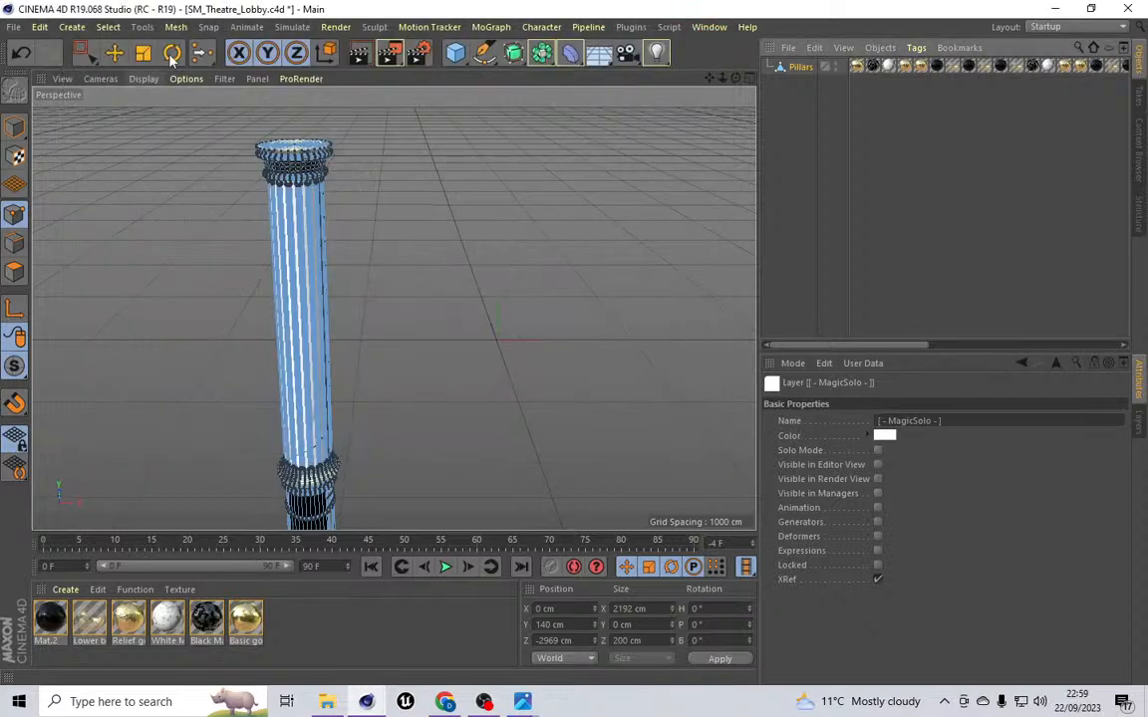
Step: Add a Sky object to the scene
left_click(72, 27)
mouse_move(99, 142)
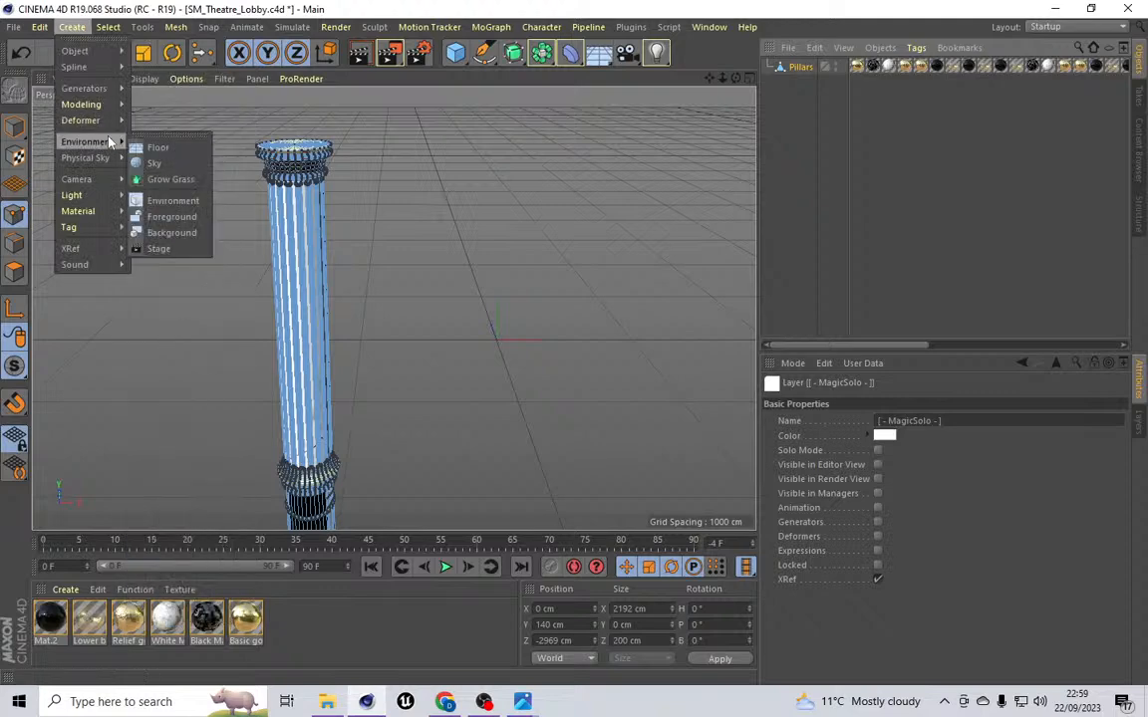
left_click(154, 163)
Step: Create a new material and enable its Luminance channel
left_click(65, 589)
left_click(100, 453)
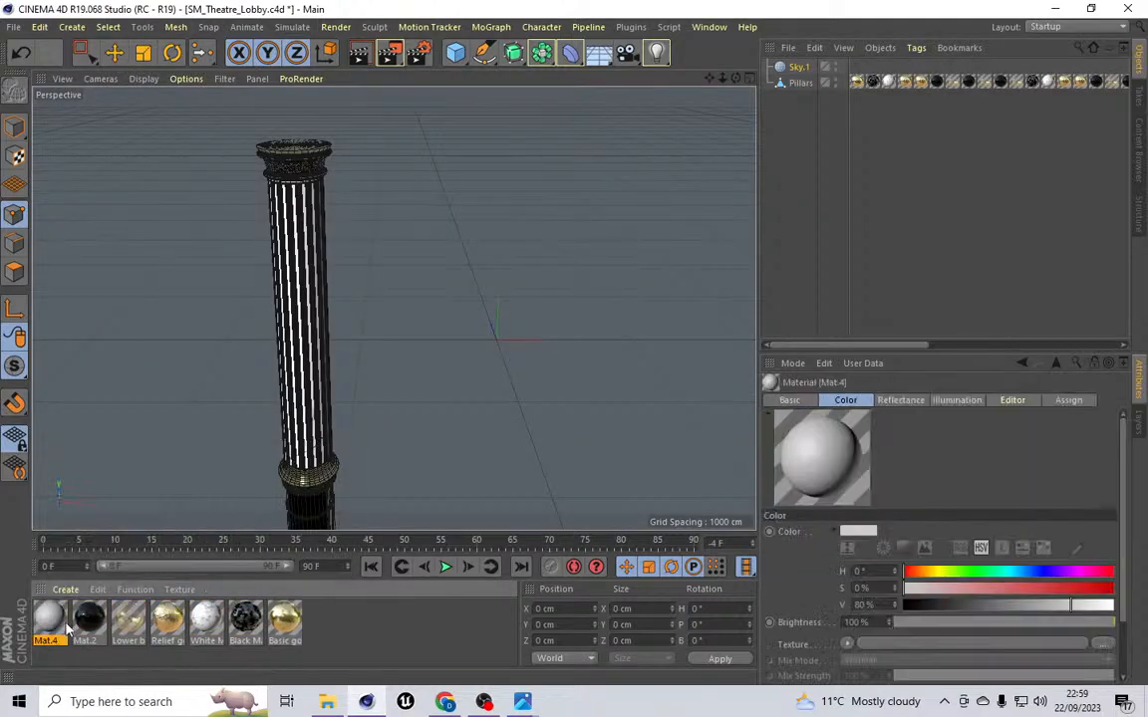
double_click(52, 617)
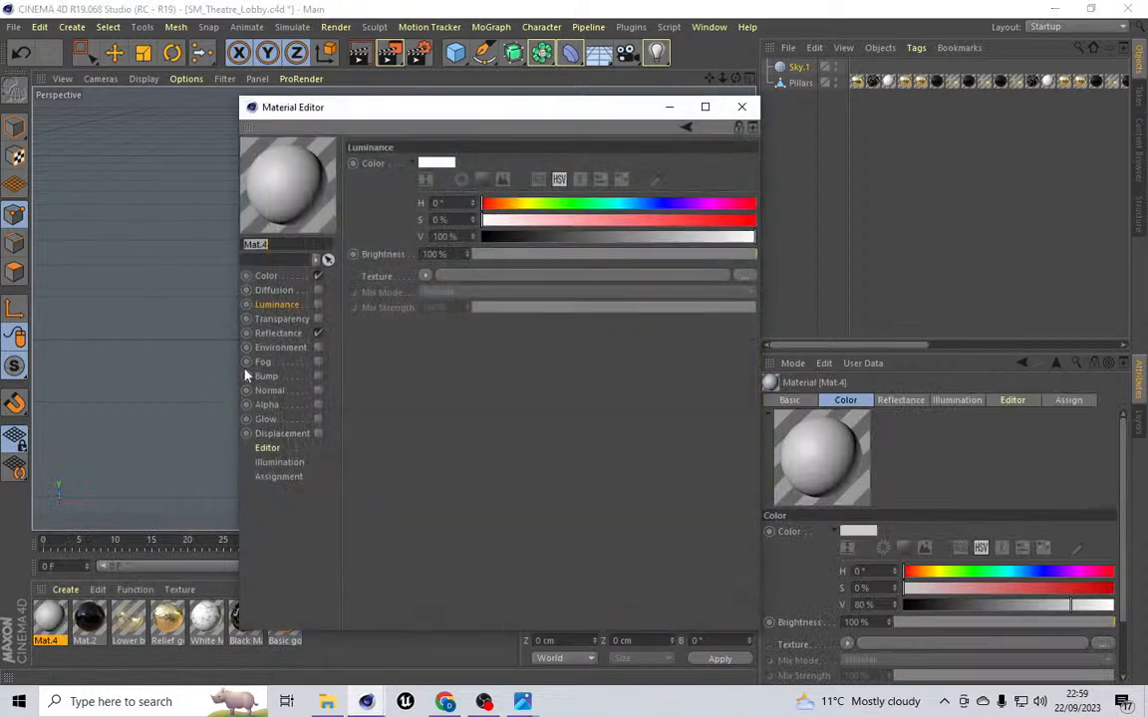
left_click(318, 305)
left_click(425, 276)
left_click(463, 320)
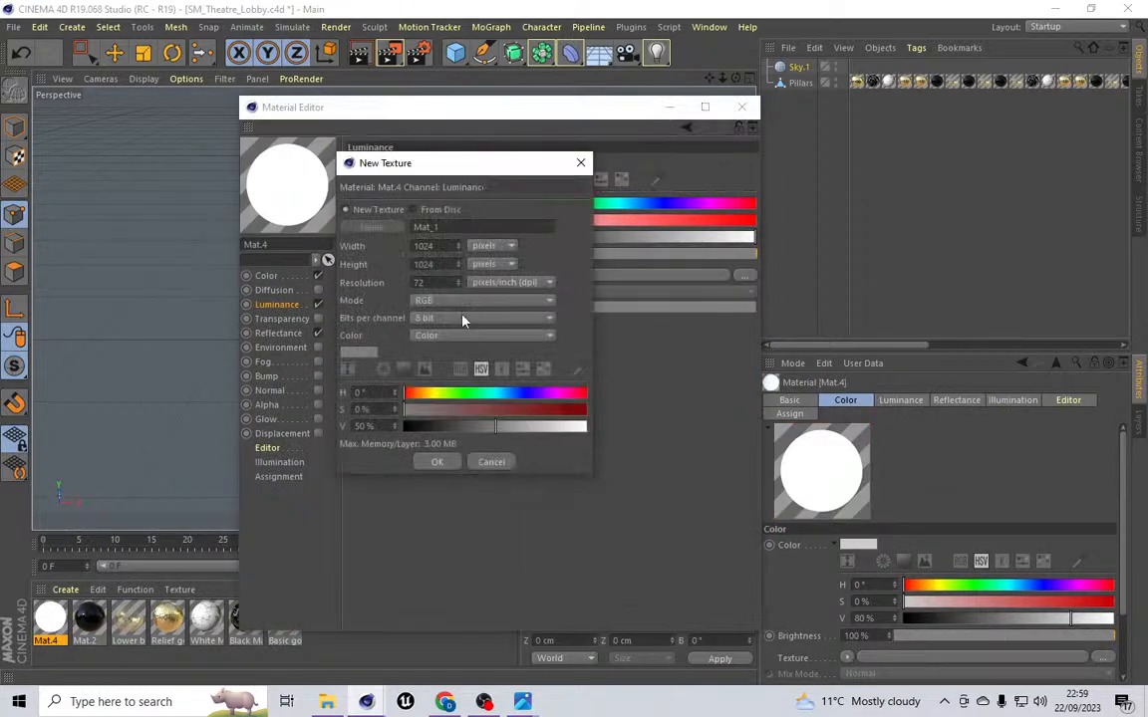
left_click(491, 464)
left_click(425, 276)
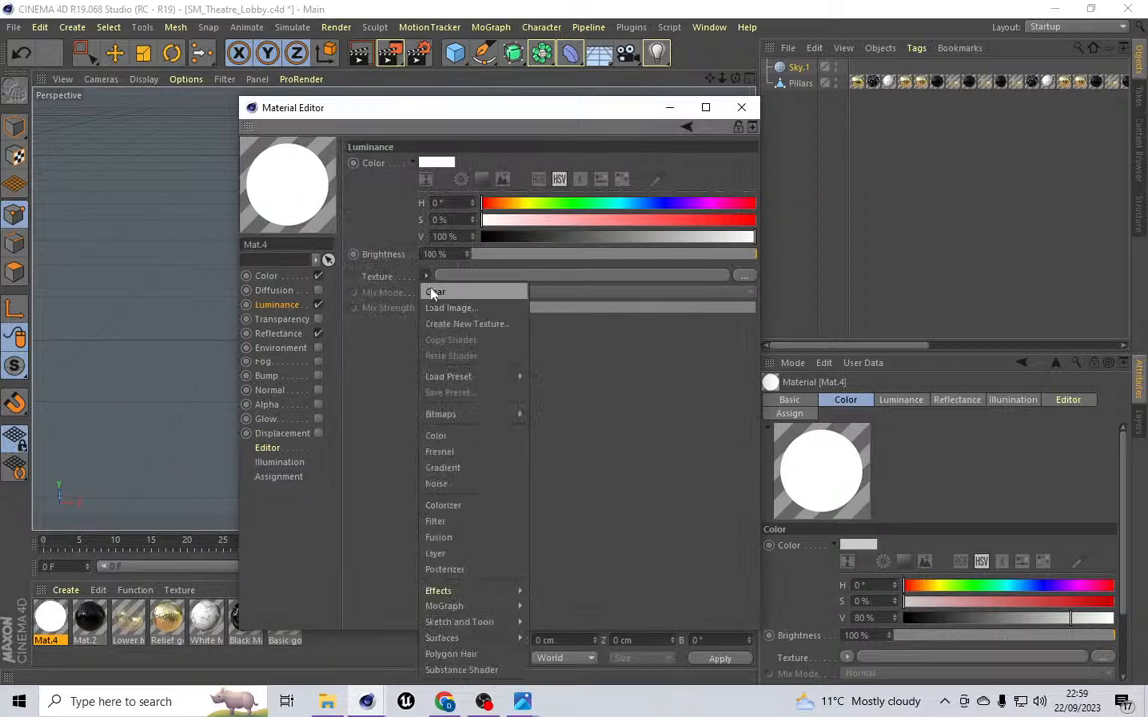
left_click(742, 119)
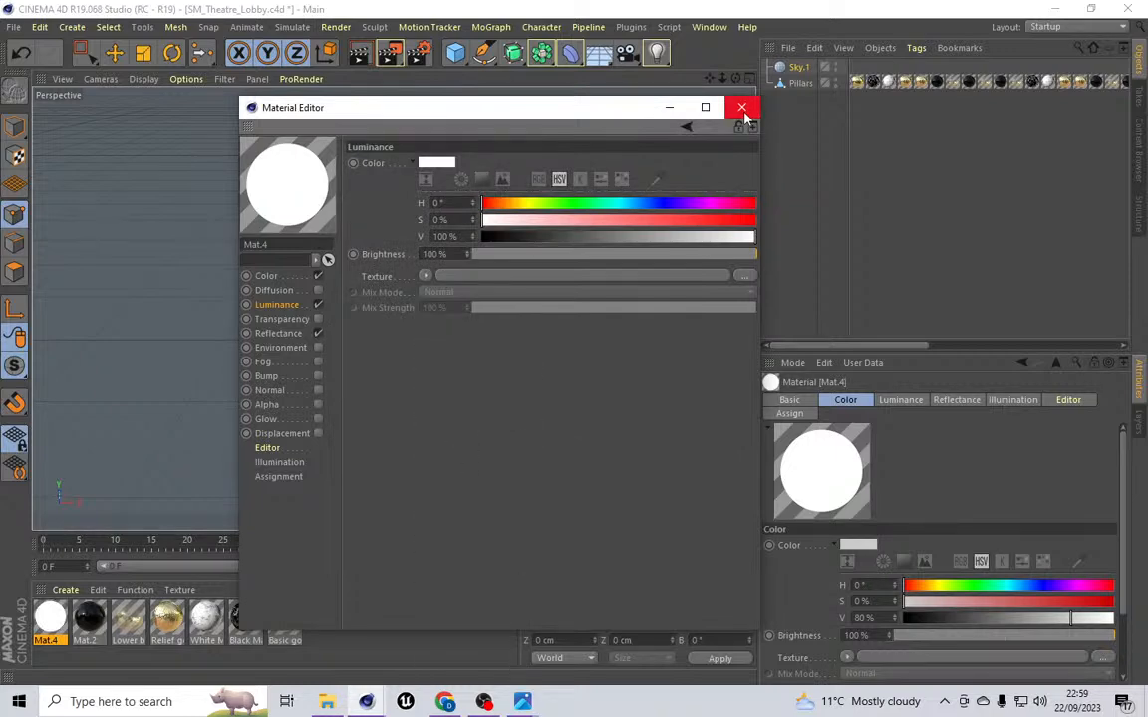
left_click(742, 107)
Step: Exit MagicSolo and delete the new material
left_click(638, 28)
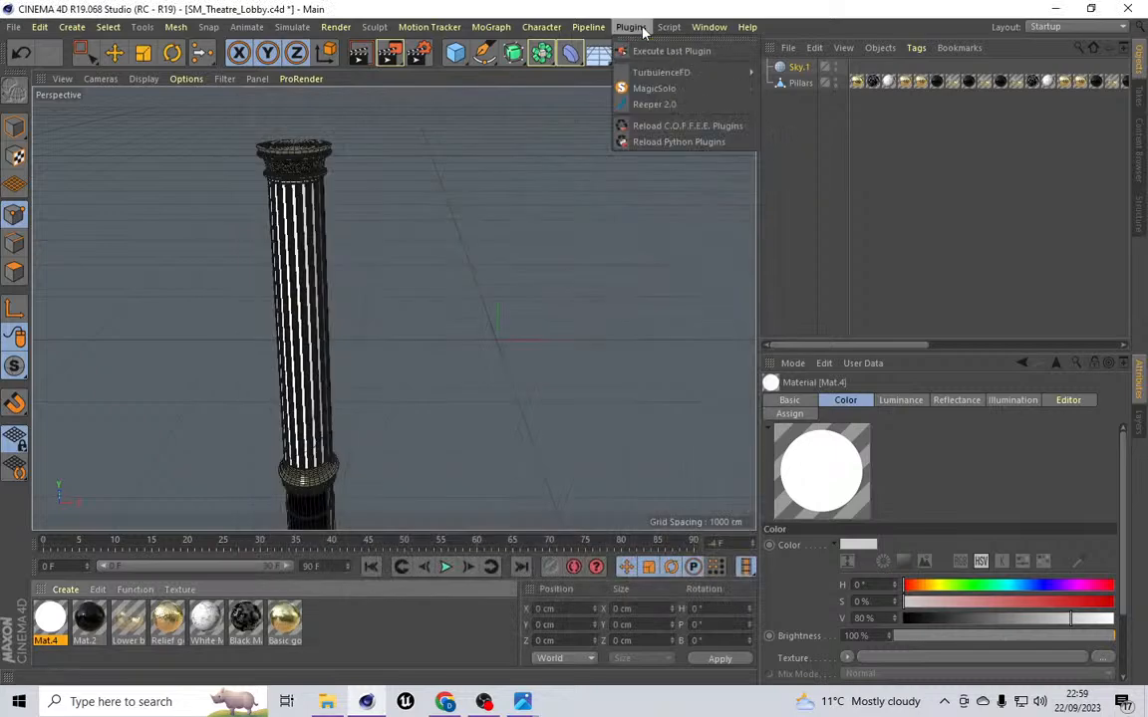
left_click(653, 88)
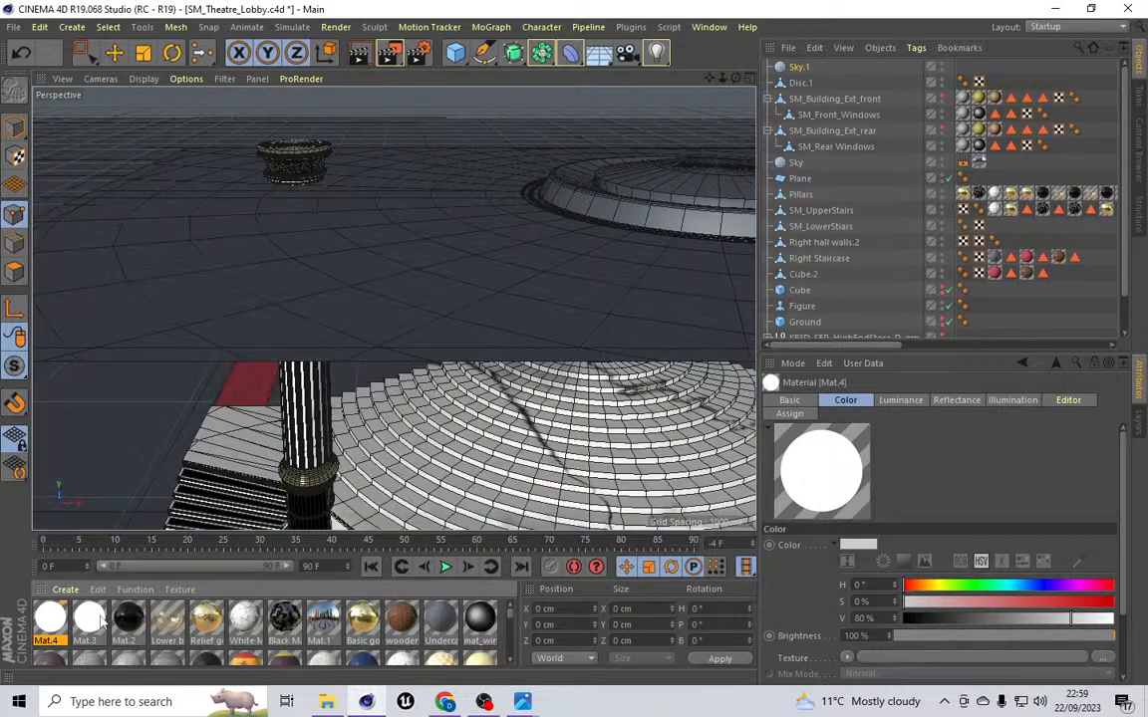
key("Delete")
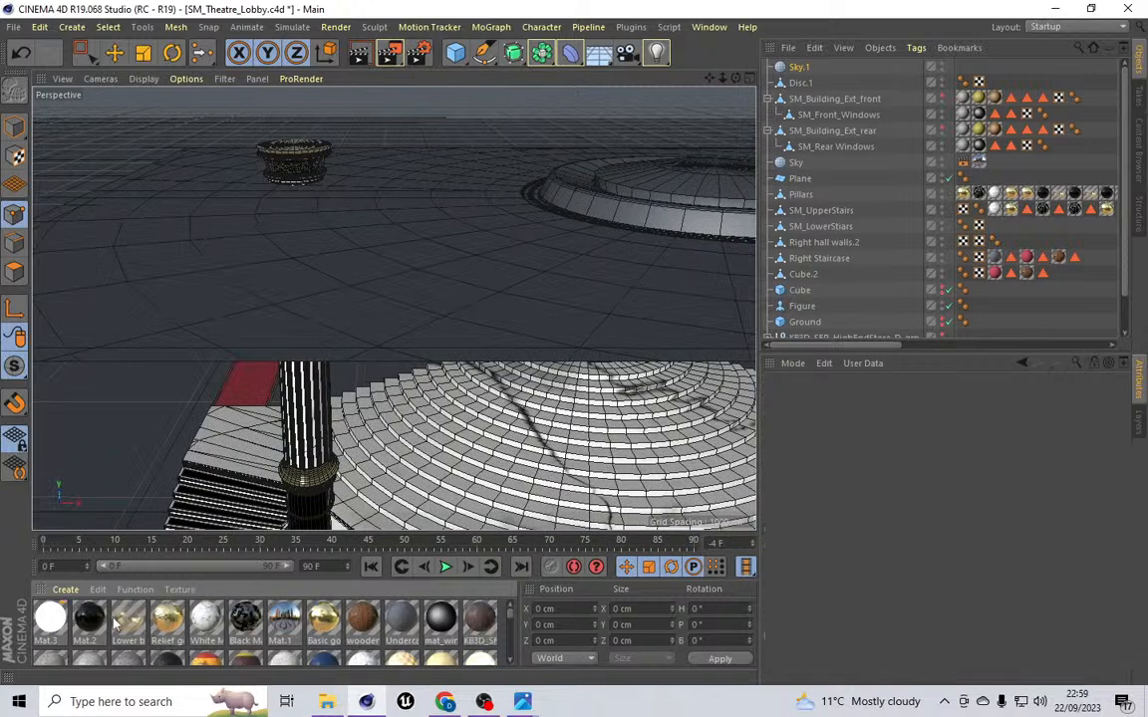
Step: Apply the Mat.1 material to the new sky object, then delete that sky object
left_click_drag(286, 623, 799, 67)
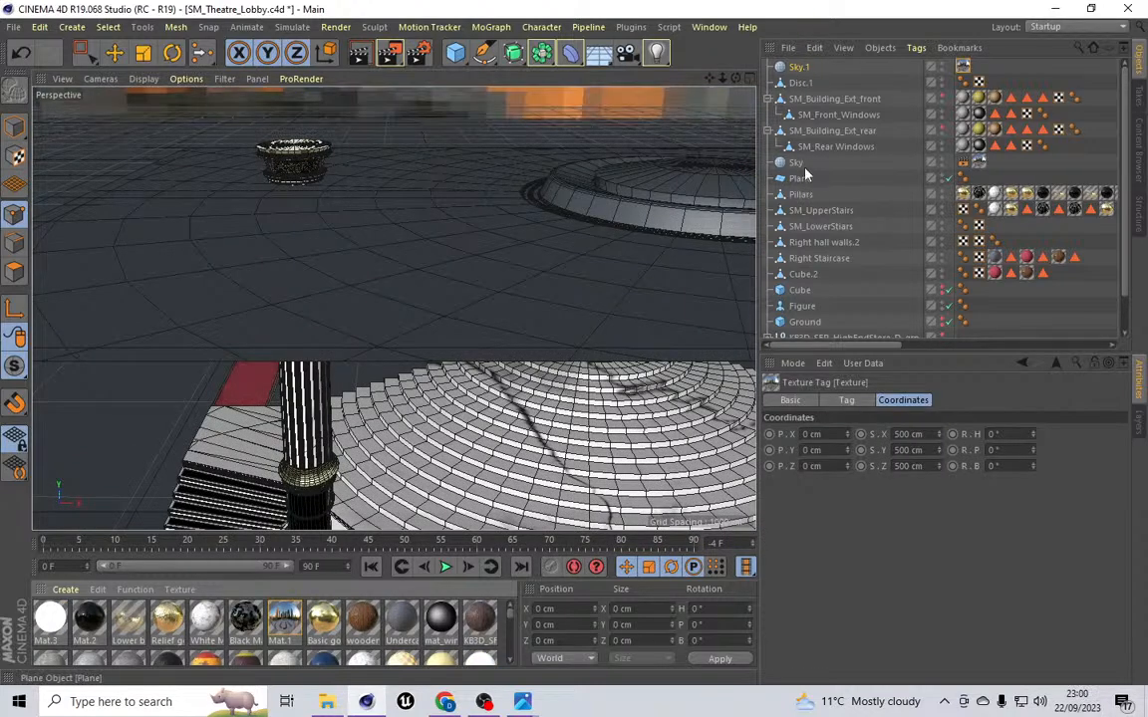
left_click(795, 68)
key("Delete")
Step: Select the Sky and Pillars objects together and isolate them with MagicSolo
left_click_drag(798, 152, 809, 171)
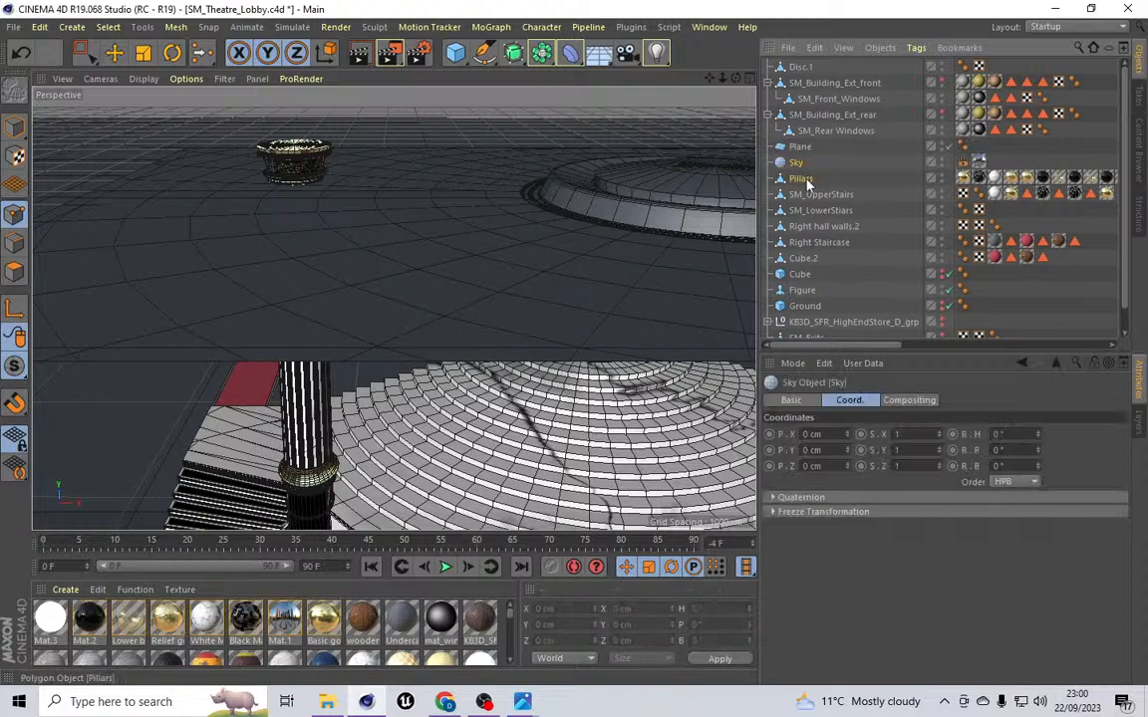
left_click(802, 178, "ctrl")
left_click(630, 26)
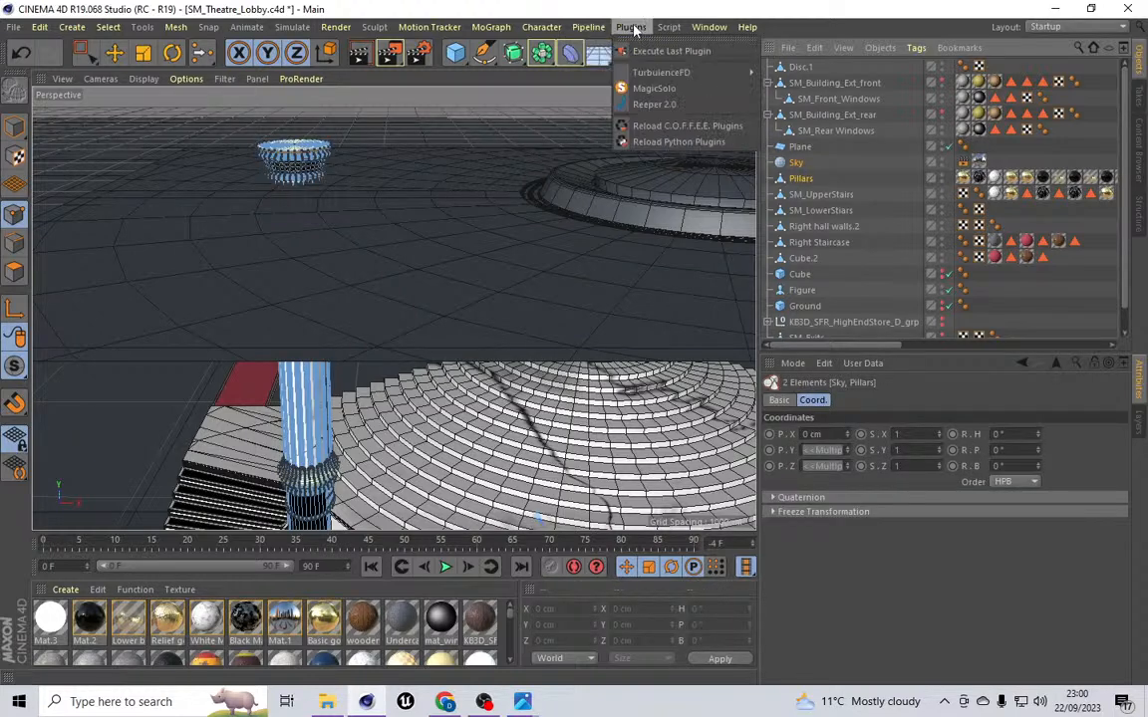
left_click(653, 89)
Step: Render the active viewport to preview the pillar
left_click(336, 27)
left_click(359, 51)
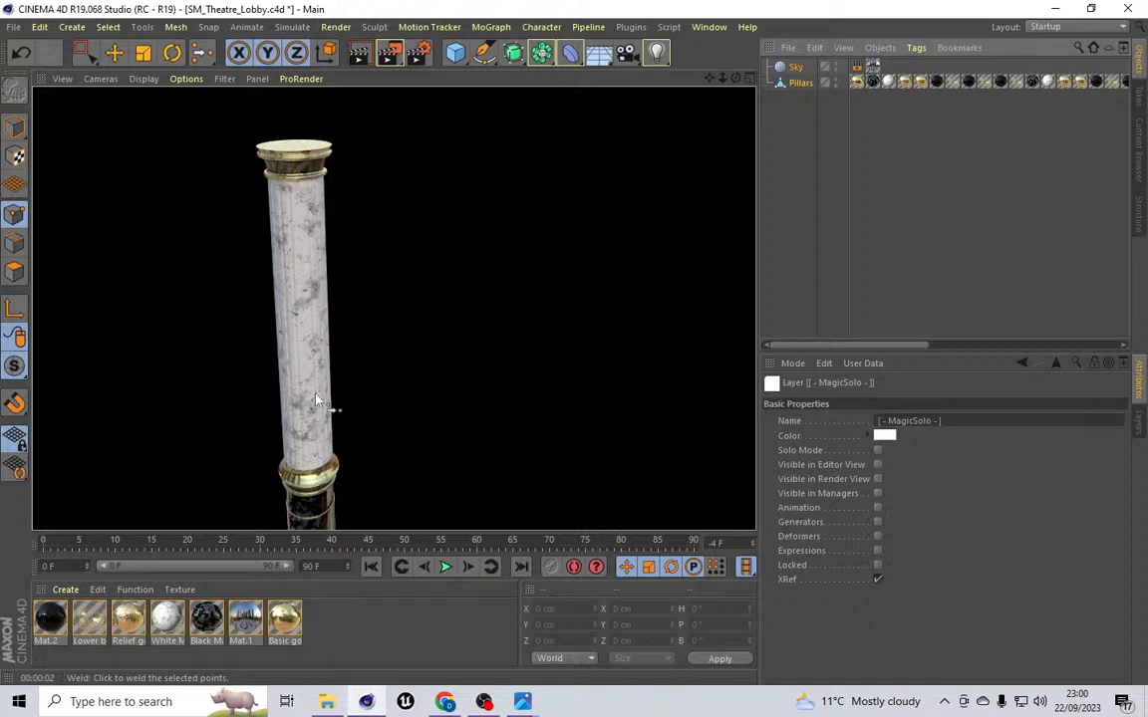
Step: Open the art deco theatre lobby reference image to compare with the pillar, then close it
left_click_drag(711, 78, 710, 2)
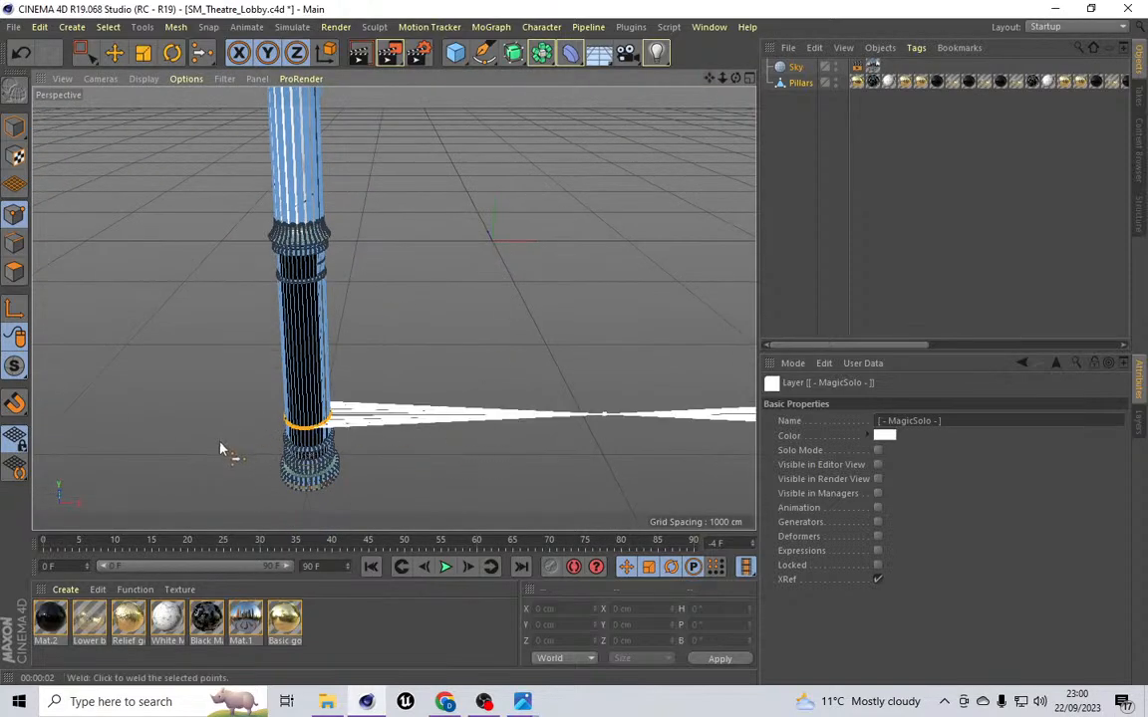
left_click(15, 127)
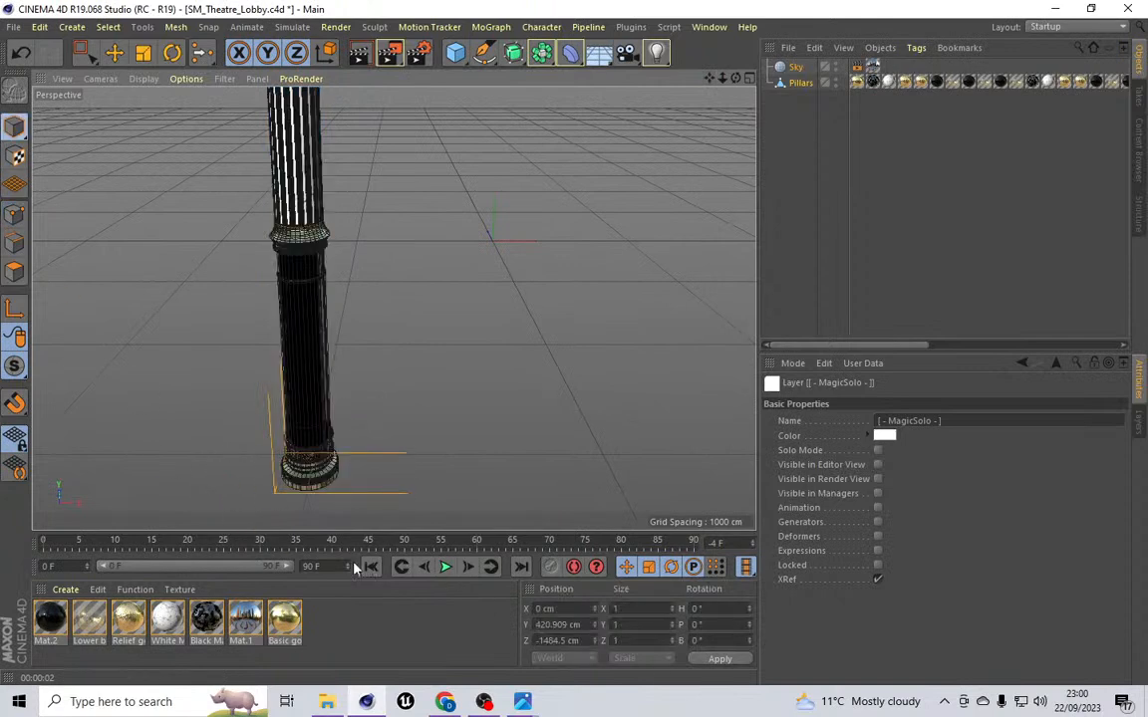
mouse_move(531, 703)
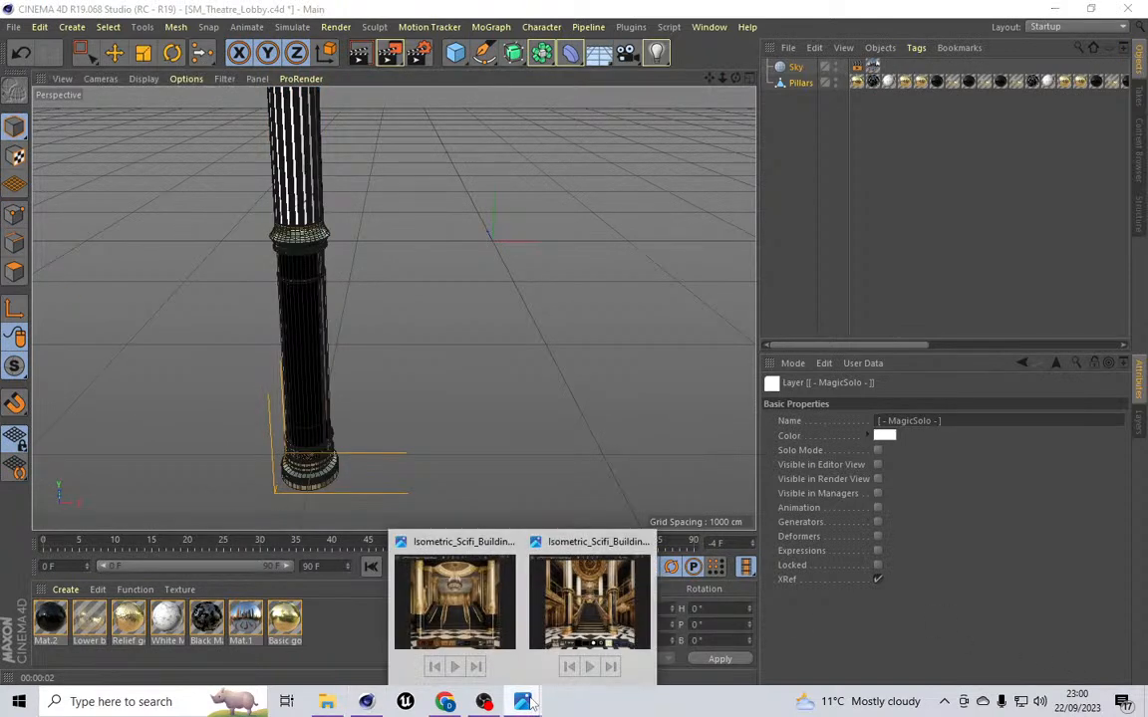
left_click(592, 610)
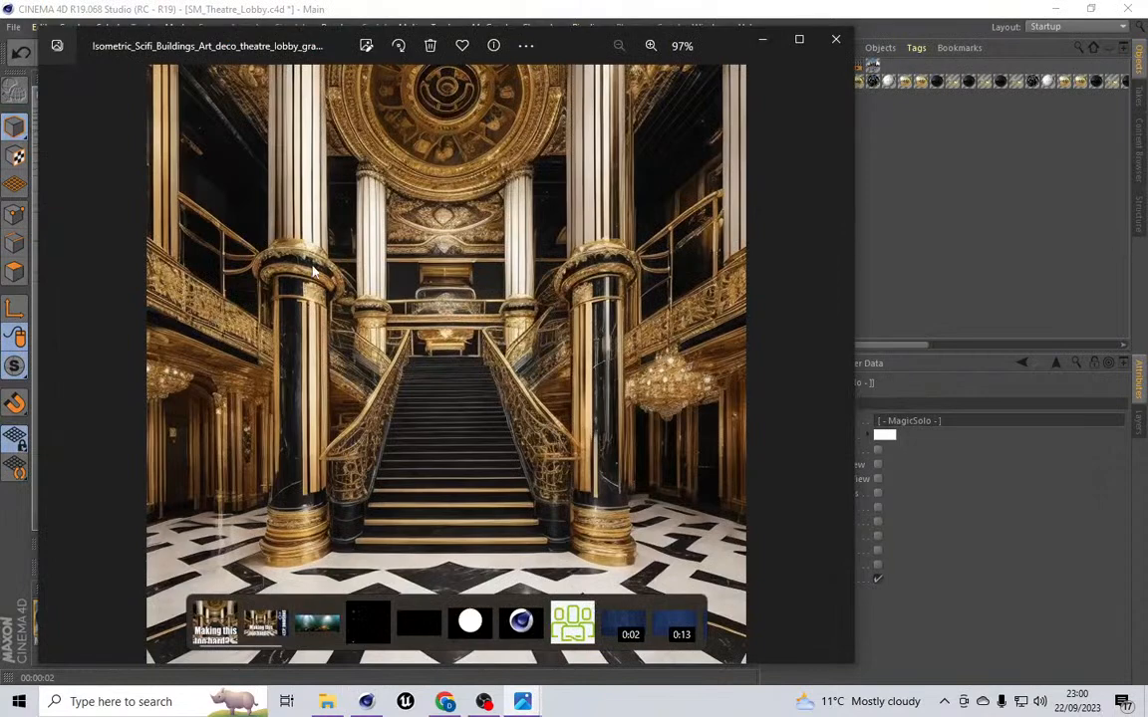
left_click(835, 39)
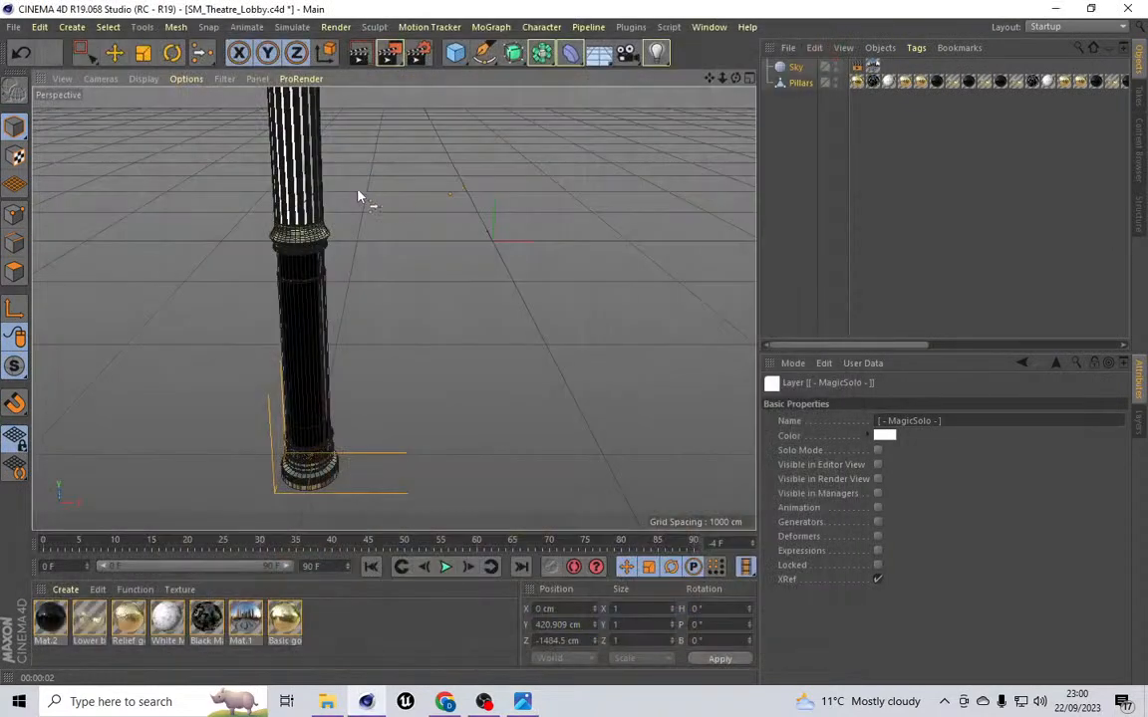
Step: Render the viewport from a lower angle to check the pillar's base materials
left_click_drag(735, 80, 545, 82)
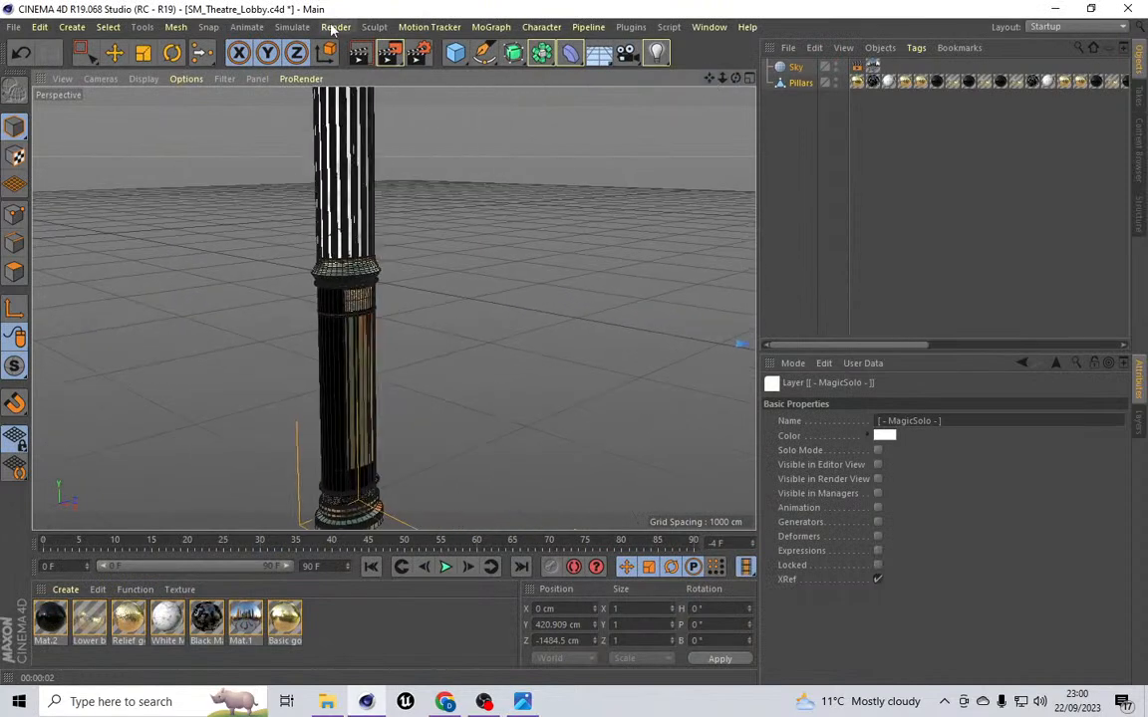
left_click(335, 27)
left_click(339, 49)
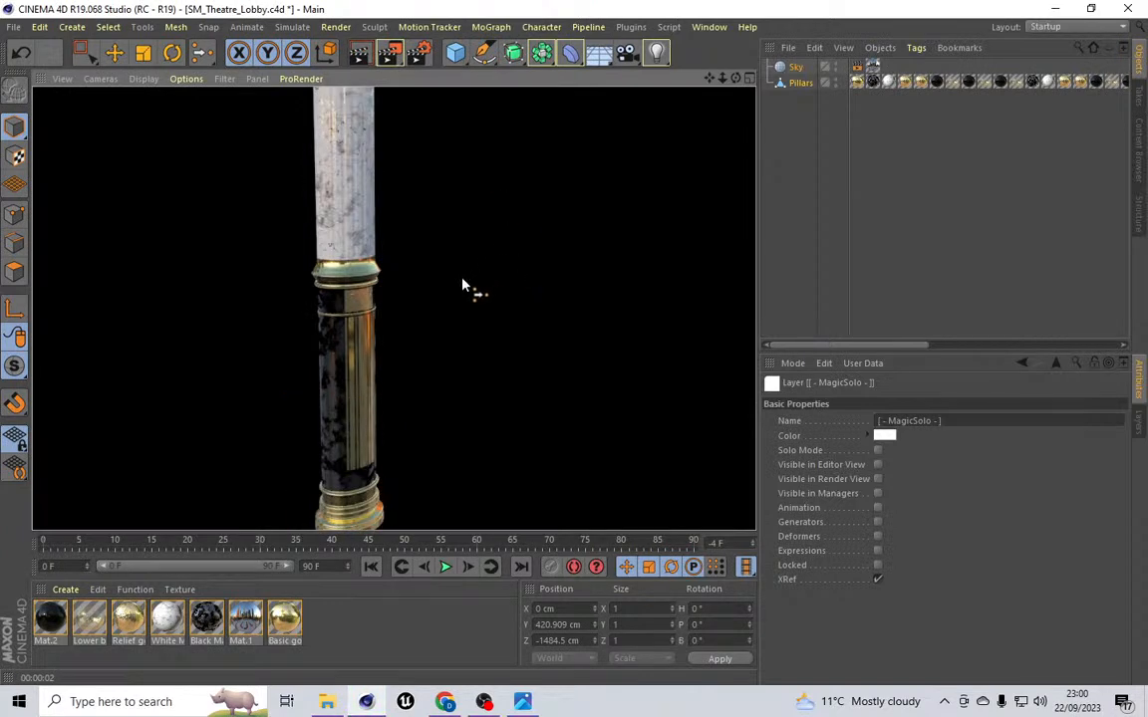
Step: Render a close-up of the pillar's golden relief band
scroll(366, 308, "up", 10)
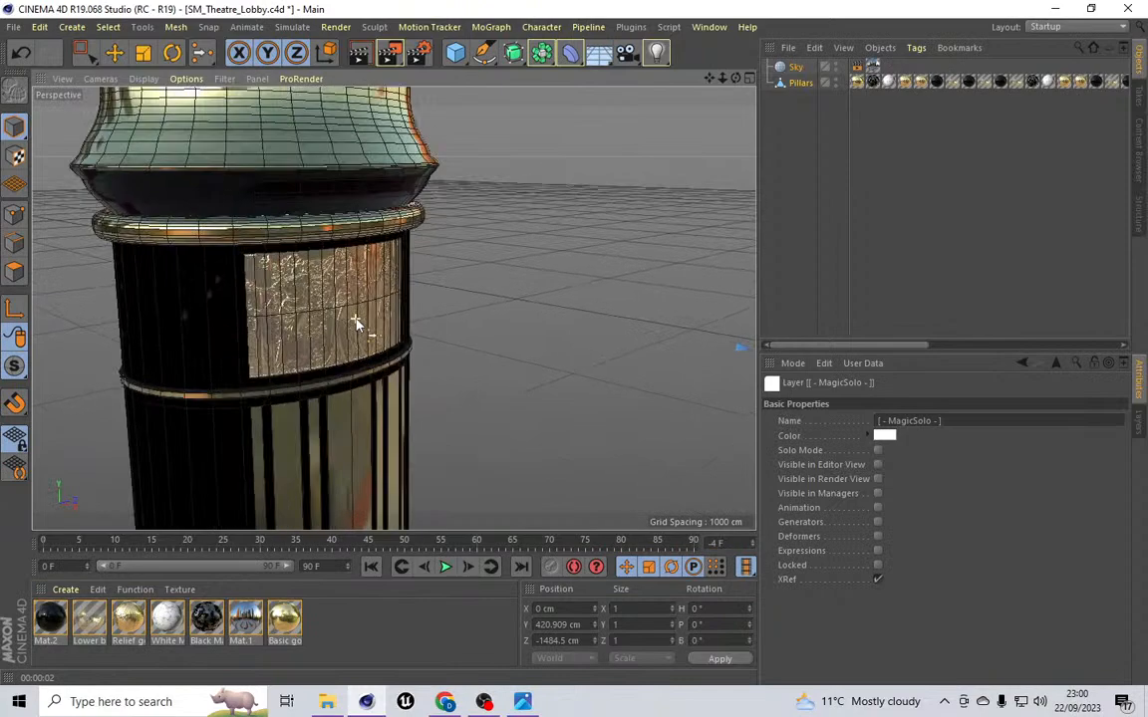
scroll(356, 322, "up", 5)
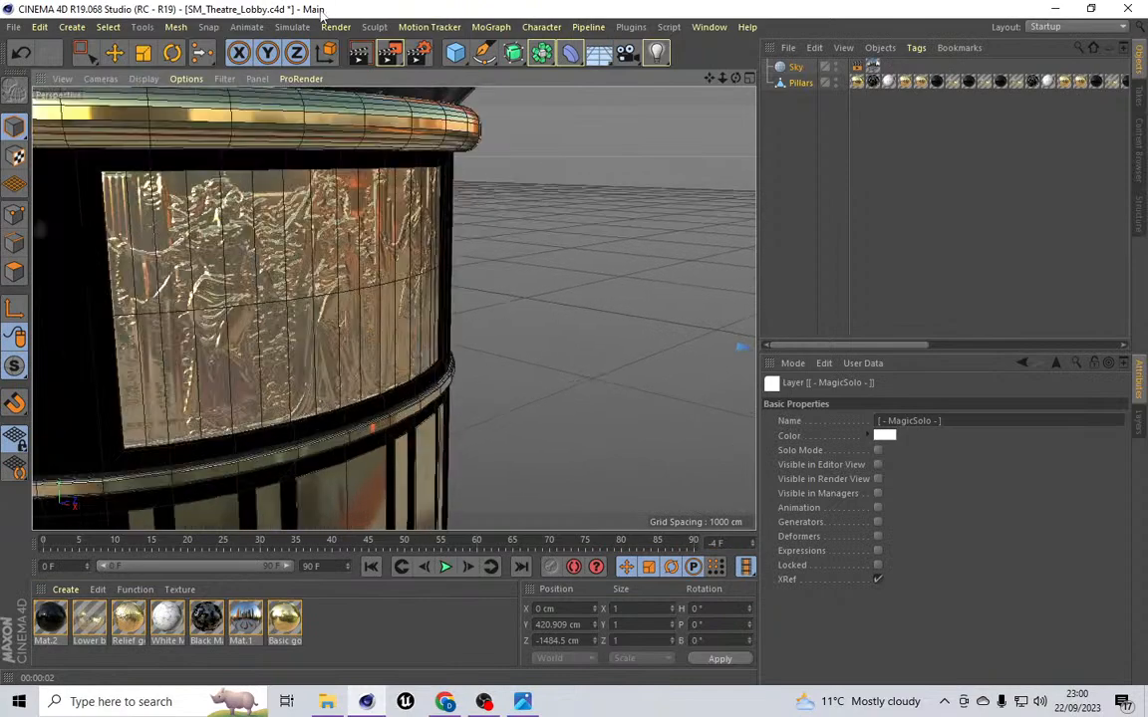
left_click(336, 27)
left_click(353, 50)
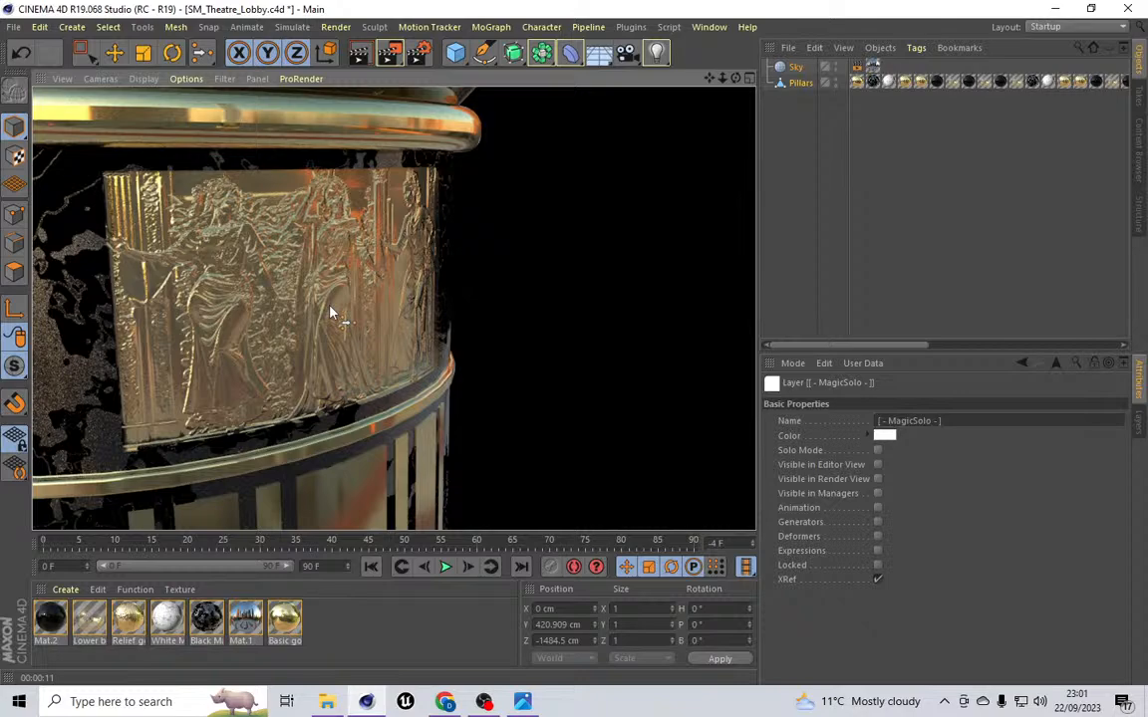
scroll(332, 312, "down", 10)
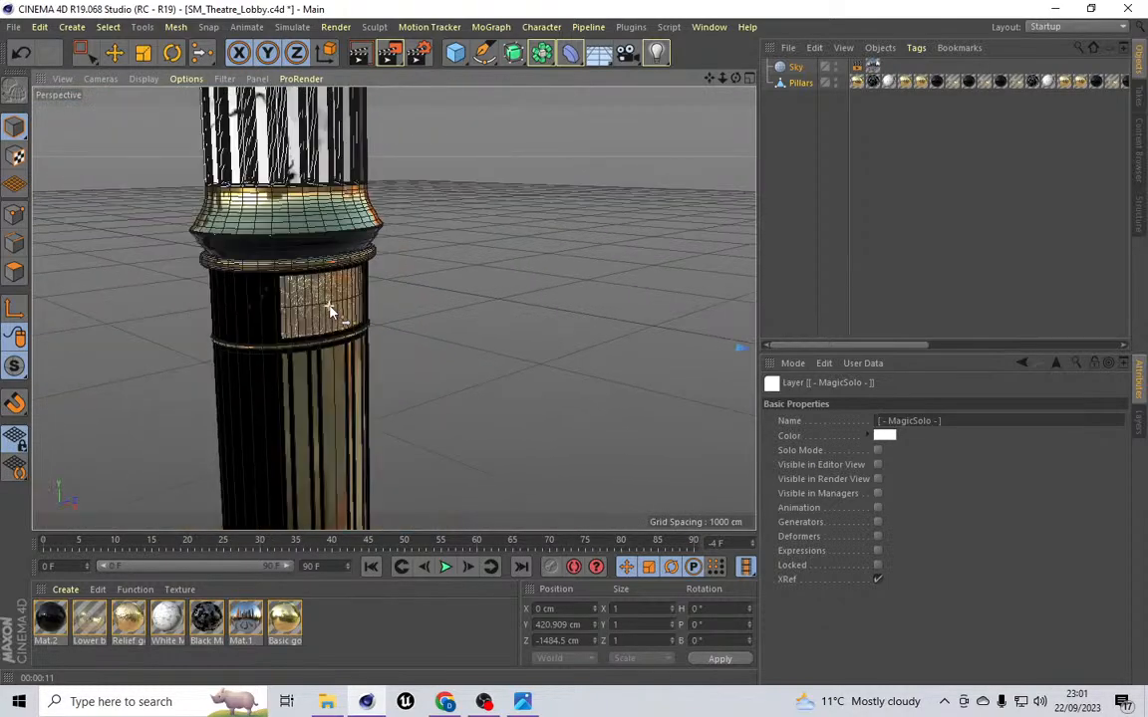
scroll(330, 310, "down", 8)
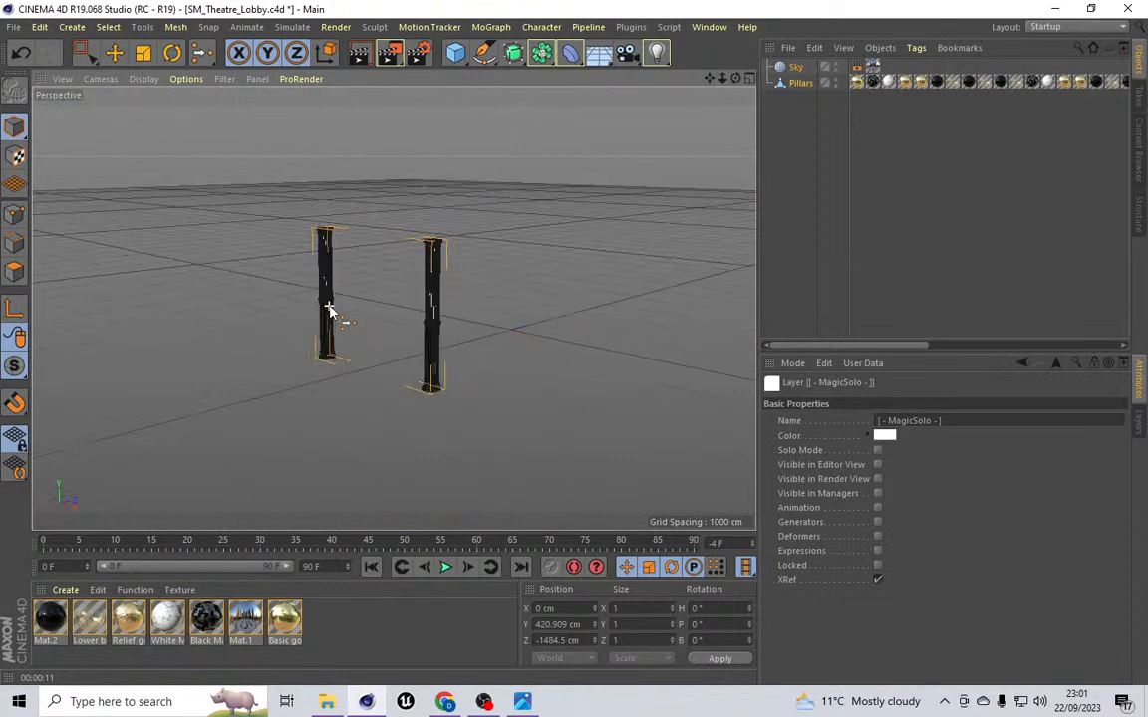
left_click_drag(737, 79, 814, 75)
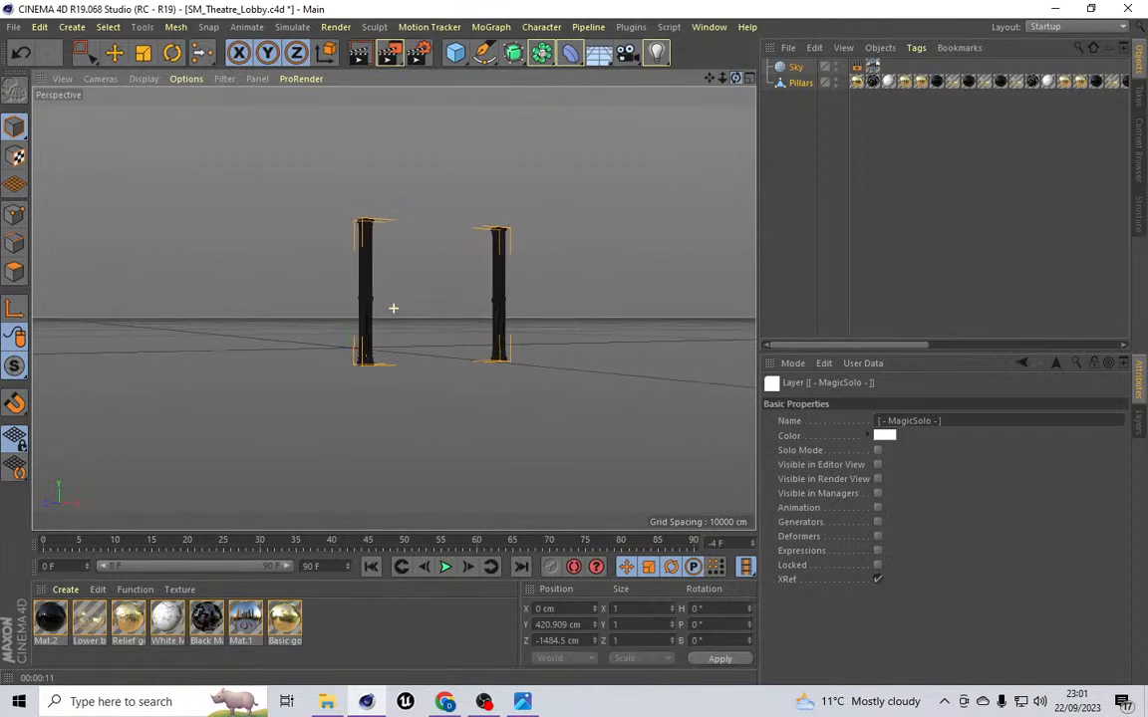